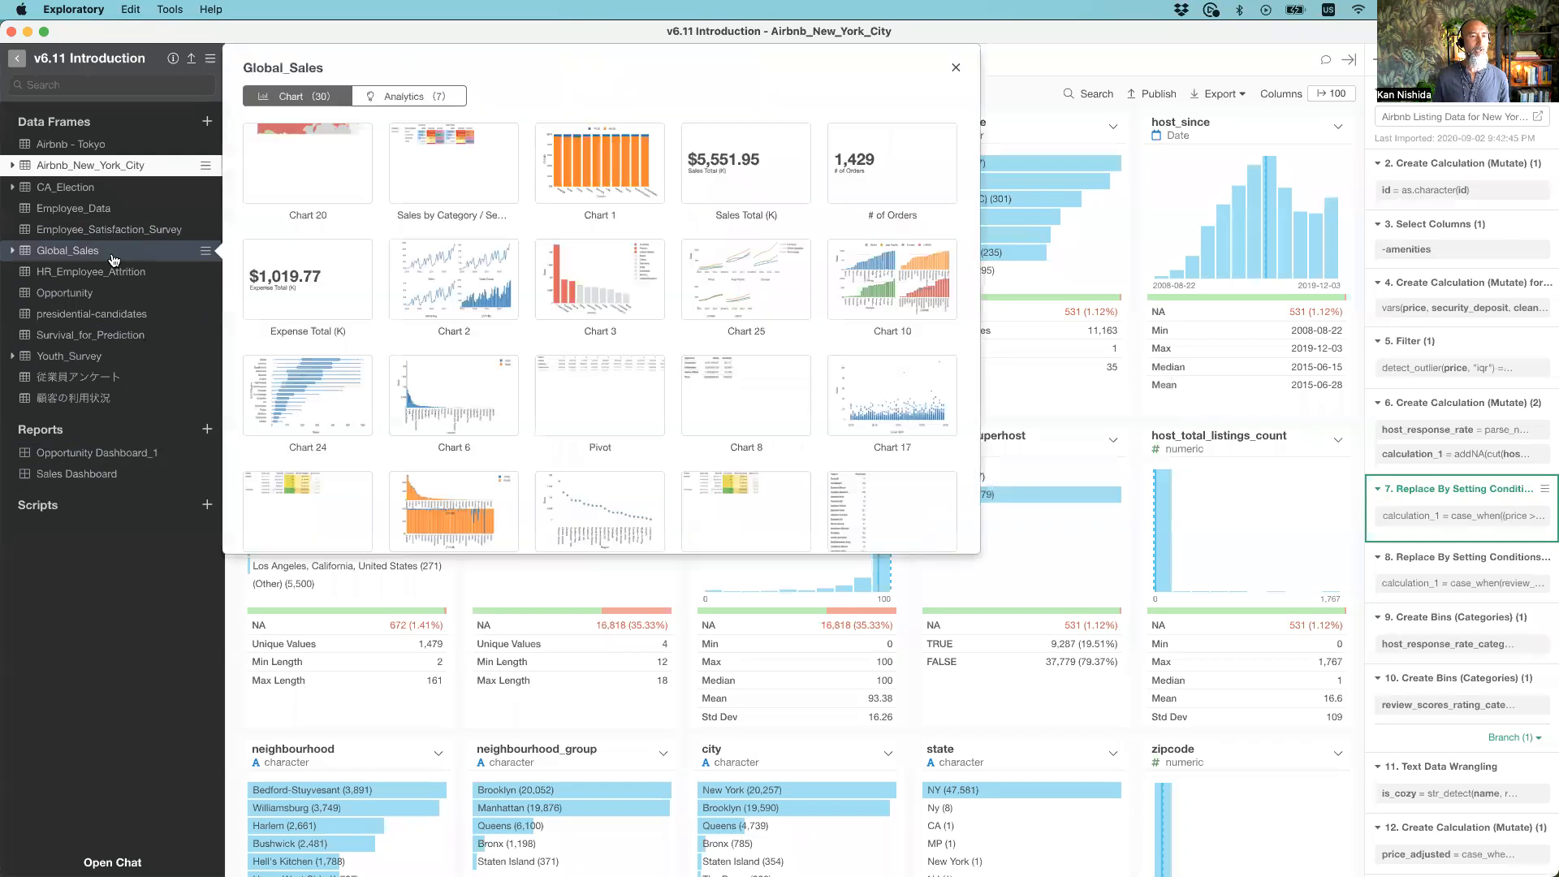
Open the Global_Sales data frame, preview its charts and open the Sales Dashboard report for editing
left_click(113, 259)
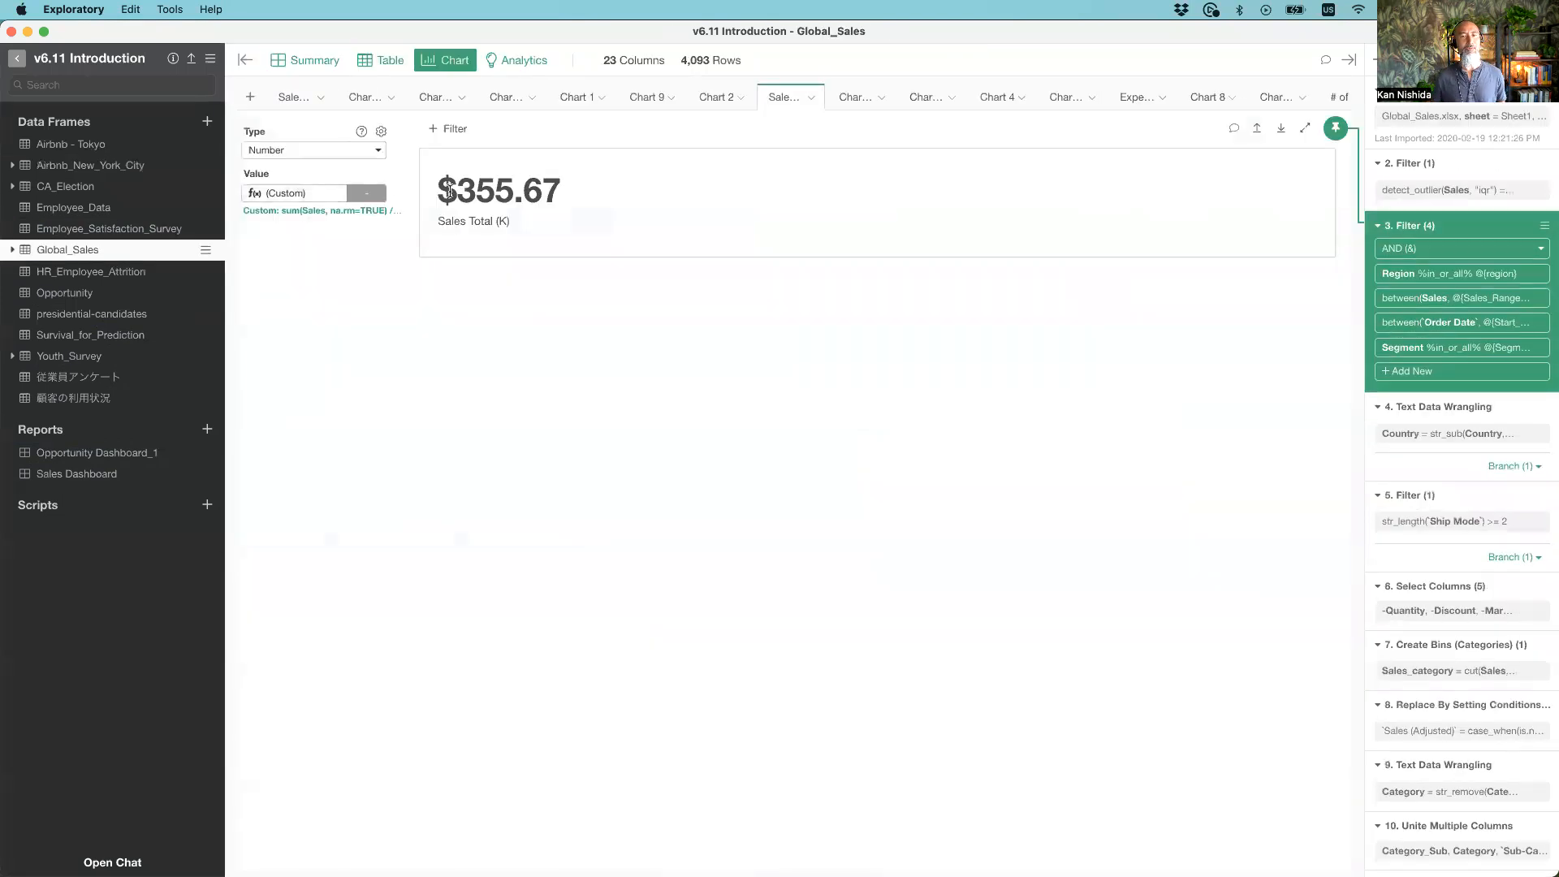
mouse_move(503, 99)
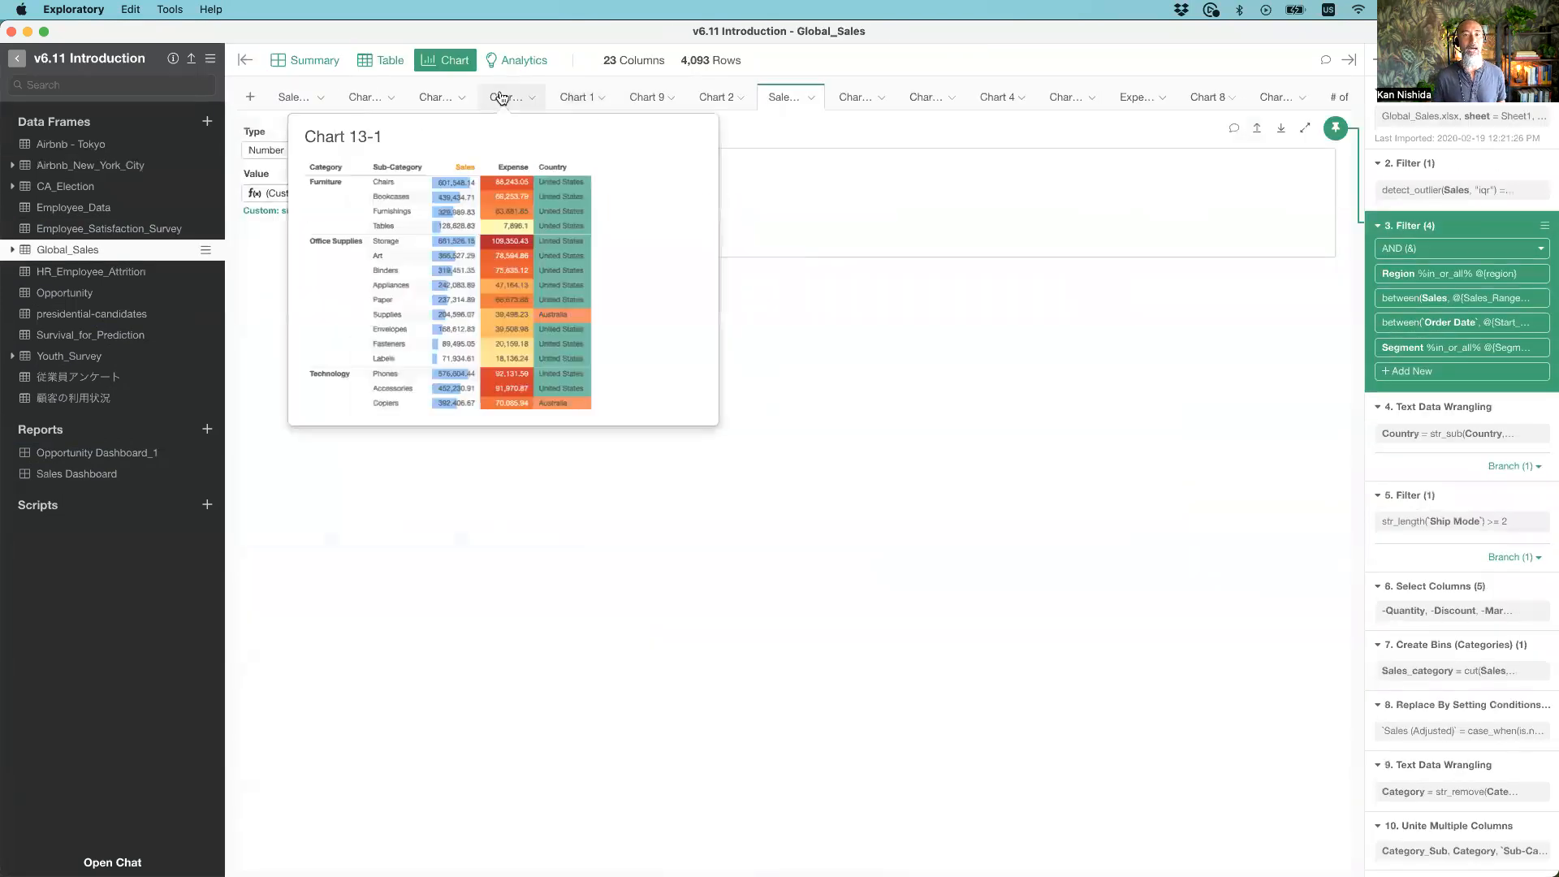
mouse_move(438, 98)
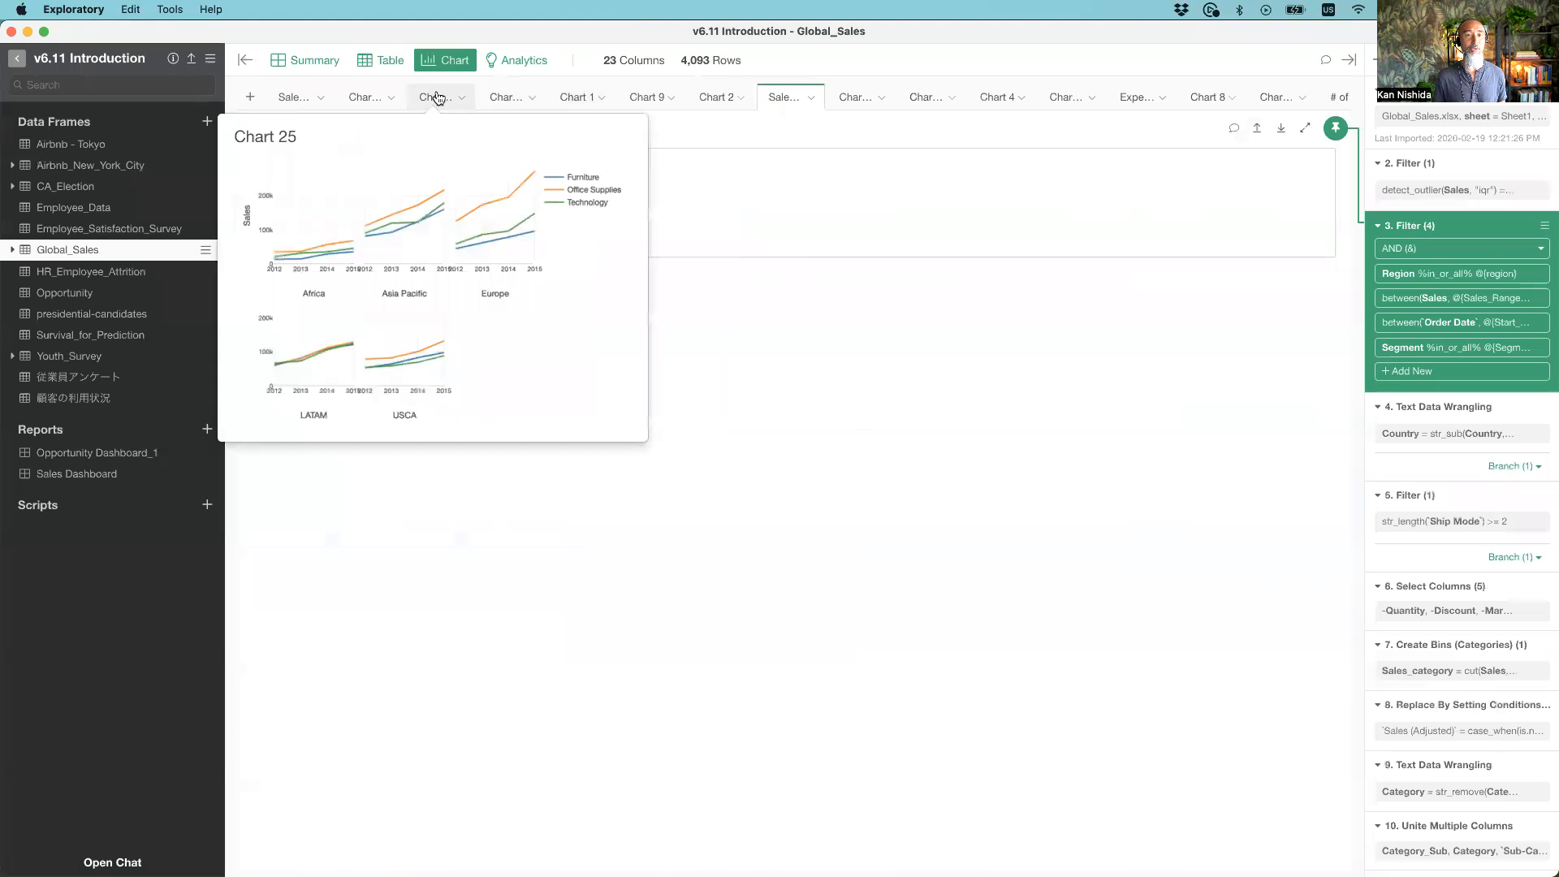
left_click(107, 477)
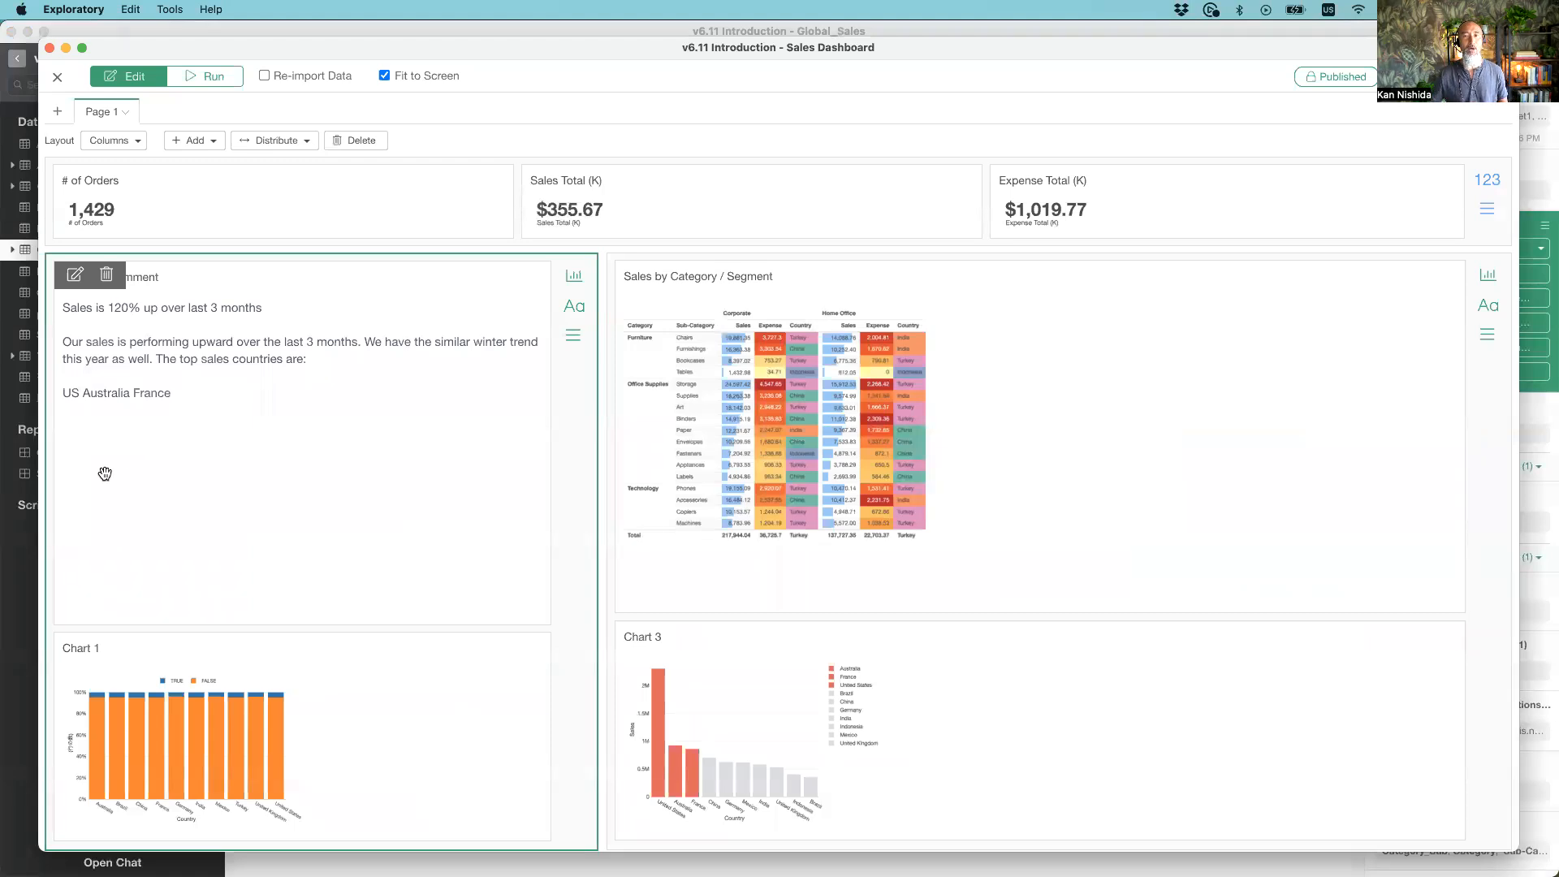
left_click(573, 335)
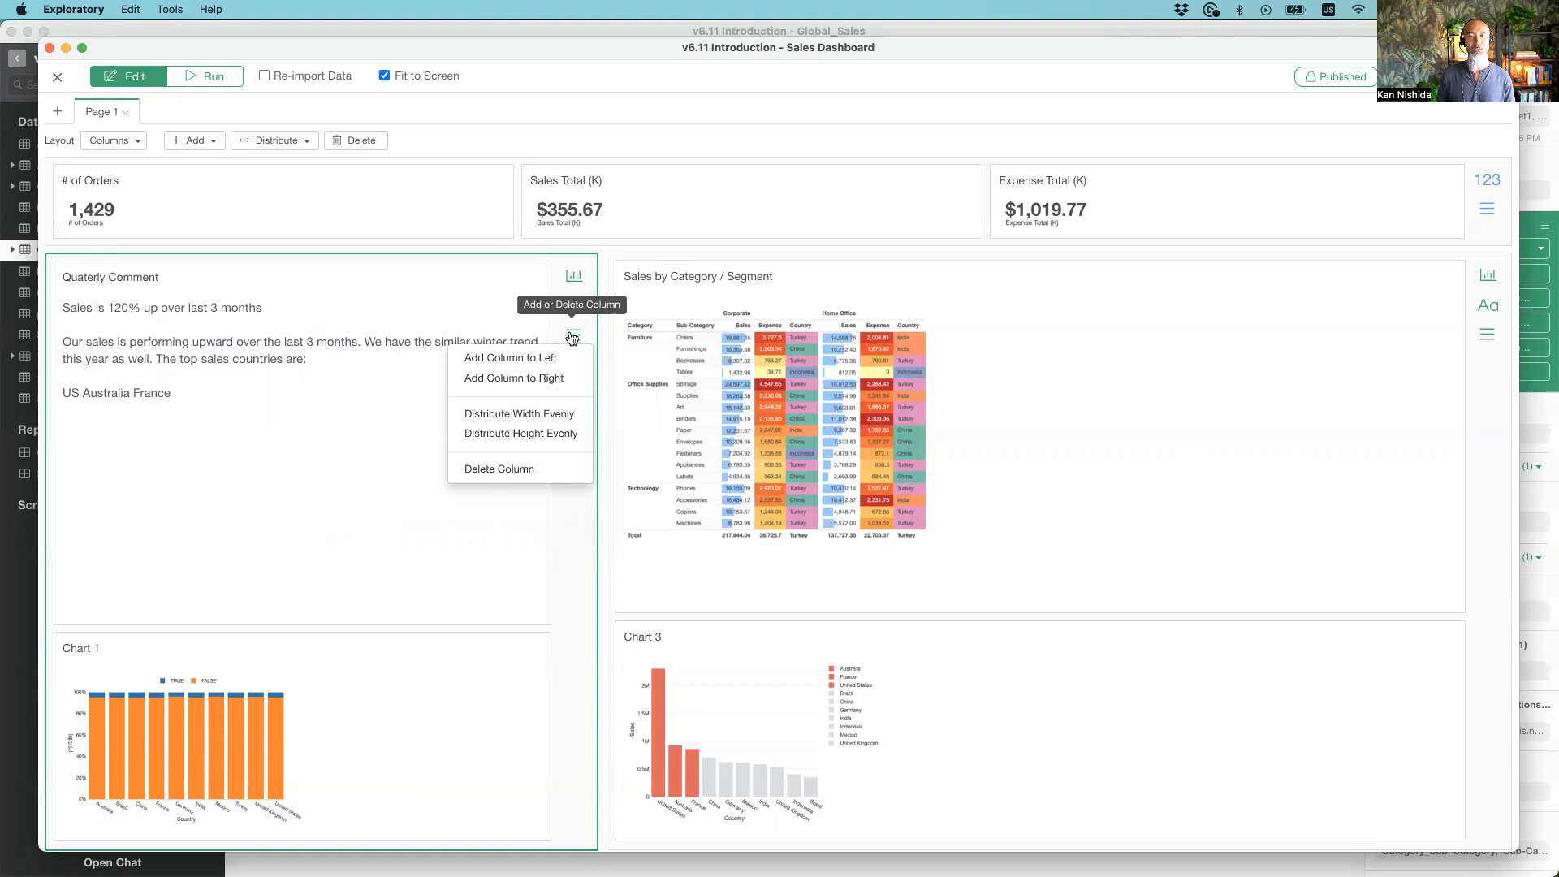
left_click(565, 137)
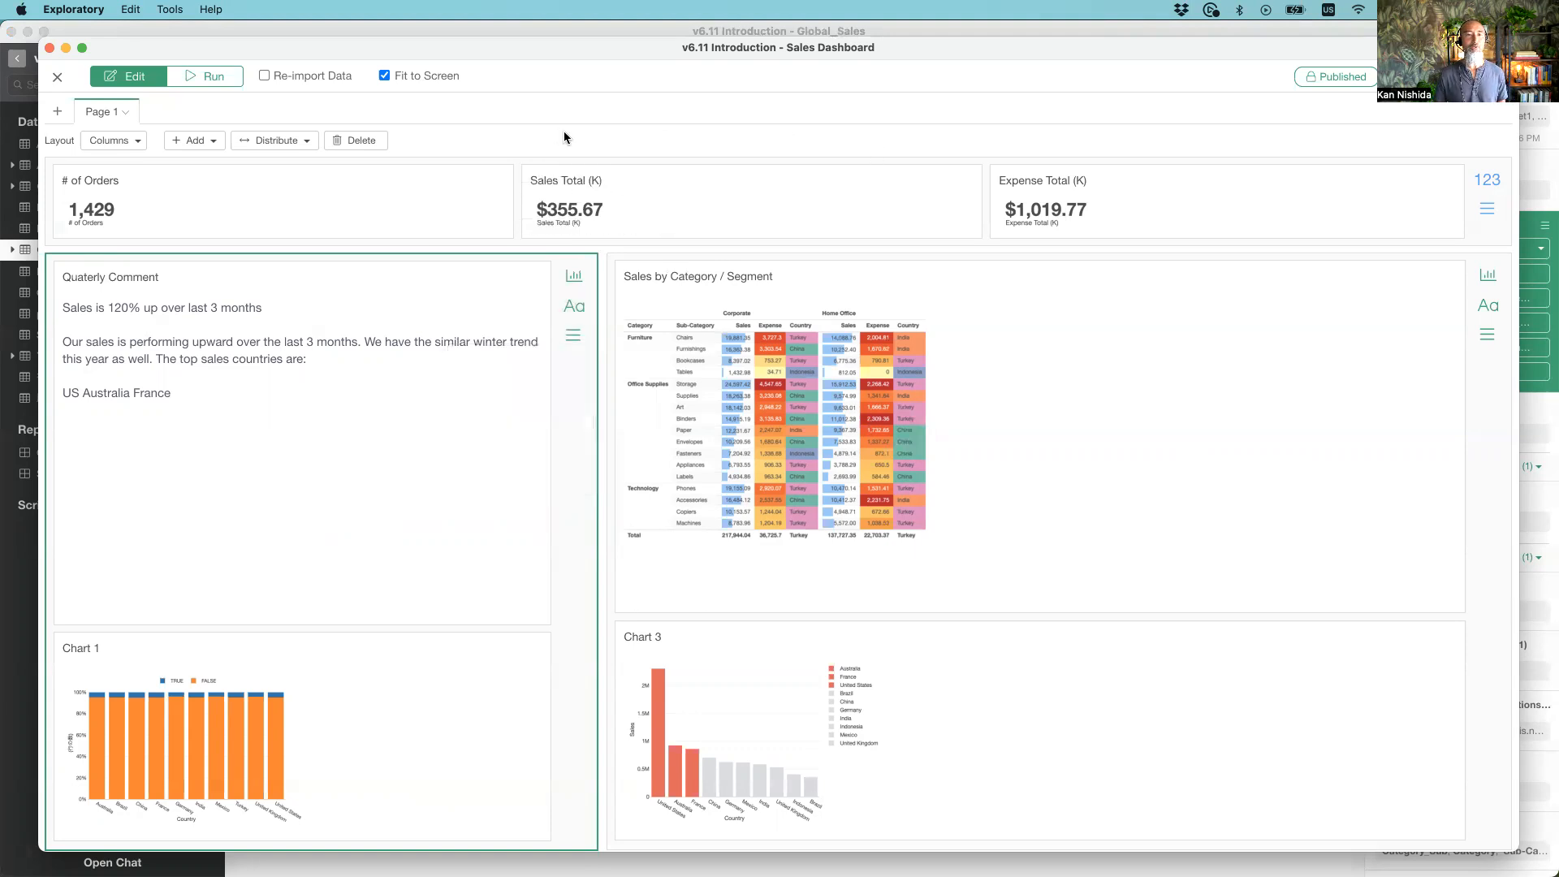
left_click(208, 146)
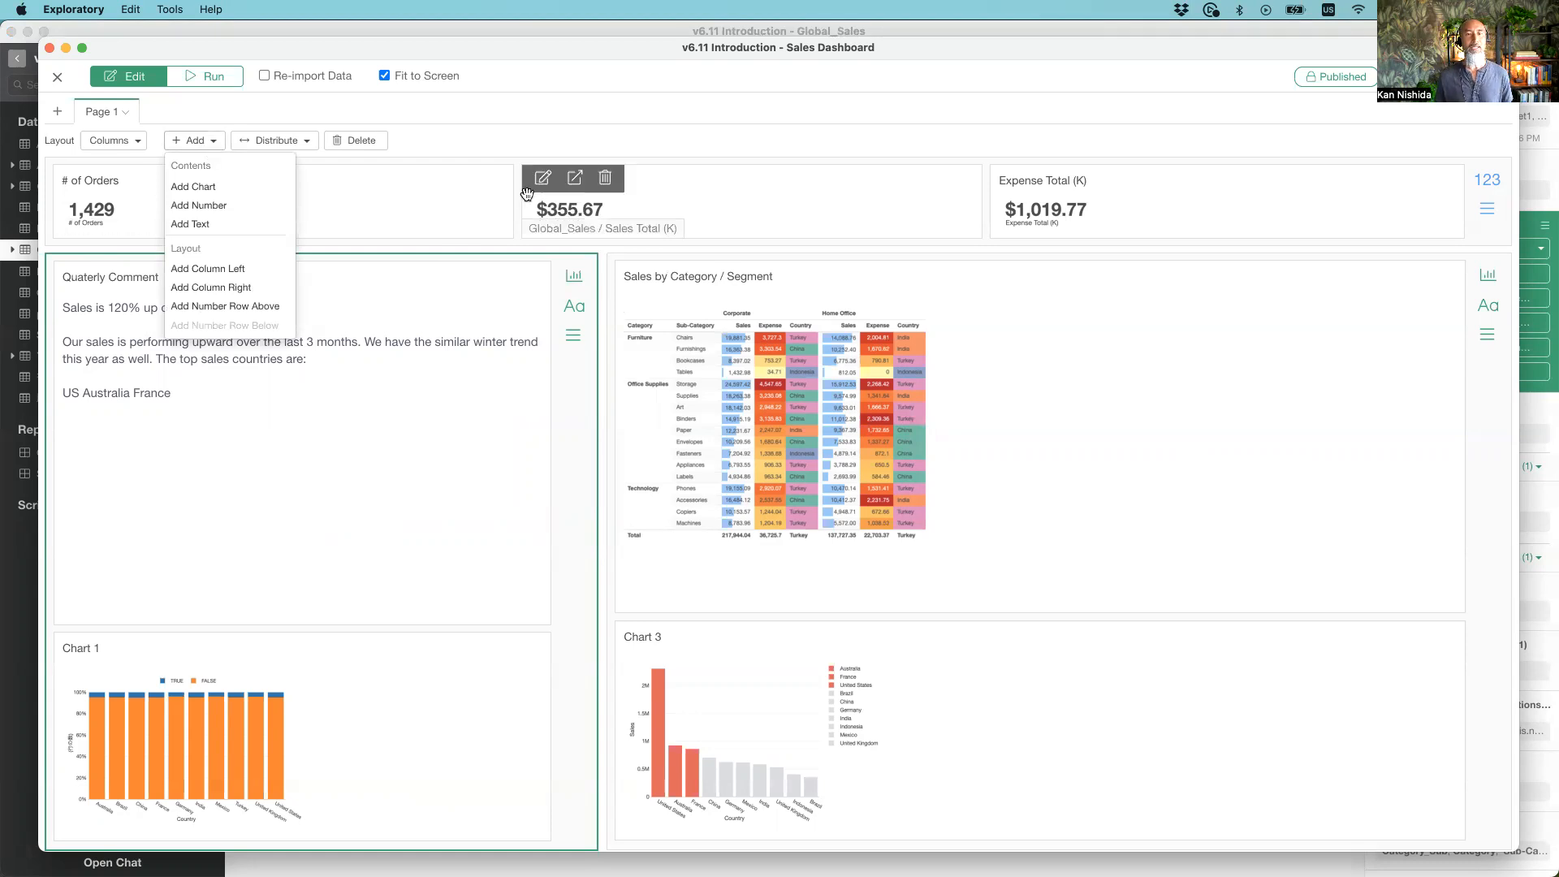
left_click(604, 120)
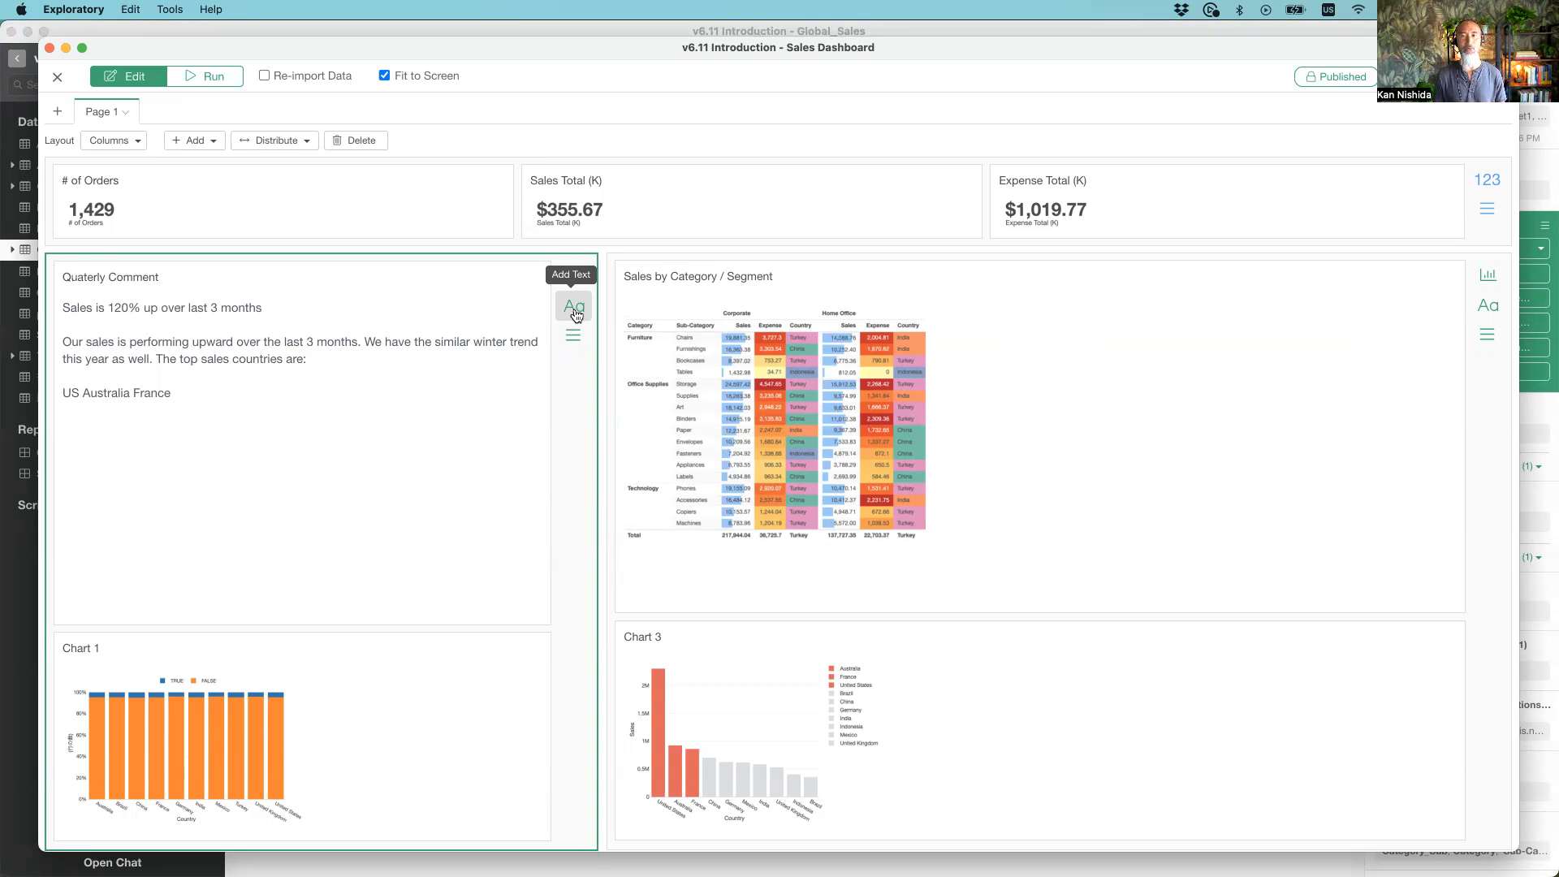
Open the Quaterly Comment text for editing and format "Sales is 120% up over last 3 months" as a level-one heading
mouse_move(184, 289)
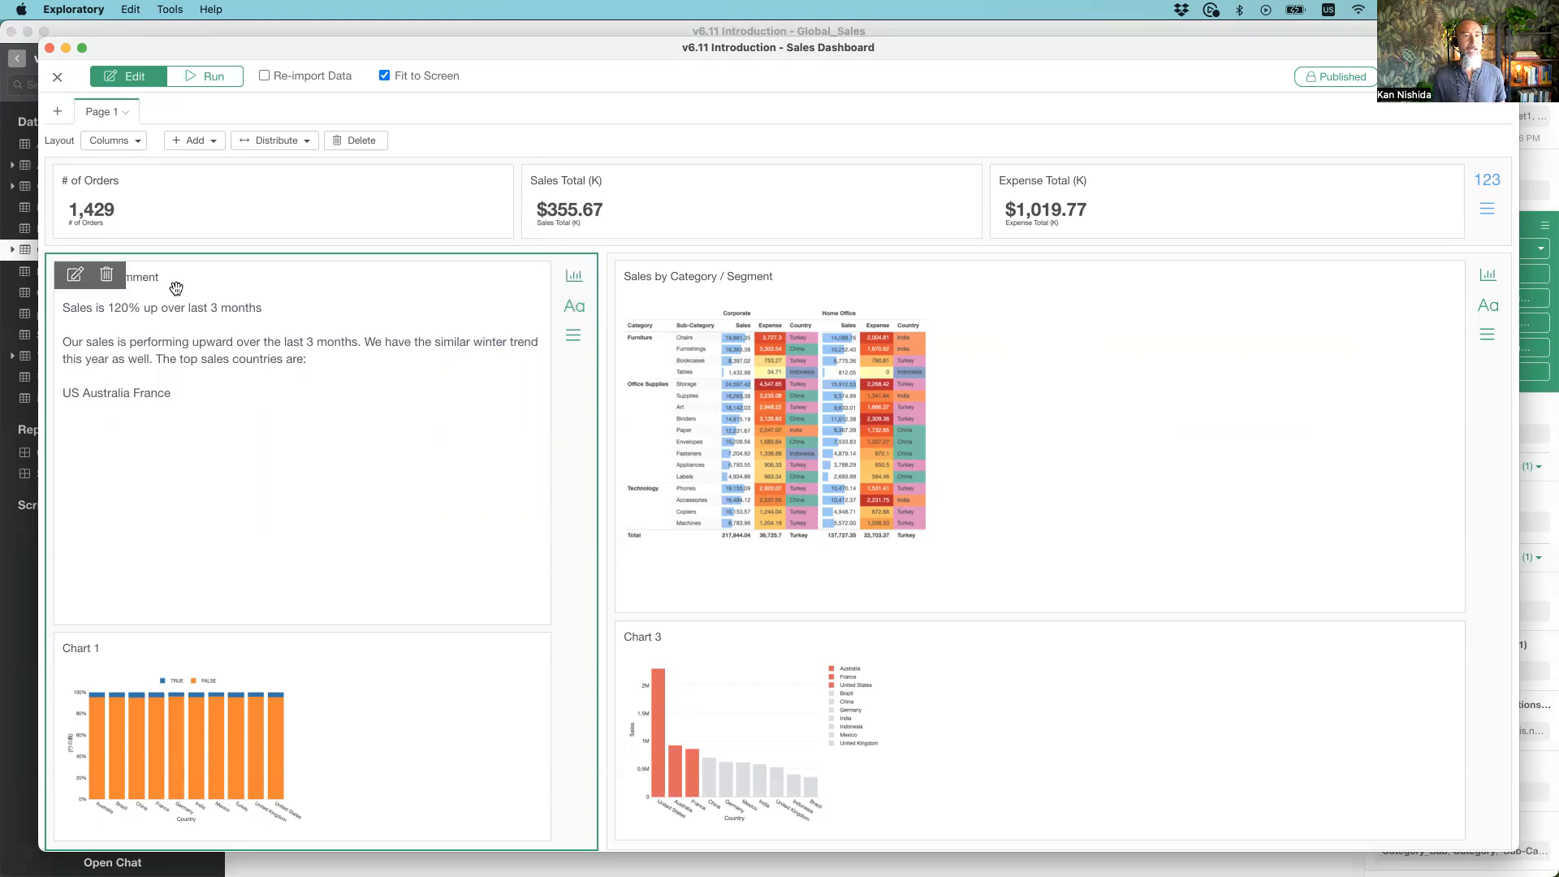
left_click(73, 277)
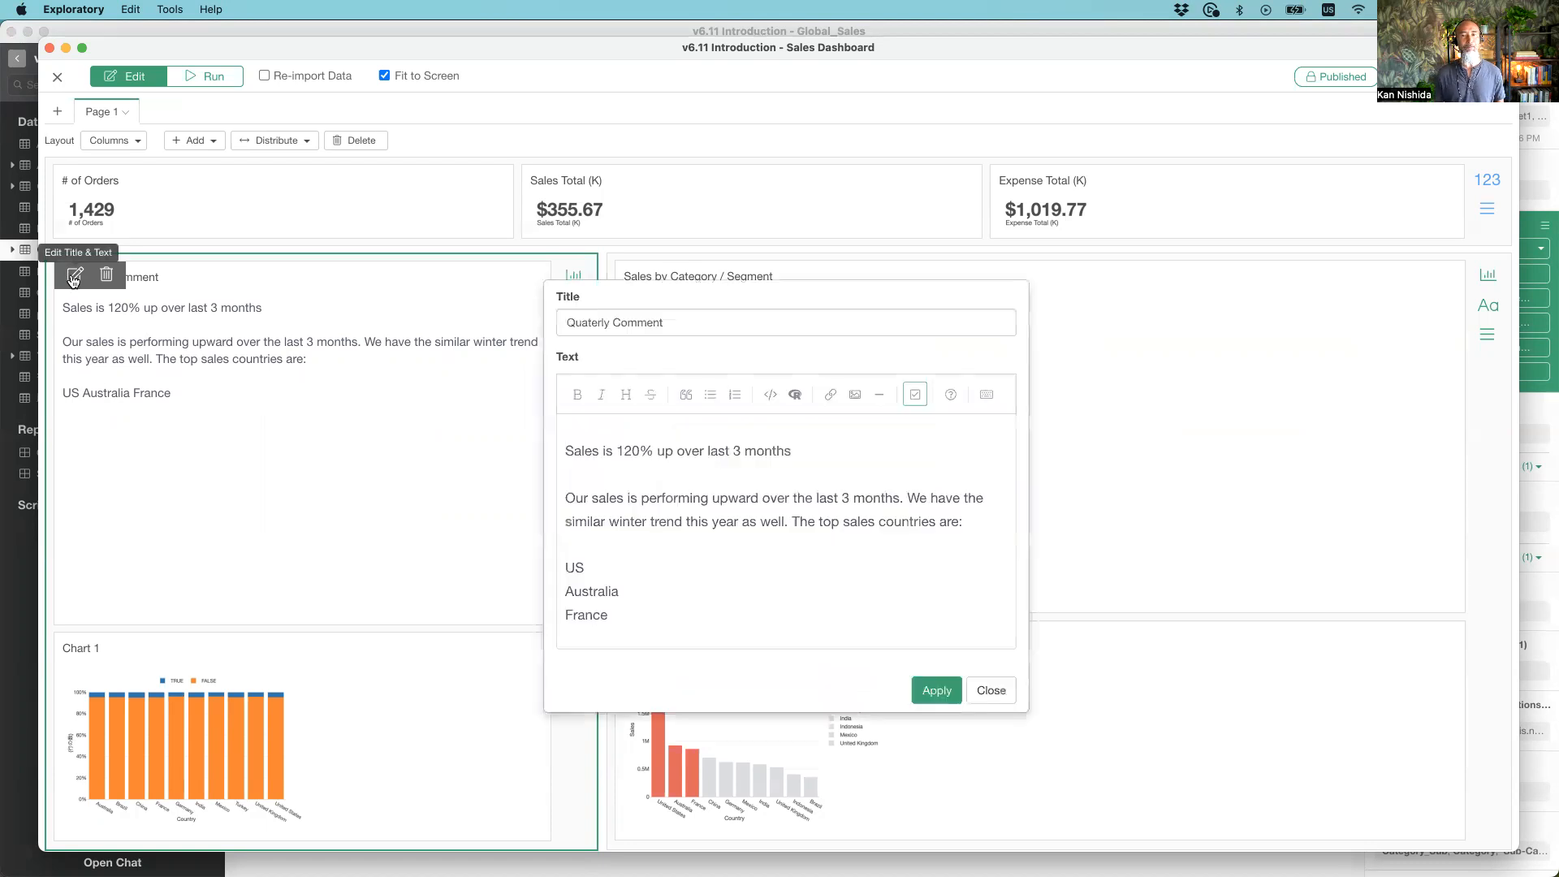
left_click_drag(808, 300, 714, 199)
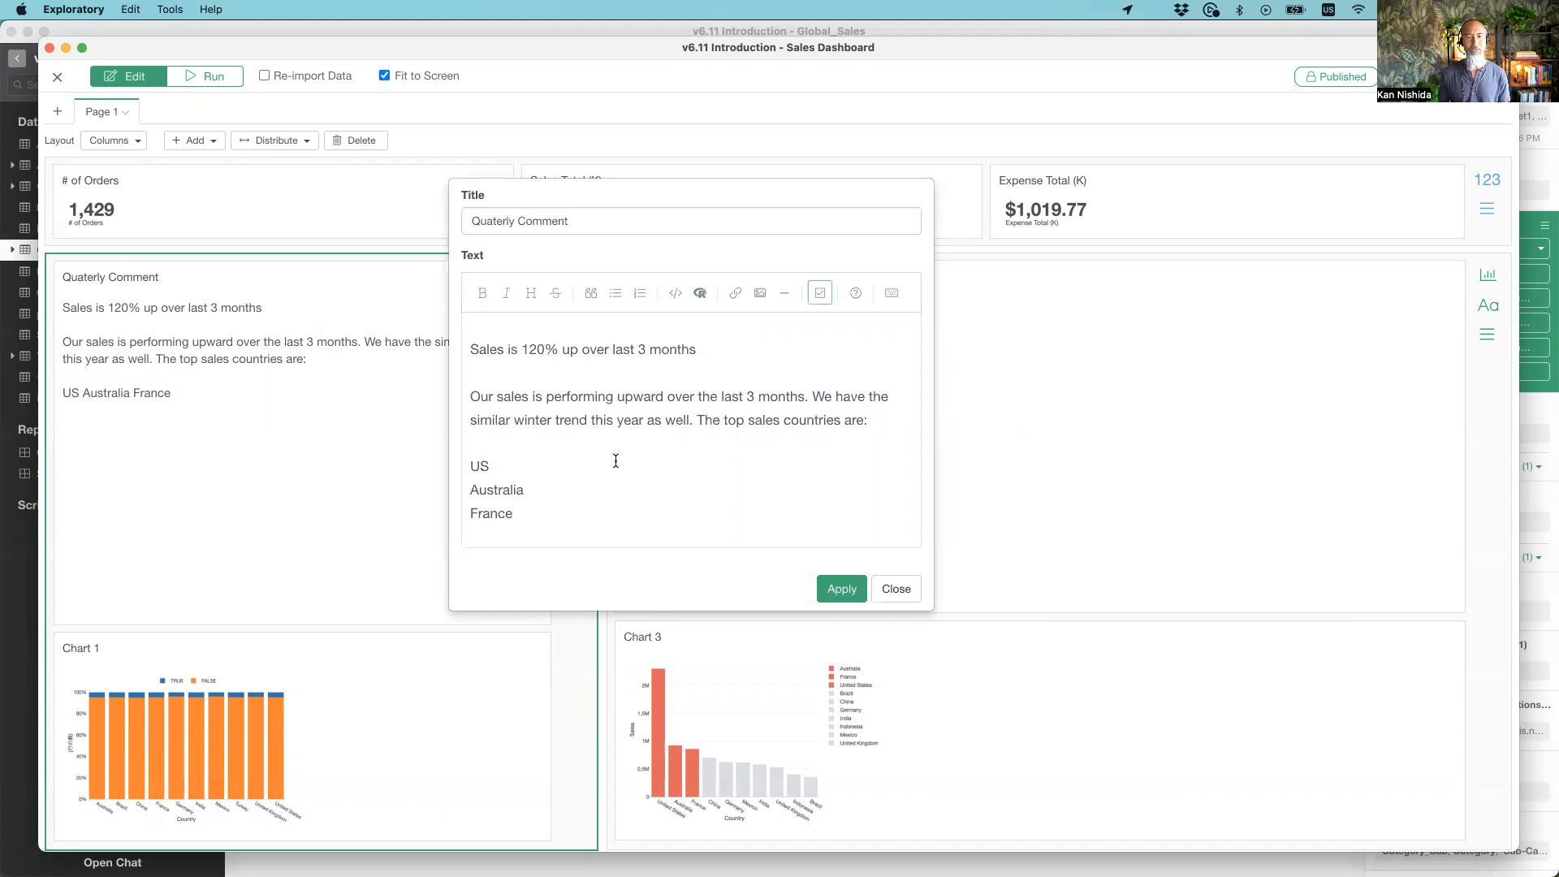
triple_click(725, 351)
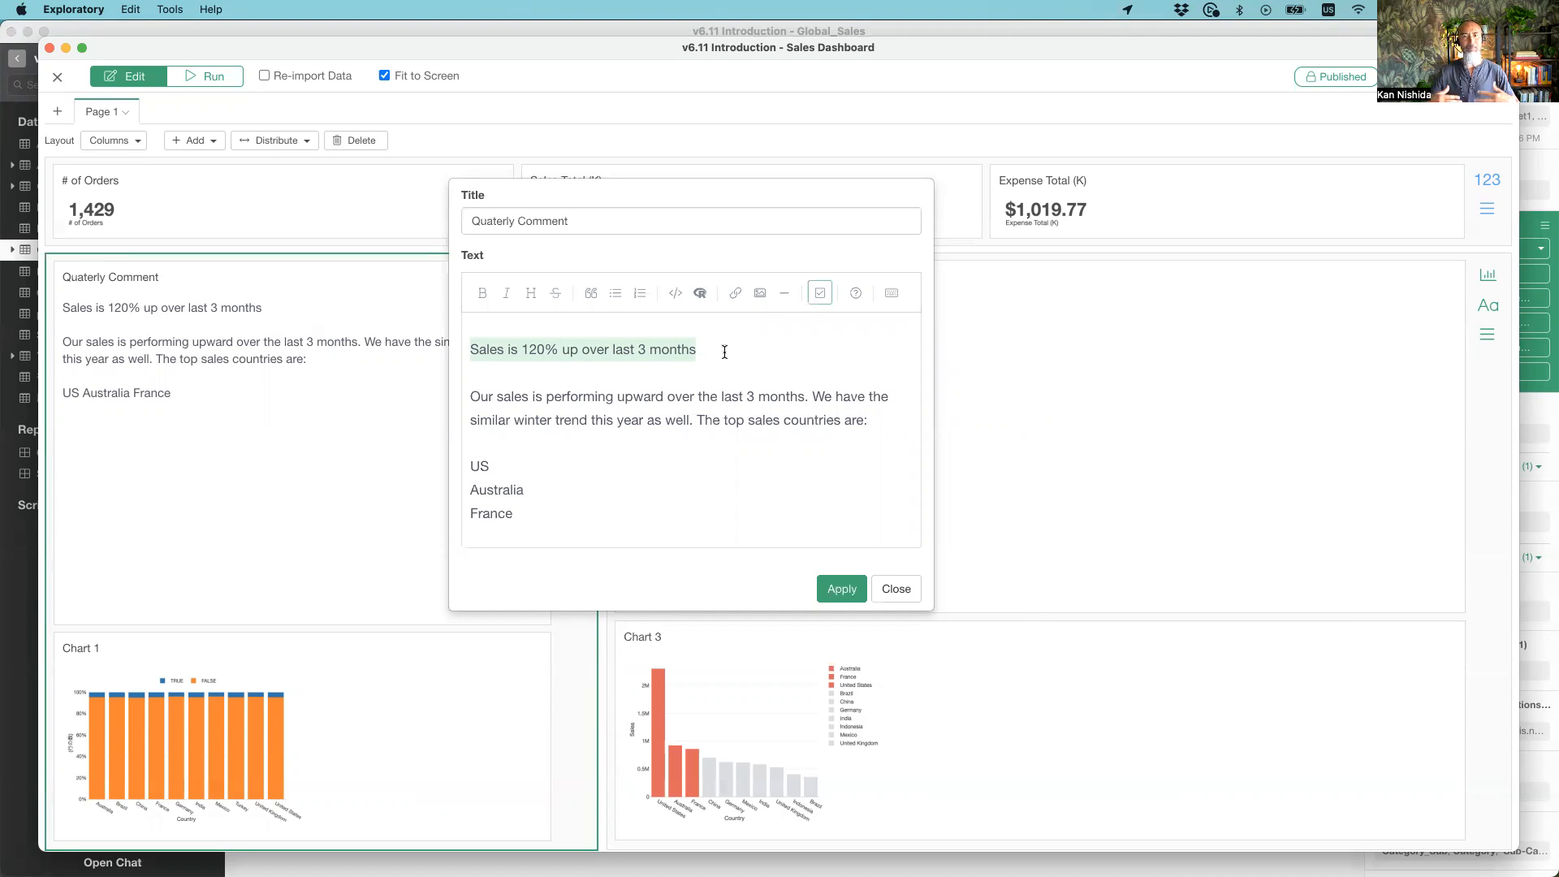
left_click(531, 293)
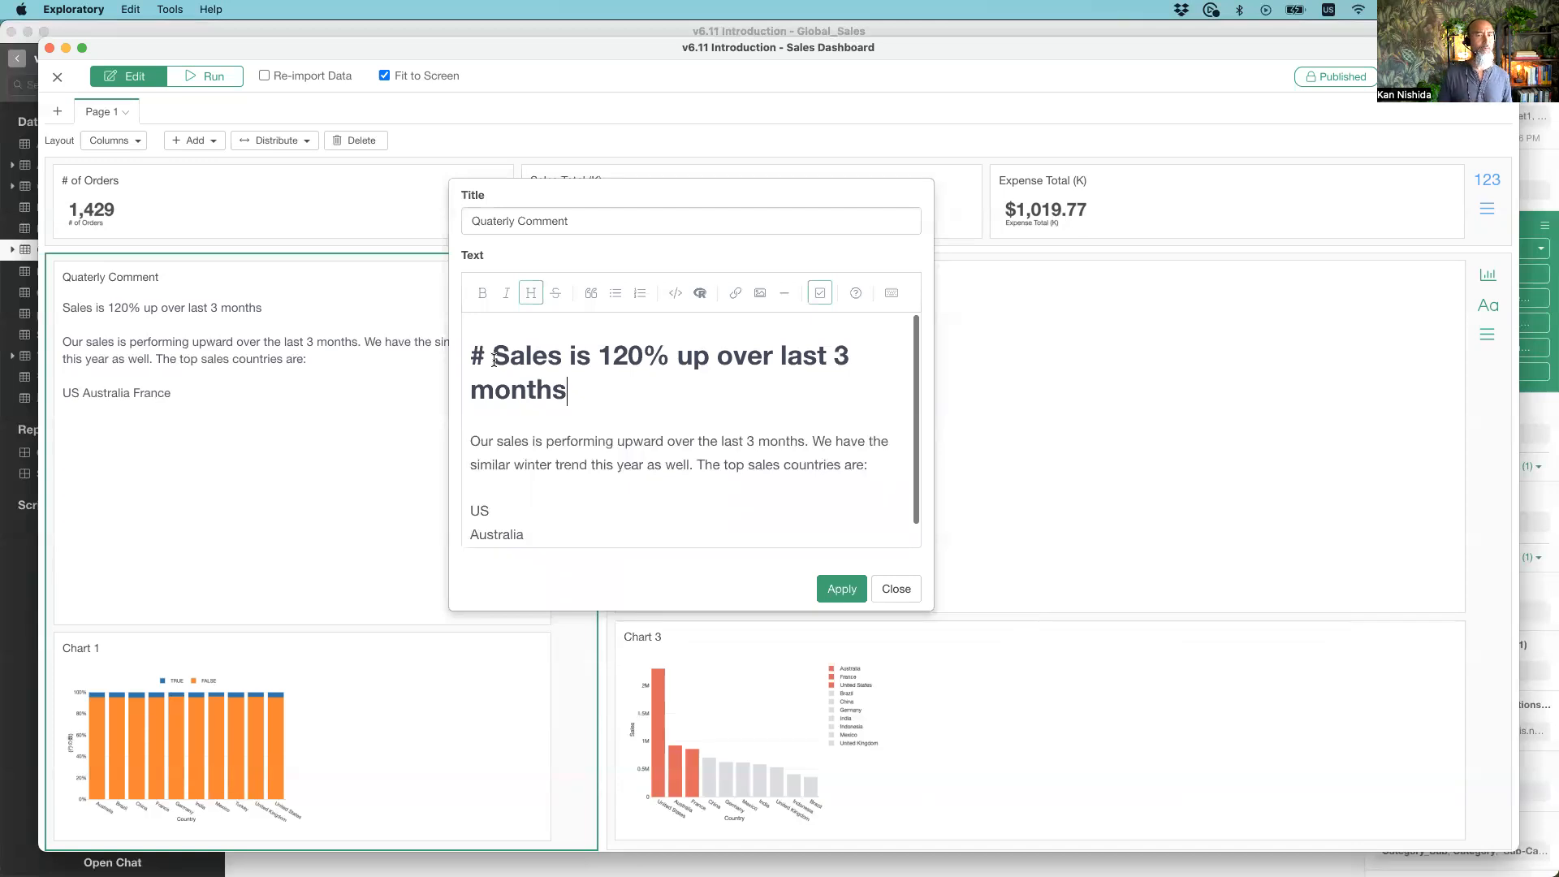
Try heading levels two and three on the comment's first line and restore level one
left_click(533, 294)
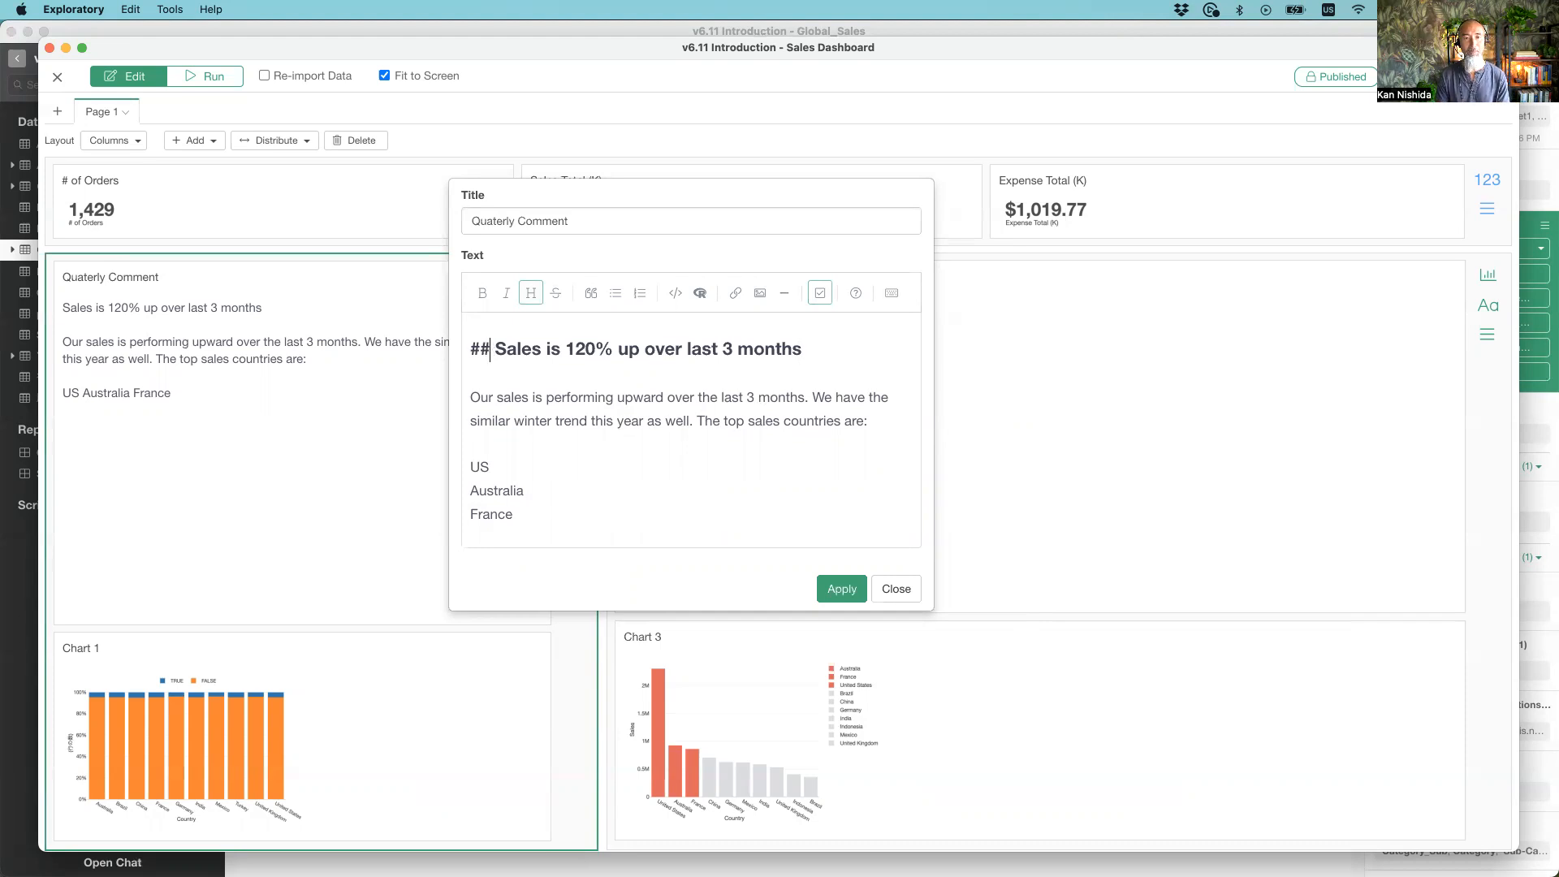
type("#")
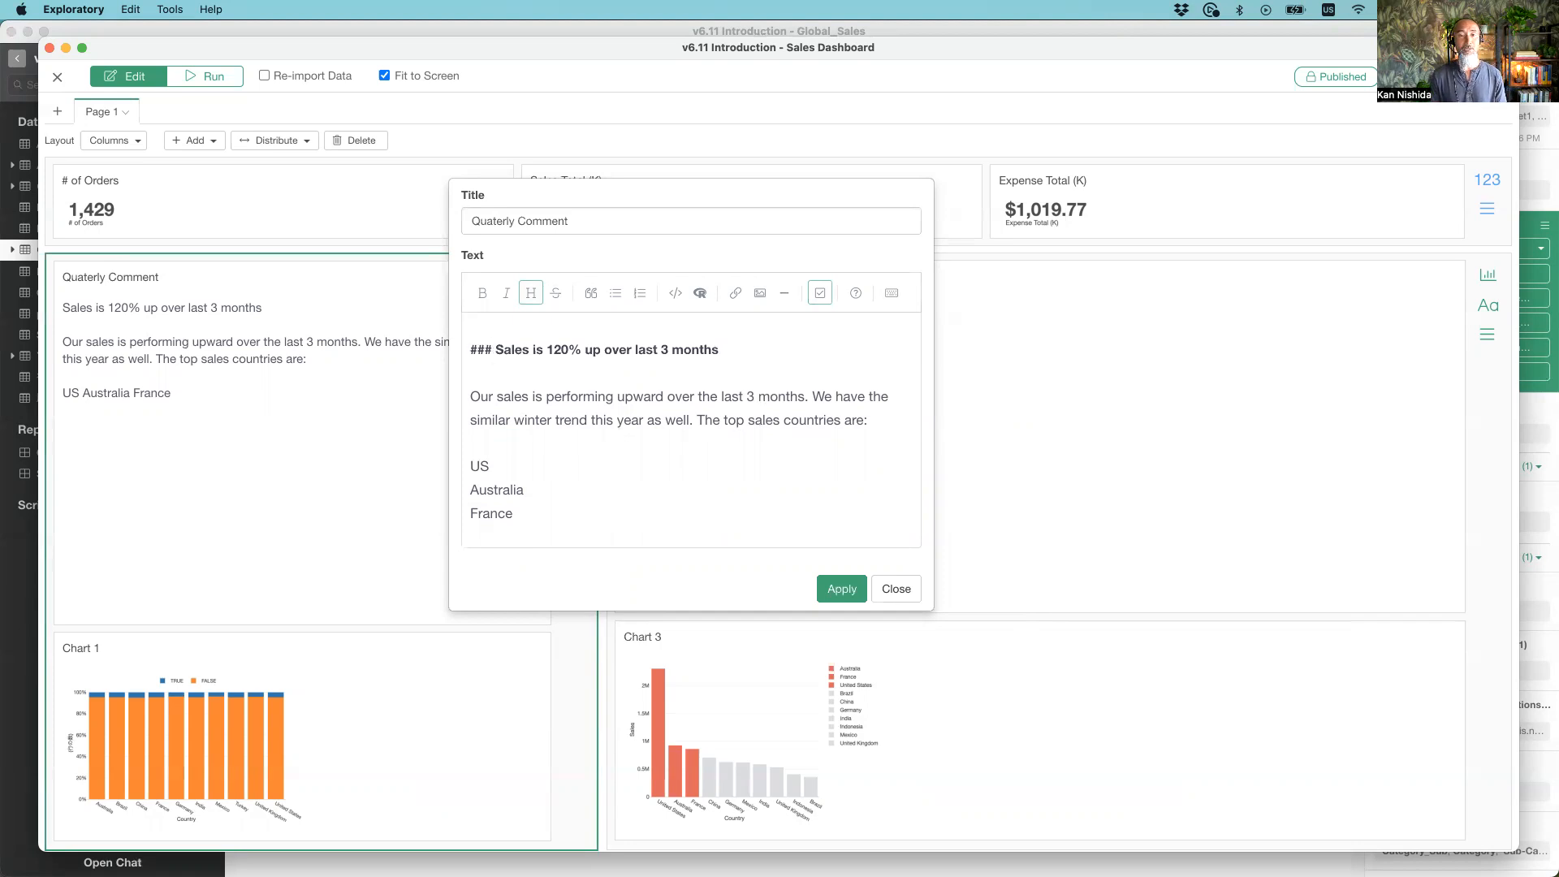
key("BackSpace")
key("BackSpace")
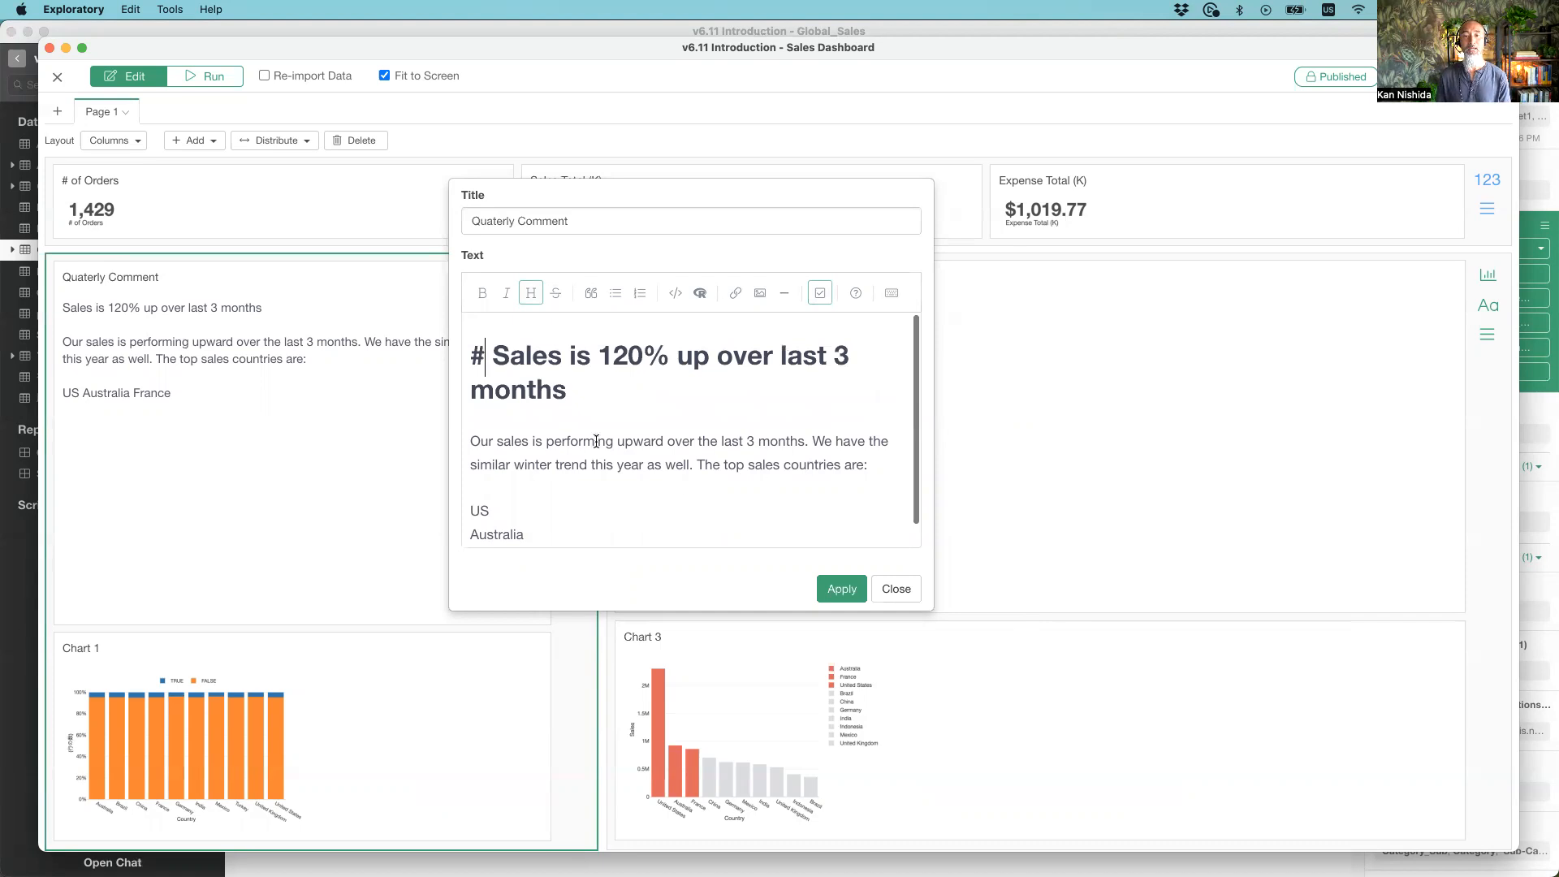
Format the US, Australia and France lines as a bulleted list and apply the comment changes
scroll(597, 445, "down", 1)
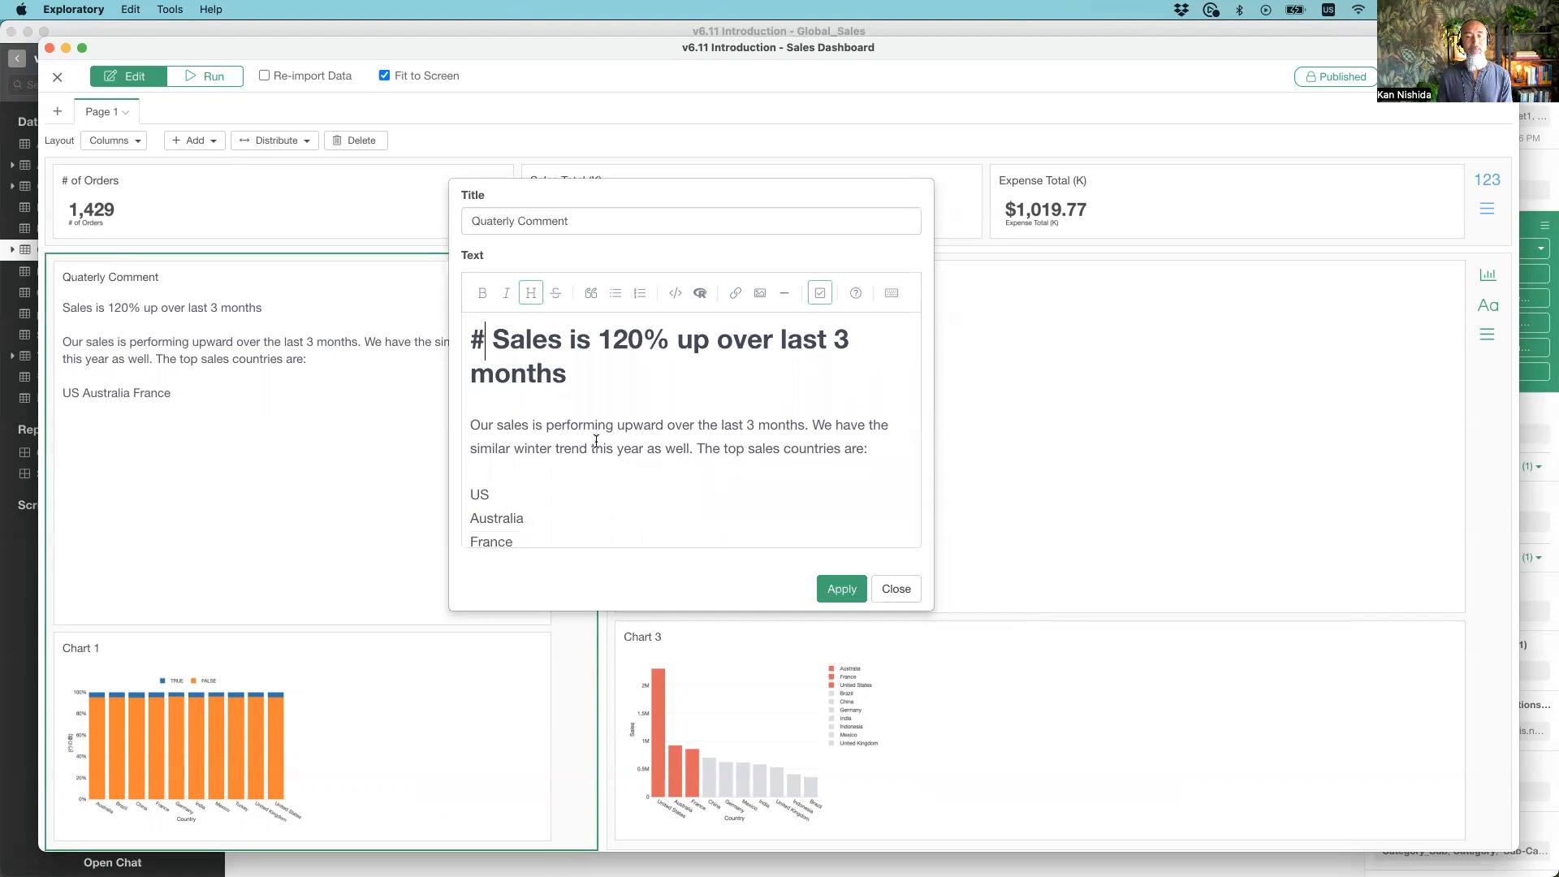
left_click(519, 542)
key("Return")
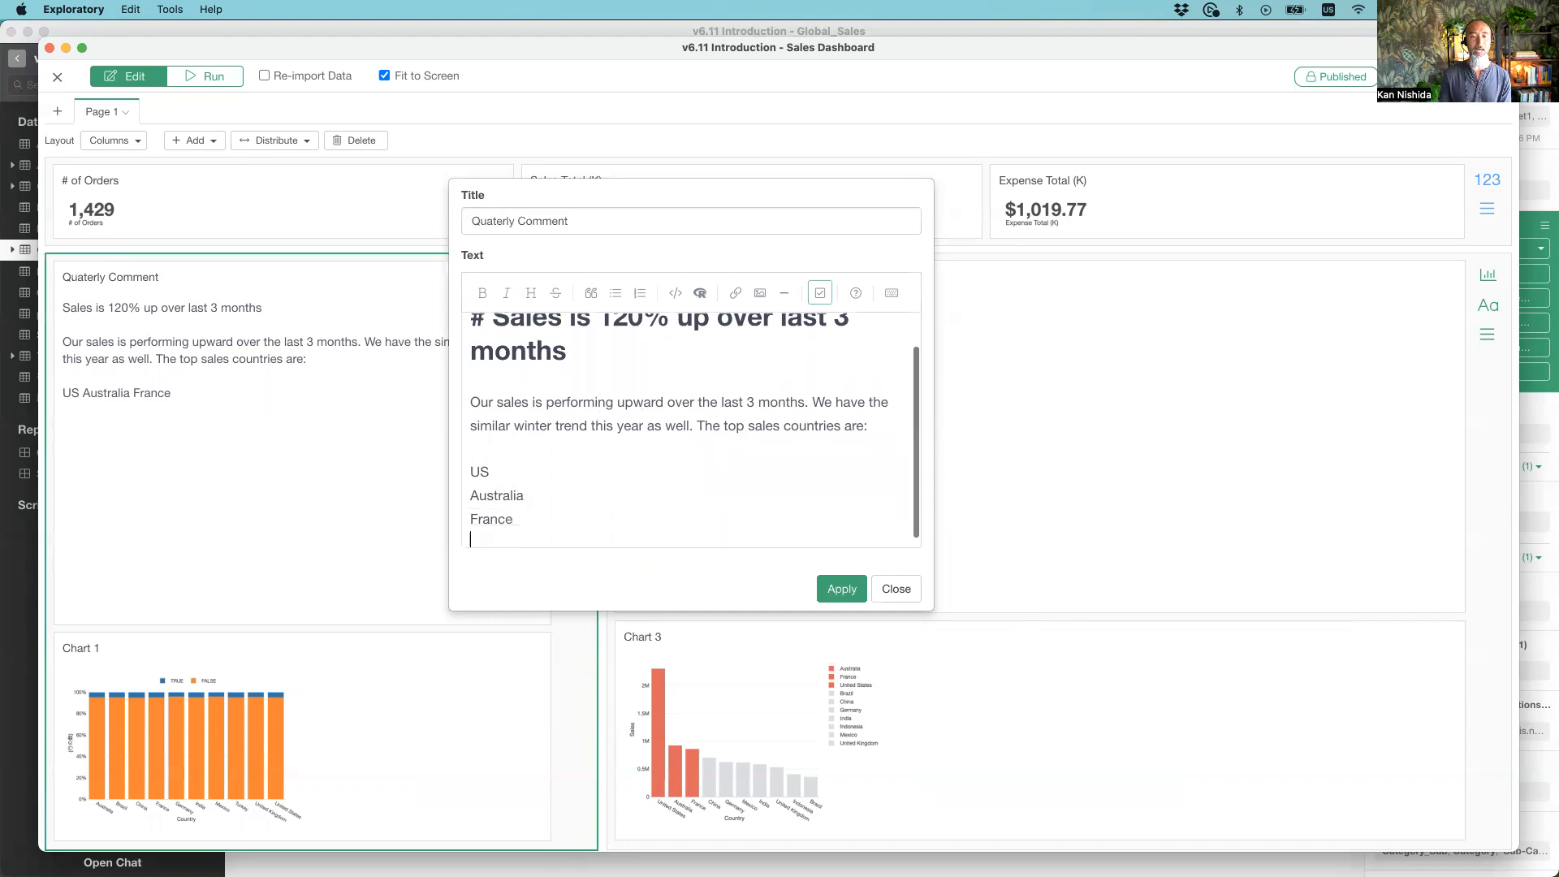
left_click(527, 519)
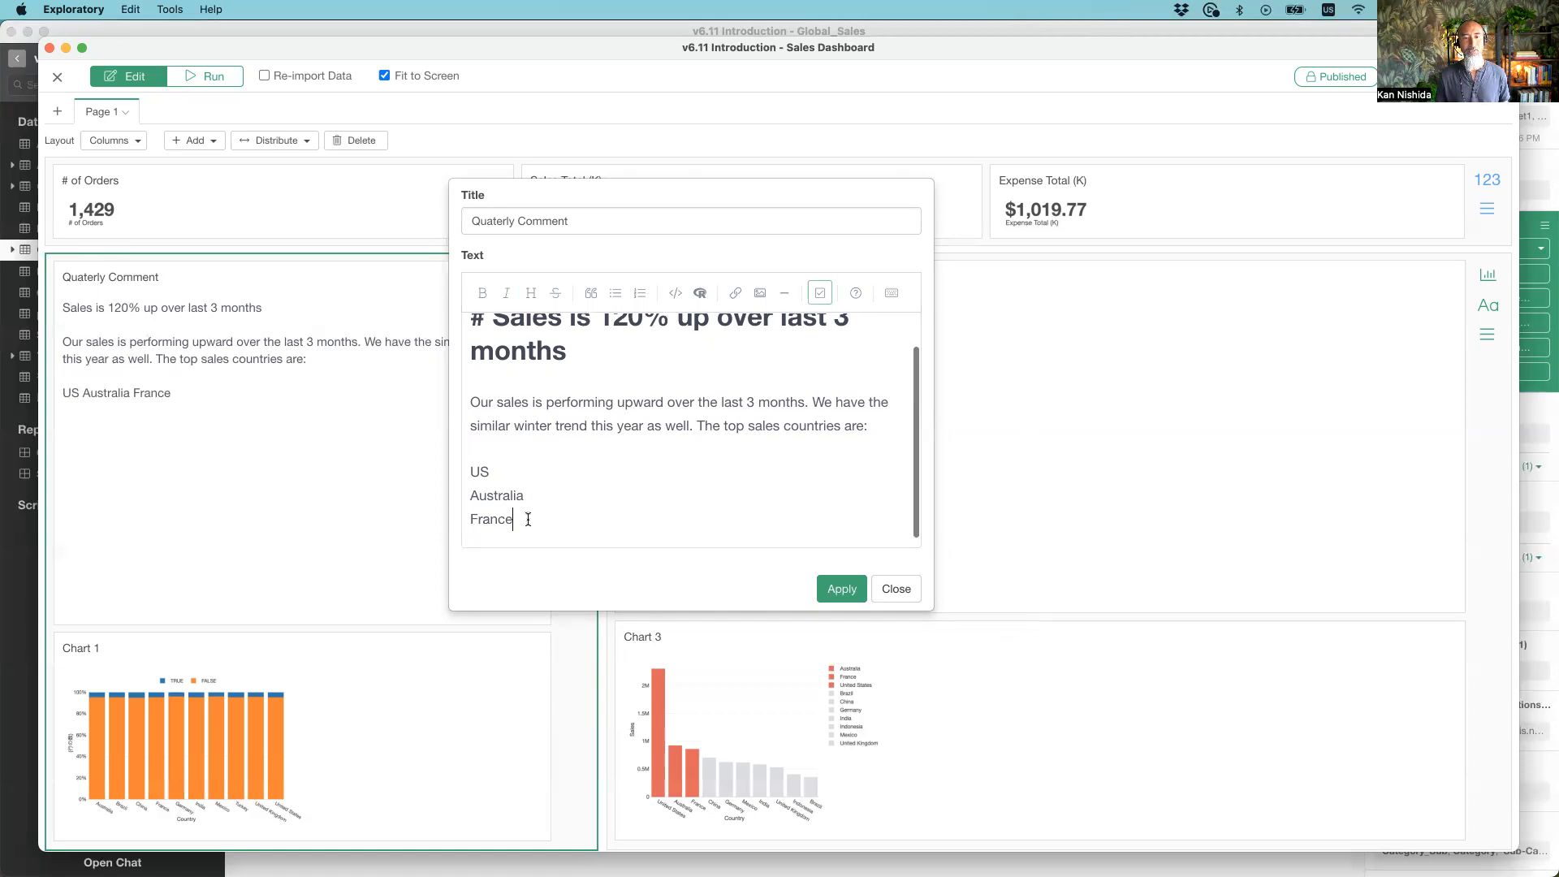
left_click_drag(528, 520, 461, 475)
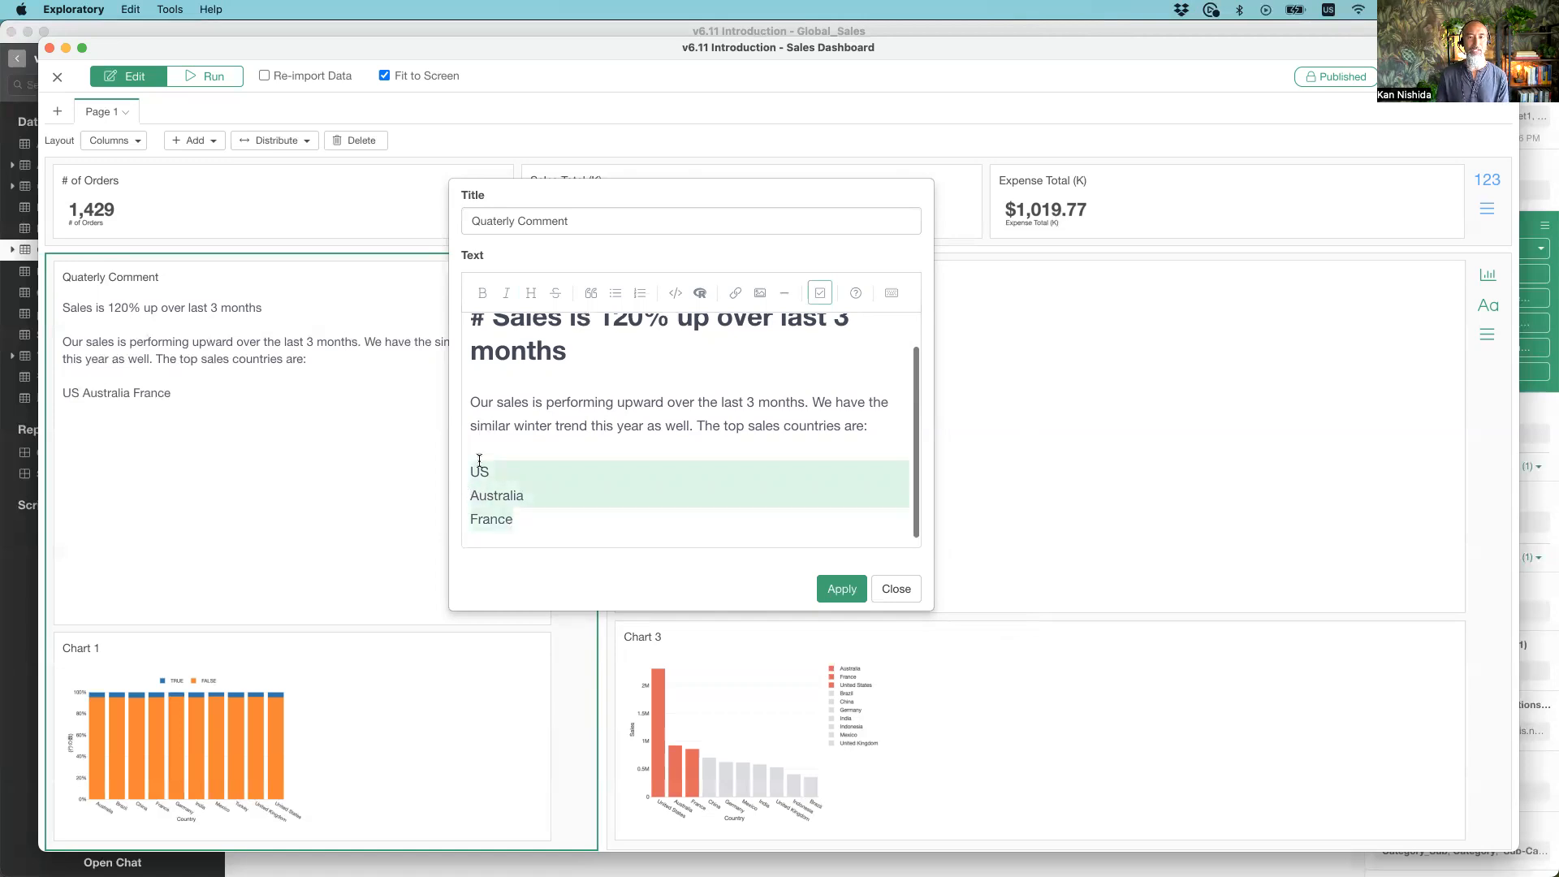
left_click(616, 294)
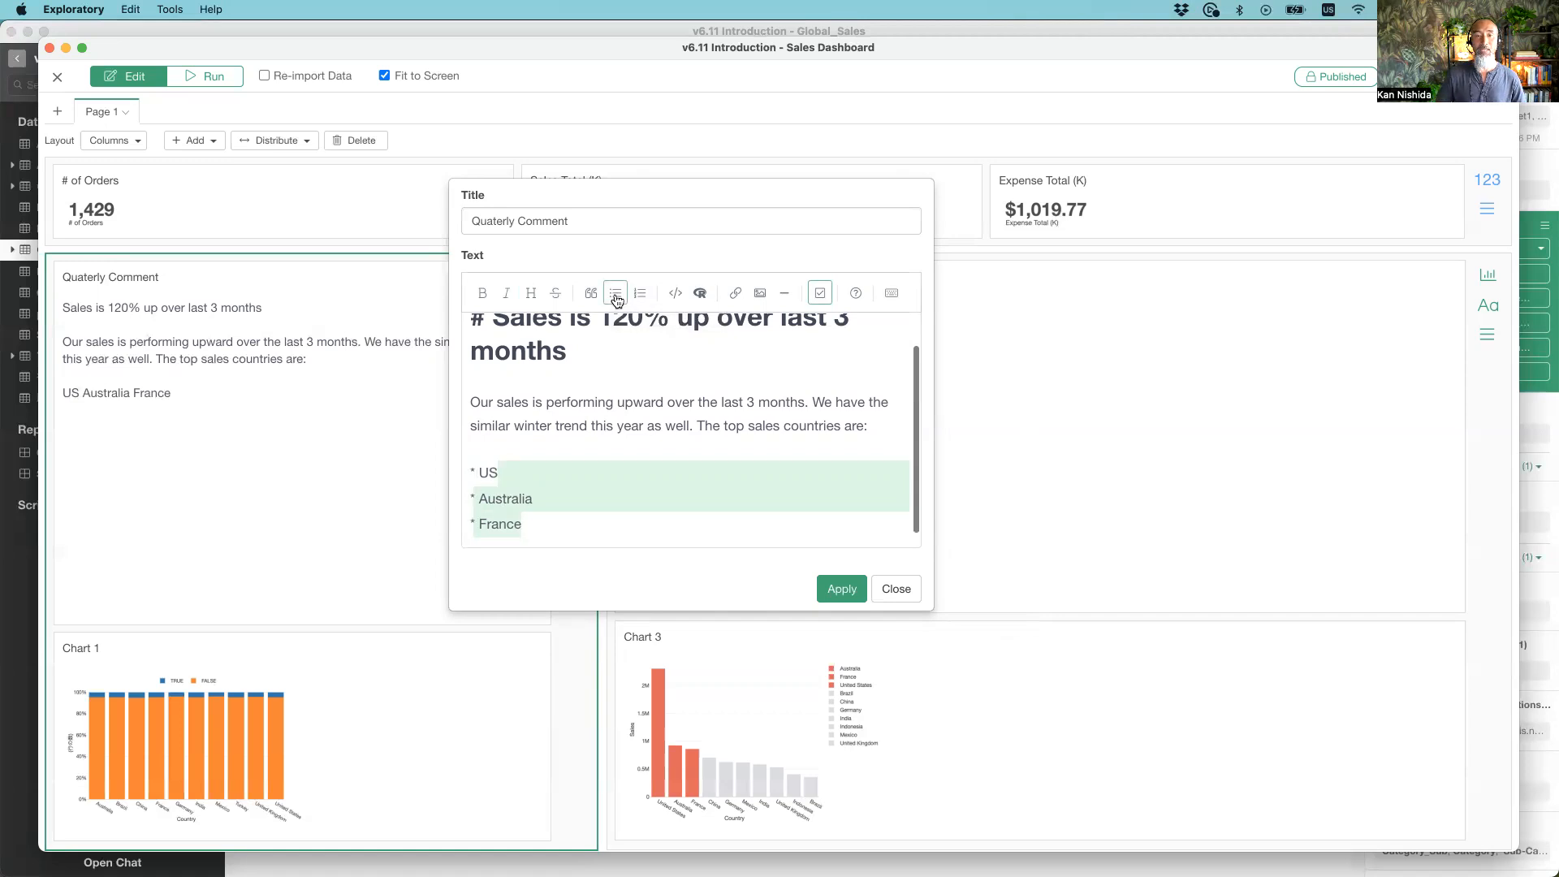
left_click(535, 475)
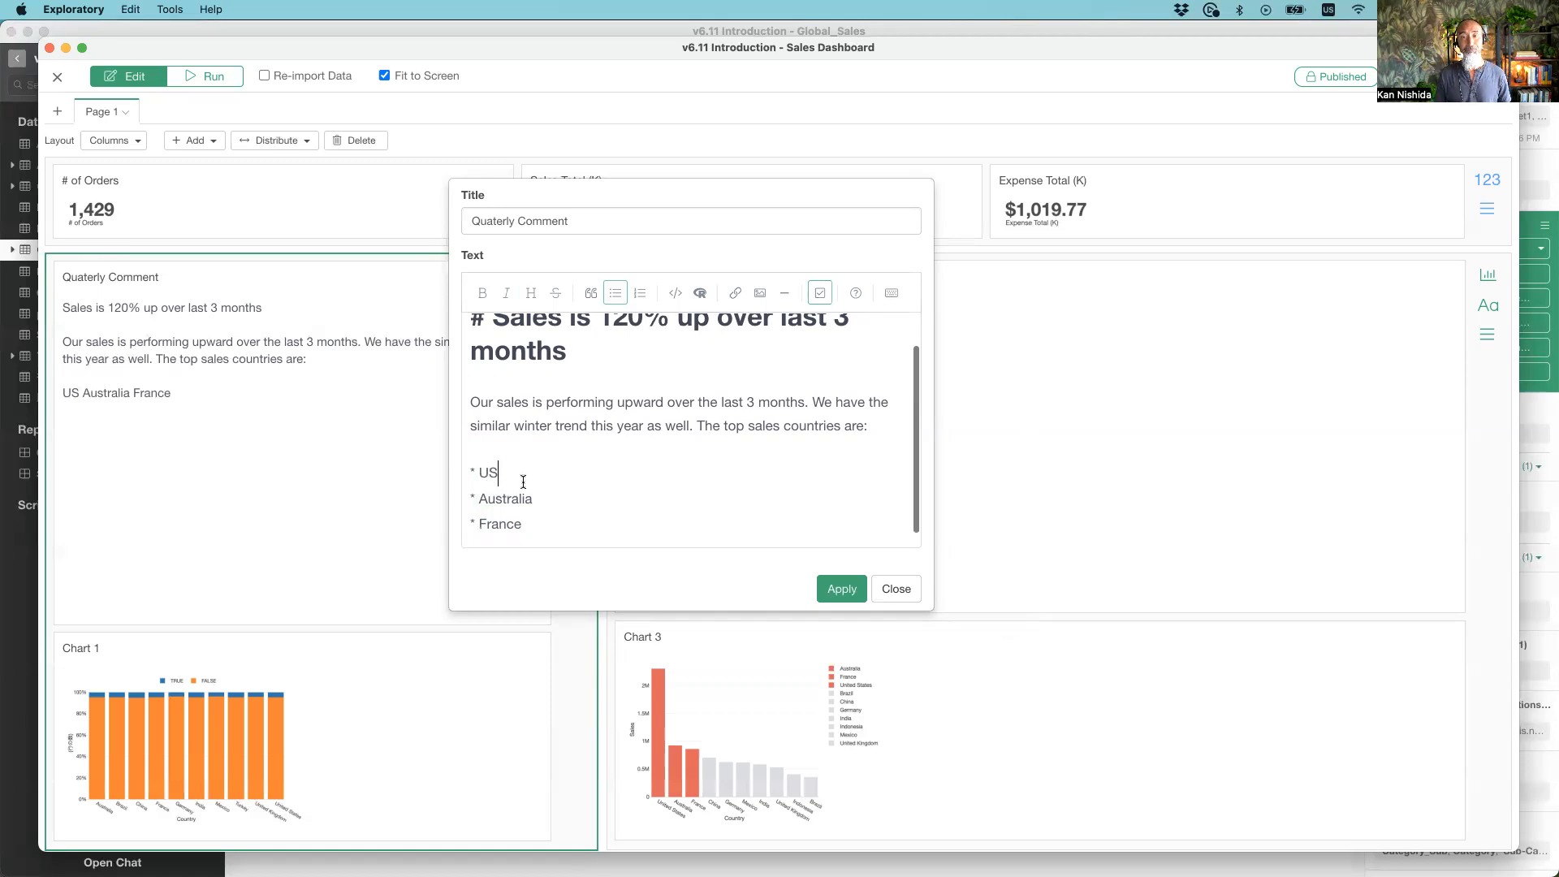
scroll(651, 475, "up", 1)
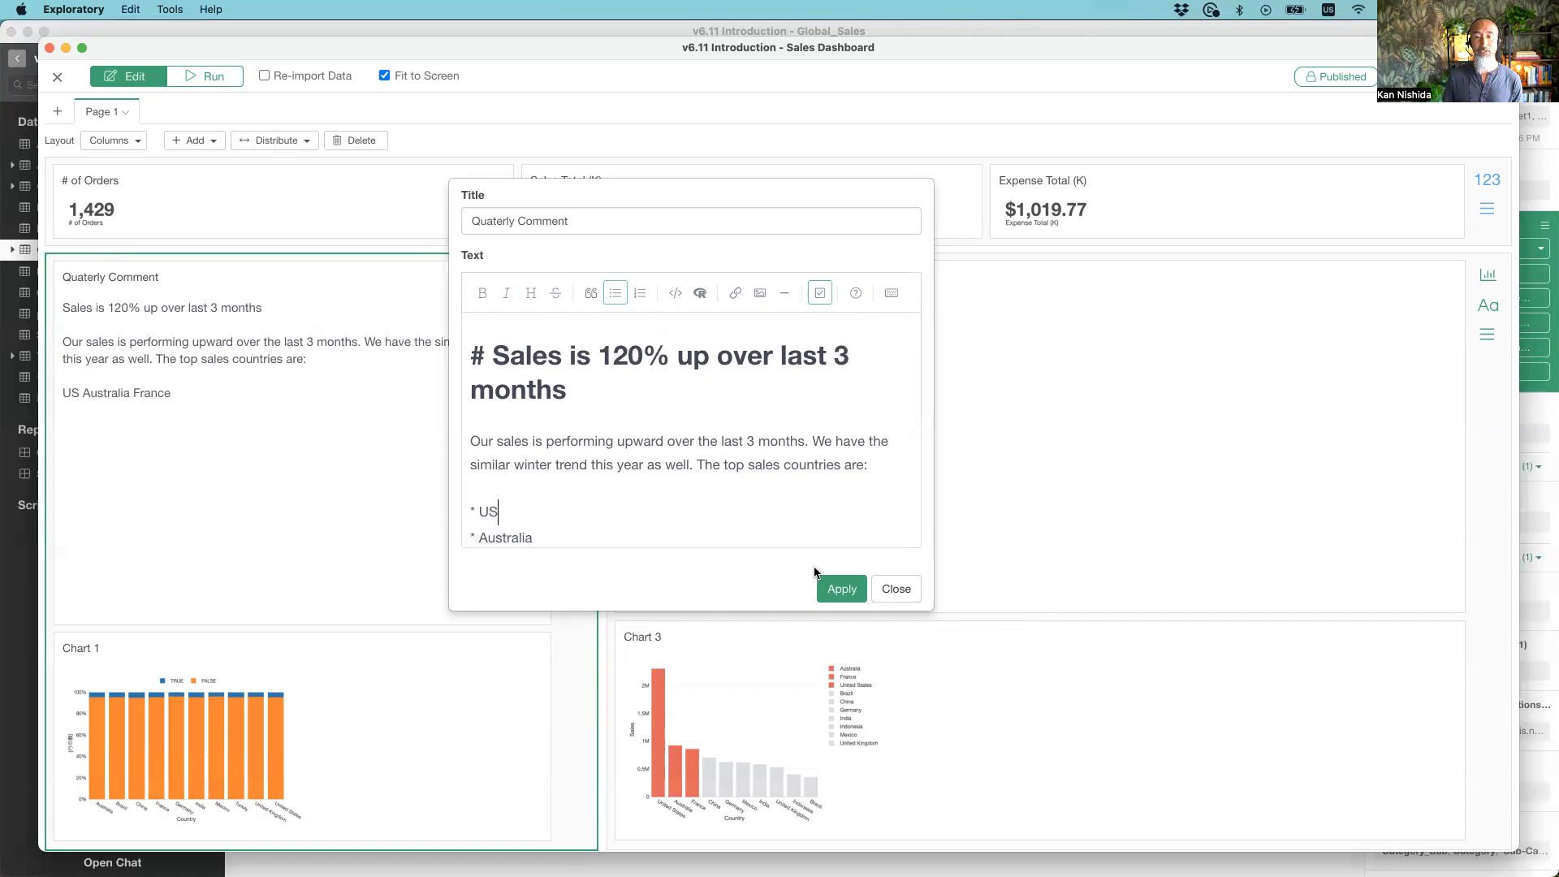
left_click(841, 590)
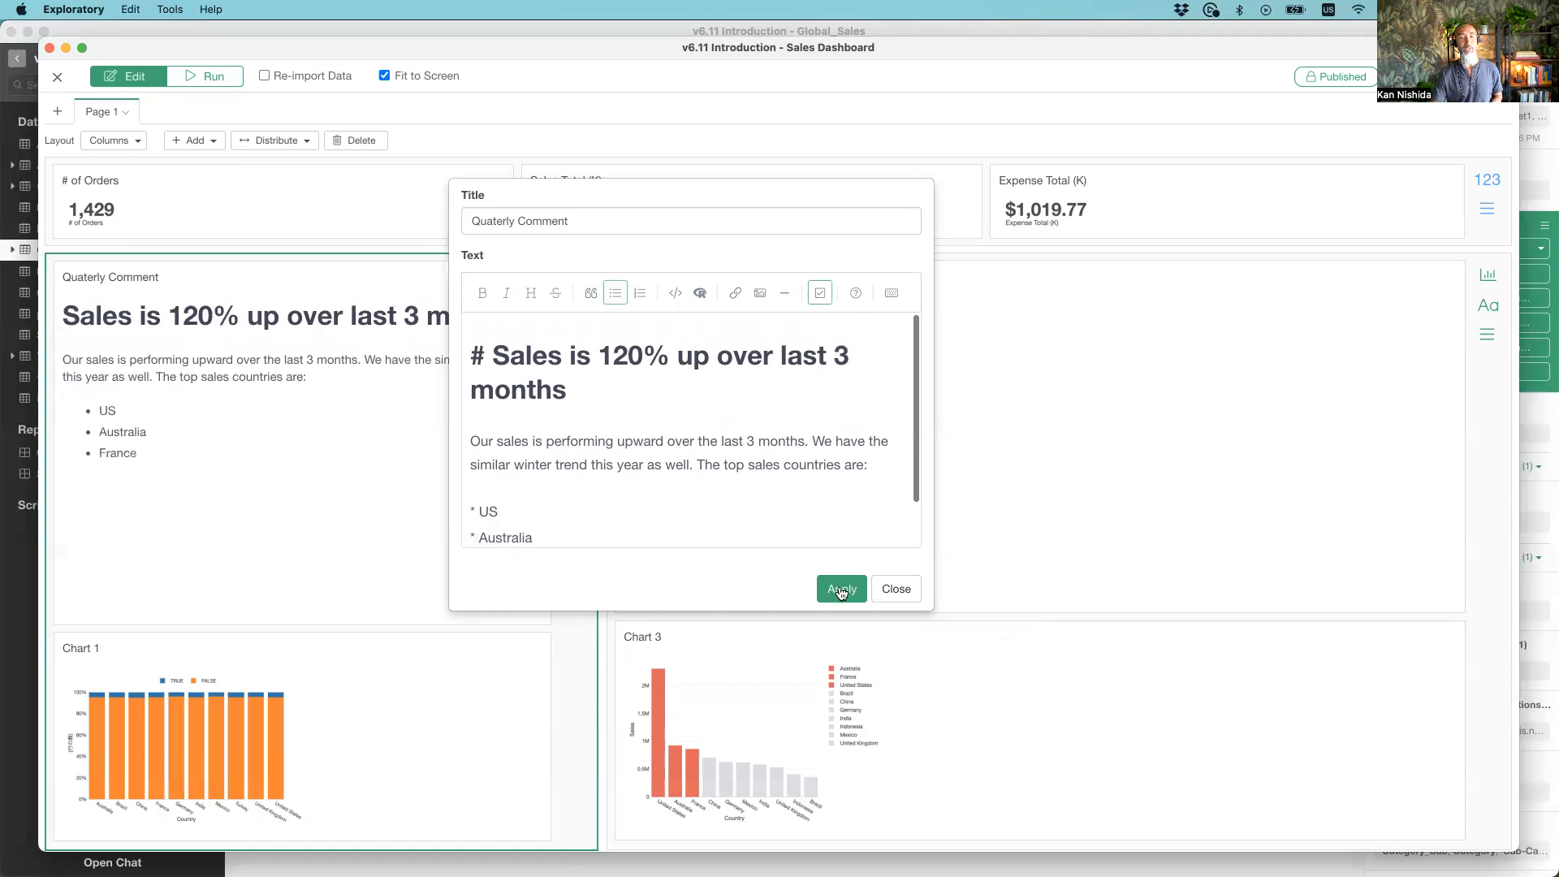
mouse_move(246, 331)
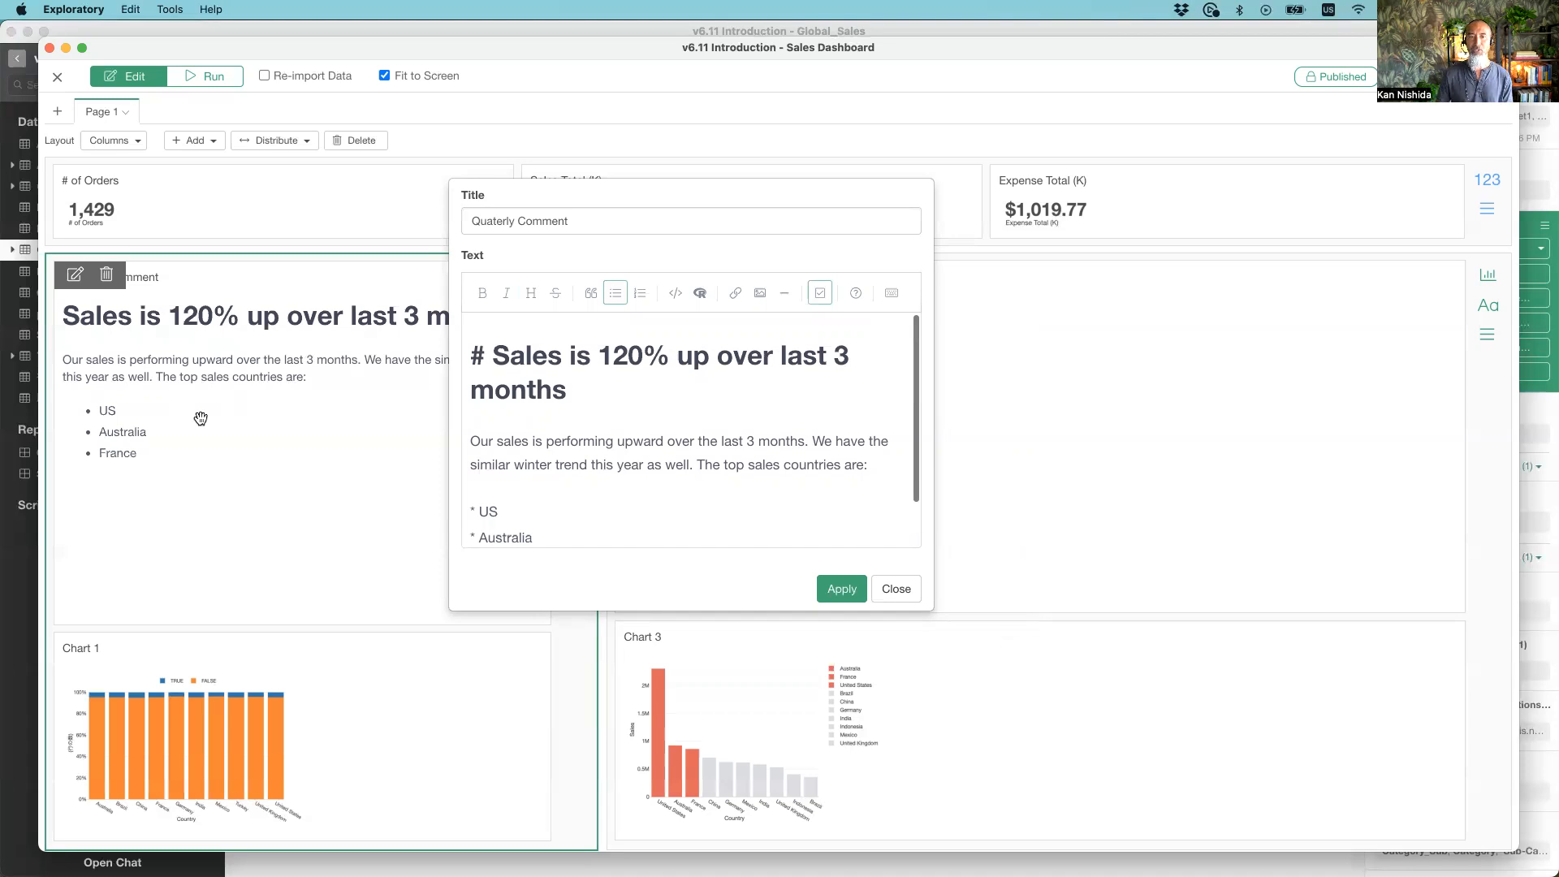
Switch to Finder and bring up the Exploratory_v6_11 folder containing image-for-sales-report.png beside the comment editor
key("super+Tab")
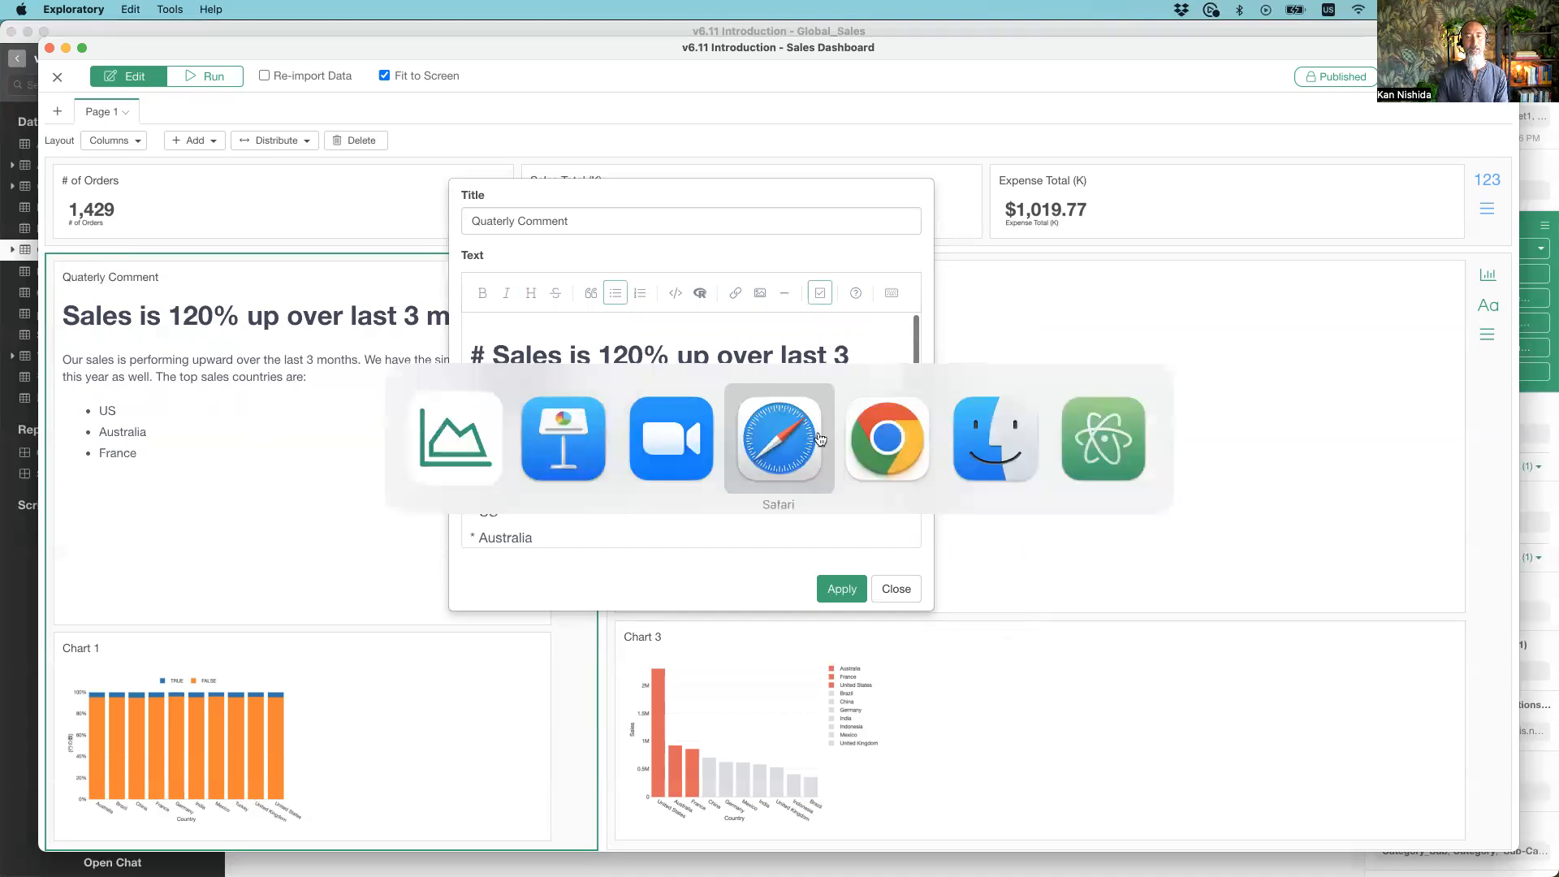
left_click(1022, 439)
left_click_drag(620, 237, 1186, 338)
left_click(855, 96)
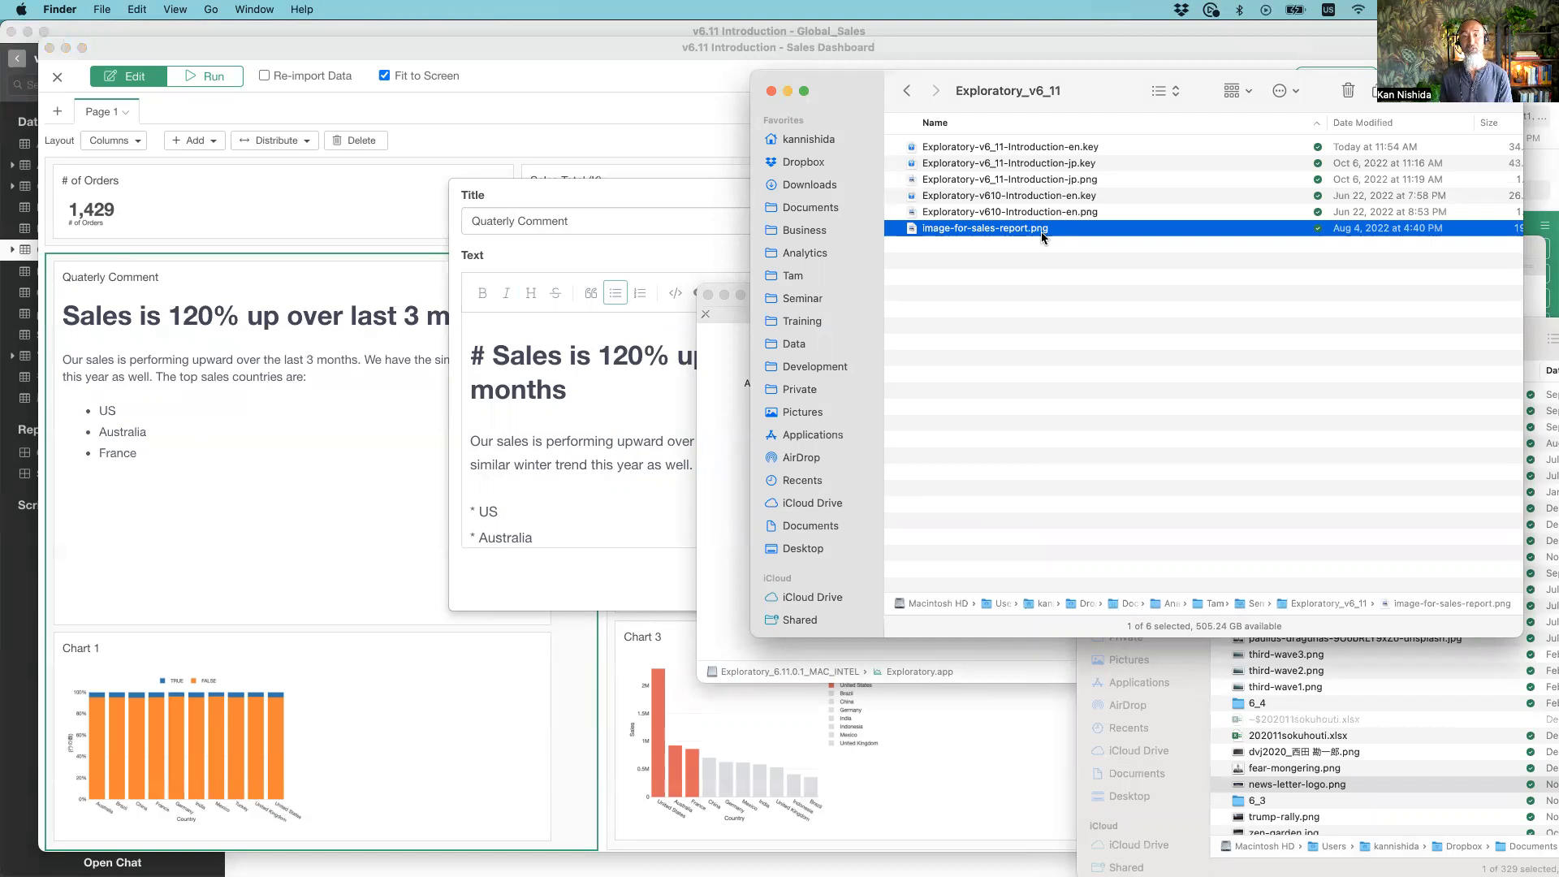
Switch back to Exploratory and insert two blank lines above the heading, placing the cursor on the first one
left_click(595, 320)
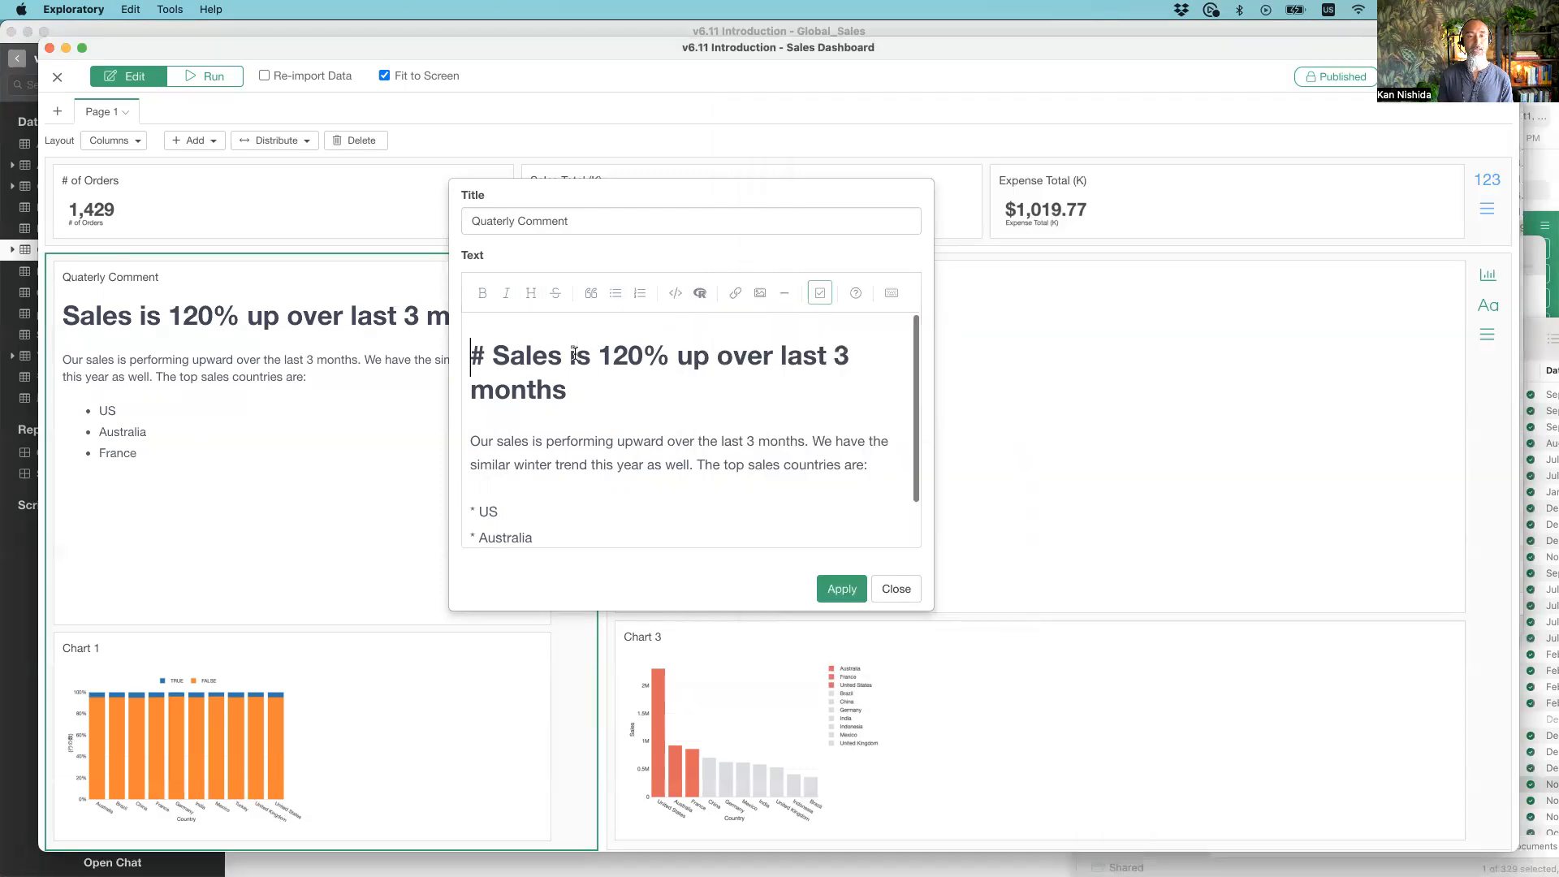
key("Return")
key("Return")
key("Up")
key("Up")
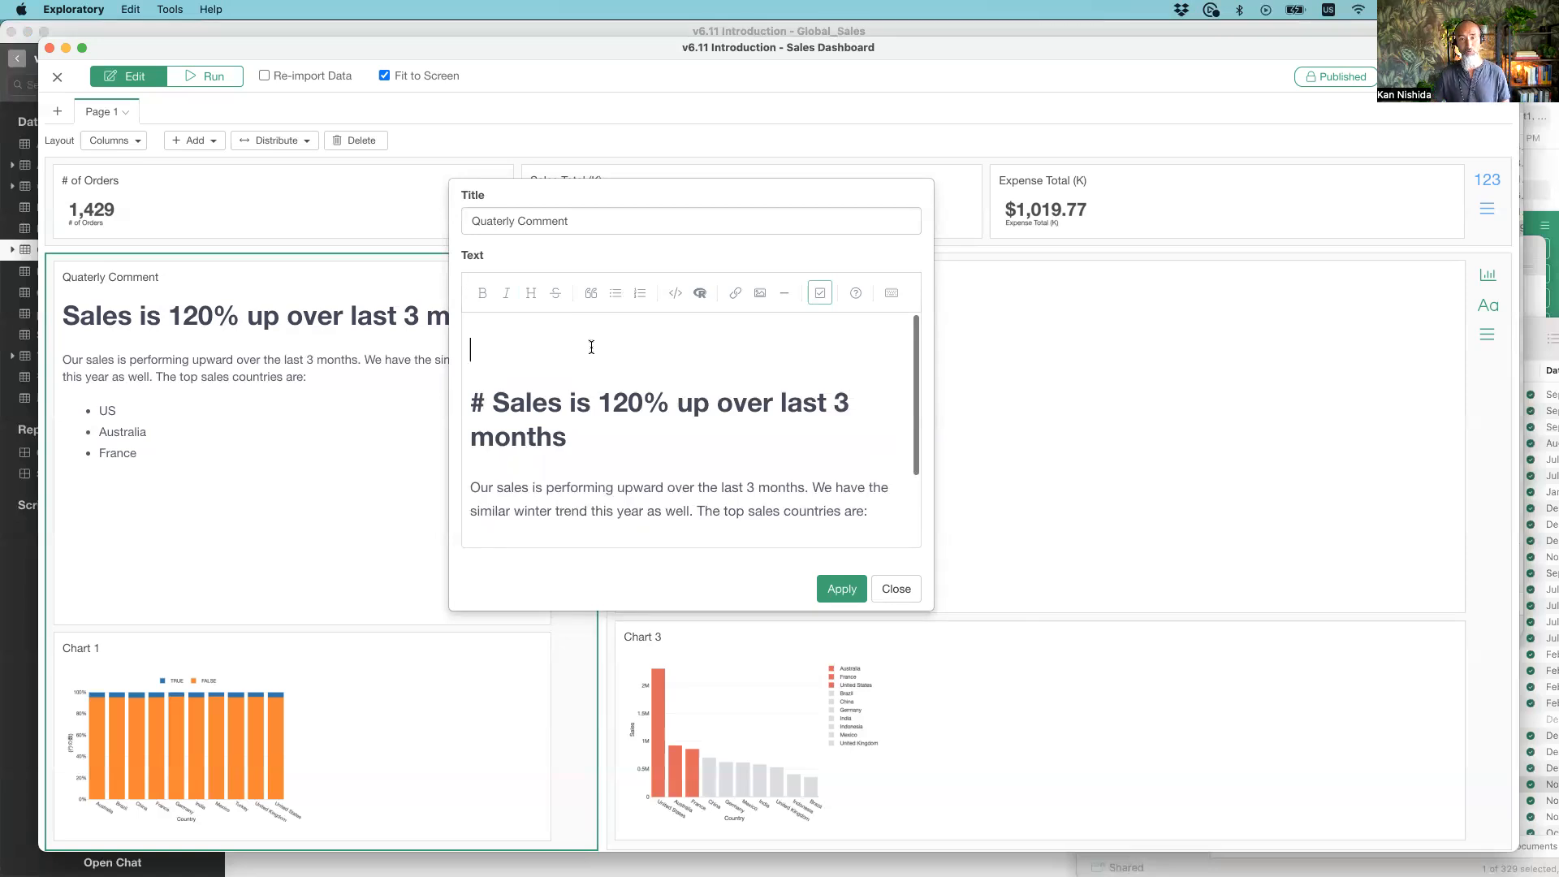
Insert image-for-sales-report.png from Finder into the blank line above the heading, apply it and close the comment editor
key("super+Tab")
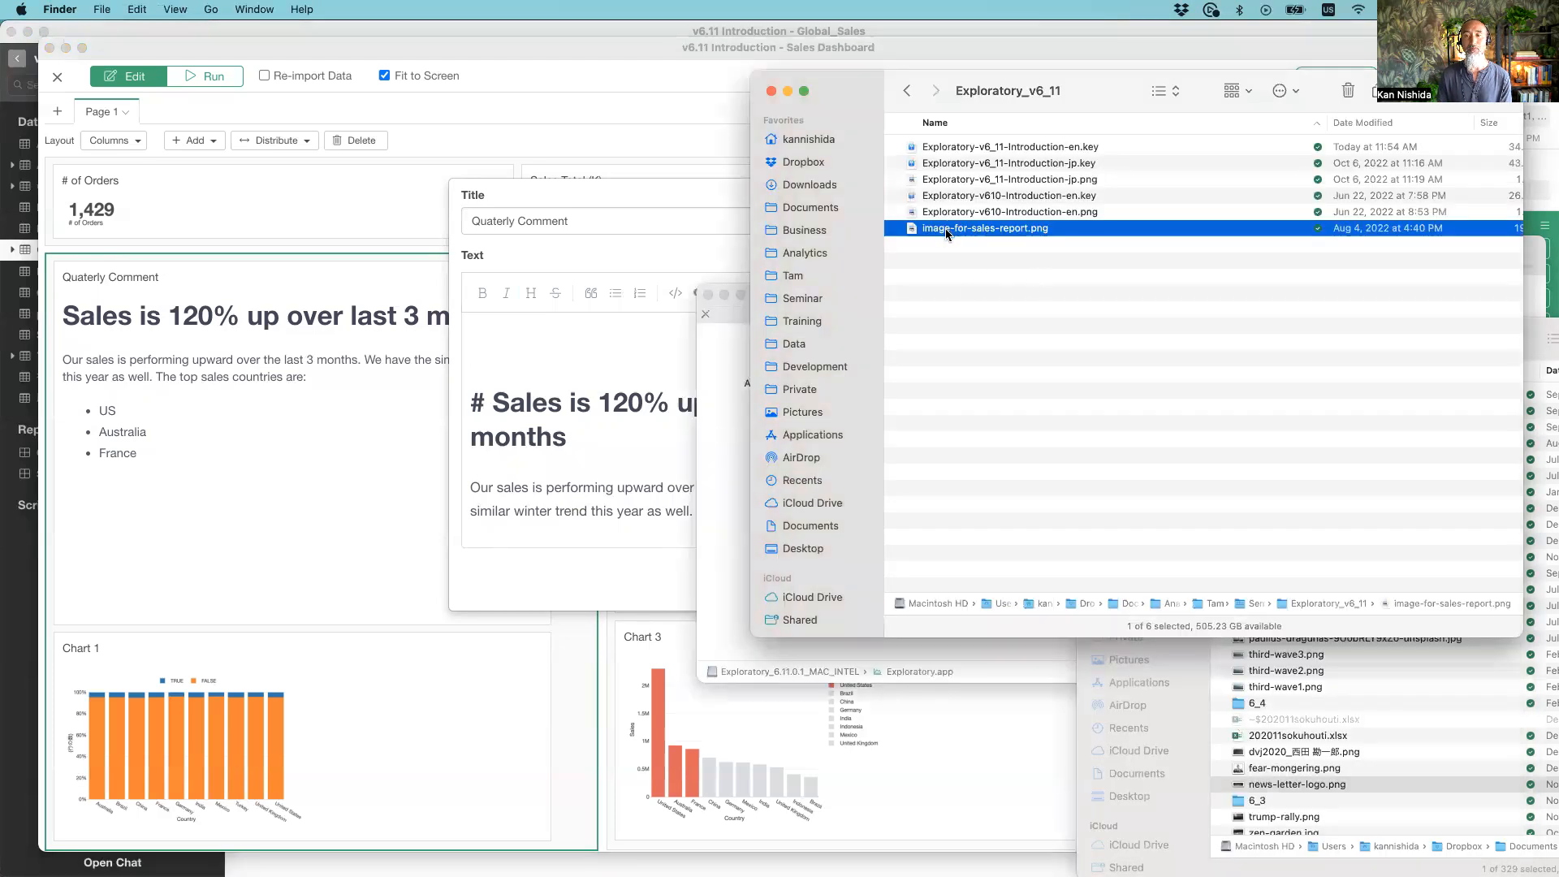
key("Return")
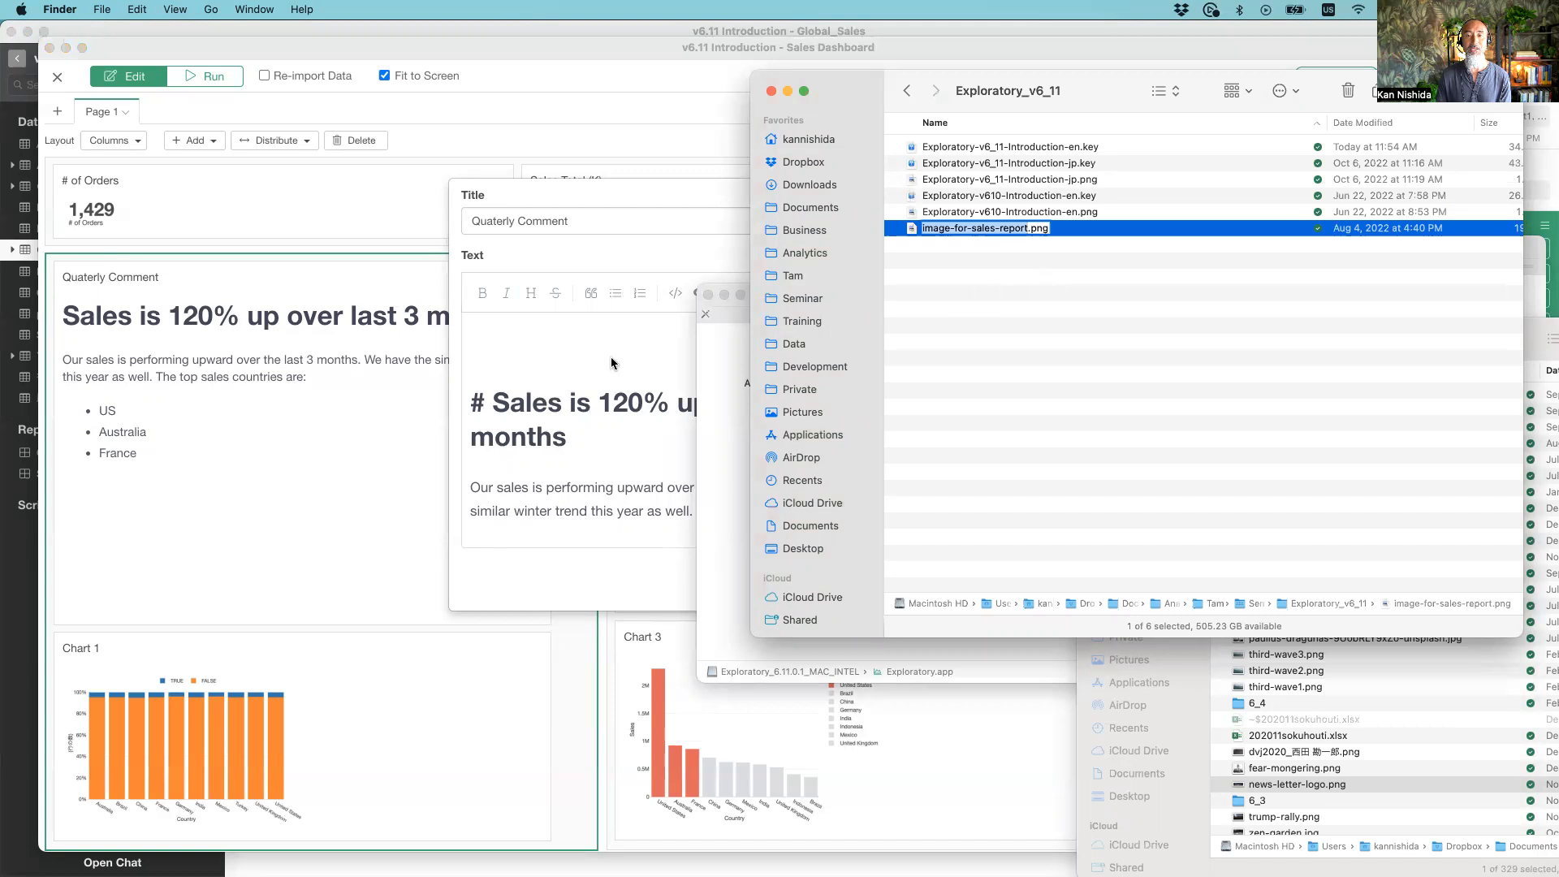
key("Escape")
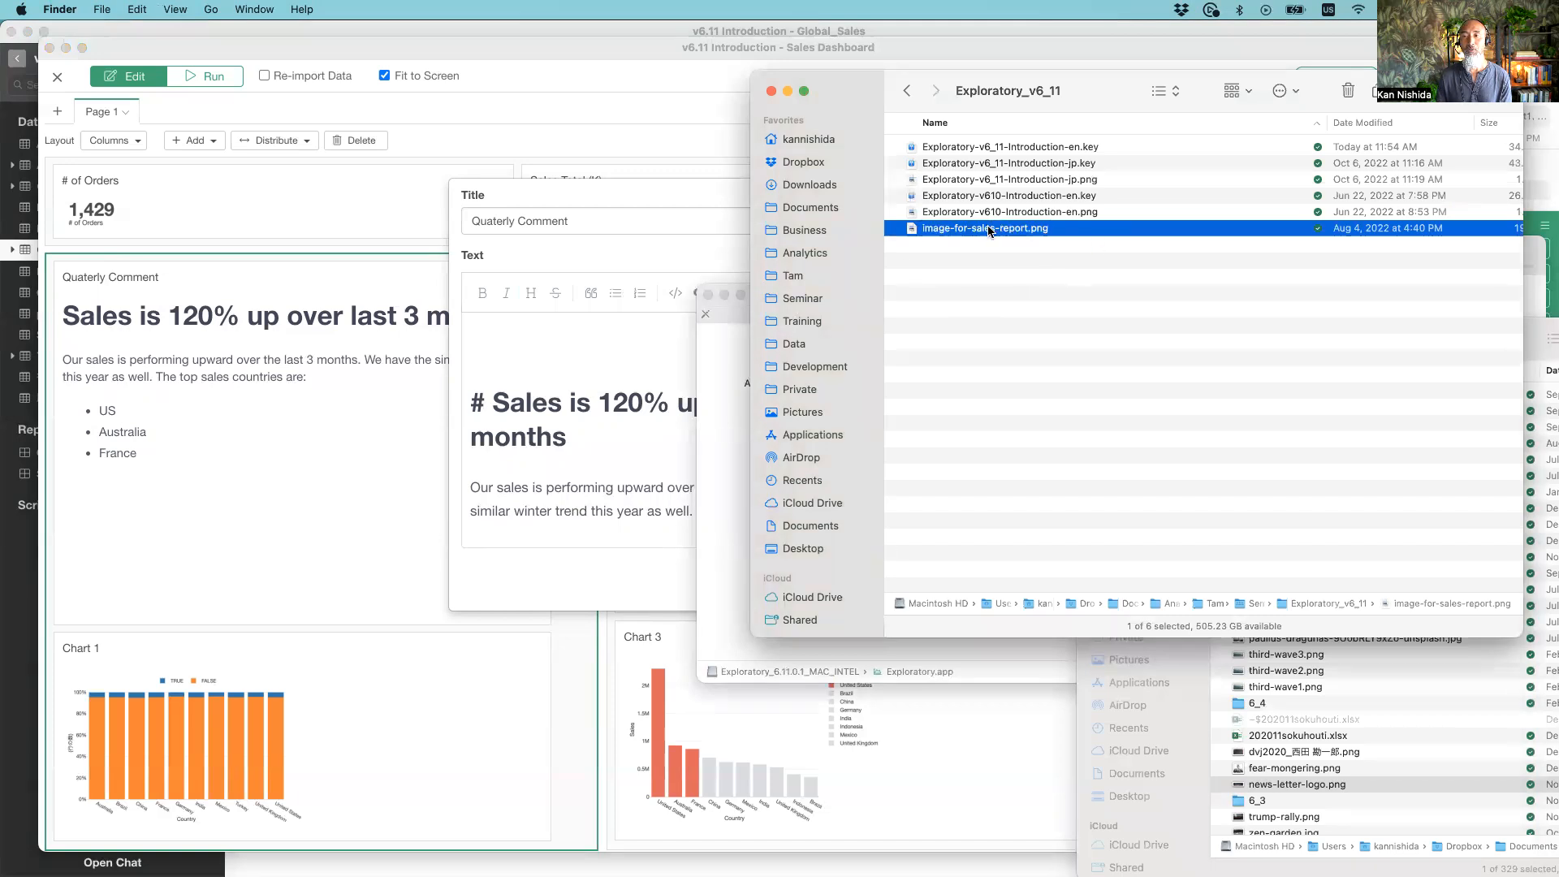
left_click_drag(988, 231, 588, 345)
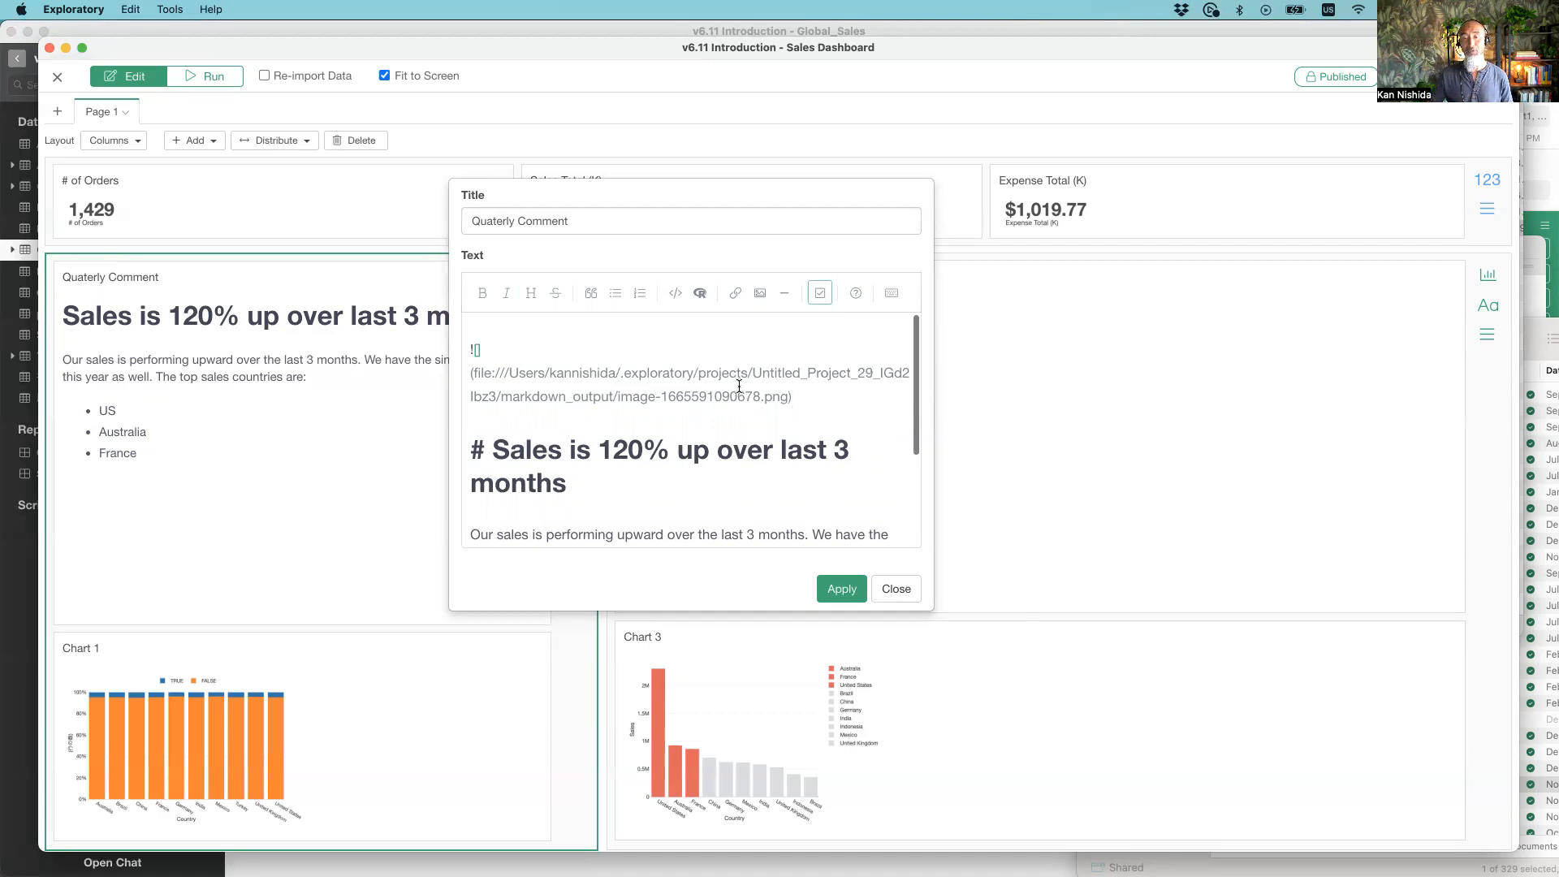
left_click(844, 590)
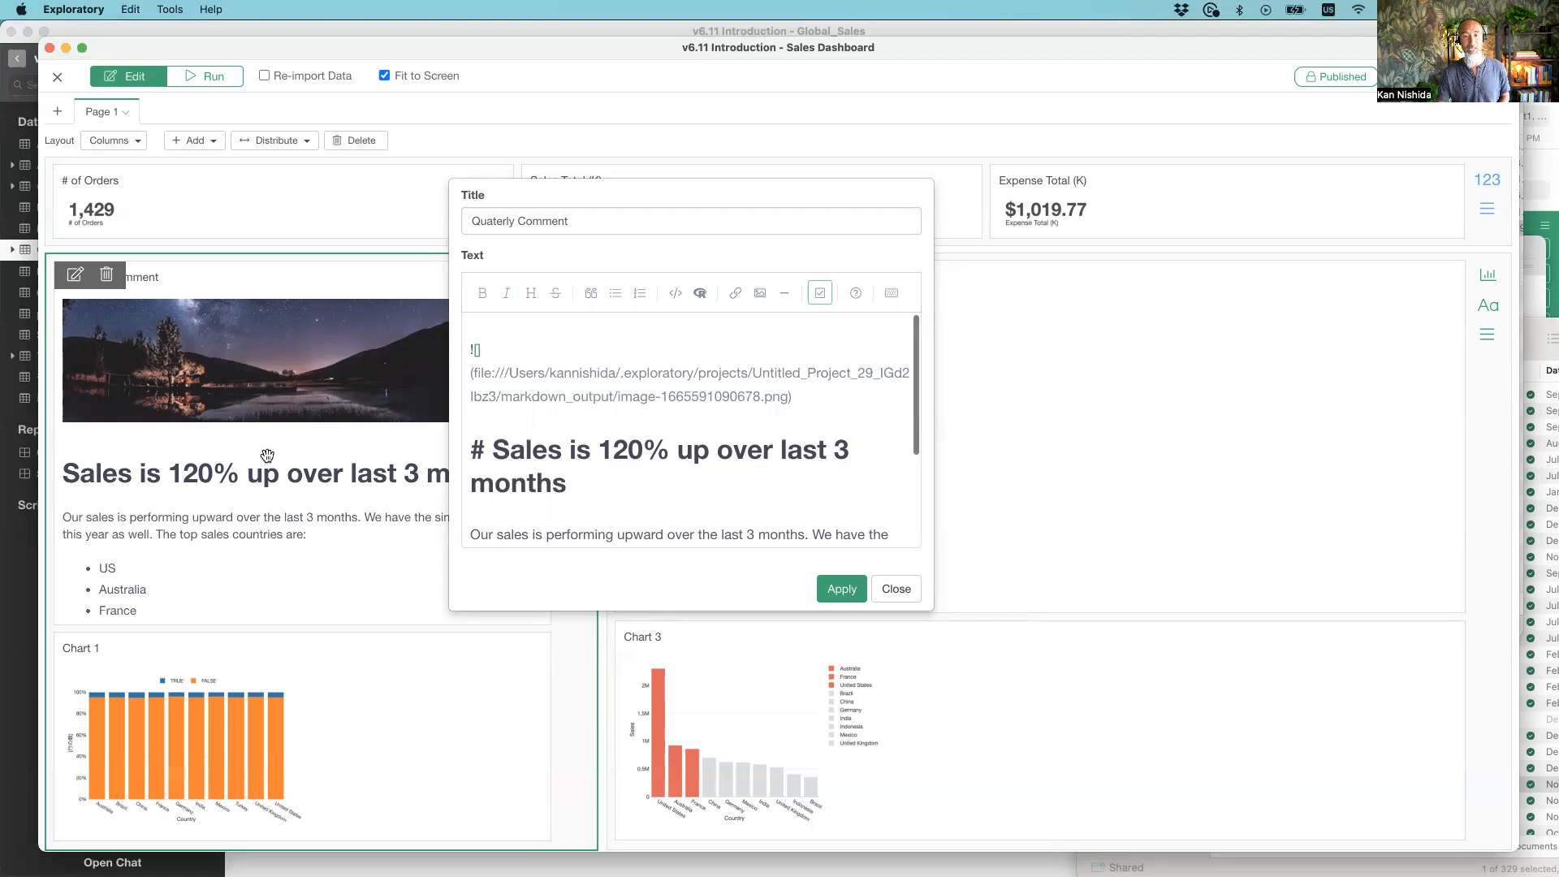
left_click(896, 588)
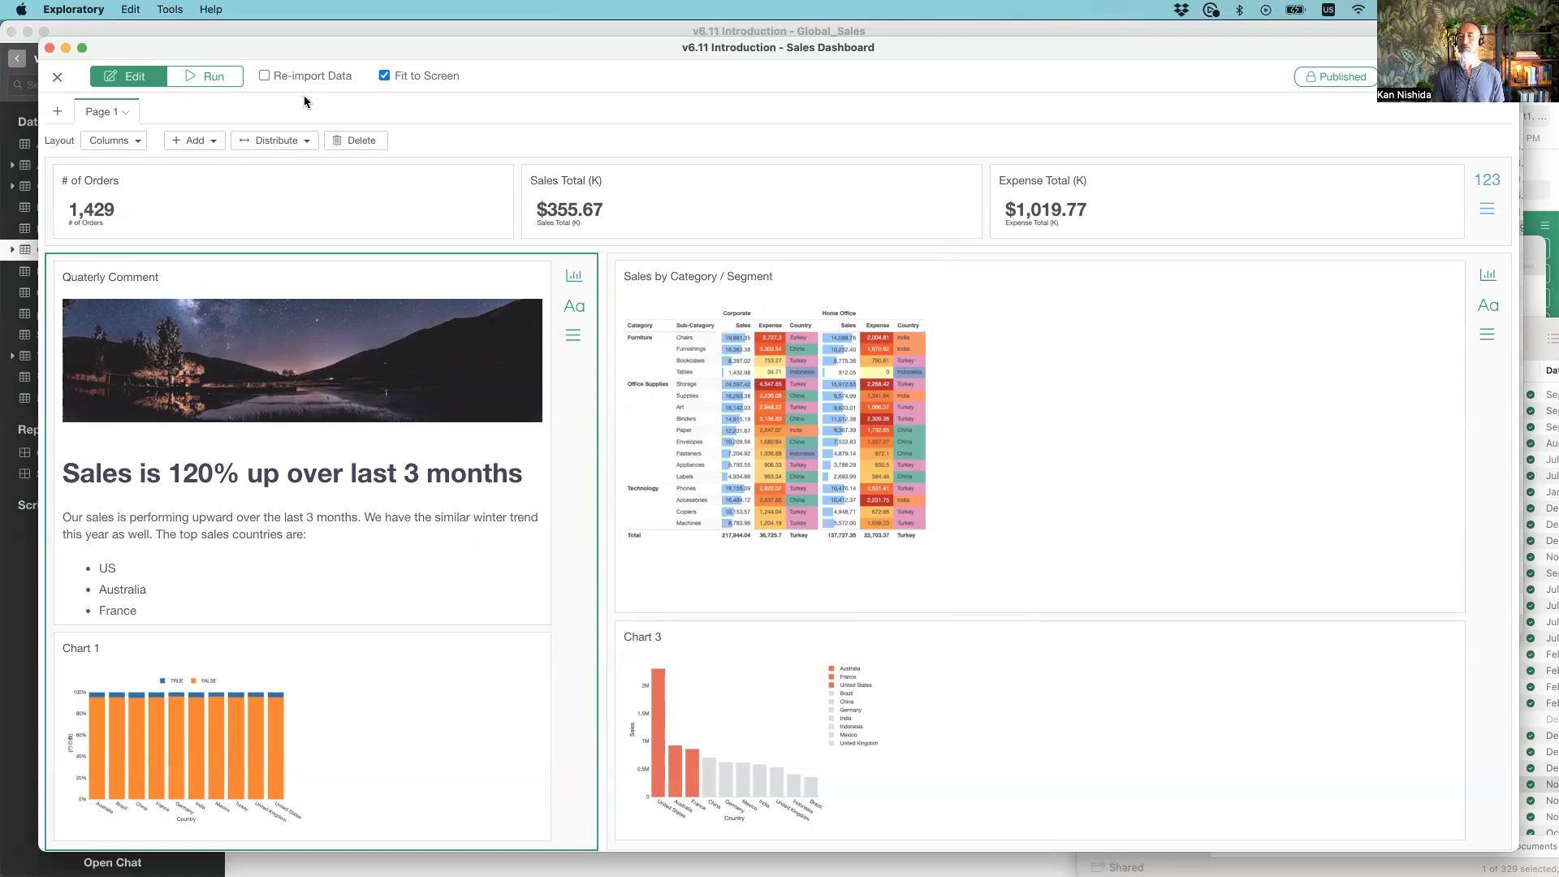
Run the Sales Dashboard and show the detail data behind Thailand's TRUE segment in Chart 1
left_click(213, 77)
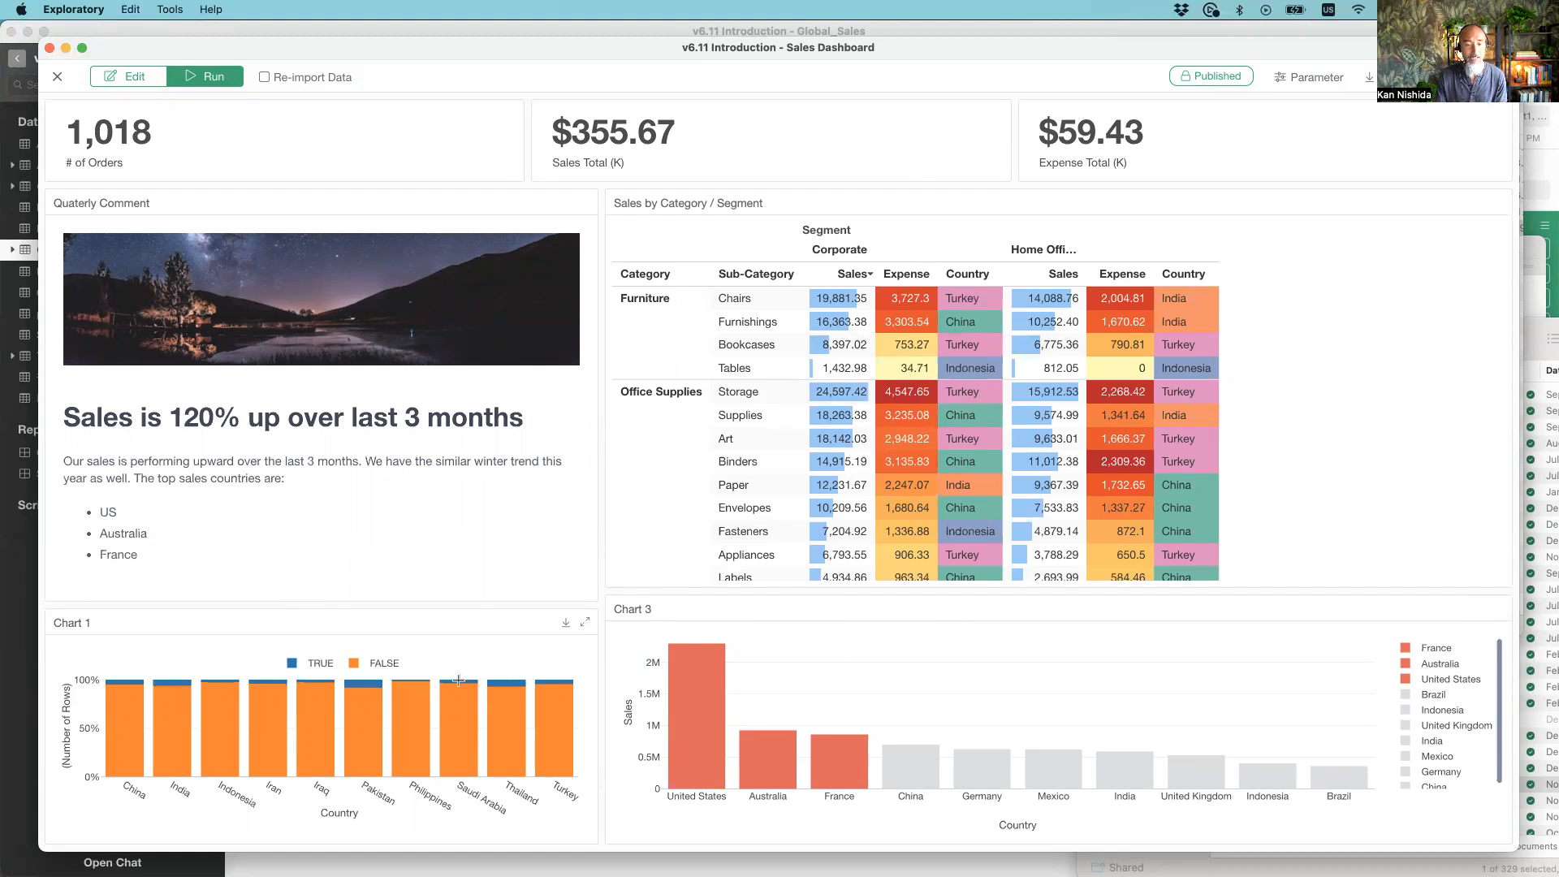
mouse_move(457, 682)
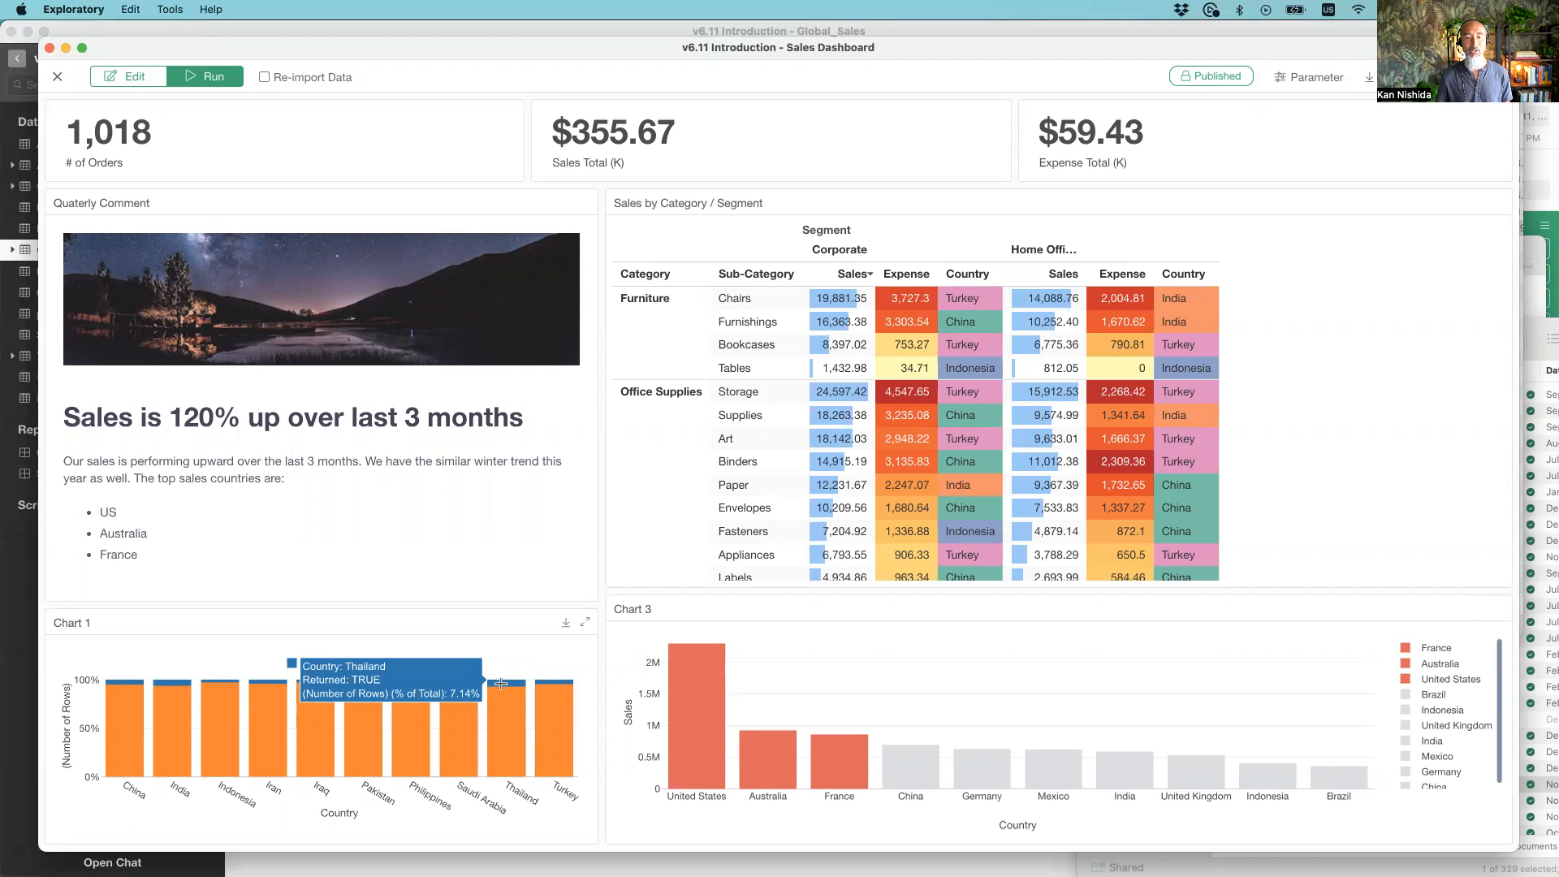
left_click(501, 685)
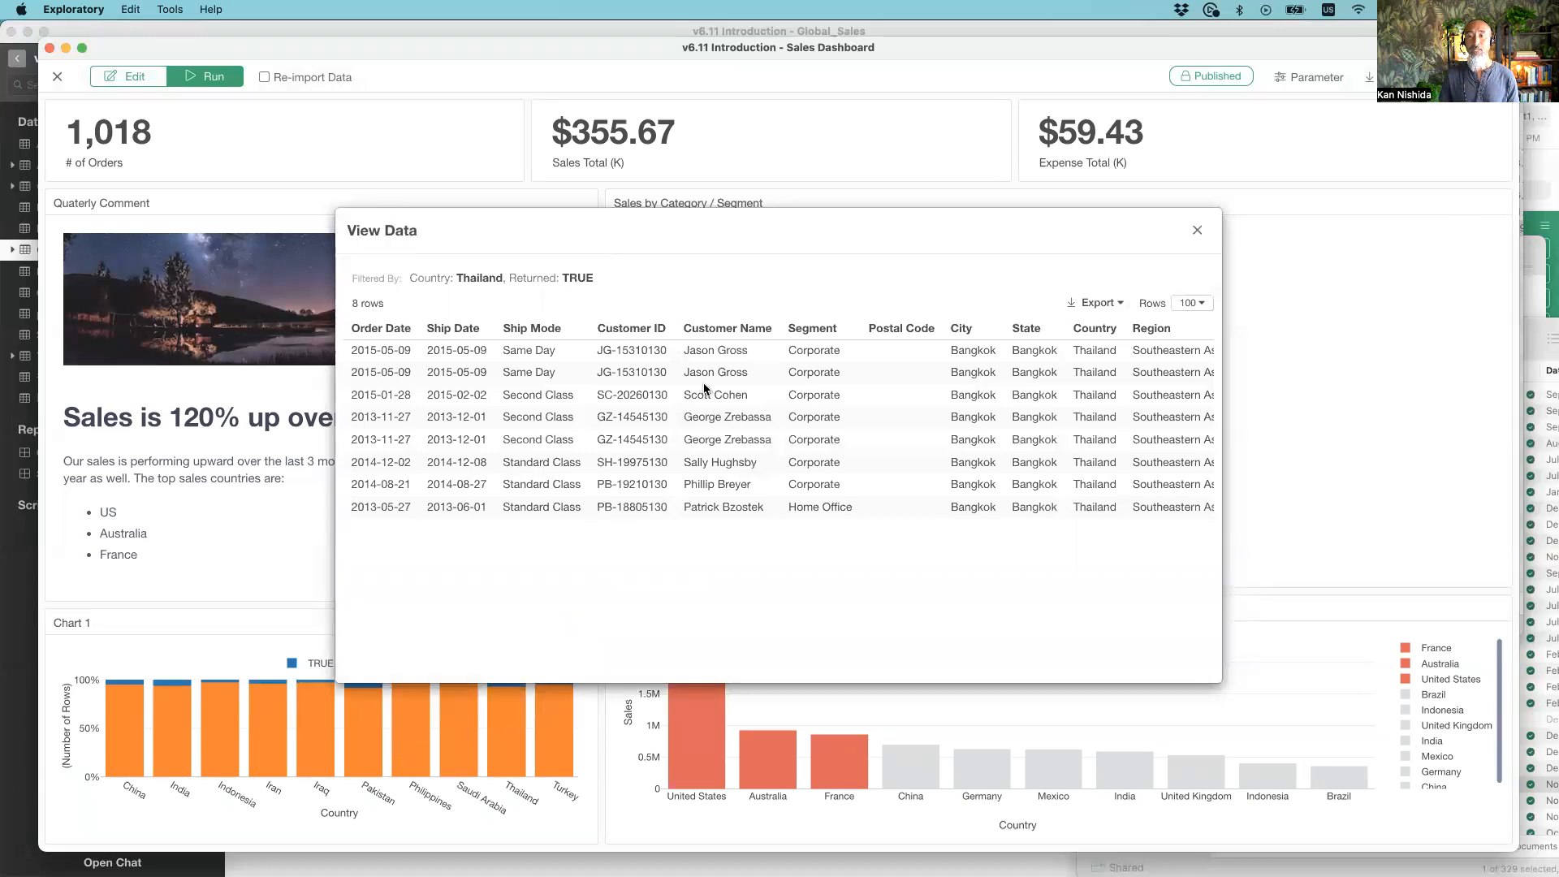
Check the export formats offered for the Thailand detail data, leave them unused and close the data view
left_click(1092, 306)
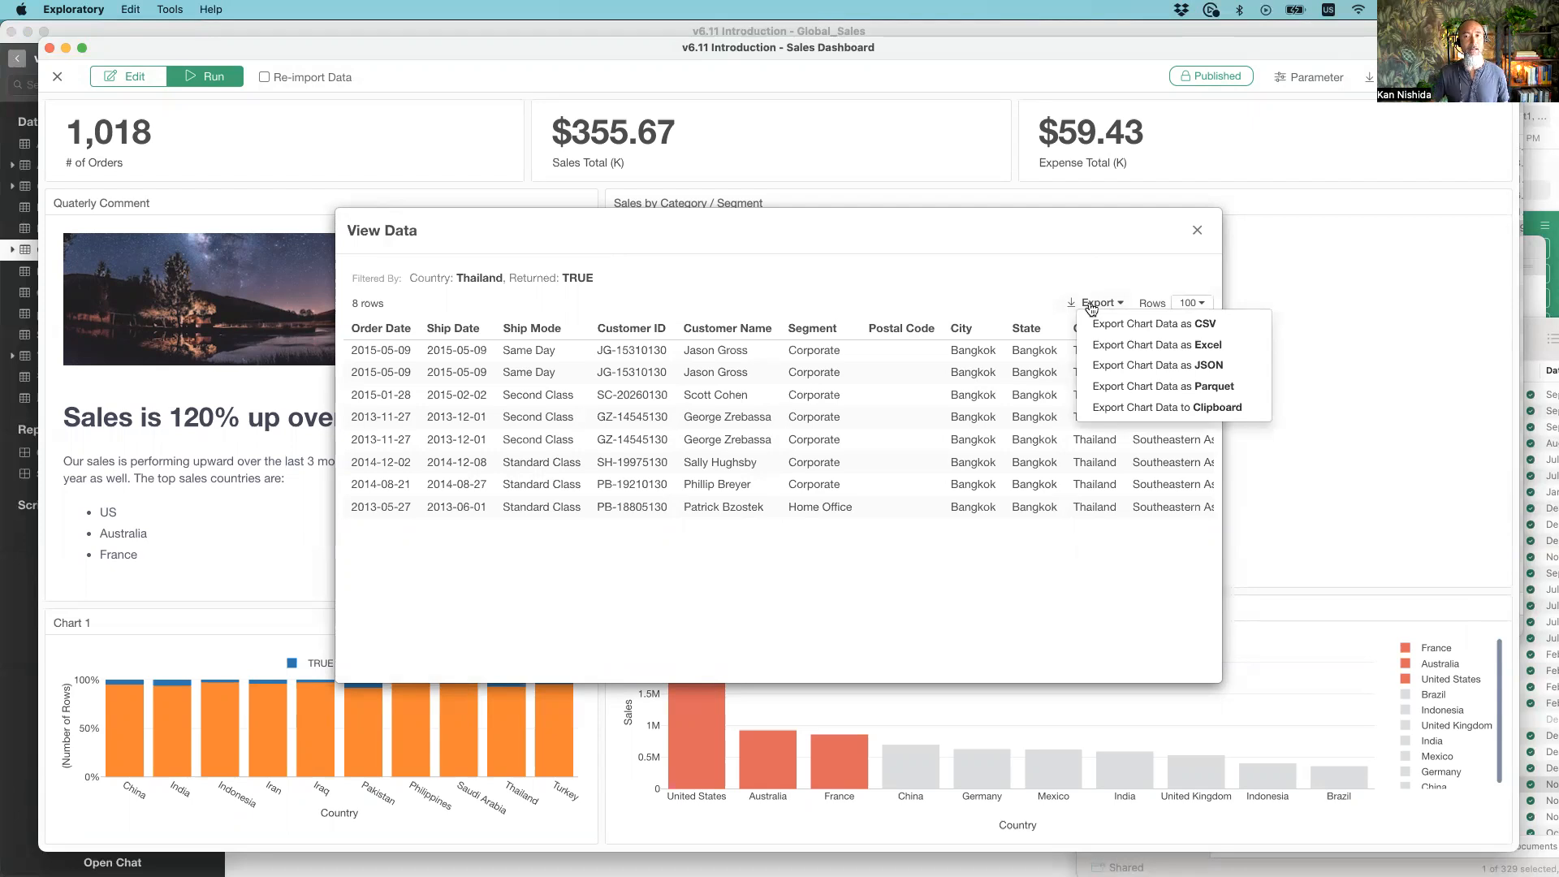
left_click(1056, 259)
left_click(1196, 230)
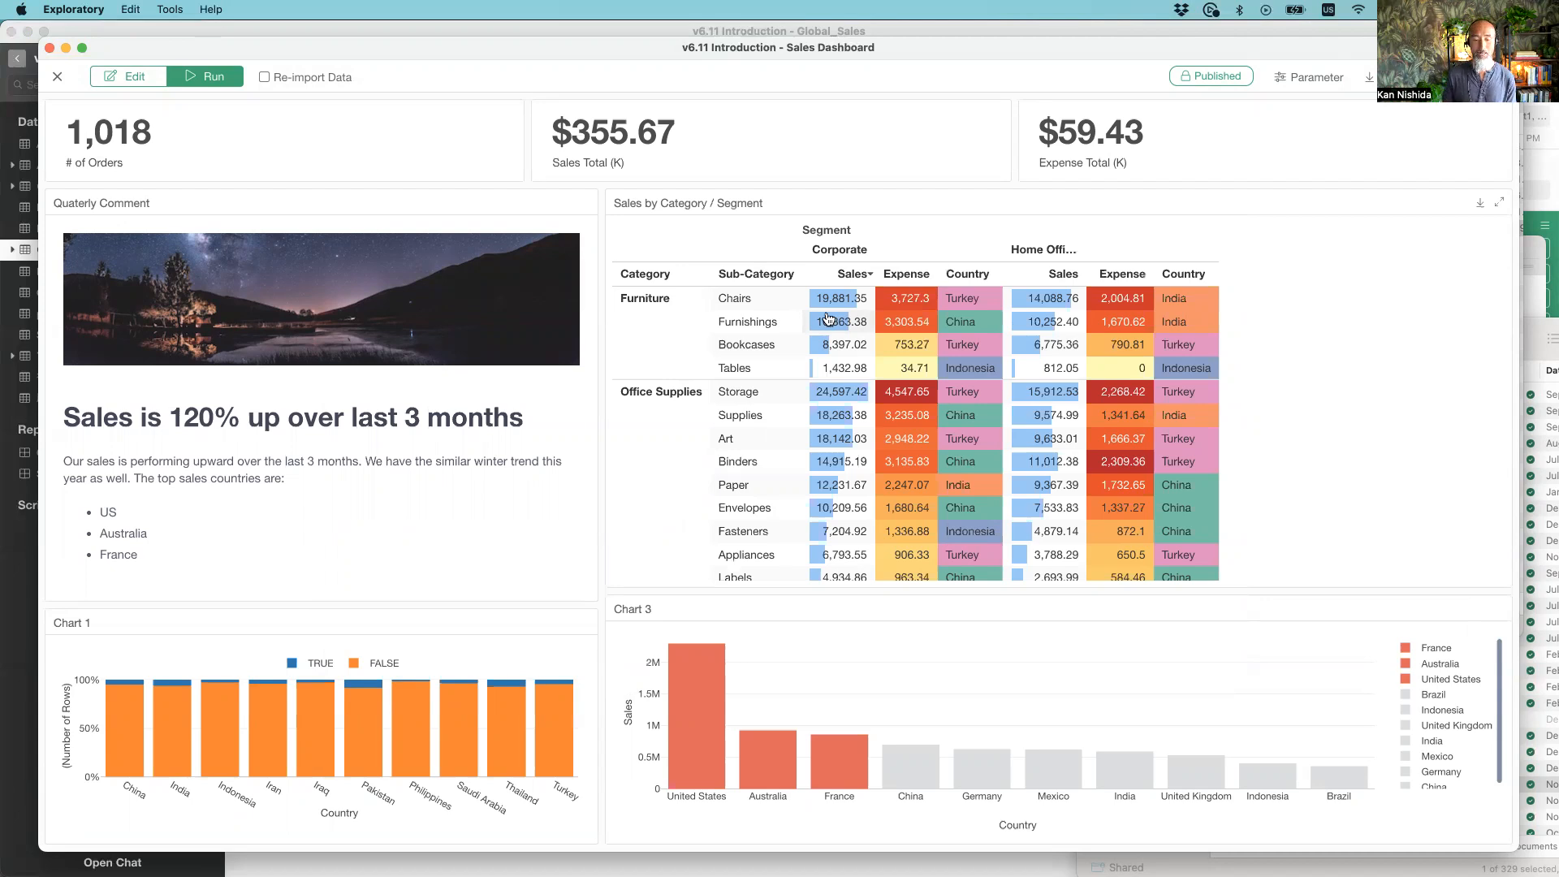
In the Global_Sales window, show the detail data behind Thailand's TRUE segment in Chart 1 and close it
left_click(611, 31)
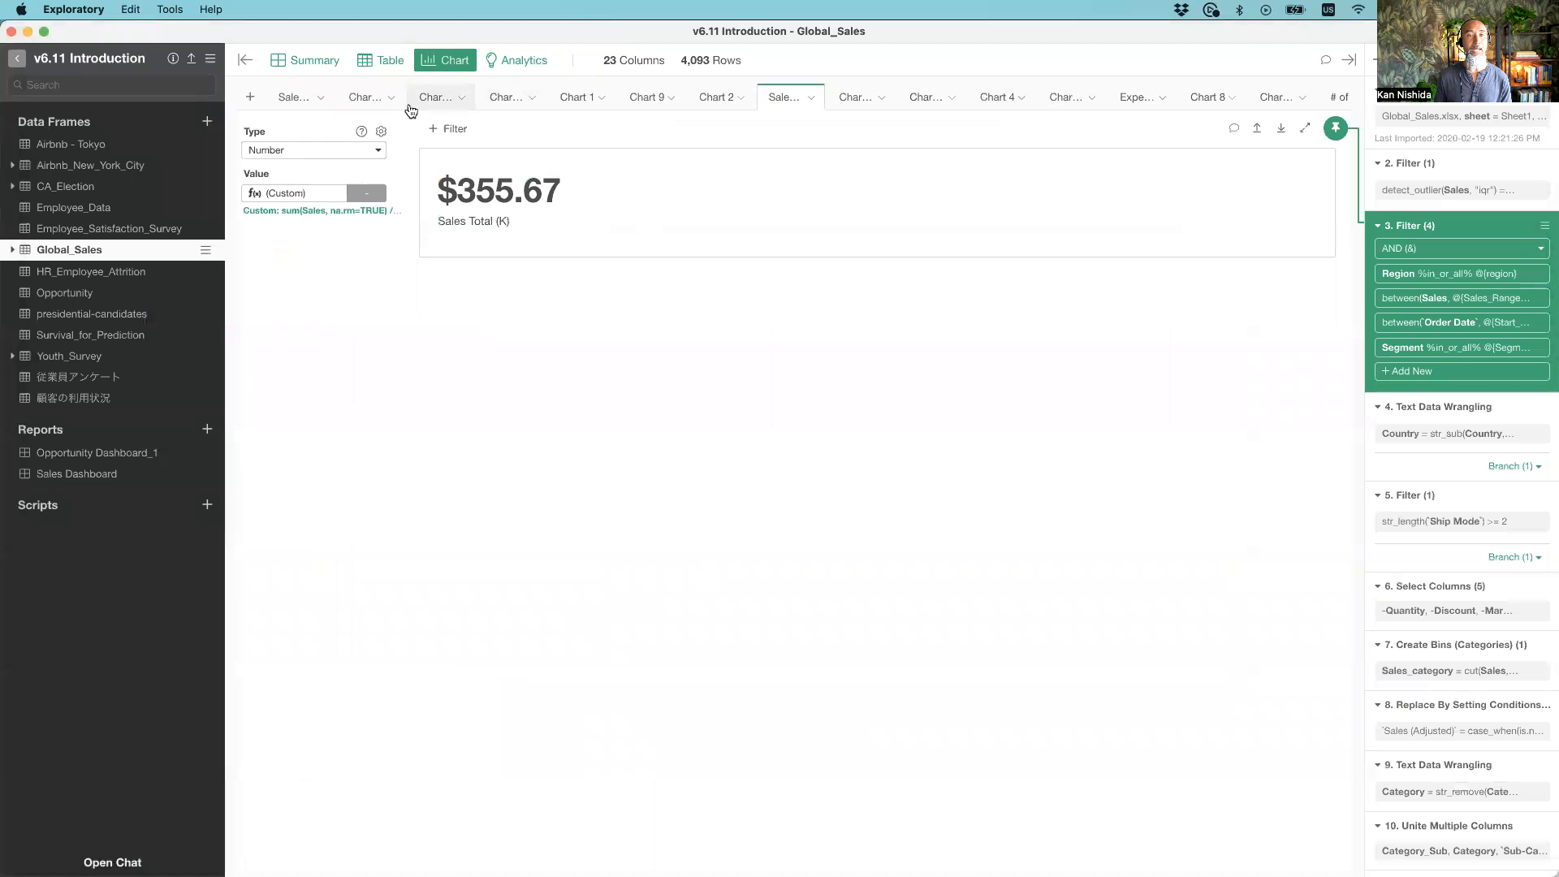
left_click(505, 99)
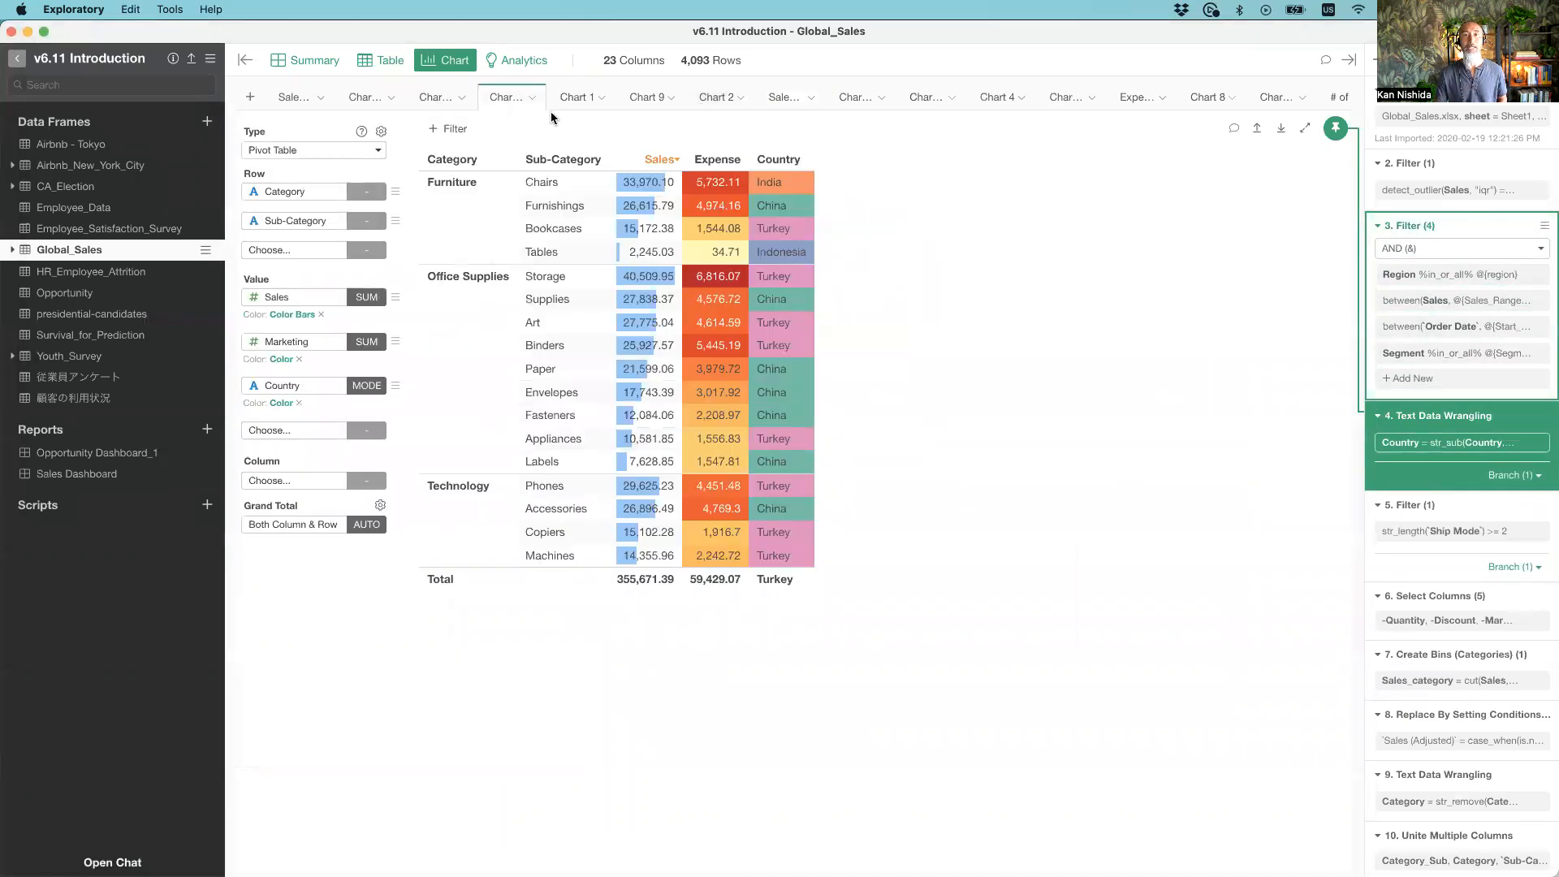
mouse_move(571, 101)
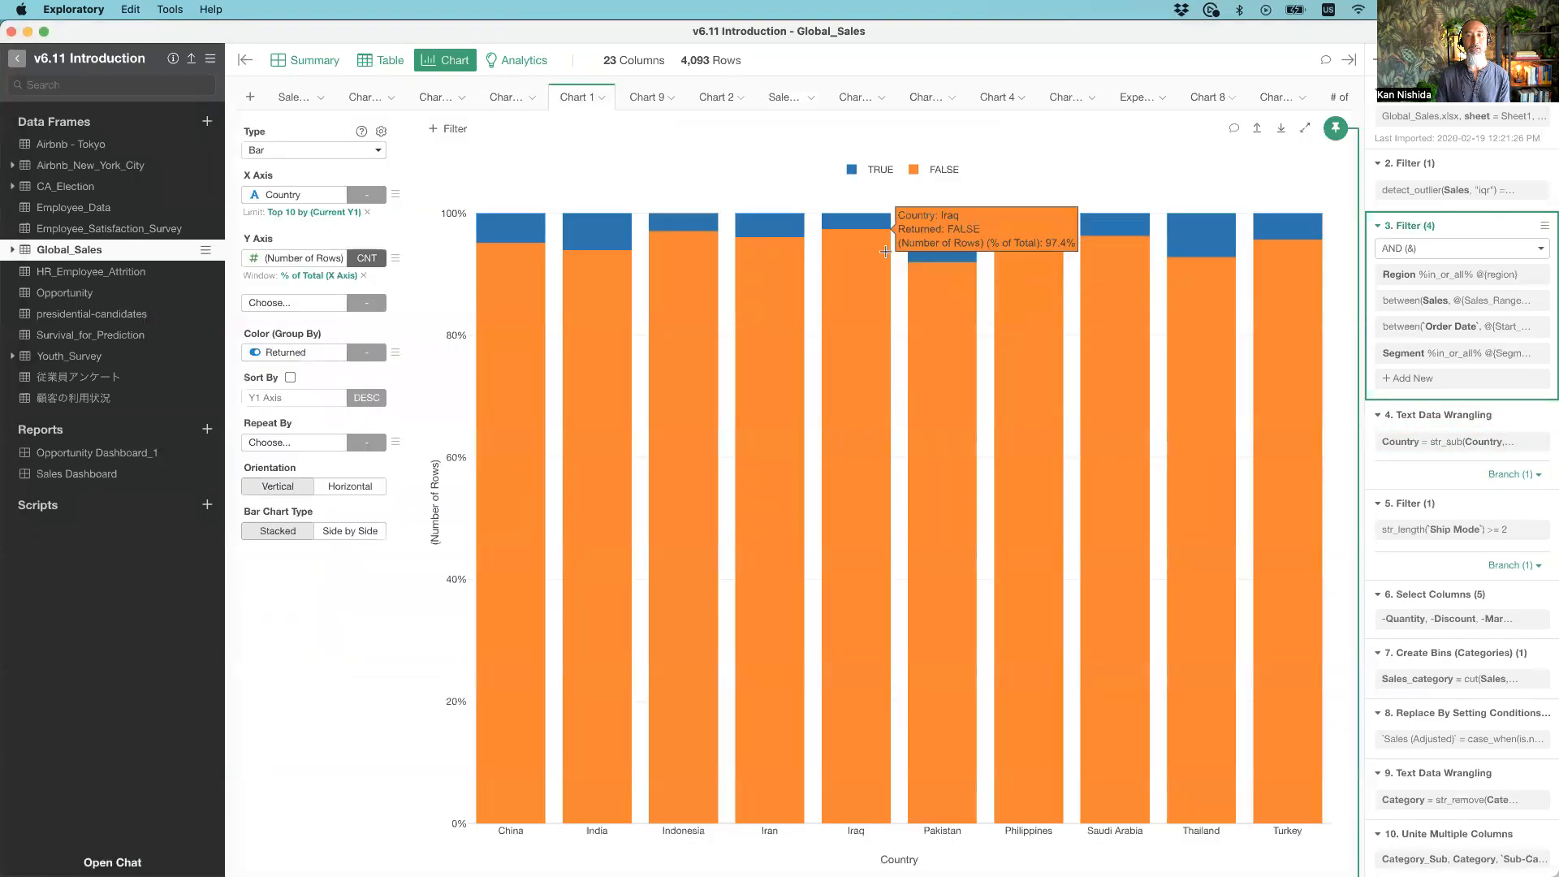
left_click(1194, 236)
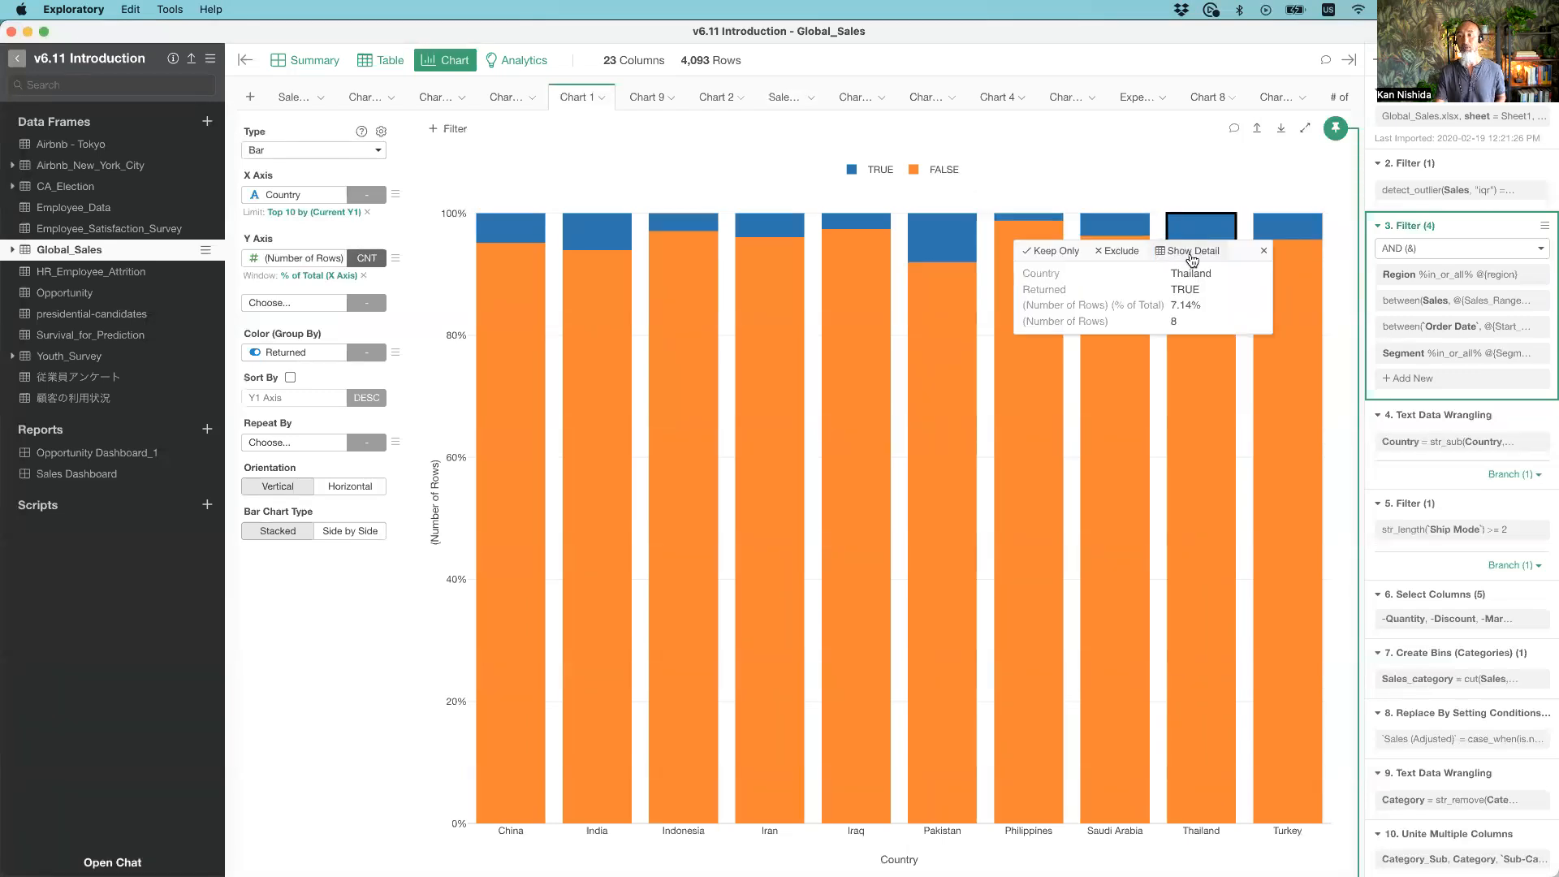
left_click(1192, 258)
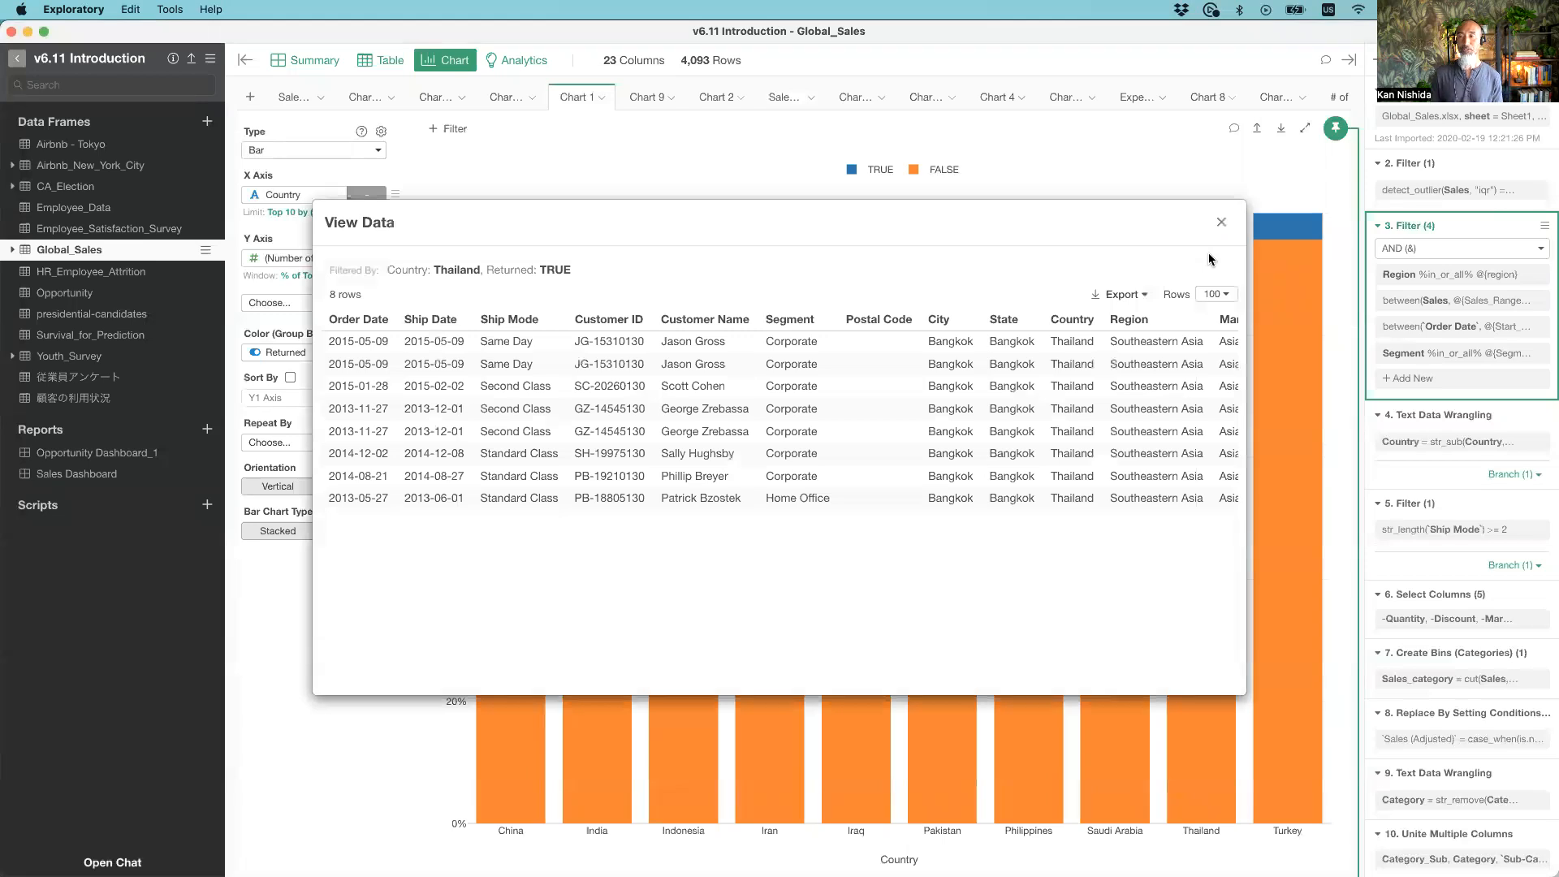
left_click(1220, 224)
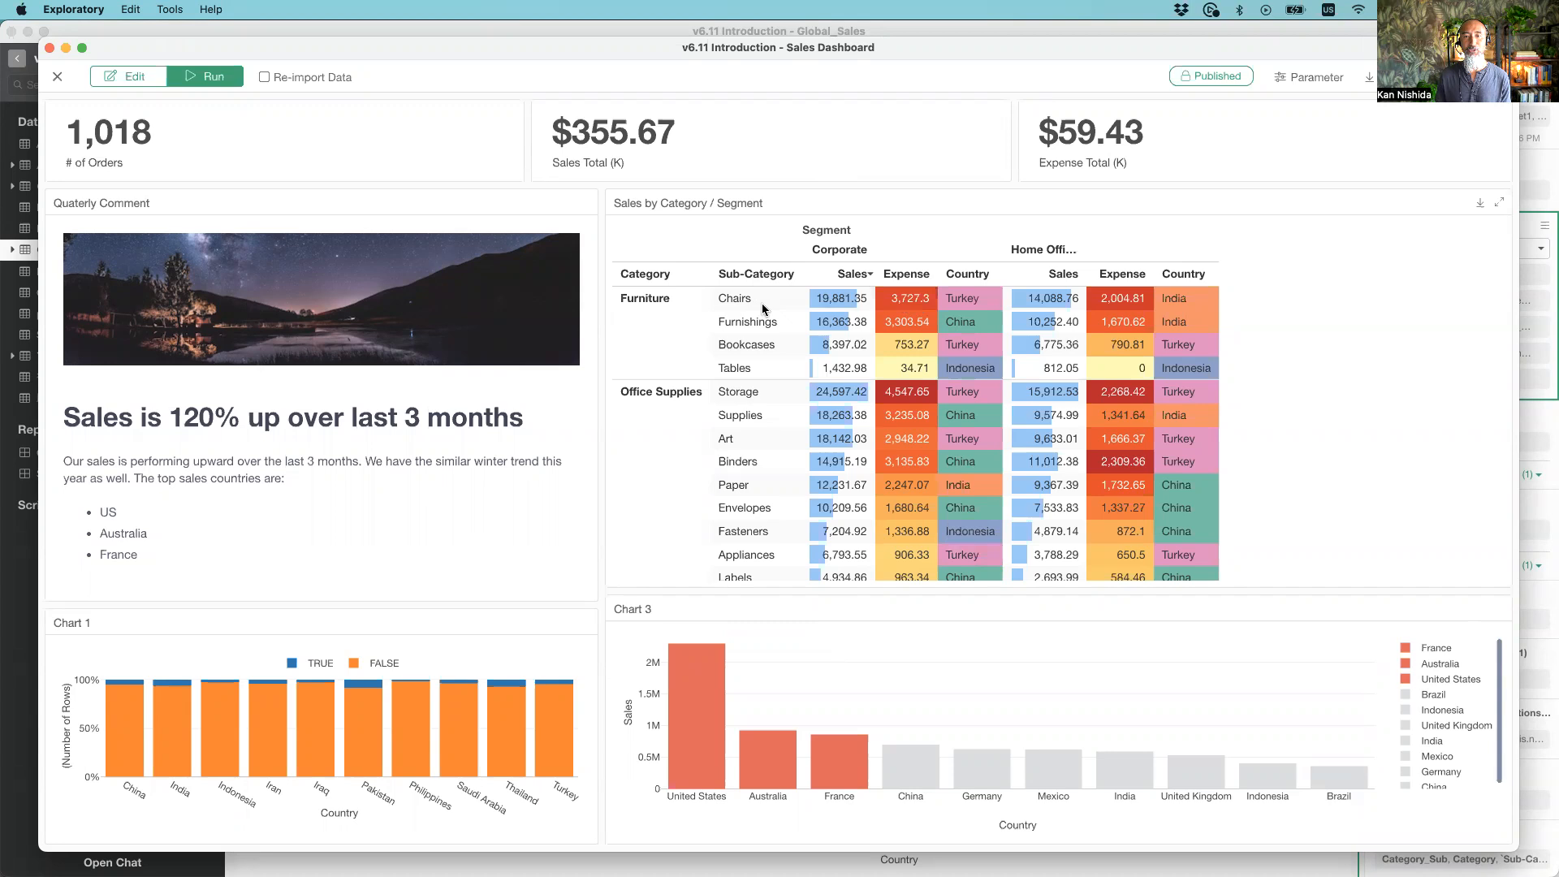
On the dashboard, view the detail rows behind the Corporate Chairs values in Sales by Category / Segment, and close them
left_click(895, 307)
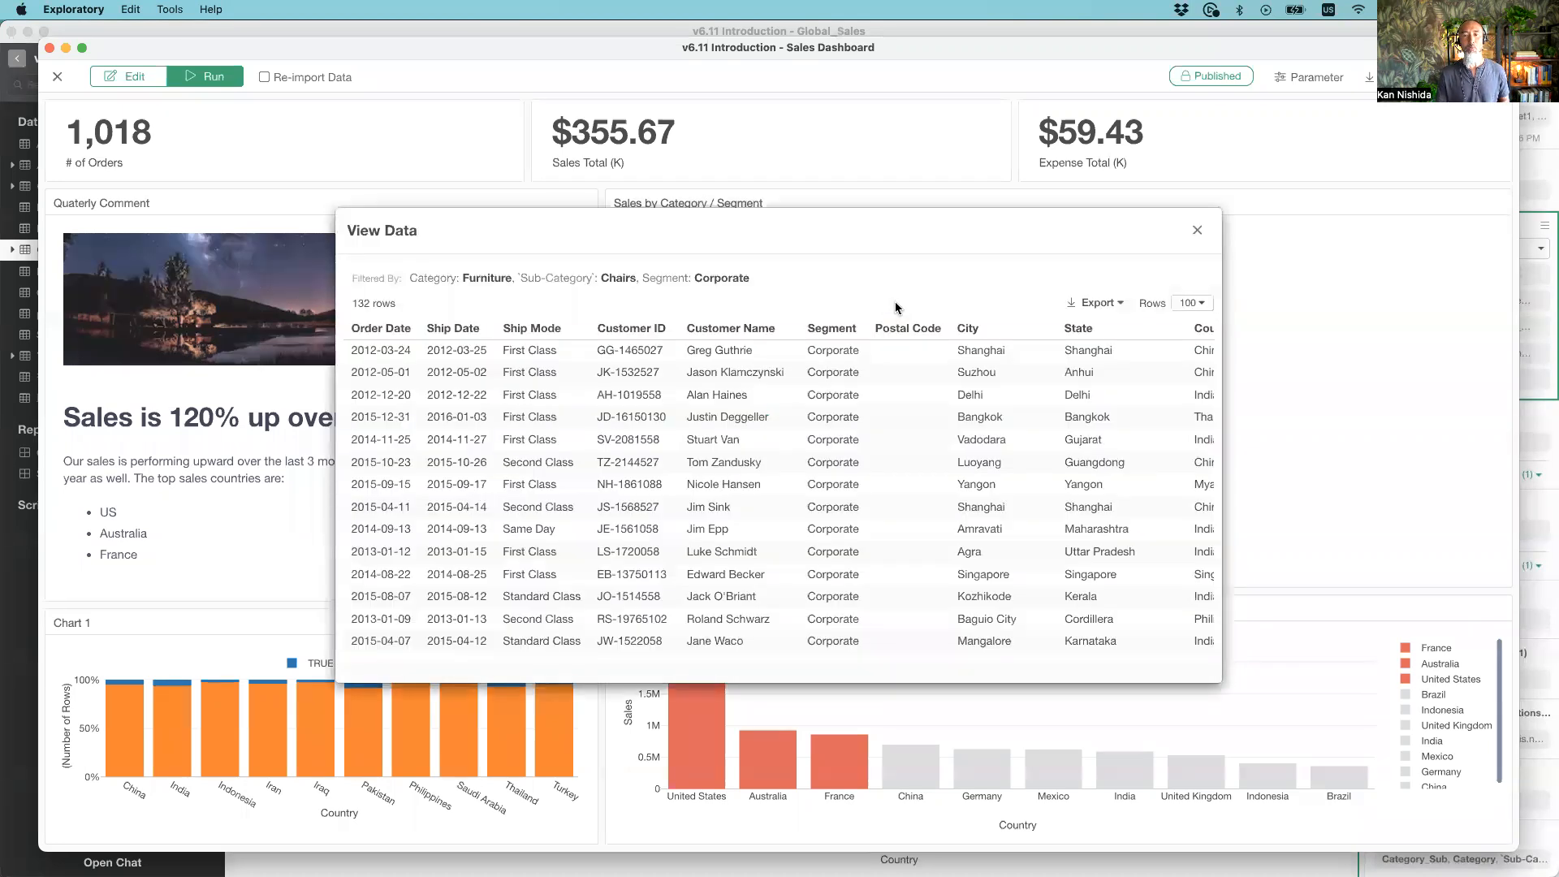
scroll(659, 548, "down", 10)
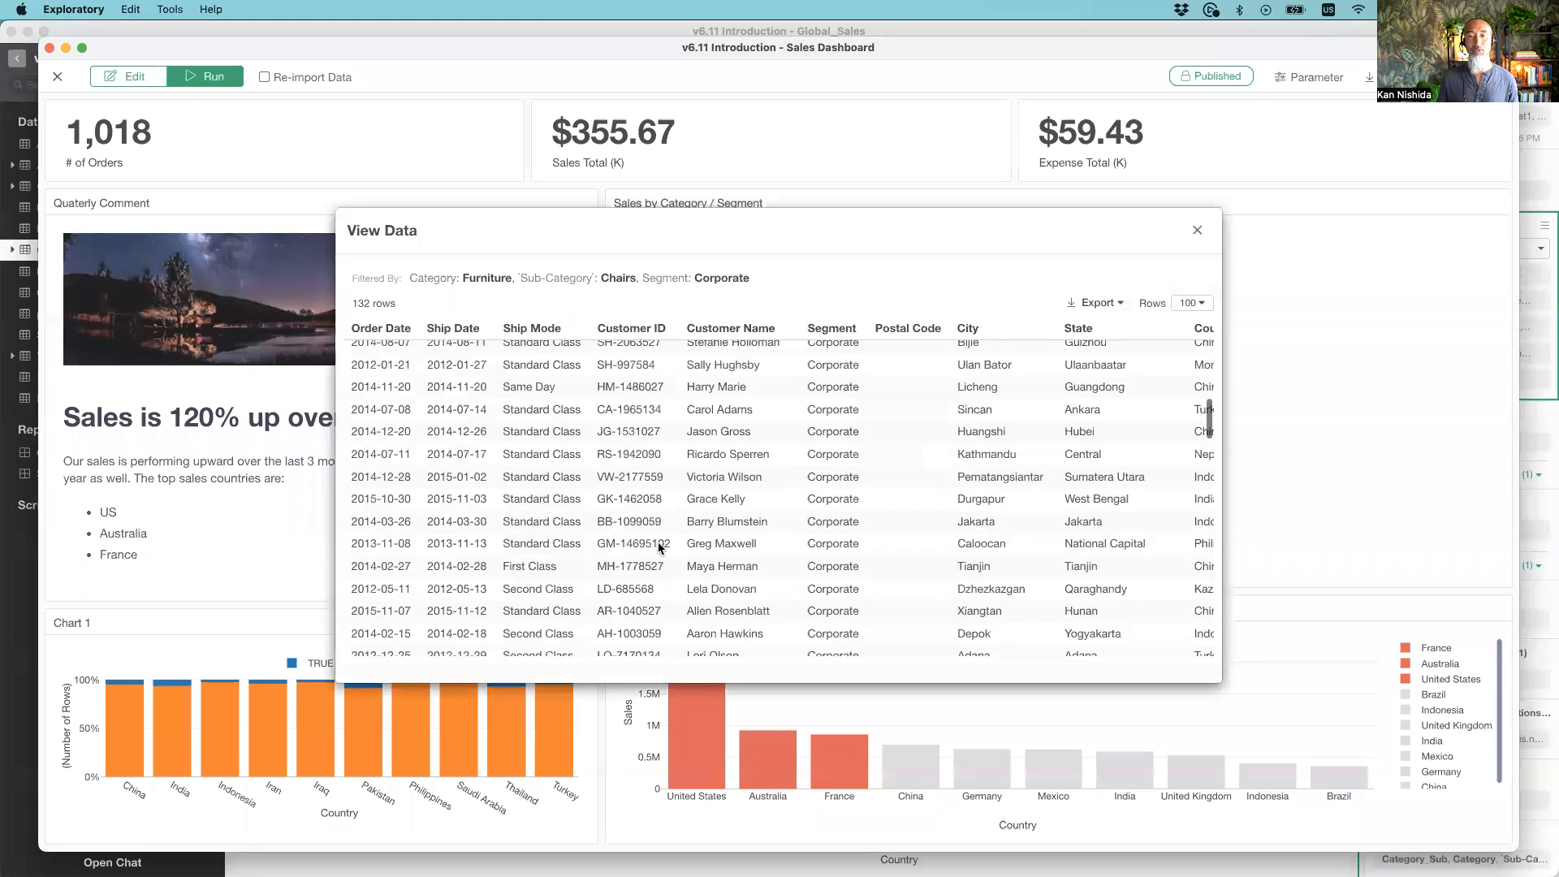
scroll(660, 548, "up", 10)
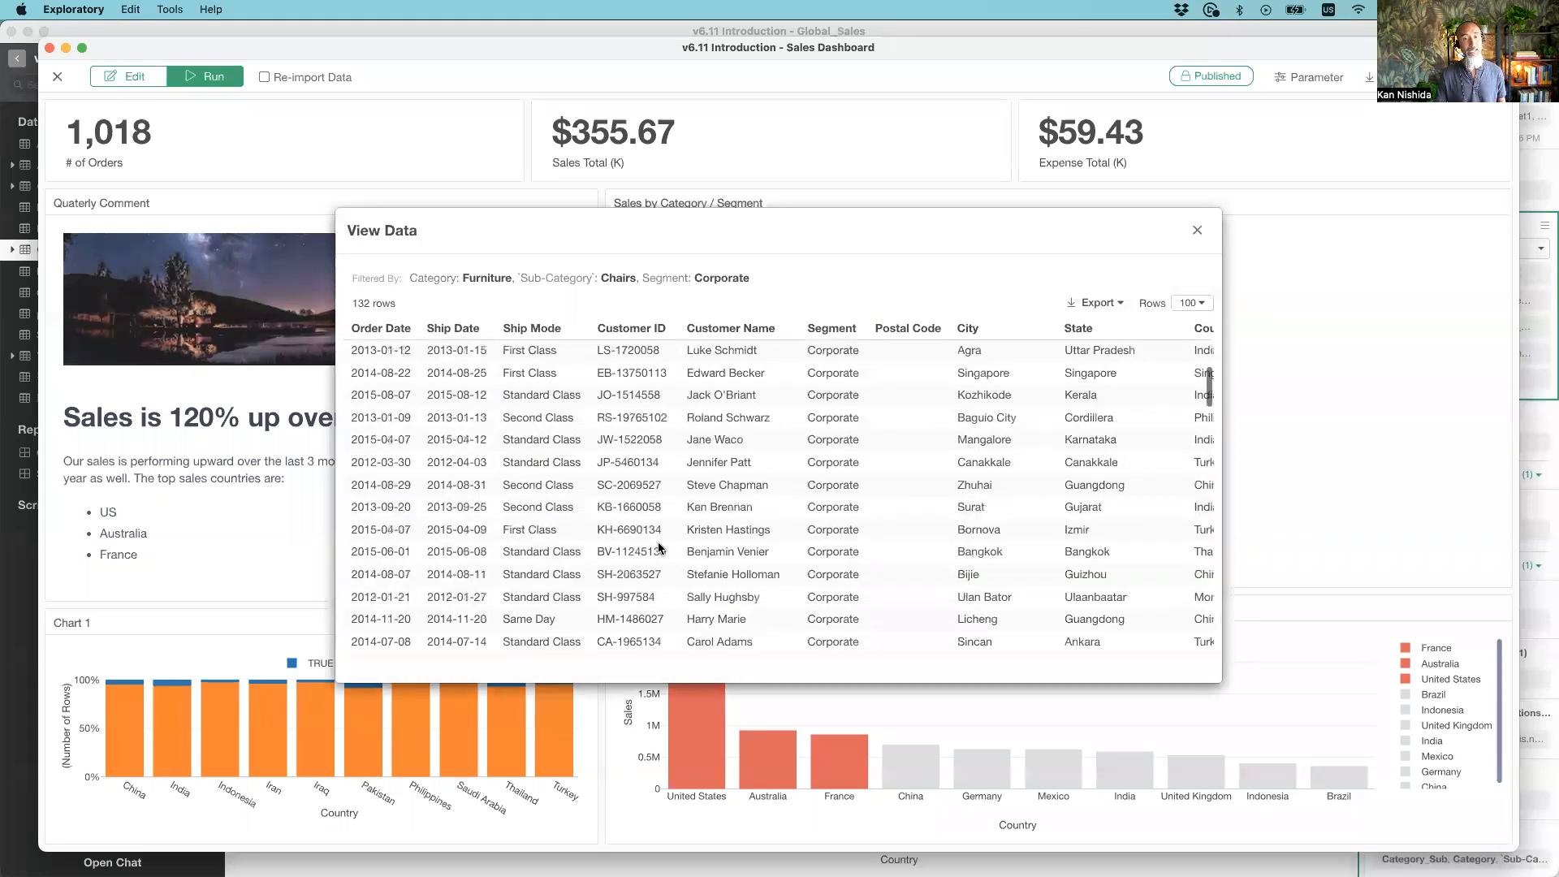
left_click(1198, 230)
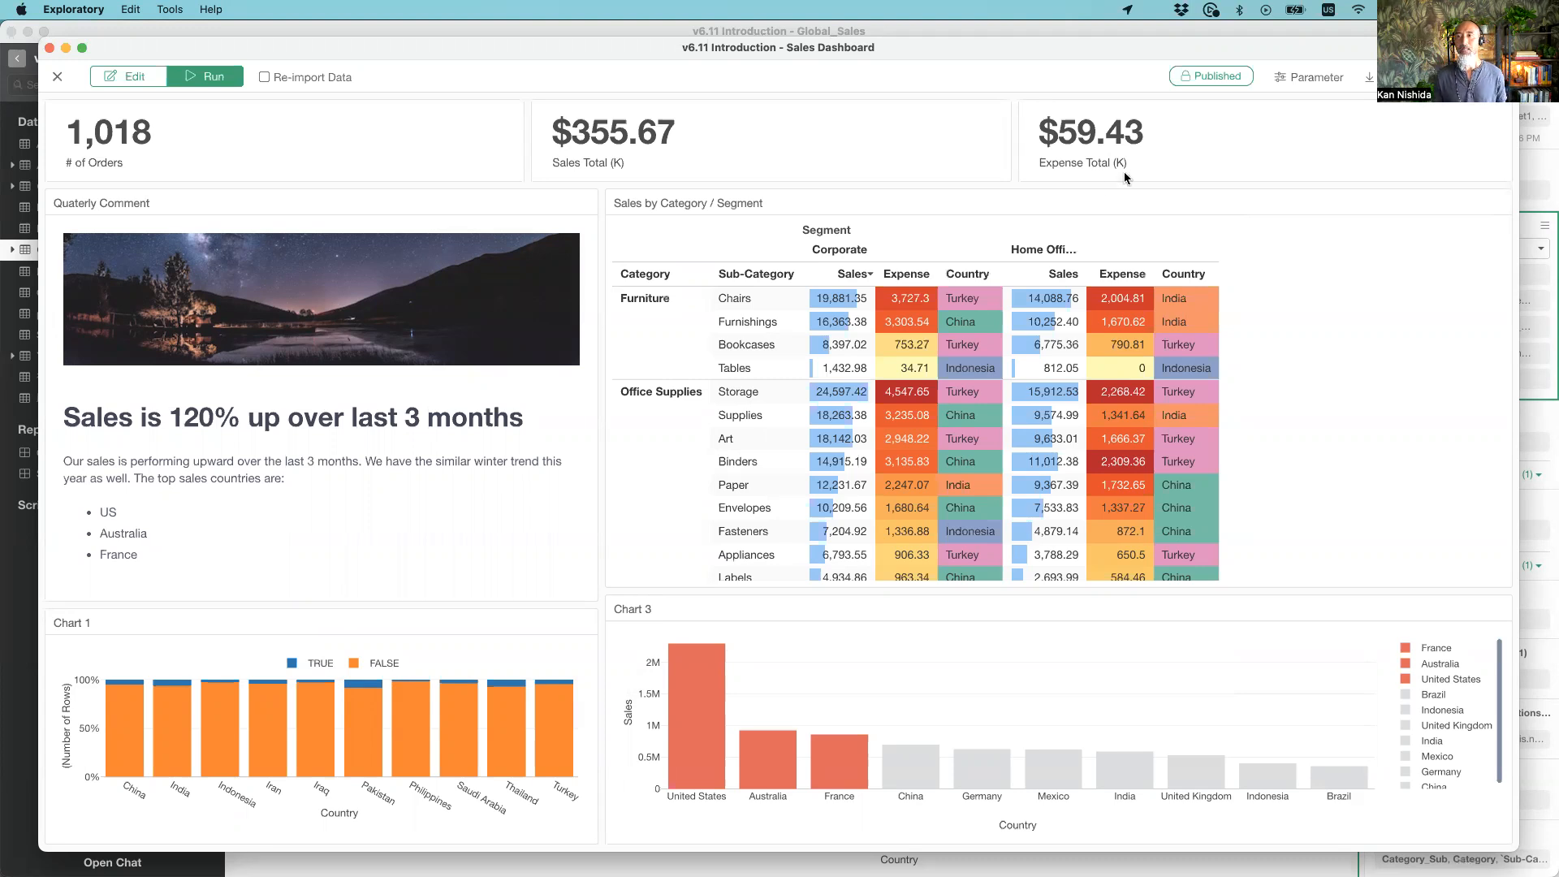
Show the dashboard's parameters and look through the available Region choices
left_click(1313, 81)
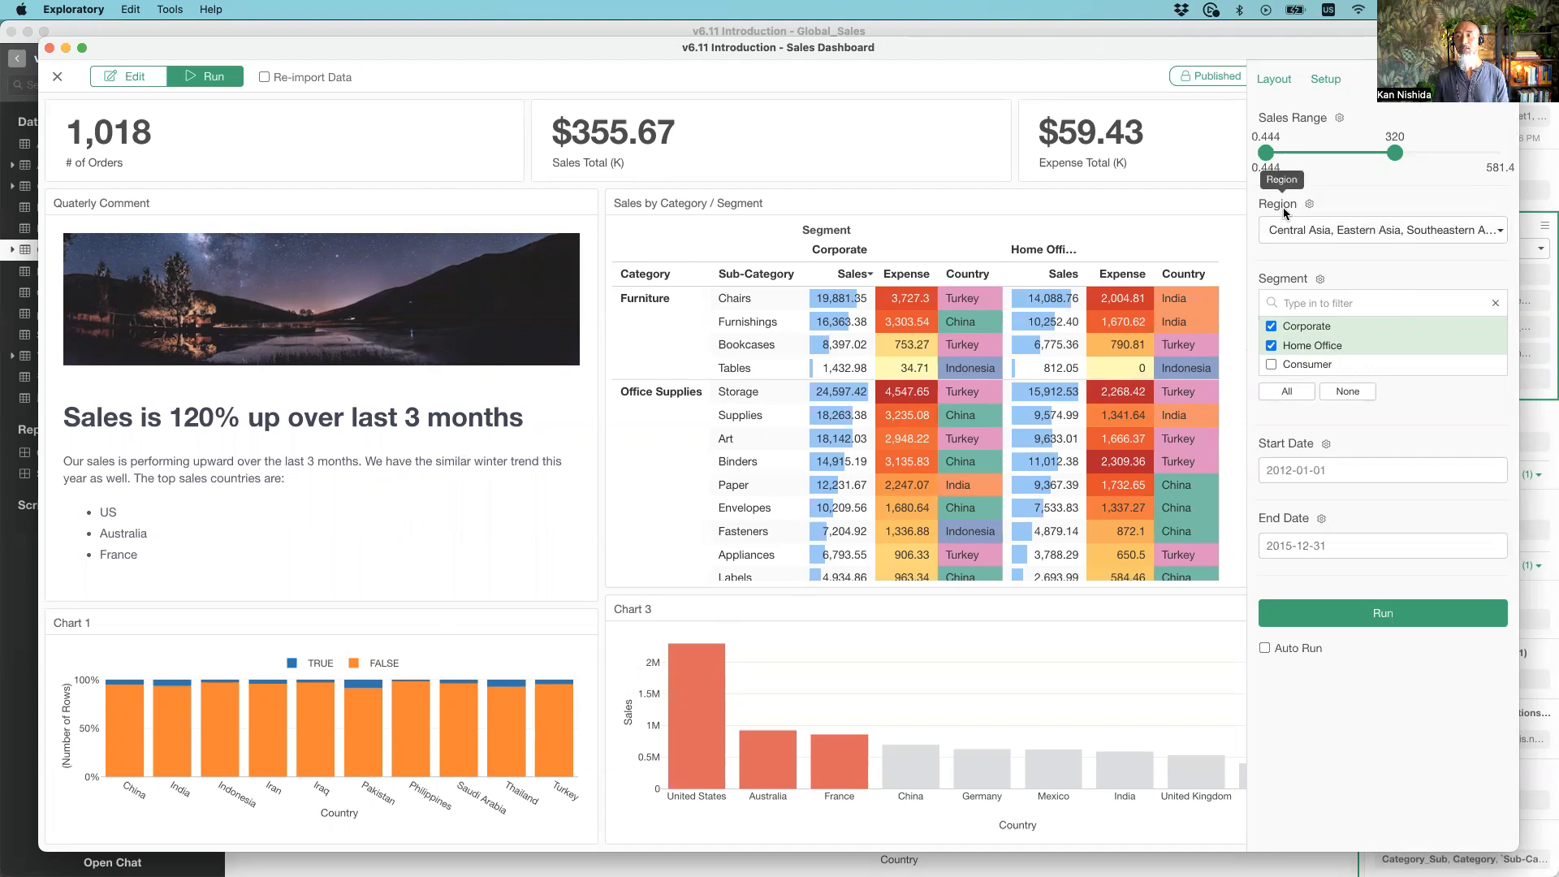
left_click(1359, 235)
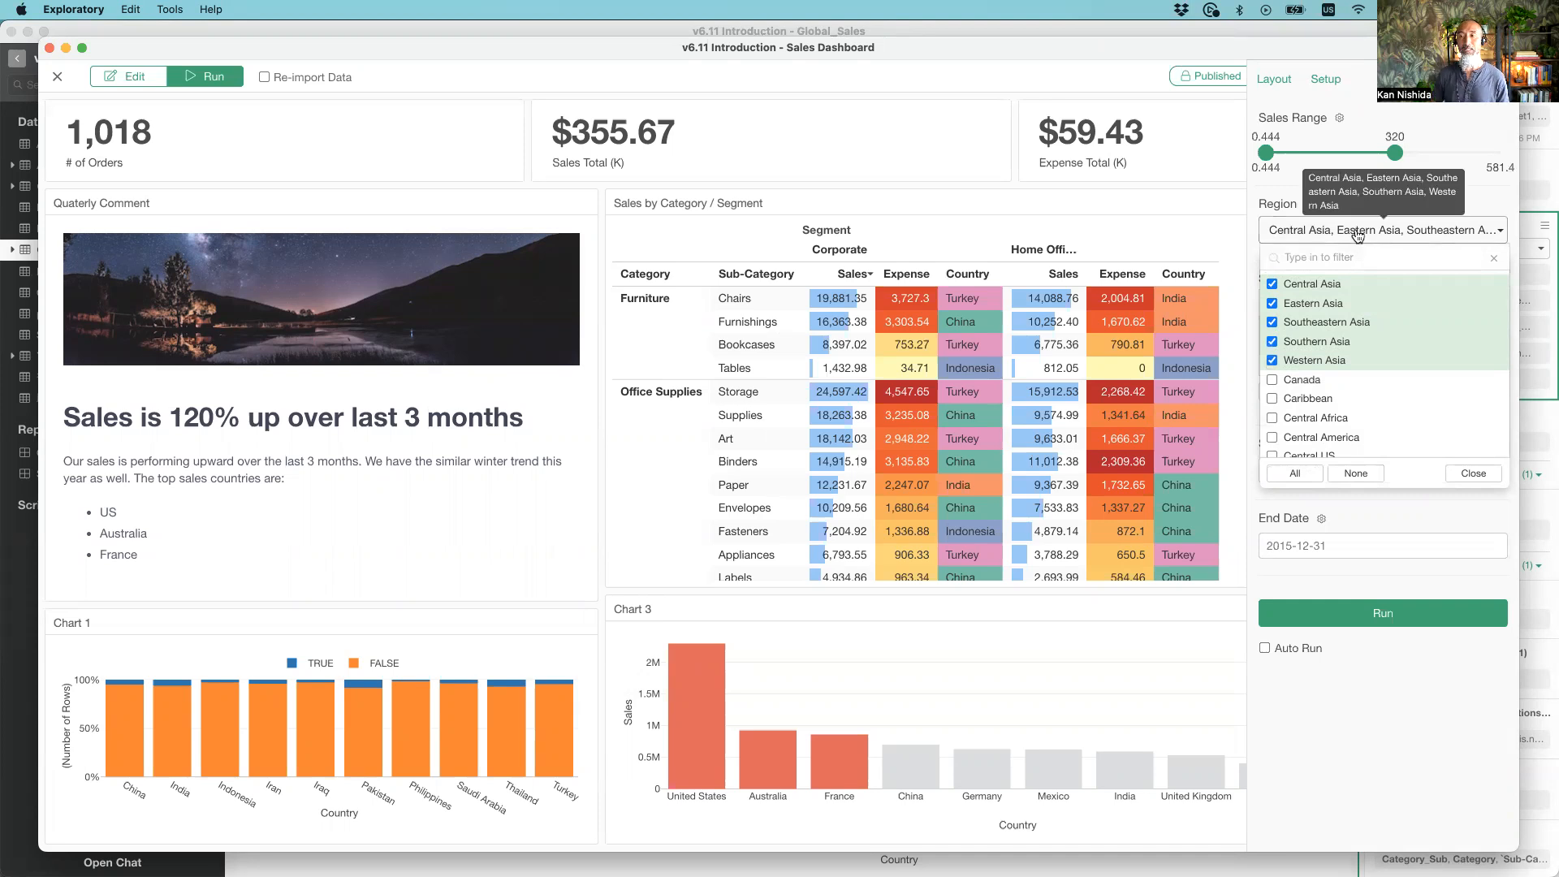
scroll(1363, 345, "down", 3)
scroll(1364, 345, "down", 2)
scroll(1364, 345, "up", 6)
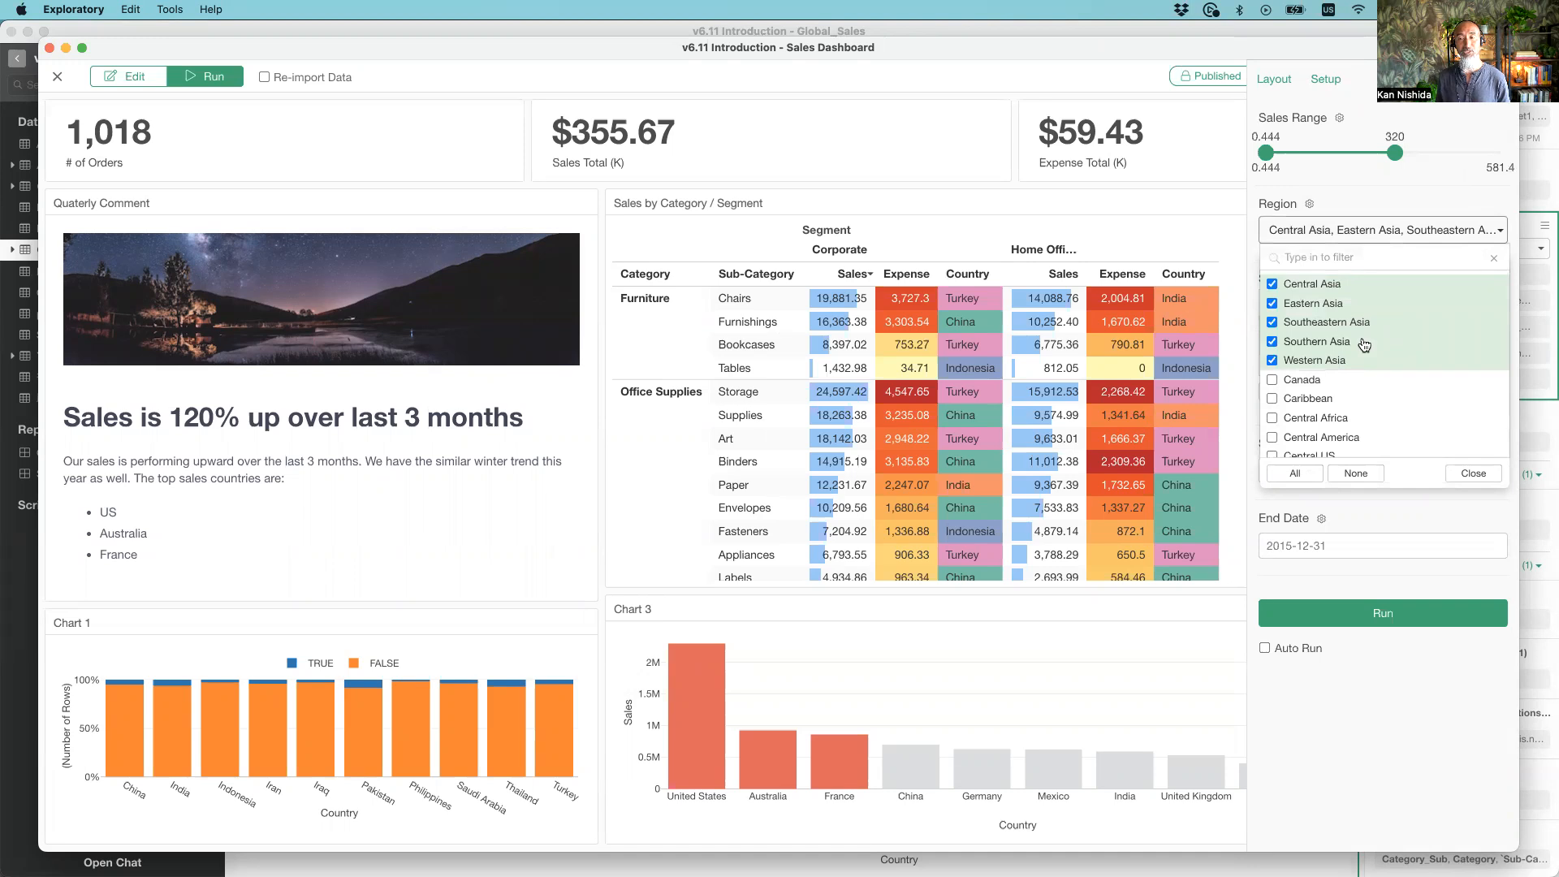
Filter the Region choices by "ame", clear the filter and close the dropdown with the selection kept
left_click(1335, 258)
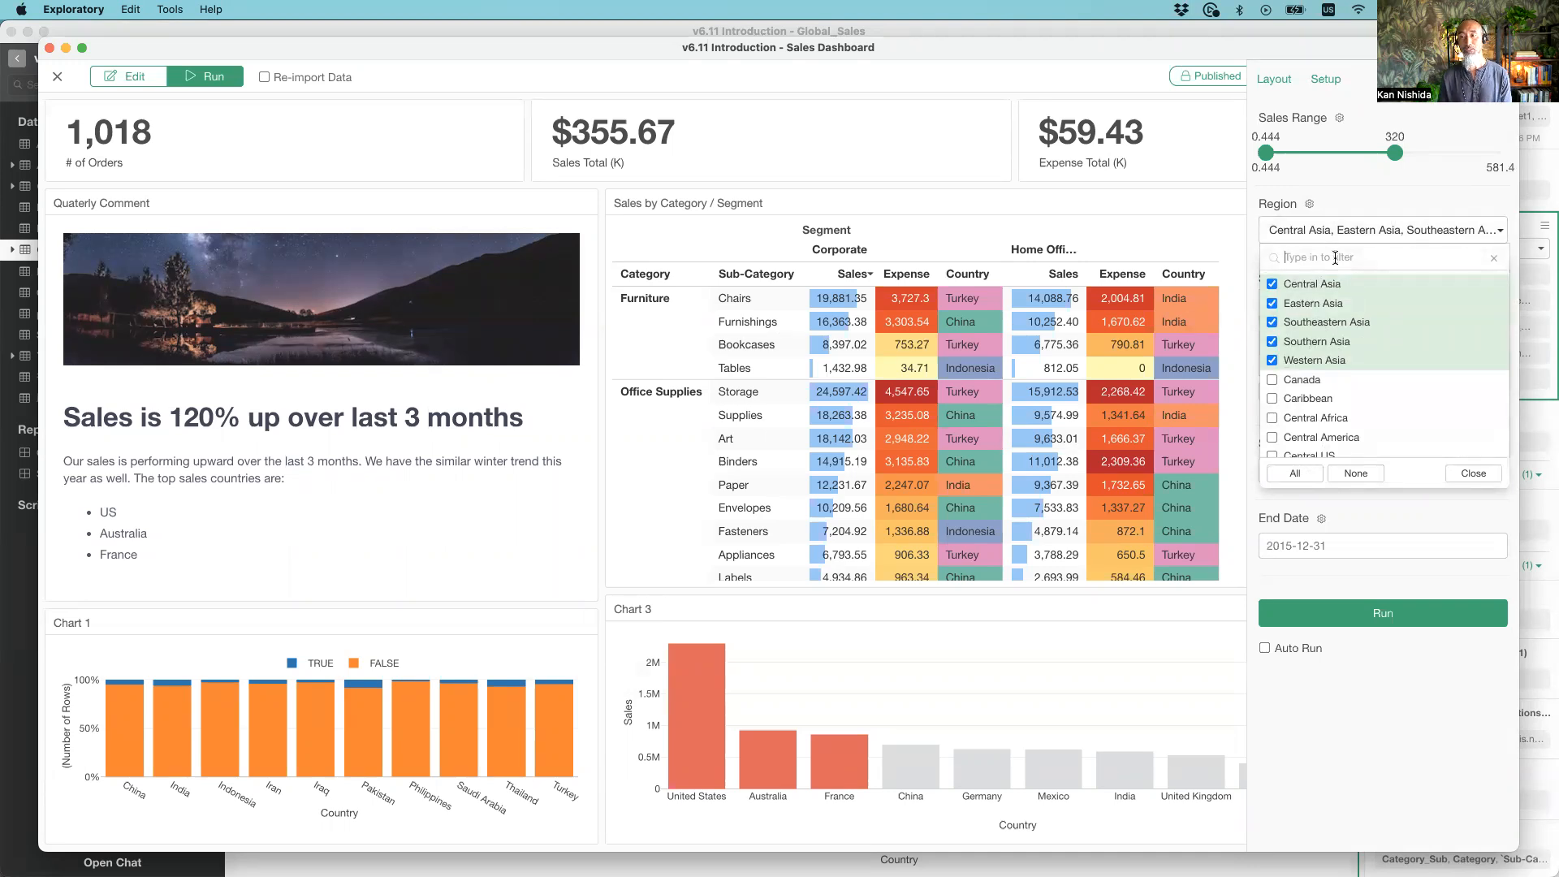
type("a")
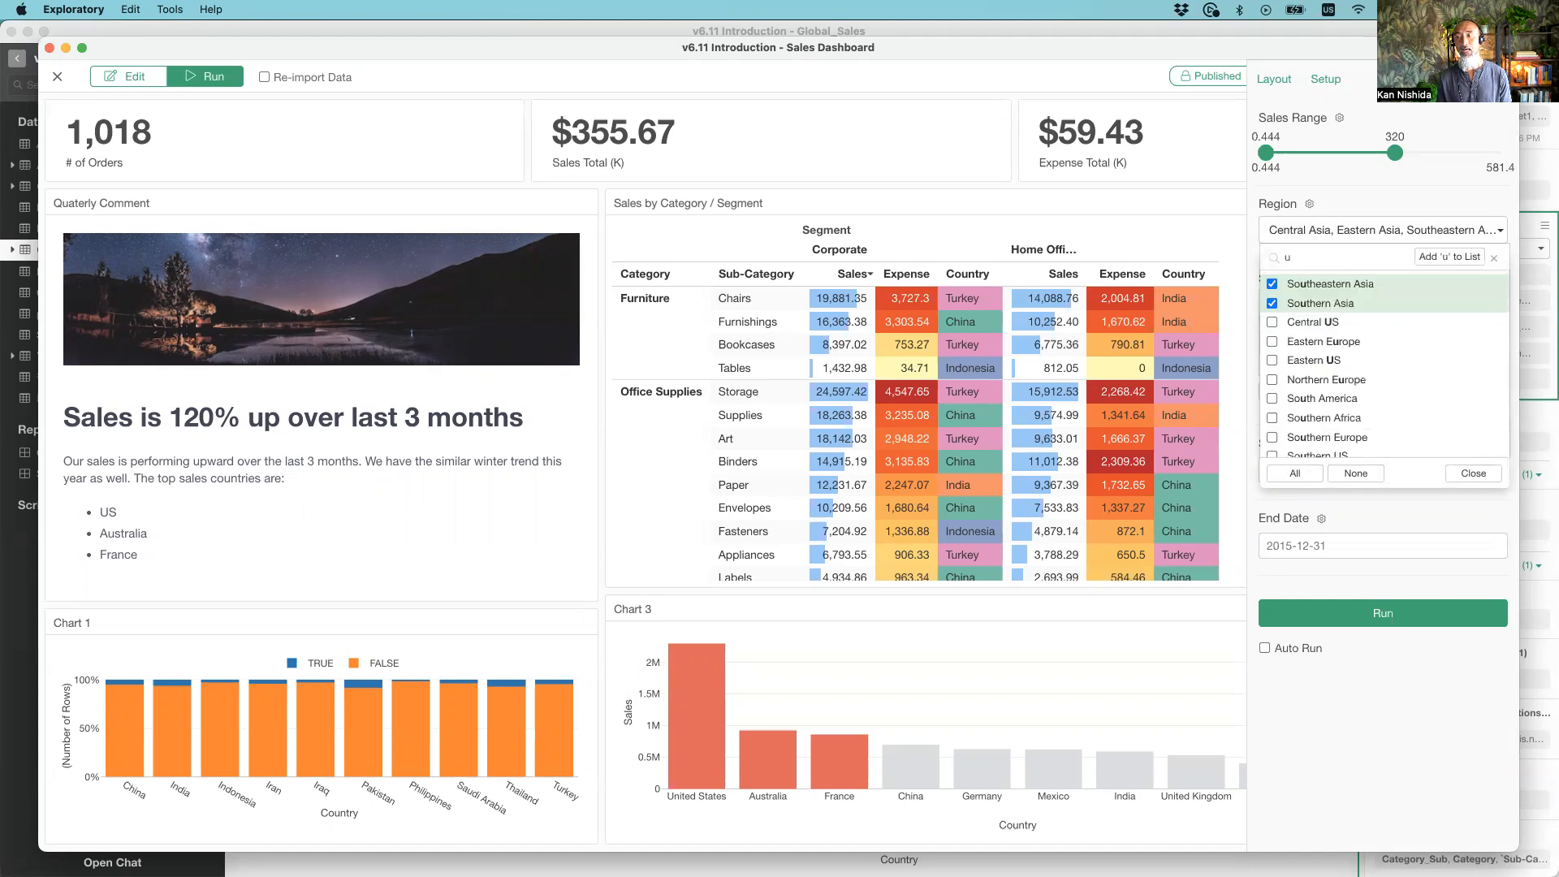
type("me")
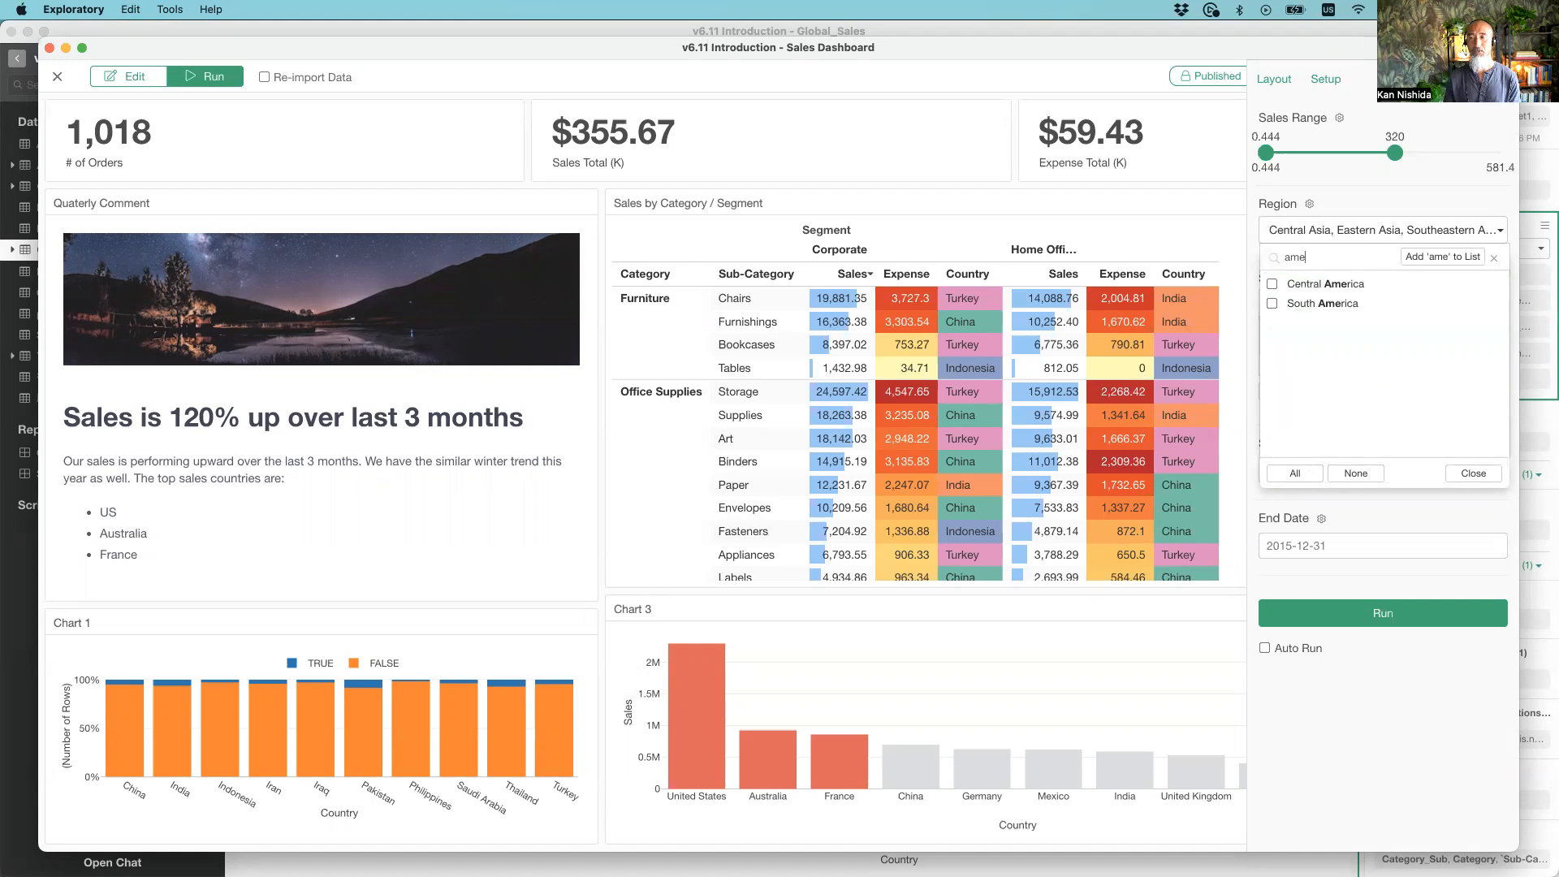
key("BackSpace")
key("BackSpace")
key("BackSpace")
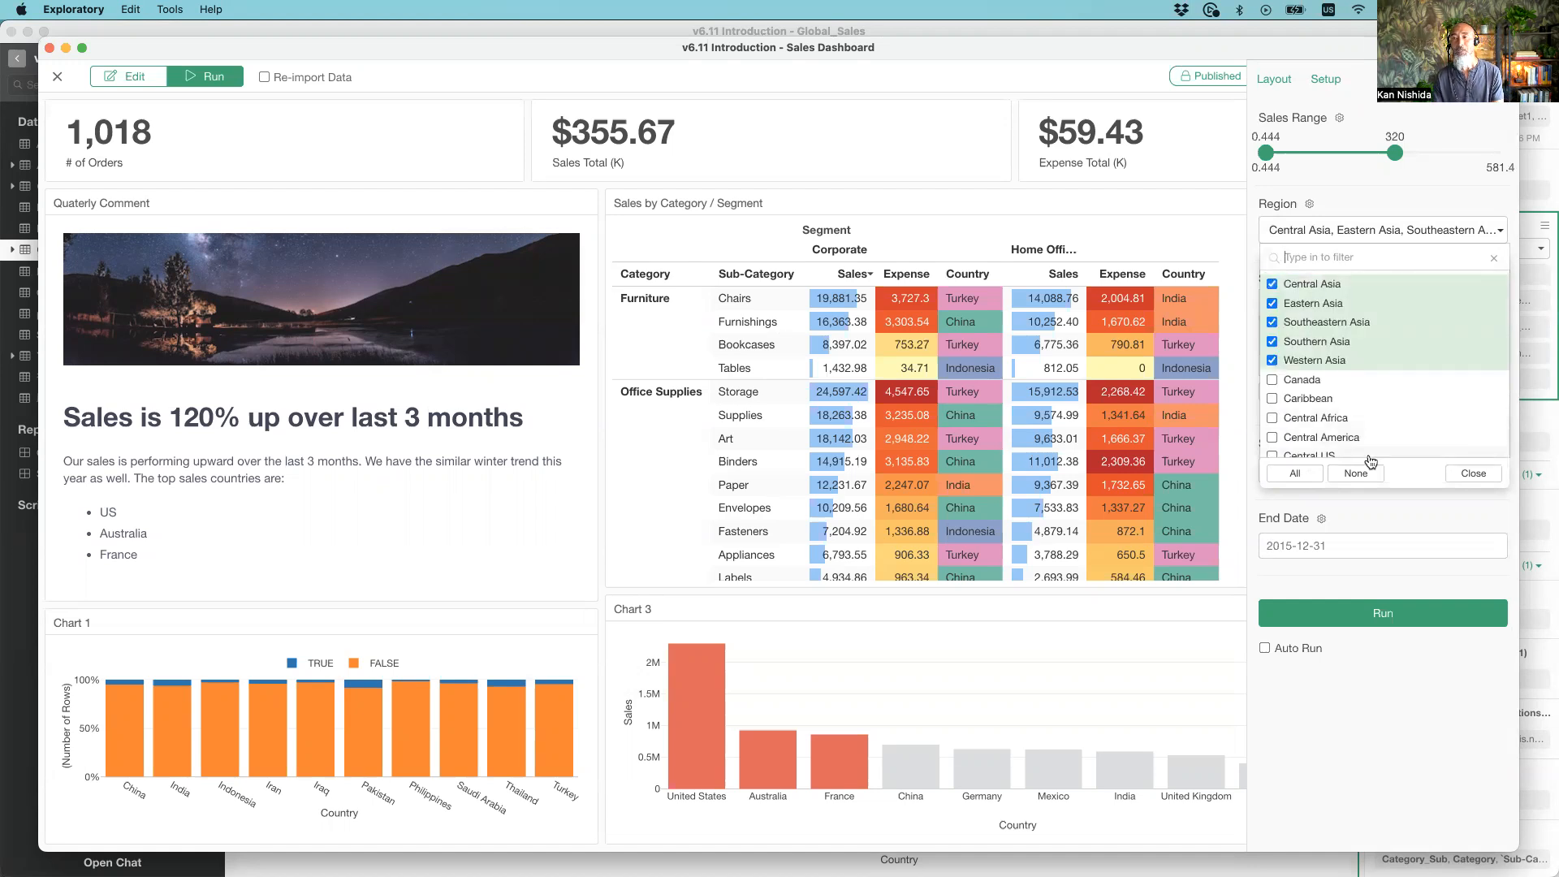
left_click(1350, 232)
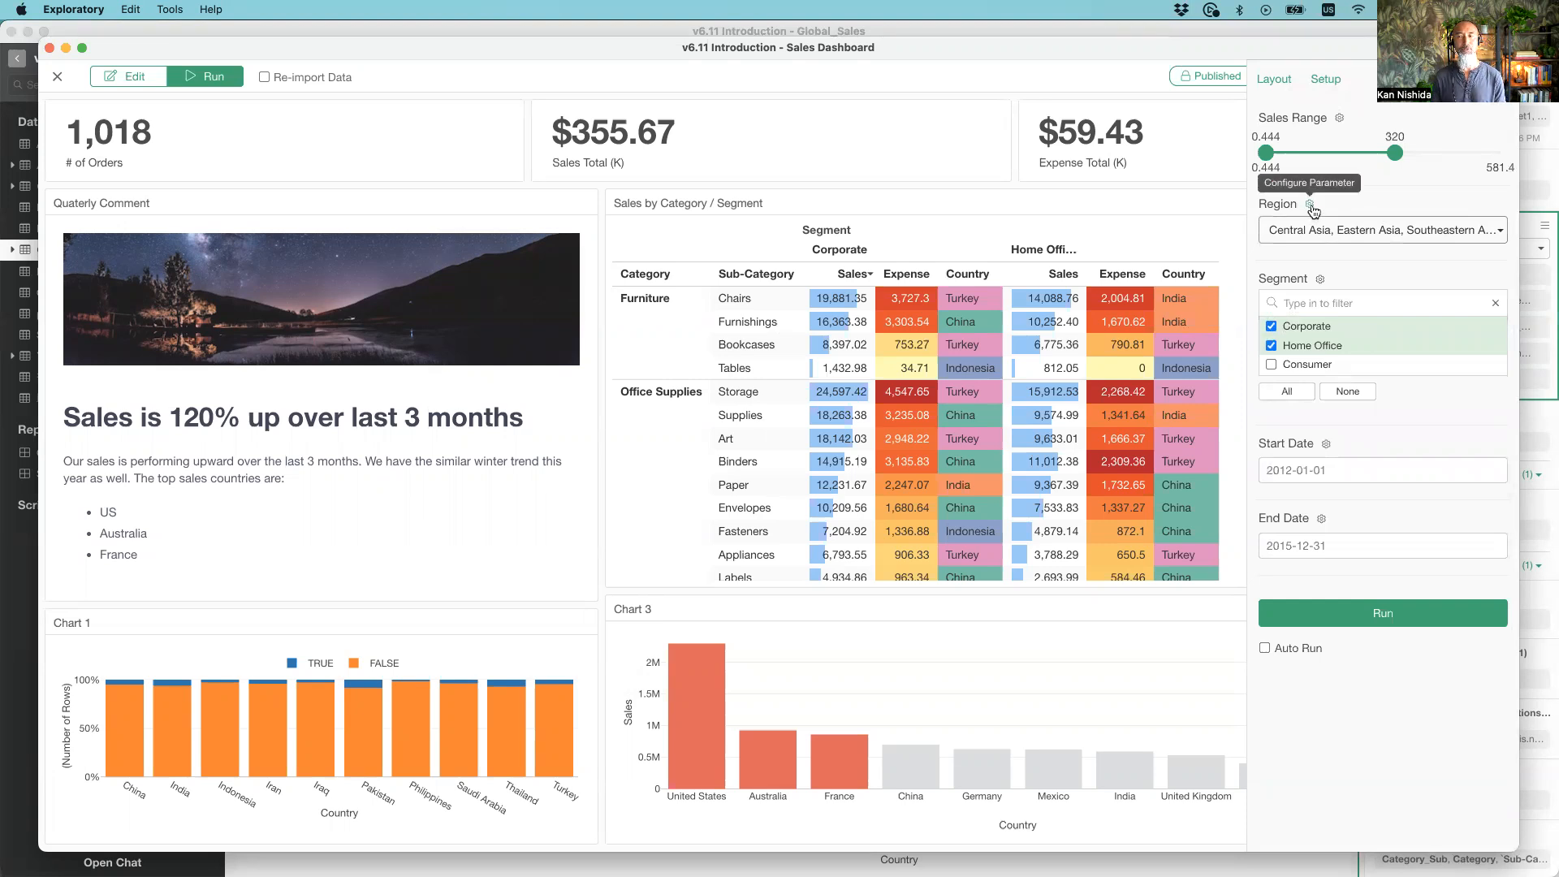
Change the region parameter's style to List, save it and close the parameter configuration
left_click(1310, 204)
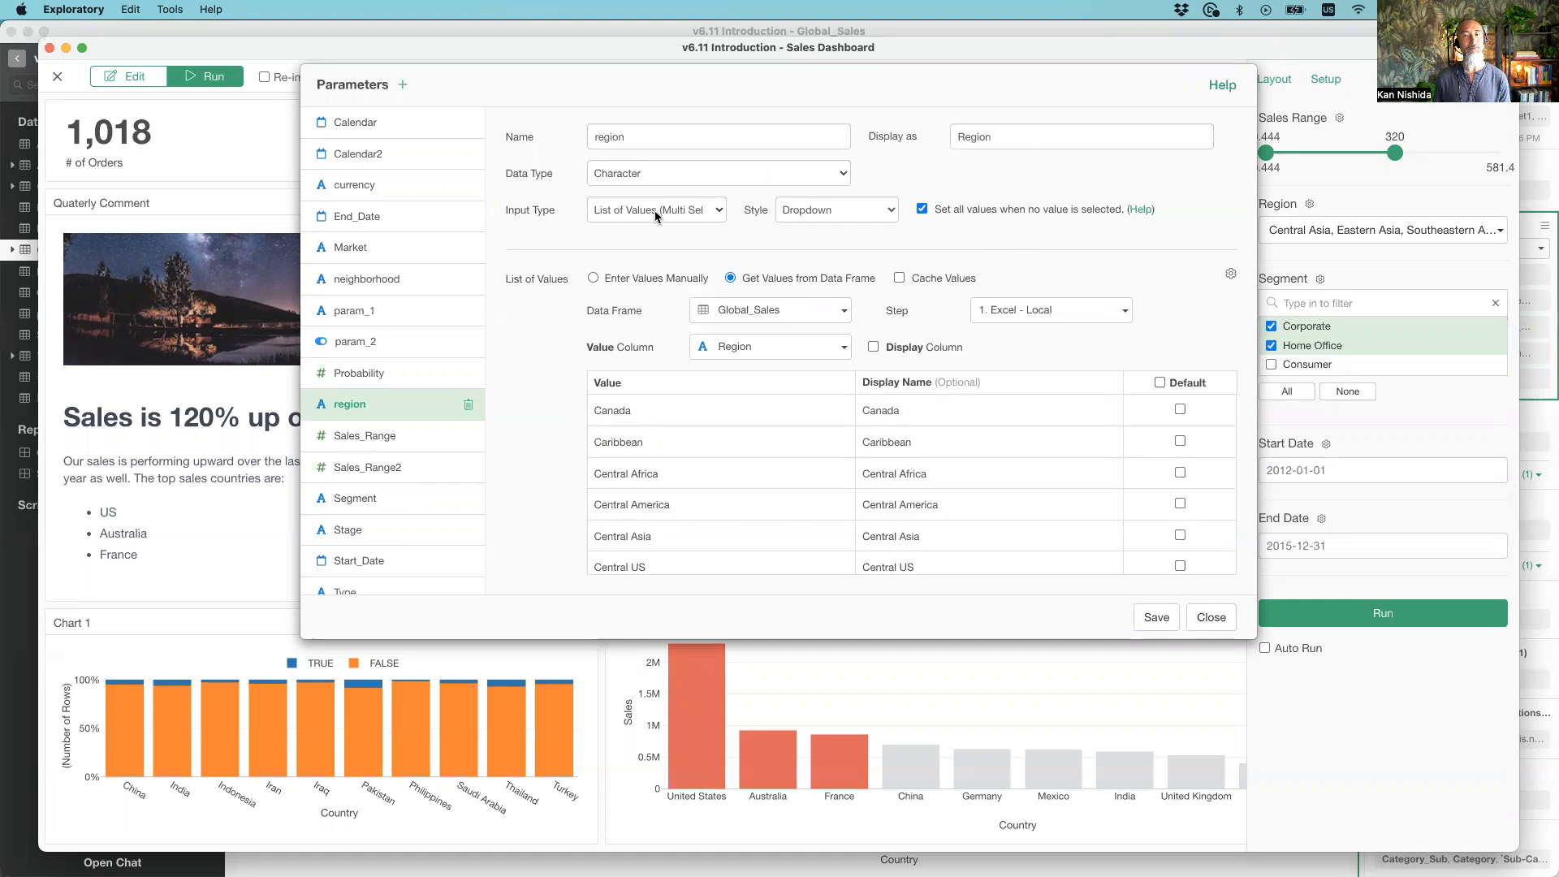
left_click(820, 211)
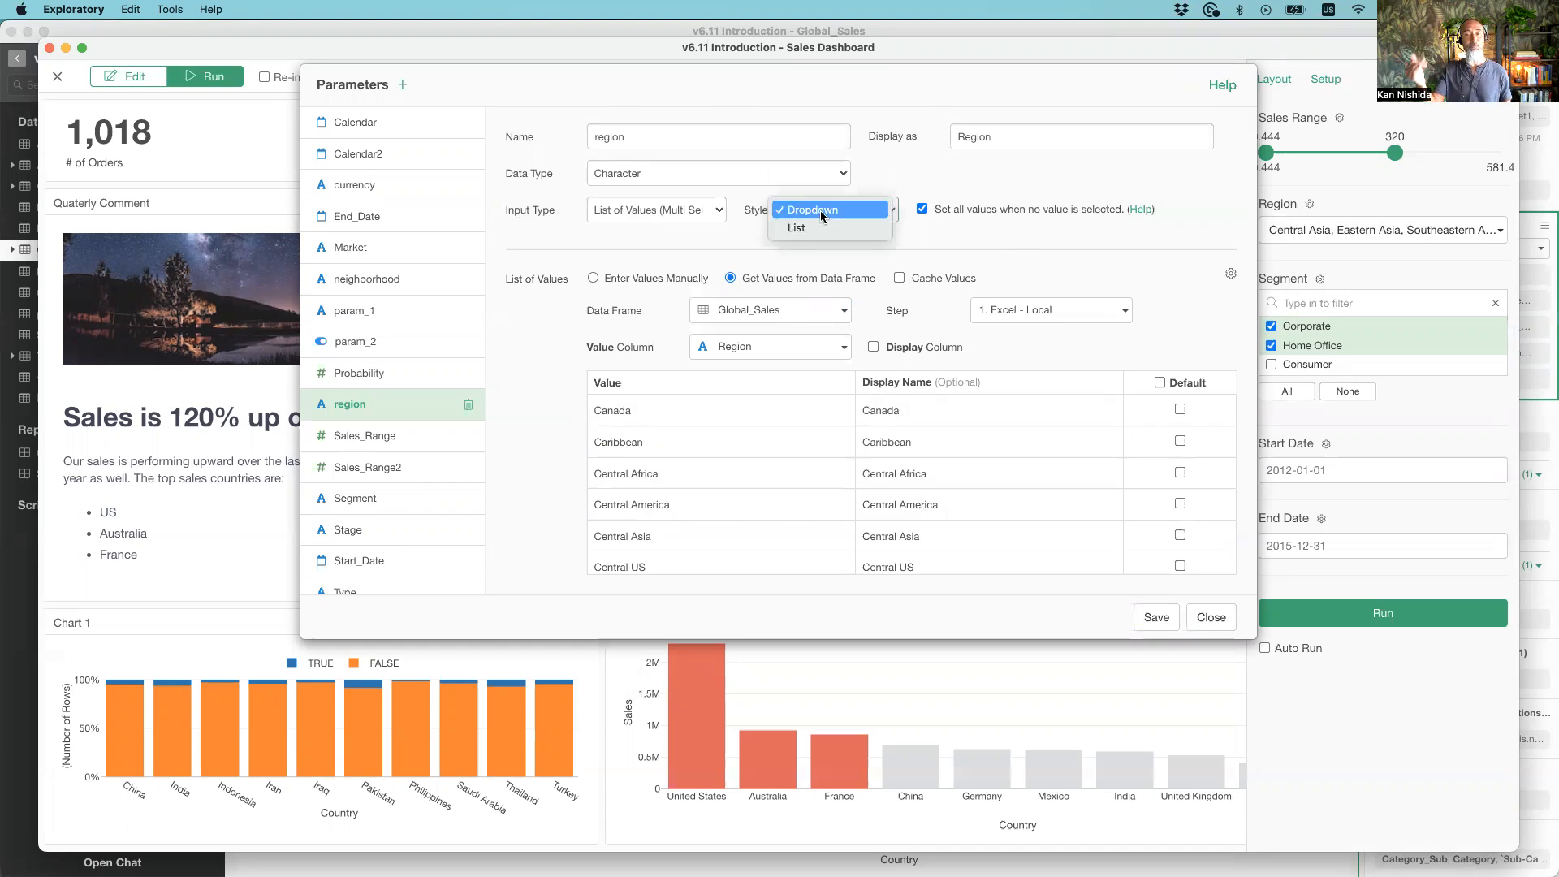
left_click(822, 227)
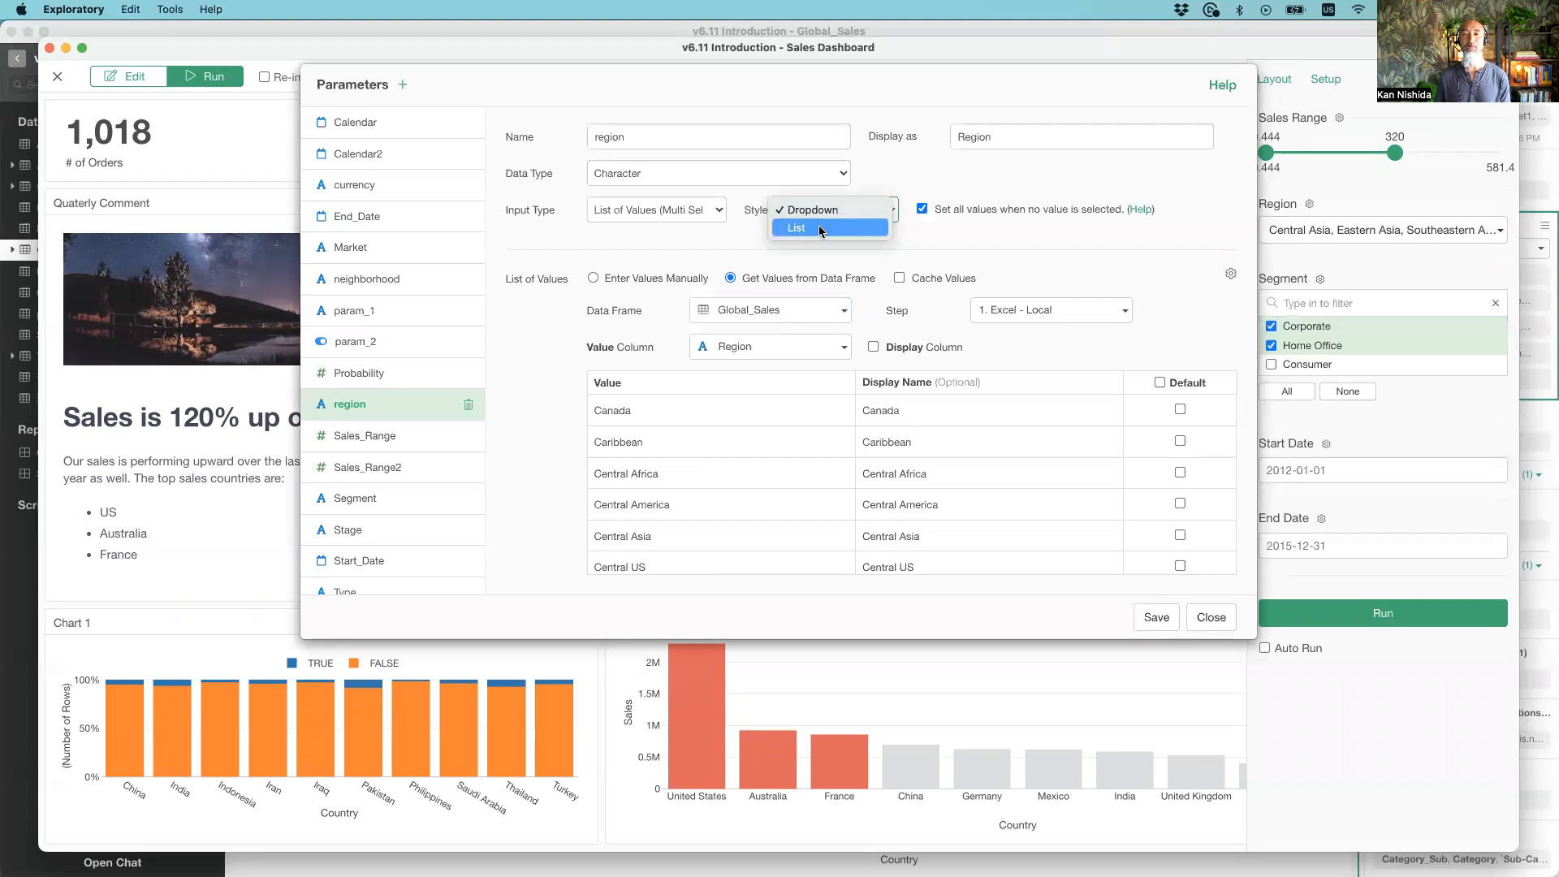
left_click(1157, 619)
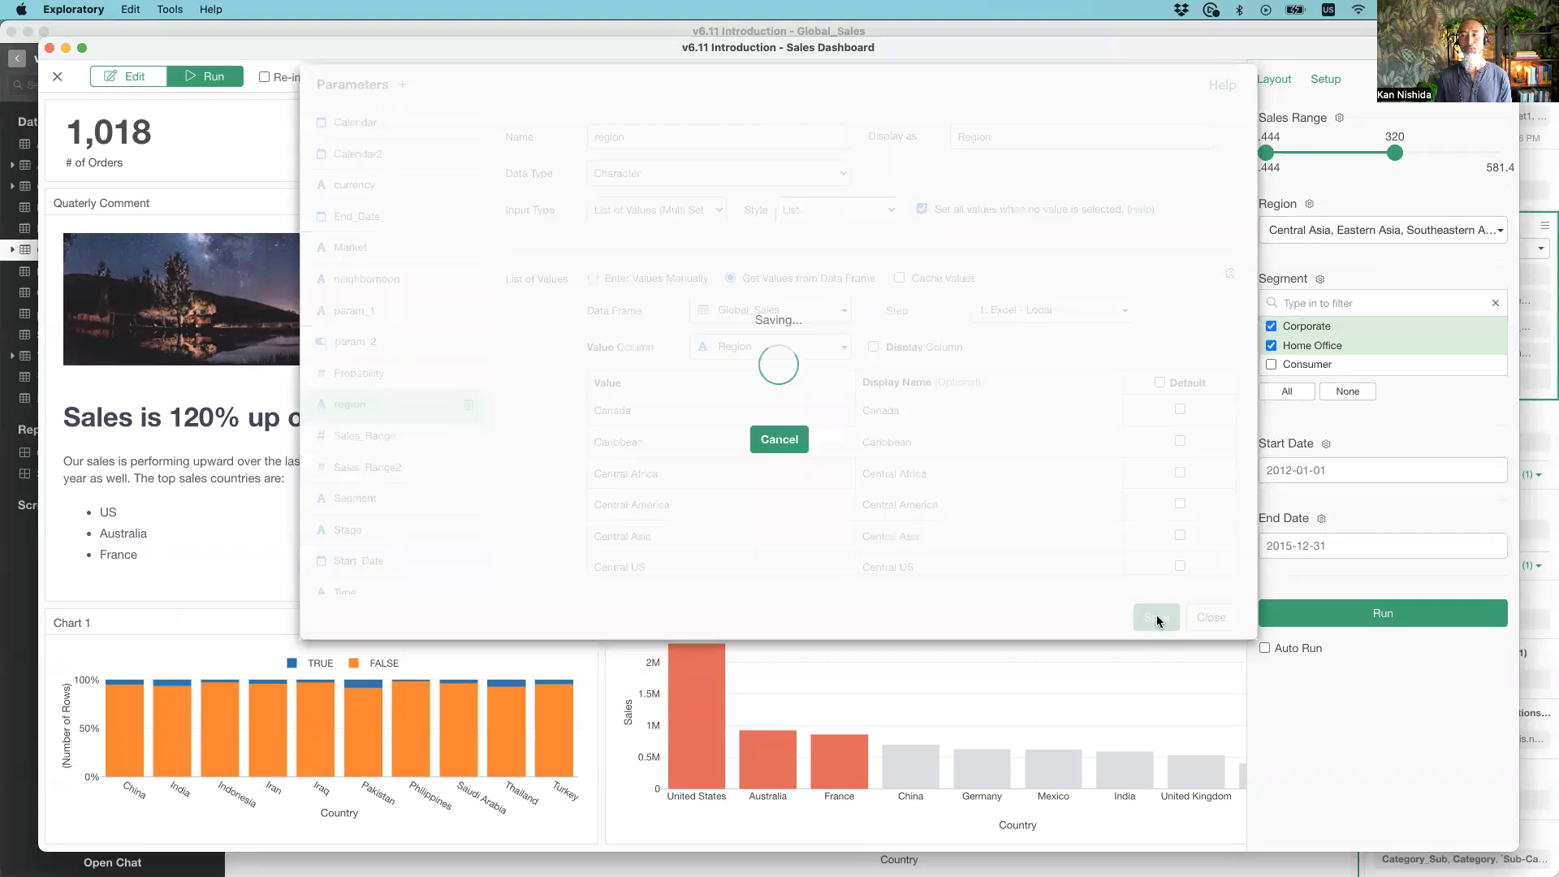
left_click(1213, 618)
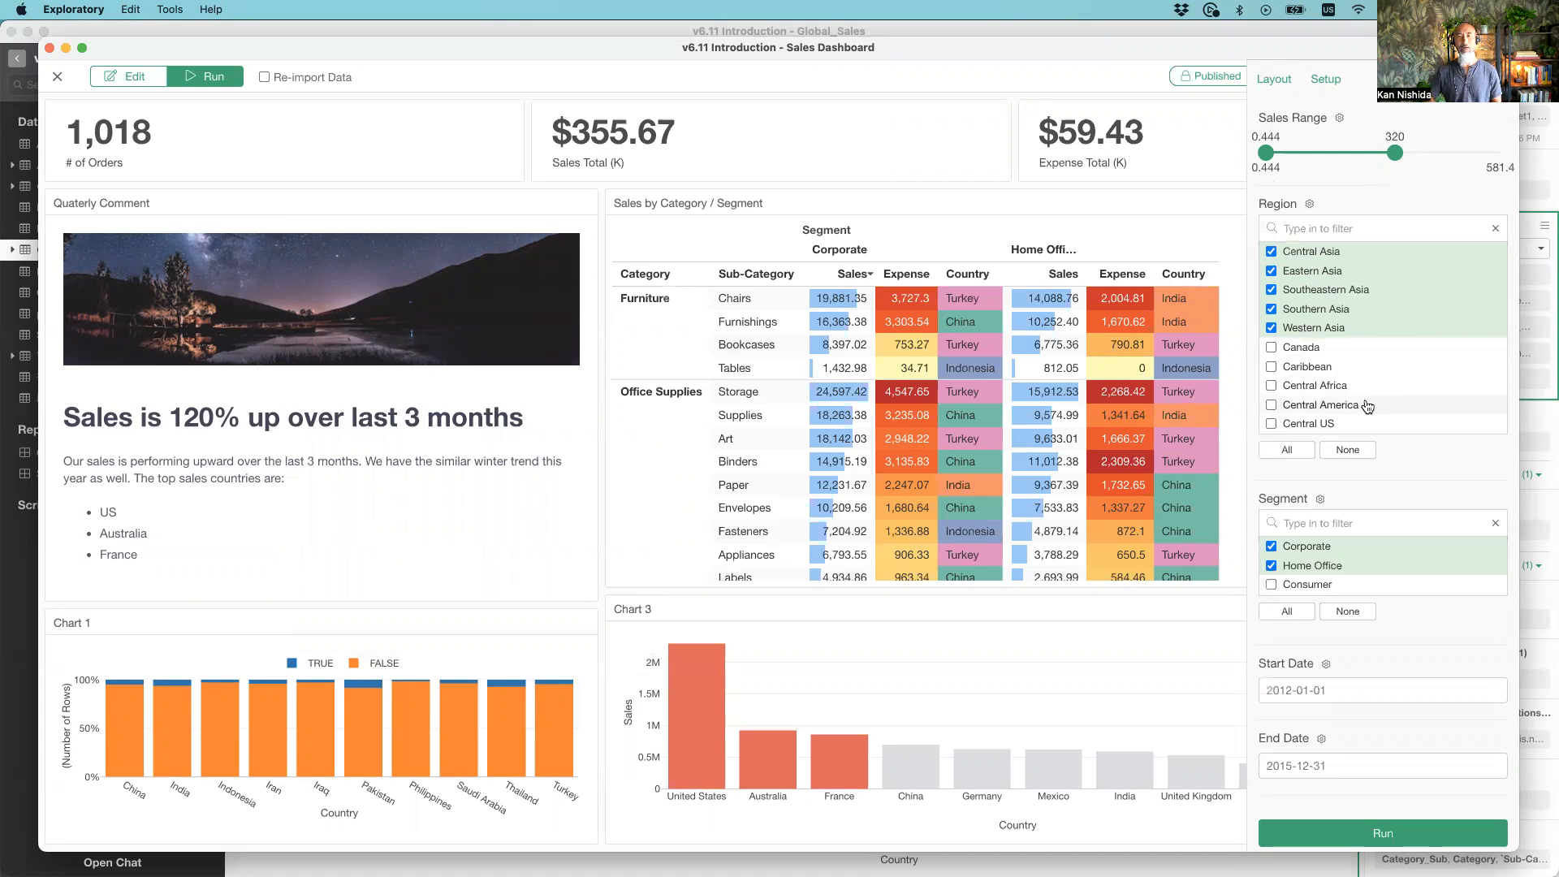
Add Canada to the selected Region values and rerun the dashboard with the updated parameters
scroll(1367, 406, "down", 5)
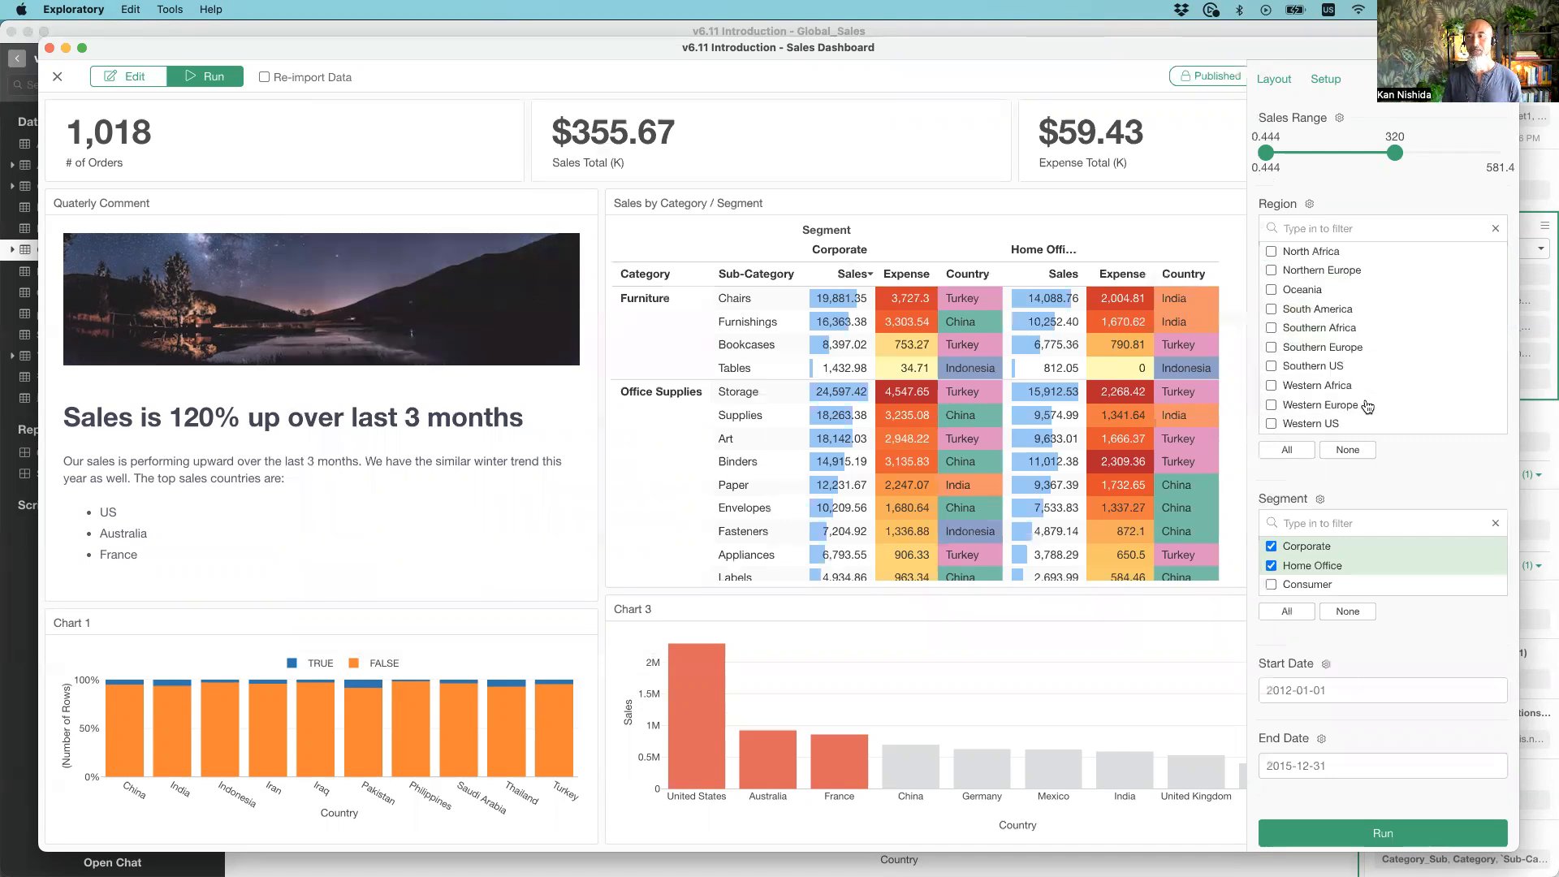
scroll(1367, 406, "up", 5)
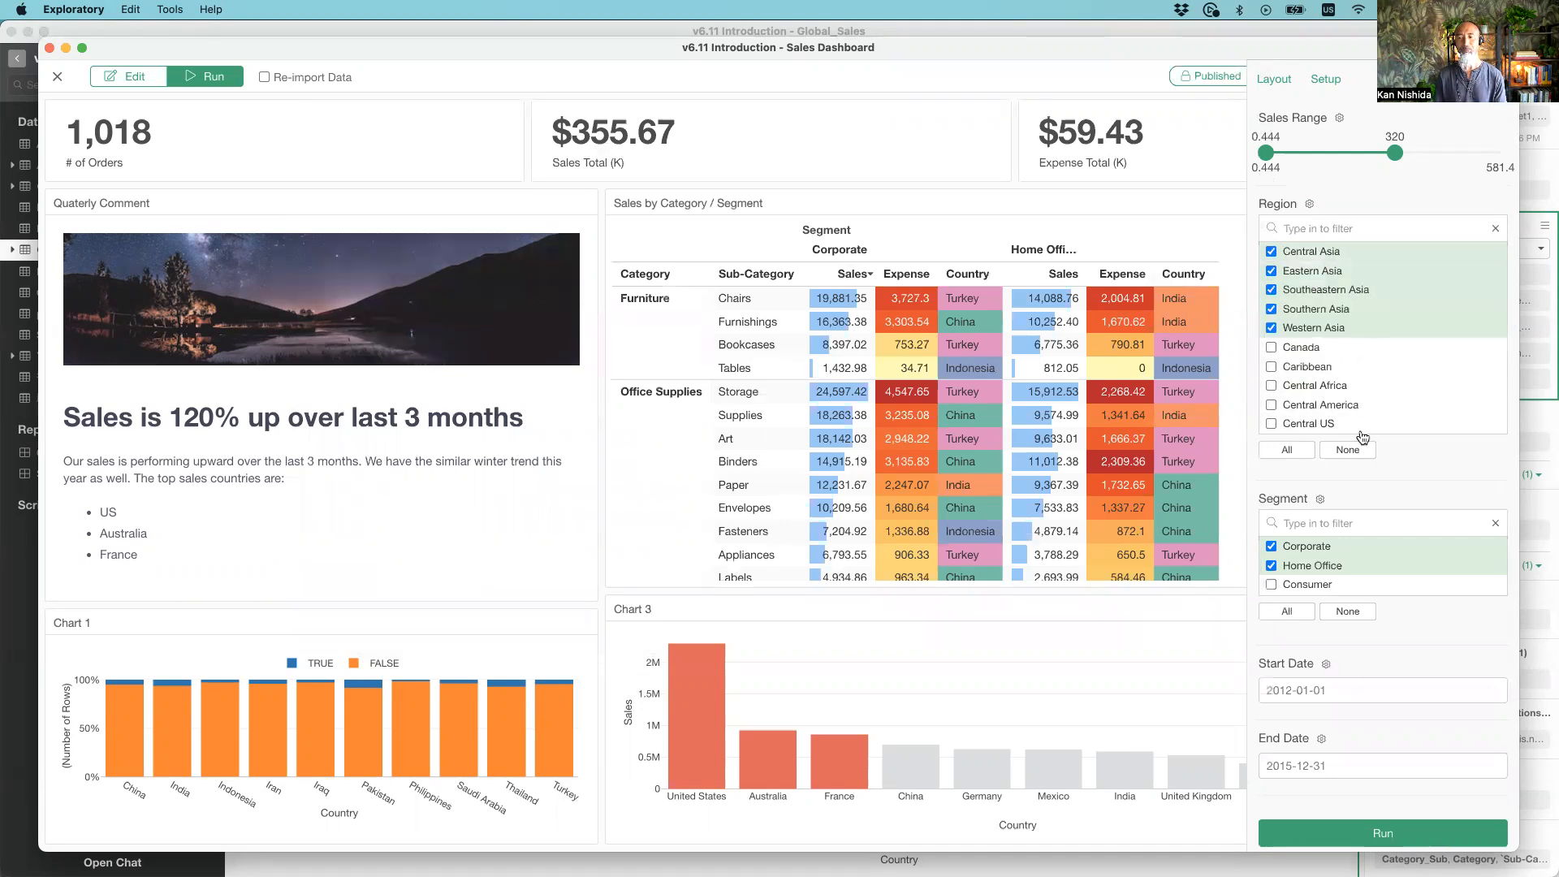
left_click(1271, 348)
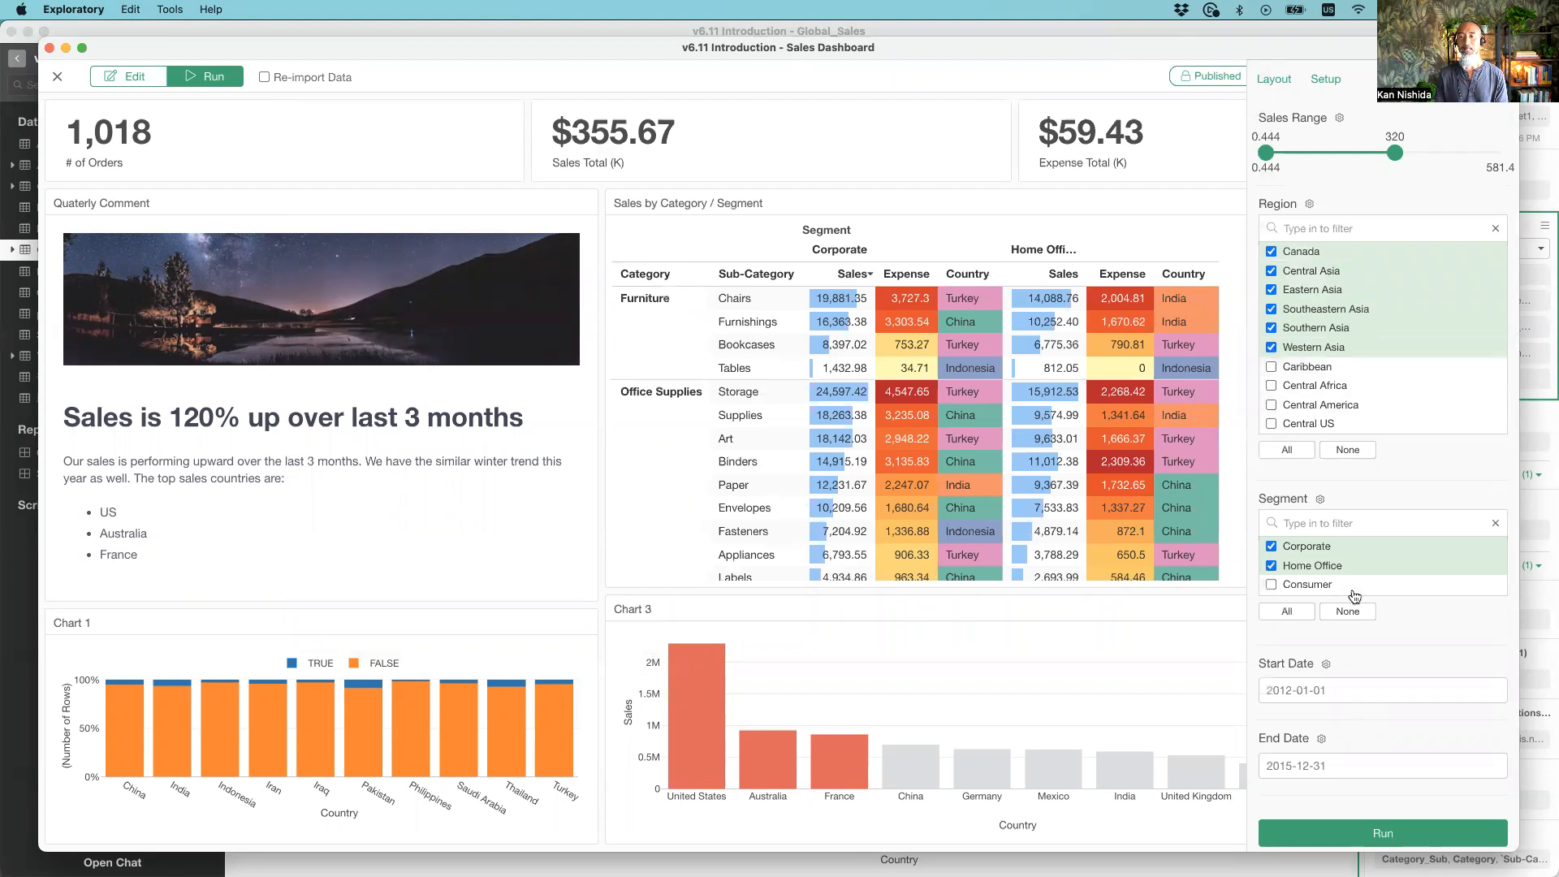
left_click(1385, 842)
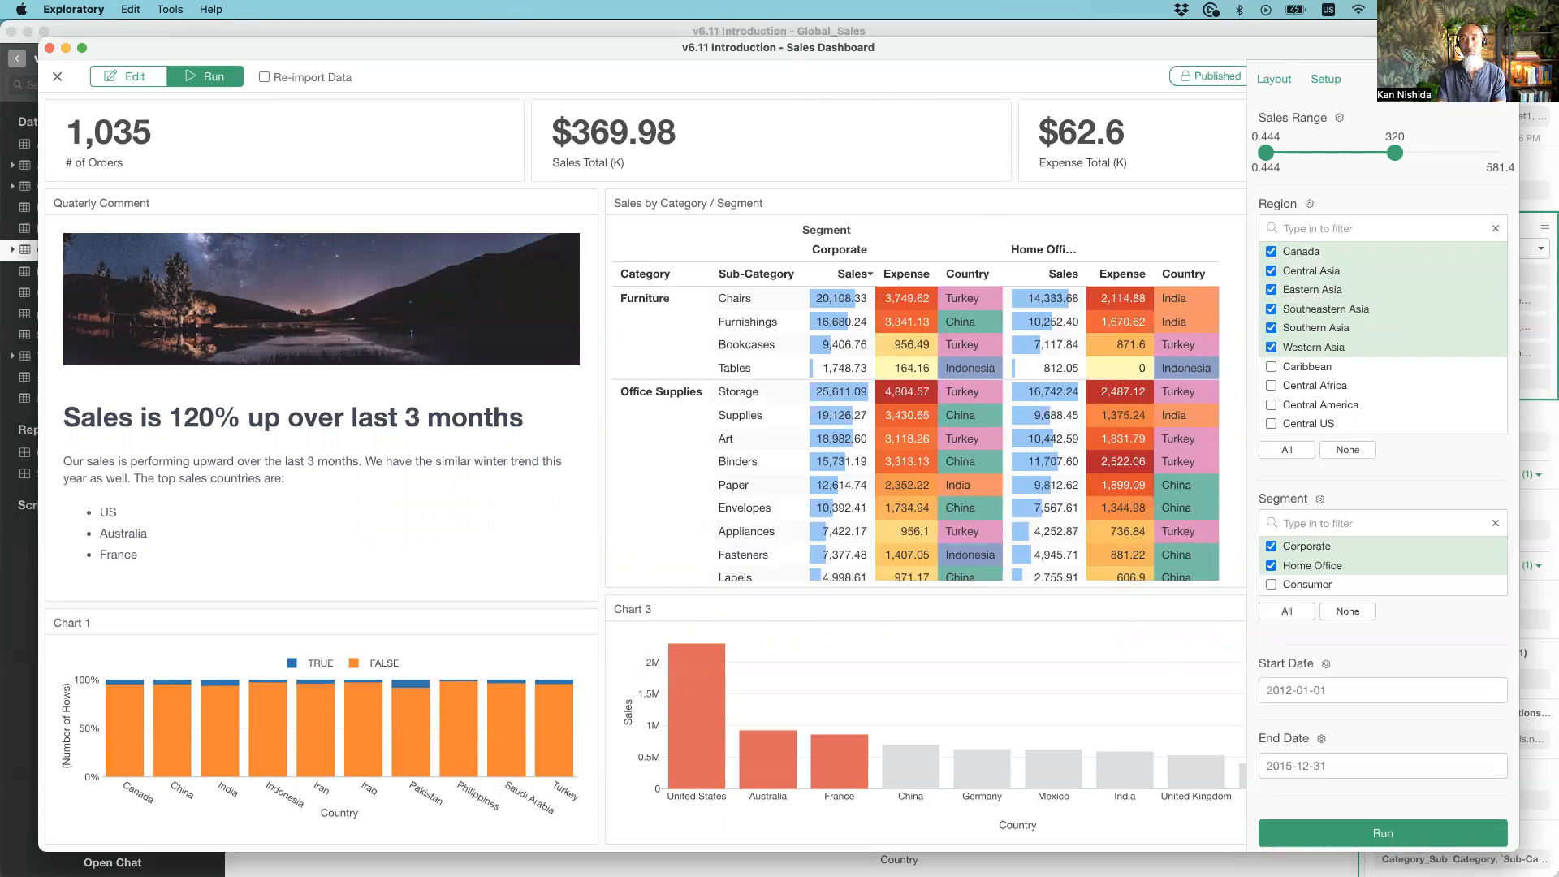
Close the dashboard's parameter pane and switch to the Keynote presentation
left_click(1497, 79)
key("super+Tab")
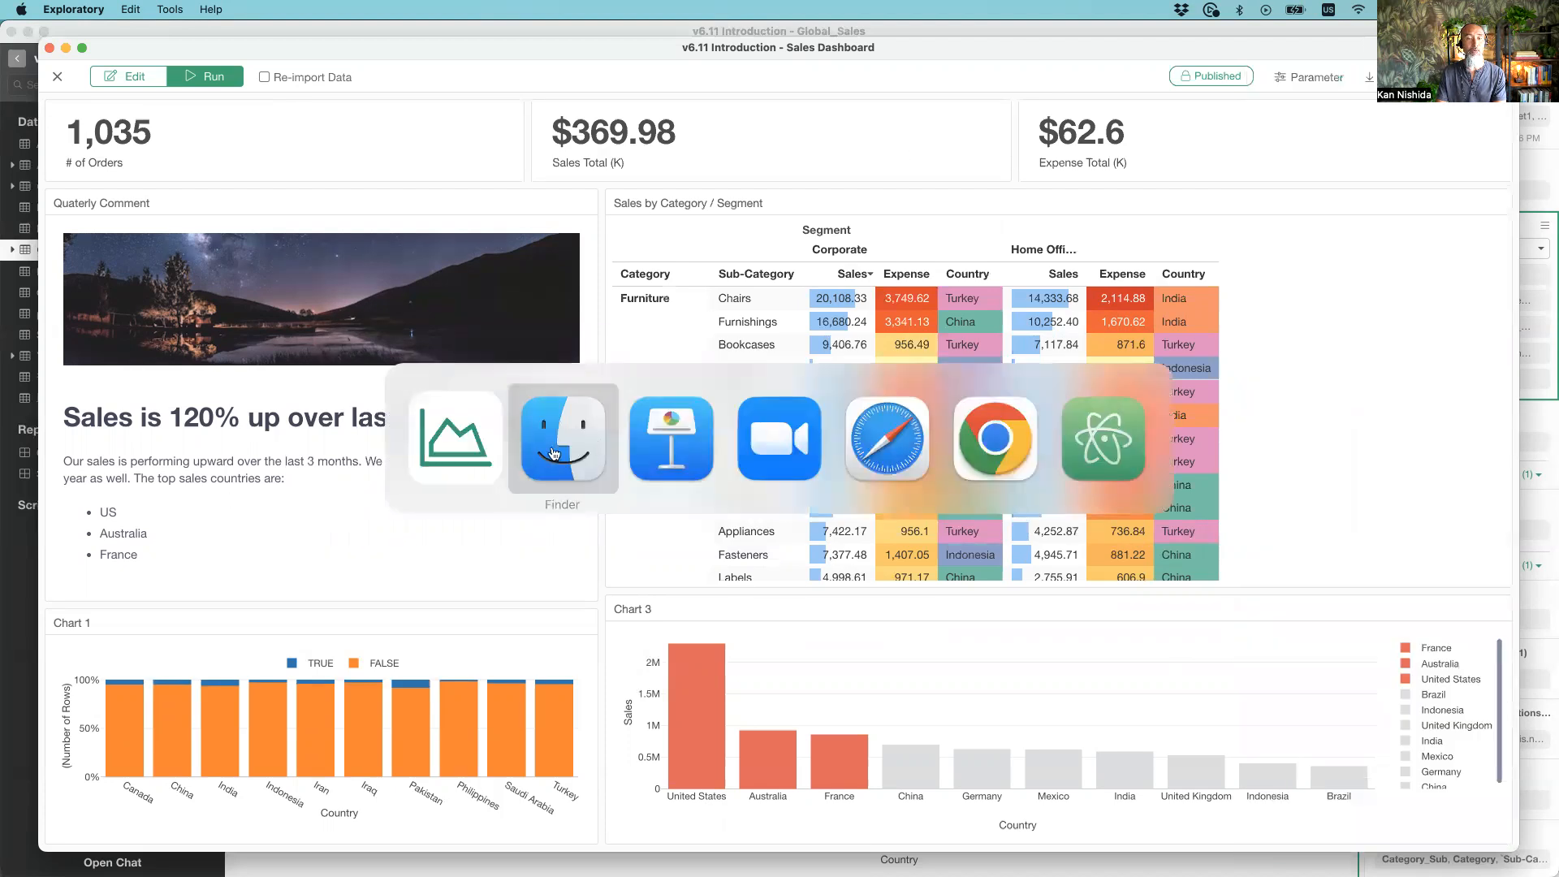
left_click(656, 445)
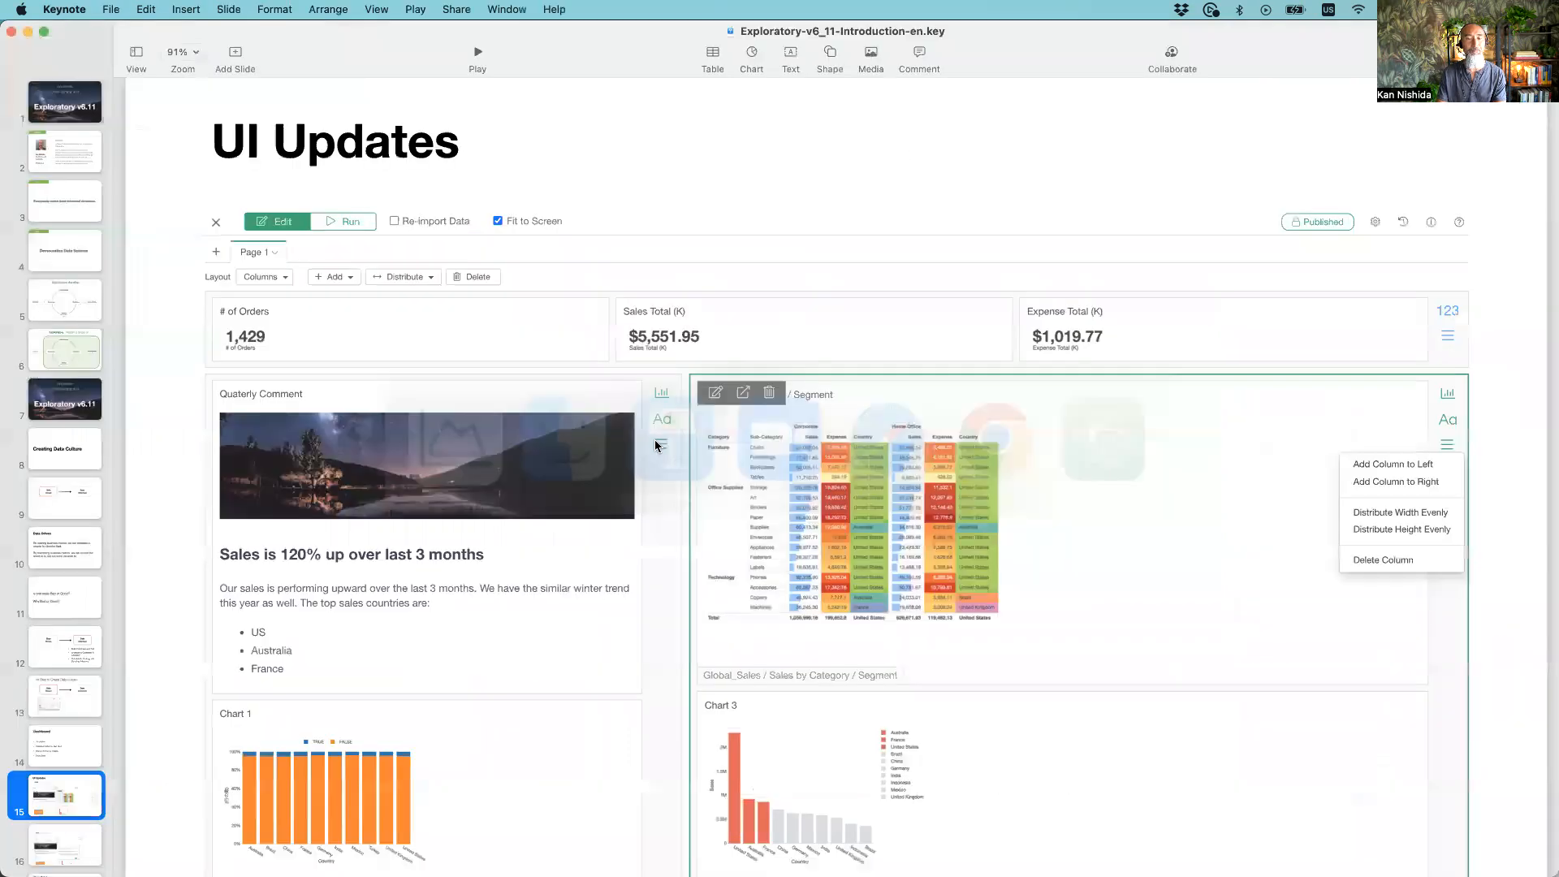
Find the "Parameter: Multi-Select" slide after the Parameter title slide and start the slideshow from it
scroll(61, 513, "down", 10)
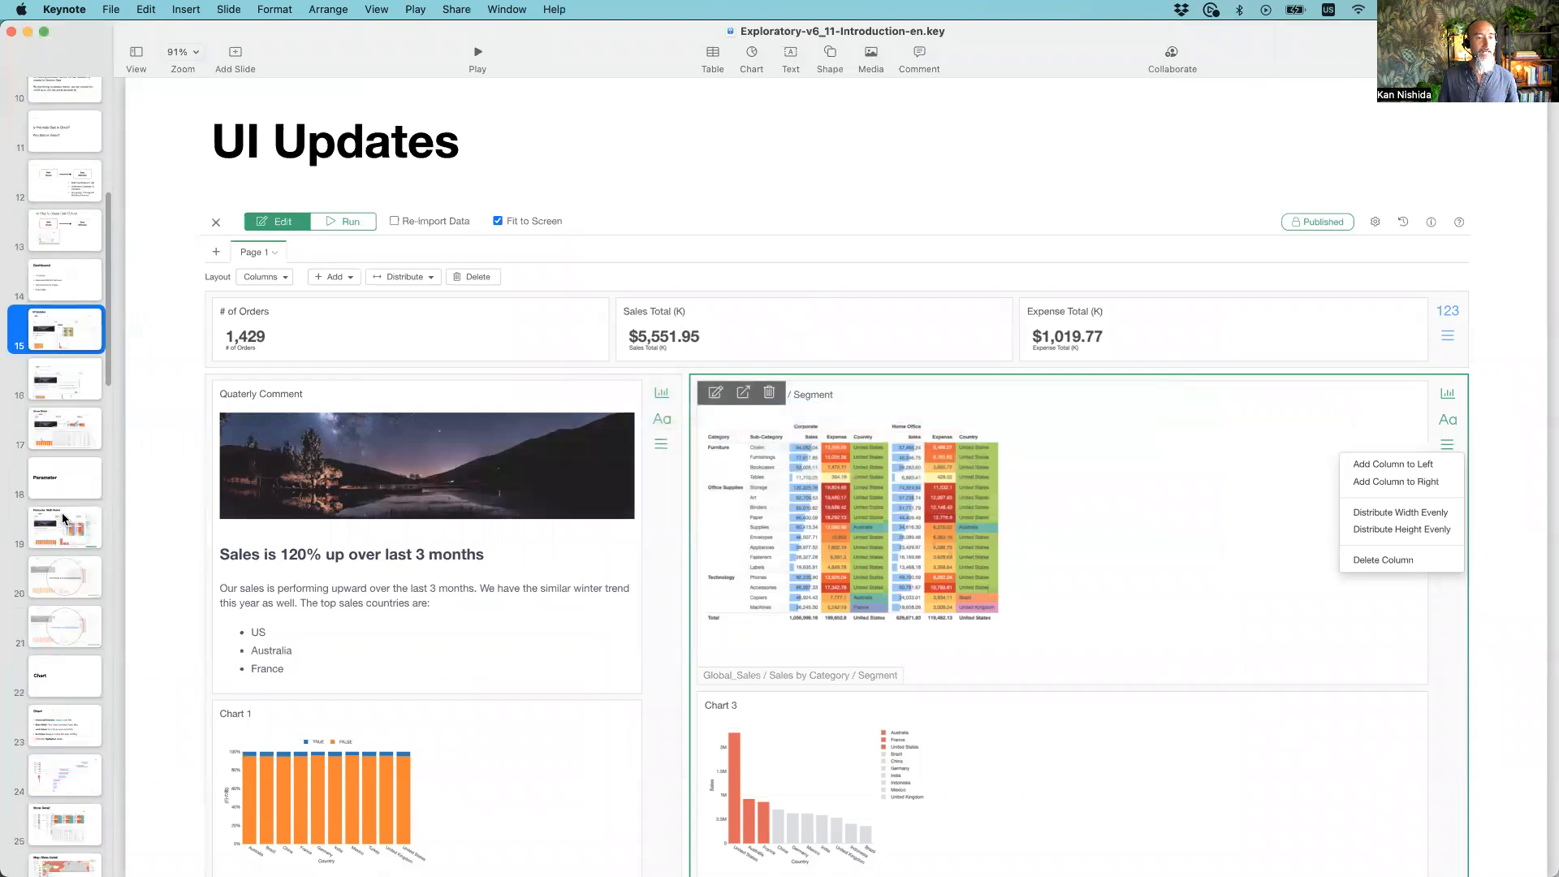
left_click(60, 461)
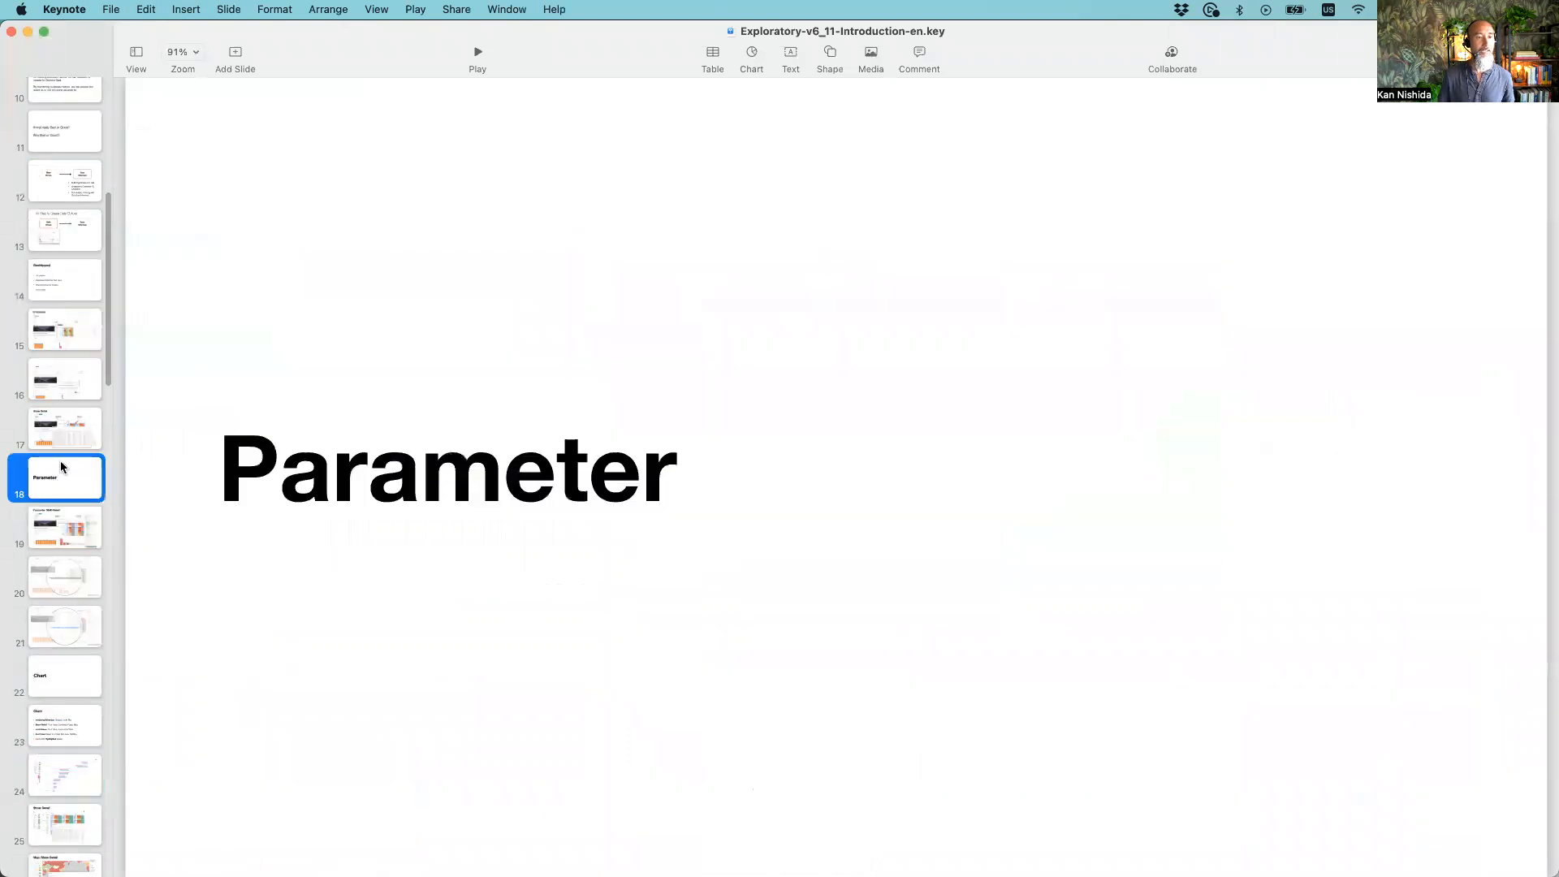
left_click(59, 529)
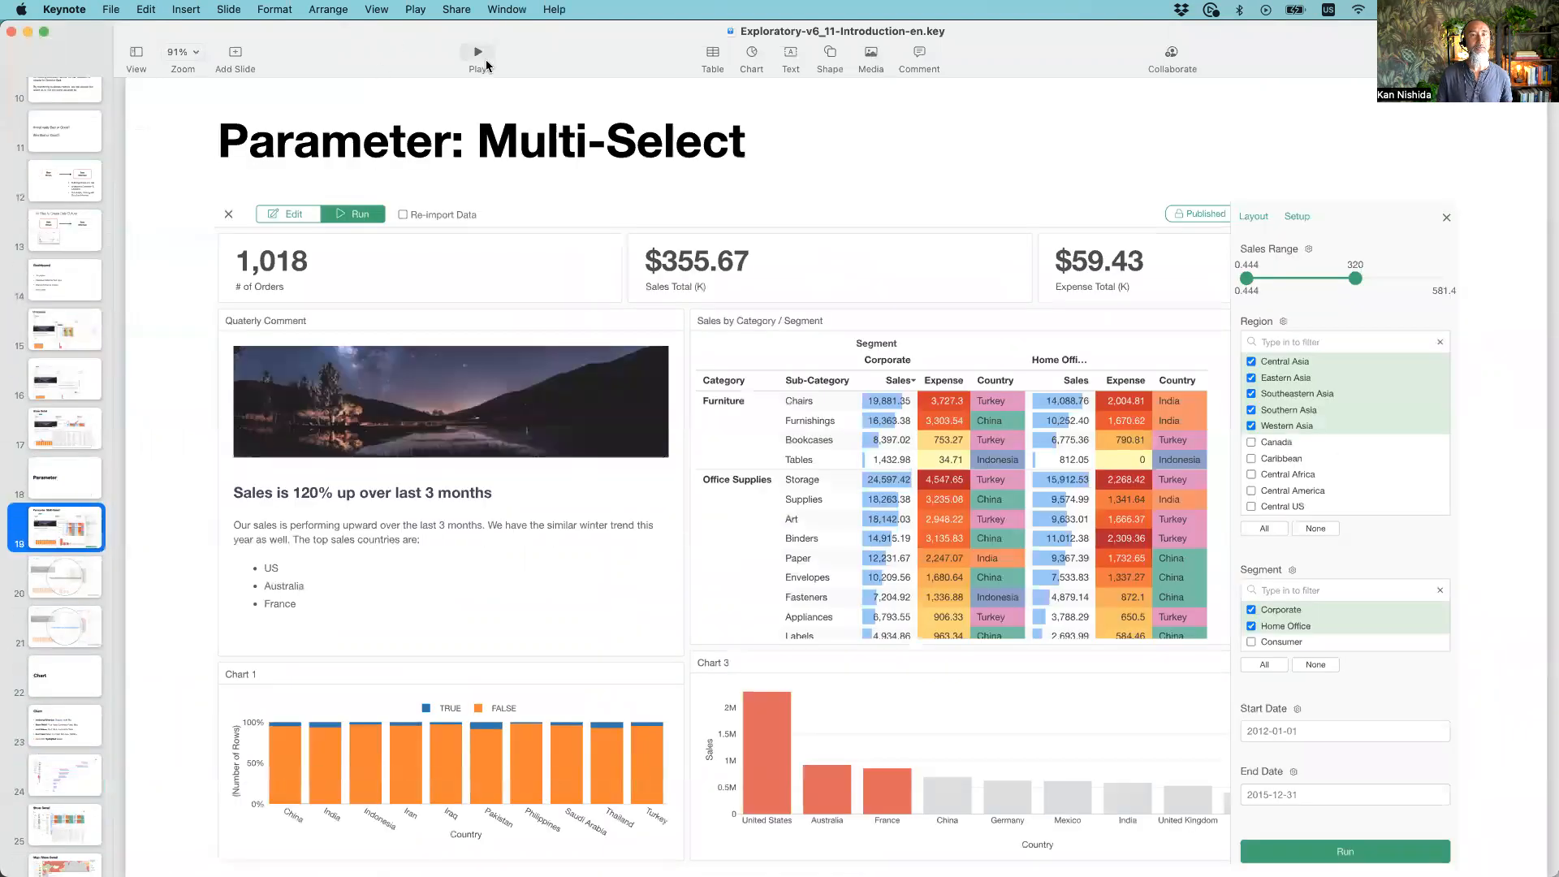
left_click(479, 54)
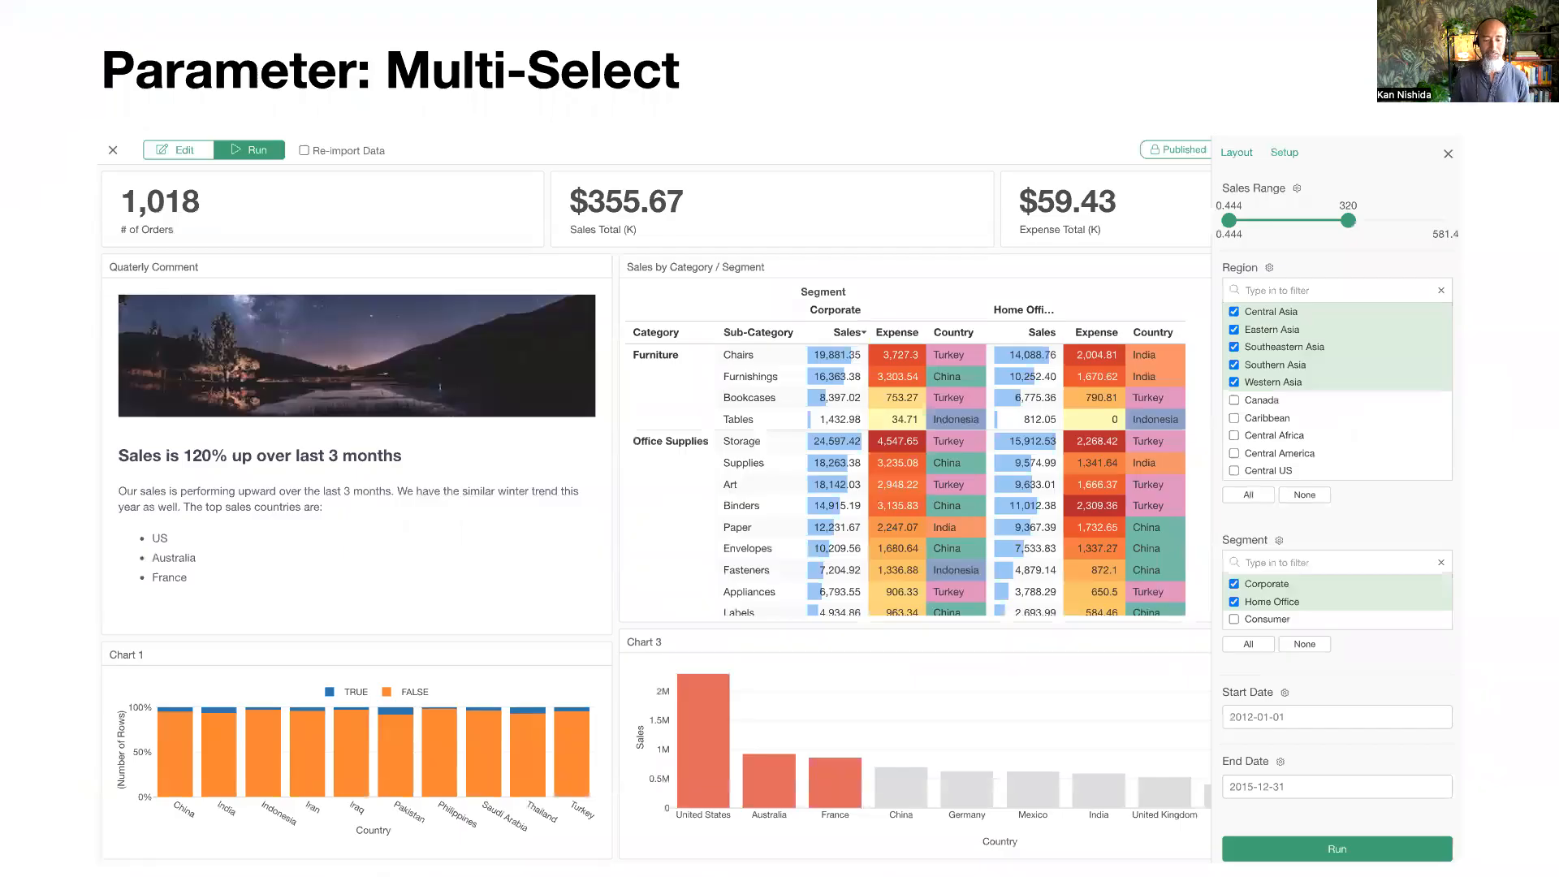
Advance the slideshow through the Chart section to the "Sort for Color" slide and exit the slideshow
key("Right")
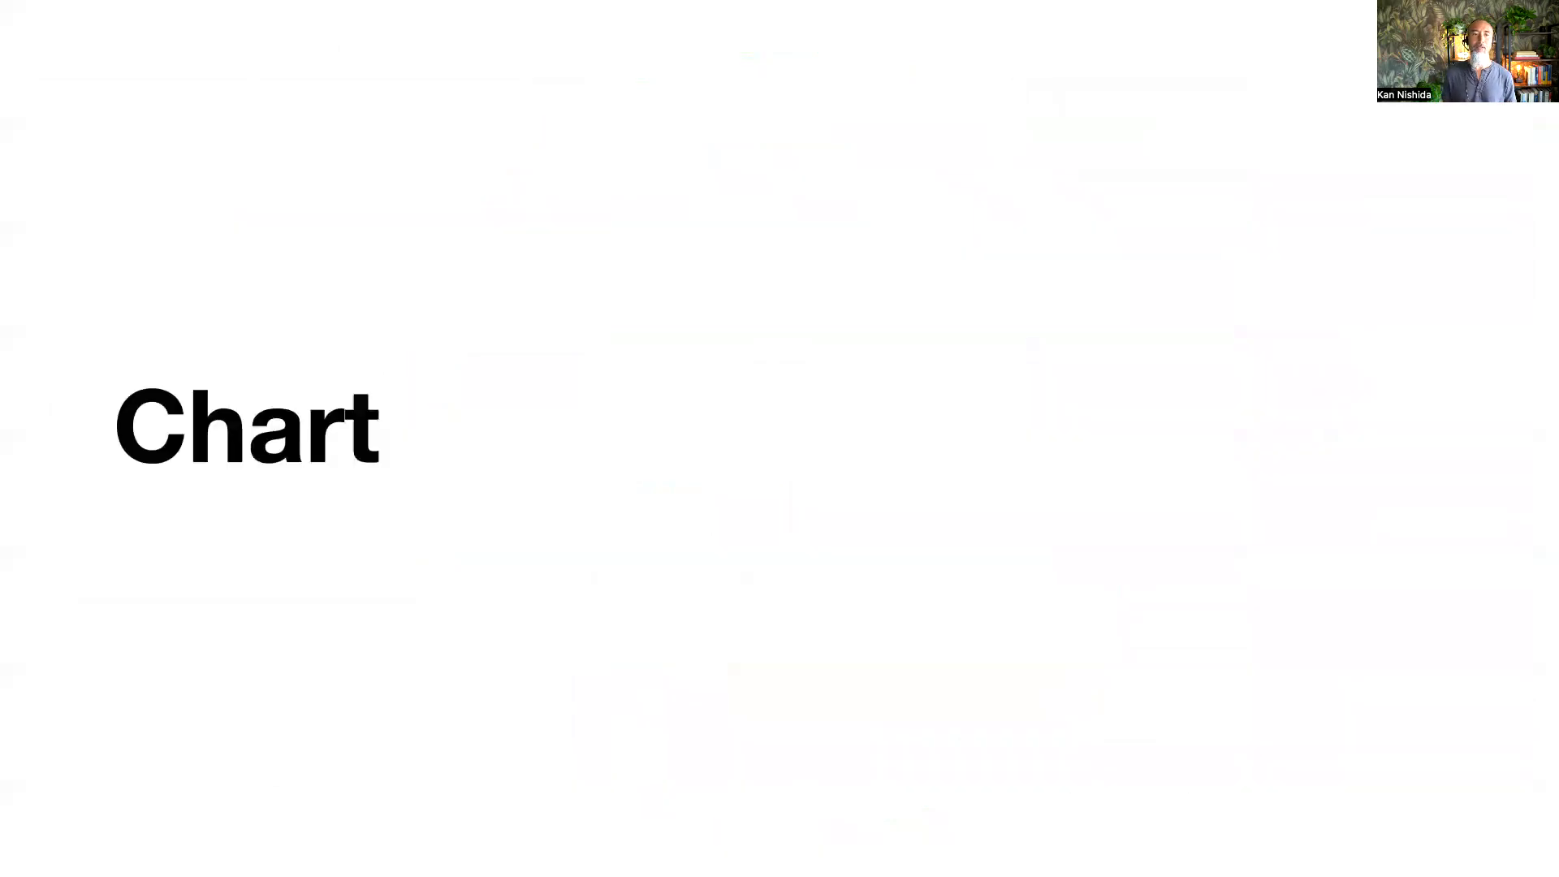
key("Right")
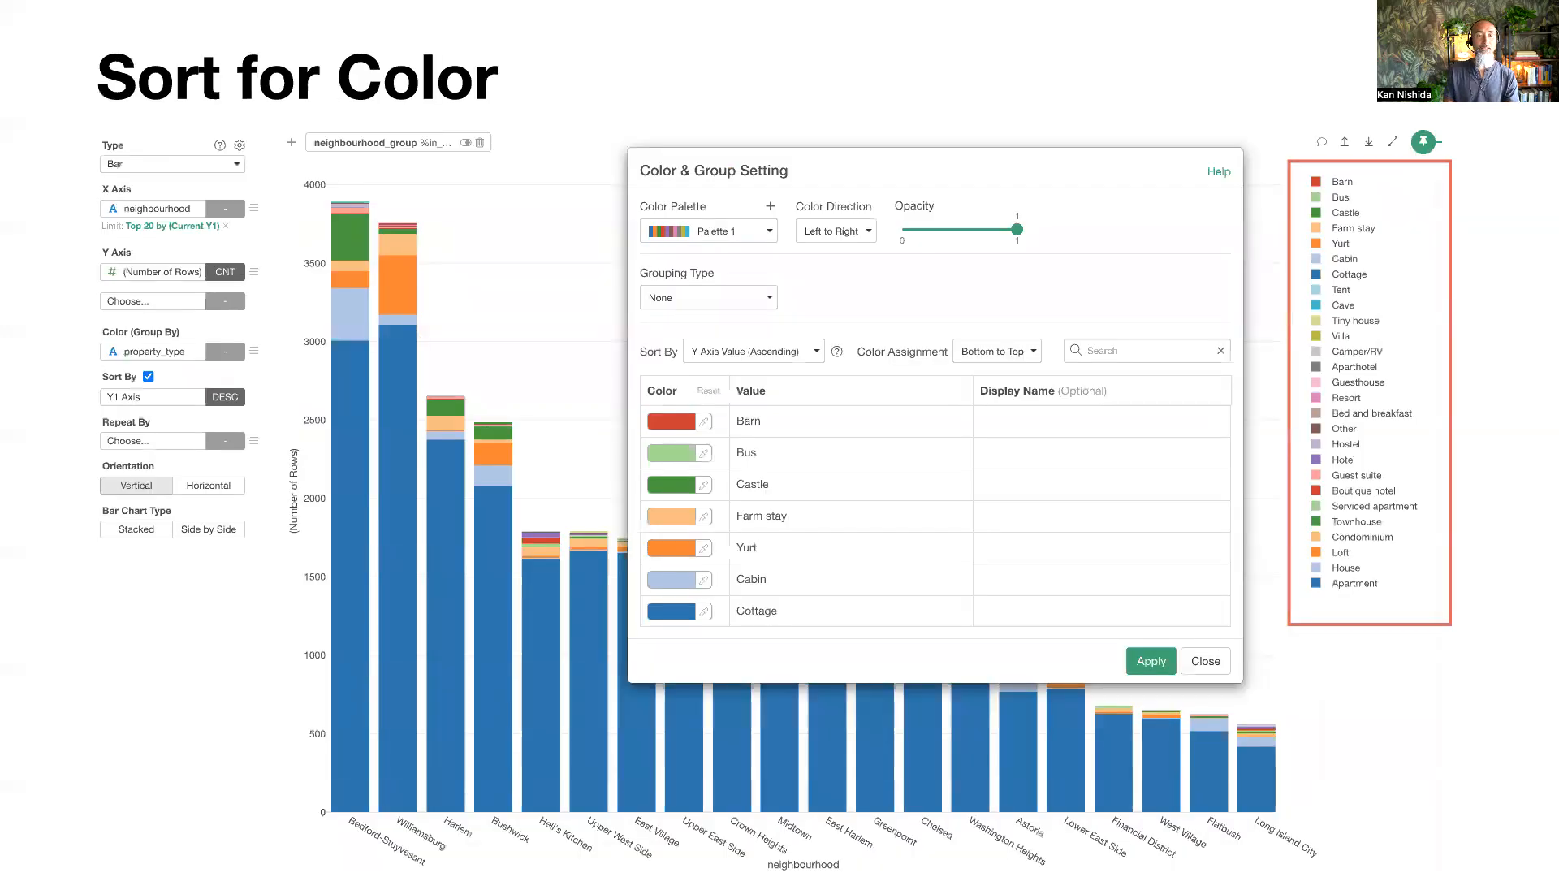
key("Escape")
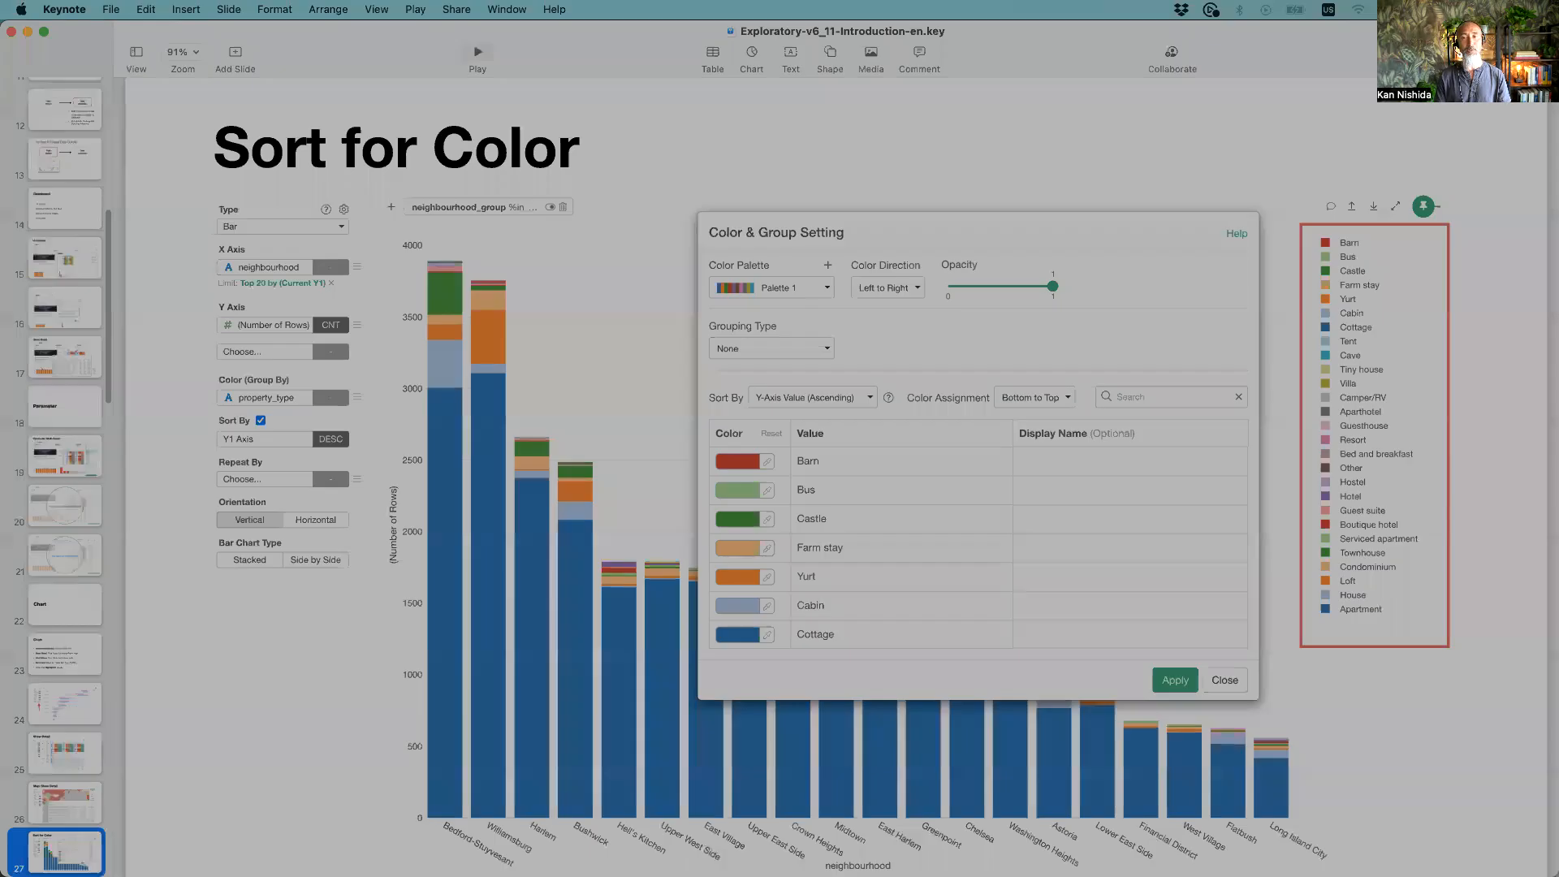
Switch back to Exploratory, close the Sales Dashboard window and open the Airbnb_New_York_City data frame
key("super+Tab")
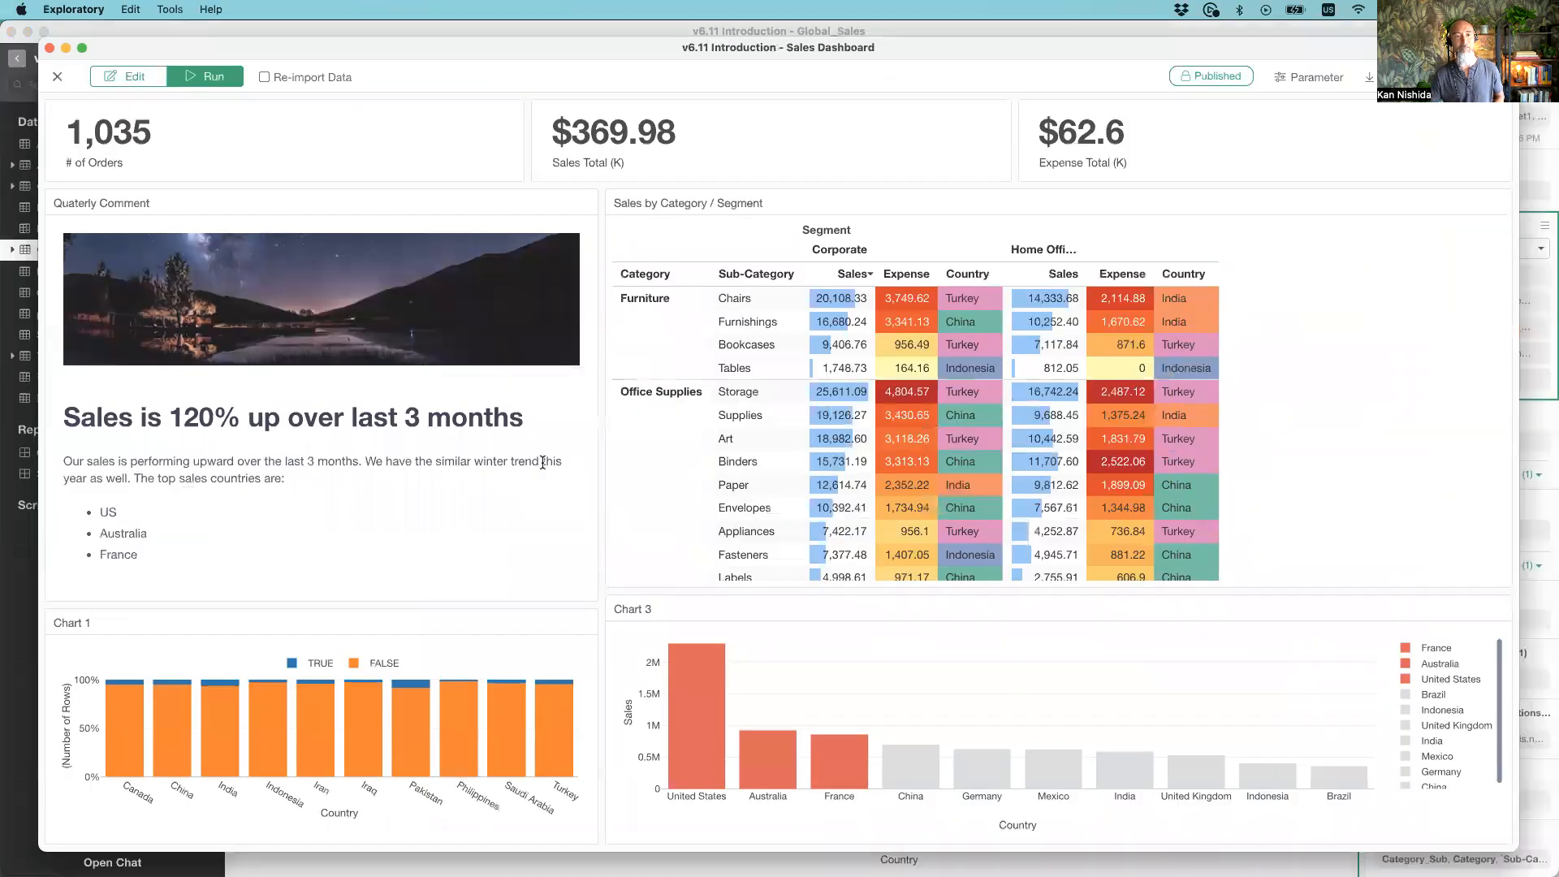
key("super+w")
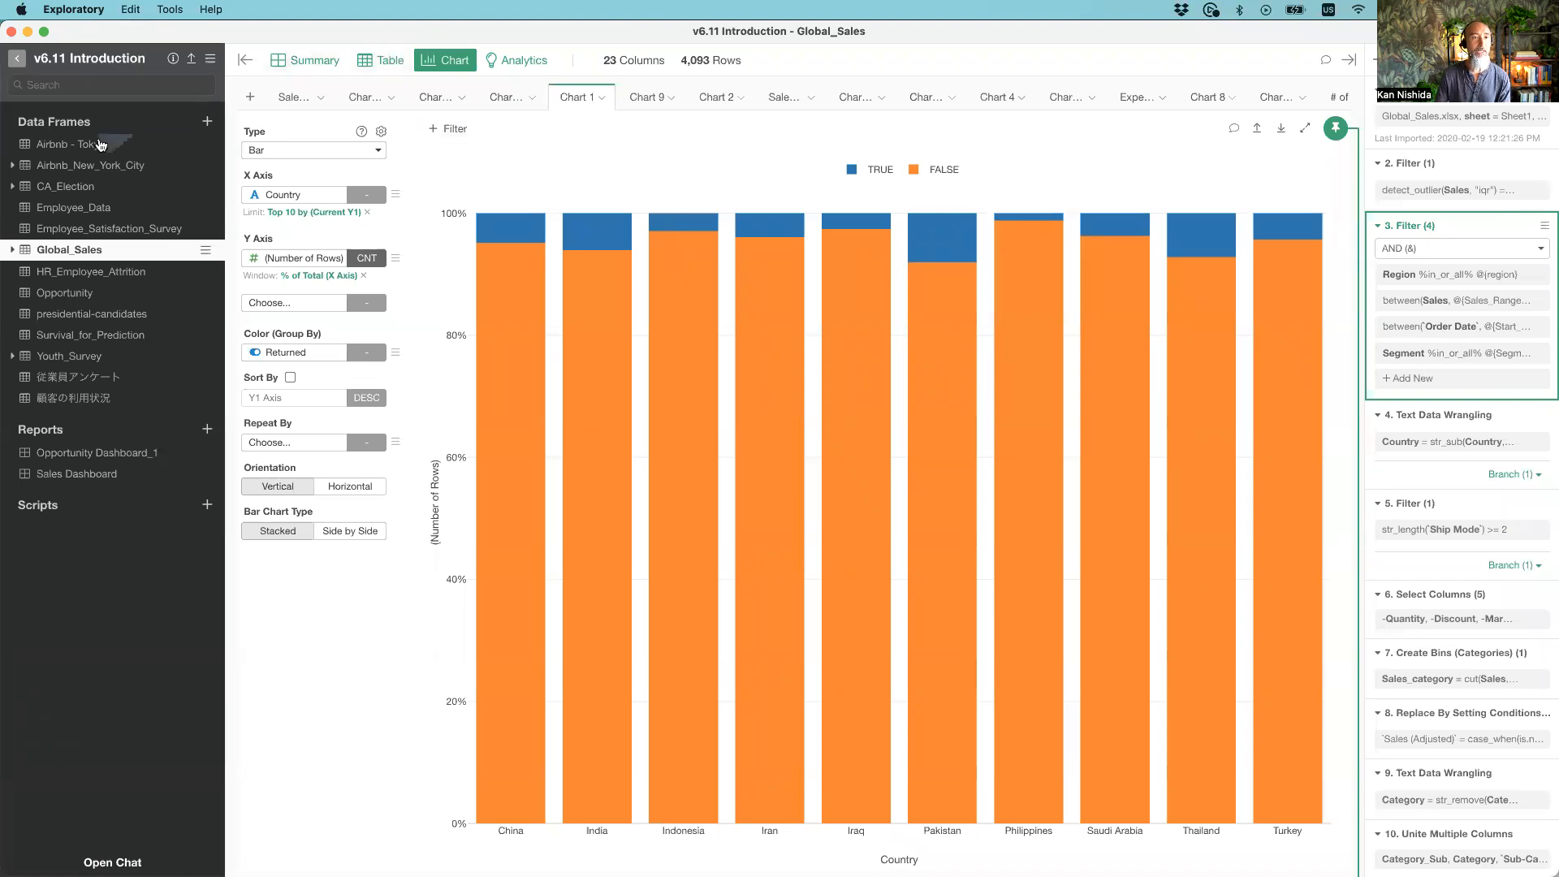
left_click(101, 167)
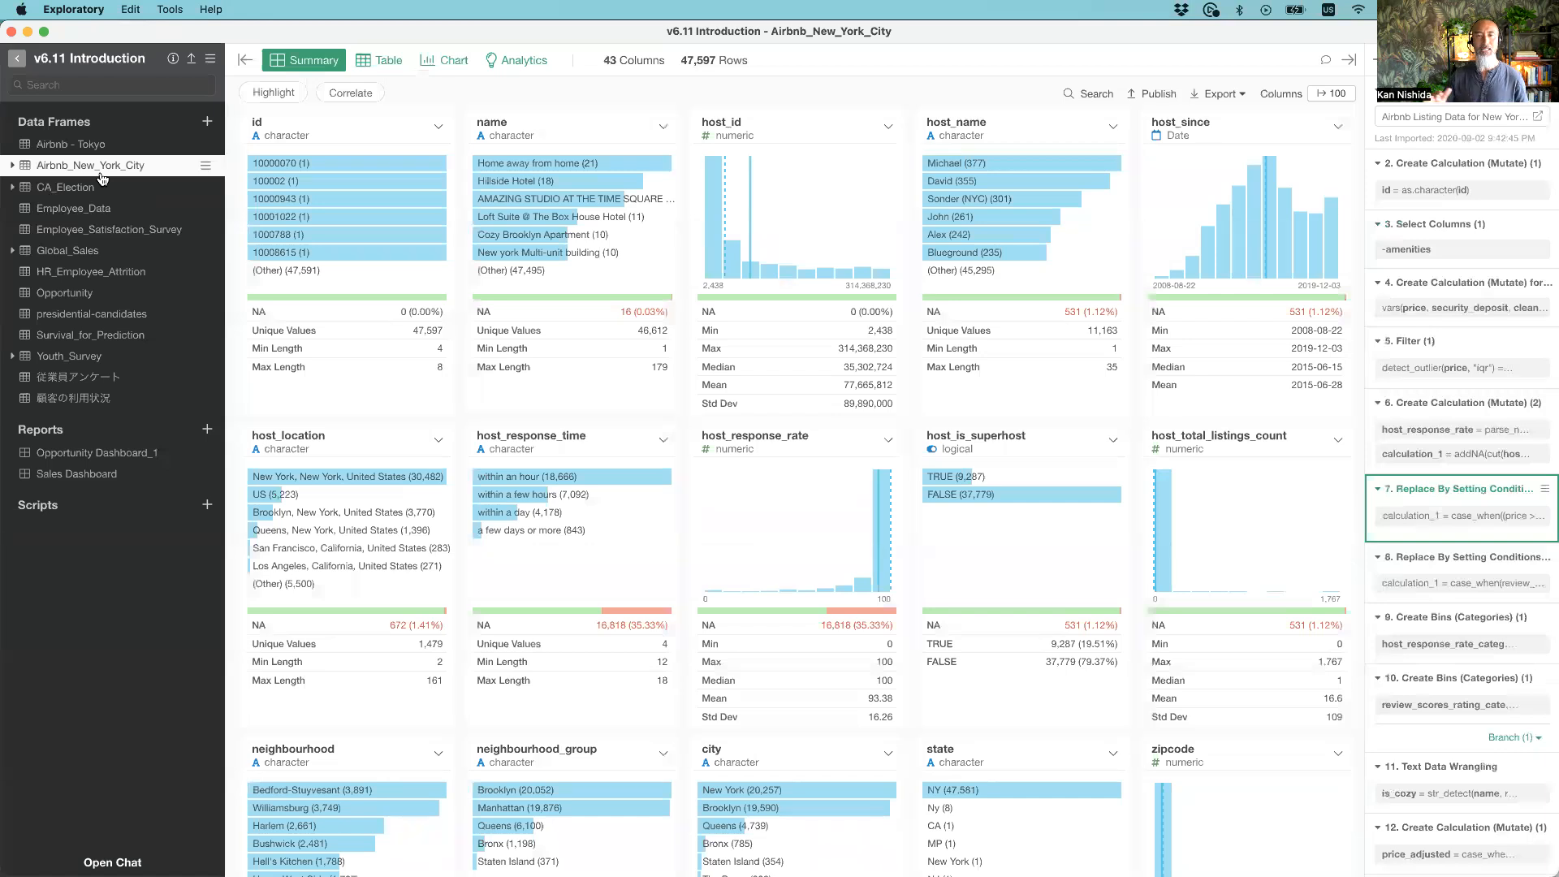
Show the data frame's charts and inspect the Bedford-Stuyvesant bar in the neighbourhood chart colored by property_type
left_click(383, 63)
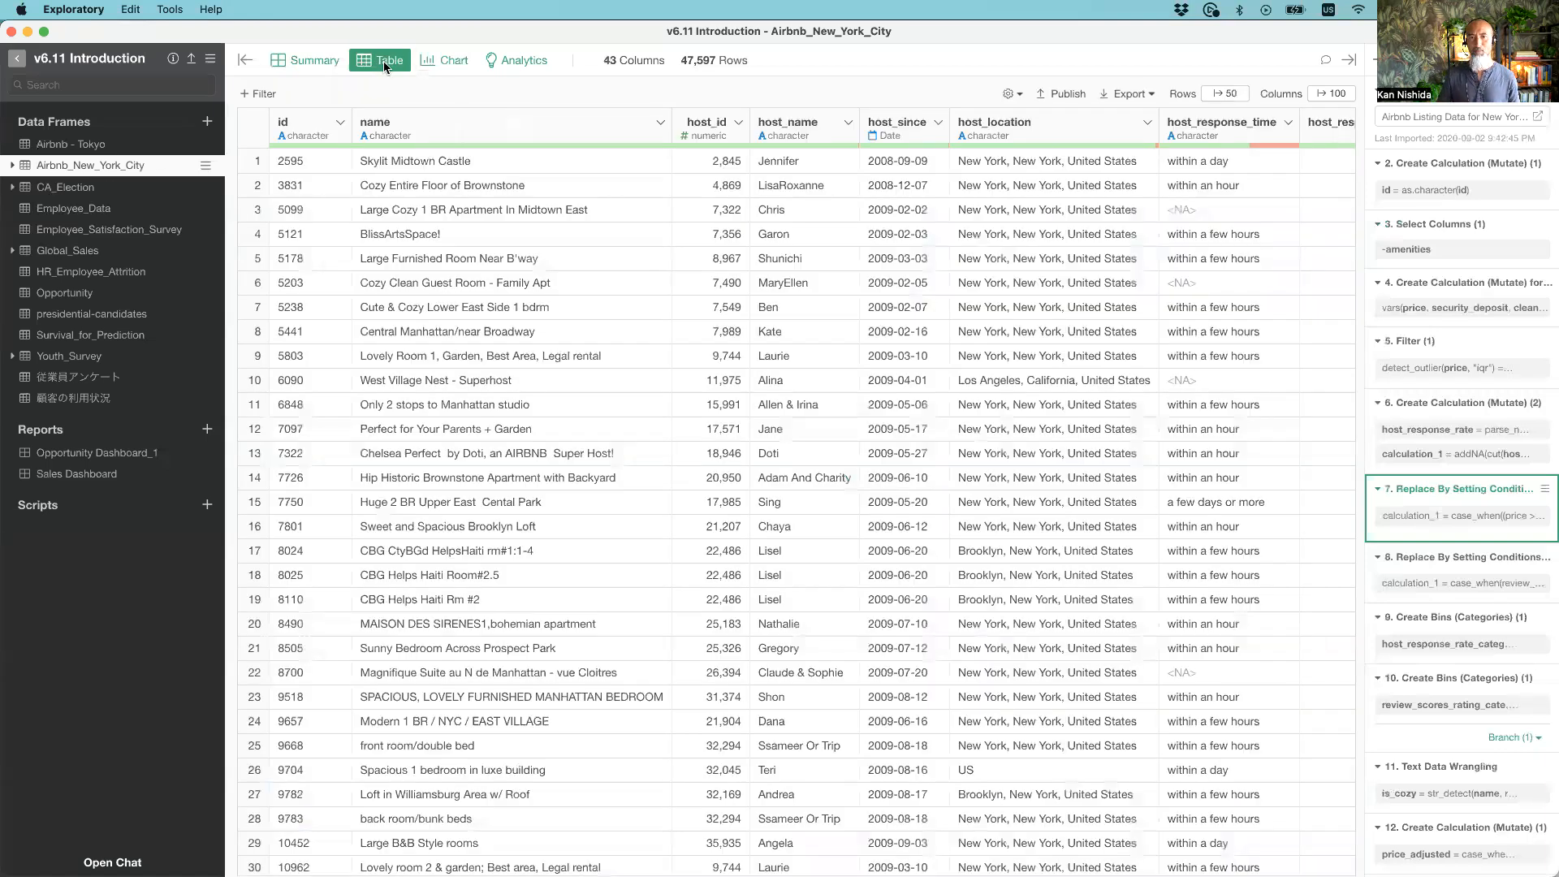
left_click(451, 63)
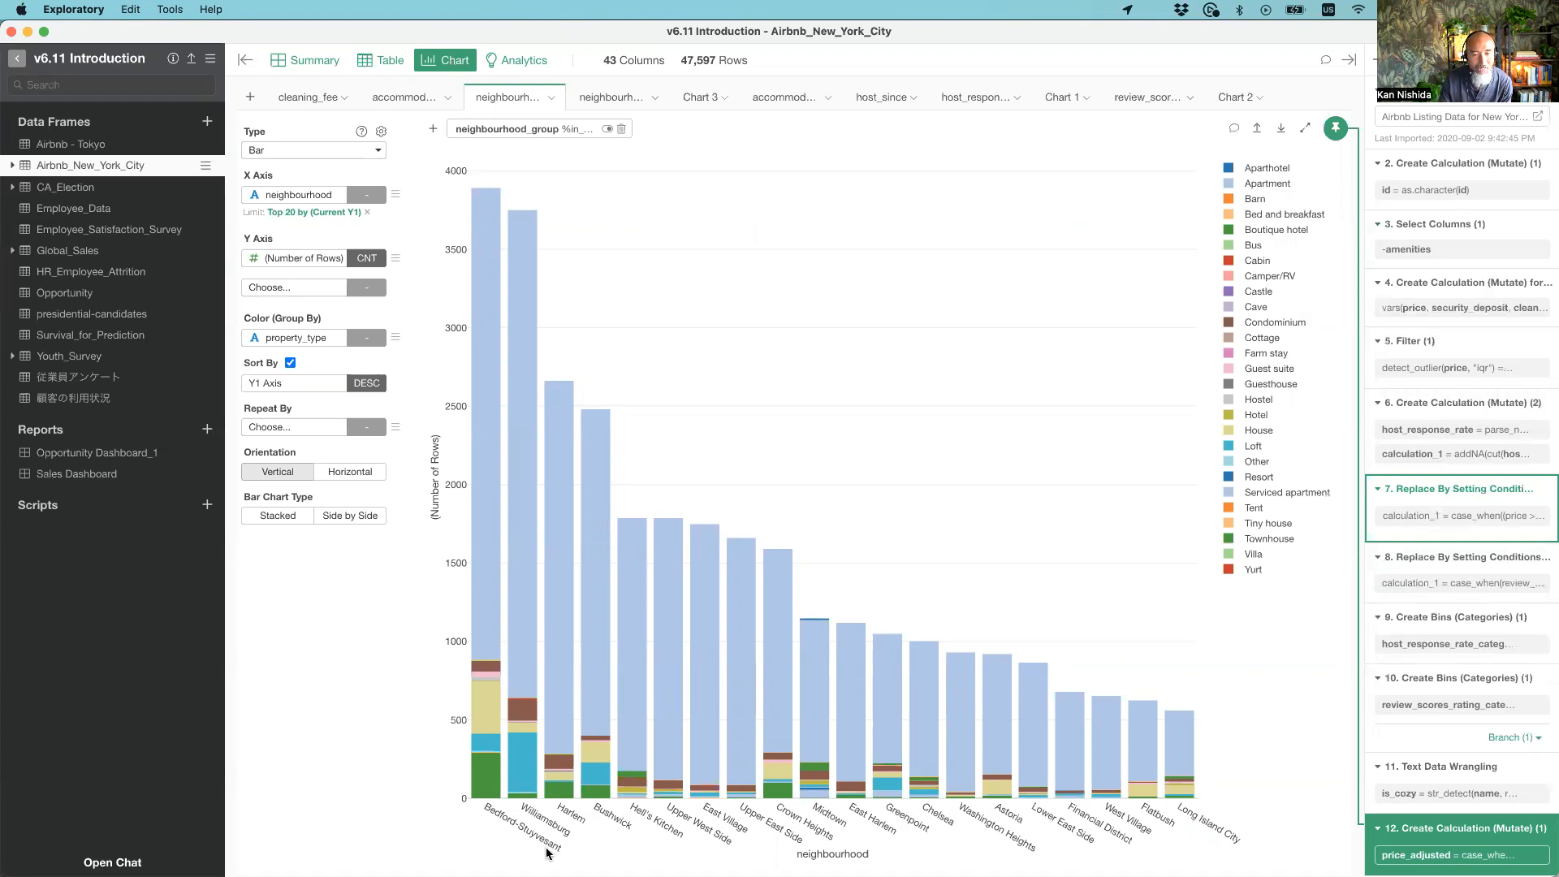
mouse_move(492, 435)
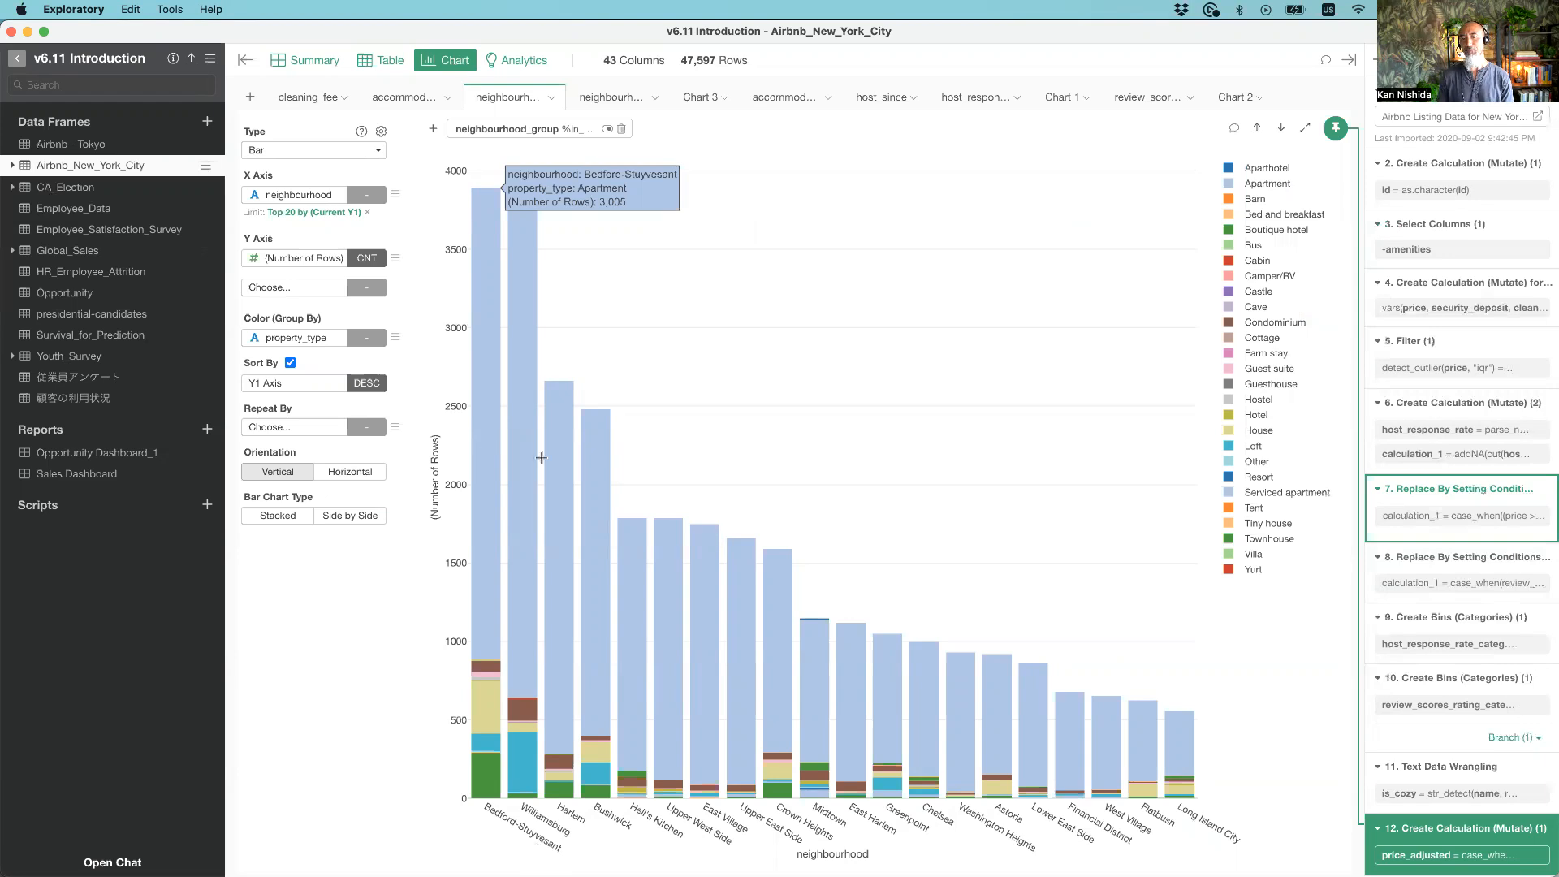
mouse_move(490, 371)
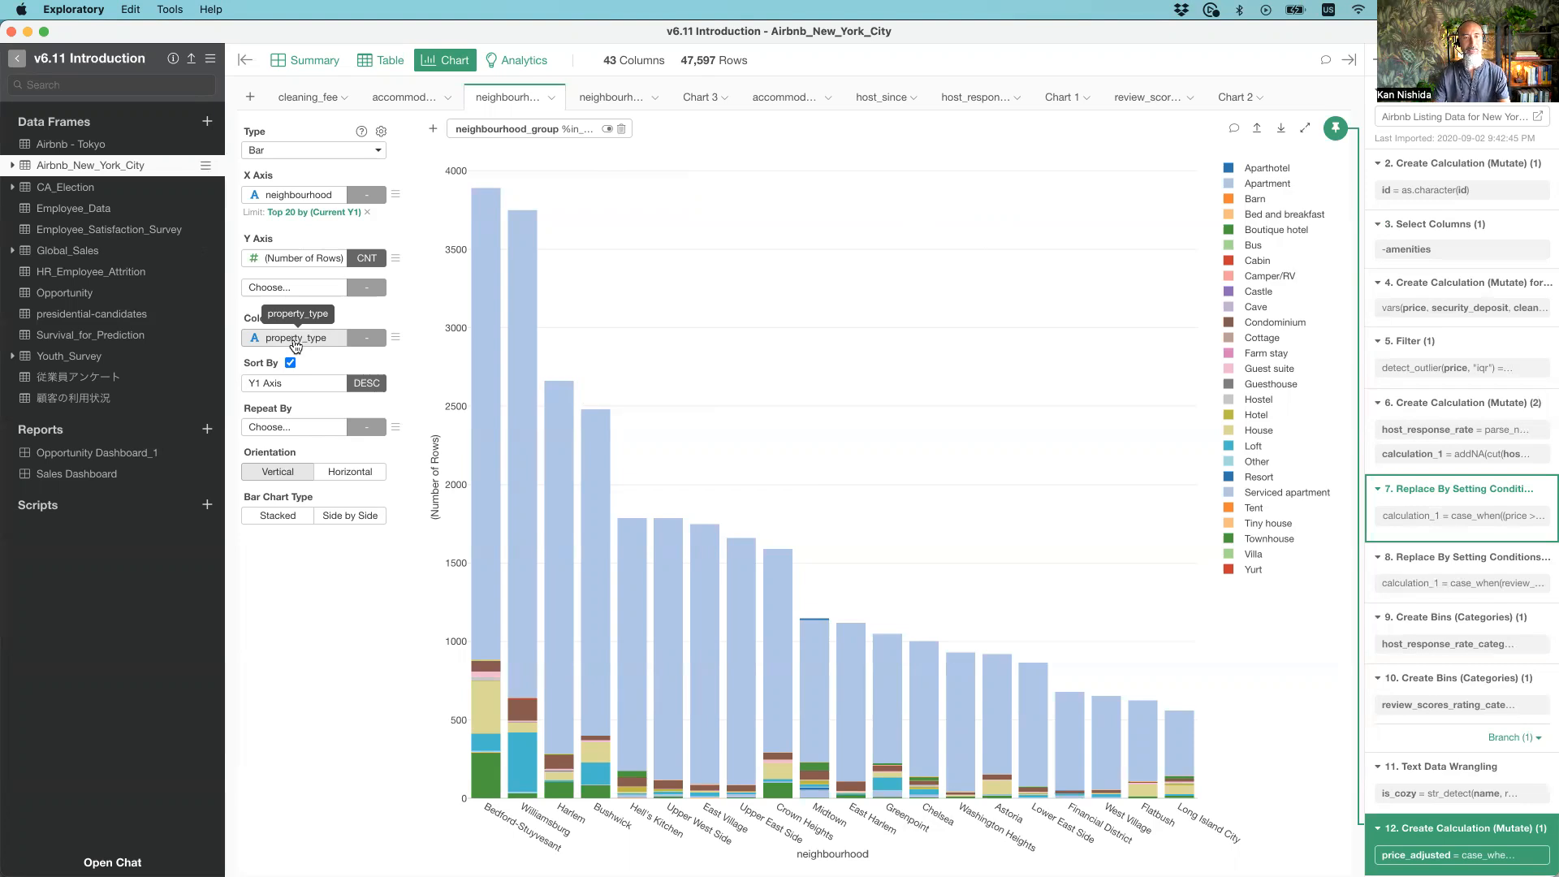
Open the Color & Group settings for property_type and set the sort order to Y-Axis Value (Ascending)
left_click(397, 339)
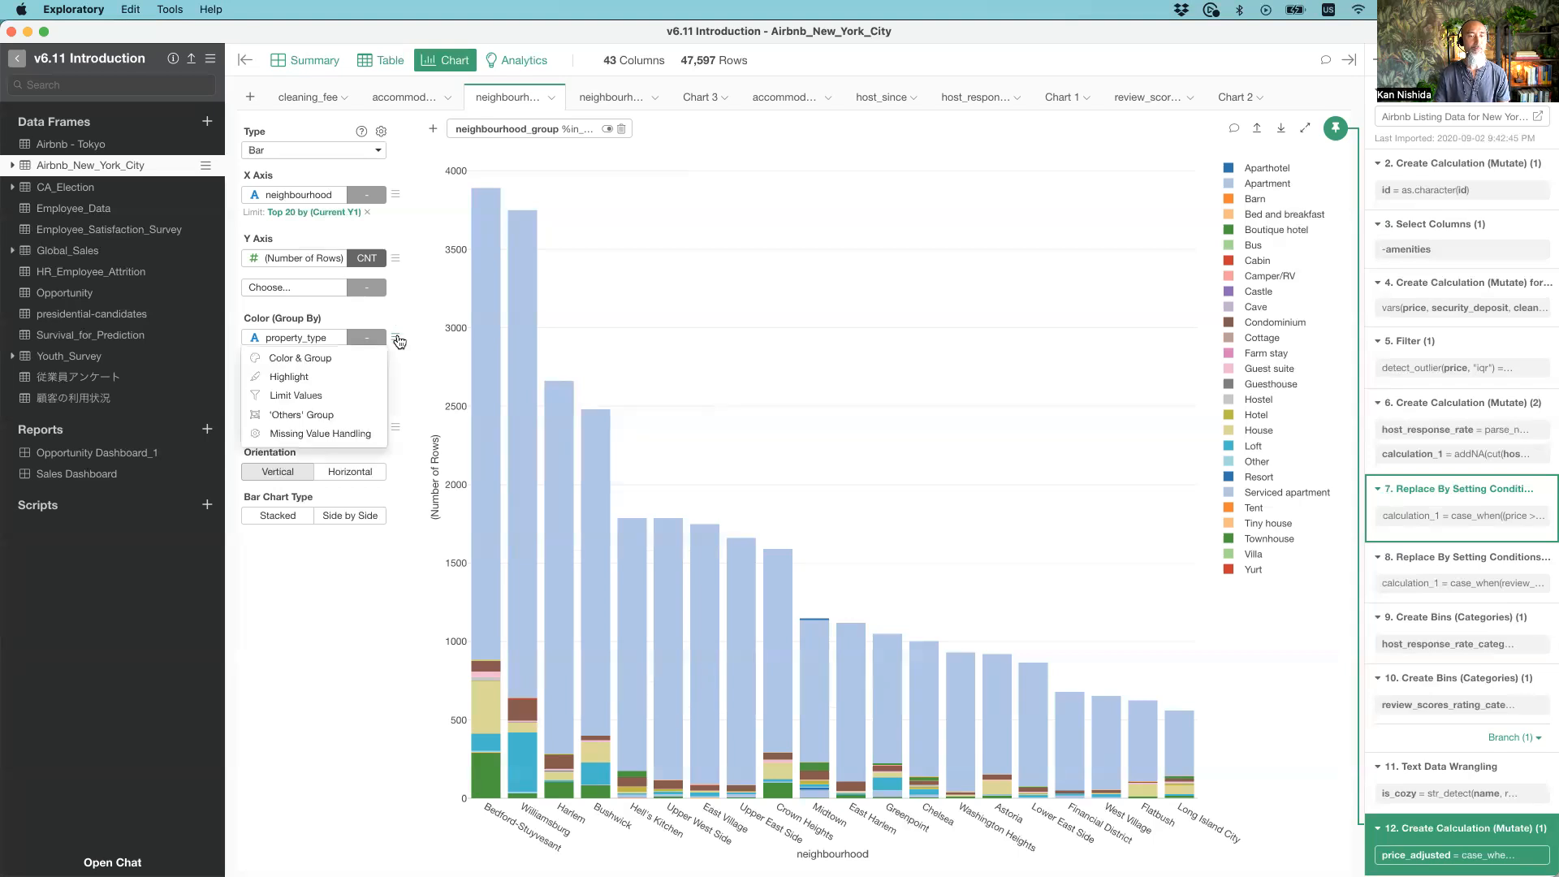
left_click(298, 360)
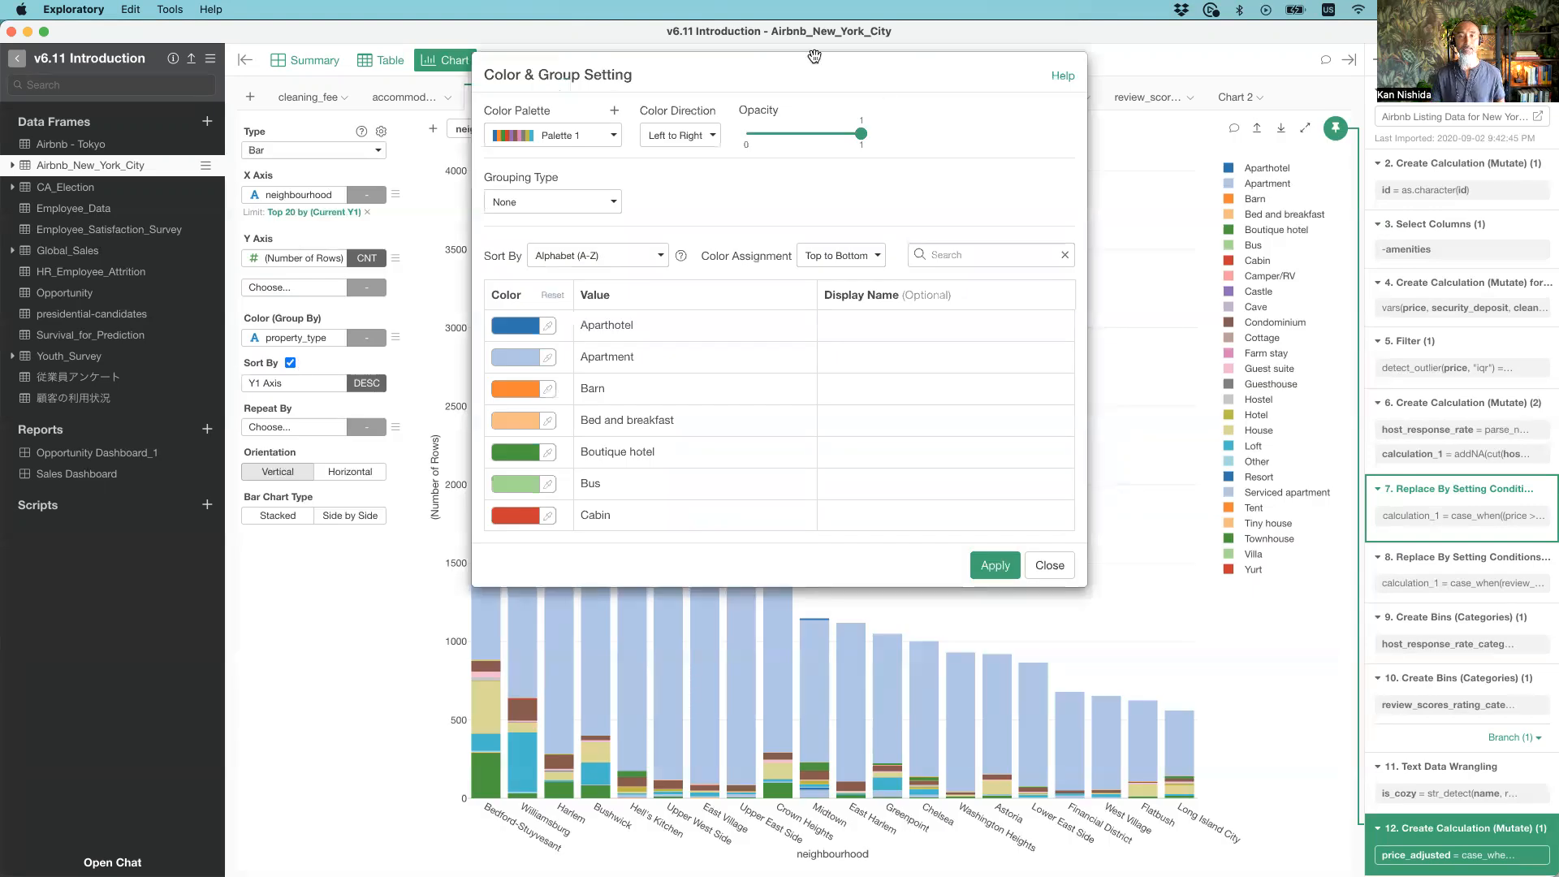
left_click_drag(745, 72, 753, 143)
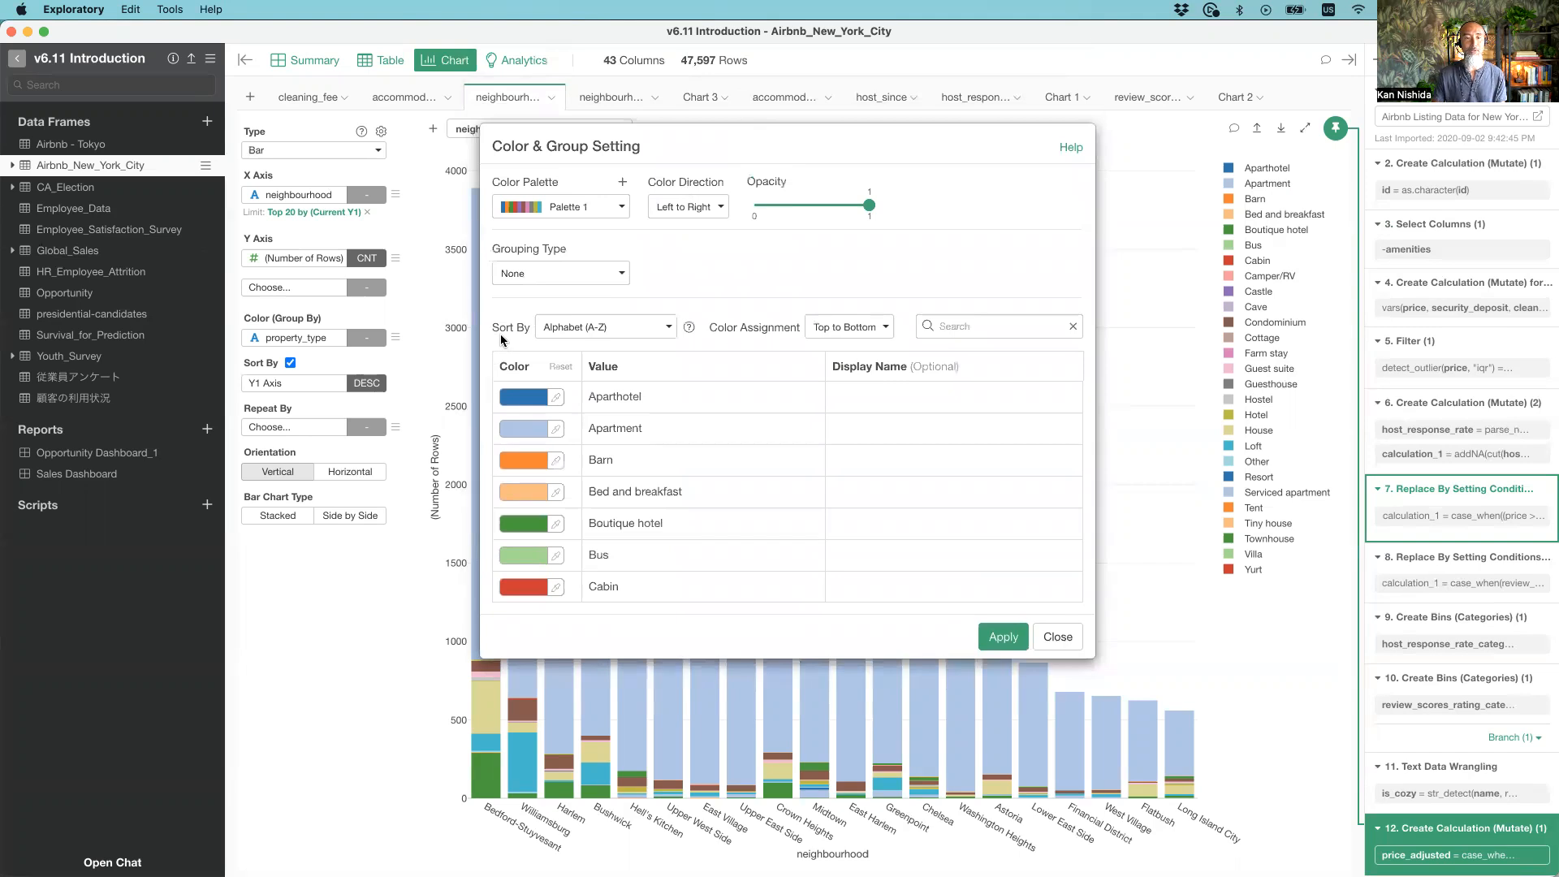
left_click(606, 334)
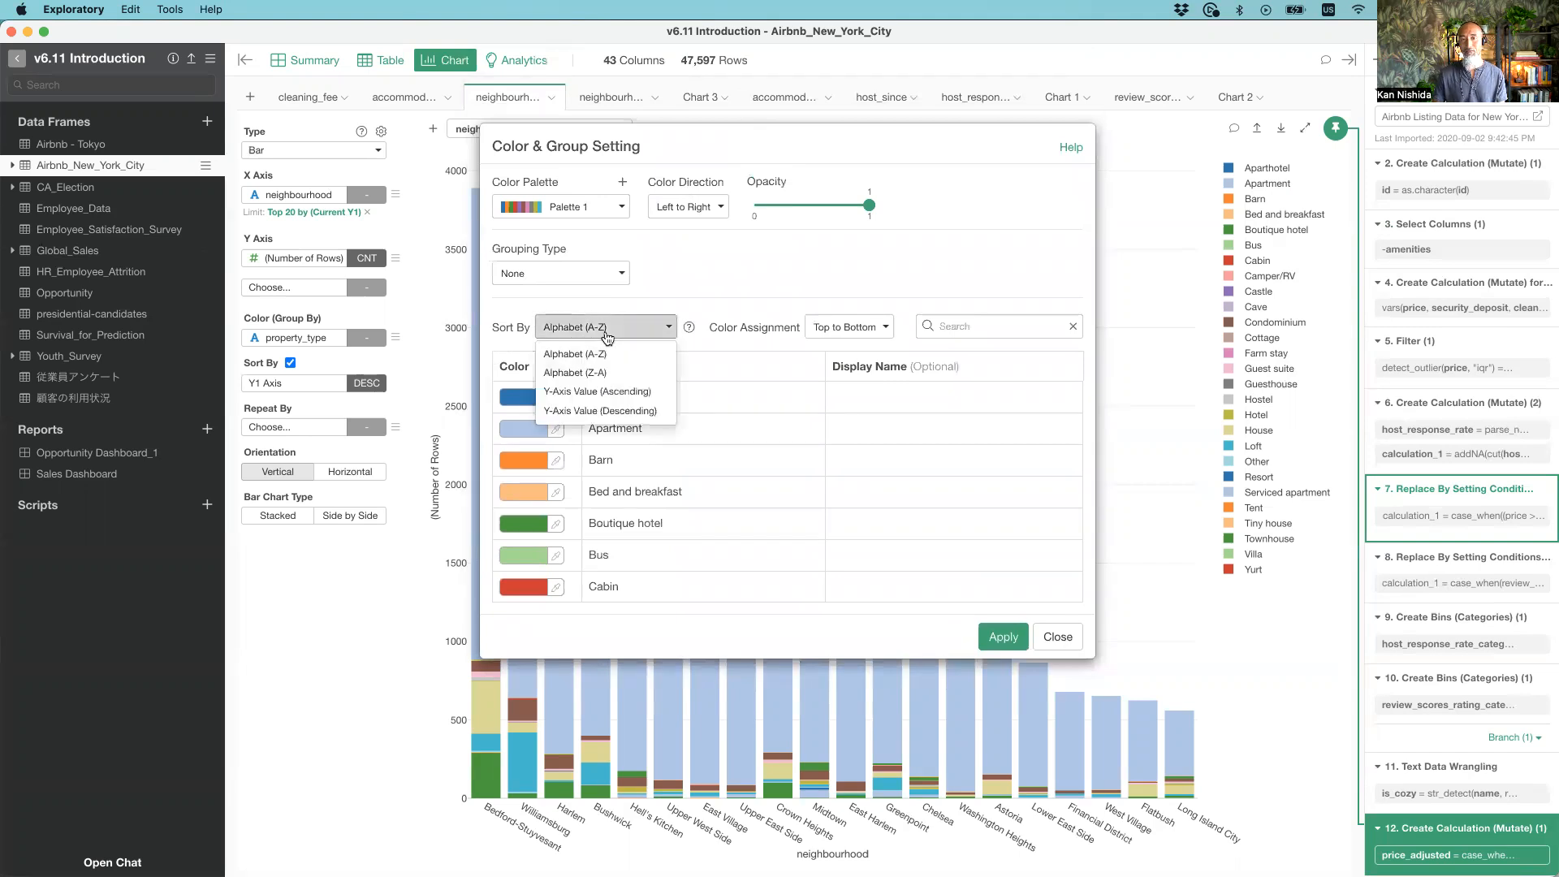
left_click(566, 392)
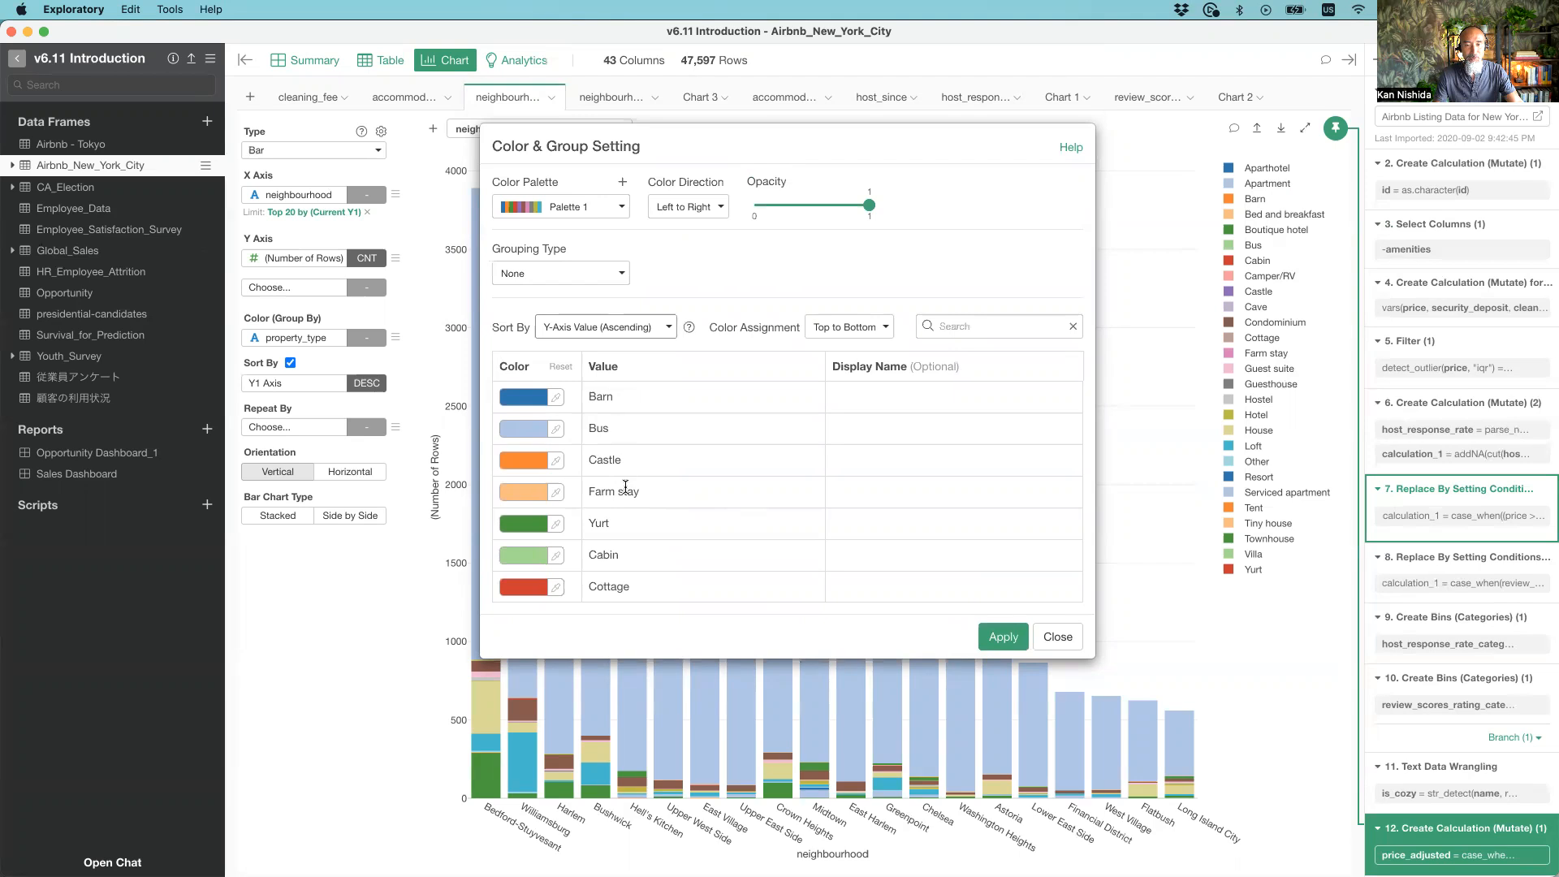
Review the sorted property types, set Color Assignment to Bottom to Top, apply it to the bar chart and close the settings
scroll(632, 553, "down", 3)
scroll(632, 552, "down", 2)
scroll(629, 556, "up", 5)
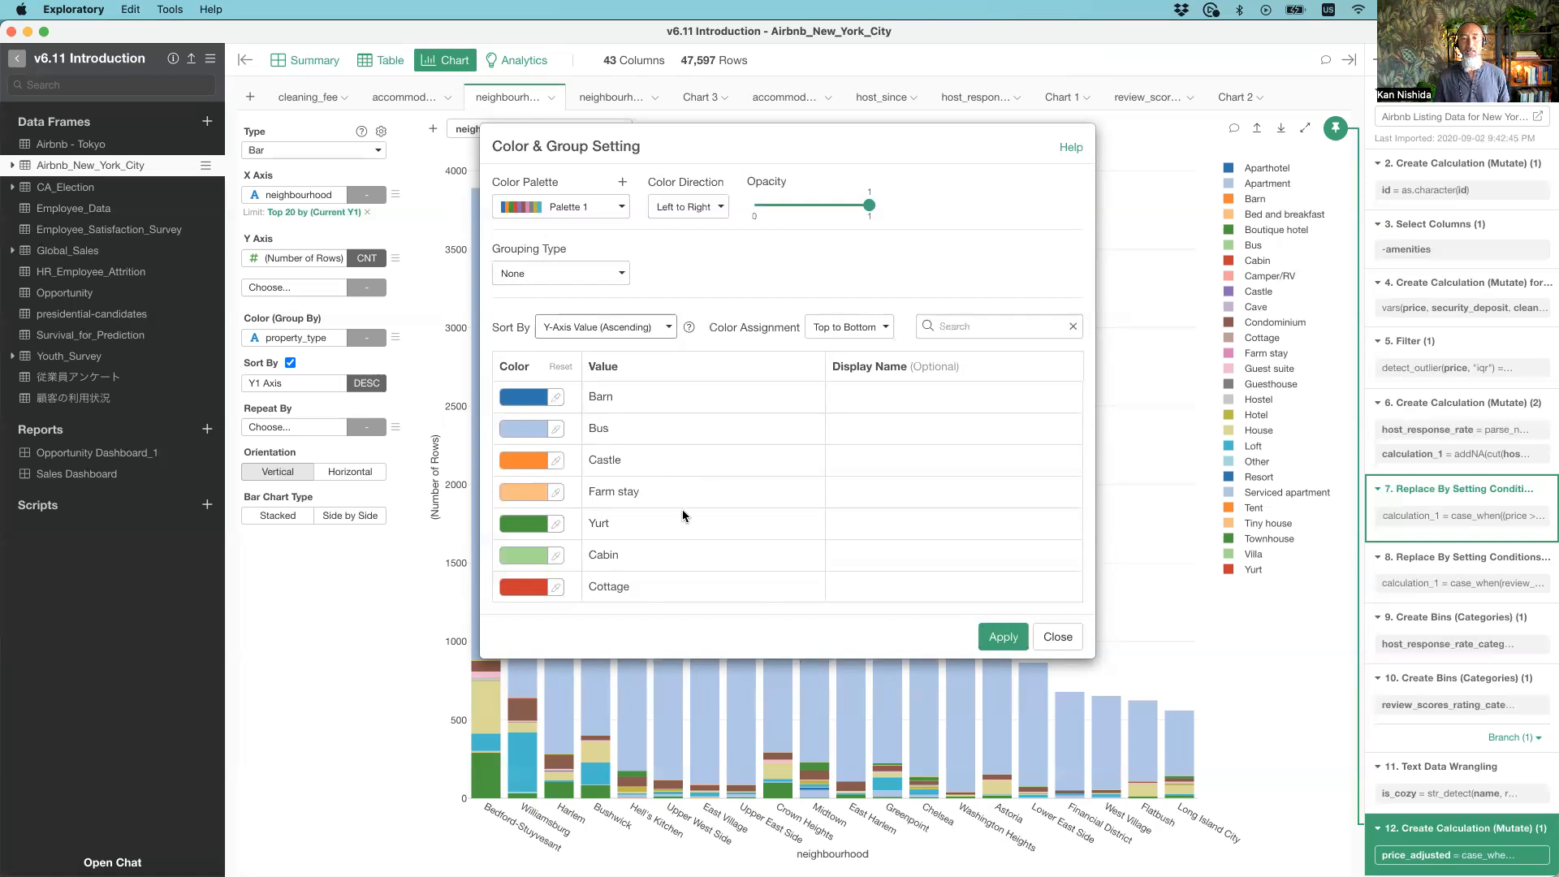
scroll(640, 403, "down", 10)
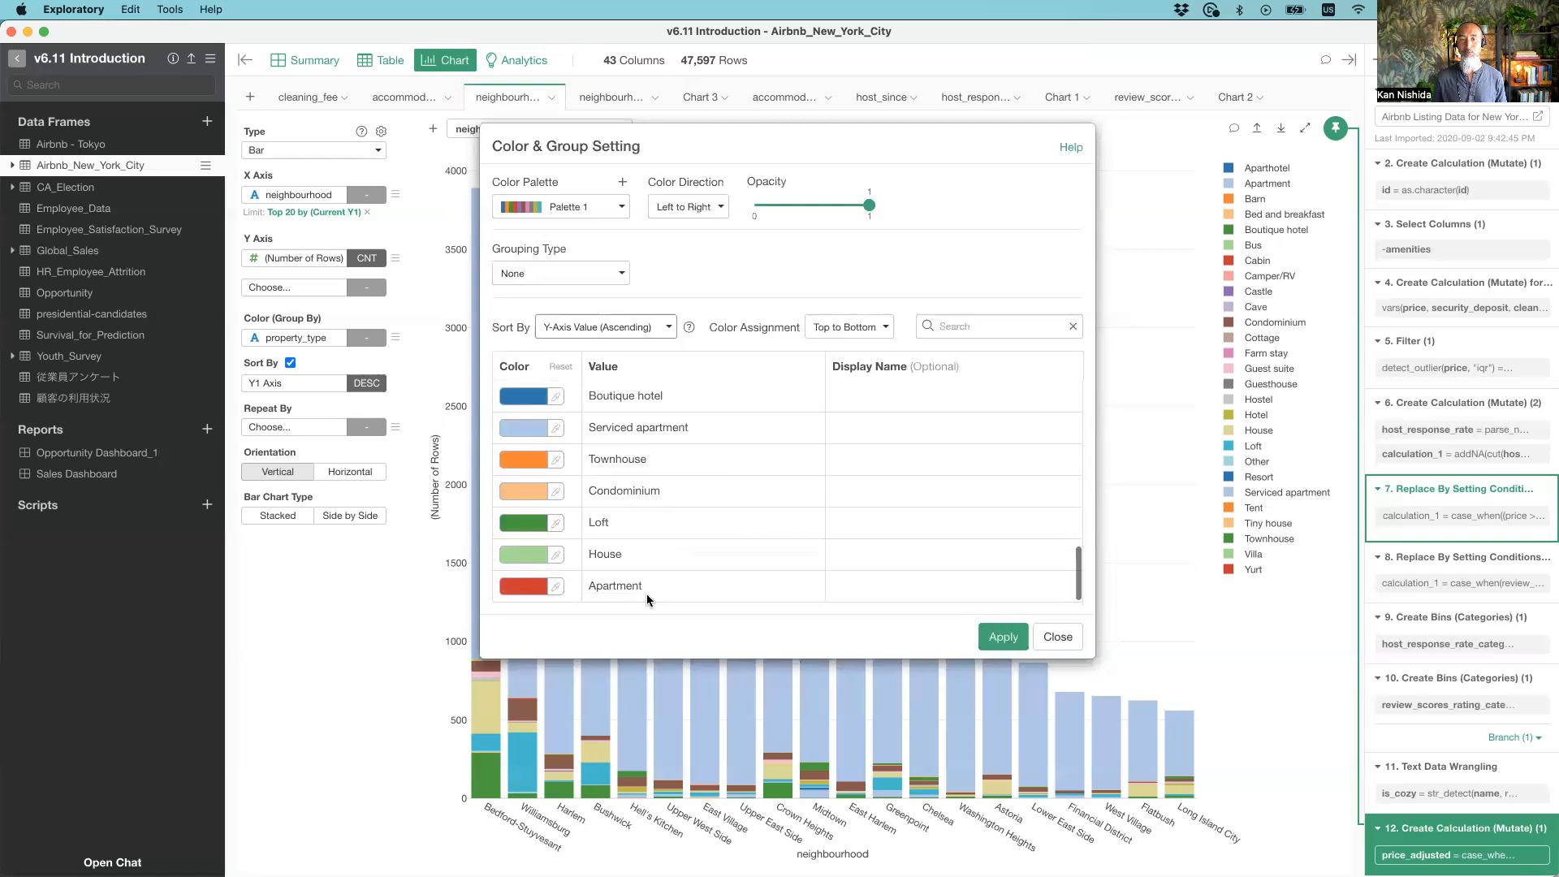
scroll(709, 458, "up", 10)
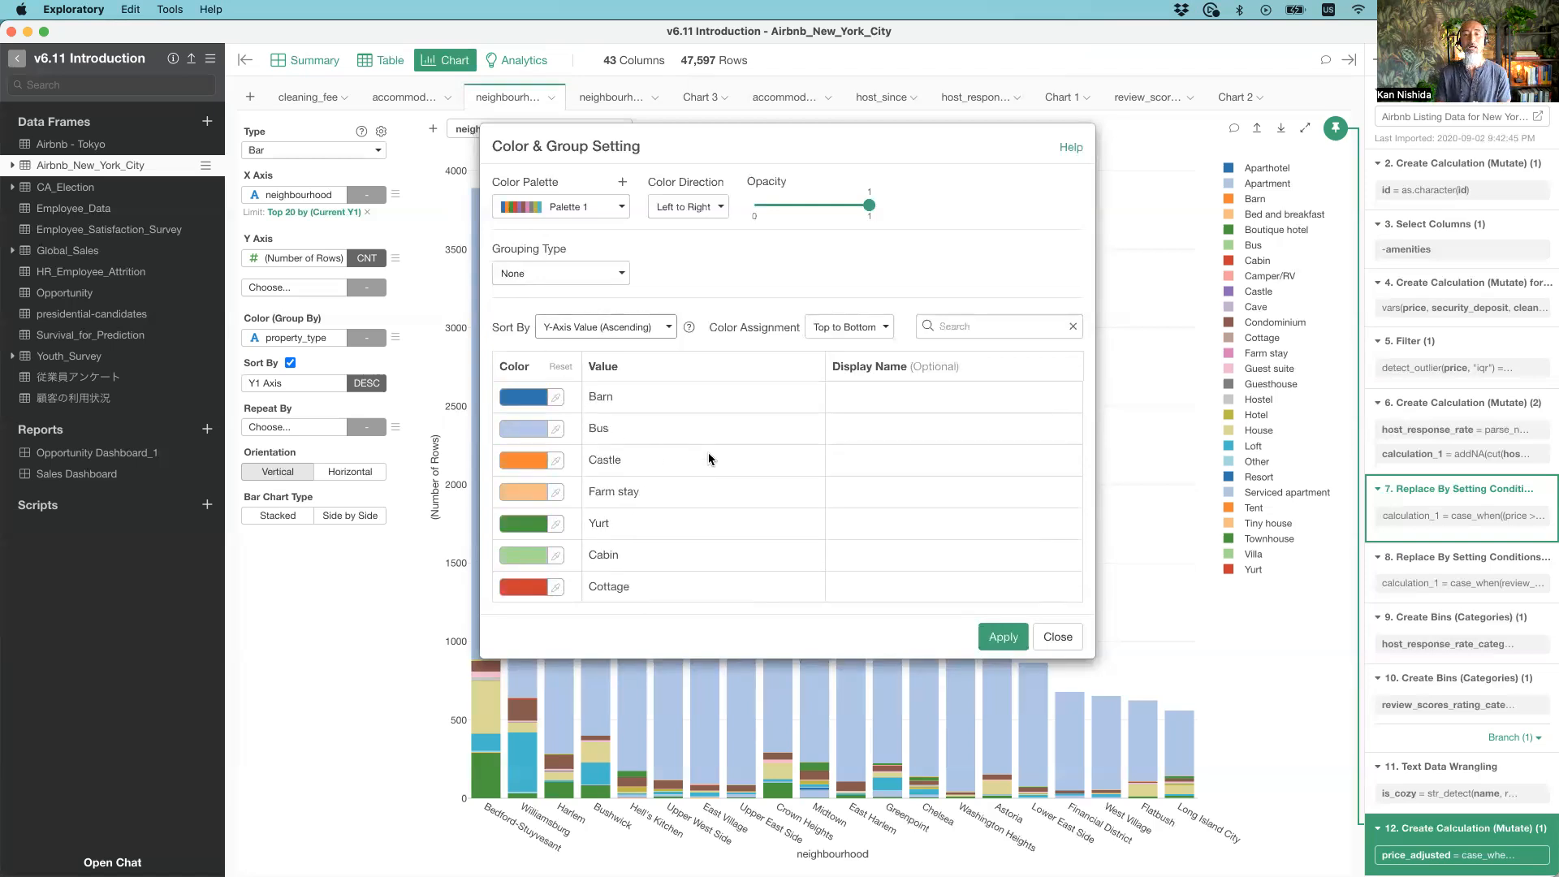
scroll(708, 451, "down", 10)
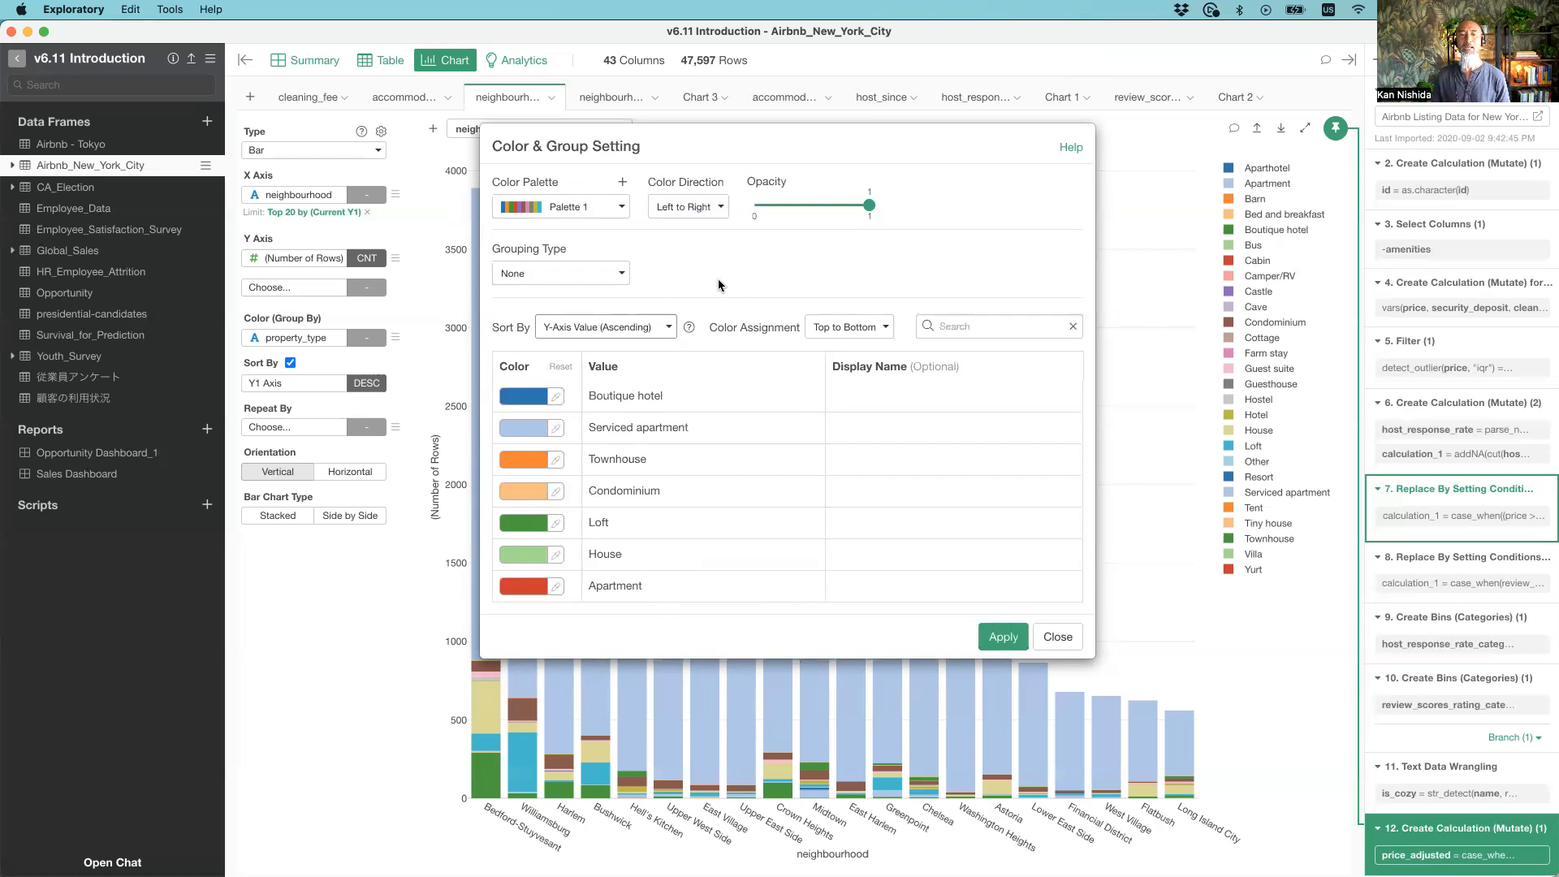
left_click(851, 343)
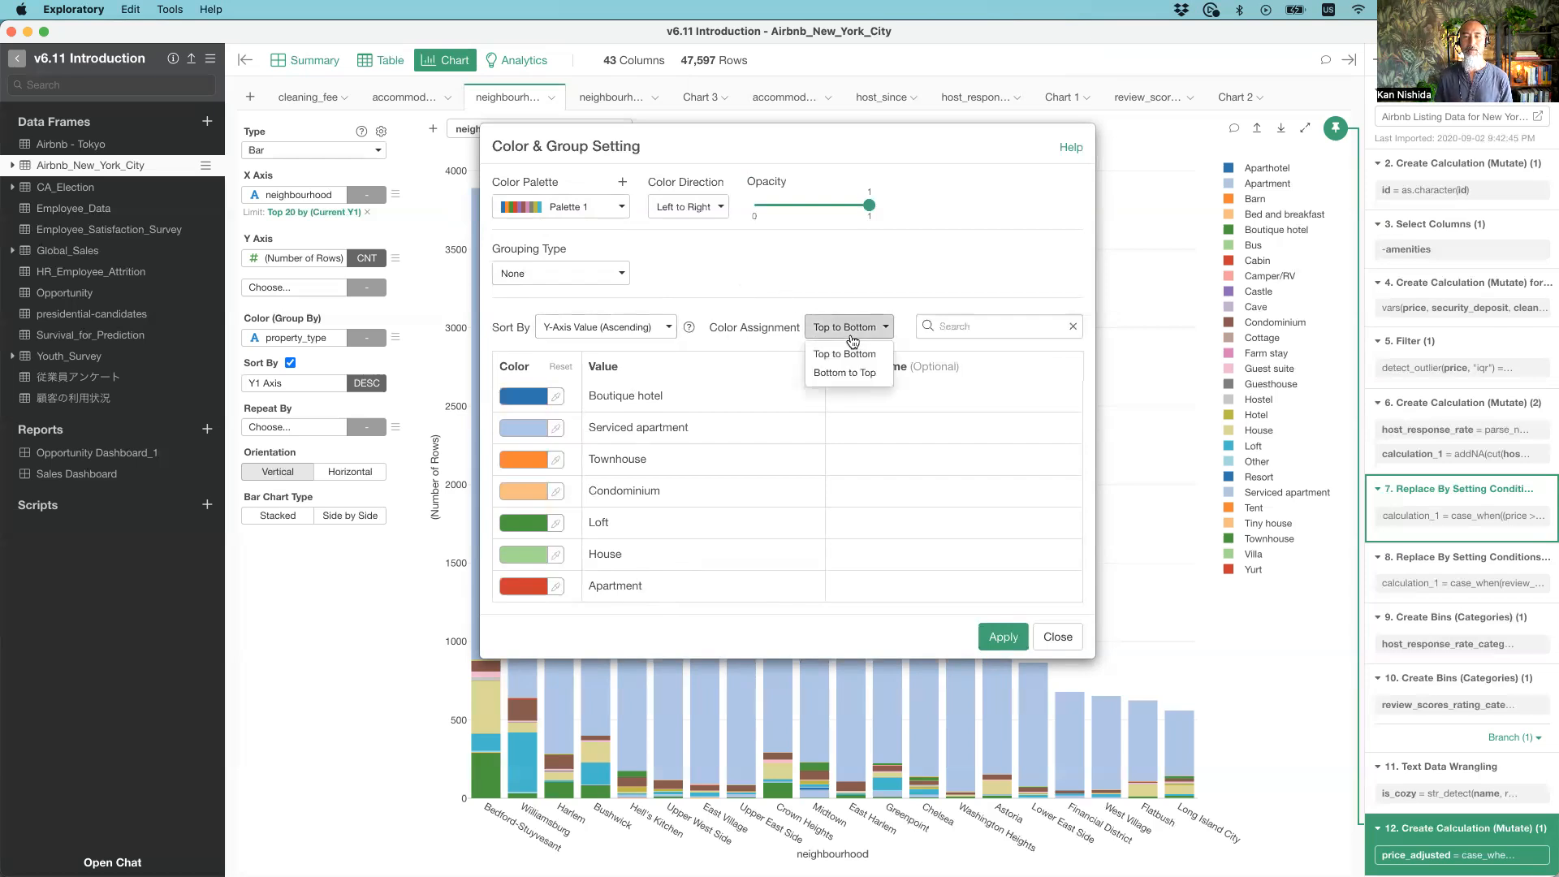
left_click(842, 378)
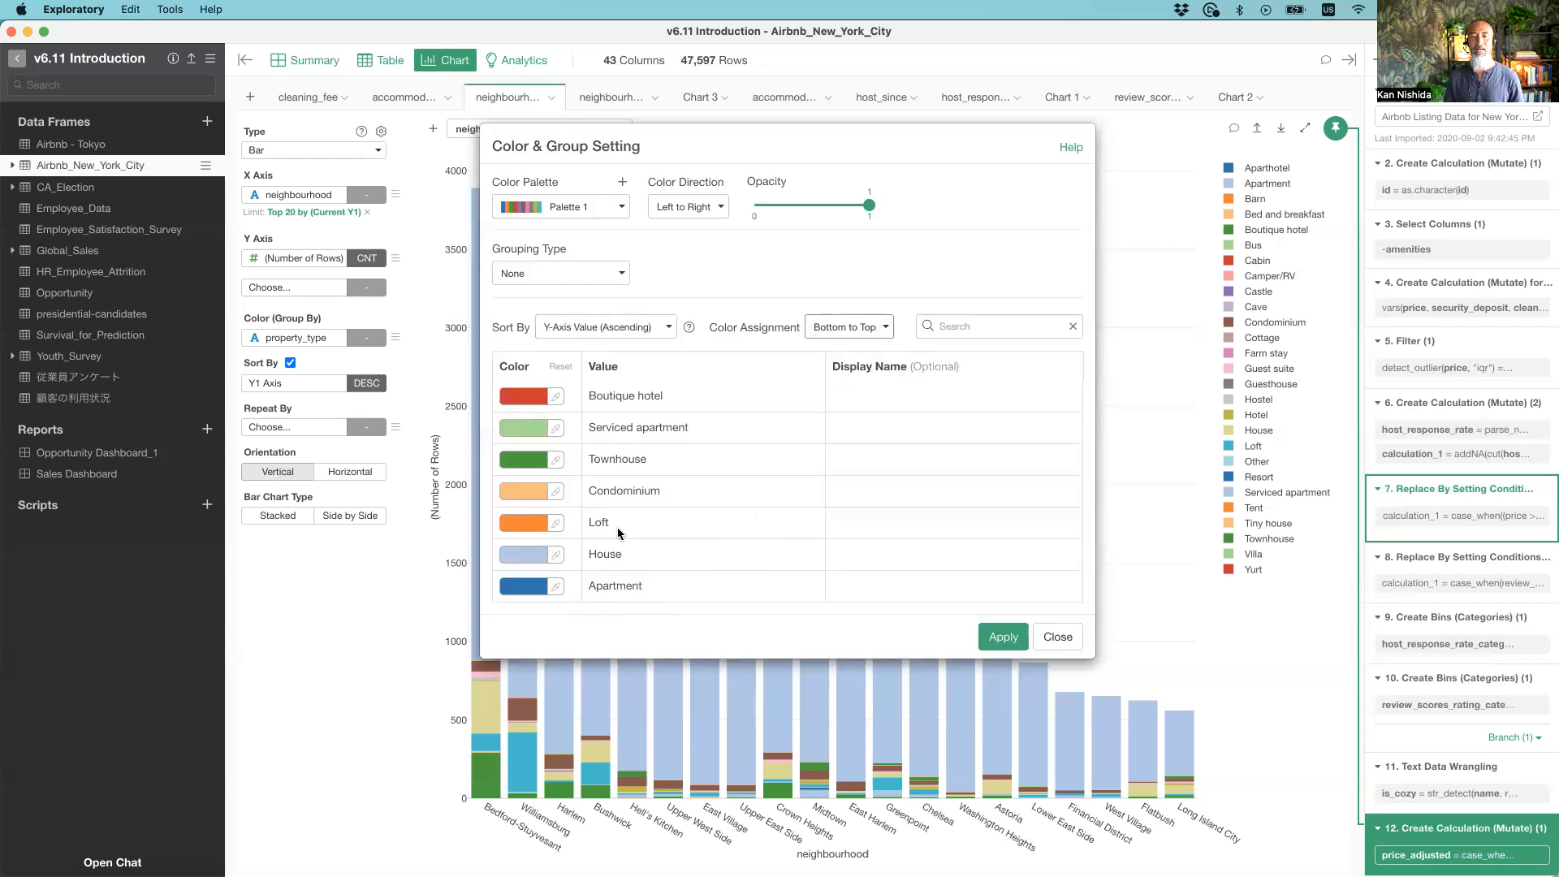
left_click(1008, 637)
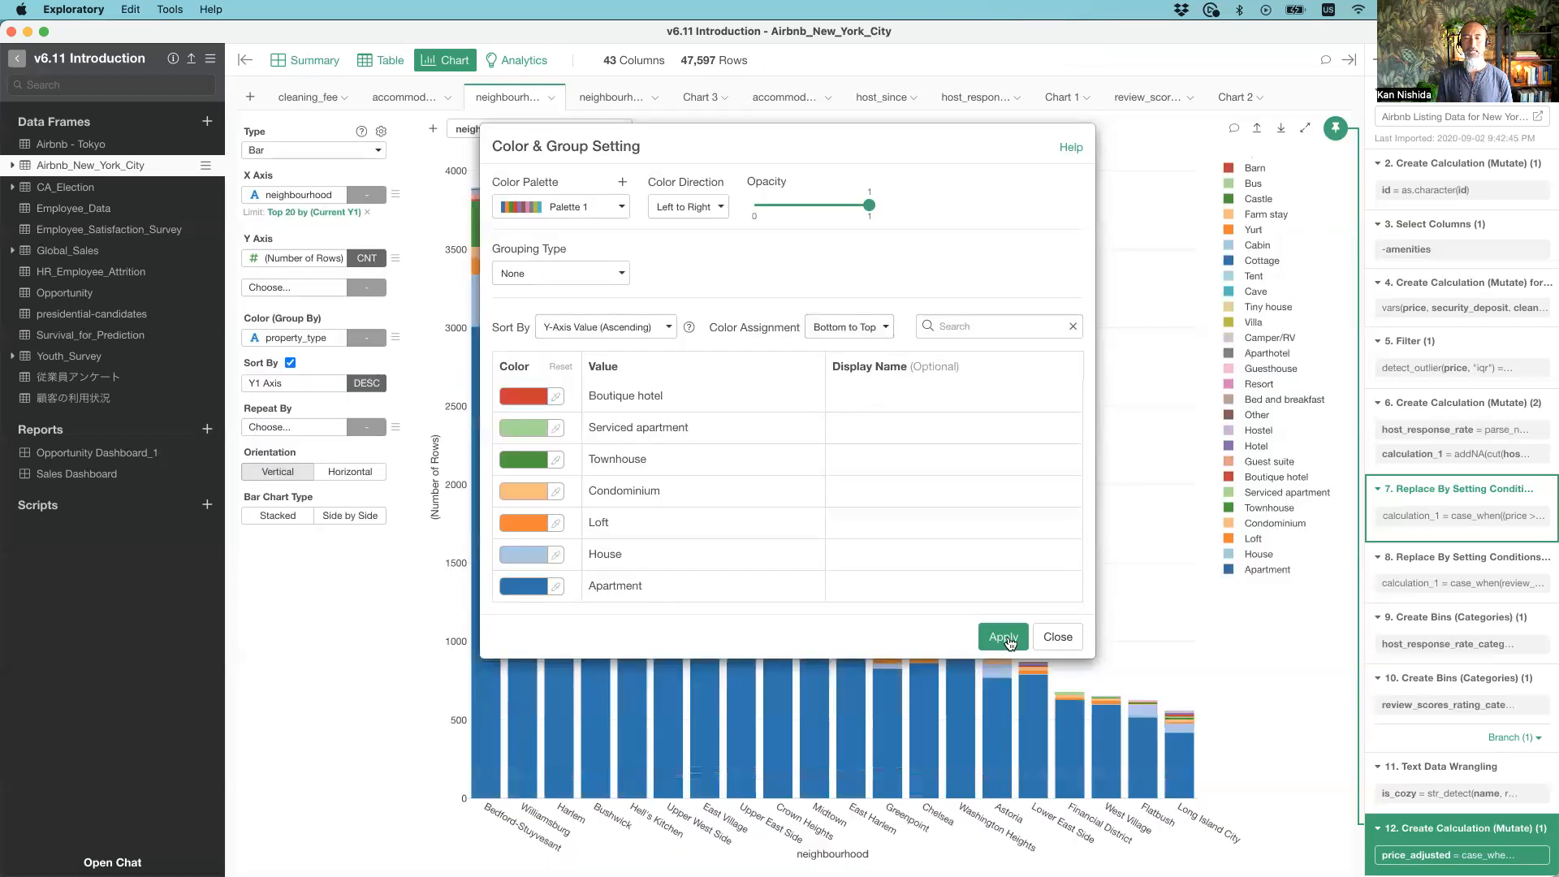
left_click_drag(832, 146, 923, 121)
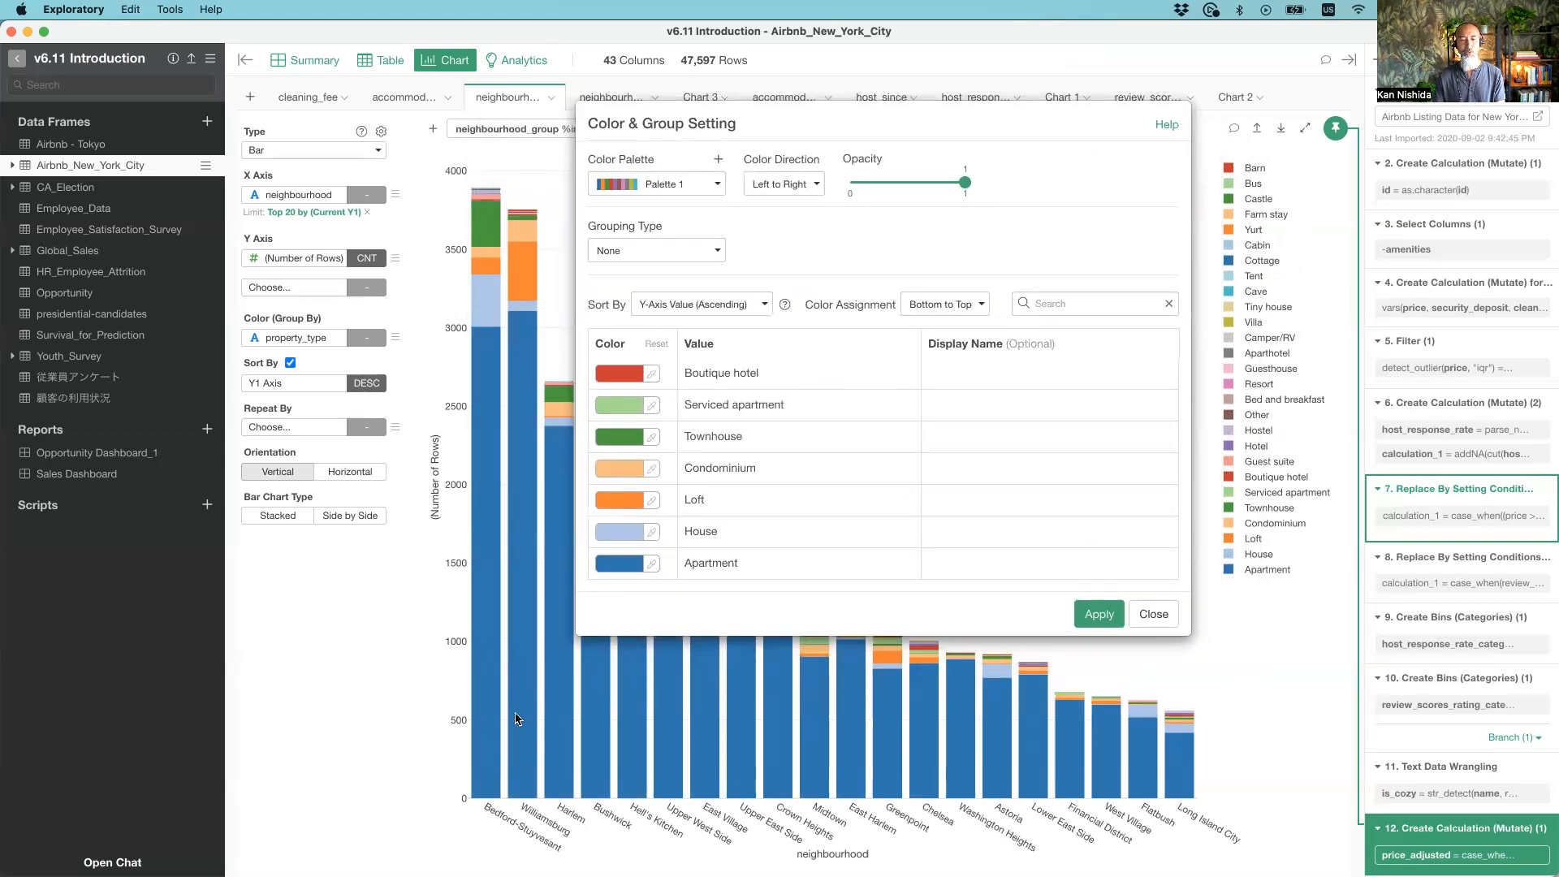
left_click(1168, 615)
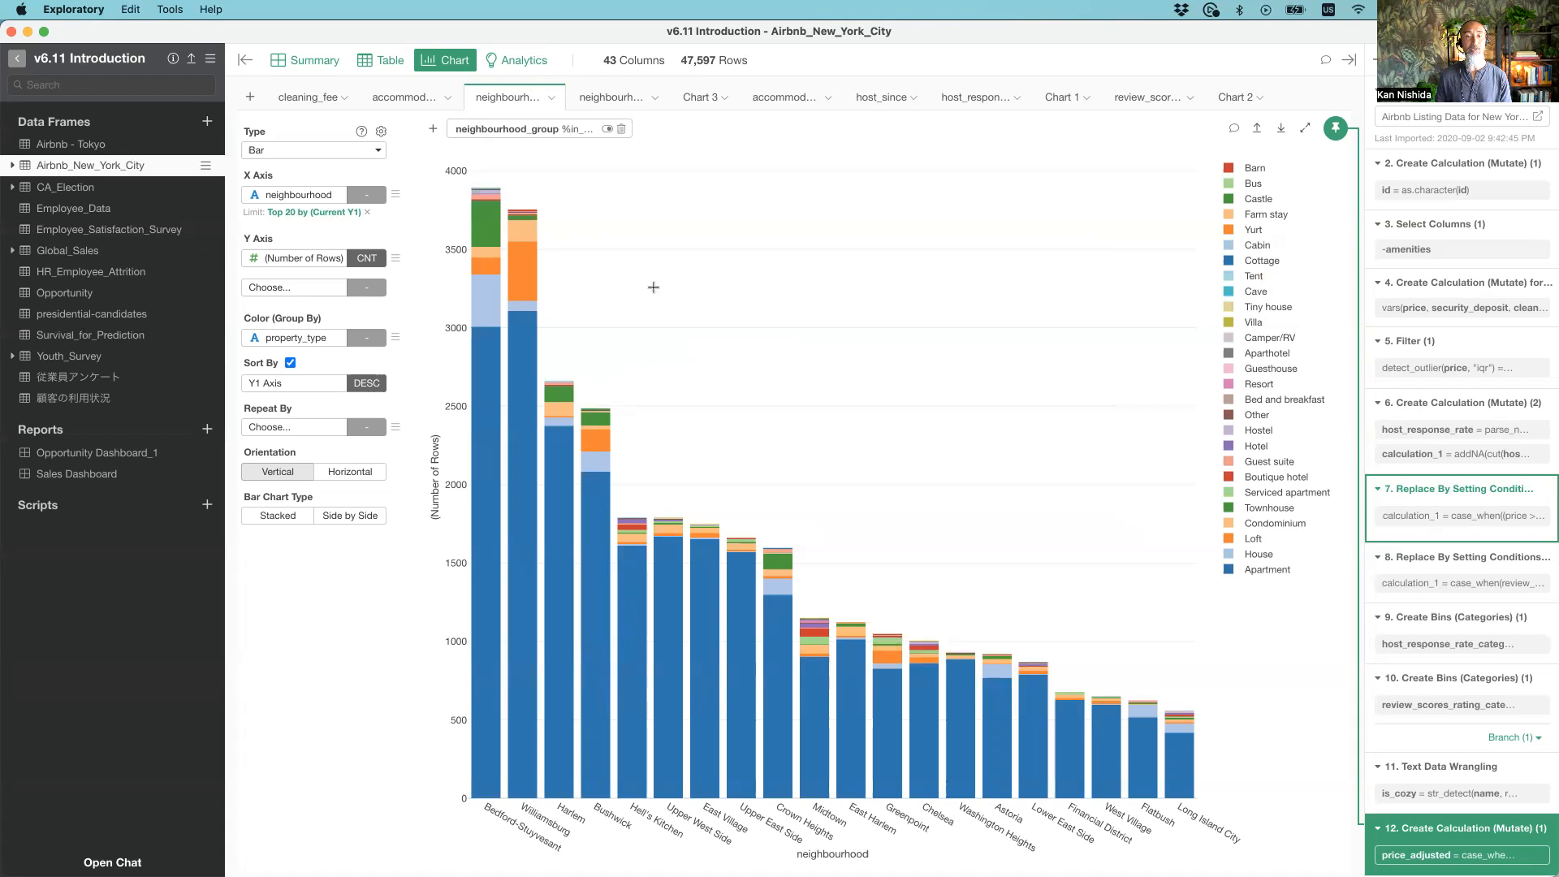
Open the Chart 3 ring chart and inspect its neighbourhood segments, including Bedford-Stuyvesant
left_click(696, 97)
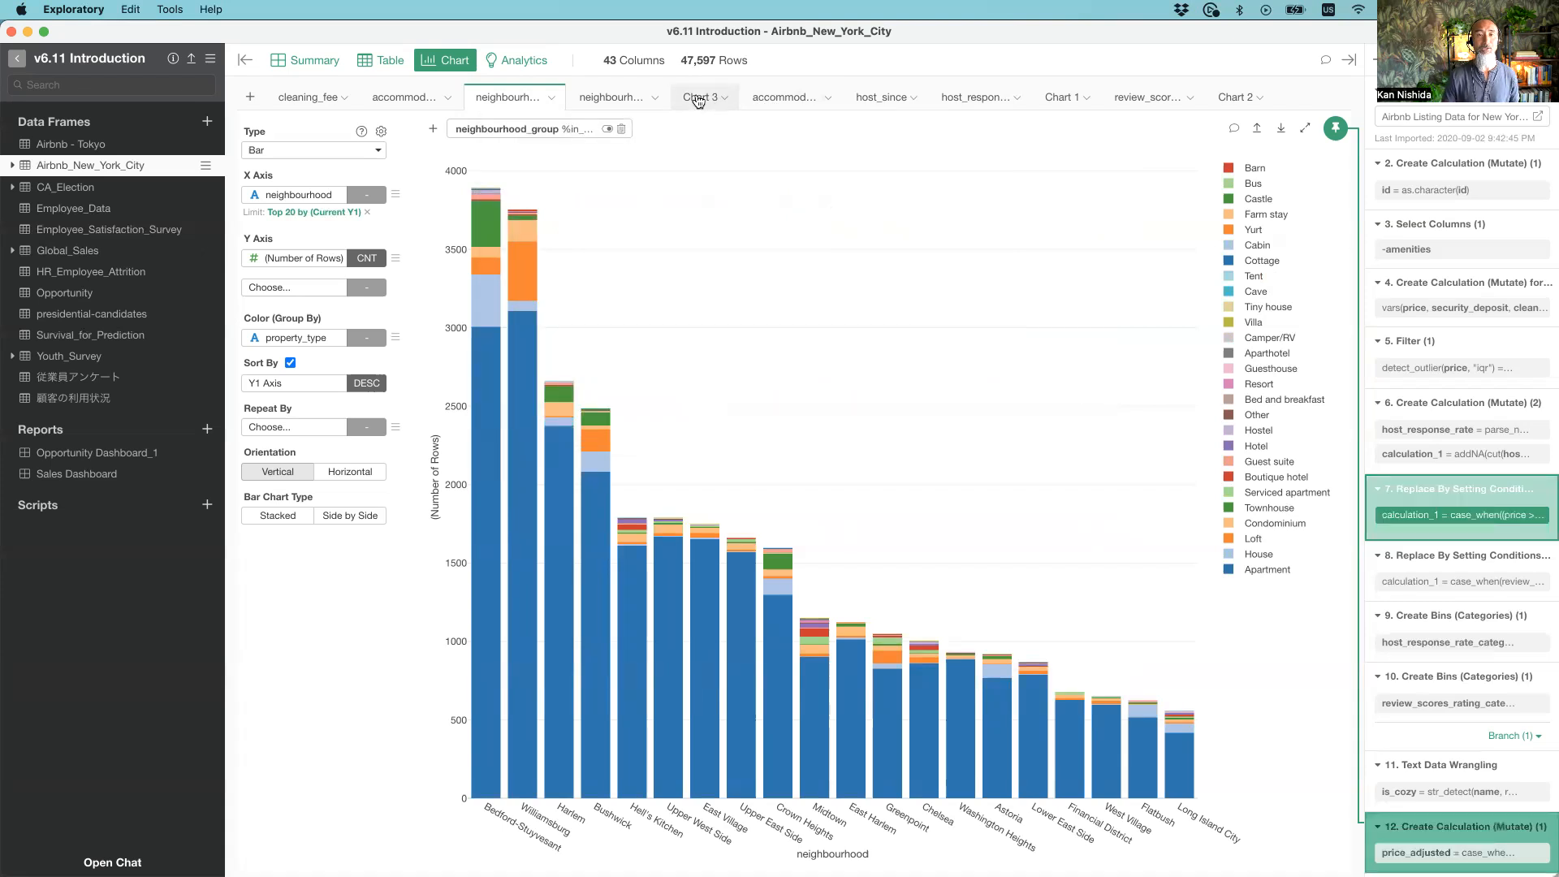
mouse_move(910, 224)
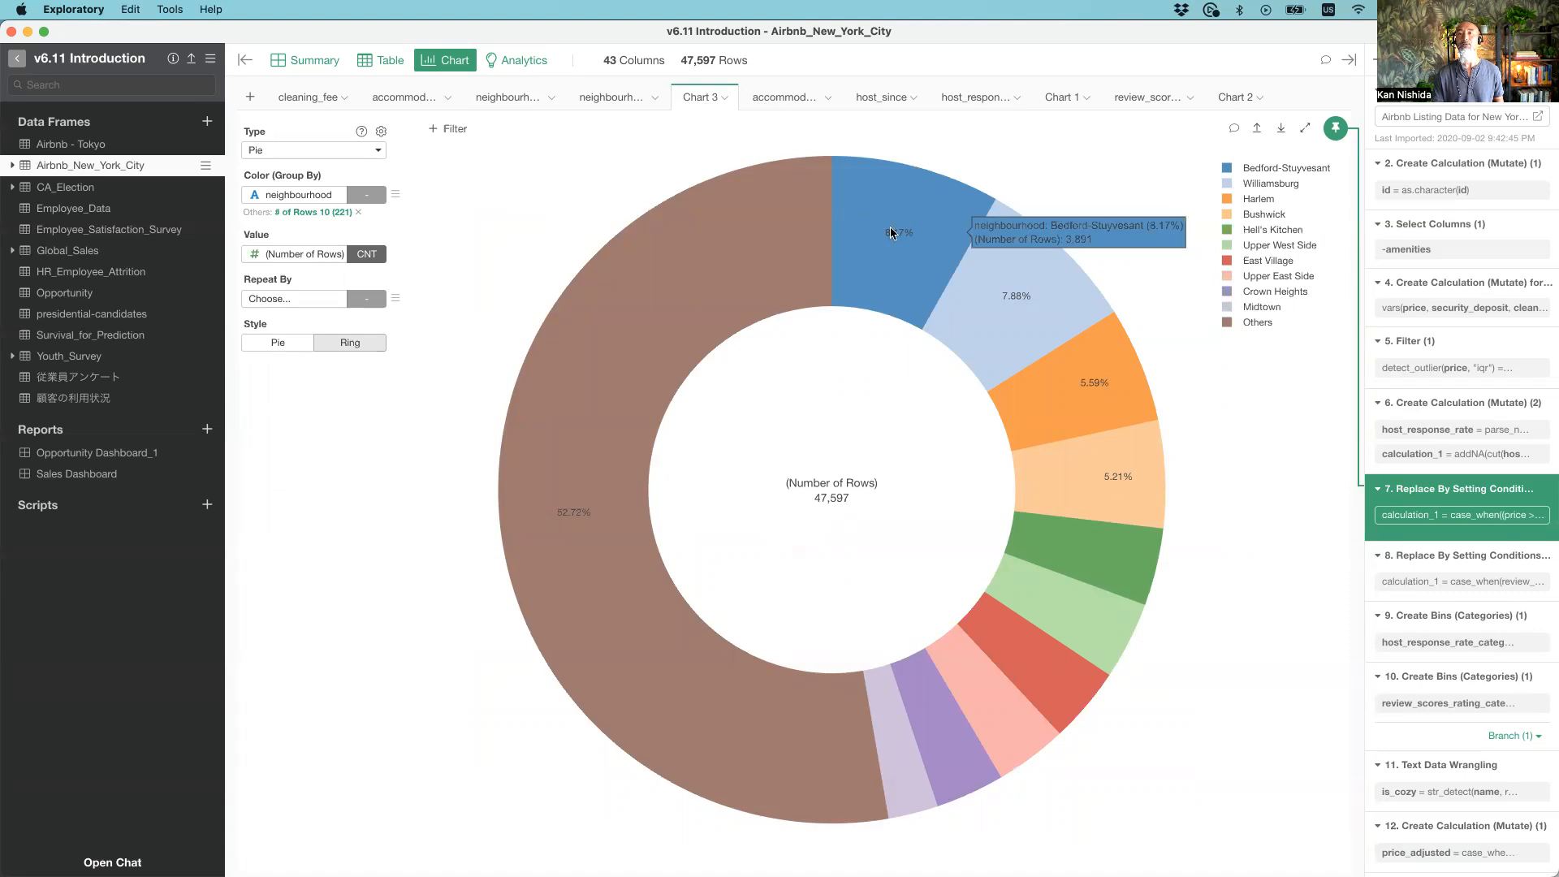
mouse_move(1021, 343)
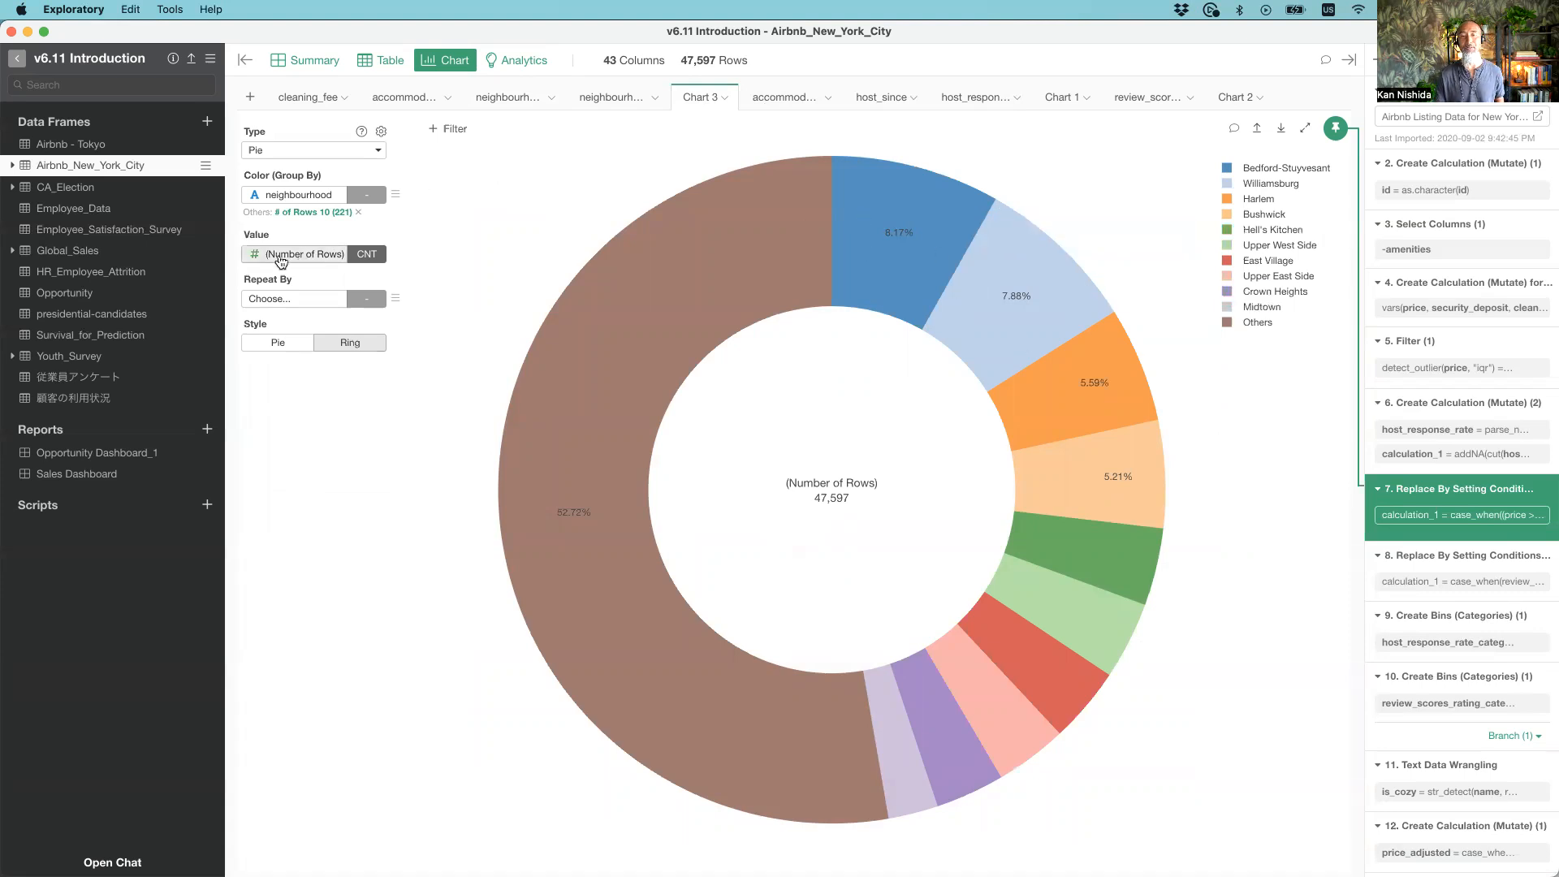
mouse_move(1019, 256)
mouse_move(968, 252)
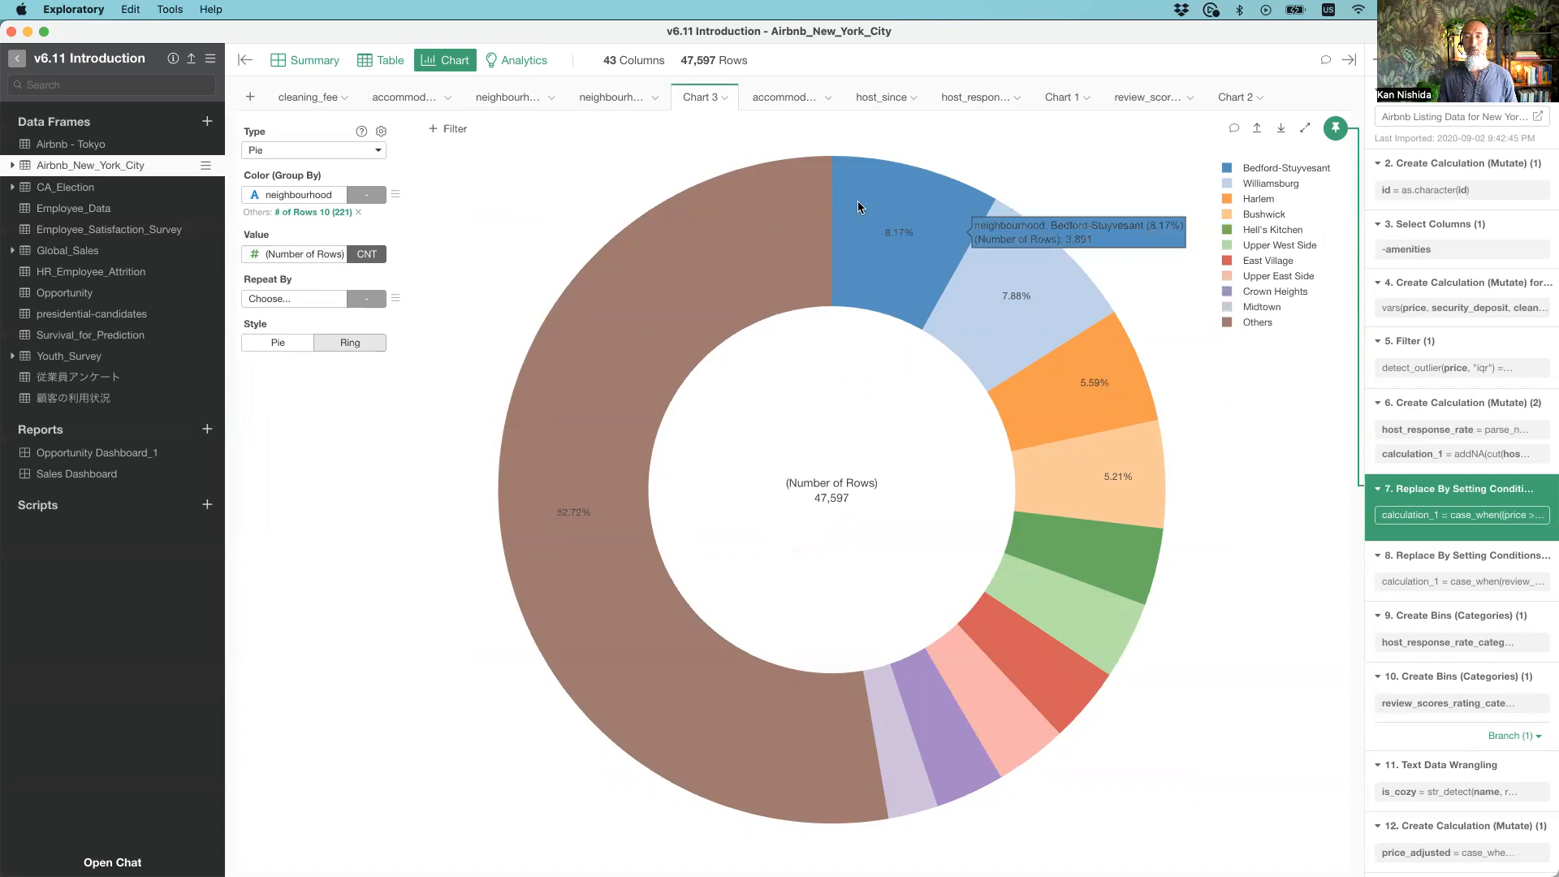
mouse_move(893, 691)
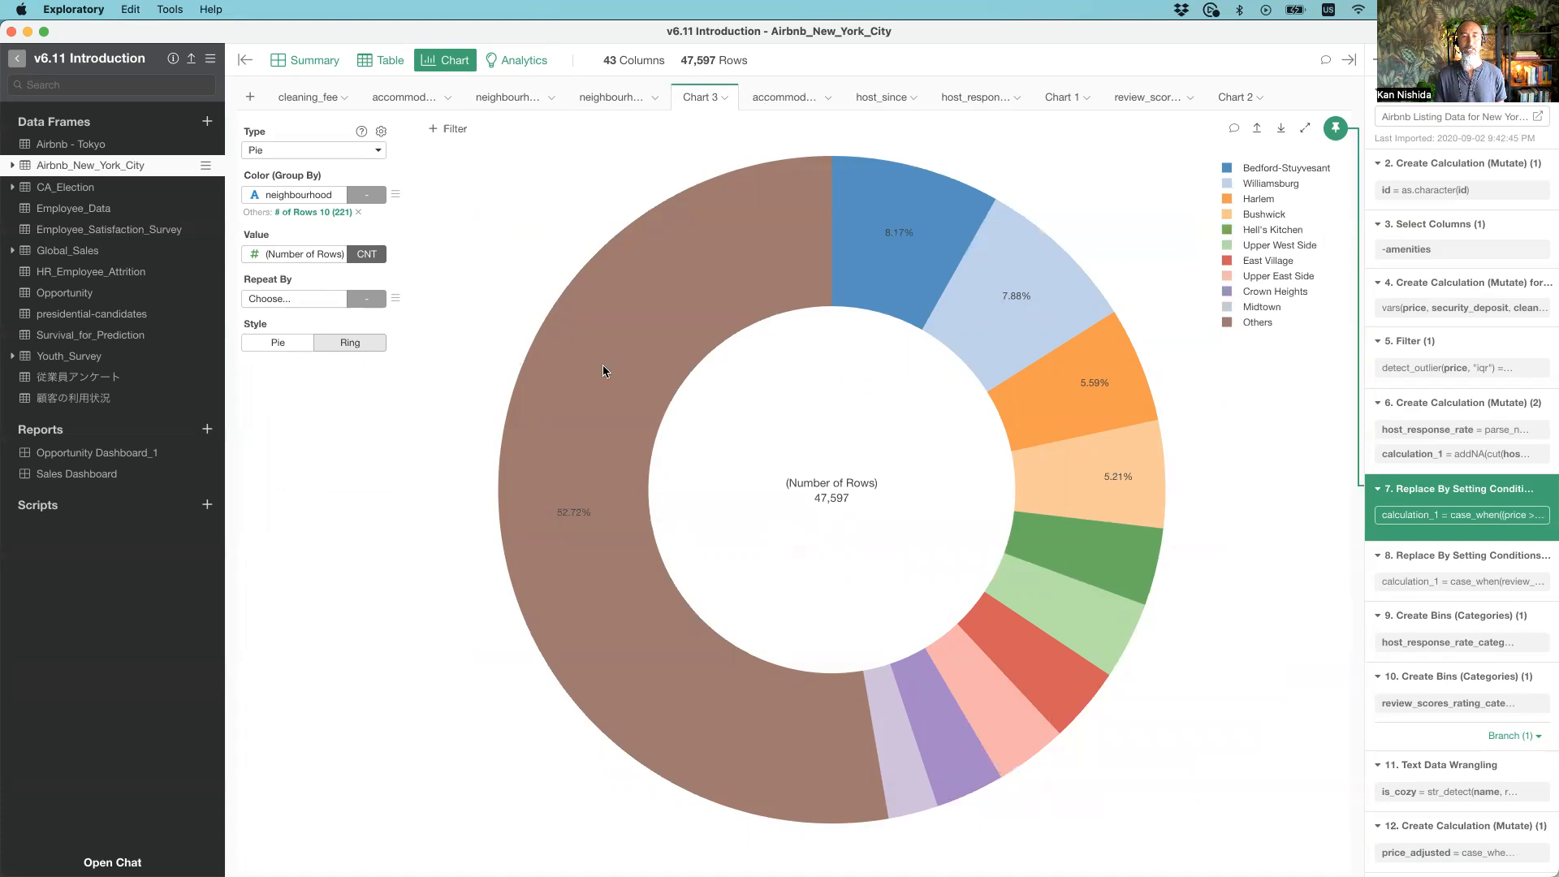
Review the neighbourhood 'Others' group settings, remove that group from the ring chart and add all the values anyway
left_click(298, 213)
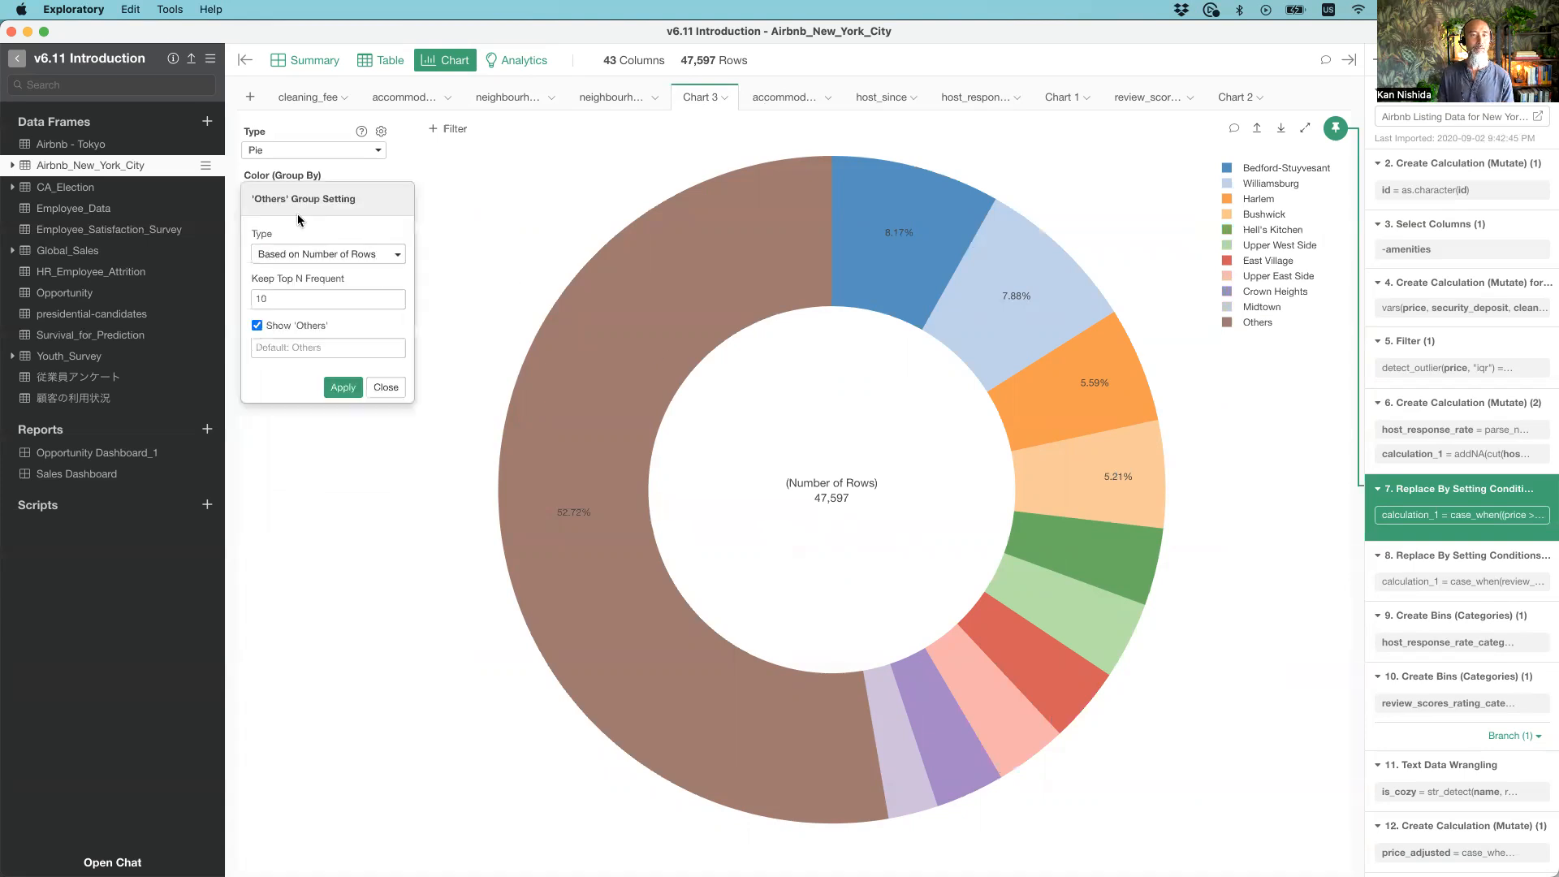
left_click(385, 390)
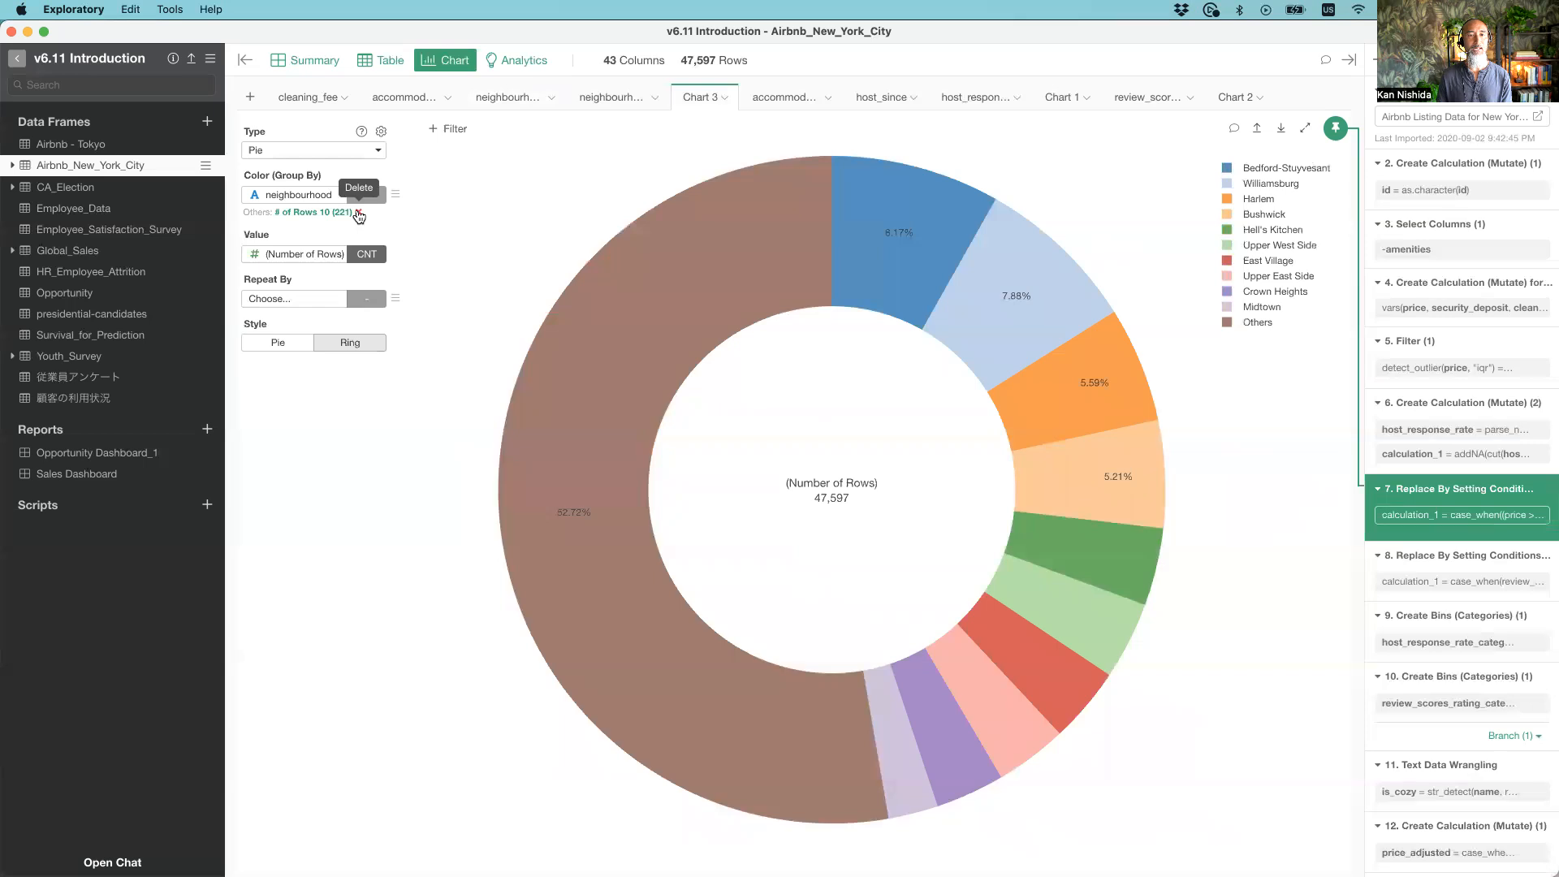
left_click(358, 214)
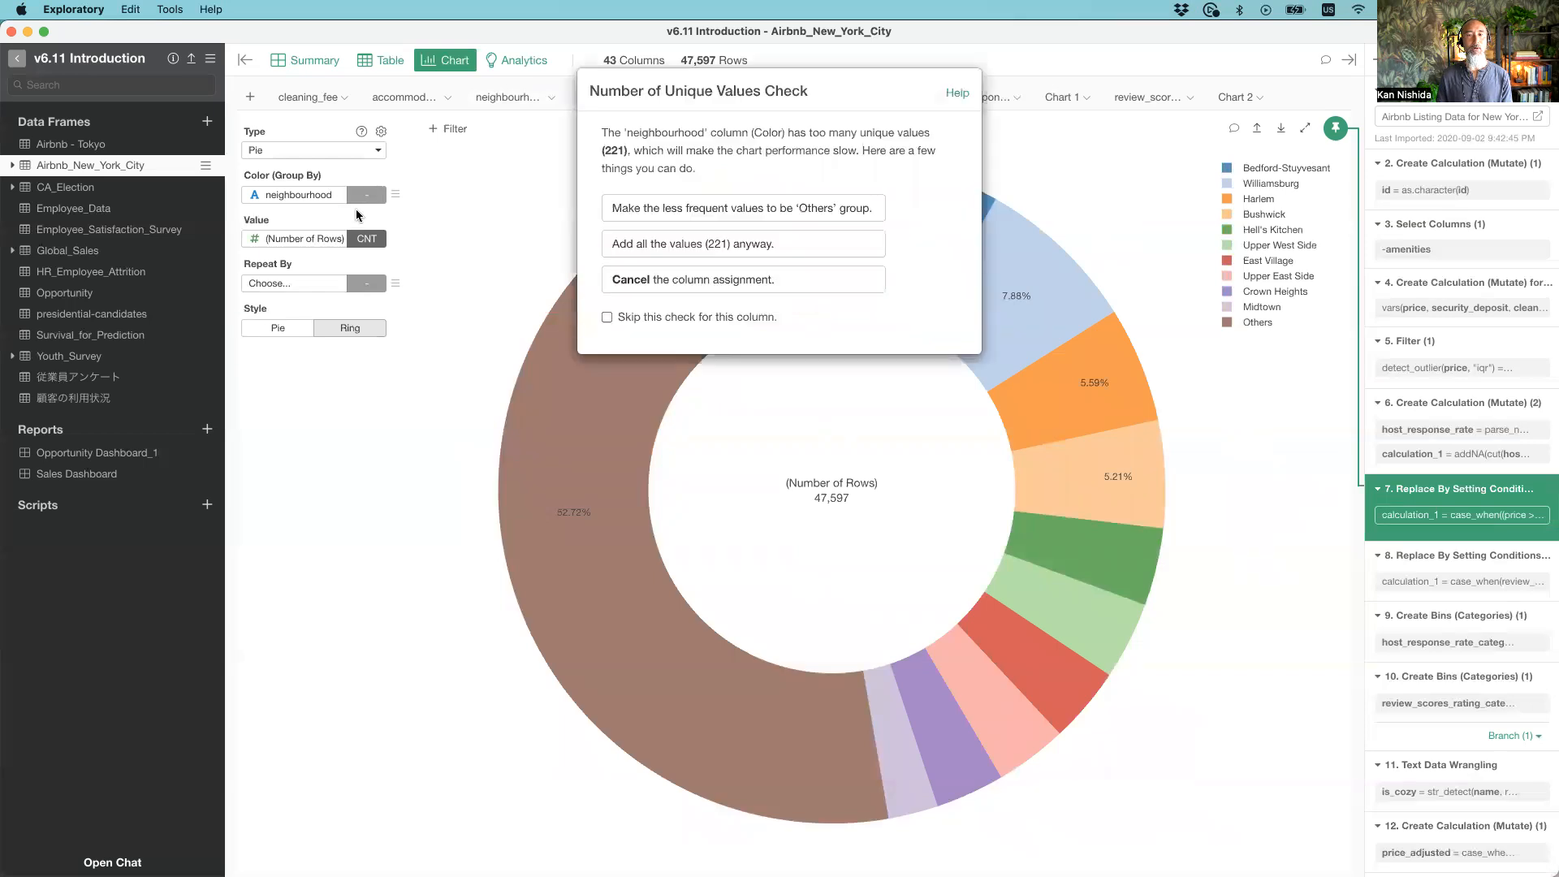
left_click(653, 244)
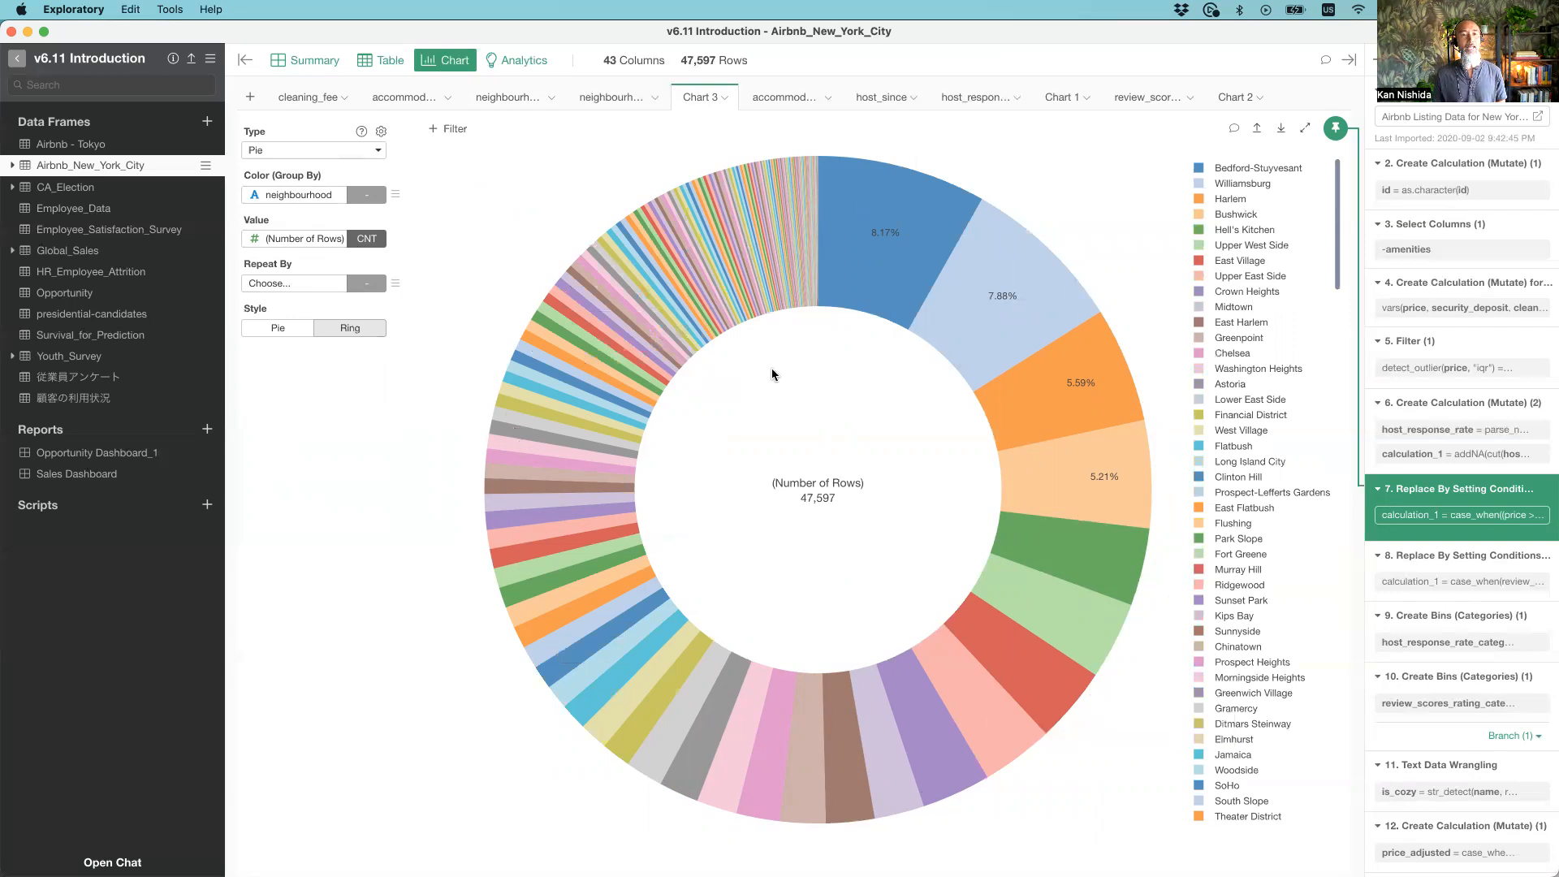
Apply an 'Others' group to neighbourhood based on number of rows, keeping the top 10 most frequent values, and close the settings
left_click(398, 194)
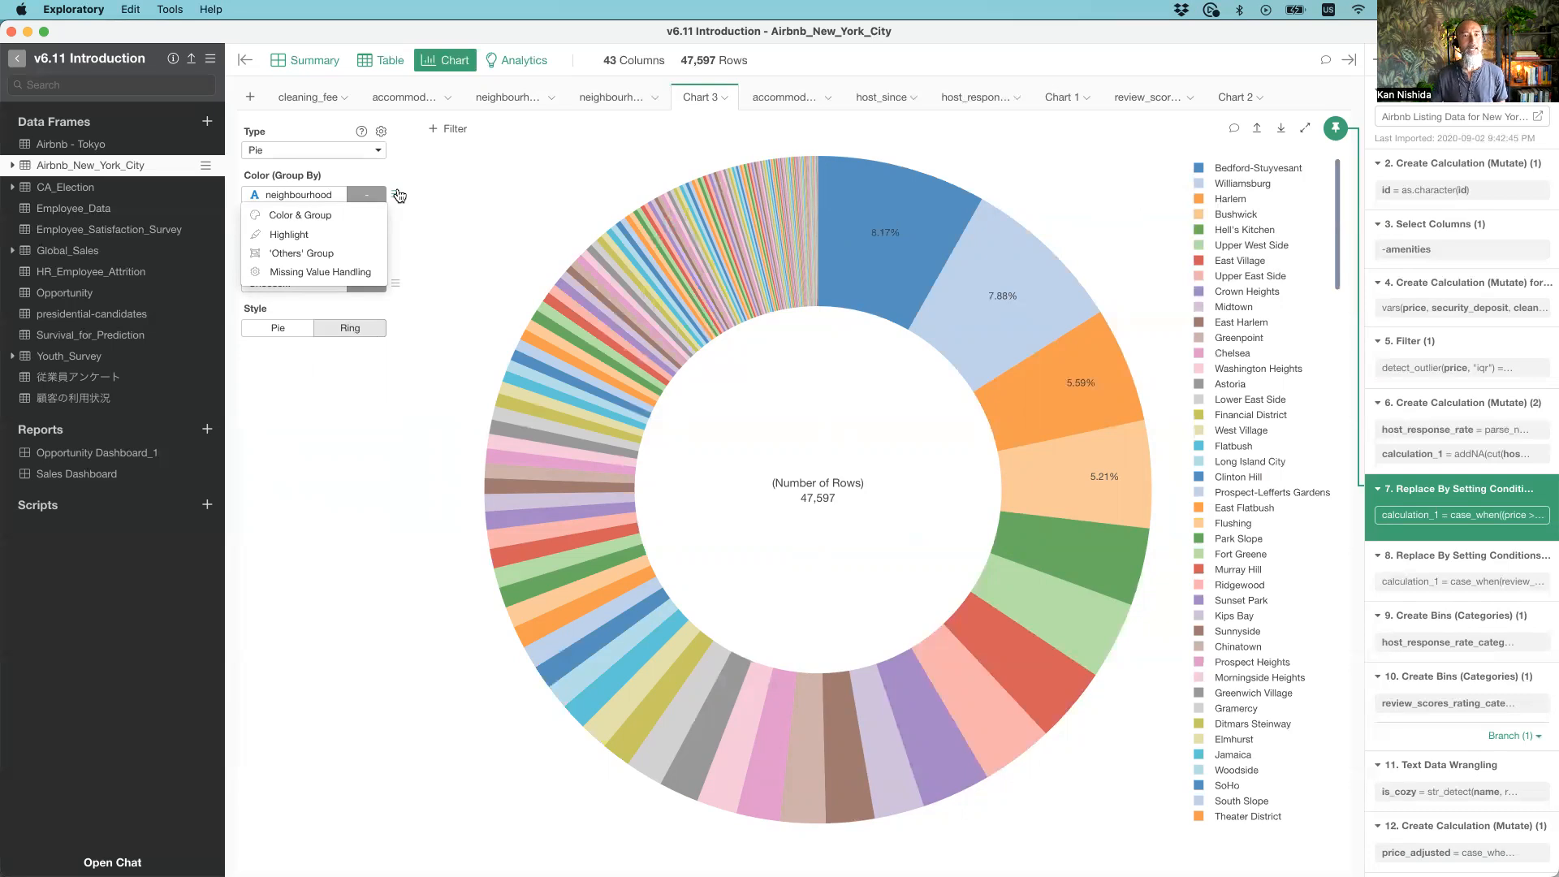
left_click(291, 260)
left_click(294, 254)
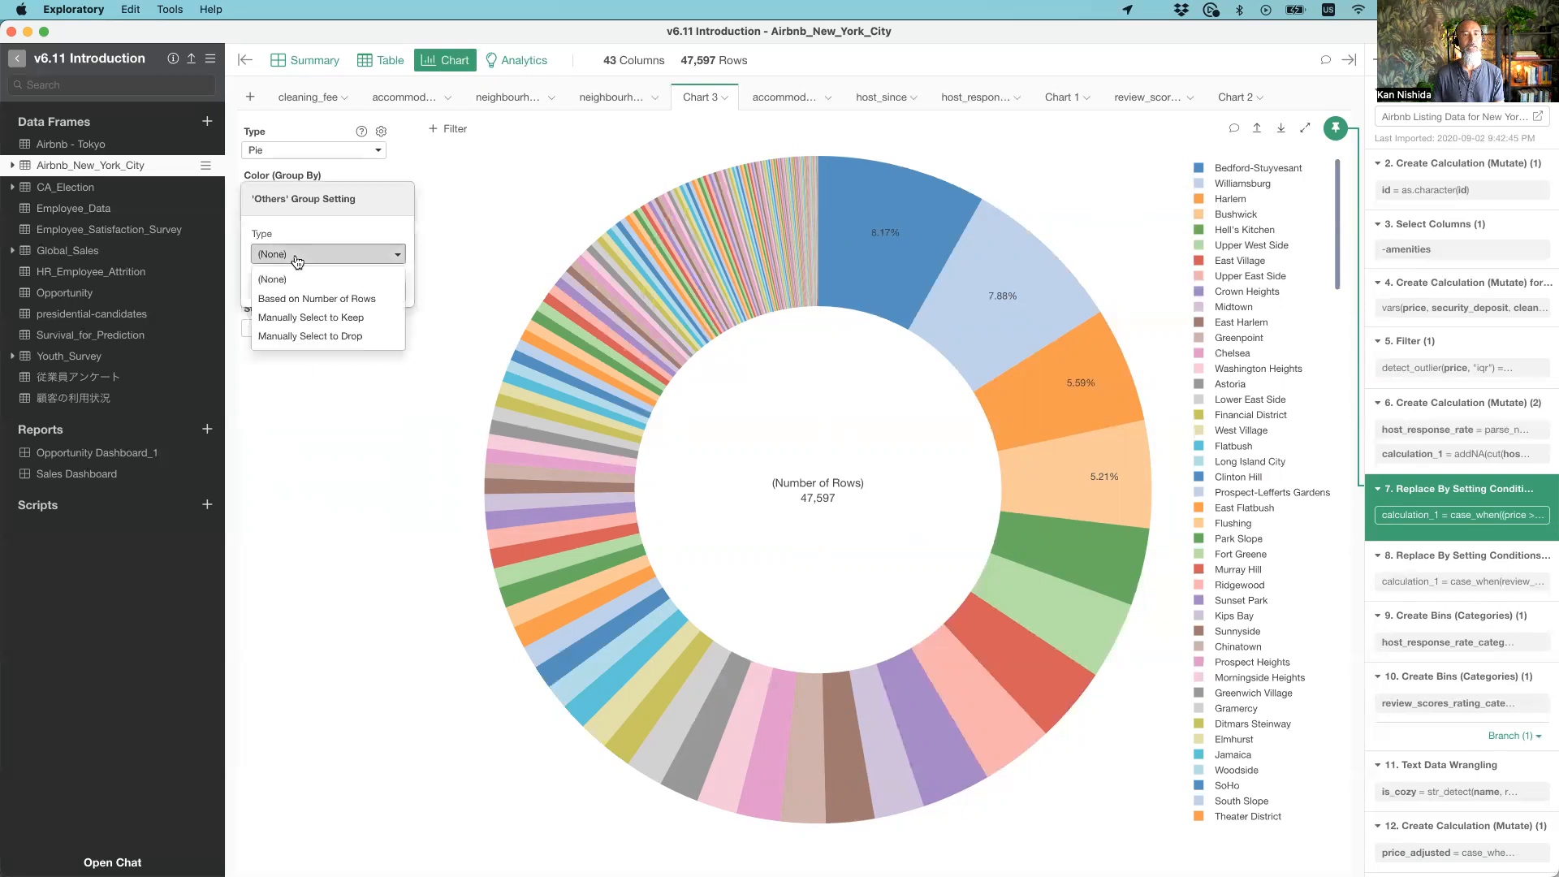
left_click(323, 301)
left_click(318, 300)
type("10")
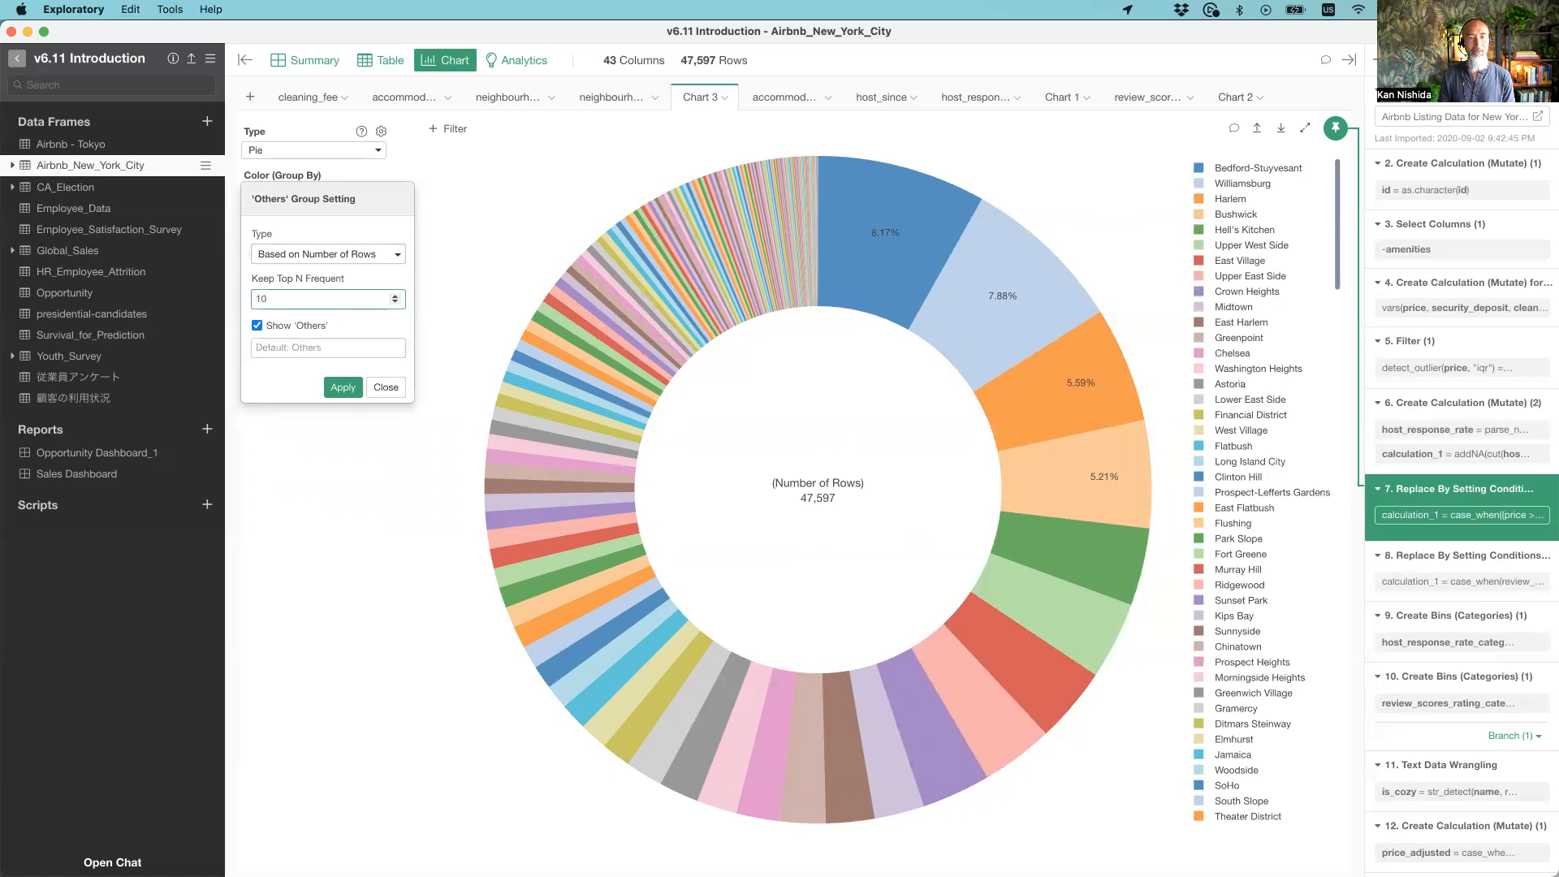
left_click(343, 391)
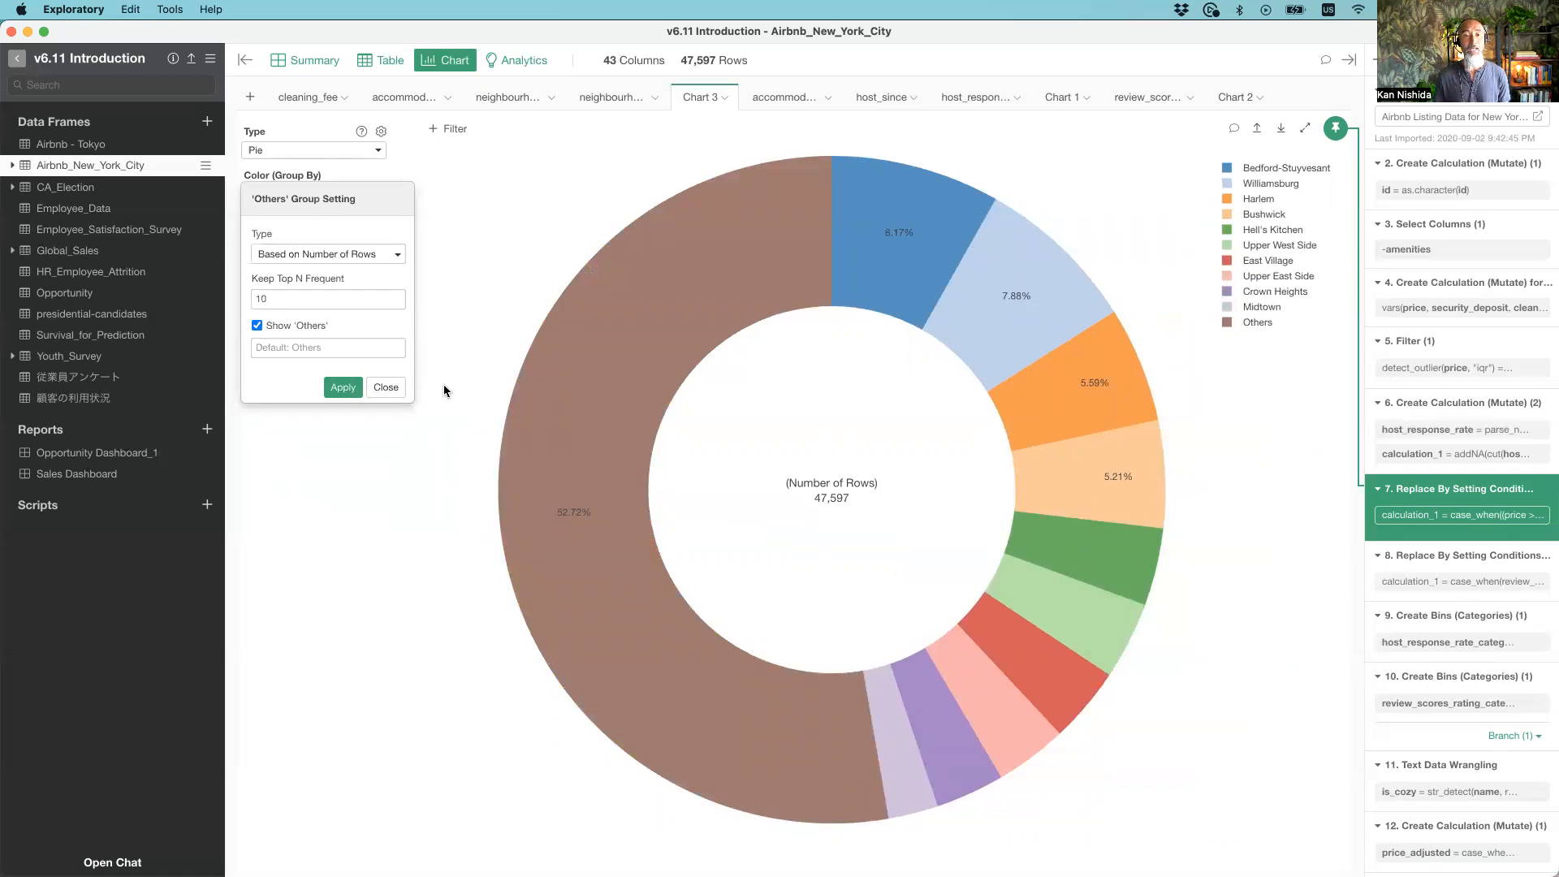
left_click(388, 387)
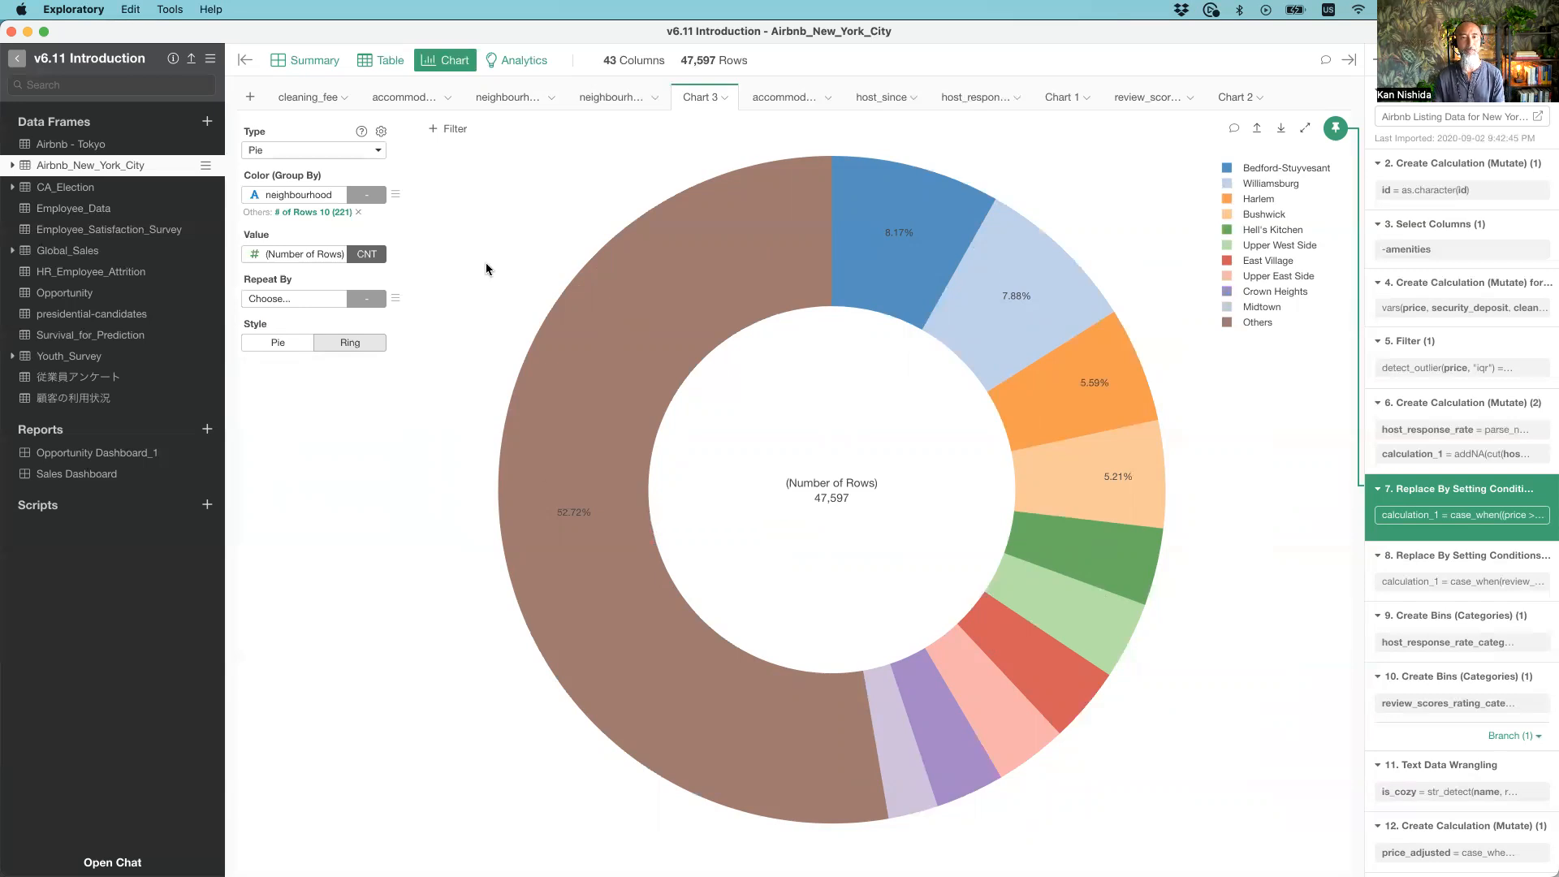
Switch to Keynote and review the Chart overview slide and the slides on showing 'Others' last and 'Middle' value support
key("super+Tab")
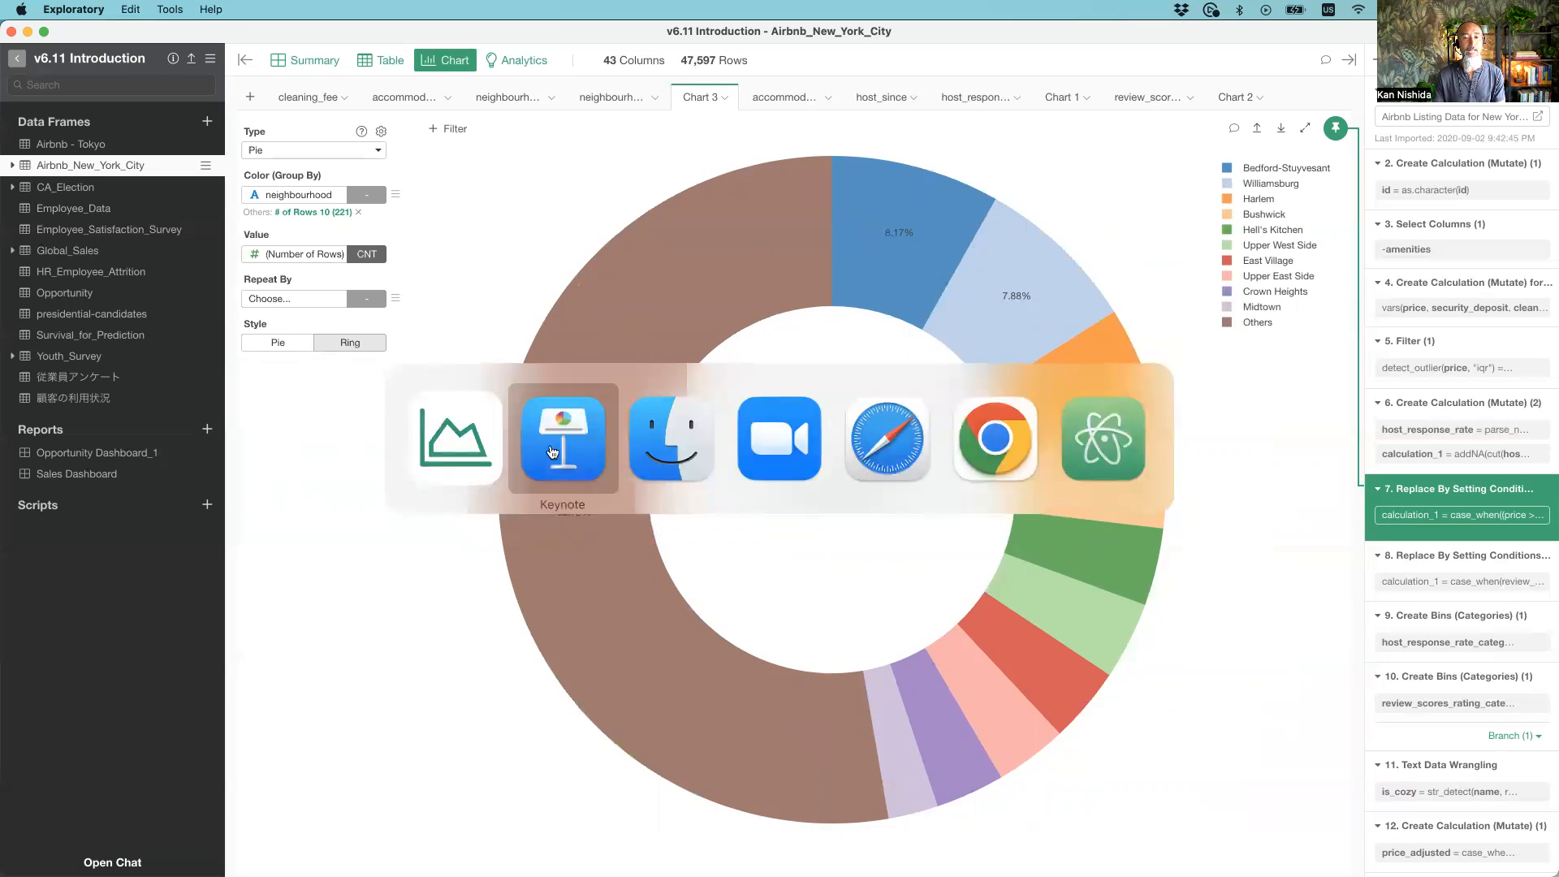
scroll(44, 526, "down", 10)
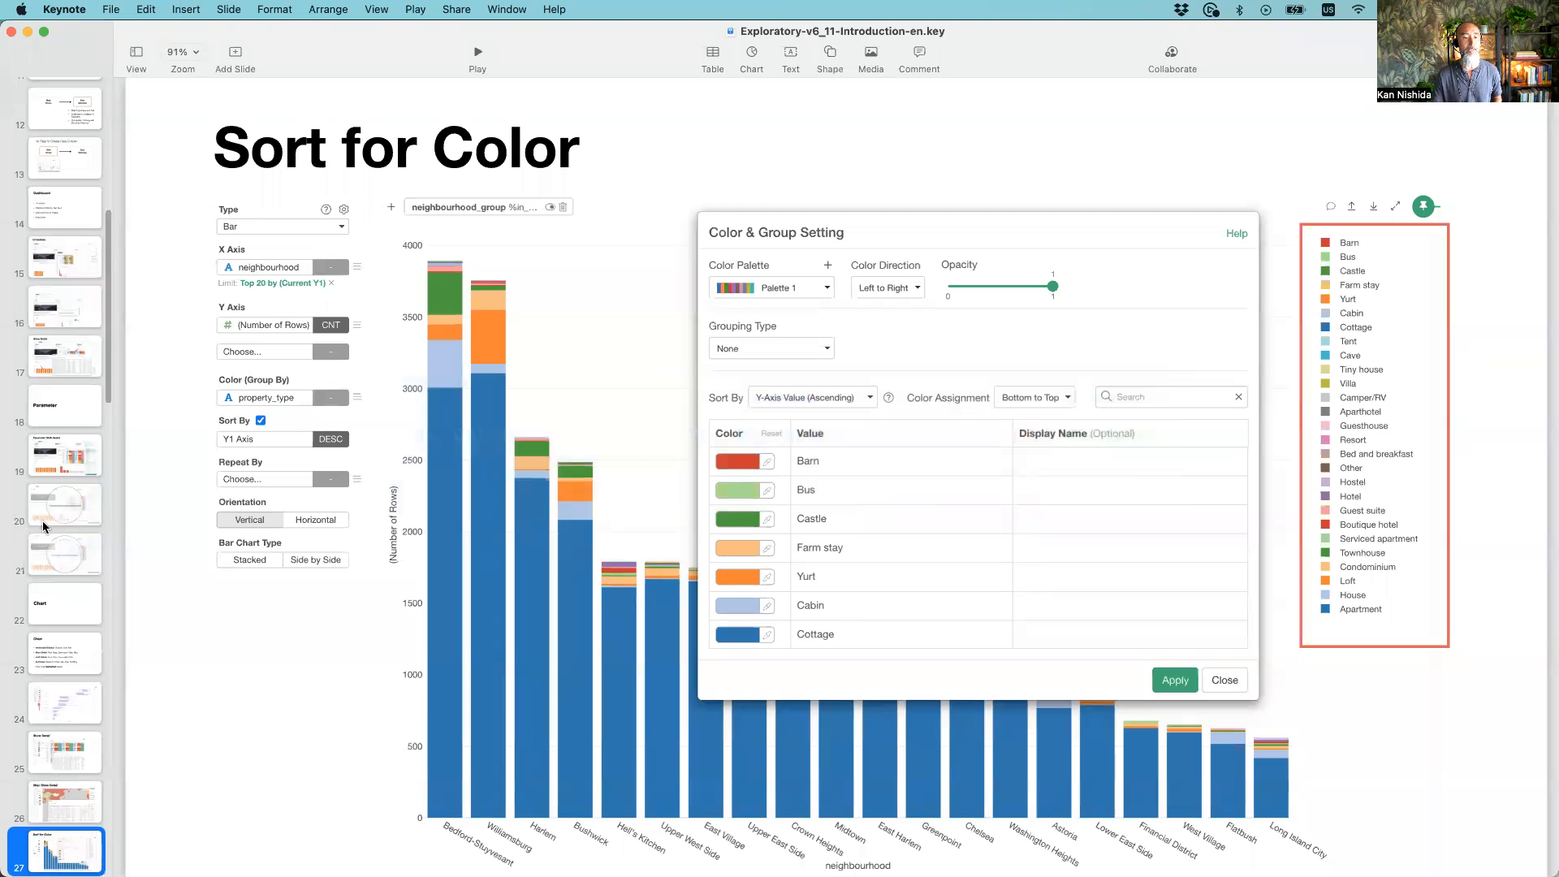
scroll(45, 526, "down", 3)
left_click(68, 302)
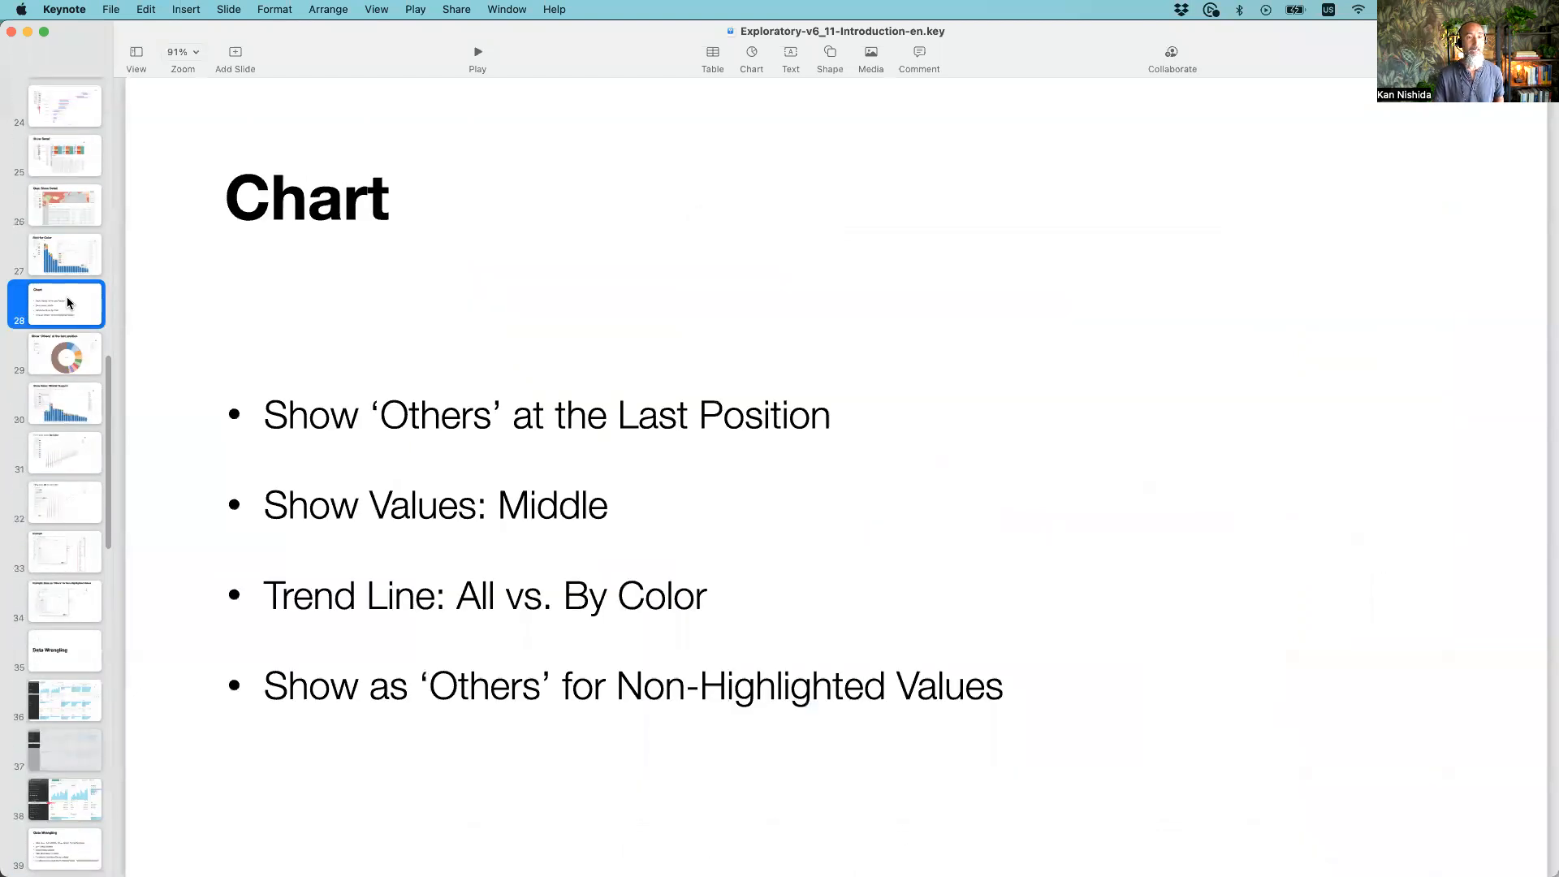
key("Down")
key("Down")
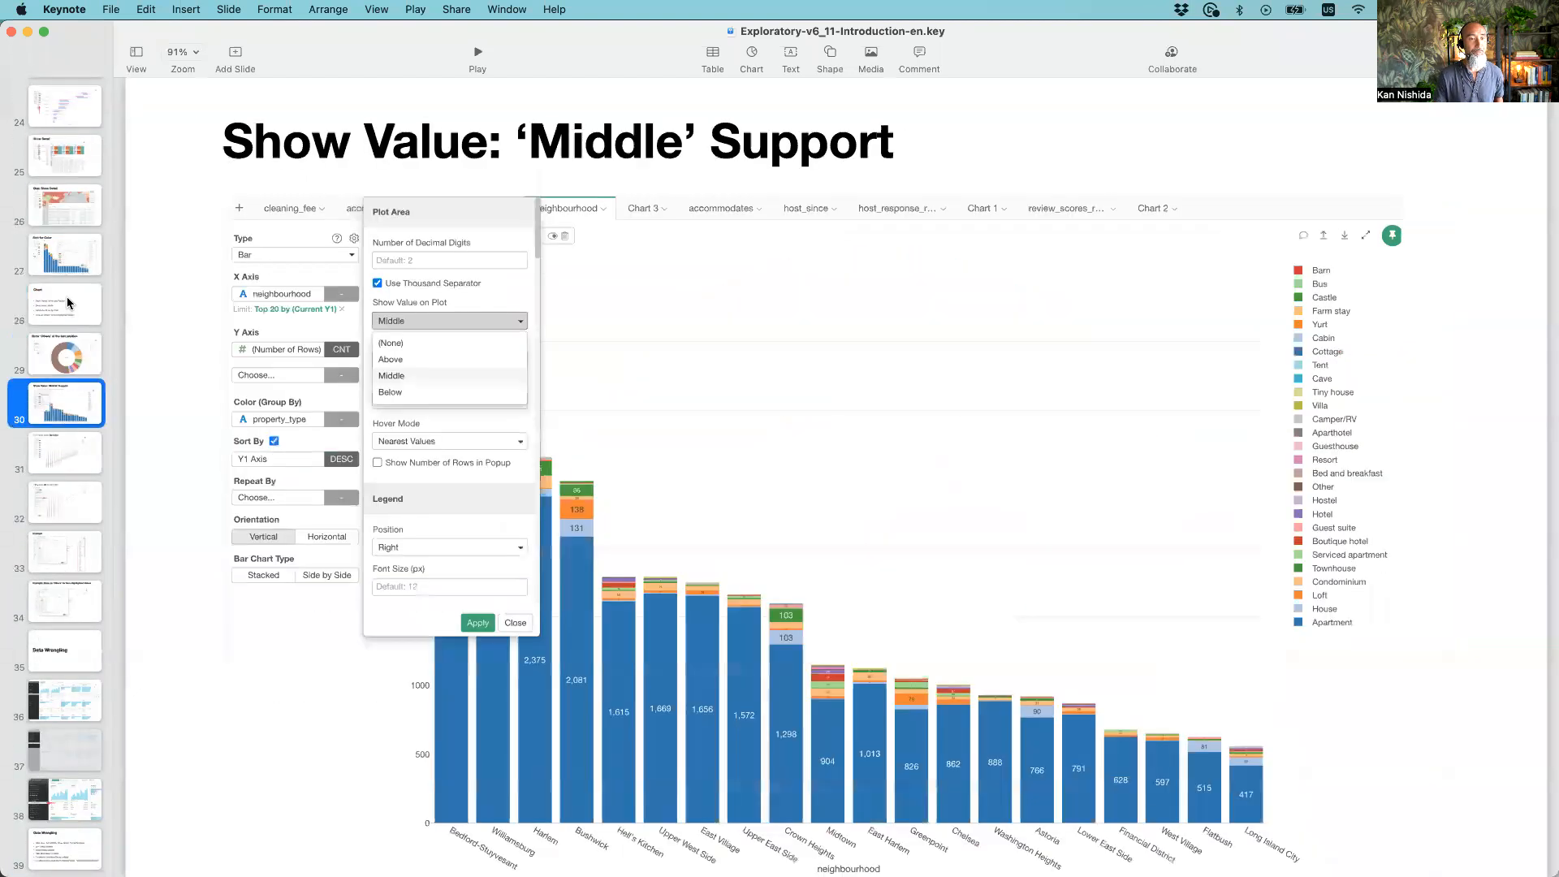
key("Up")
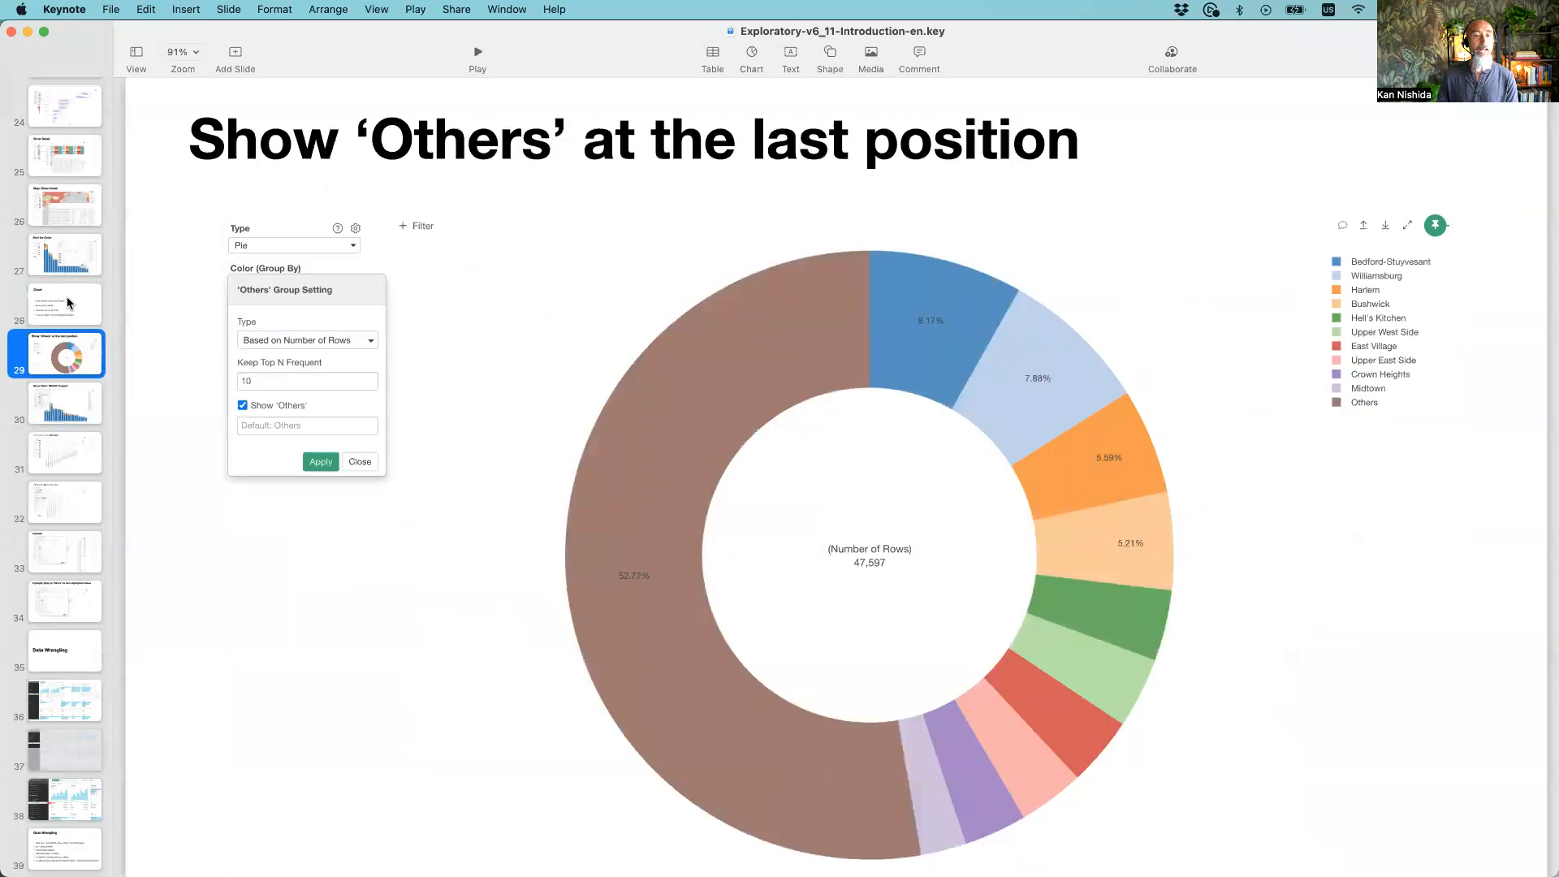
Switch back to Exploratory and set Show Value on Plot to Middle for the neighbourhood bar chart colored by property_type
key("super+Tab")
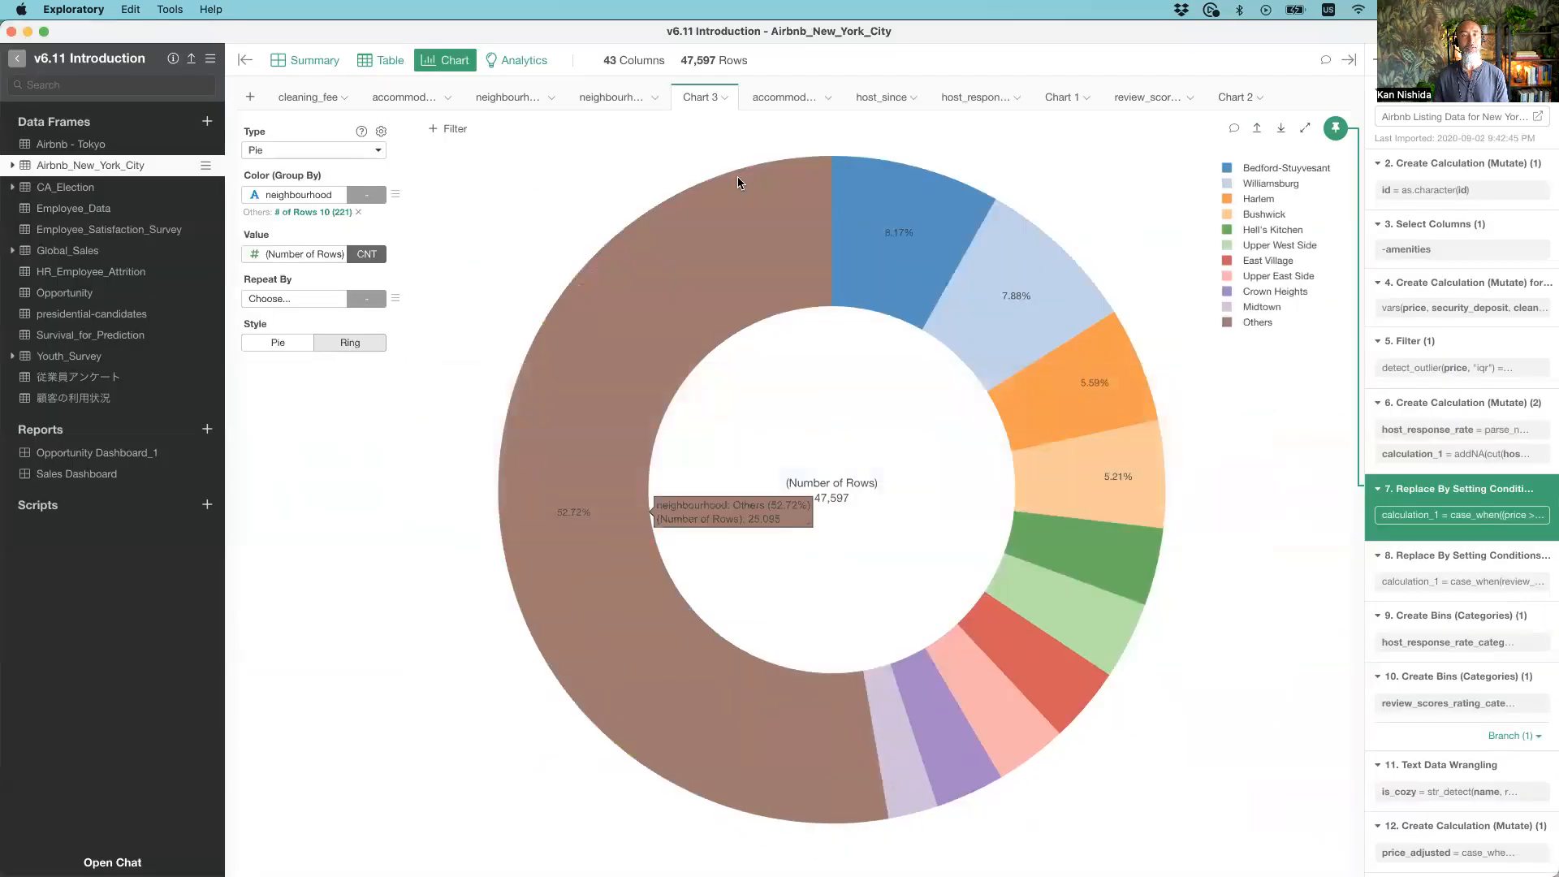
left_click(501, 96)
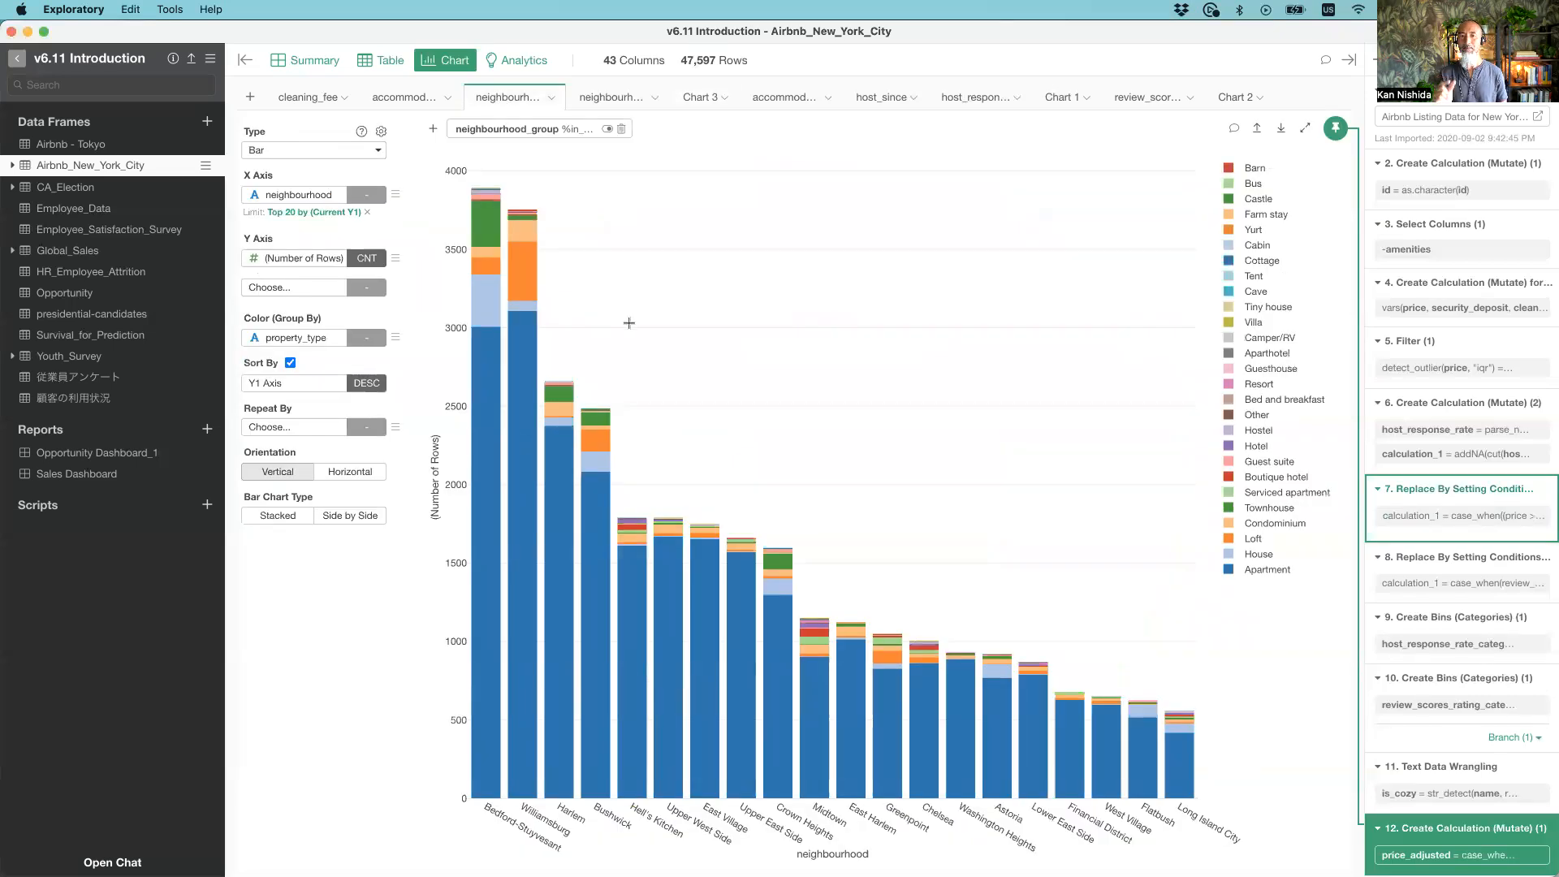
mouse_move(486, 393)
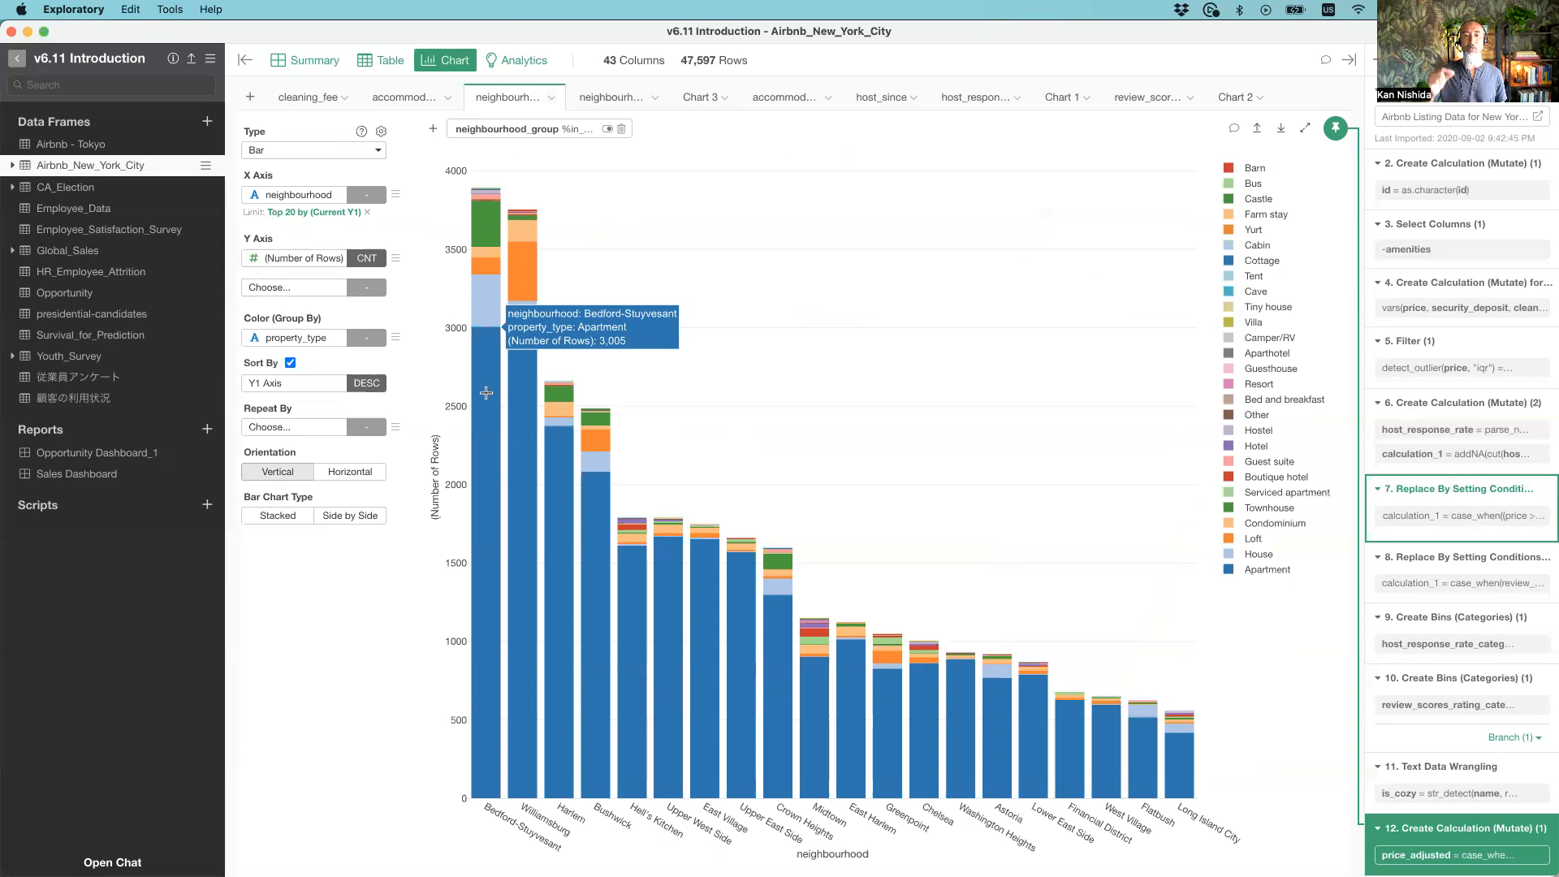
left_click(381, 132)
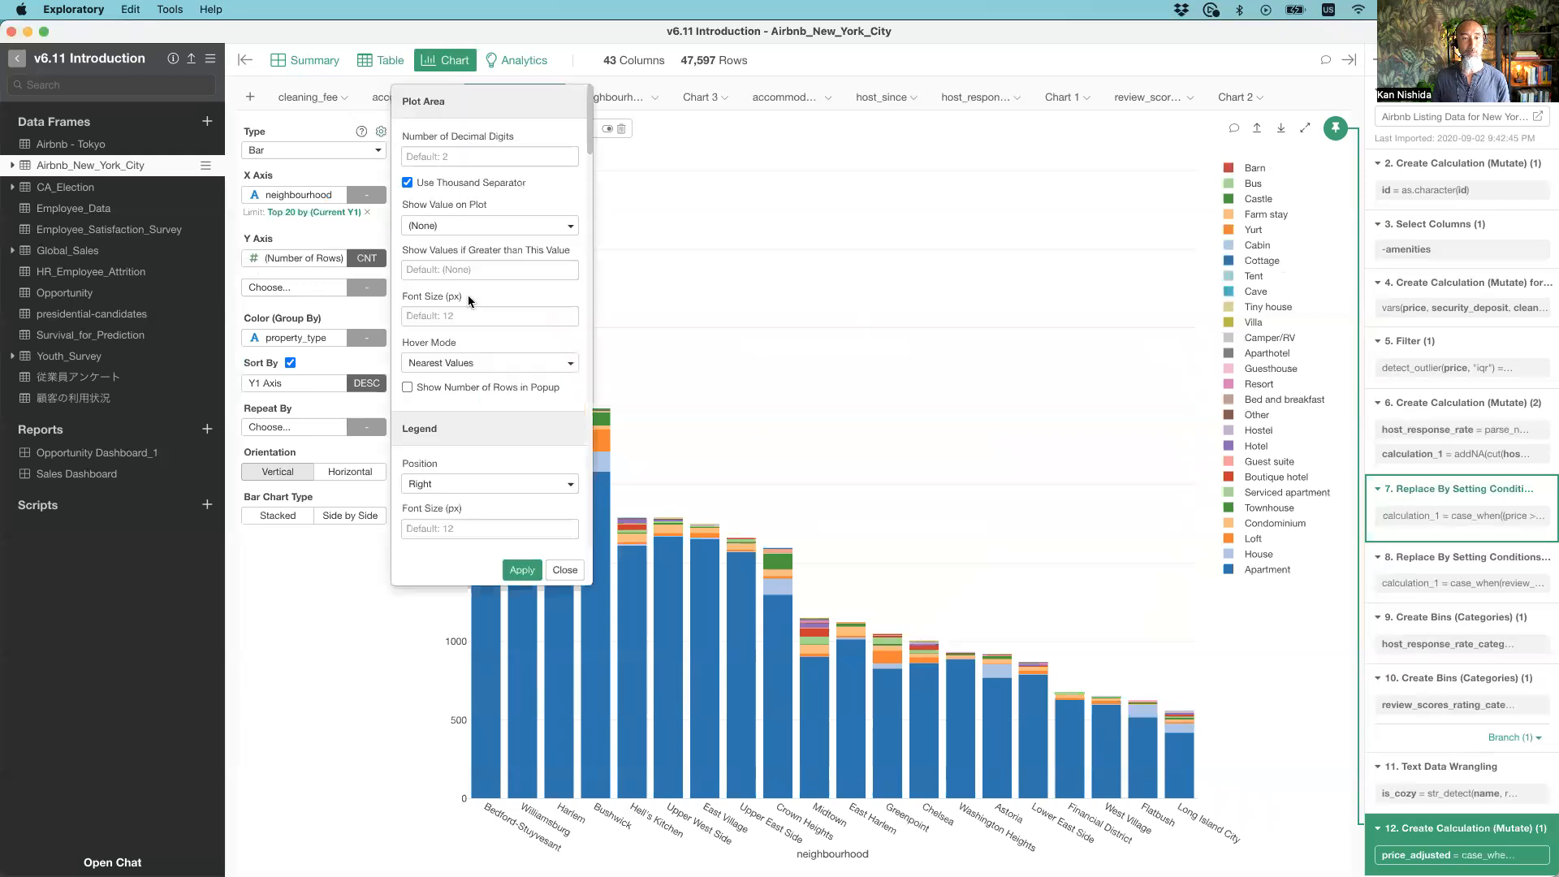
left_click(470, 227)
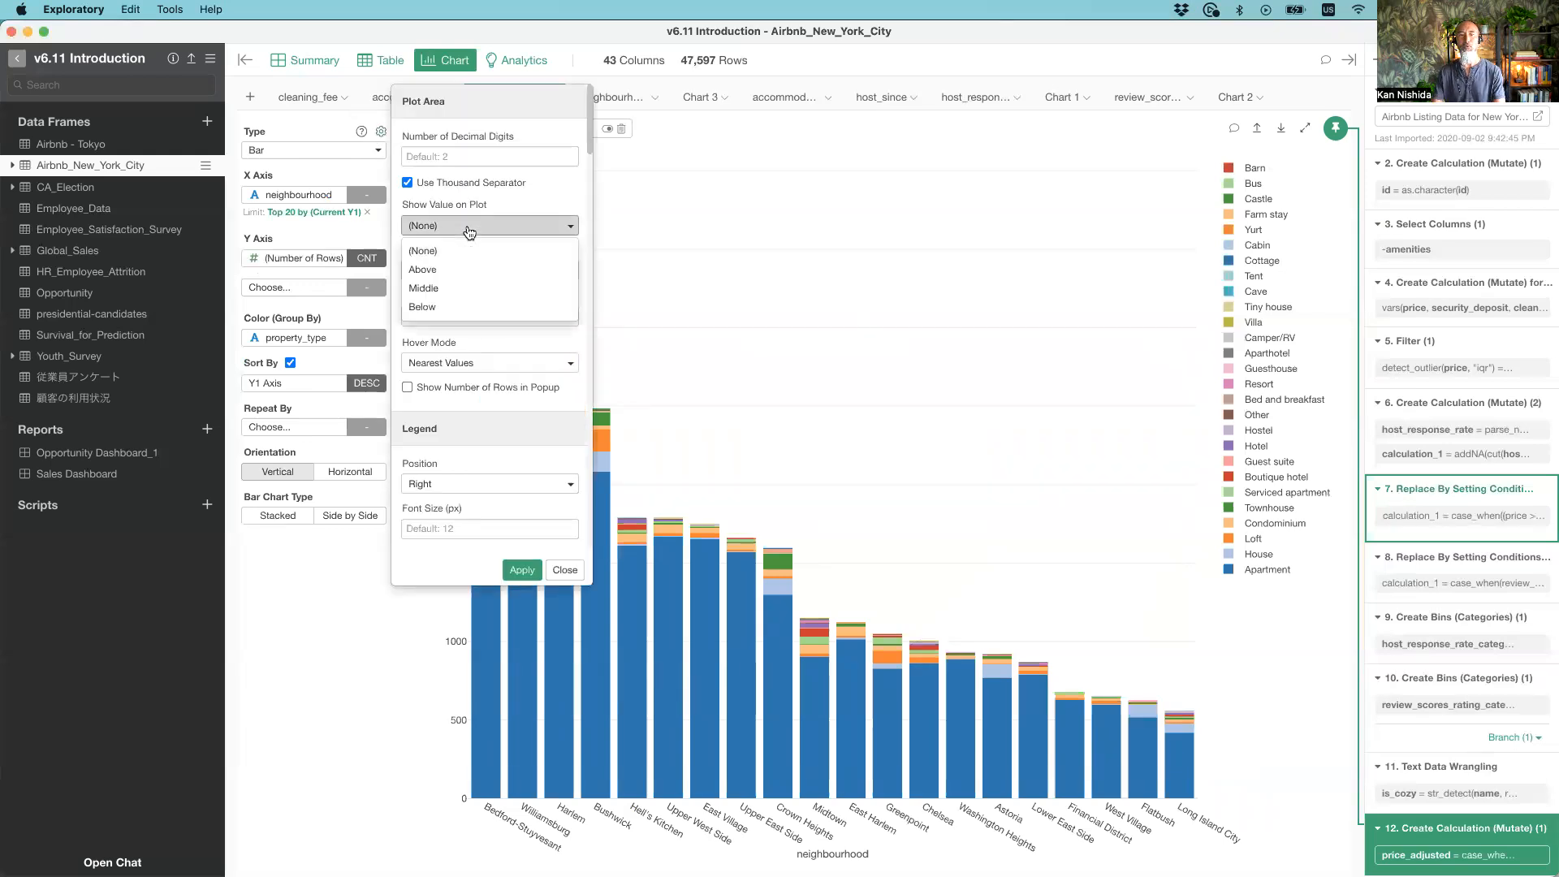
left_click(467, 287)
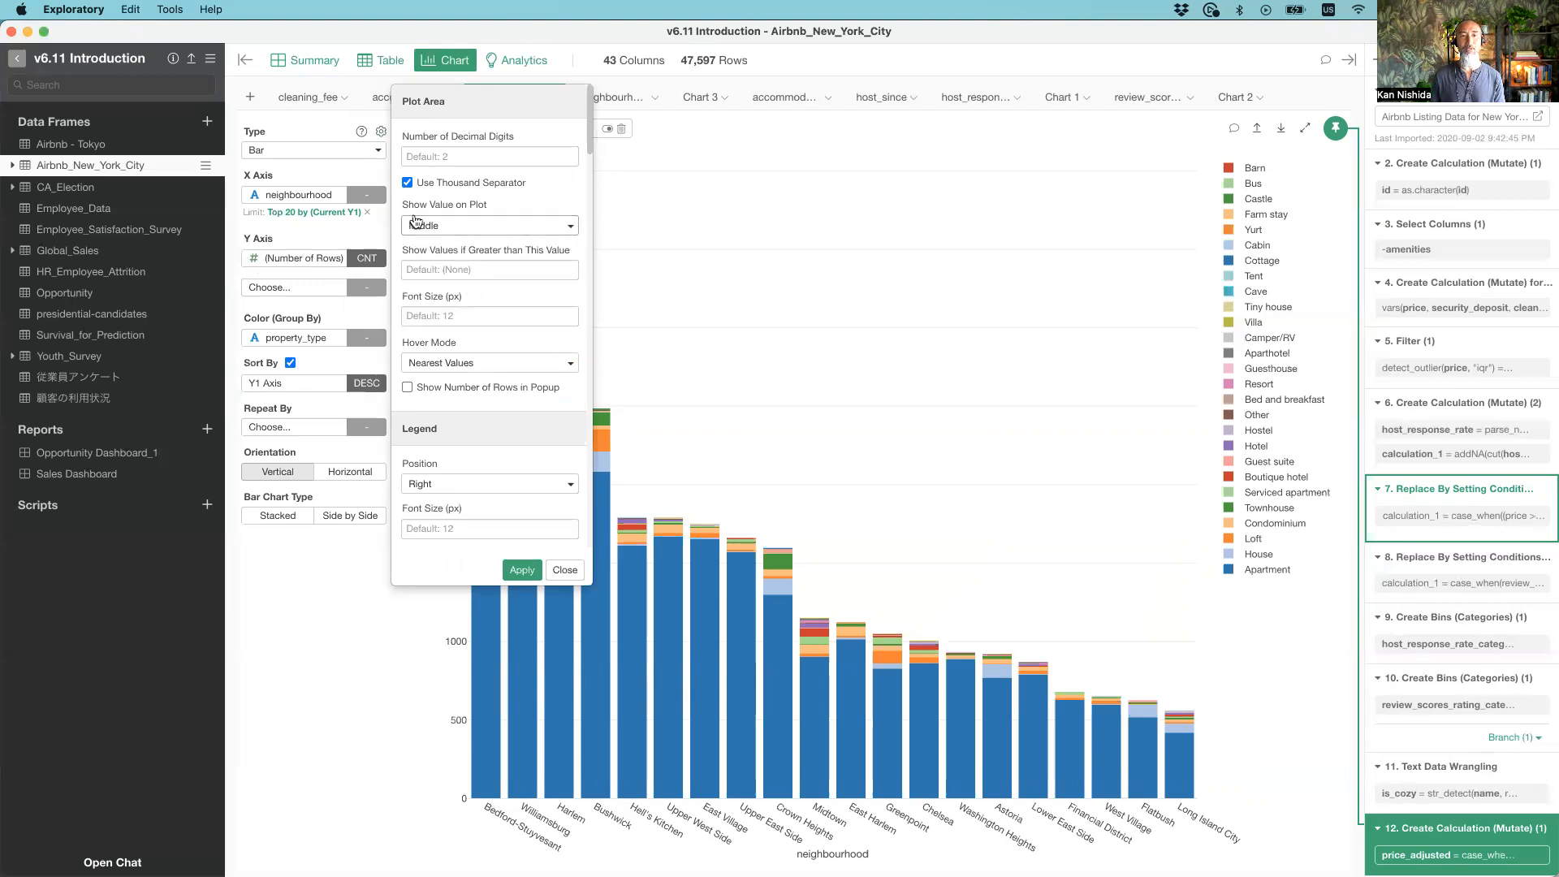
left_click(521, 571)
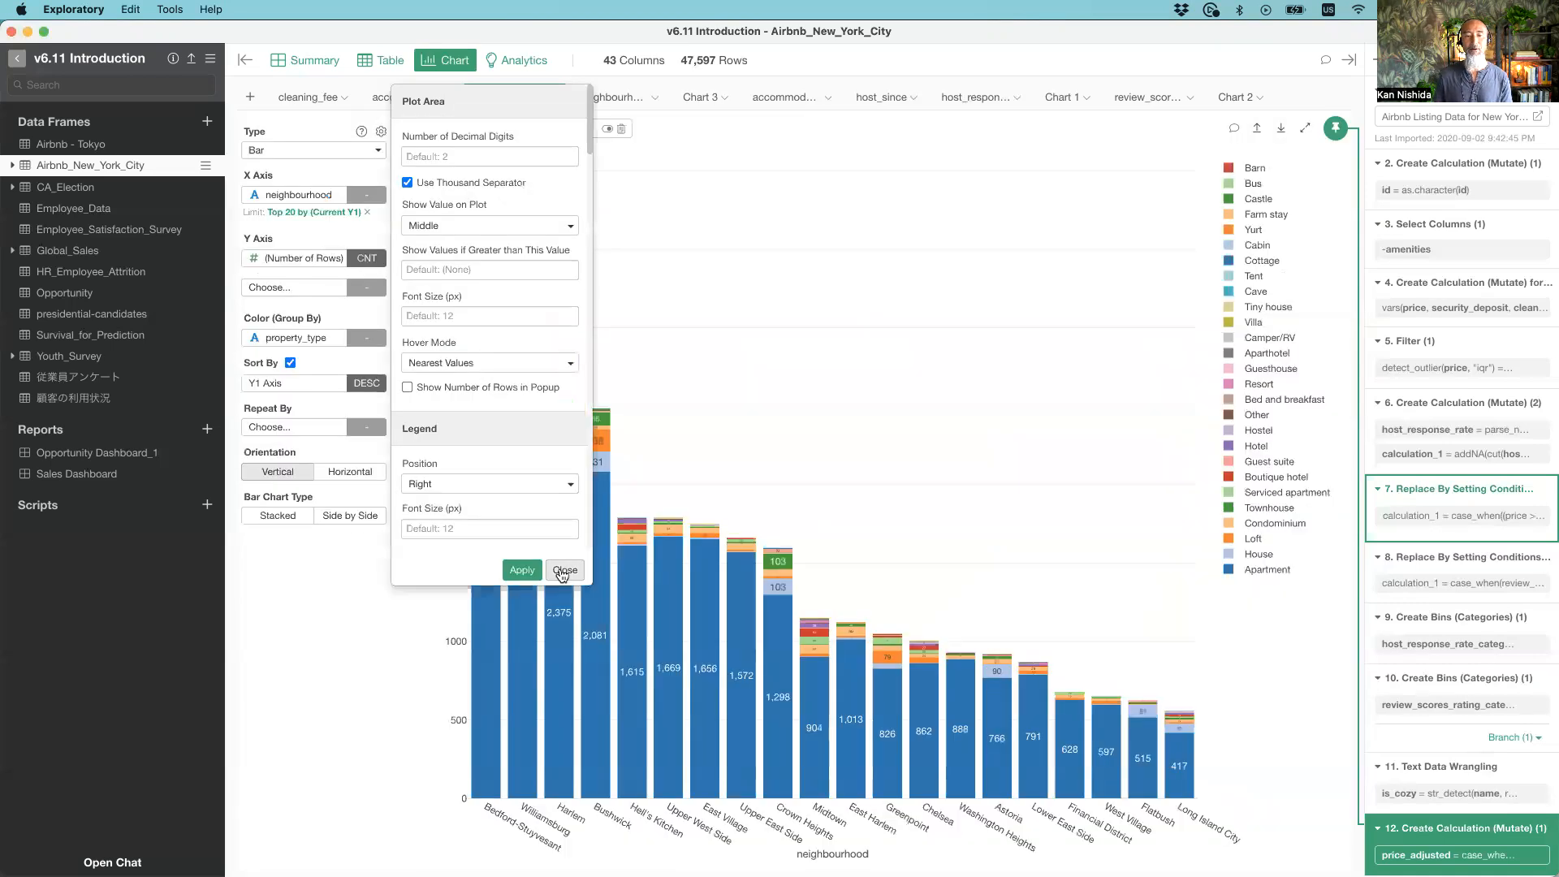
left_click(564, 571)
Inspect the small Bedford-Stuyvesant segments and limit the bar chart's displayed values to those greater than 100
mouse_move(477, 567)
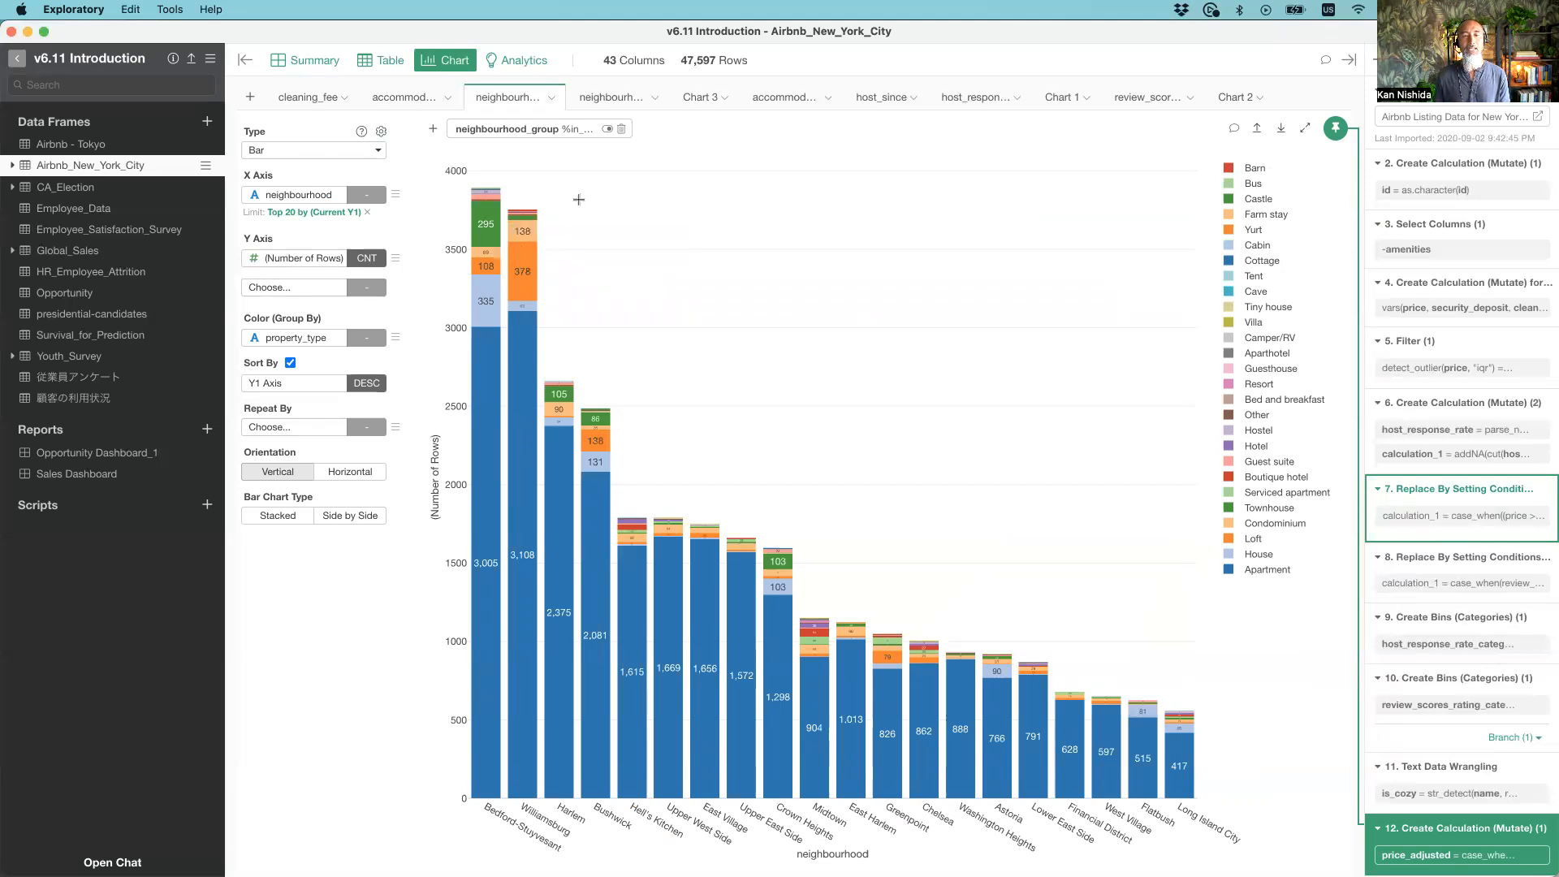
mouse_move(492, 253)
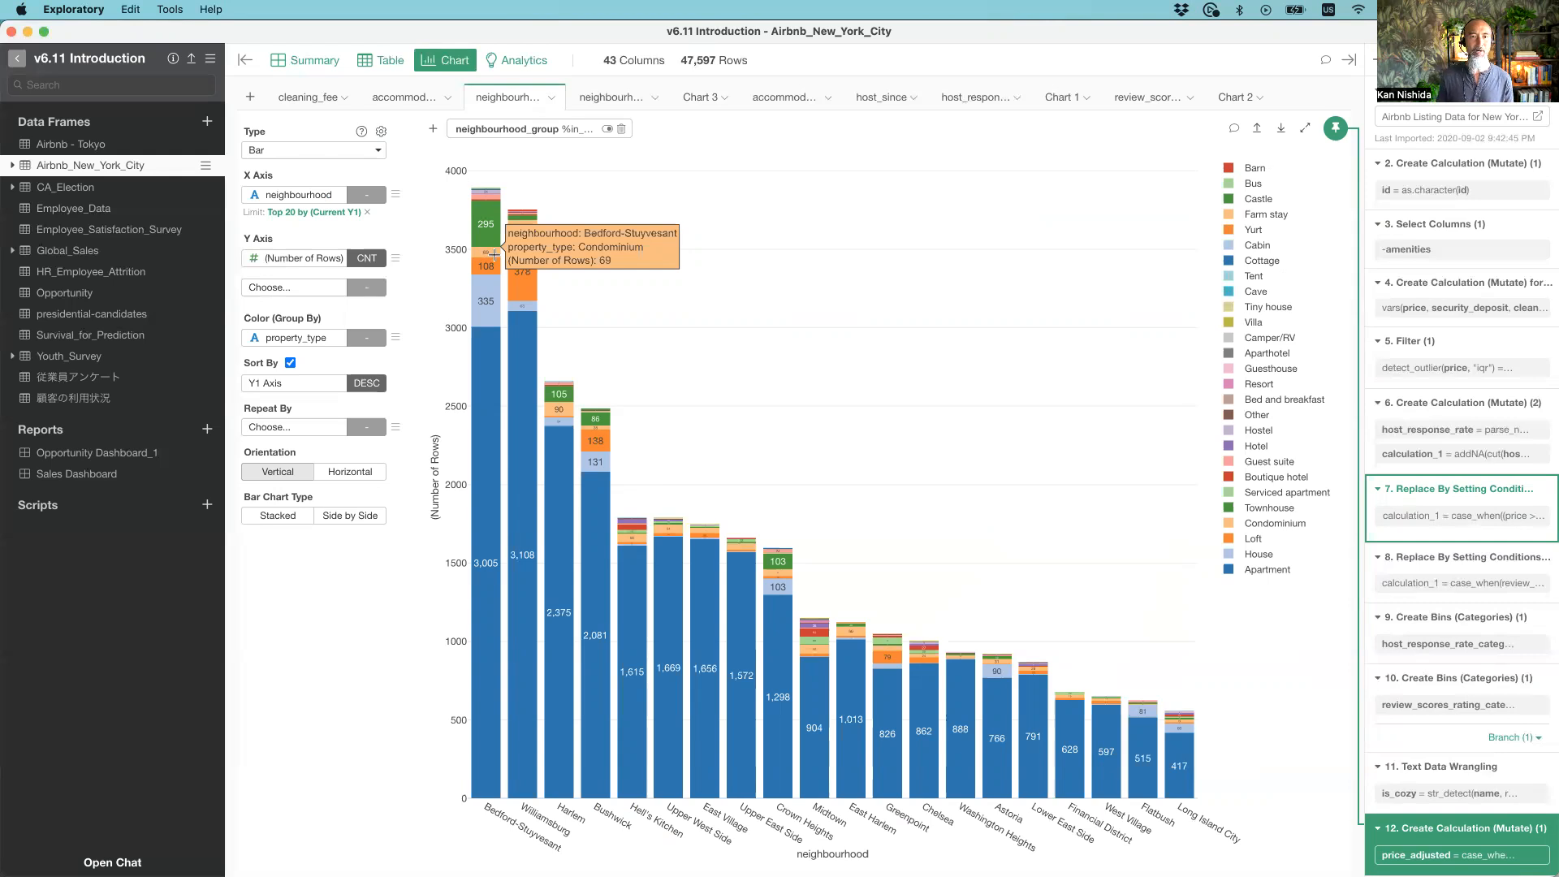
left_click(381, 132)
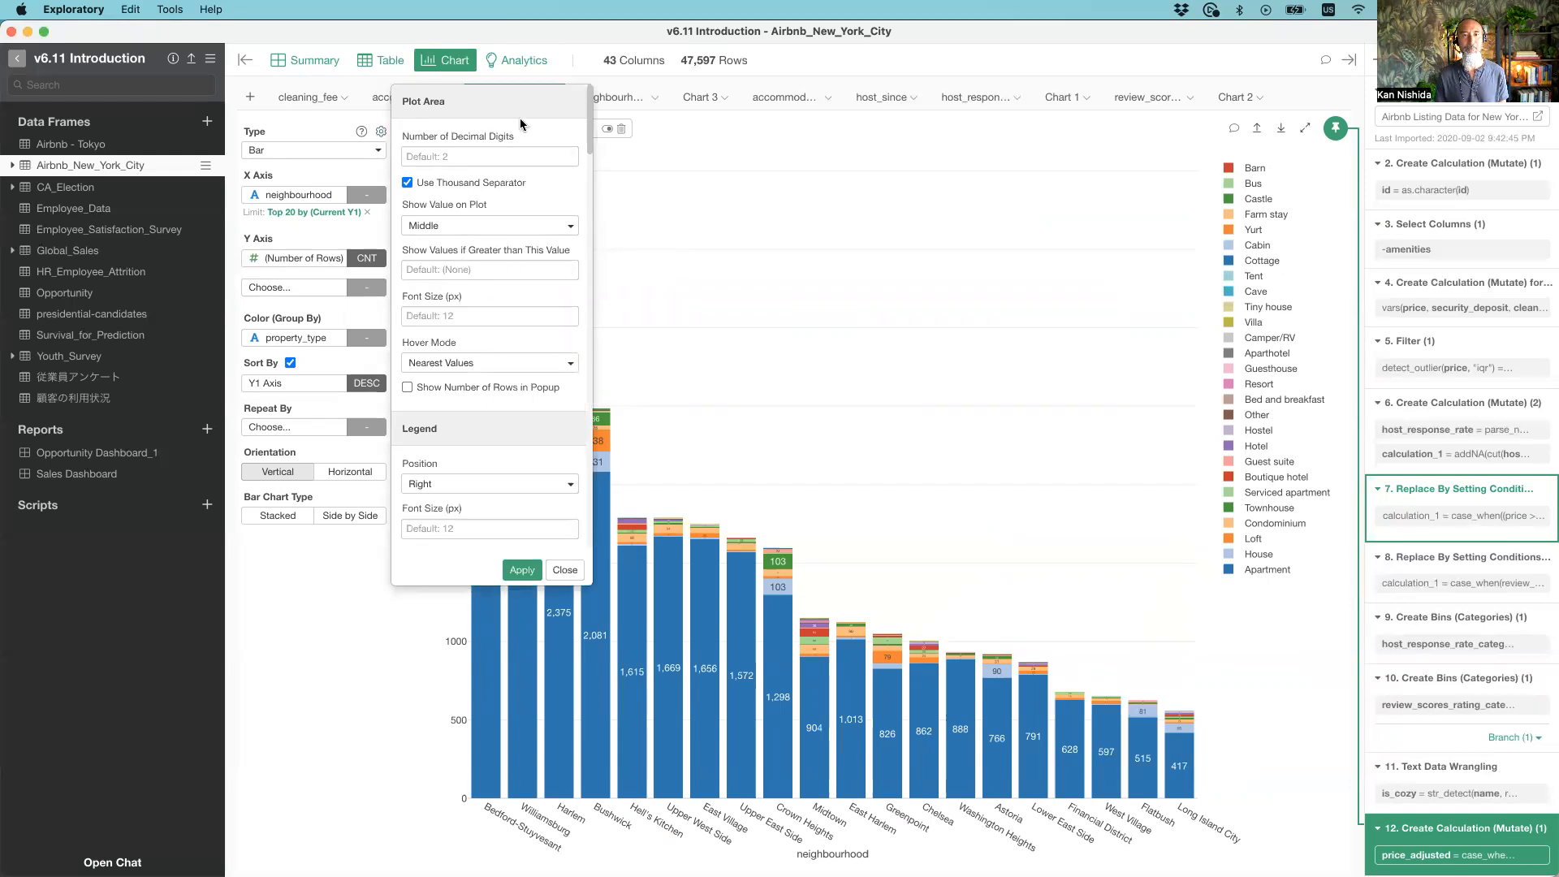
left_click(456, 272)
type("100")
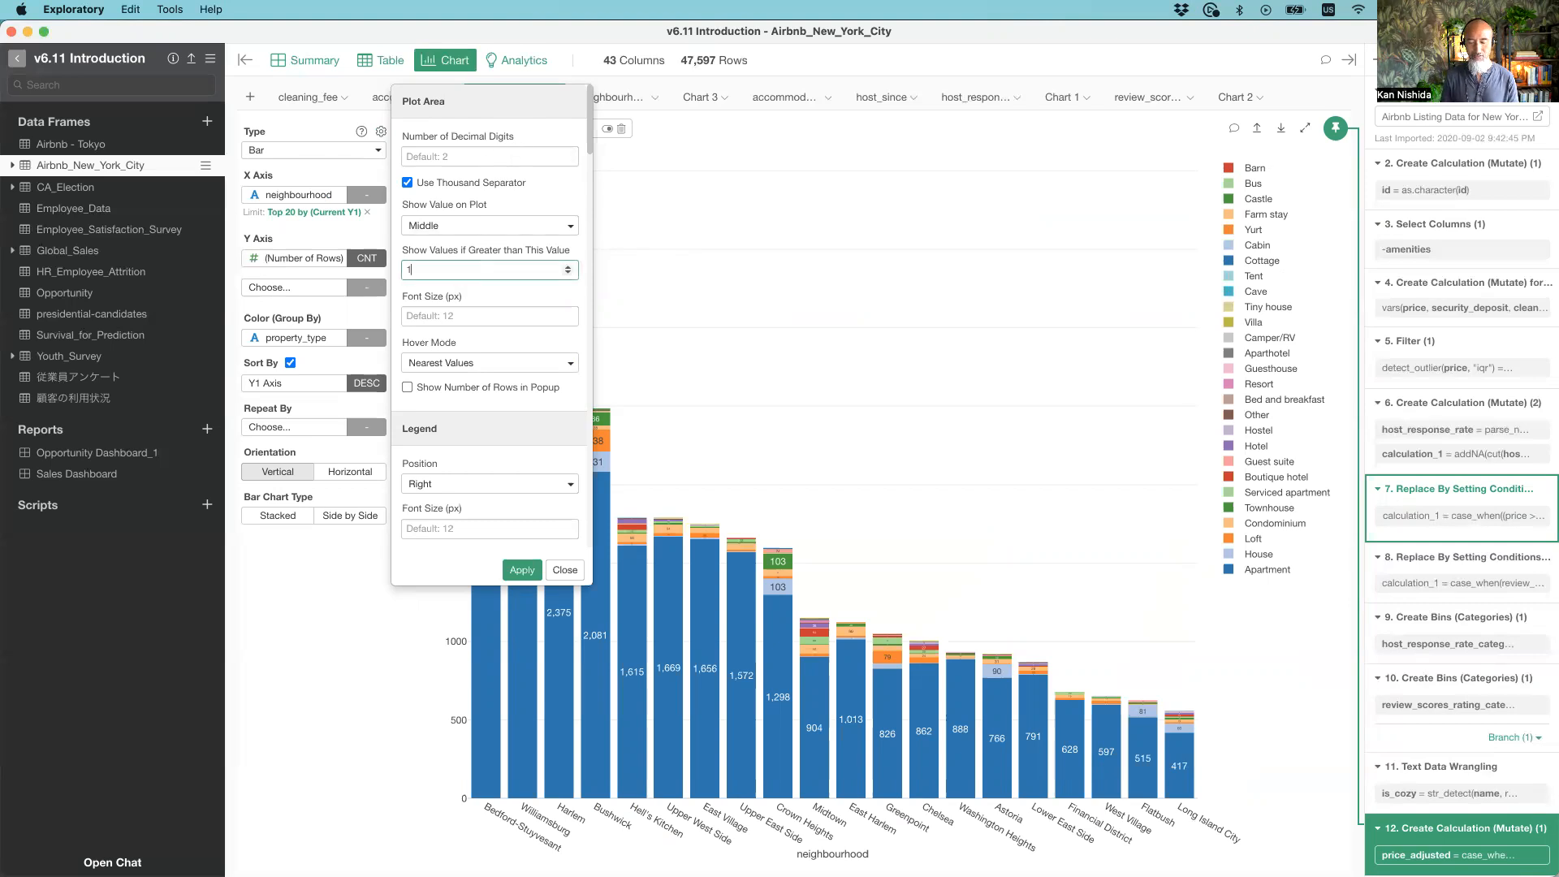
left_click(516, 572)
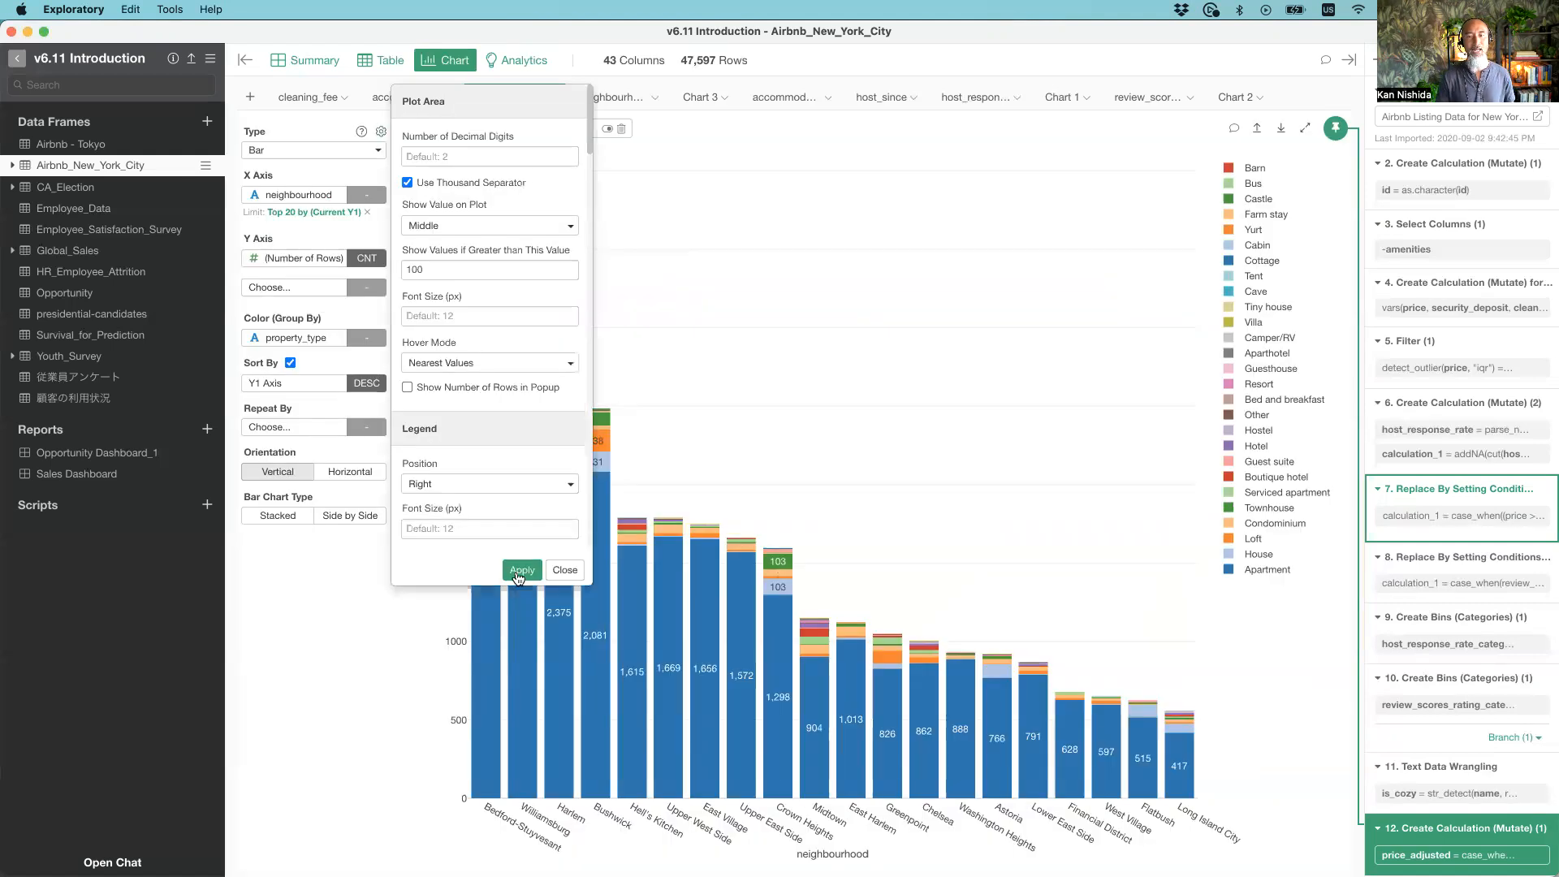
left_click(564, 570)
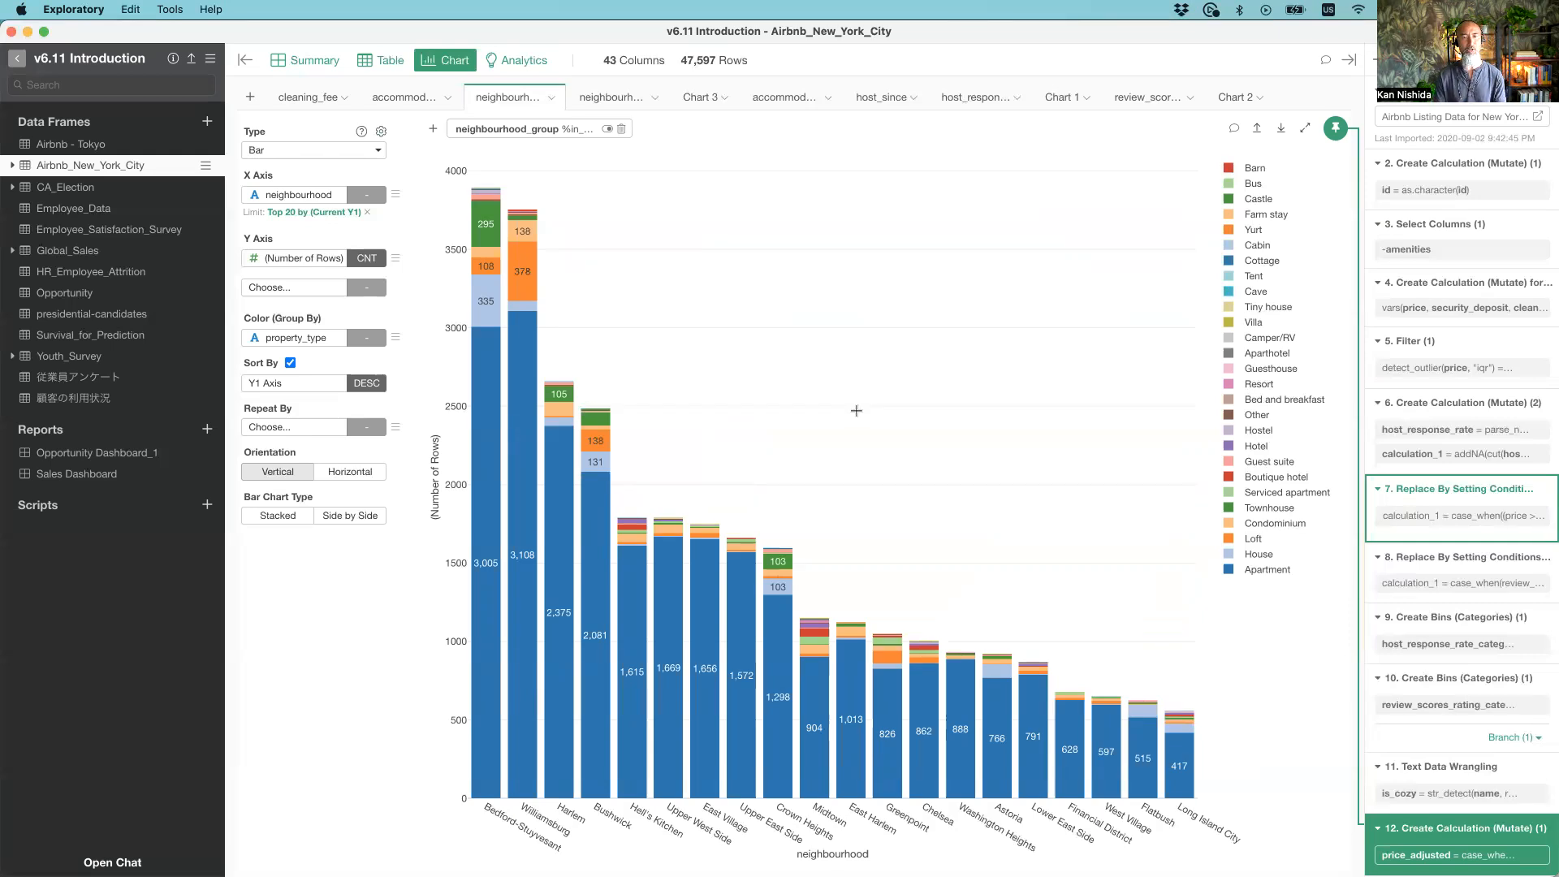
Switch to Keynote and present the slides from the Trend Line: All vs. By Color topic through the Highlight options, ending the slideshow at Data Wrangling
key("super+Tab")
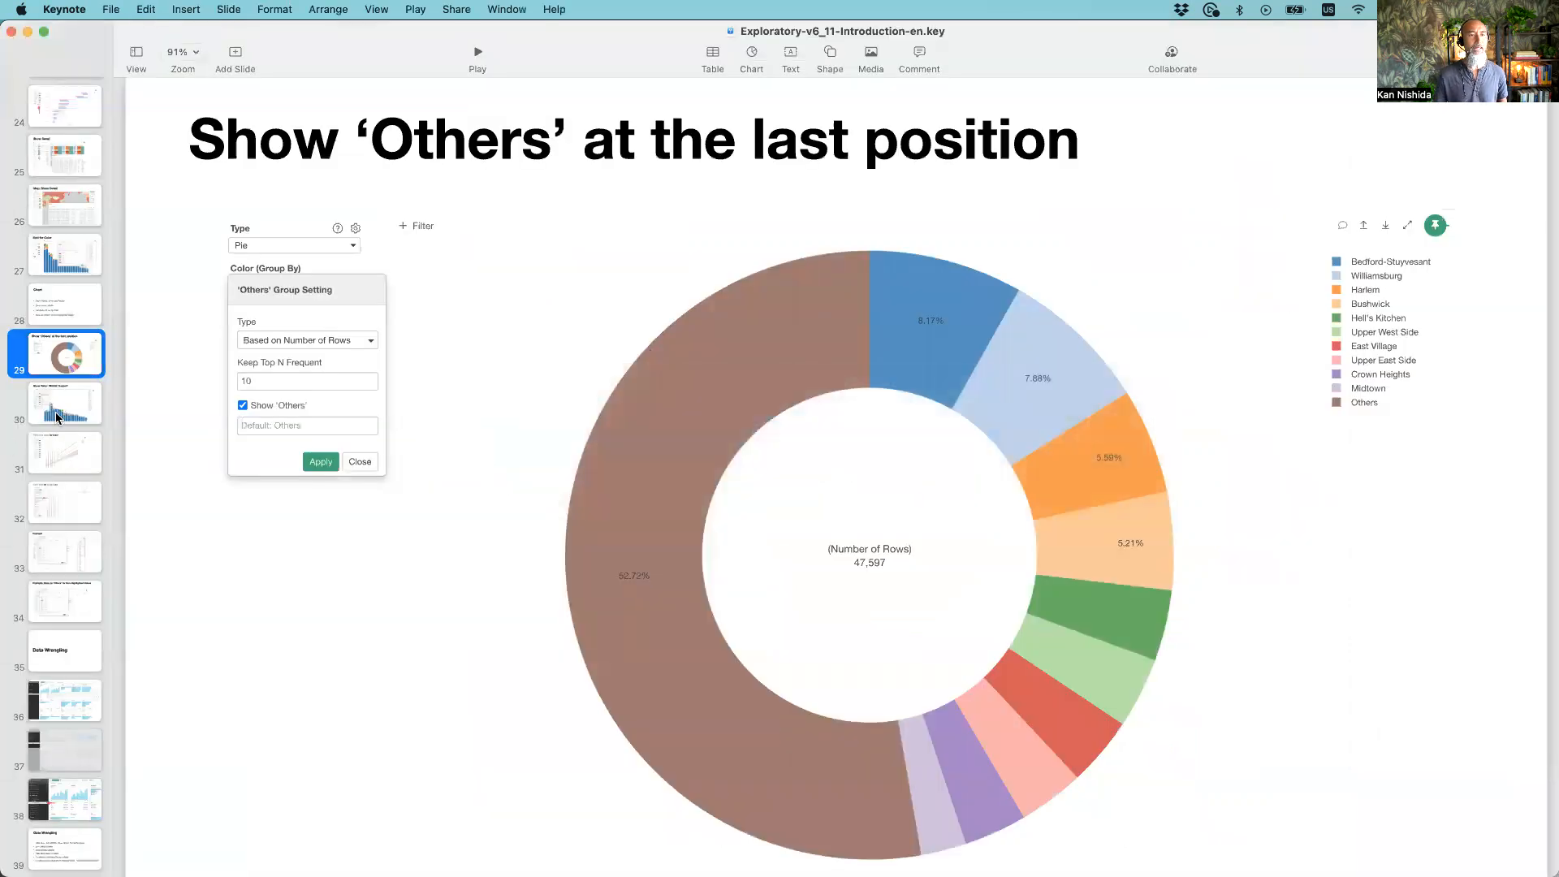
left_click(61, 455)
left_click(477, 52)
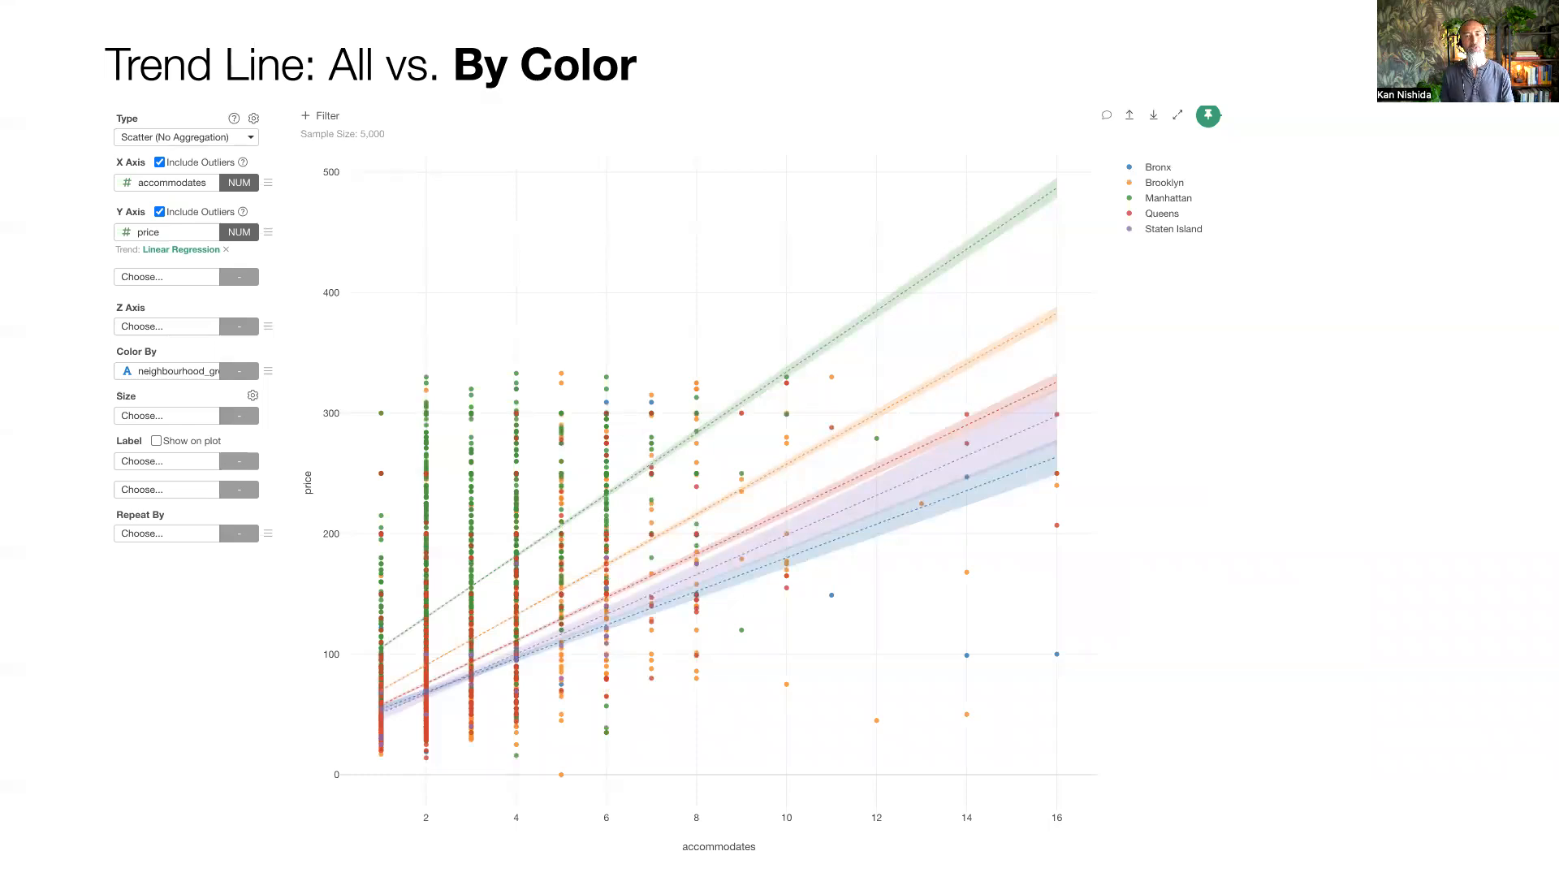
key("Right")
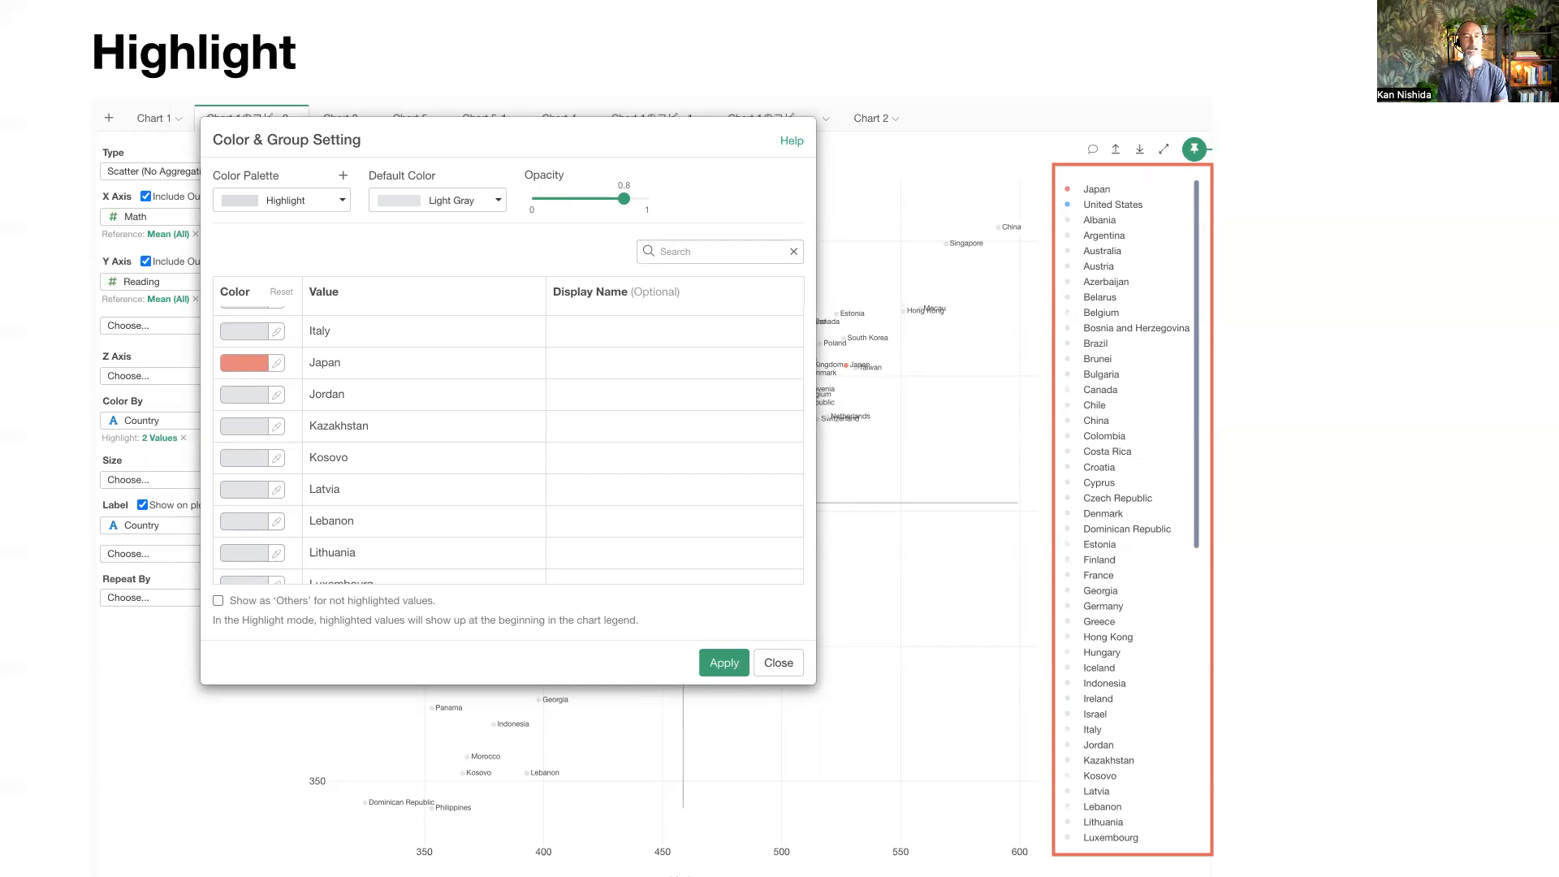
key("Right")
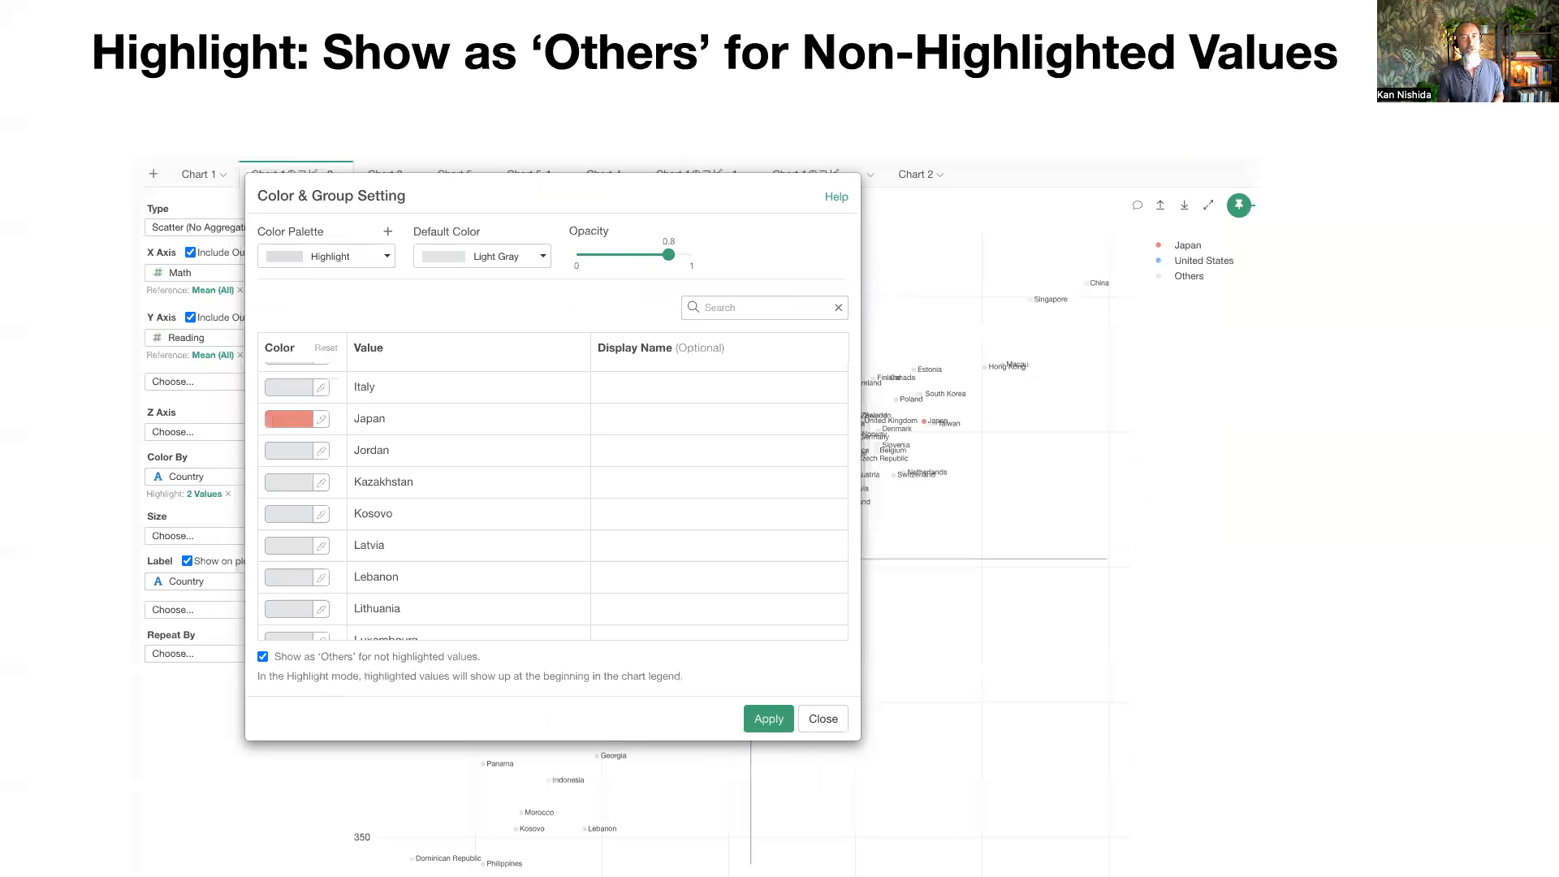
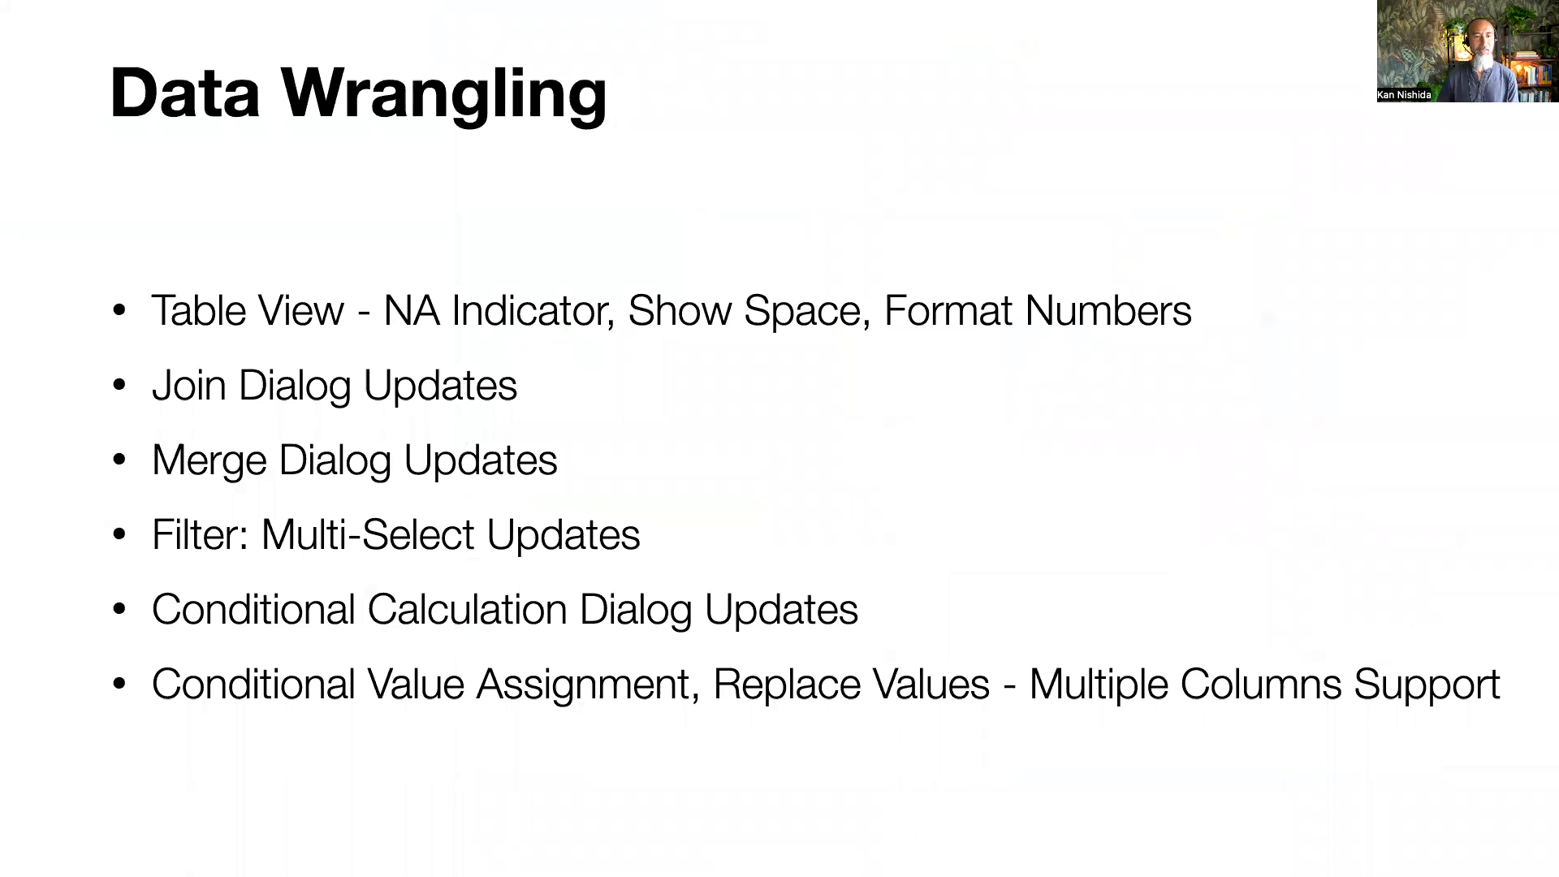
key("Escape")
Switch to Exploratory, open the Table view of Airbnb_New_York_City and inspect the NA indicators of the host_location and name columns
key("super+Tab")
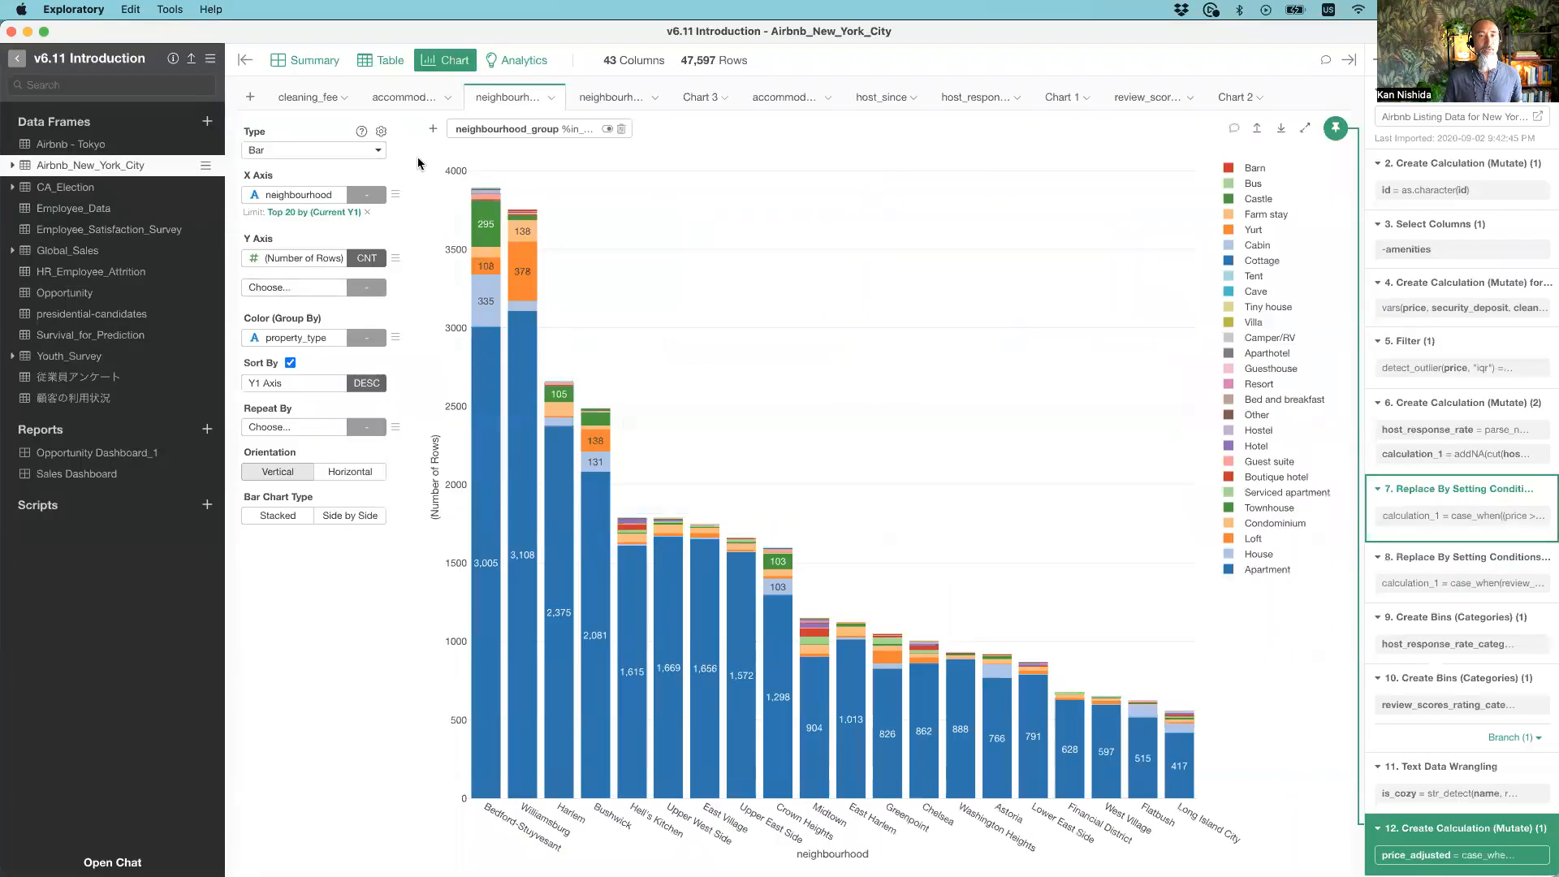
left_click(383, 64)
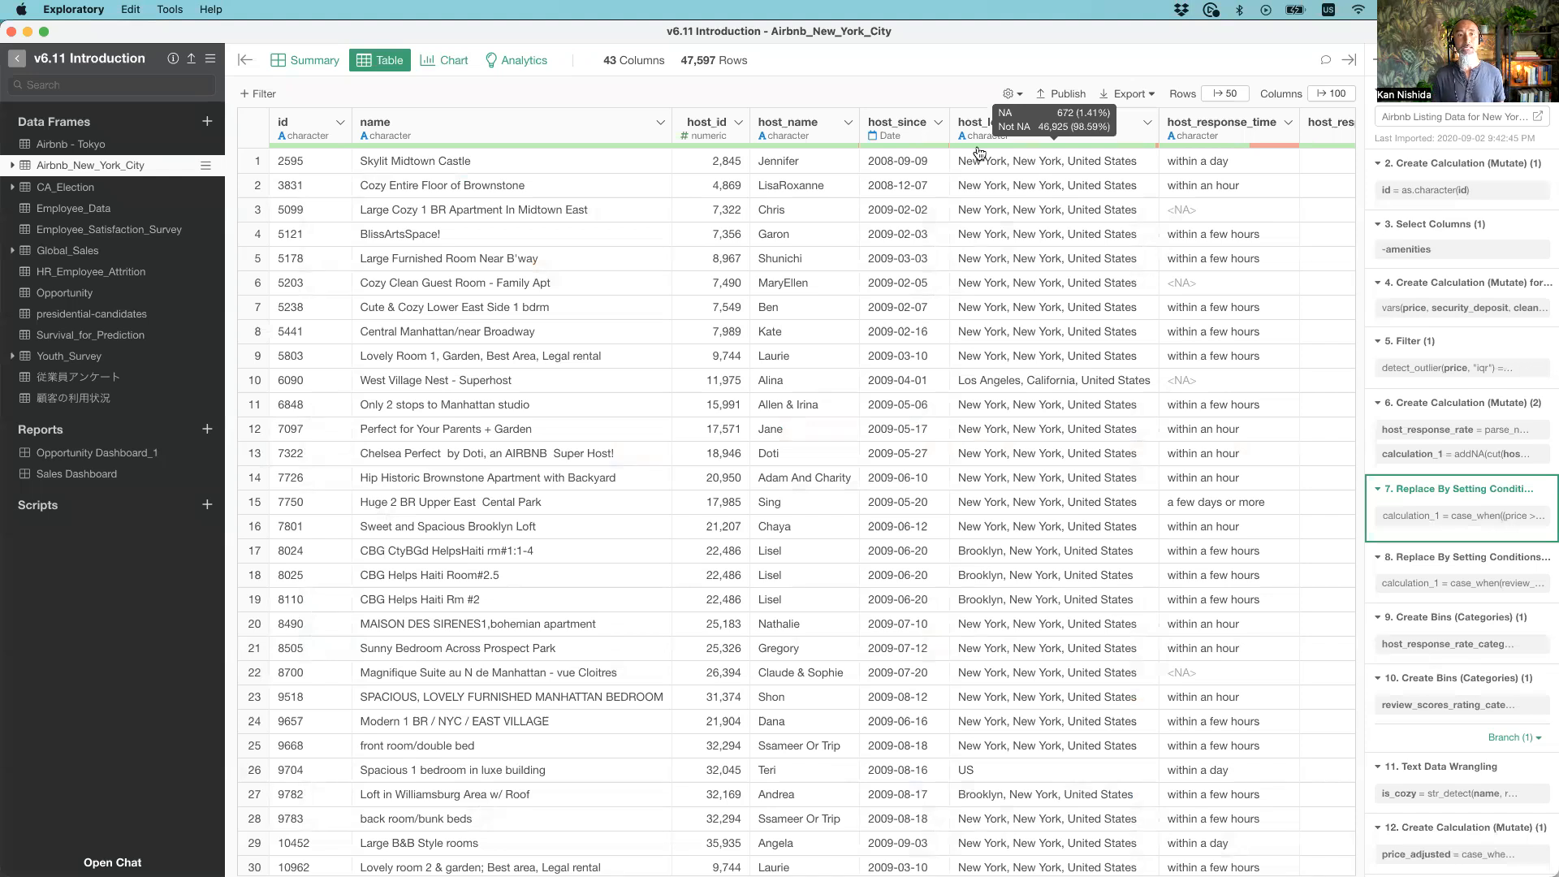
mouse_move(635, 153)
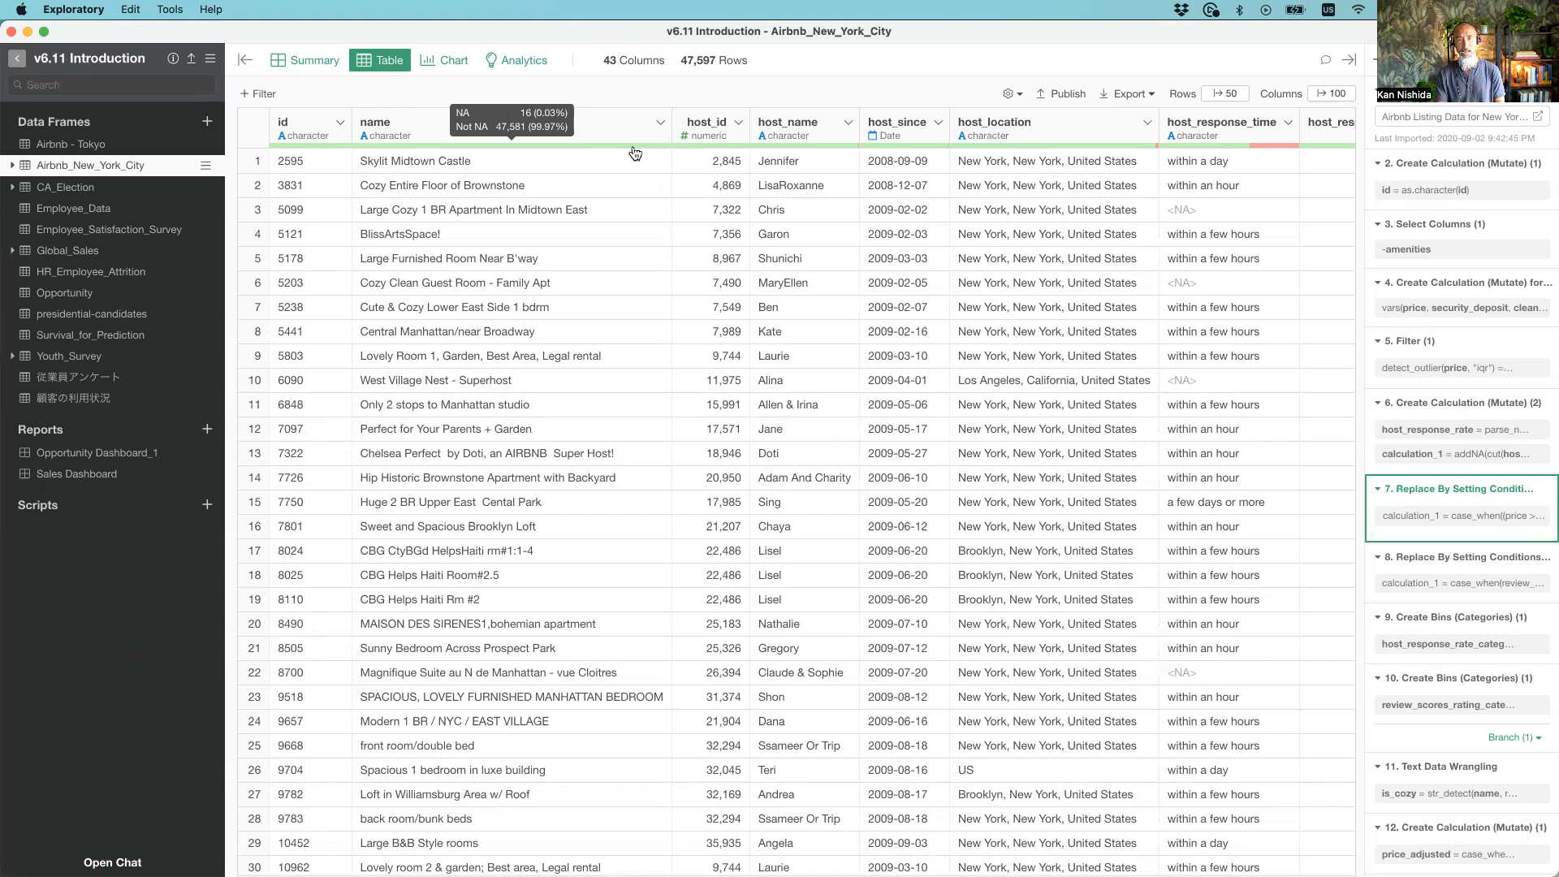
Turn on Show Space as Symbols in the display settings of the Airbnb_New_York_City table
scroll(886, 234, "right", 5)
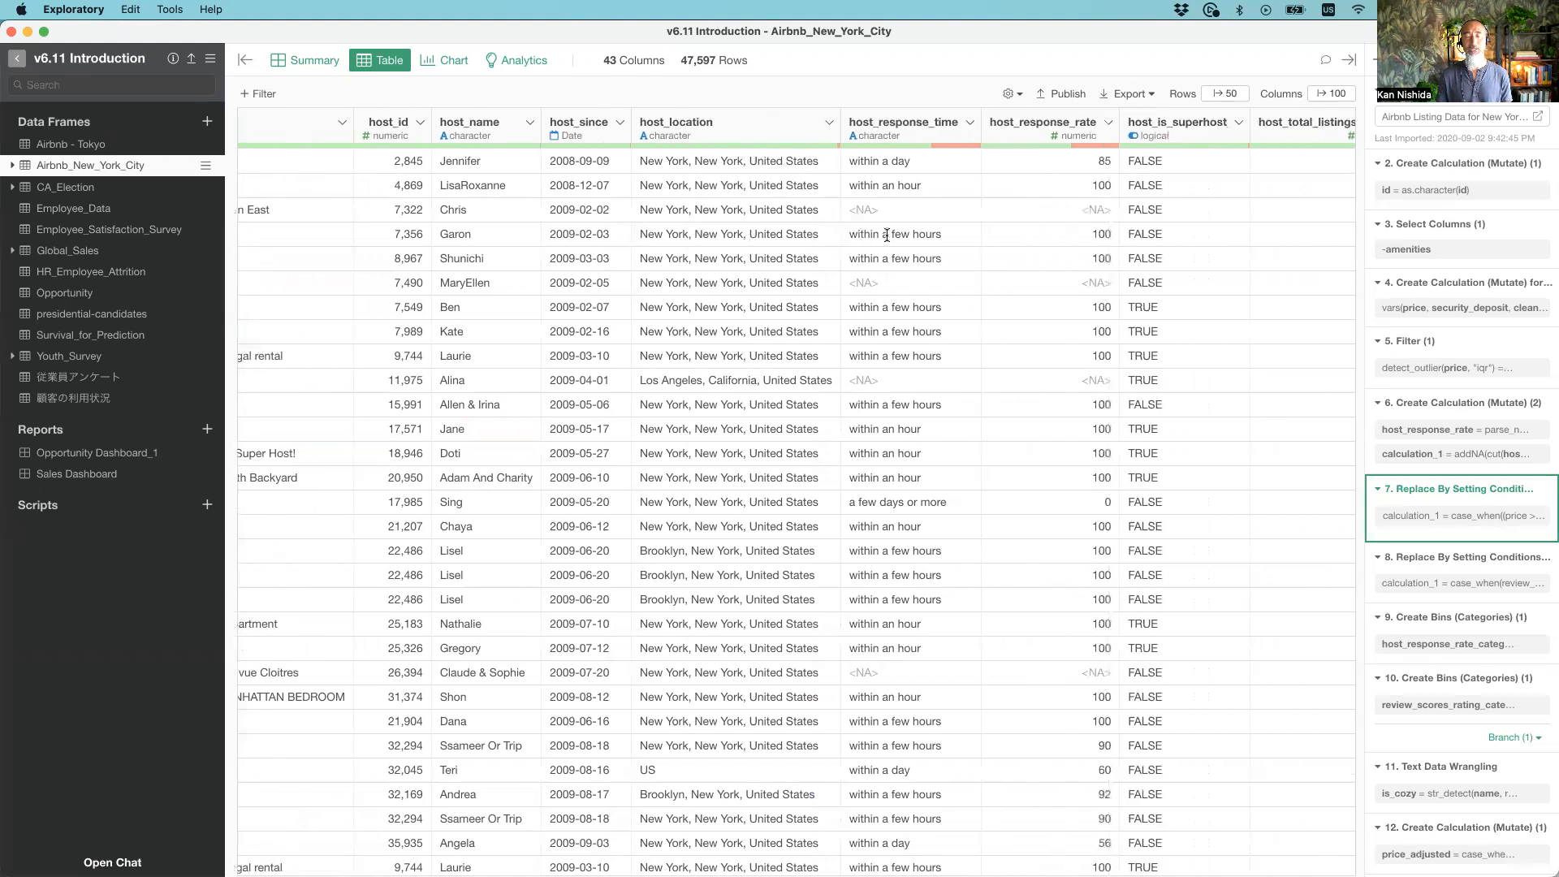
scroll(887, 235, "right", 3)
scroll(886, 238, "right", 1)
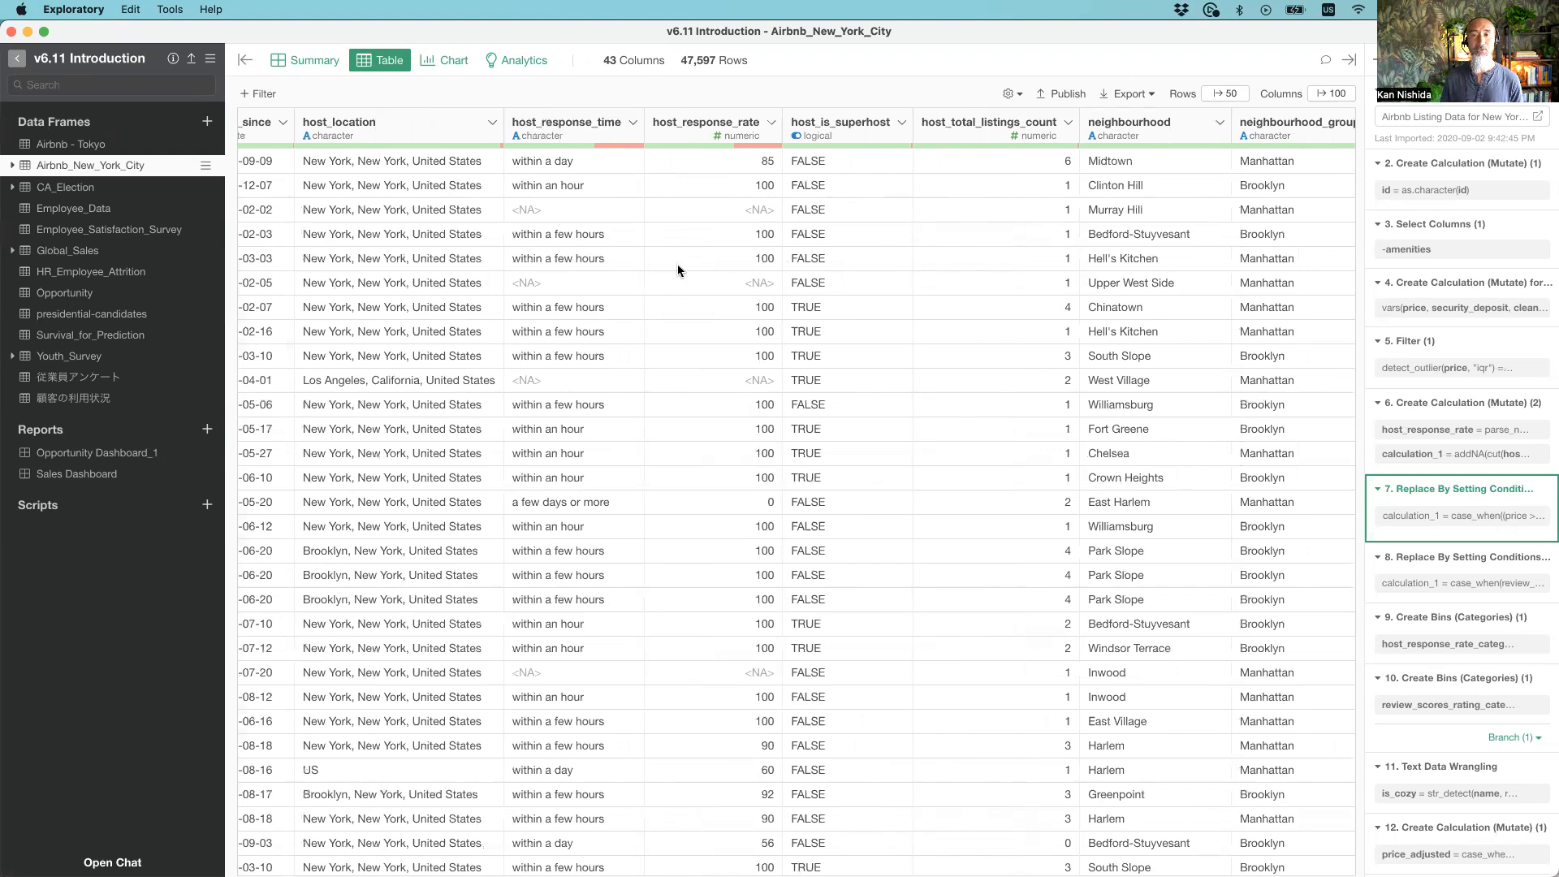
left_click(1015, 96)
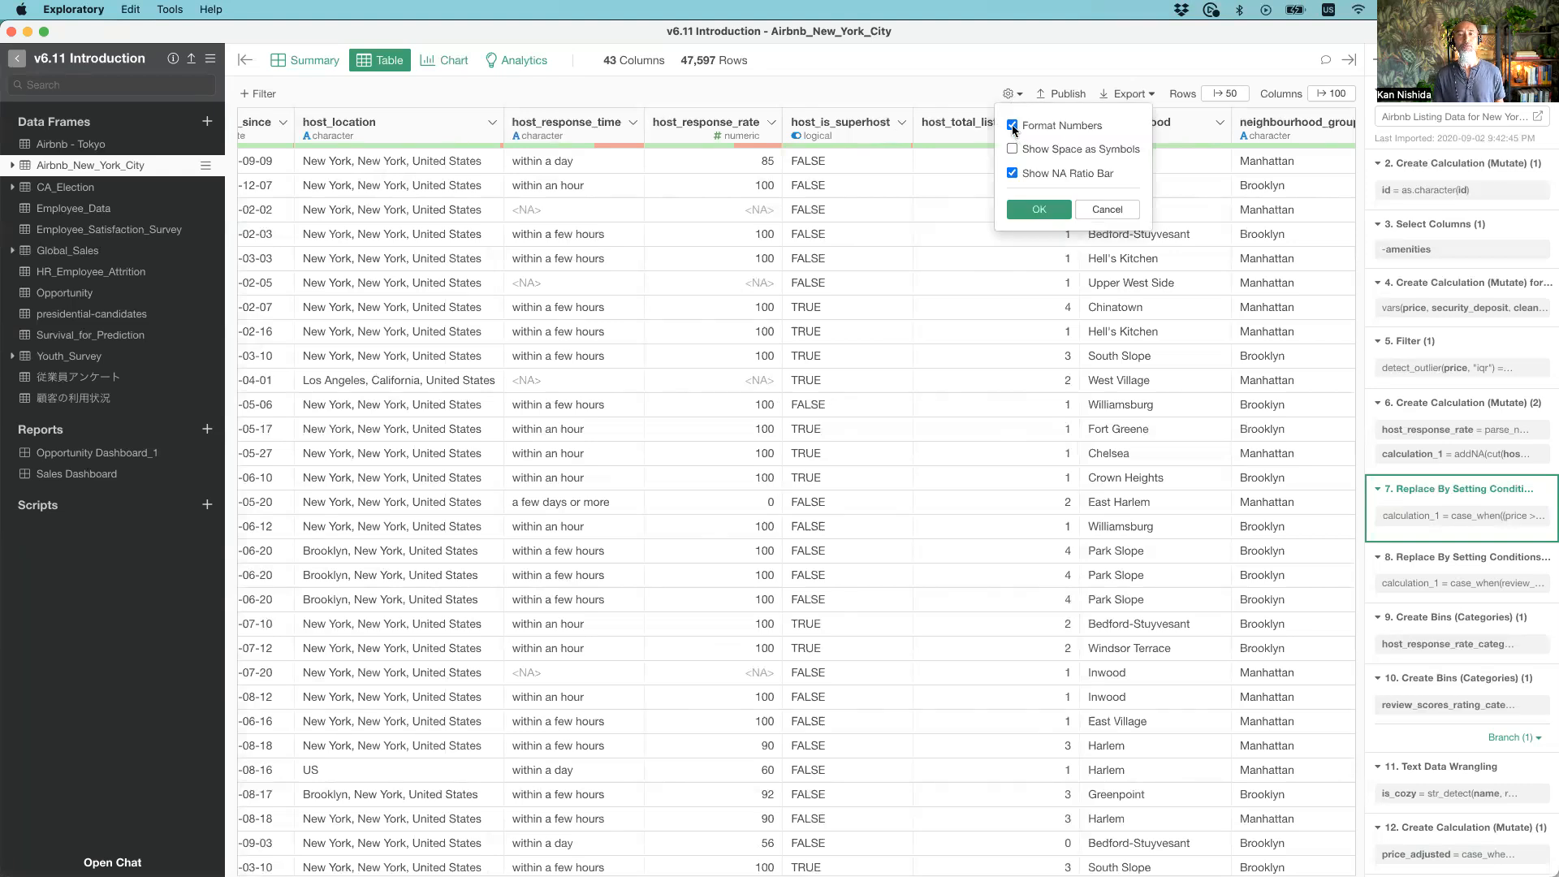
scroll(740, 362, "left", 10)
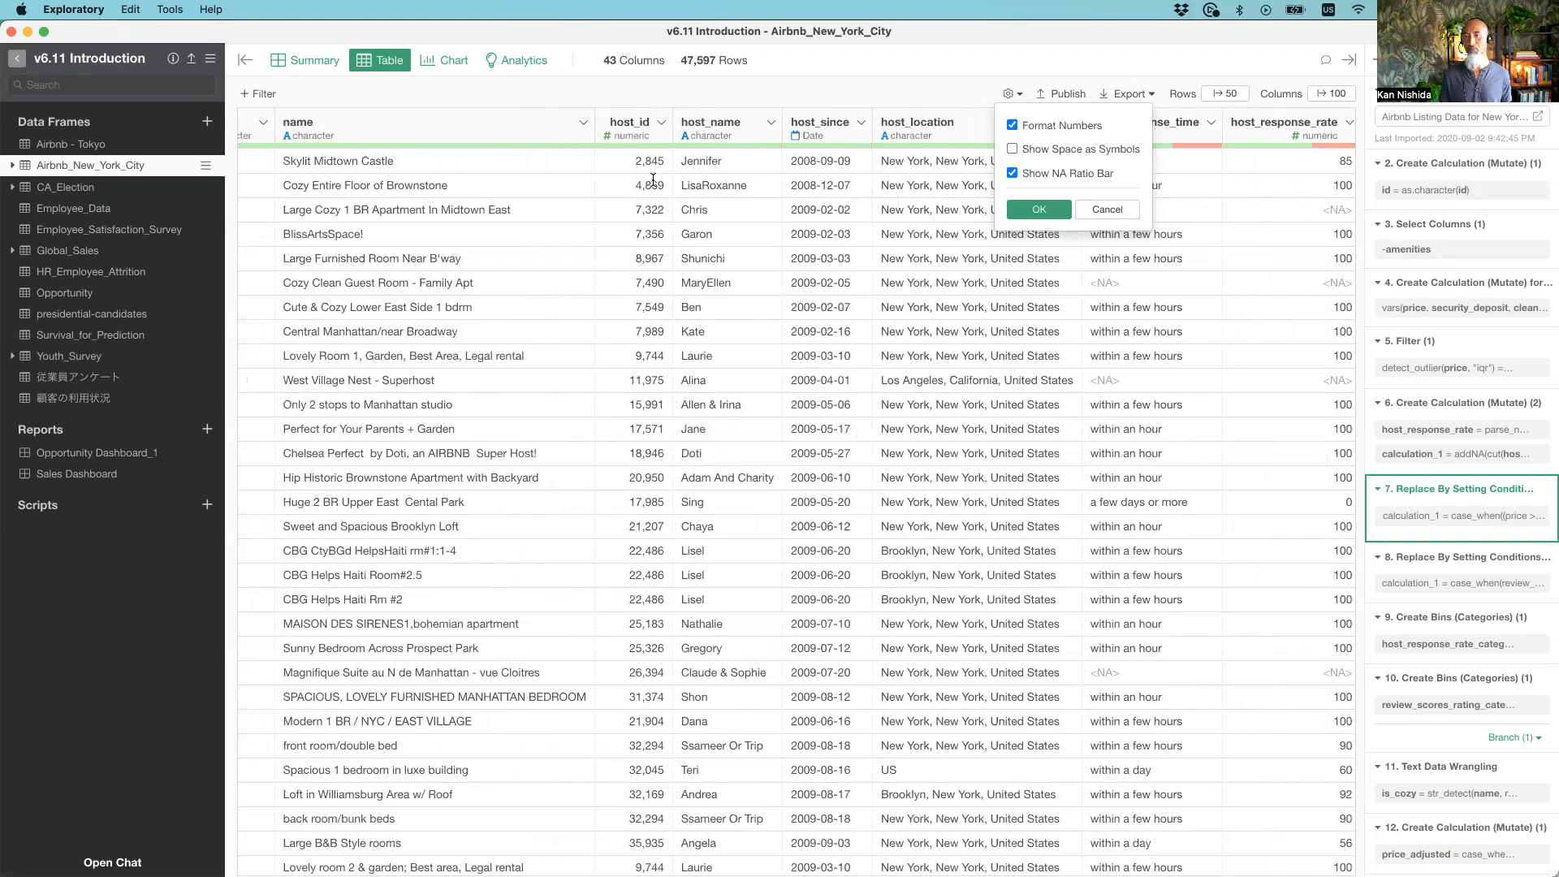
left_click(1012, 150)
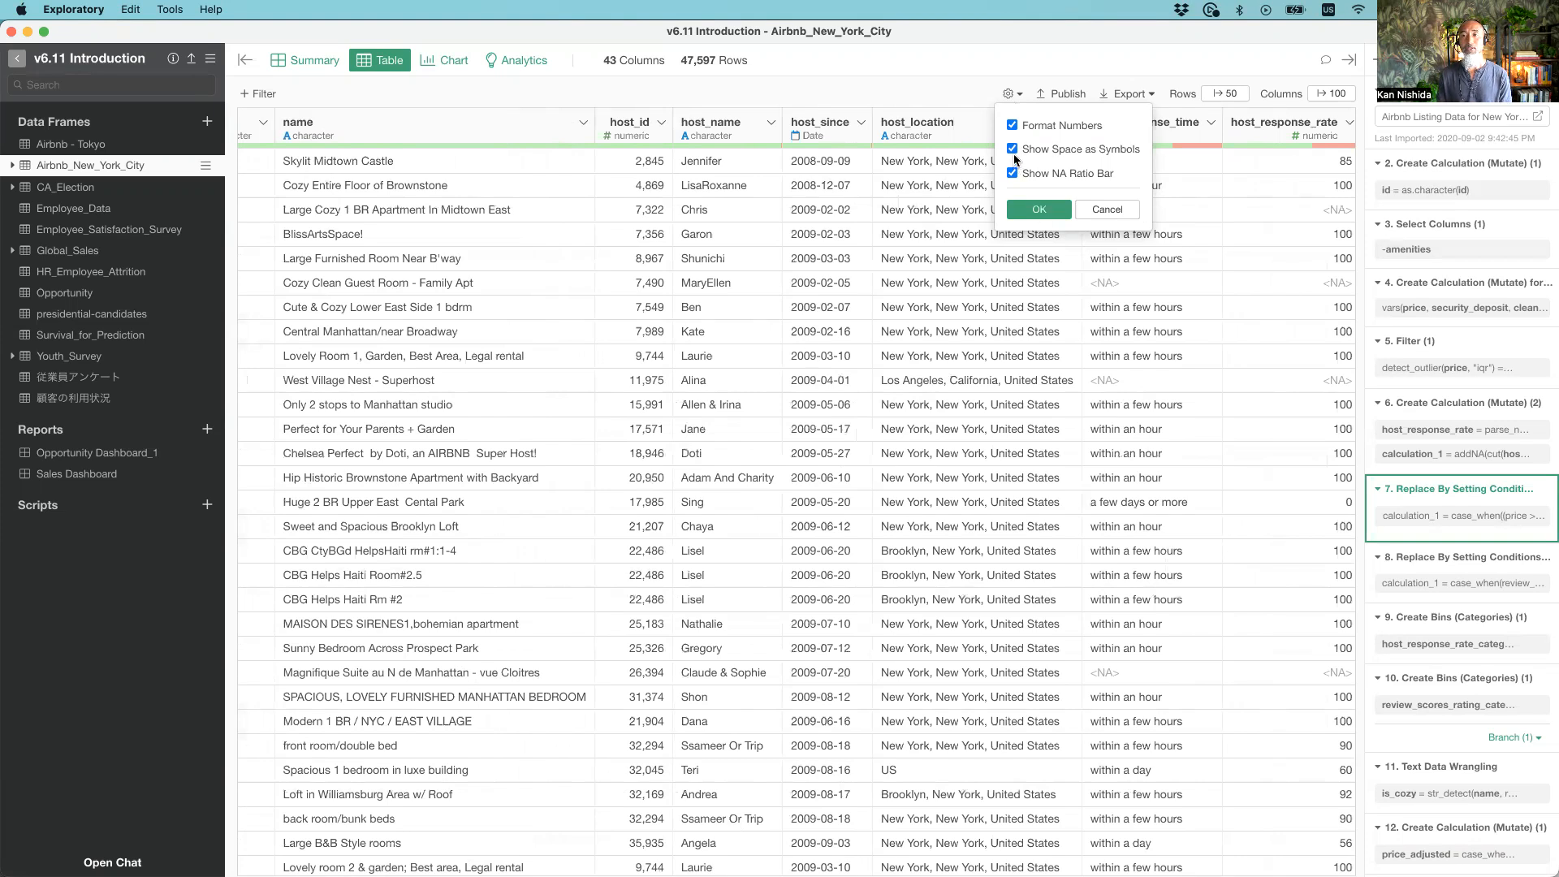
left_click(1032, 214)
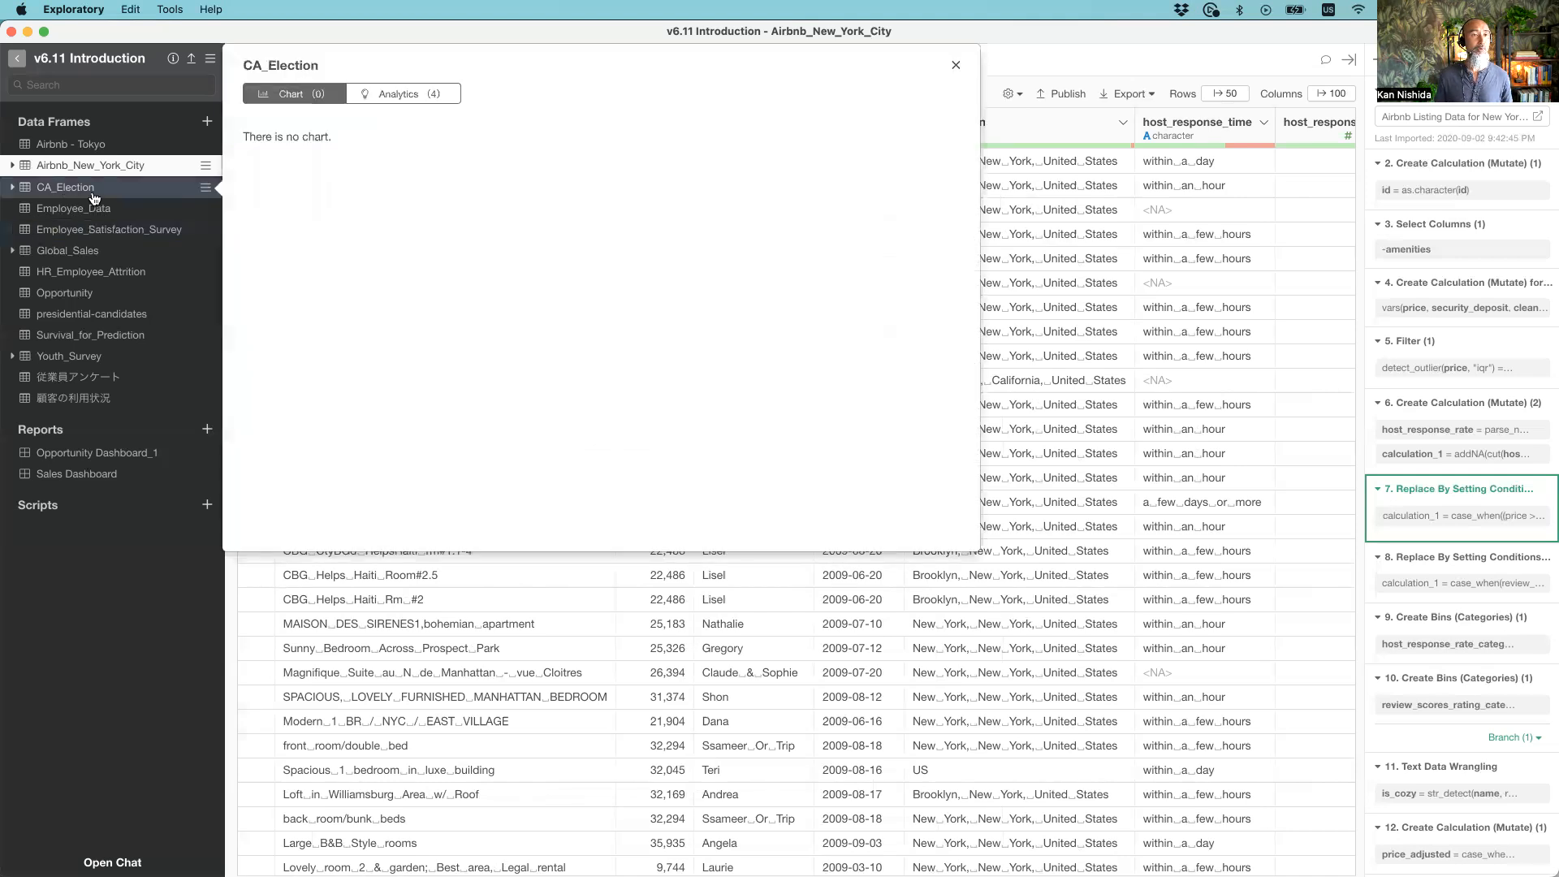
Examine the ballot measure titles and joined columns in the CA_Election table and the source data frame presidential-candidates
left_click(94, 189)
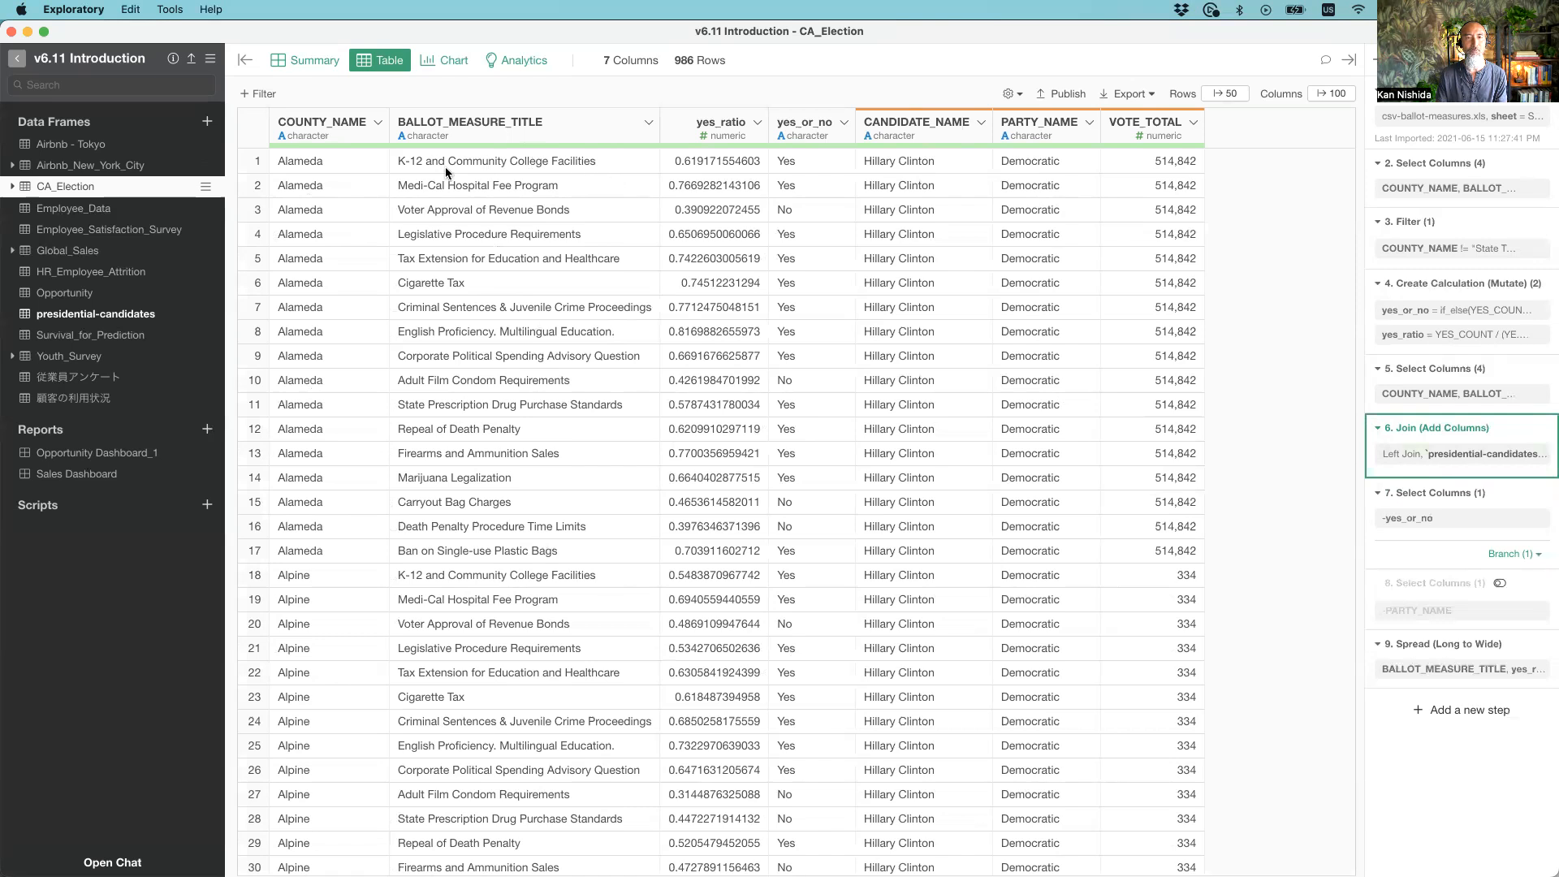
left_click_drag(399, 161, 609, 162)
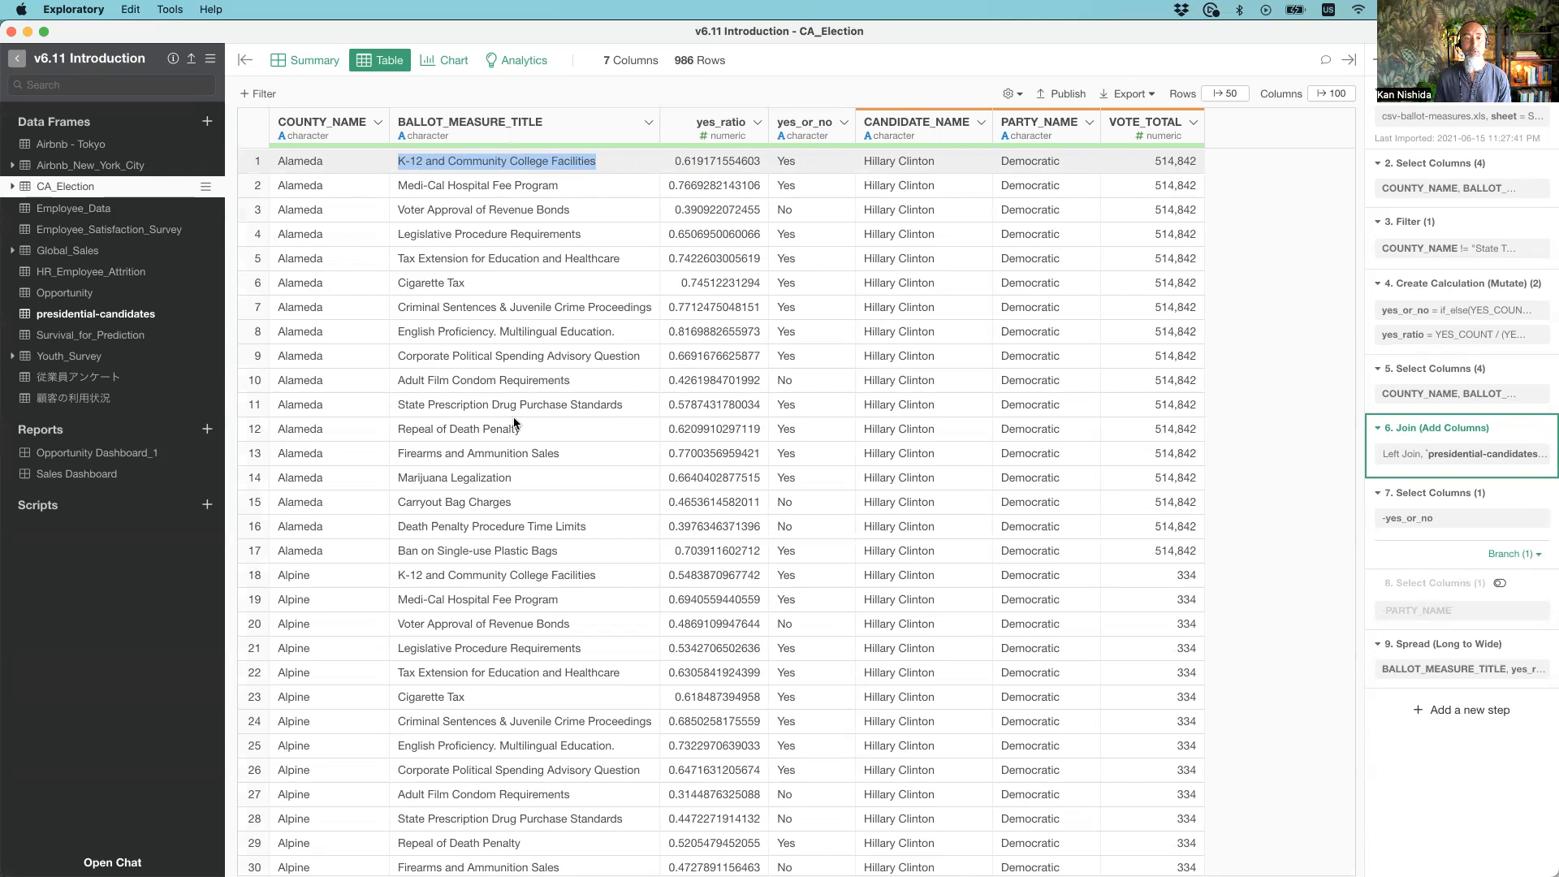
scroll(513, 418, "down", 3)
scroll(513, 418, "down", 4)
scroll(513, 422, "up", 7)
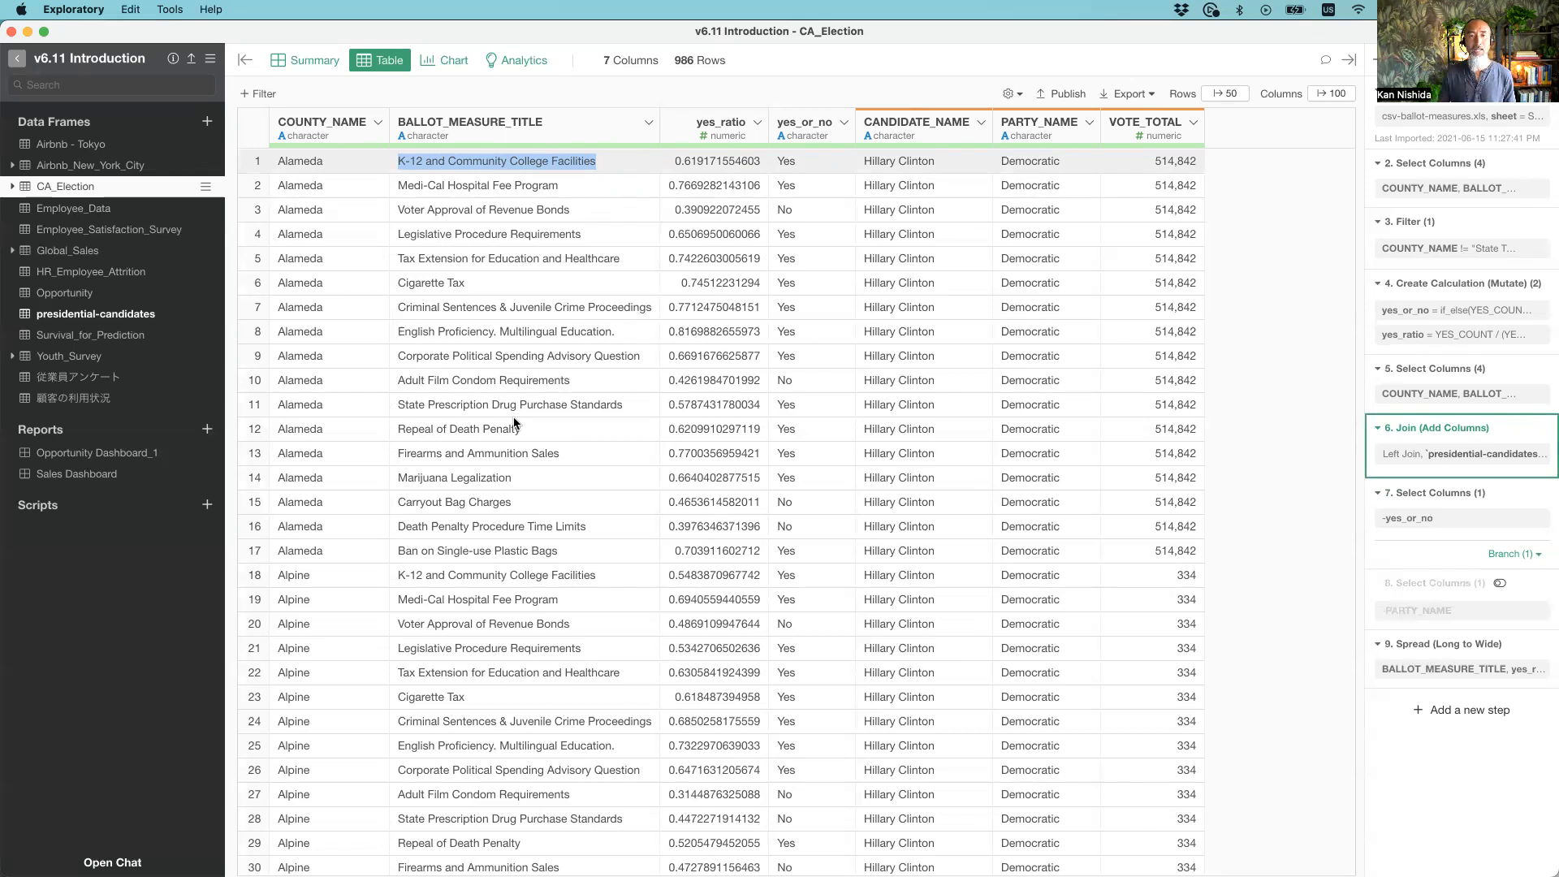
left_click(625, 158)
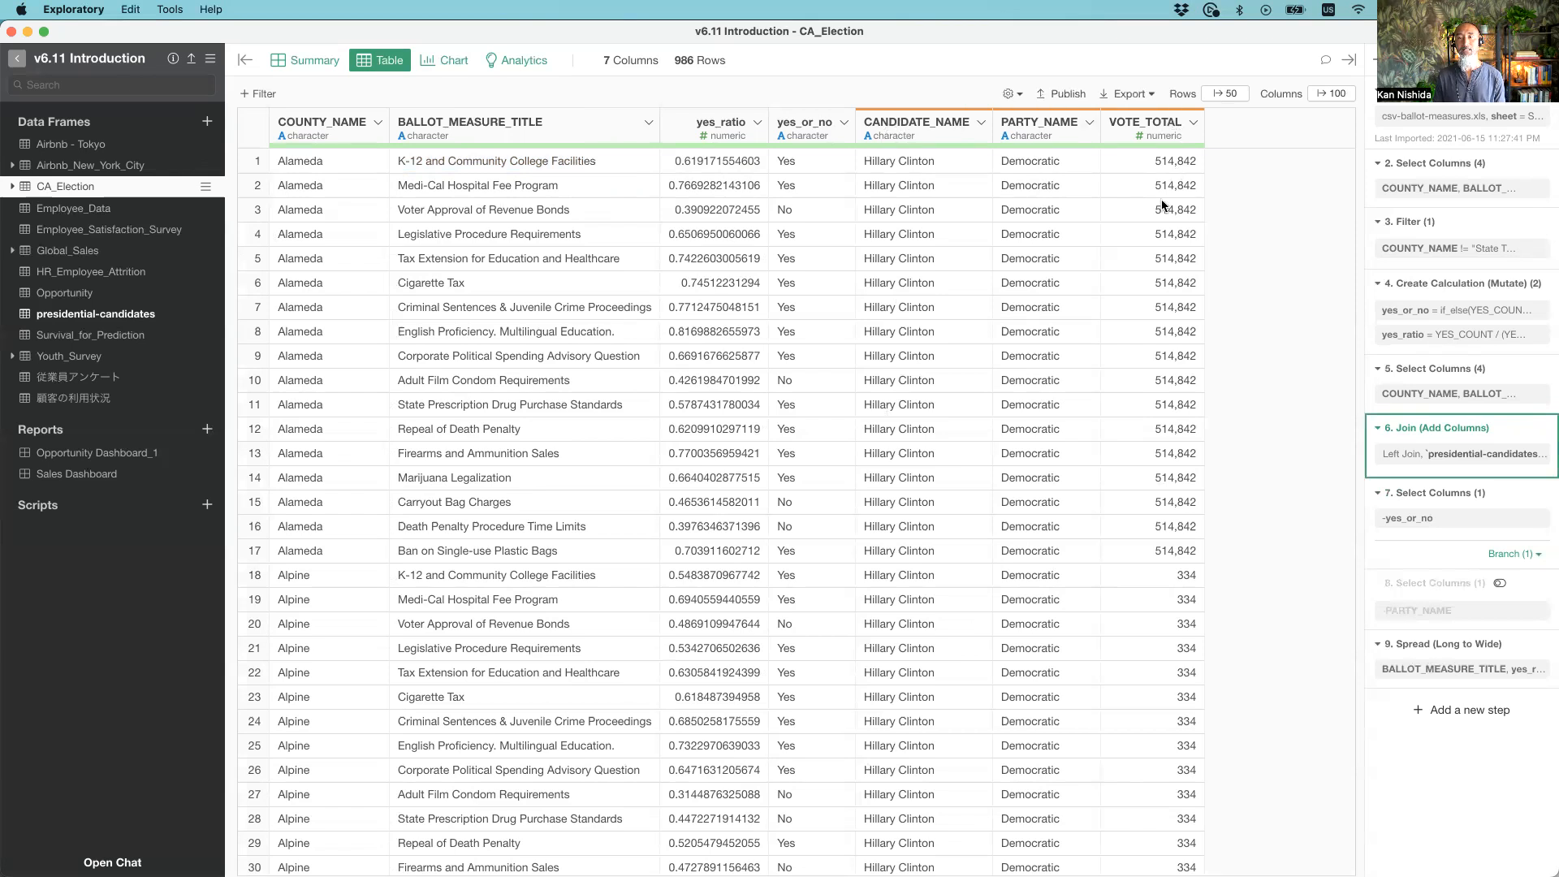
left_click(88, 315)
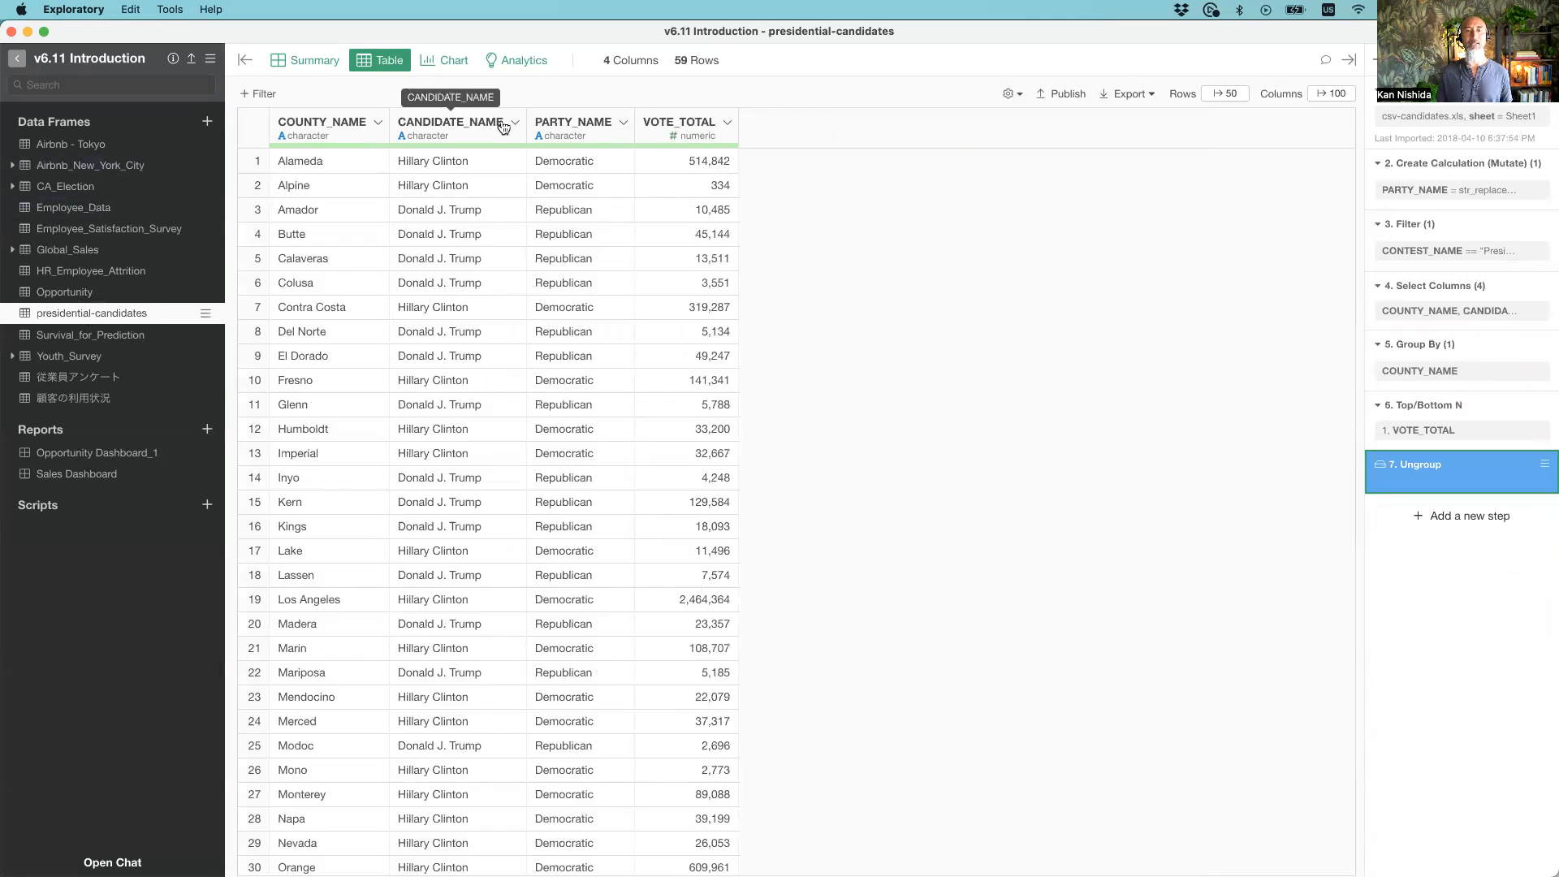
Edit CA_Election's Join step to bring in only PARTY_NAME from presidential-candidates, previewing the result and running the join
left_click(78, 189)
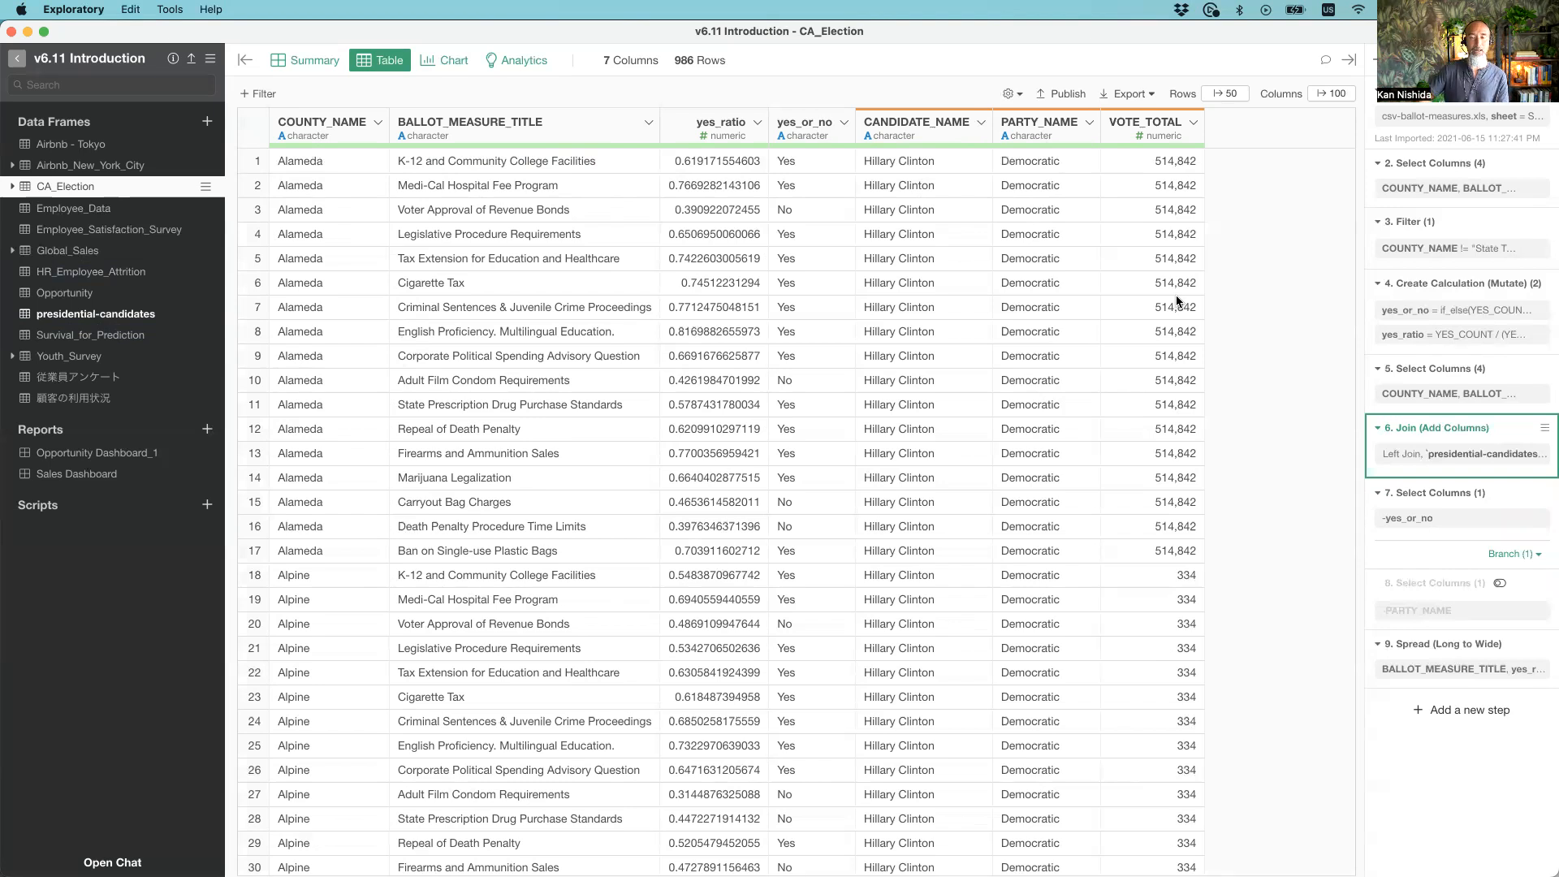
left_click(1418, 461)
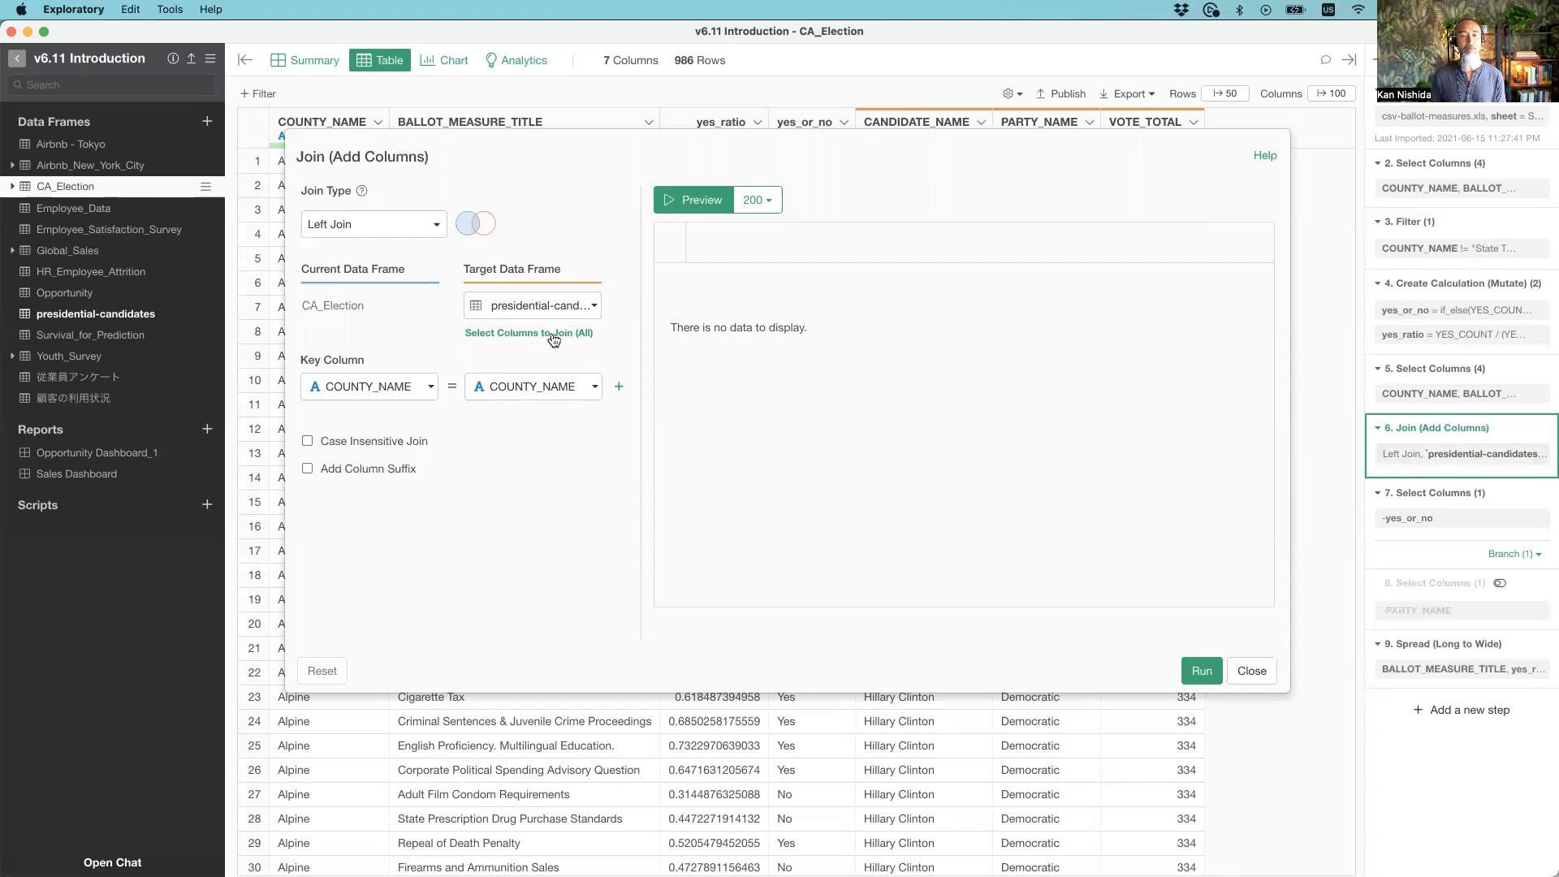
left_click(702, 202)
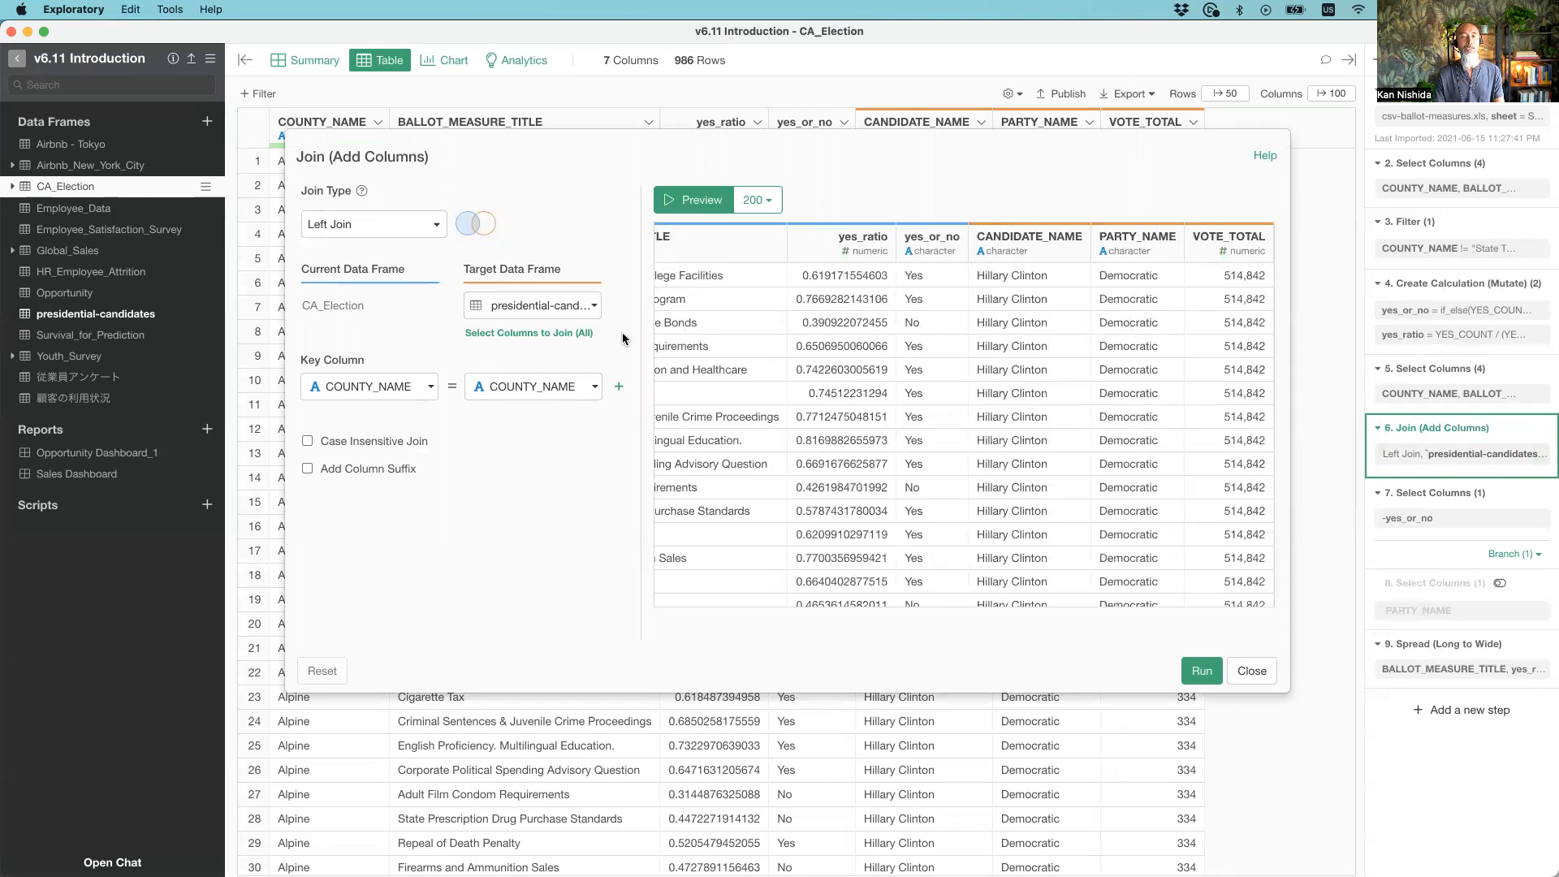
left_click(499, 335)
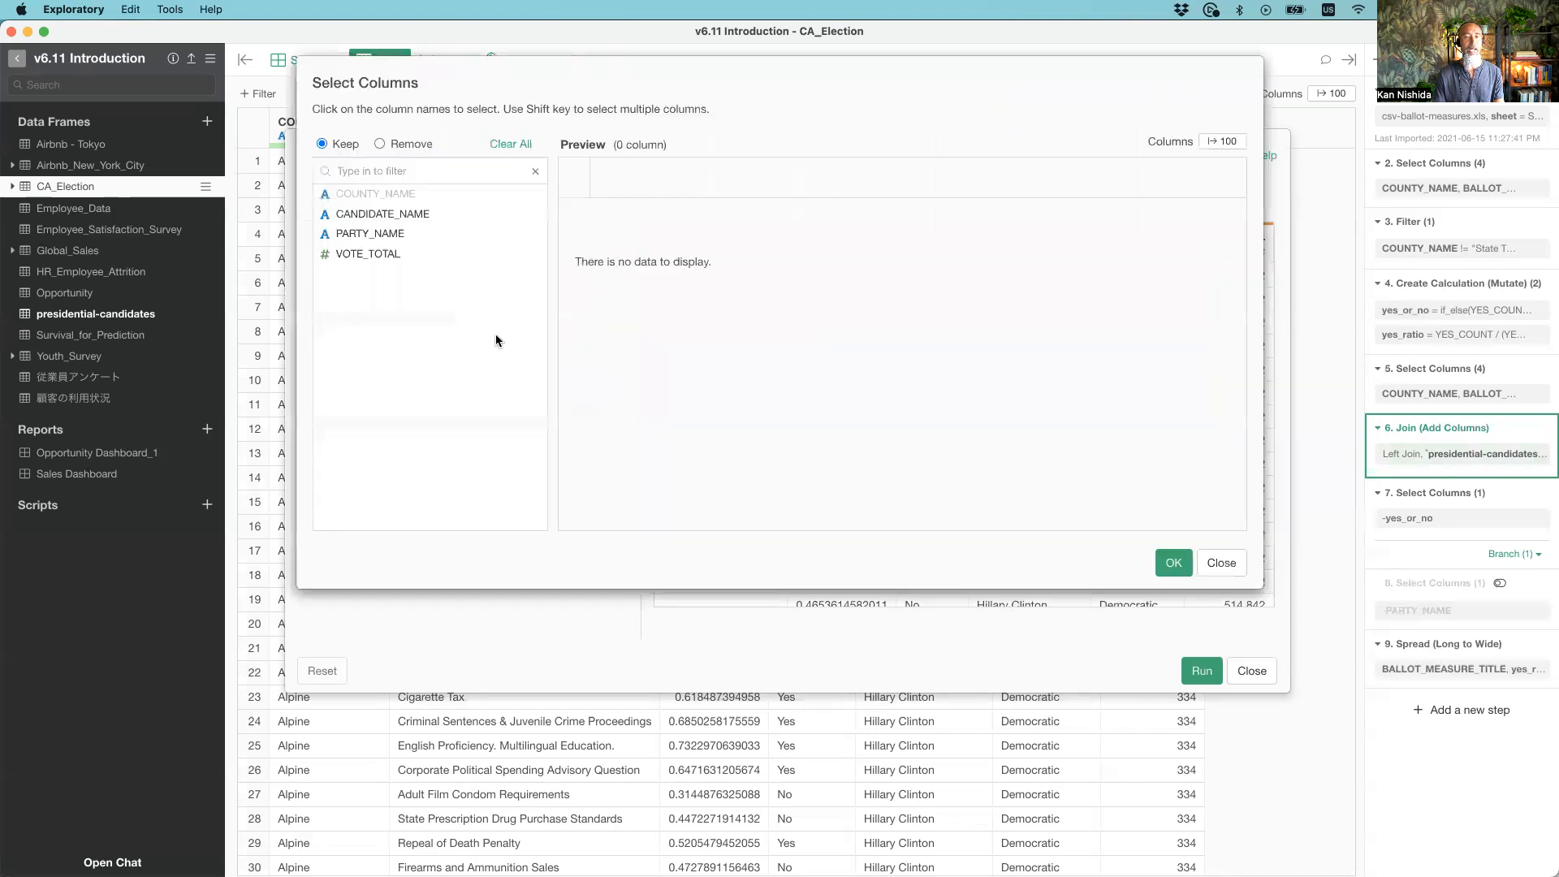
left_click_drag(685, 82, 817, 204)
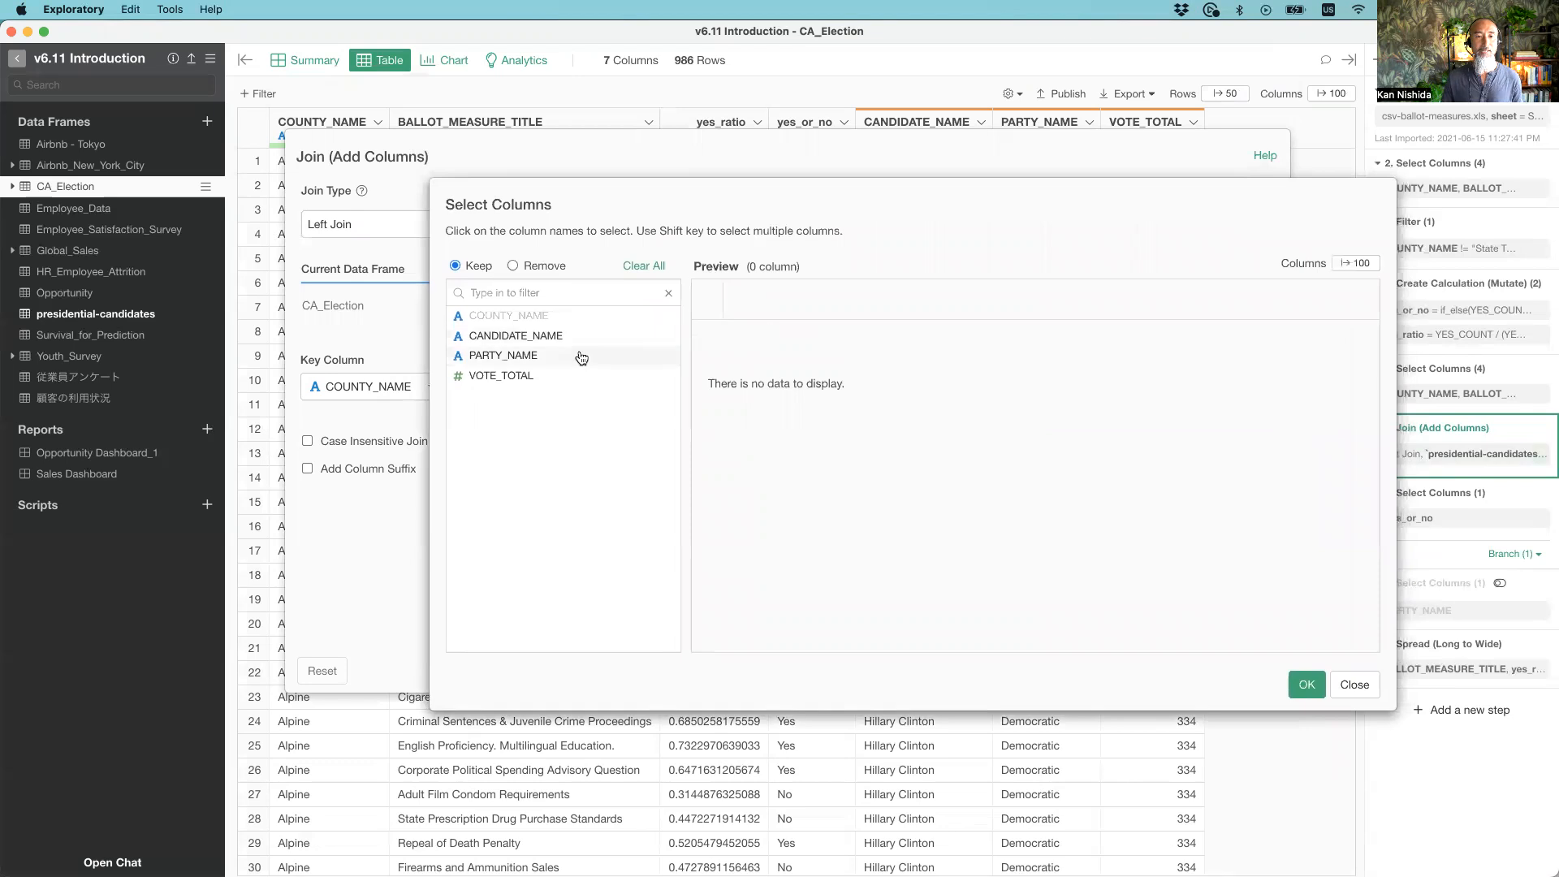
left_click(550, 362)
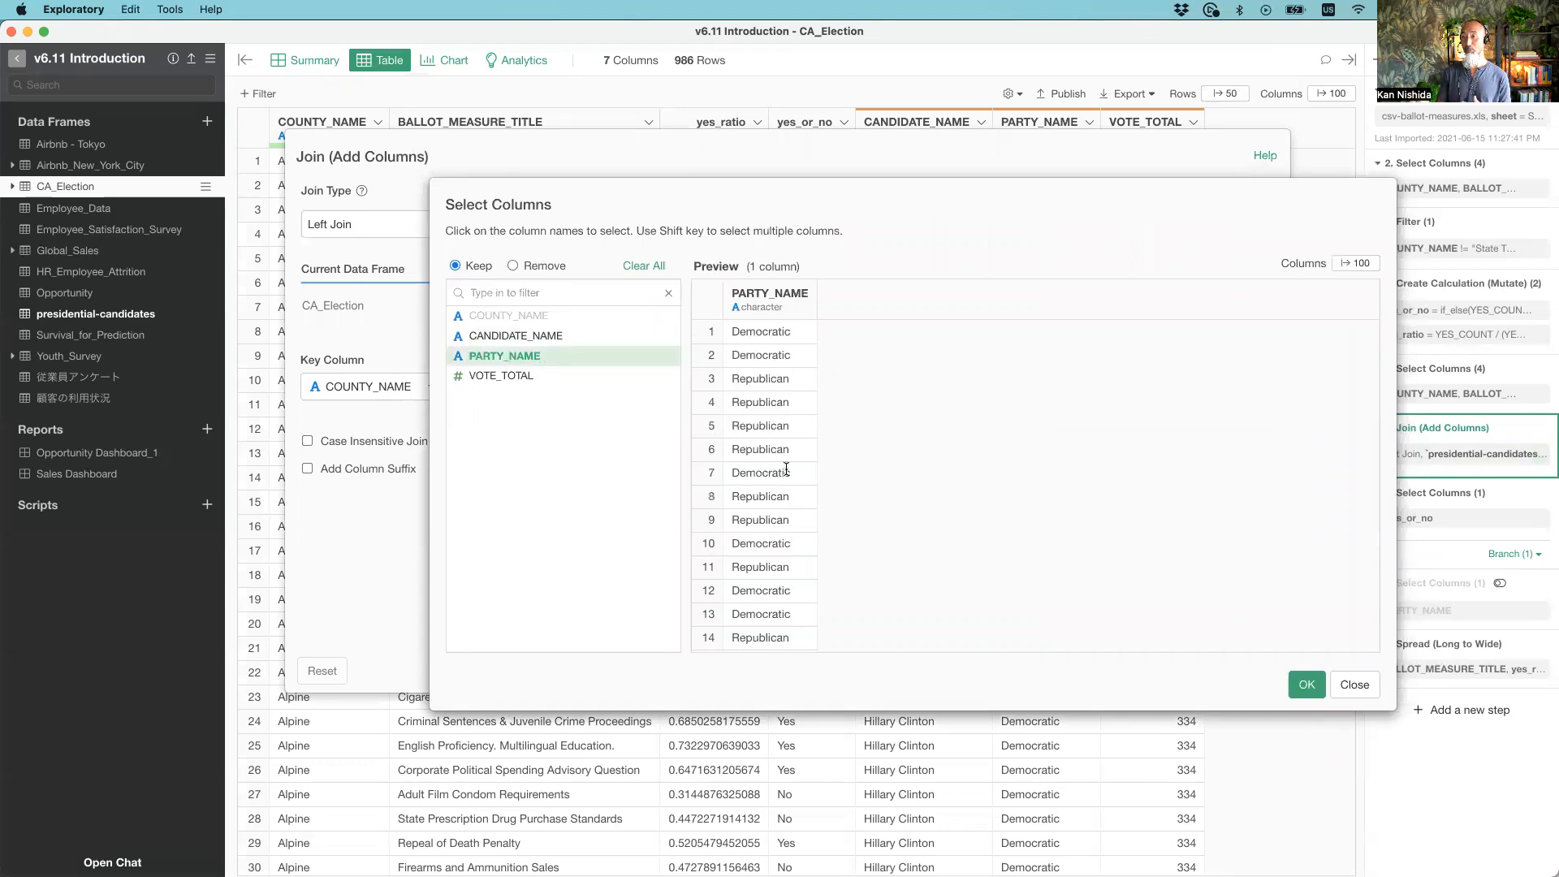
left_click(1306, 686)
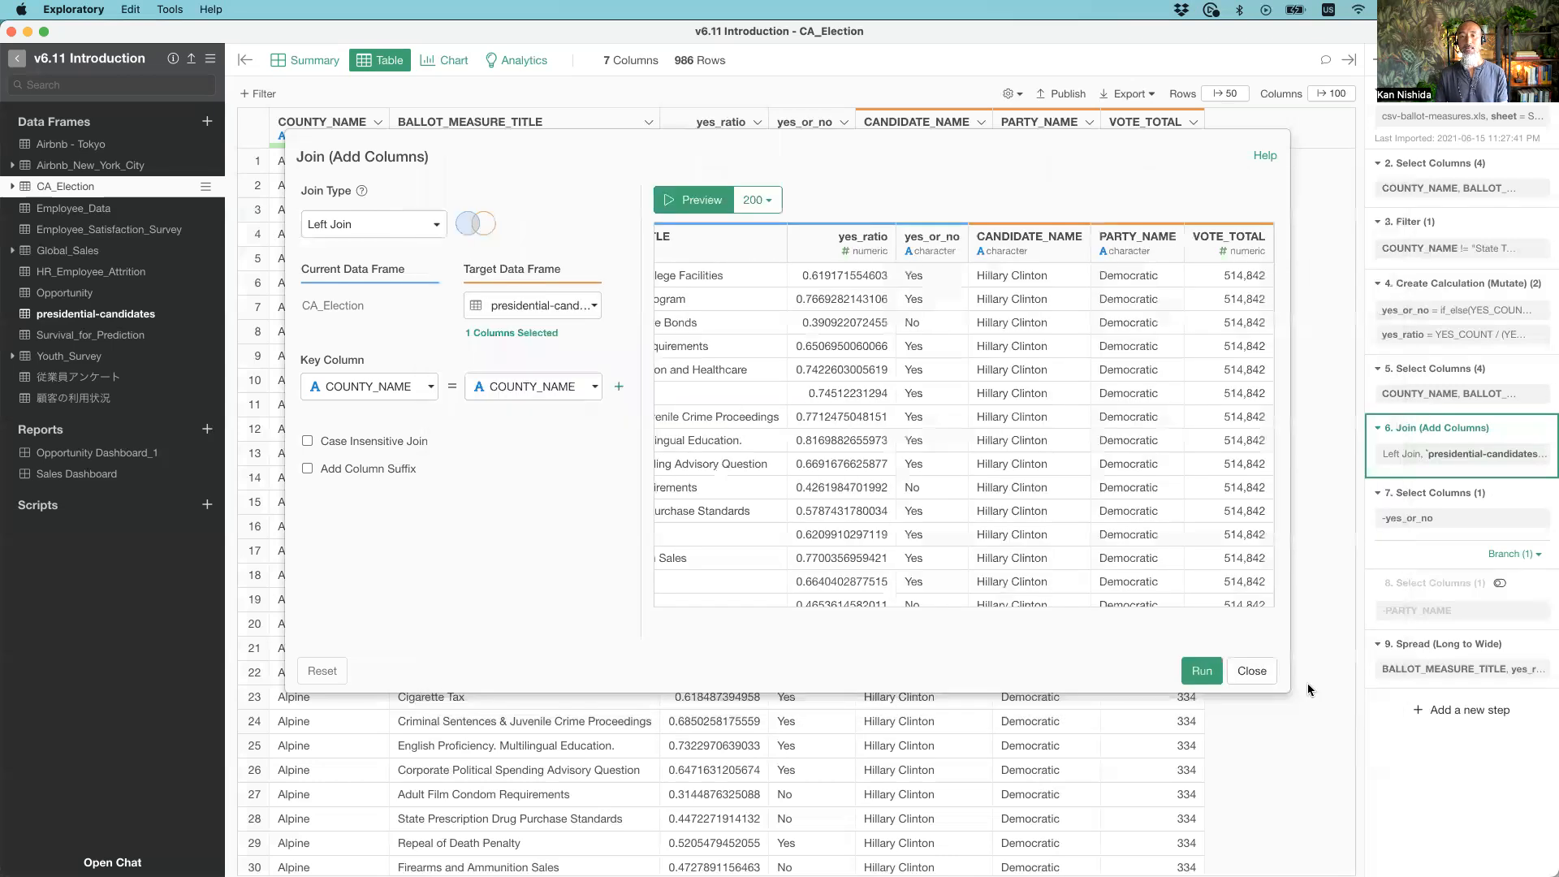
left_click(686, 200)
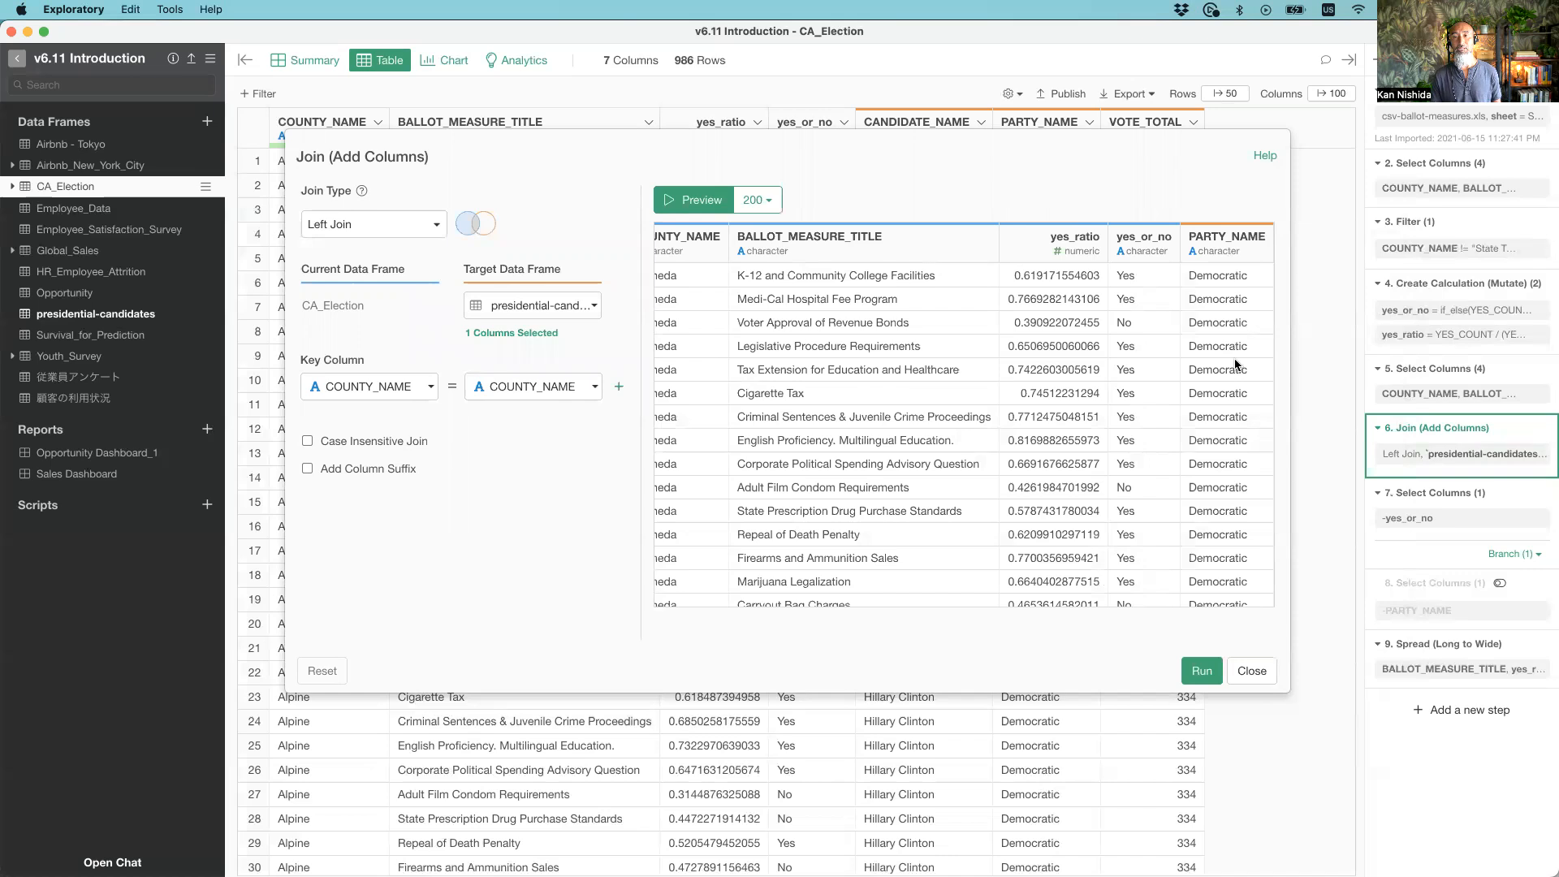
left_click(1196, 671)
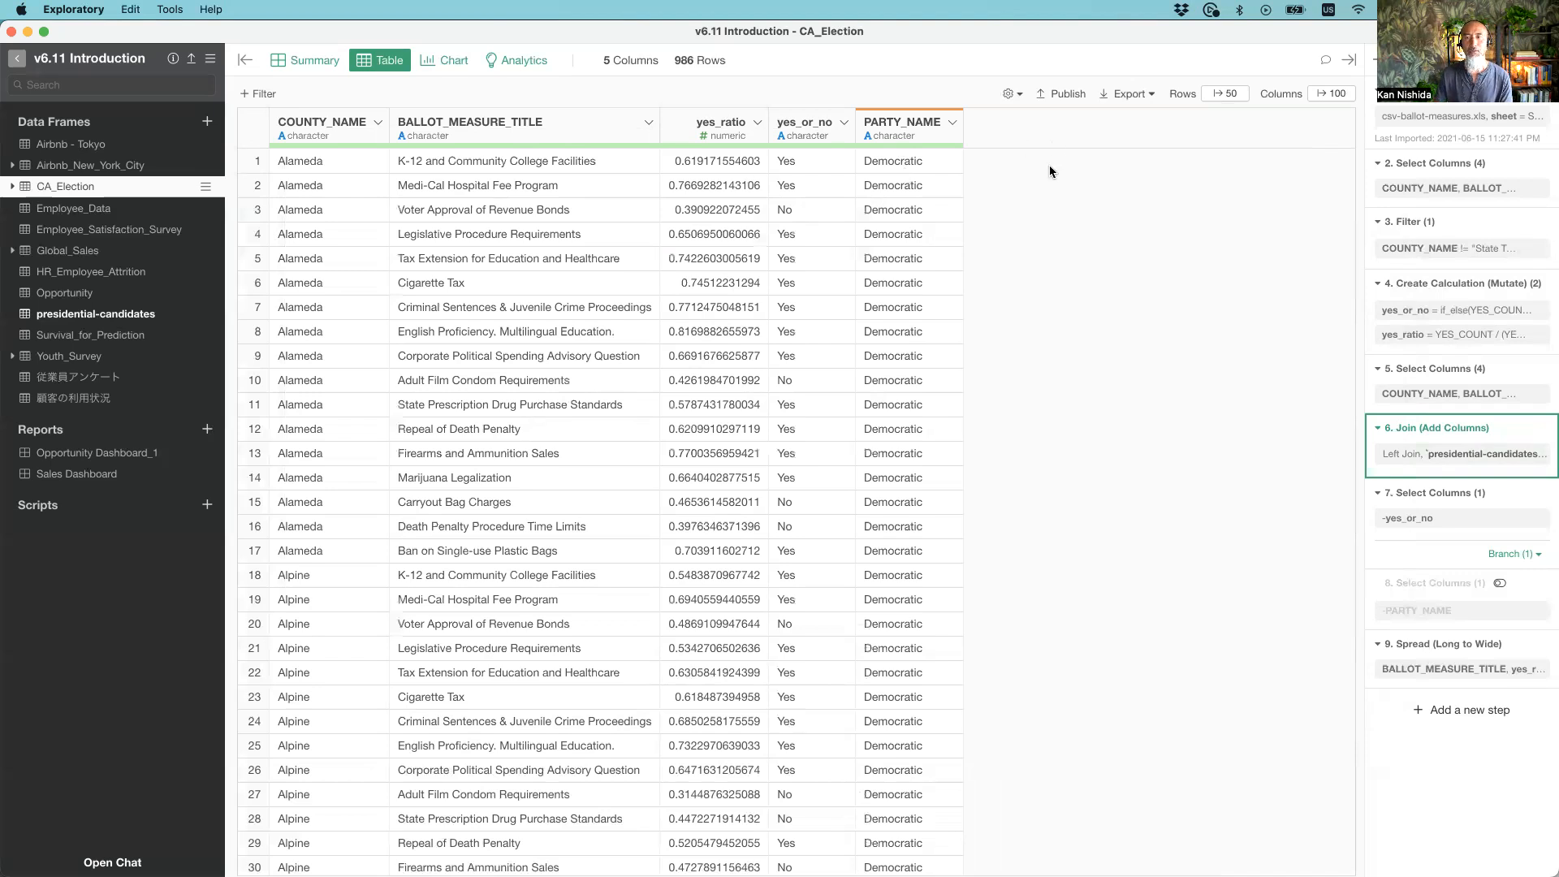
Return to the Airbnb_New_York_City table and start an Is In (Multiple Values) filter on the neighbourhood column
left_click(66, 250)
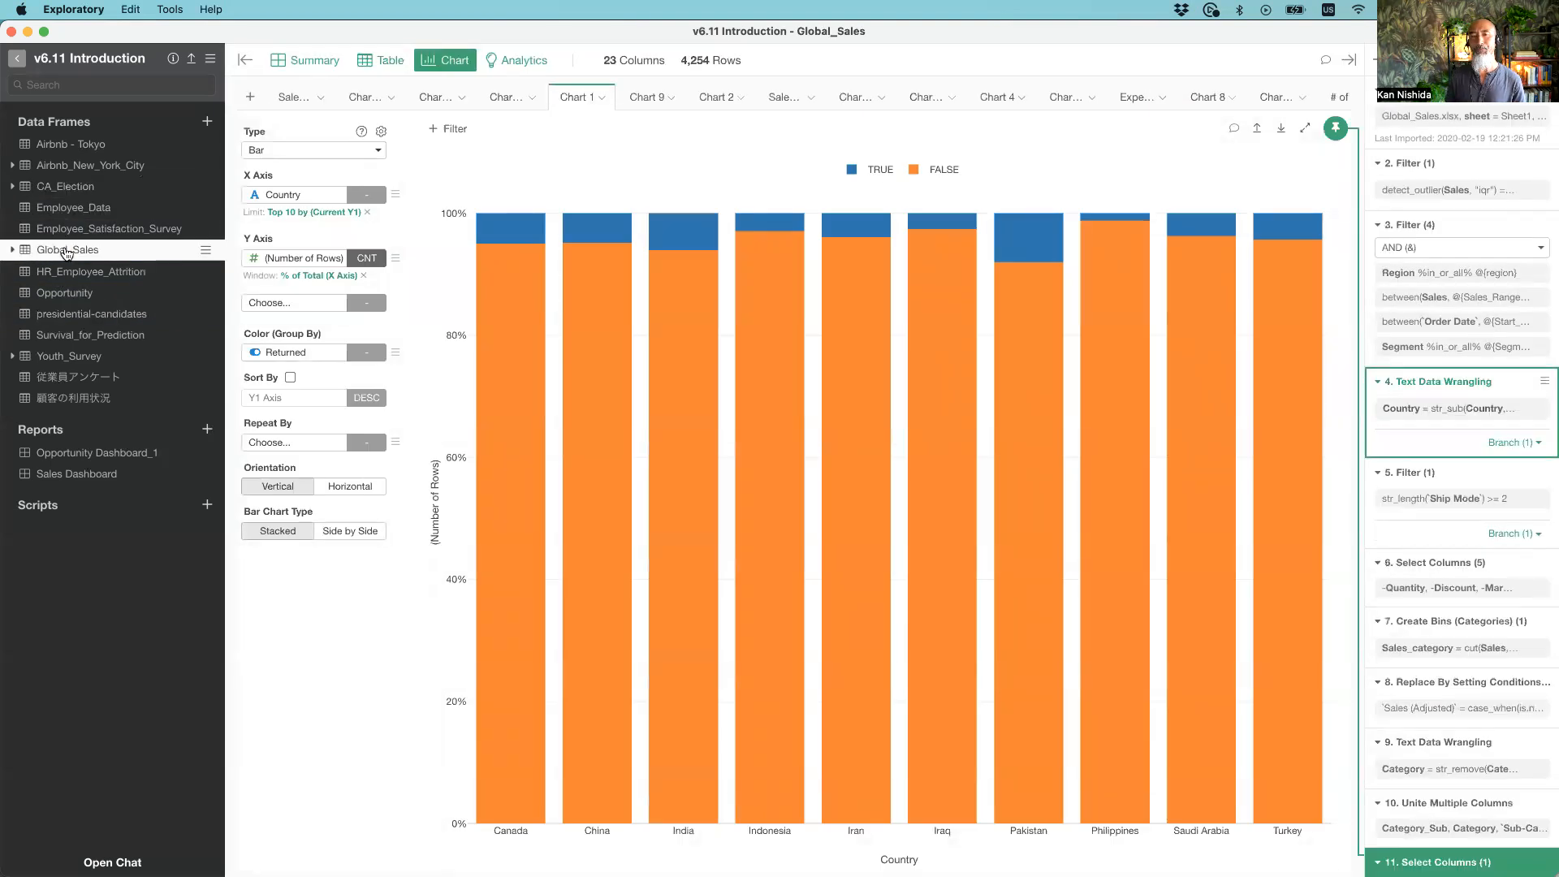
left_click(94, 146)
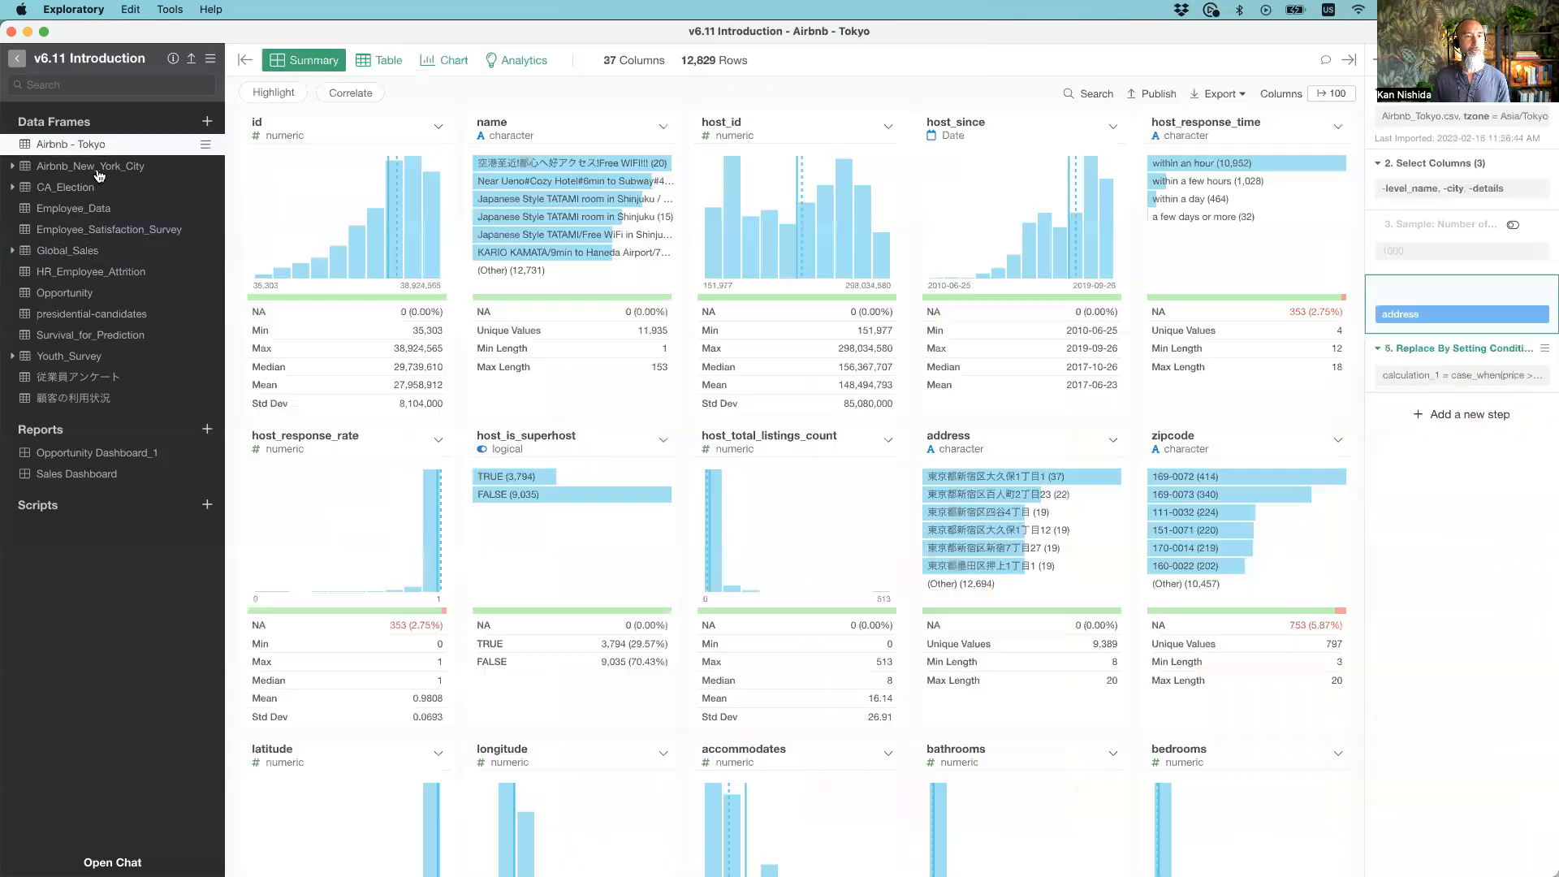
left_click(98, 168)
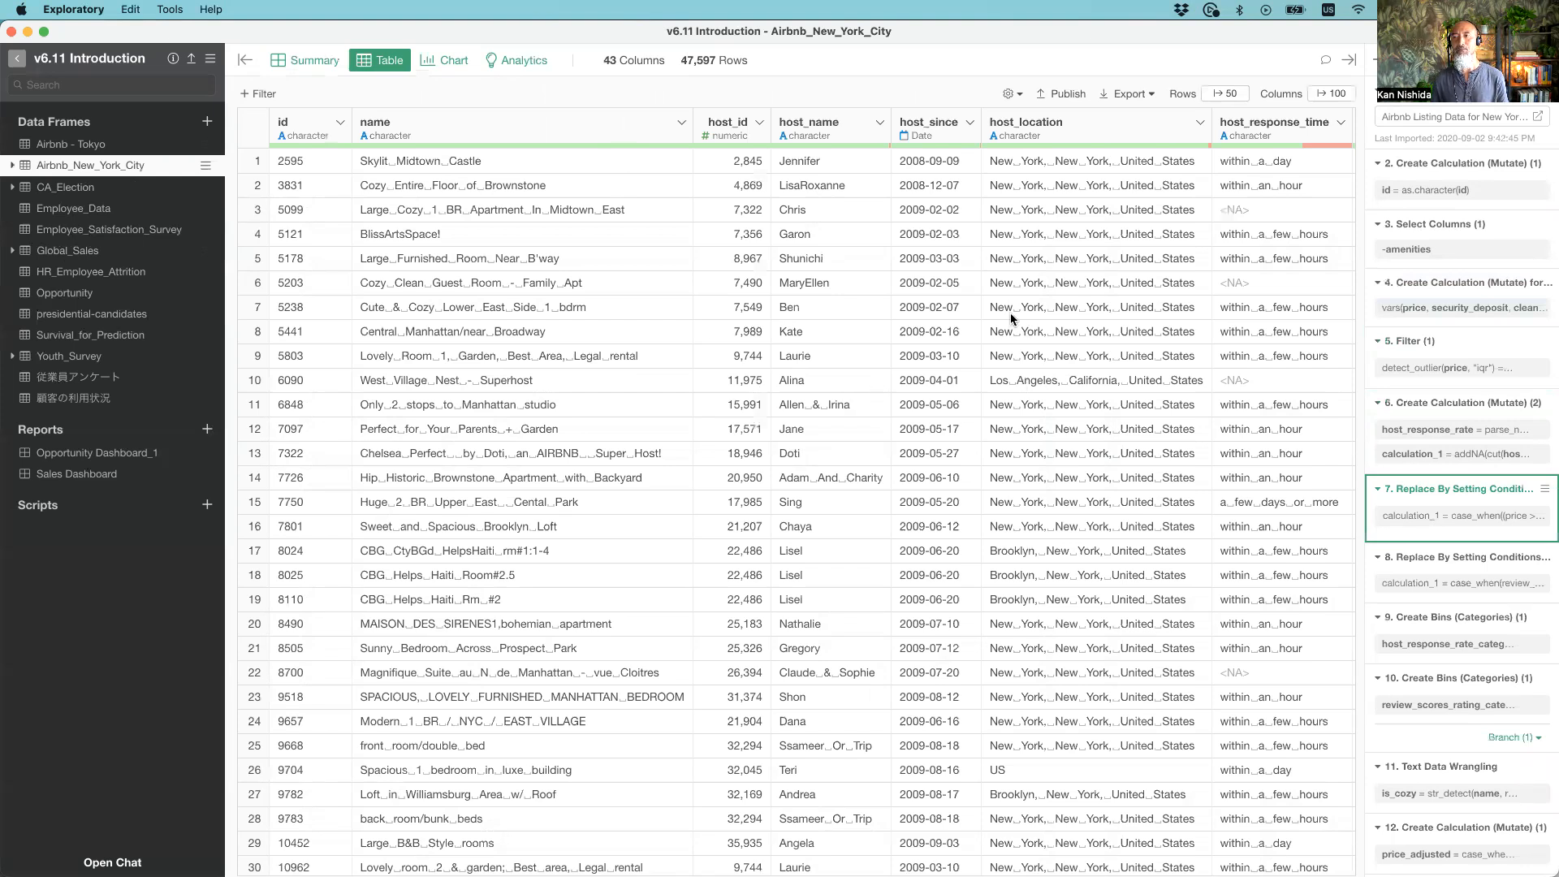
scroll(1010, 313, "right", 3)
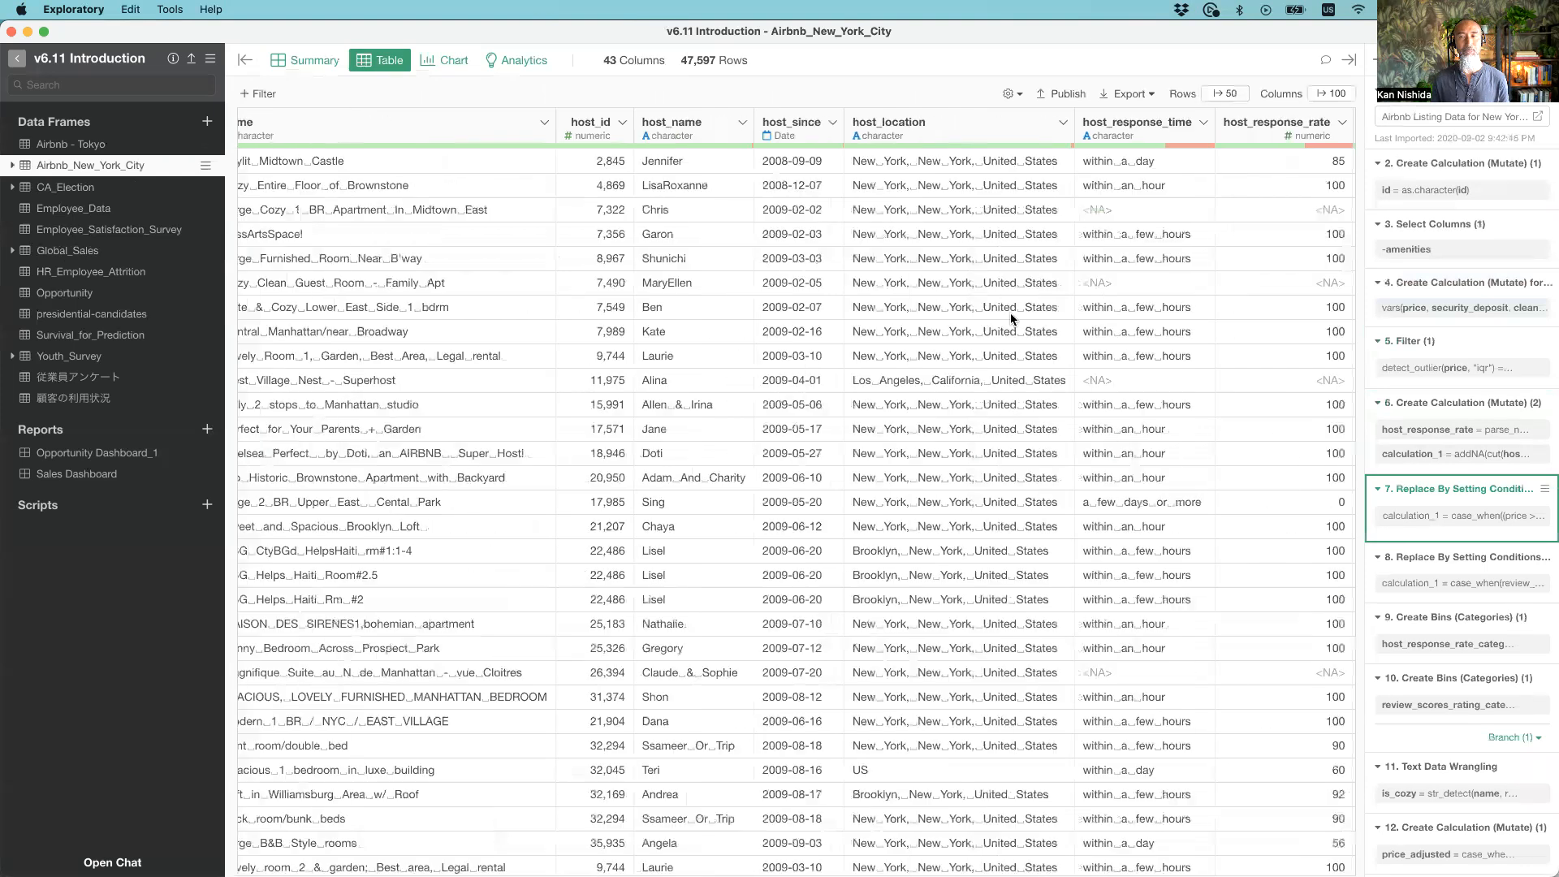
scroll(1010, 313, "right", 10)
scroll(1010, 313, "right", 5)
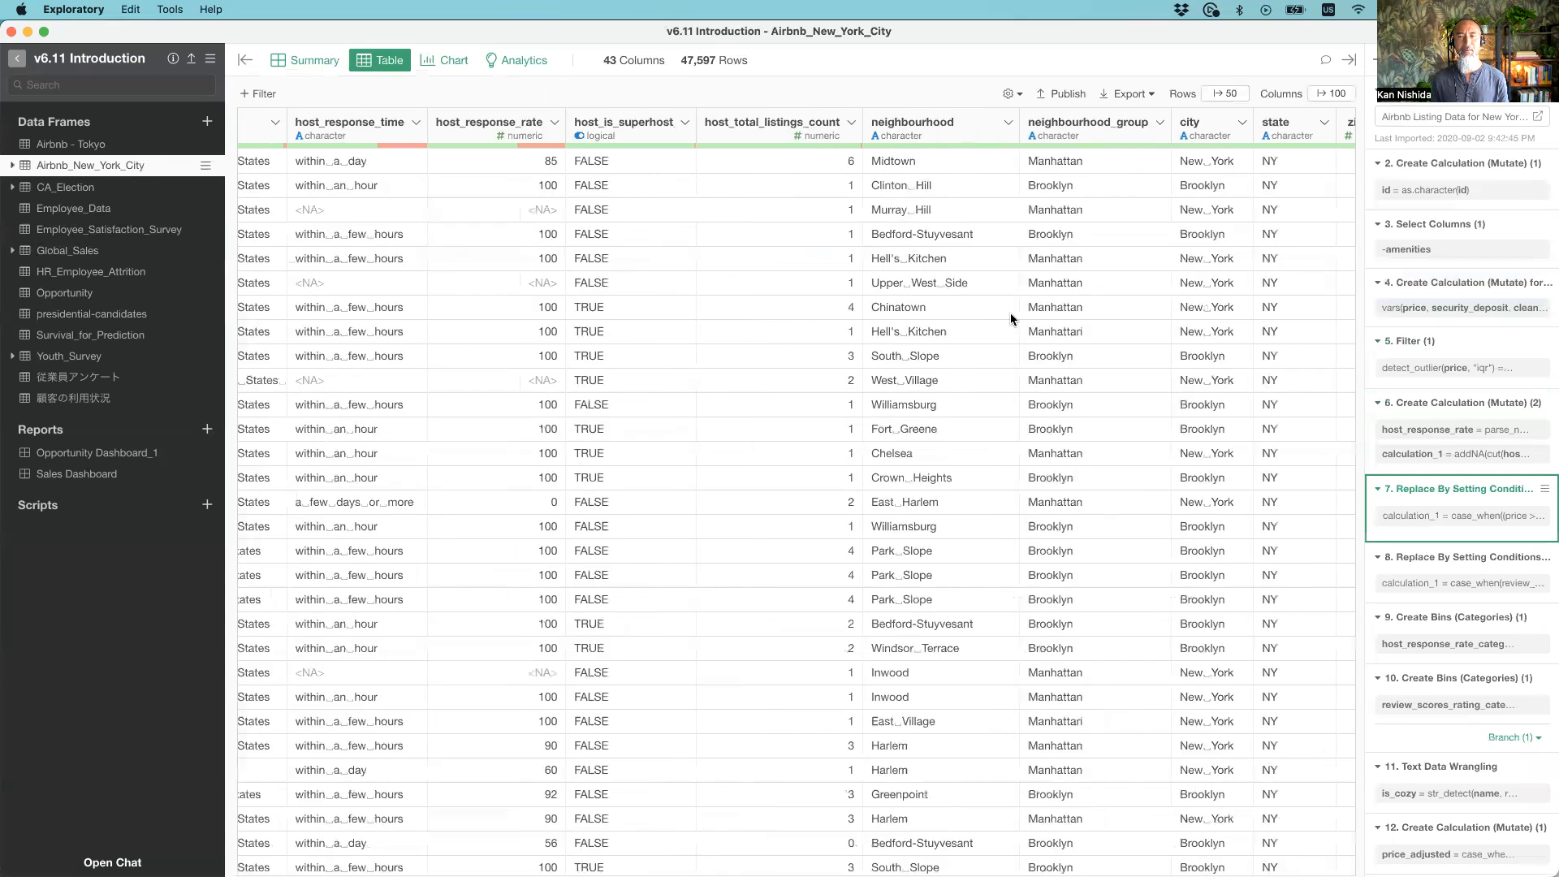
scroll(1010, 314, "right", 4)
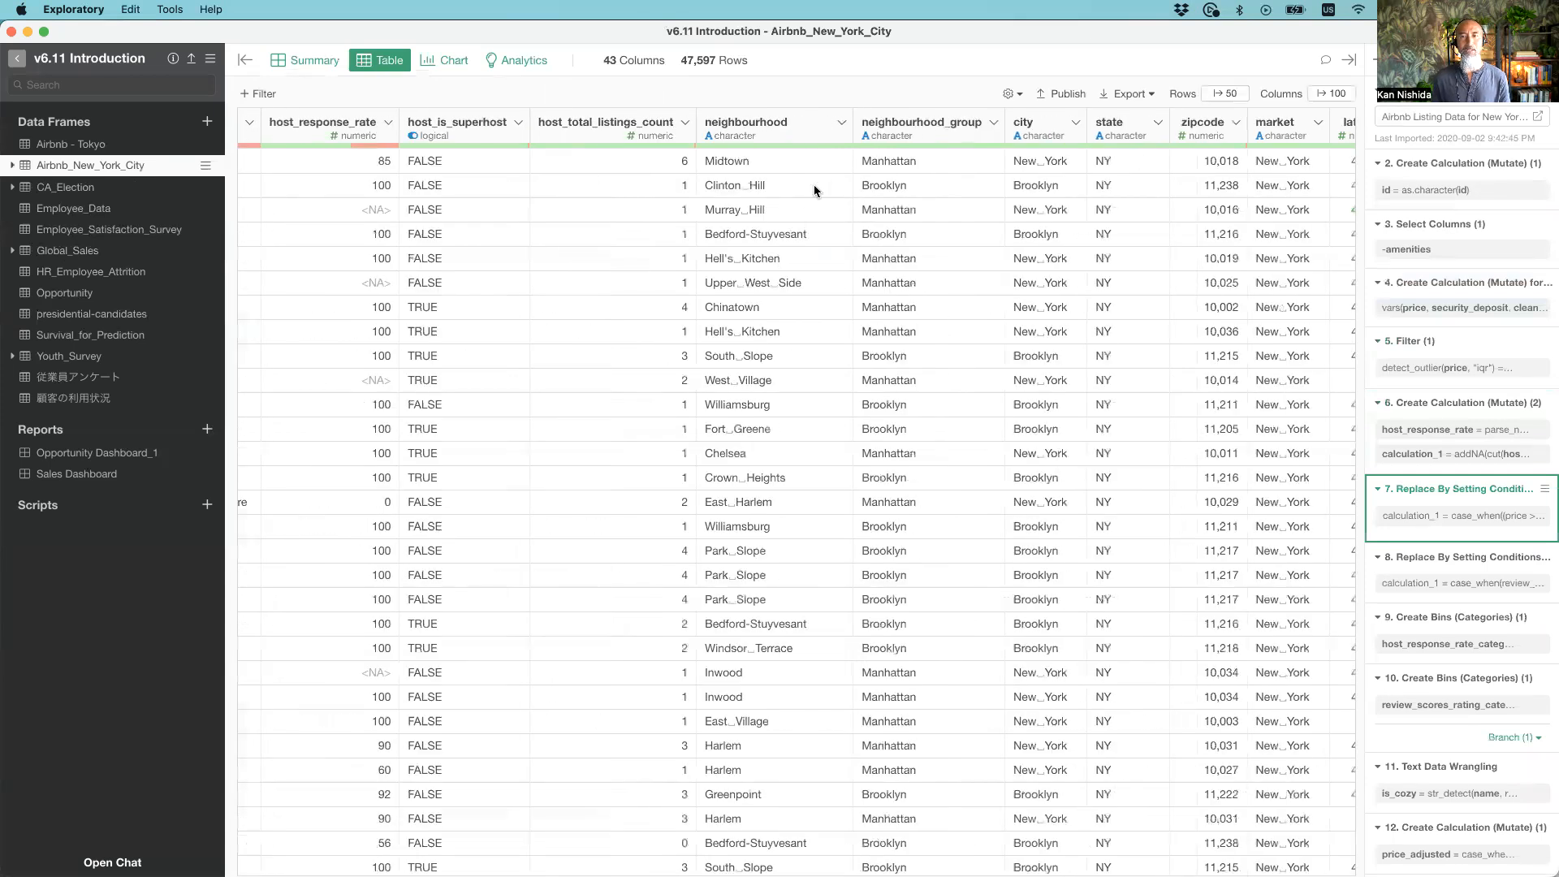
left_click(841, 123)
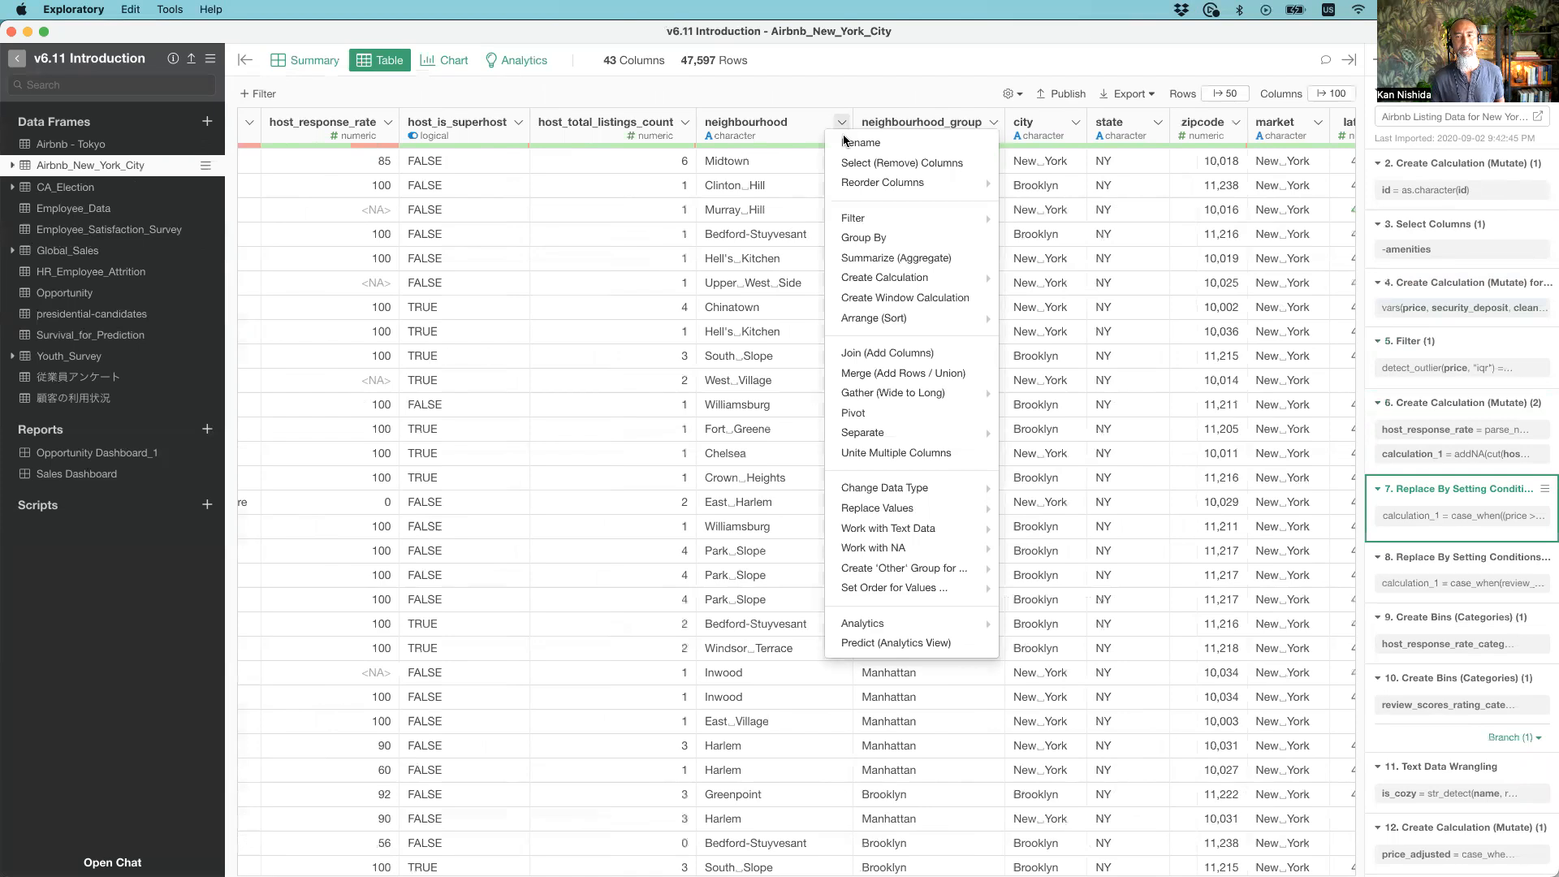
mouse_move(866, 219)
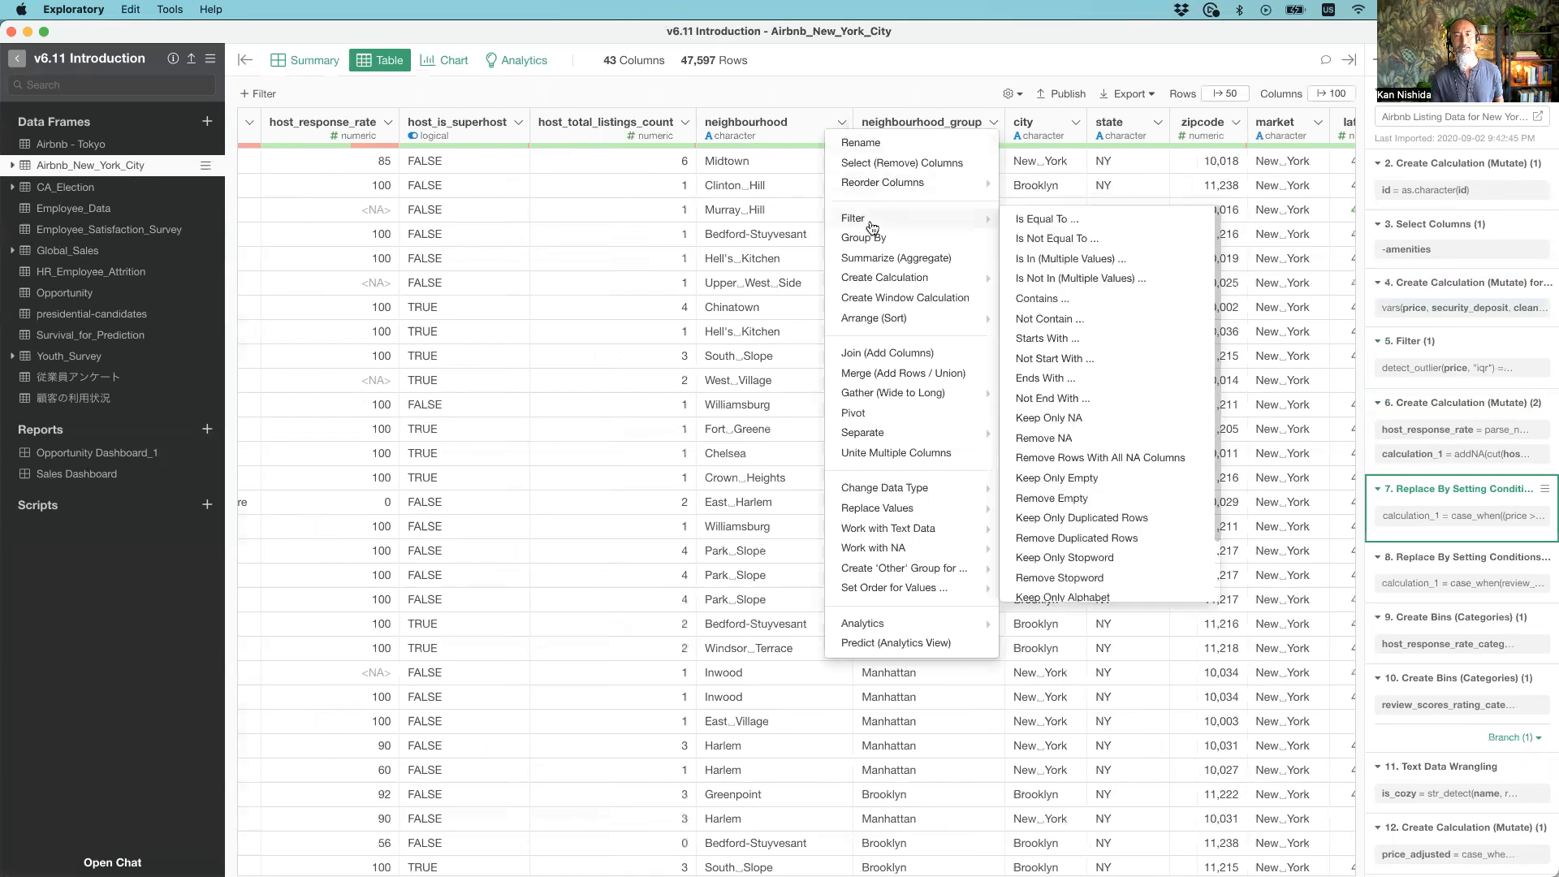
left_click(1091, 267)
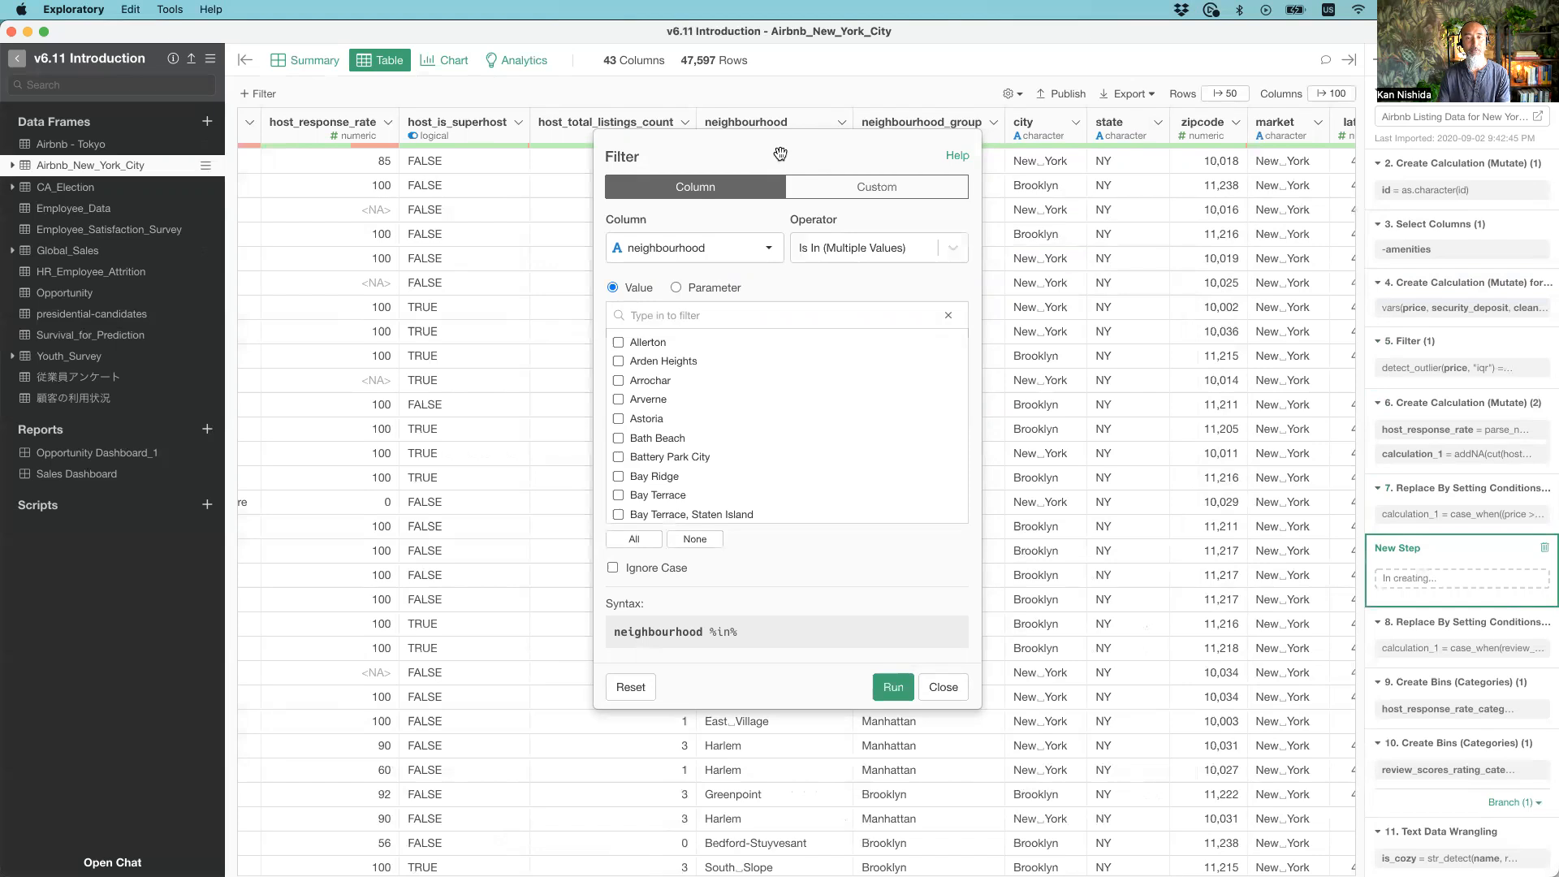
Examine the filter's operator choices and browse the neighbourhood values, trying a search for "a"
left_click(832, 252)
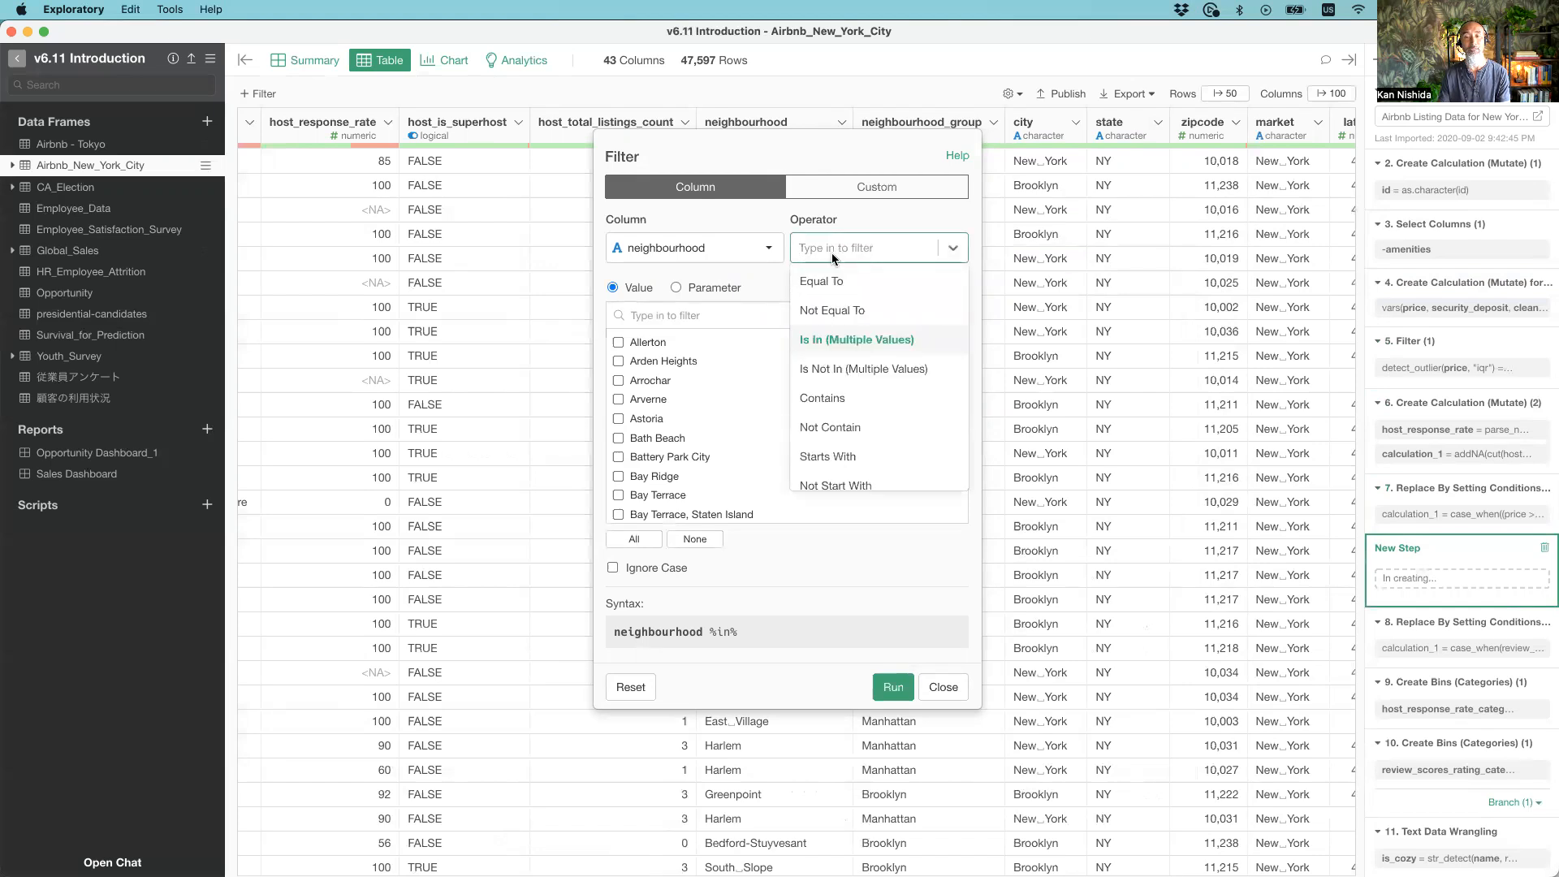
left_click(831, 254)
left_click(837, 225)
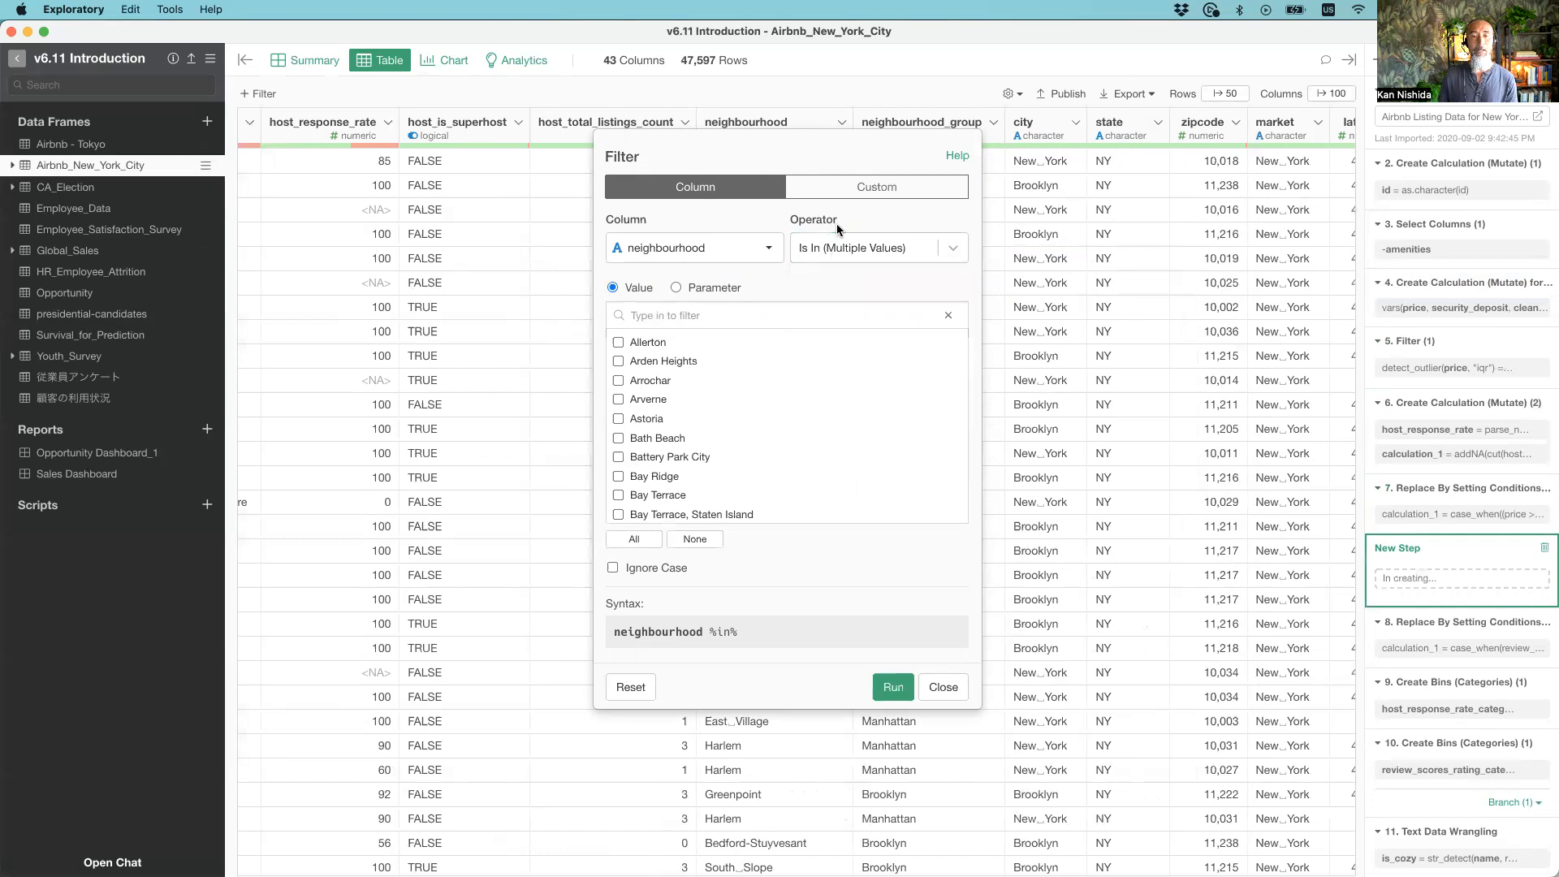
scroll(741, 412, "down", 10)
scroll(741, 413, "up", 10)
scroll(741, 413, "up", 1)
left_click(695, 313)
type("a")
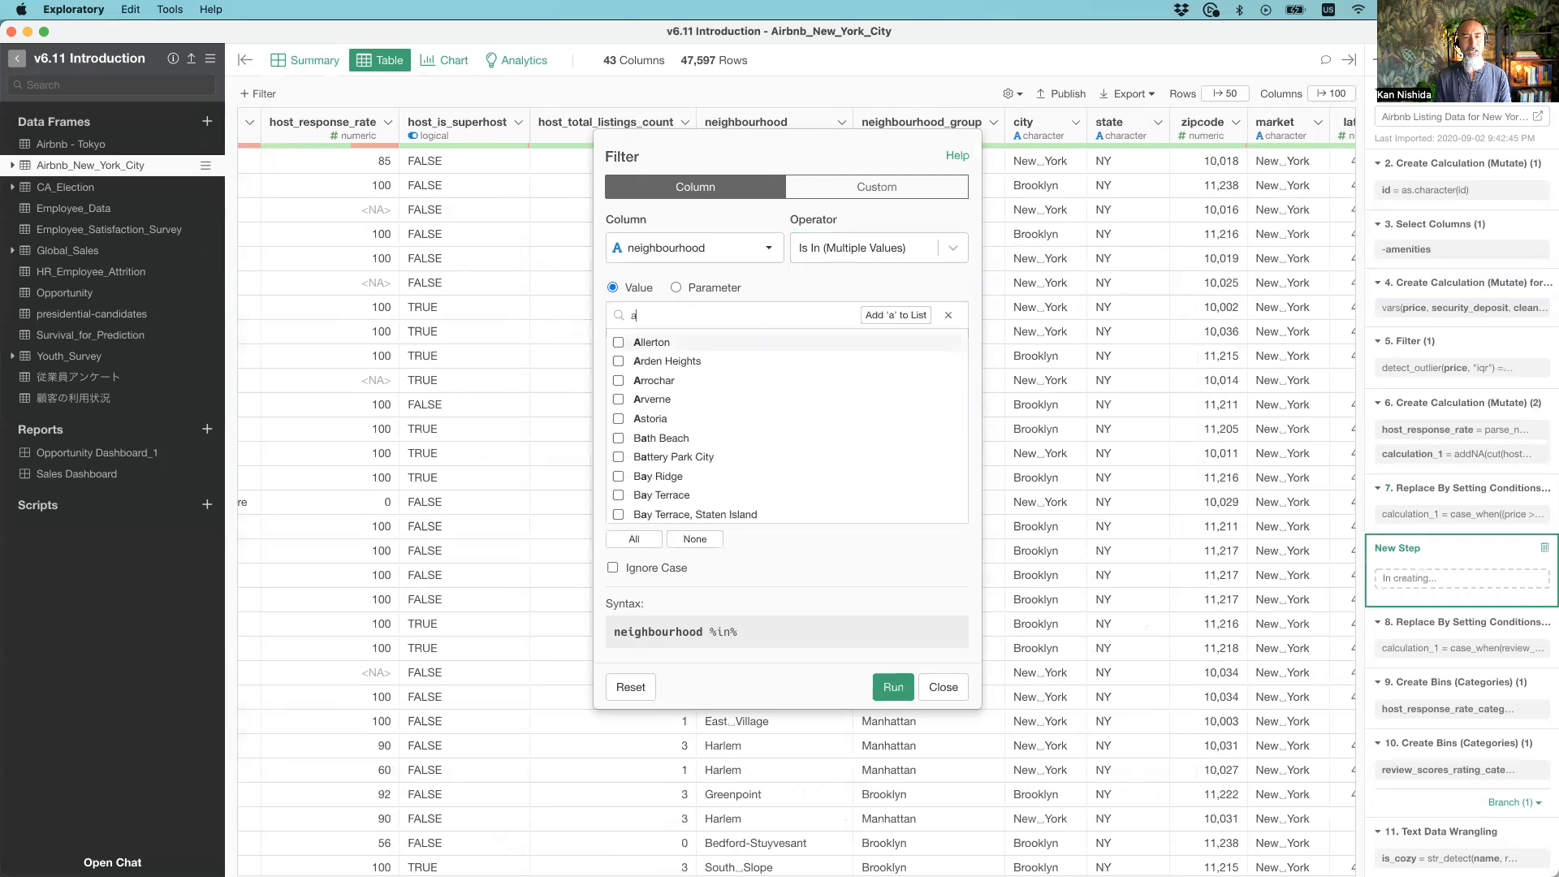
key("BackSpace")
Search the neighbourhood values for "vill" and select East Village and West Village for the filter
scroll(694, 439, "down", 10)
type("vila")
key("BackSpace")
type("l")
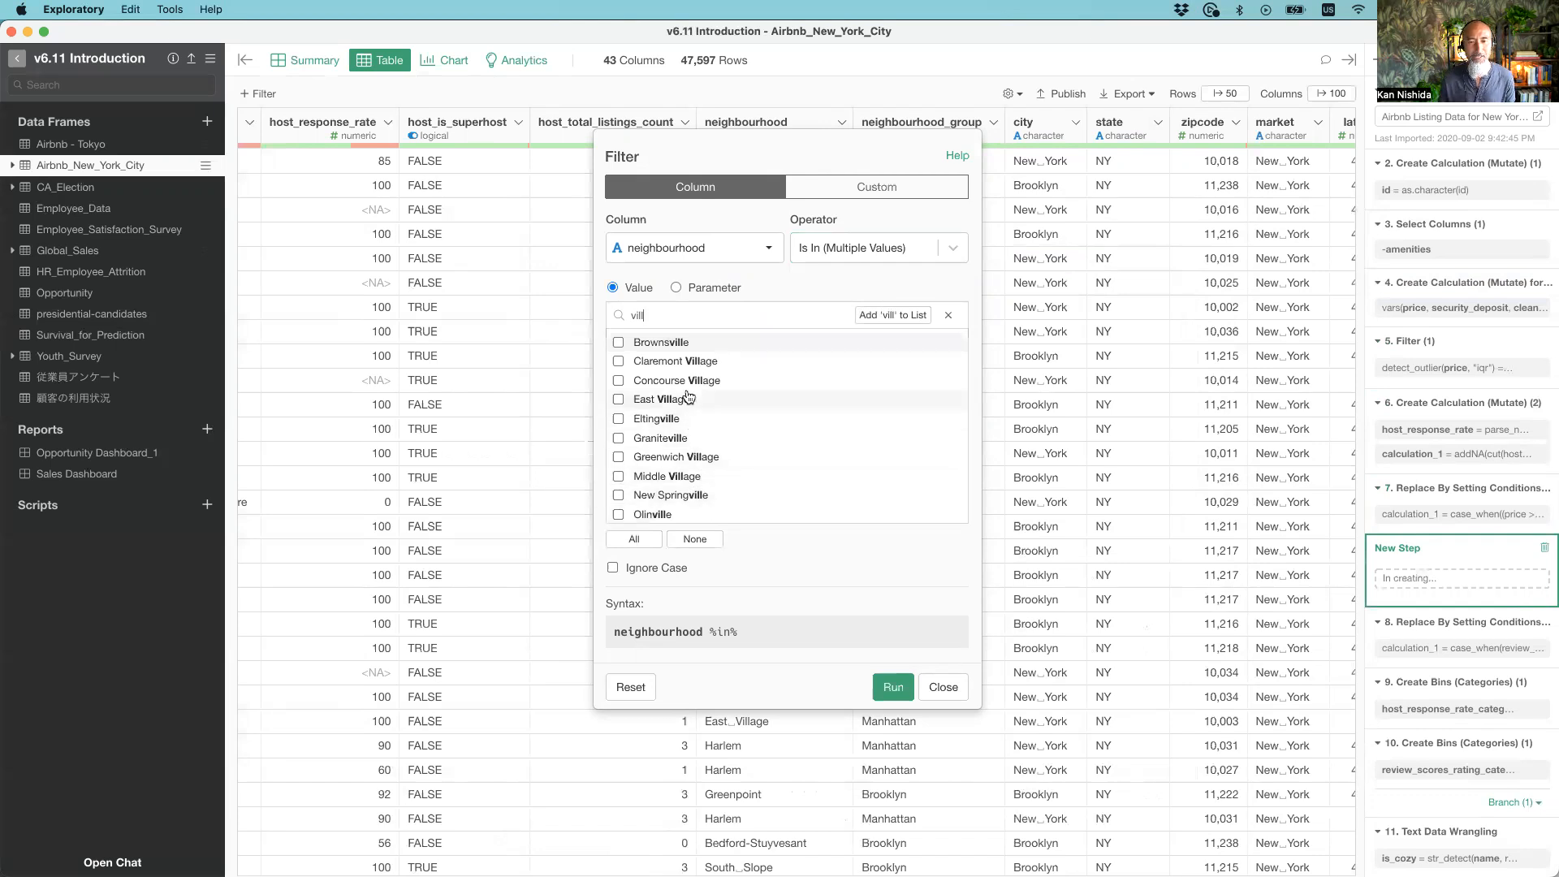
scroll(688, 403, "down", 2)
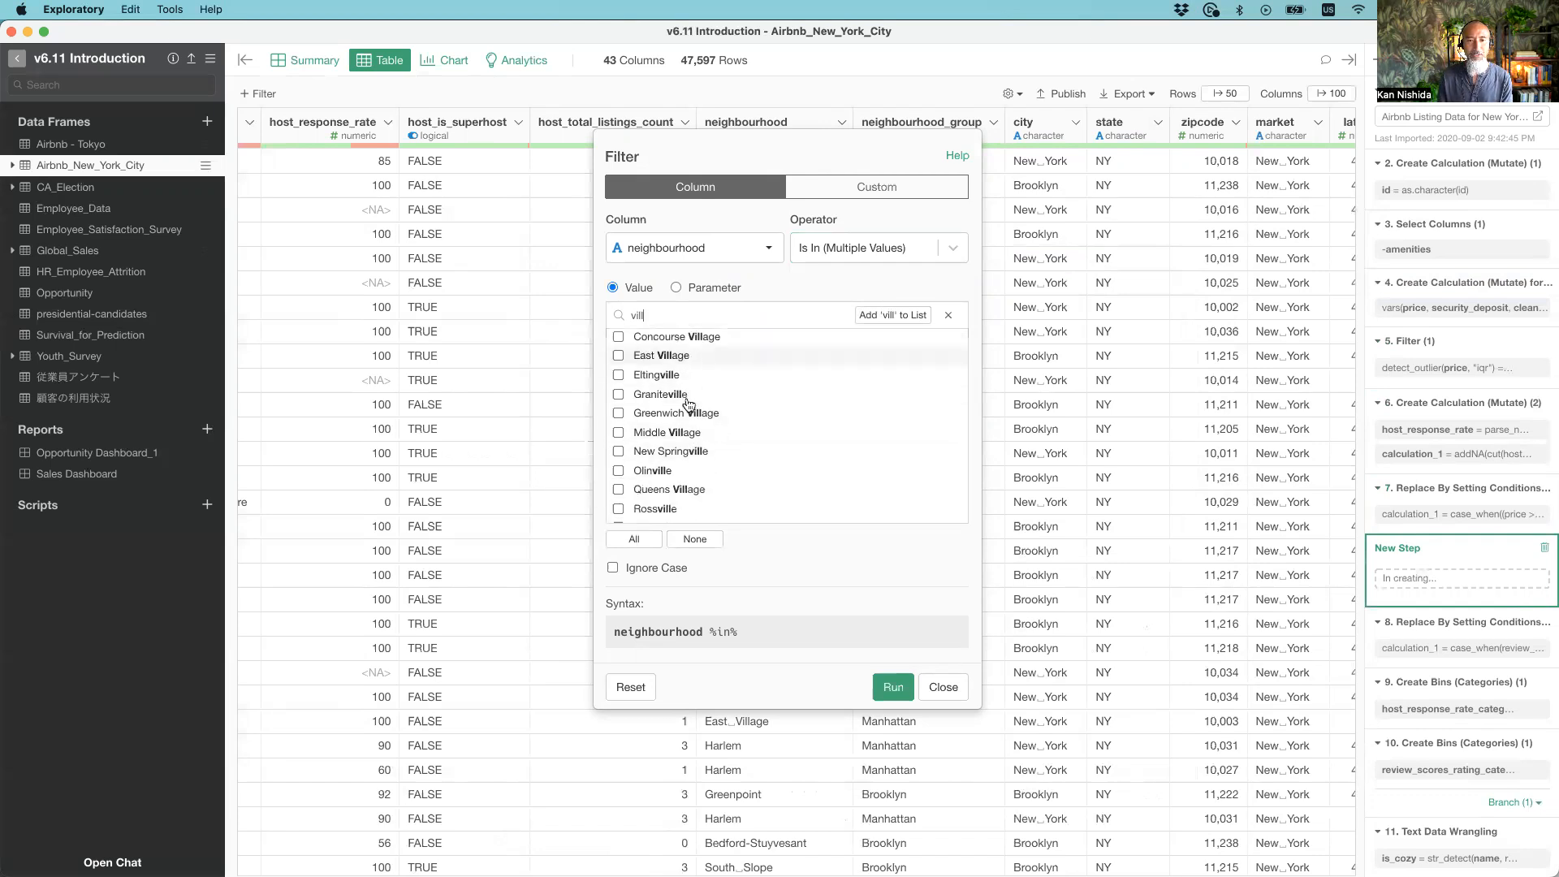
left_click(674, 371)
scroll(680, 418, "down", 3)
left_click(674, 517)
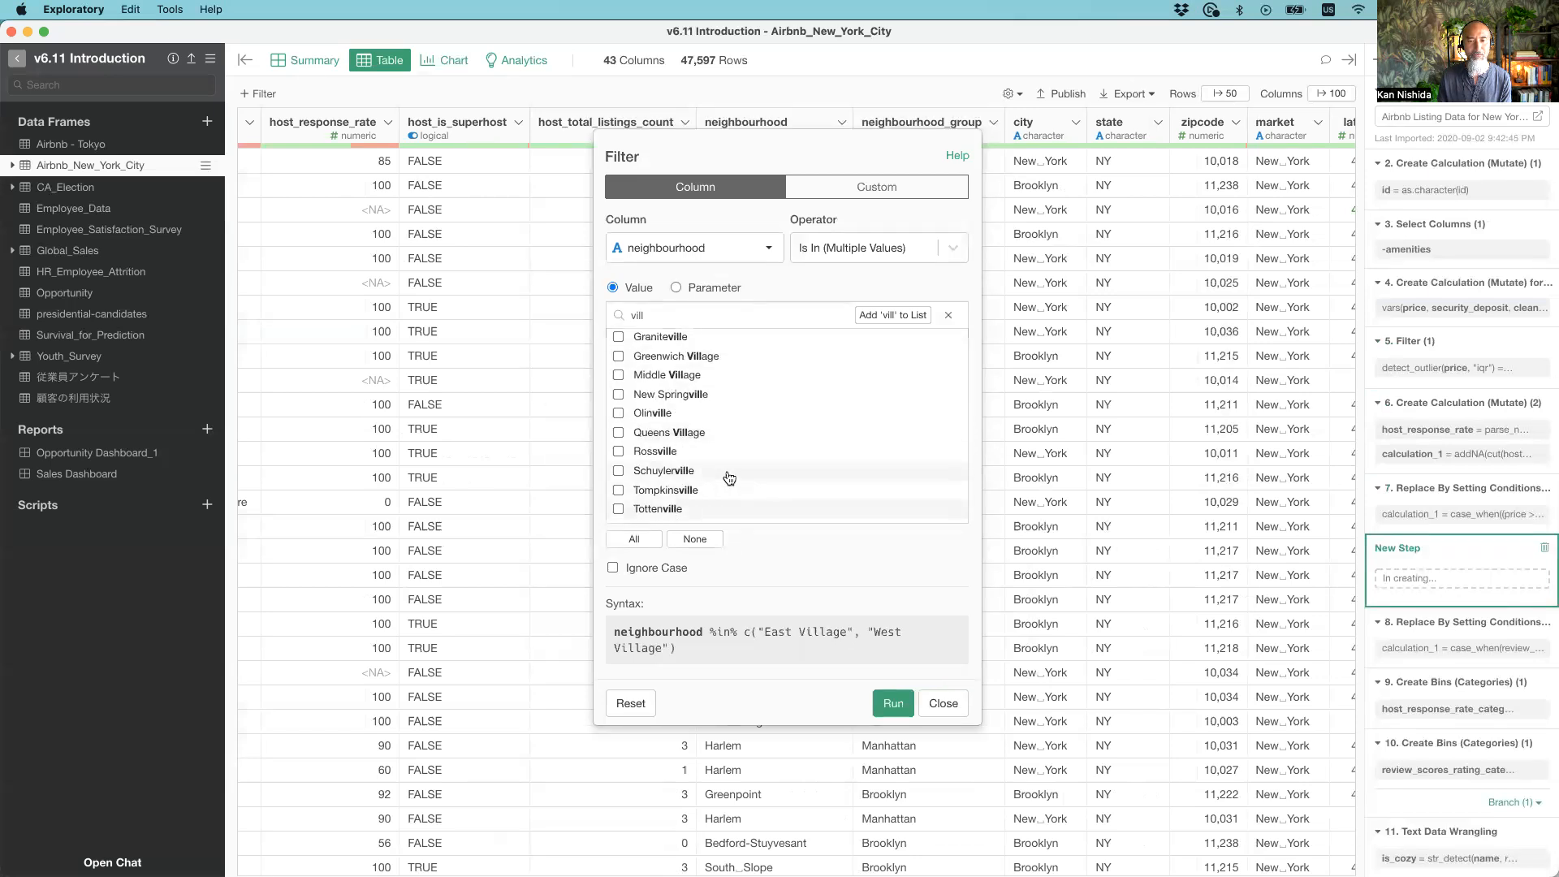
Add Greenwich Village to the filter's selection, narrow the value search to "villa" and select all matching neighbourhoods
left_click(710, 355)
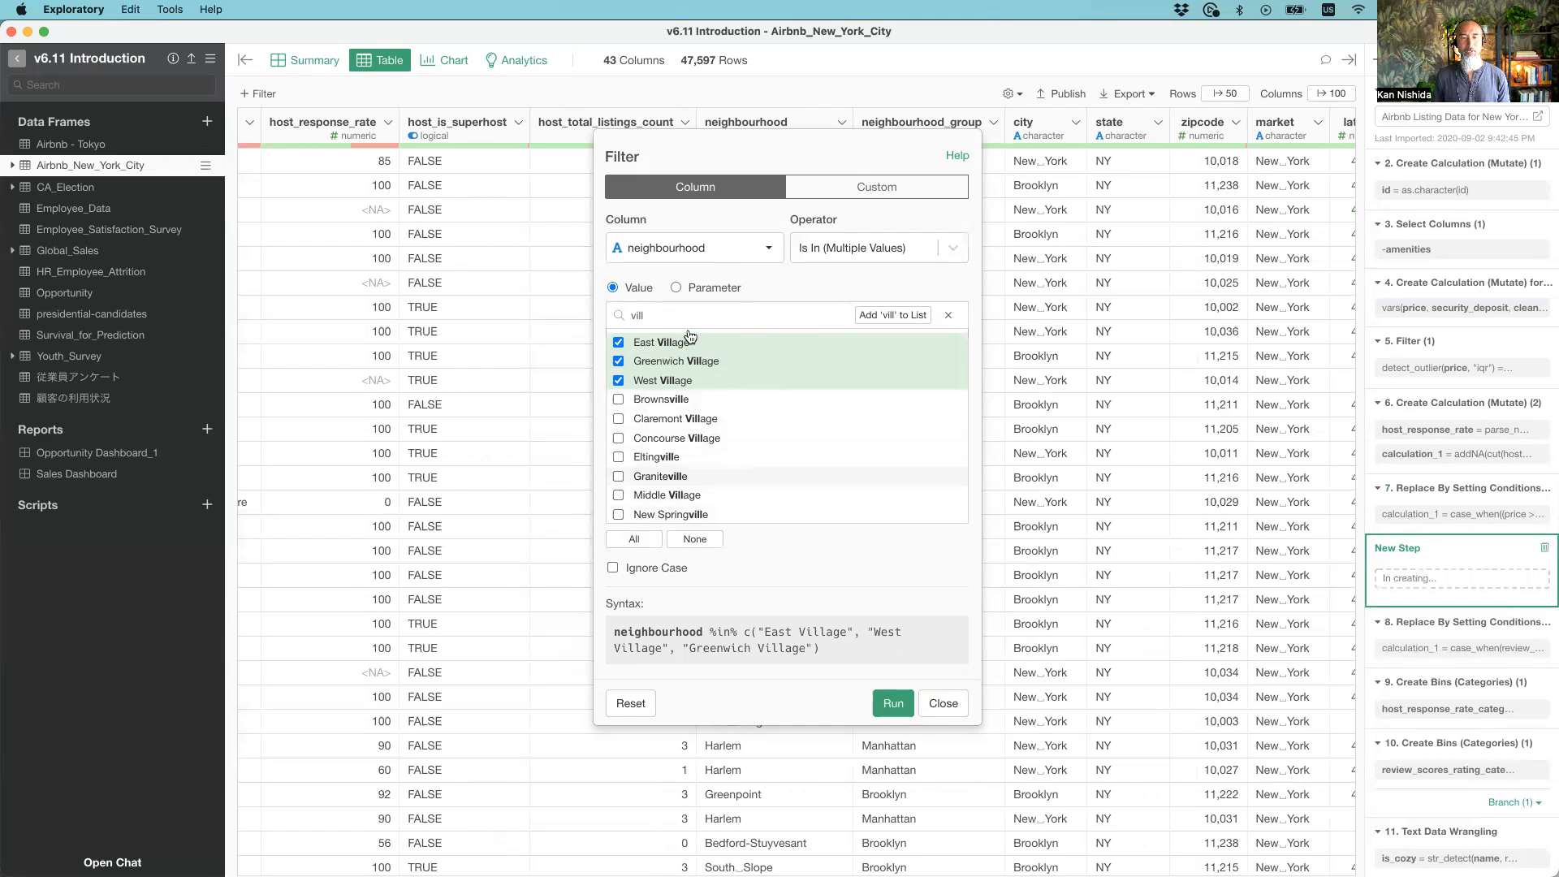
type("a")
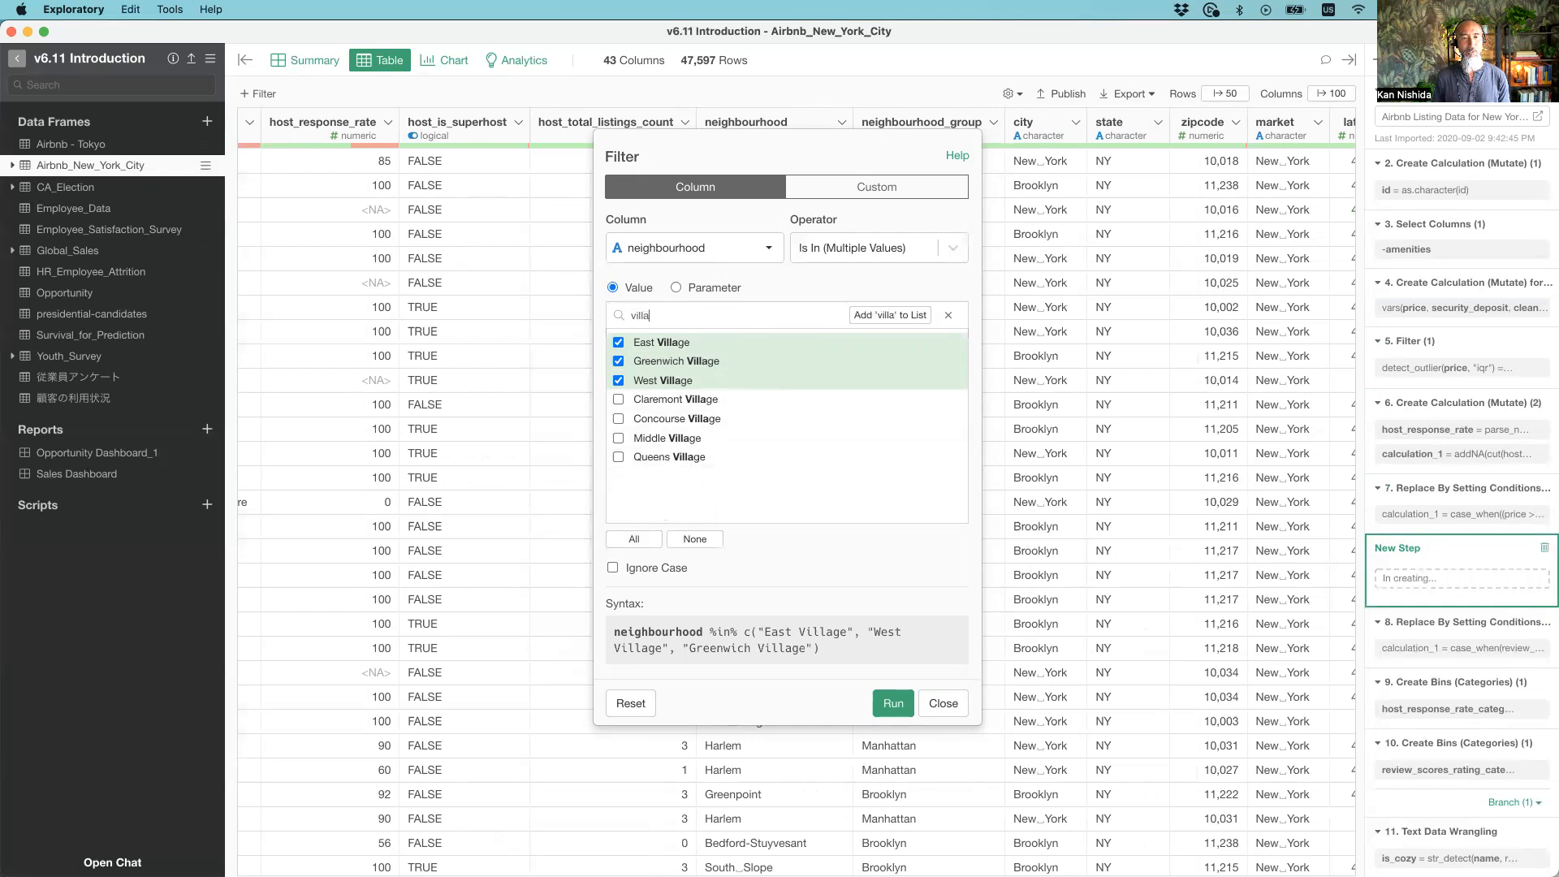
left_click(644, 544)
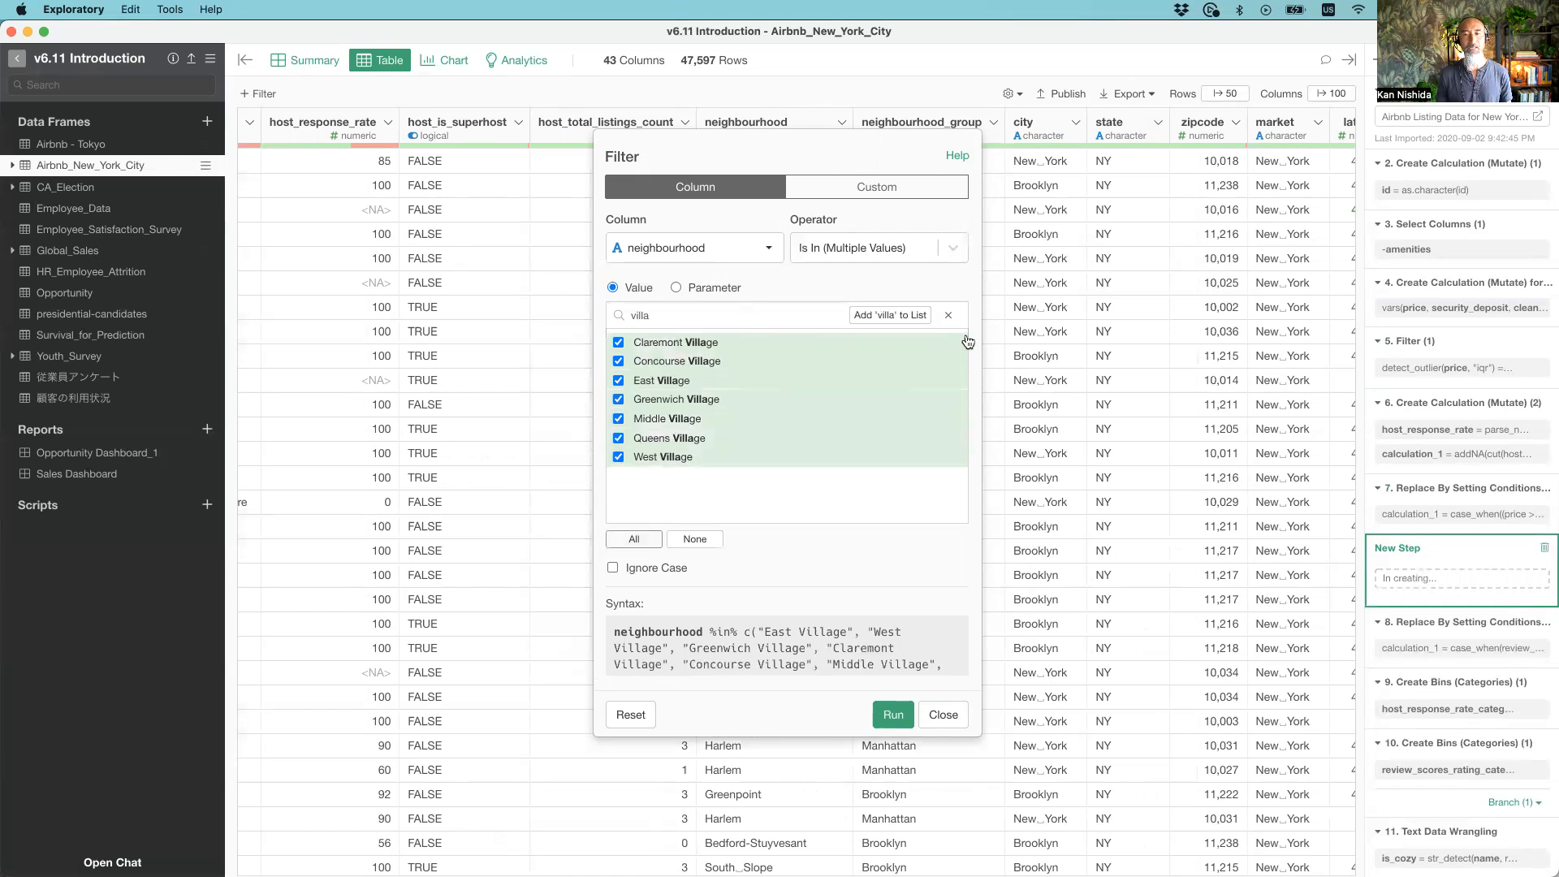
Clear the value search, add Fordham and Fort Greene to the selected neighbourhoods and run the filter
left_click(948, 316)
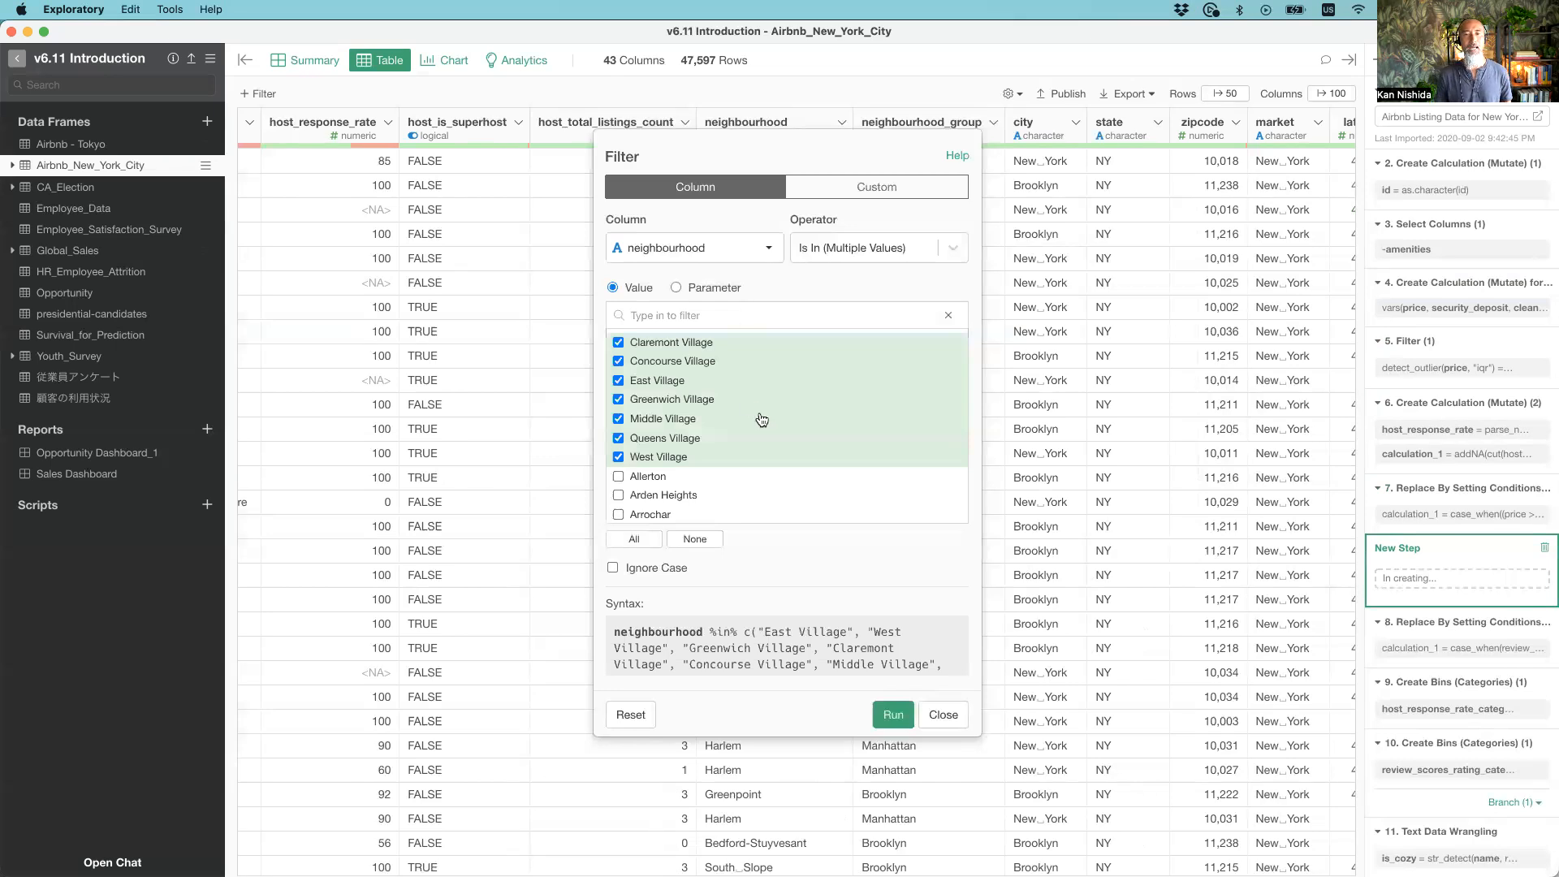
scroll(761, 419, "down", 15)
scroll(761, 418, "down", 1)
left_click(662, 409)
left_click(658, 385)
scroll(731, 384, "up", 15)
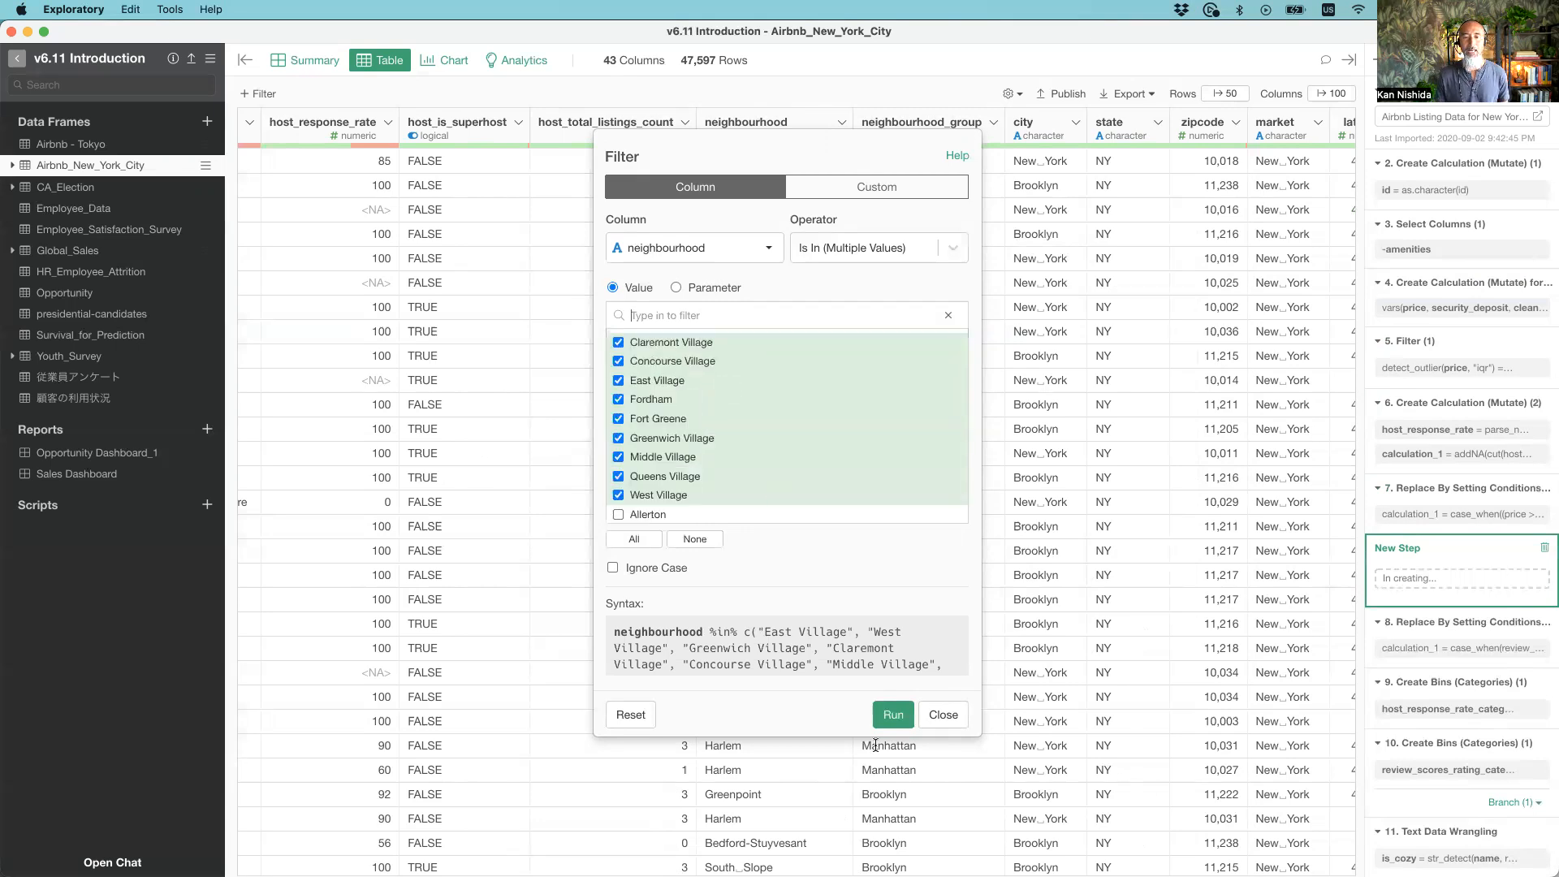
left_click(895, 716)
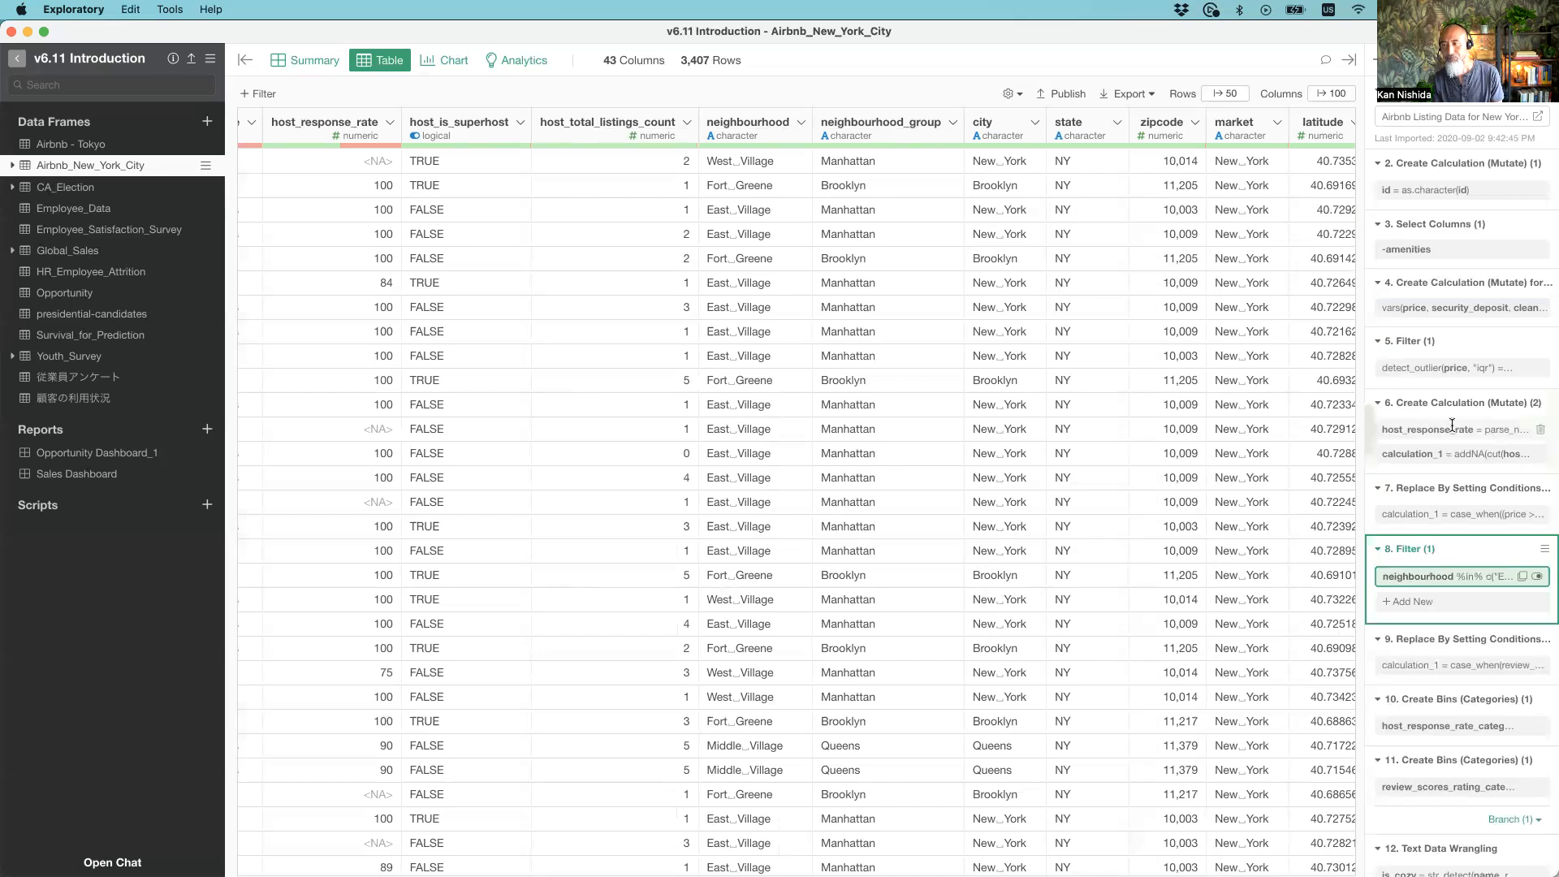
Go back to step 6, Create Calculation (Mutate), and start a conditional calculation on the price column
left_click(1406, 409)
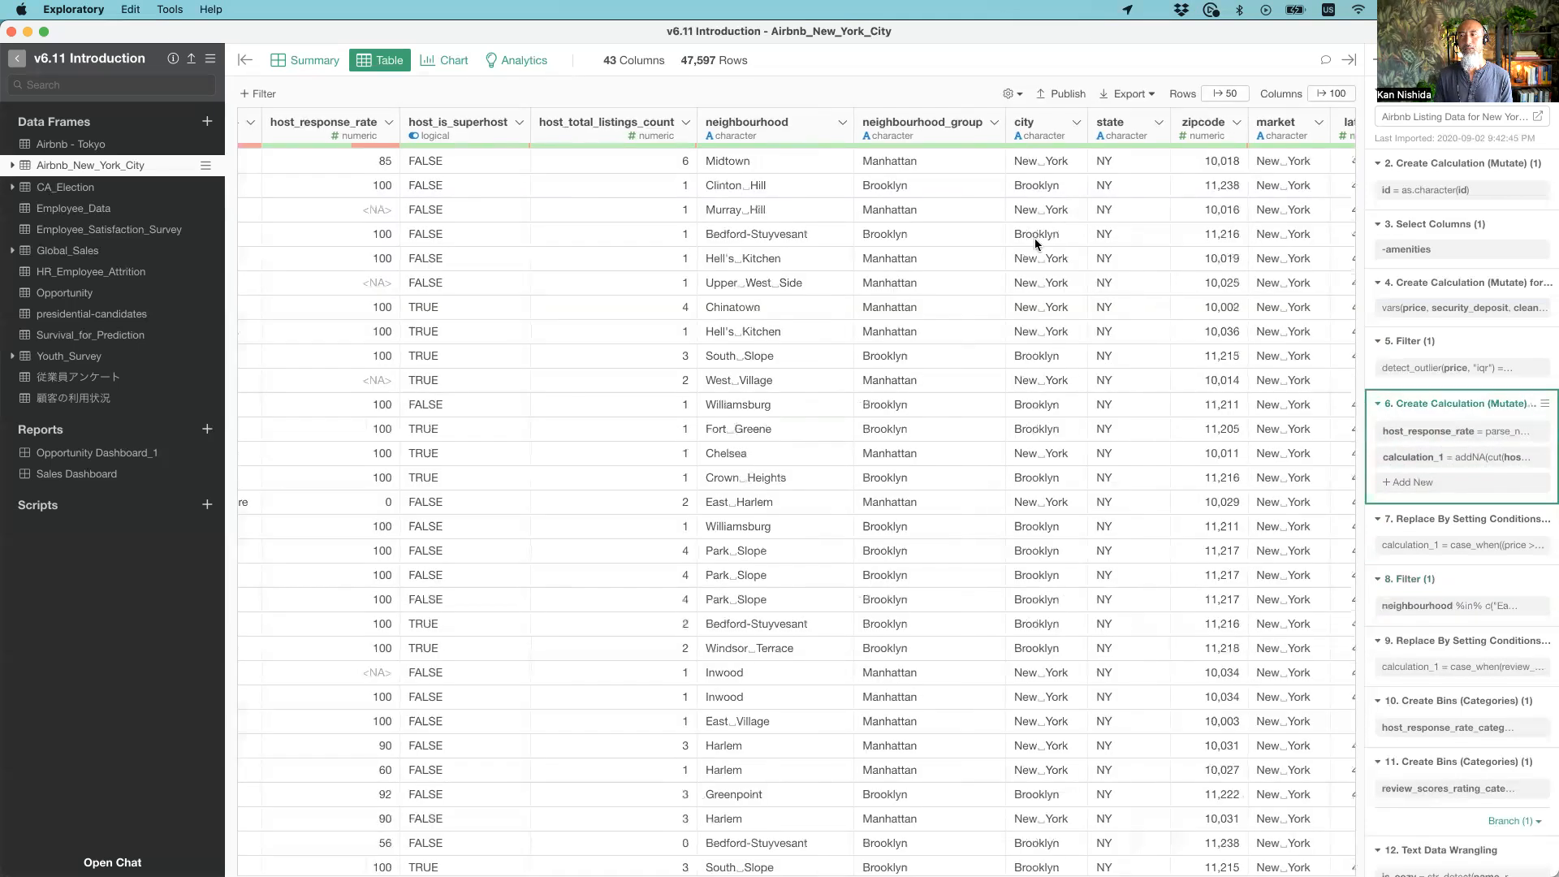
scroll(1034, 241, "right", 10)
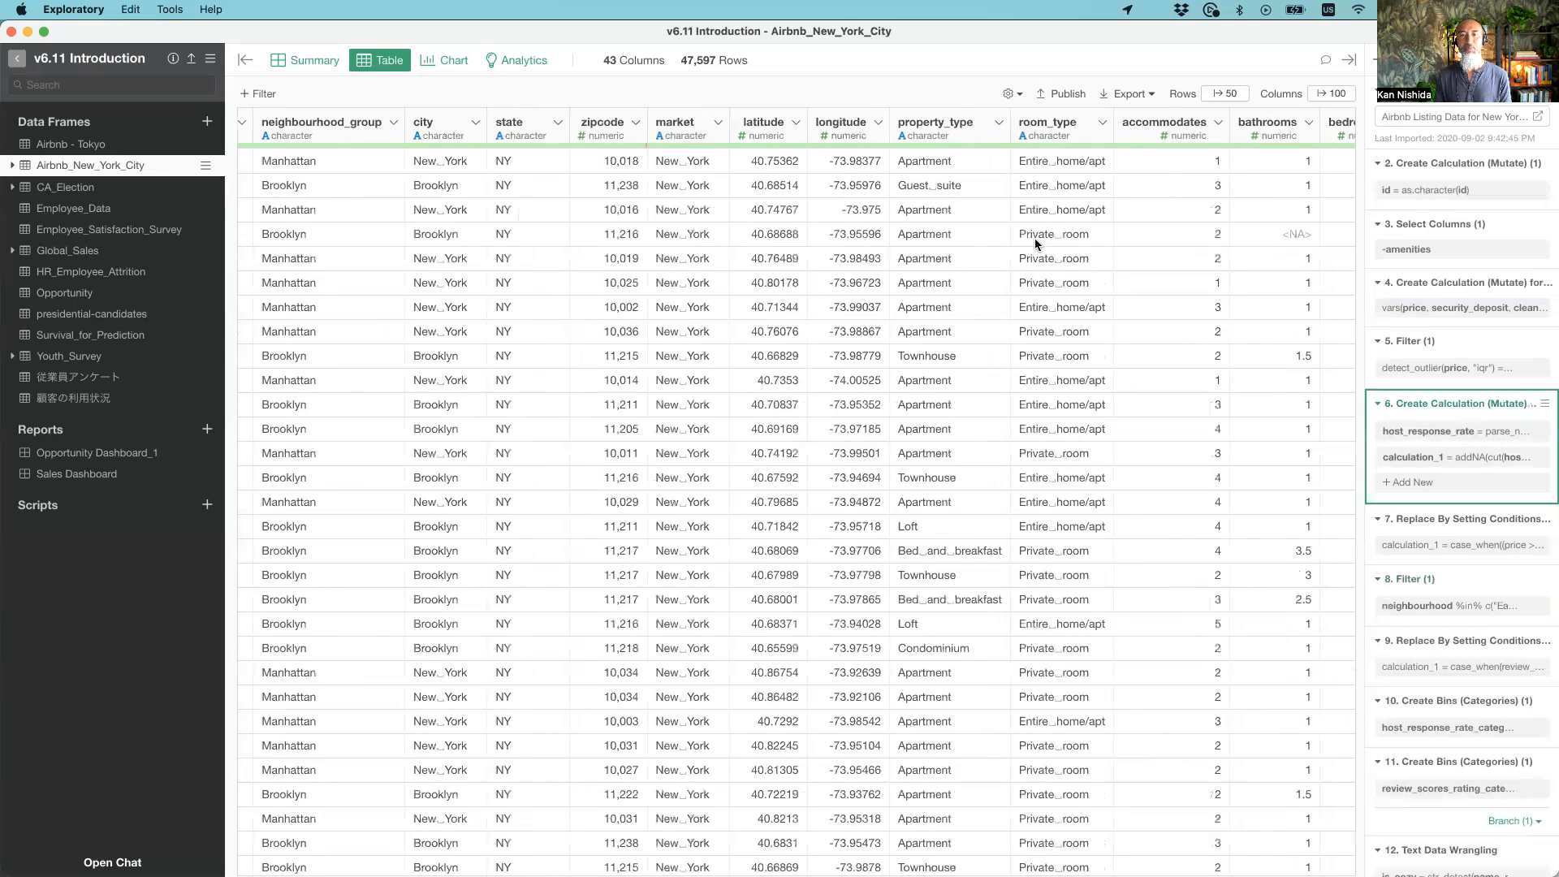
scroll(1034, 241, "right", 10)
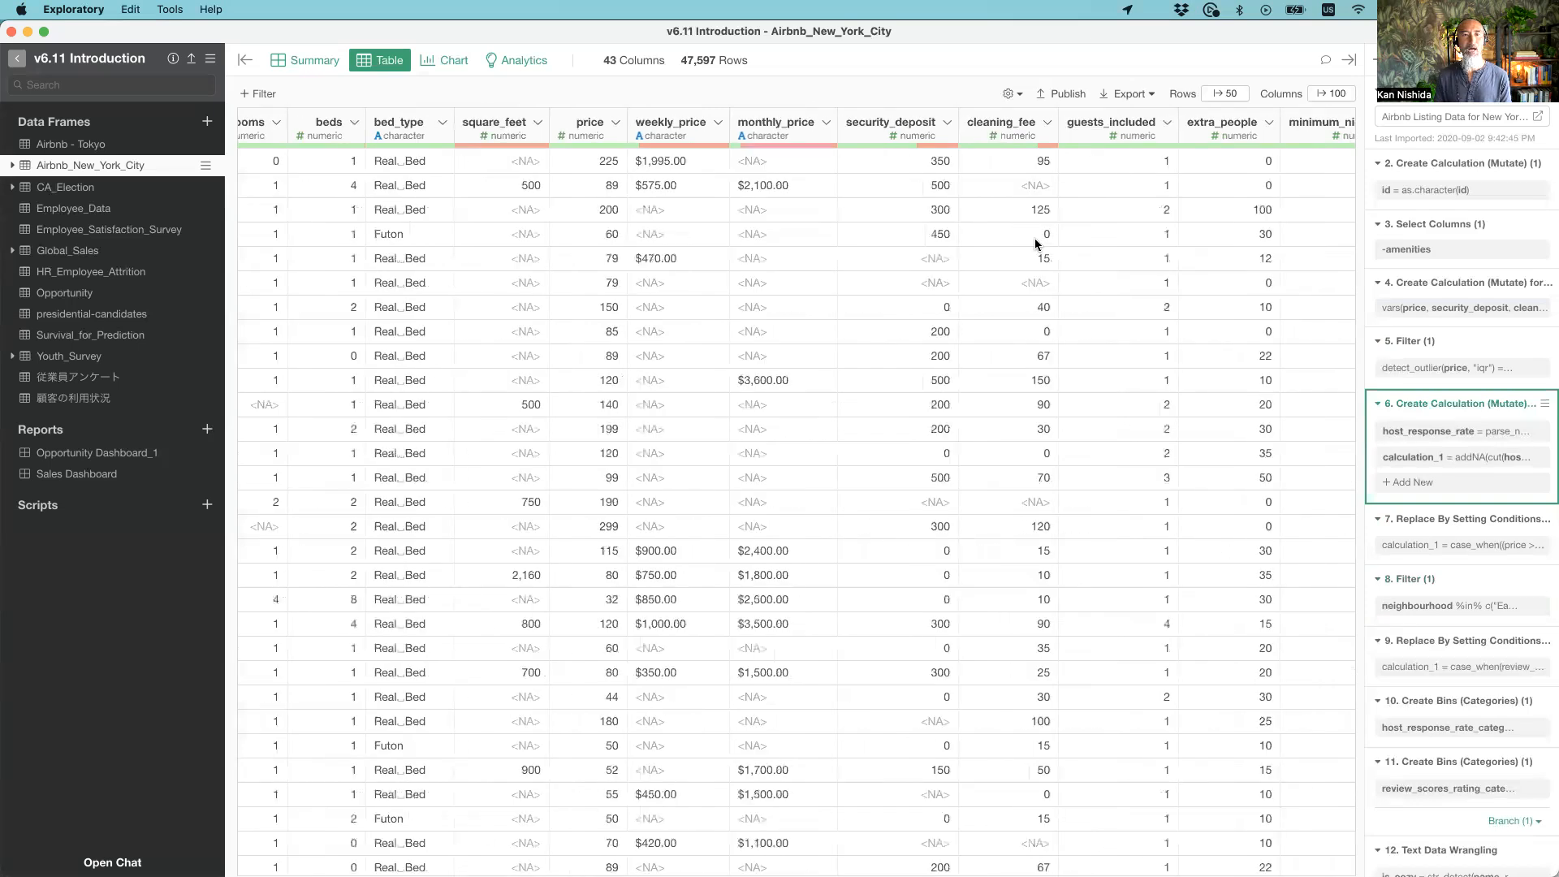
left_click(590, 132)
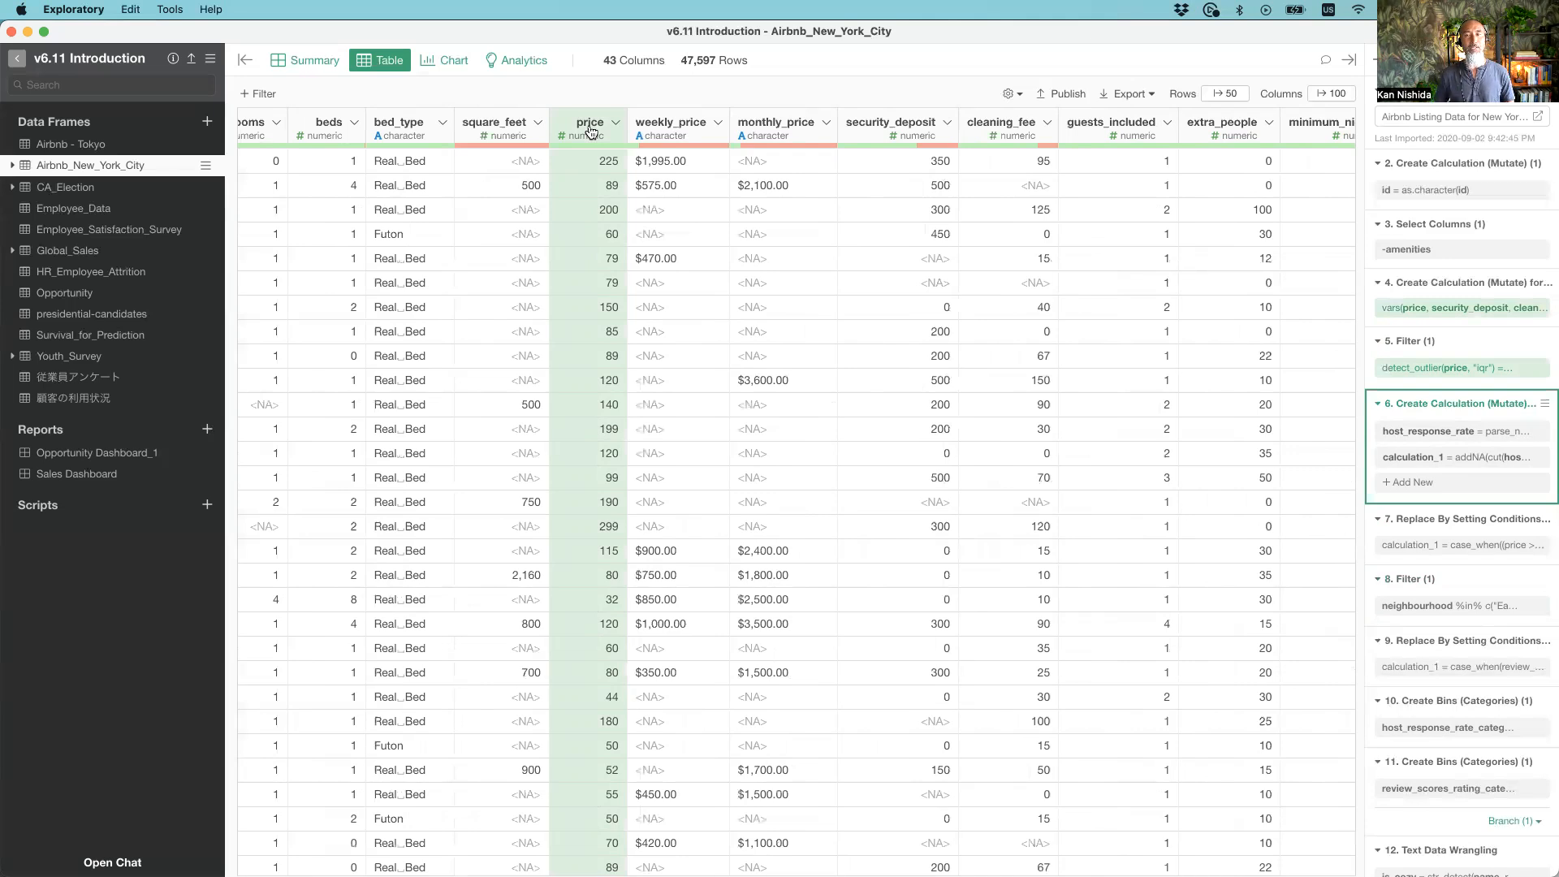
left_click(616, 123)
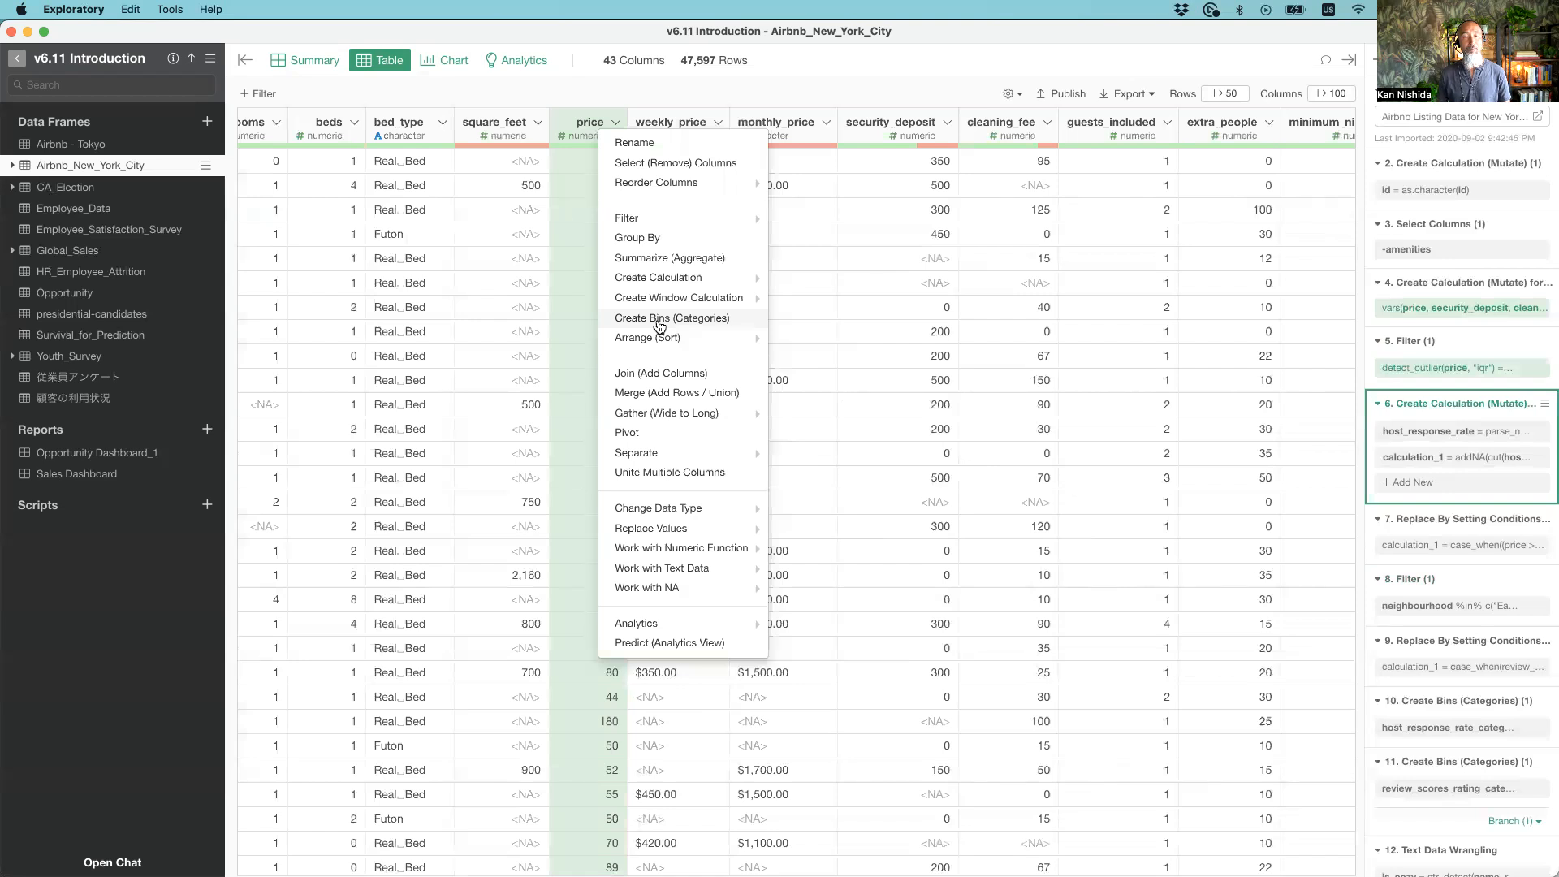
mouse_move(667, 280)
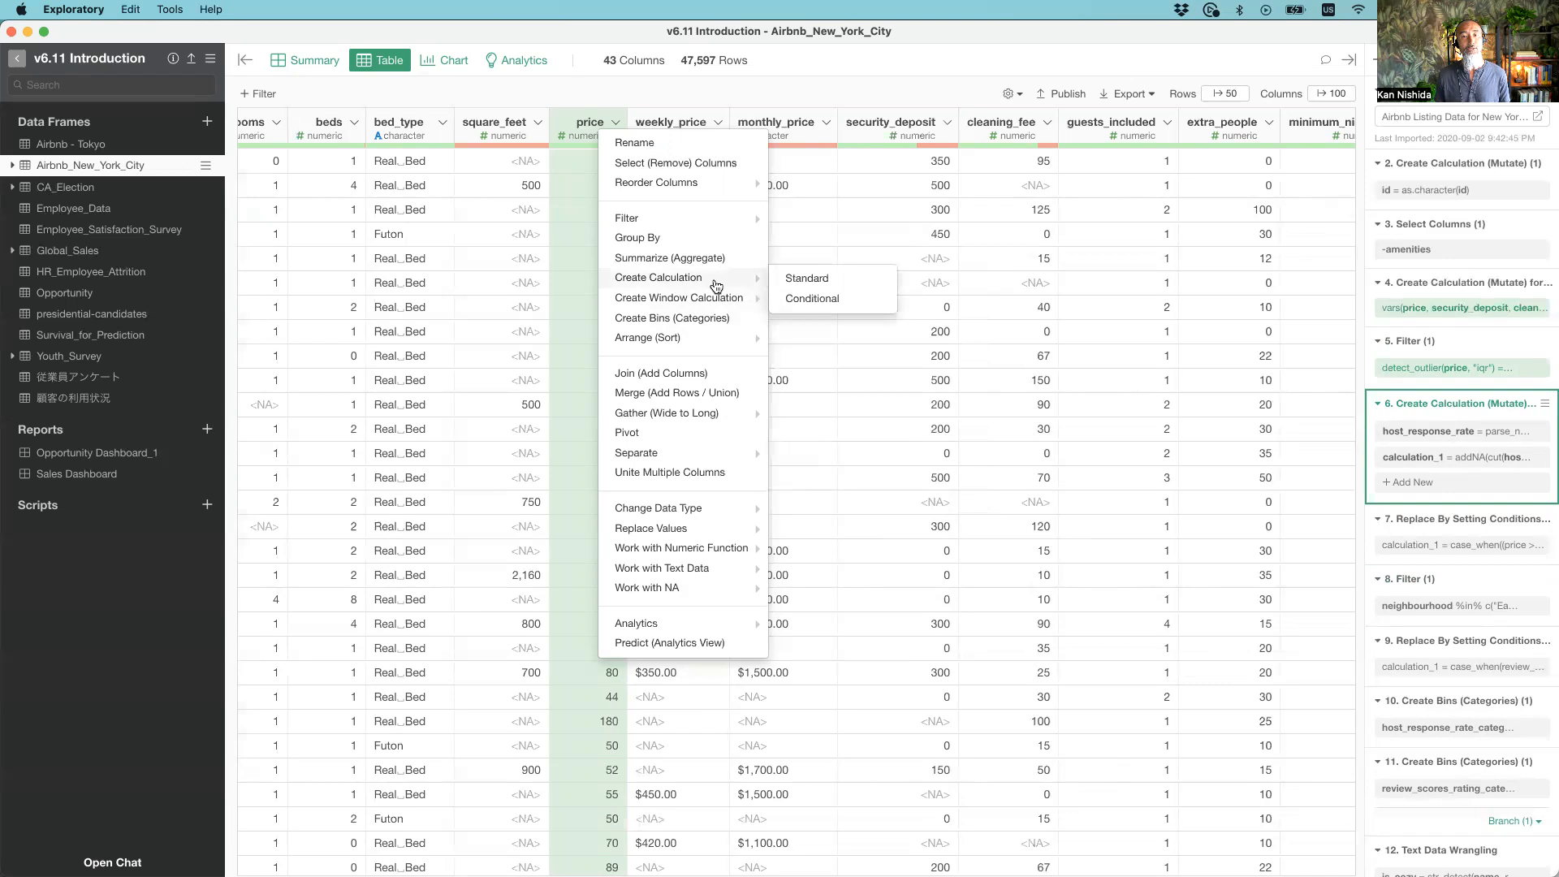
mouse_move(705, 530)
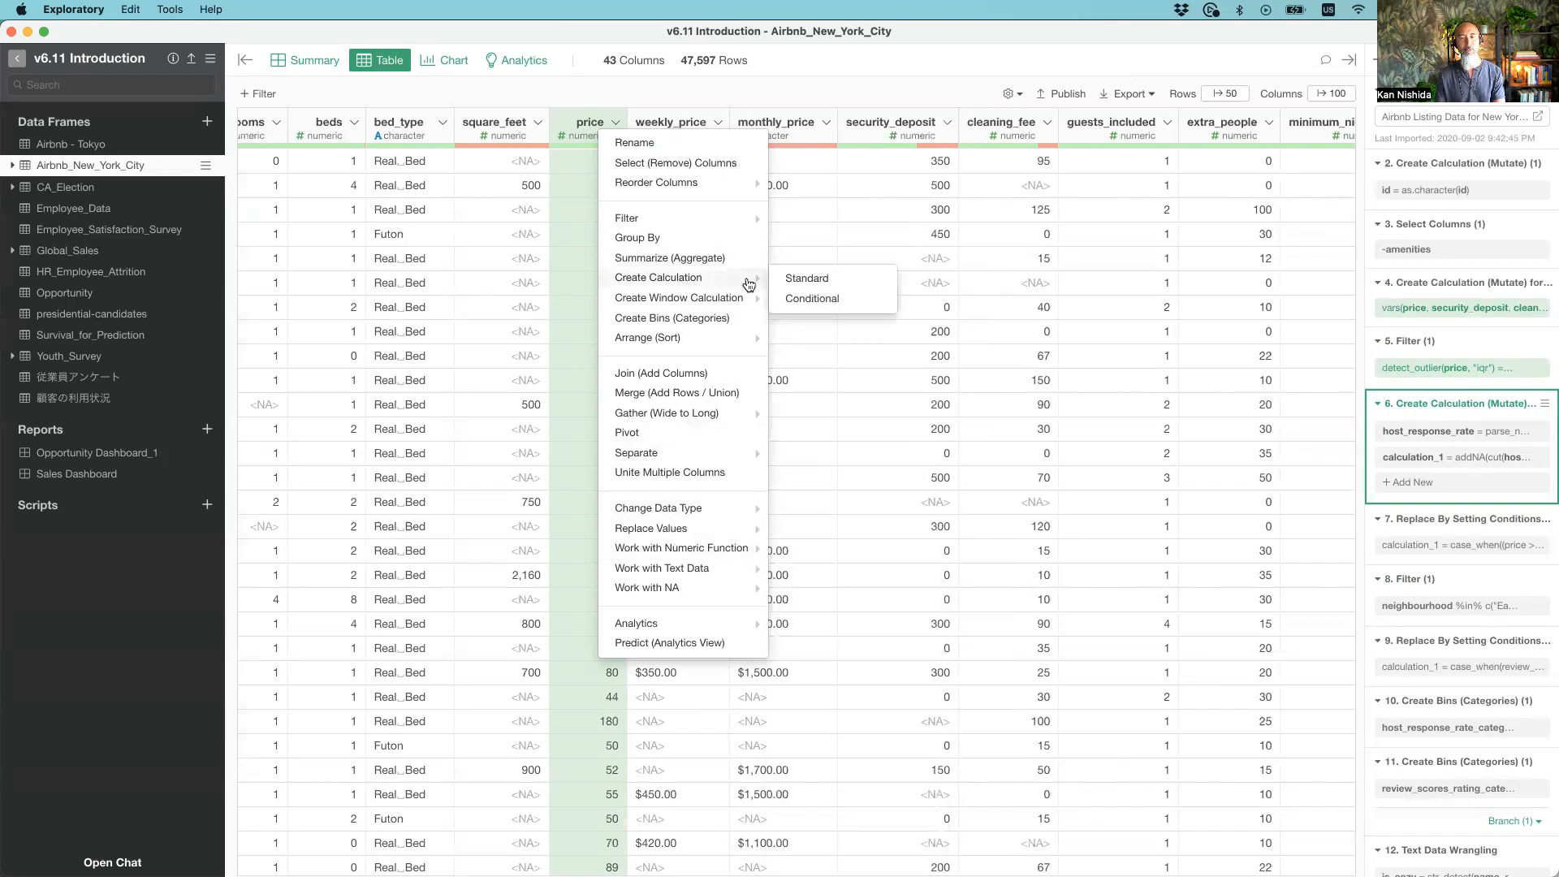
left_click(803, 304)
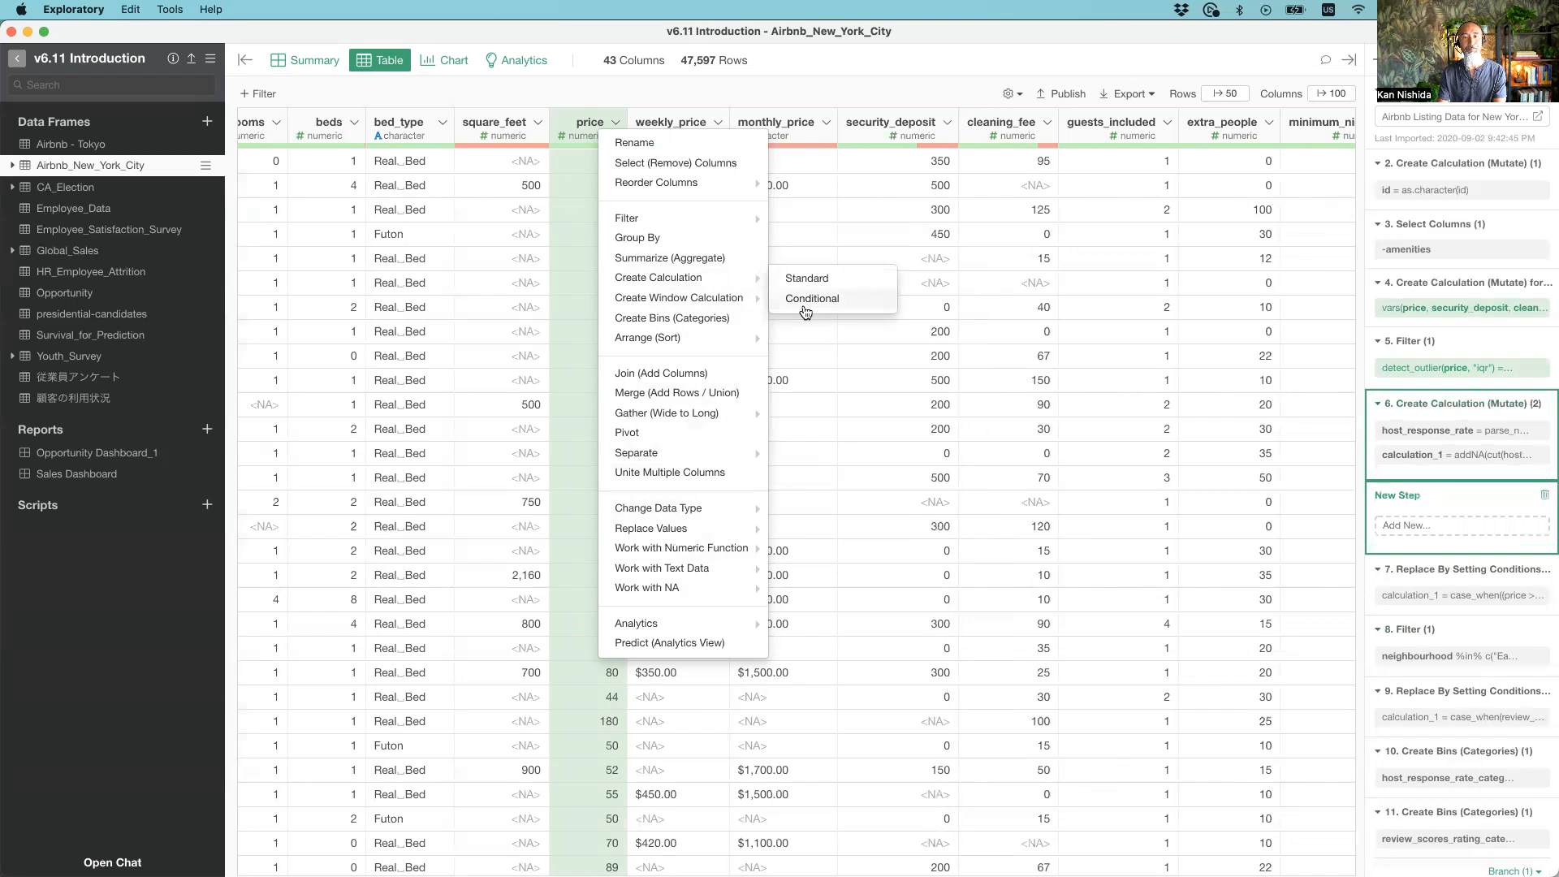
left_click_drag(824, 146, 828, 205)
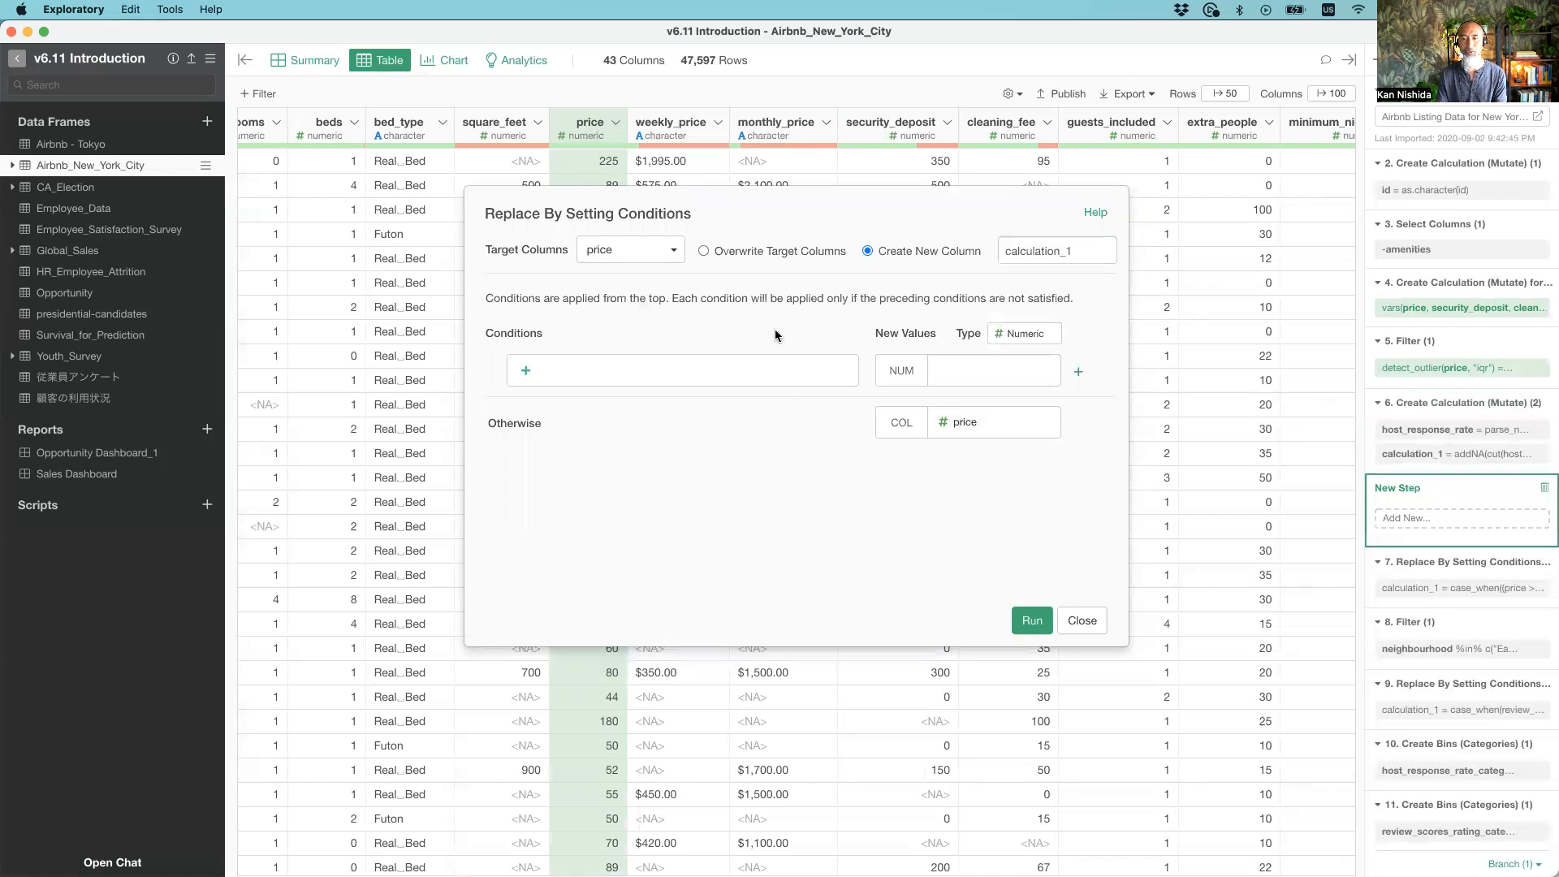
Define the first condition as price Greater Than or Equal to 200
left_click(525, 371)
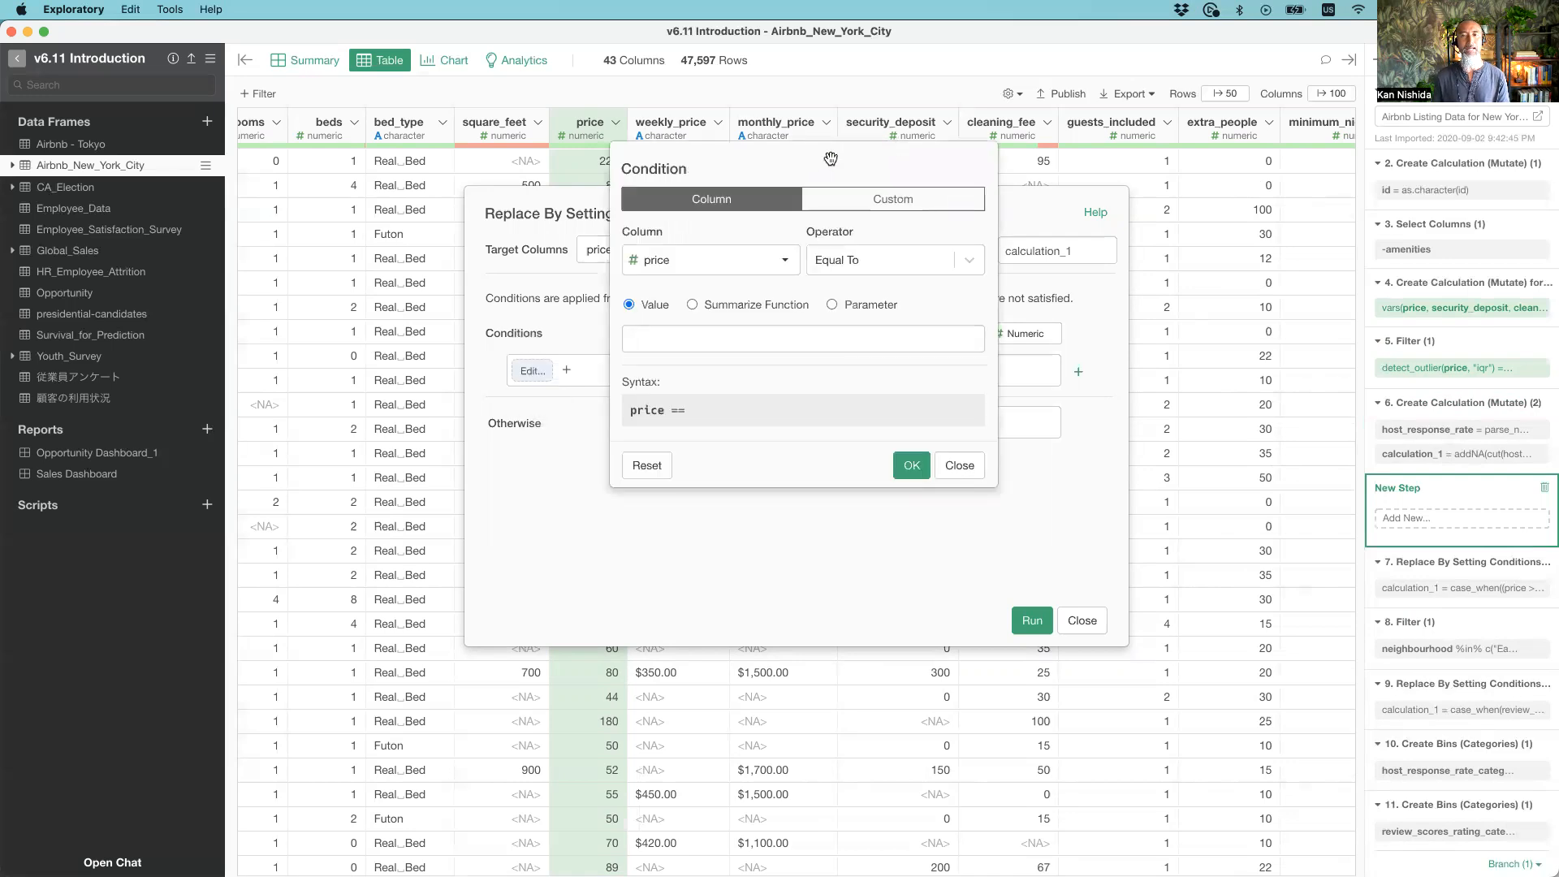
left_click_drag(824, 165, 837, 178)
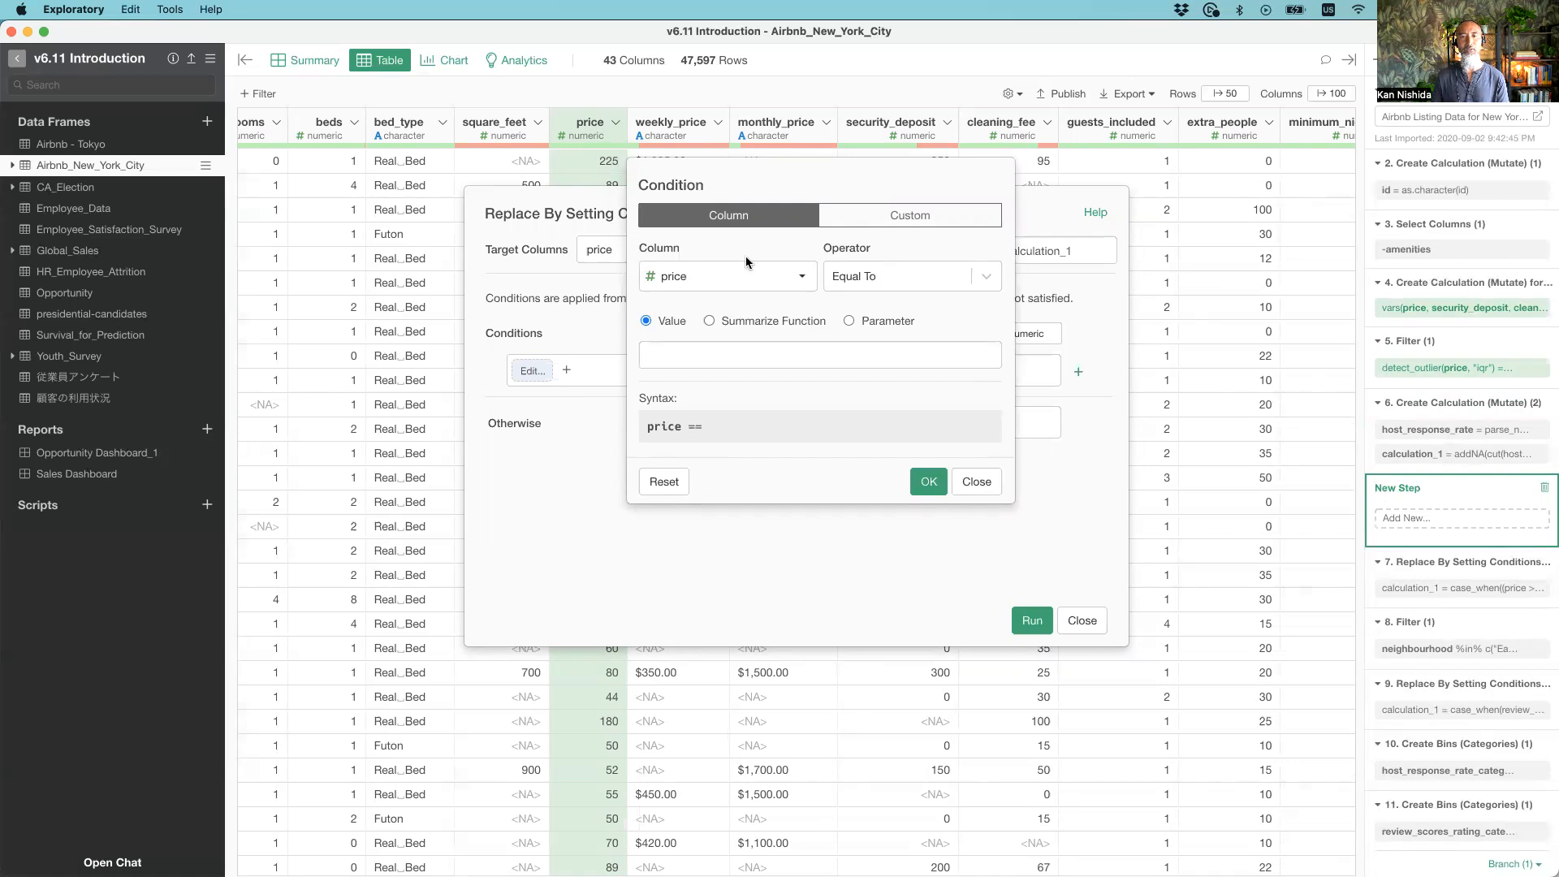
left_click(893, 269)
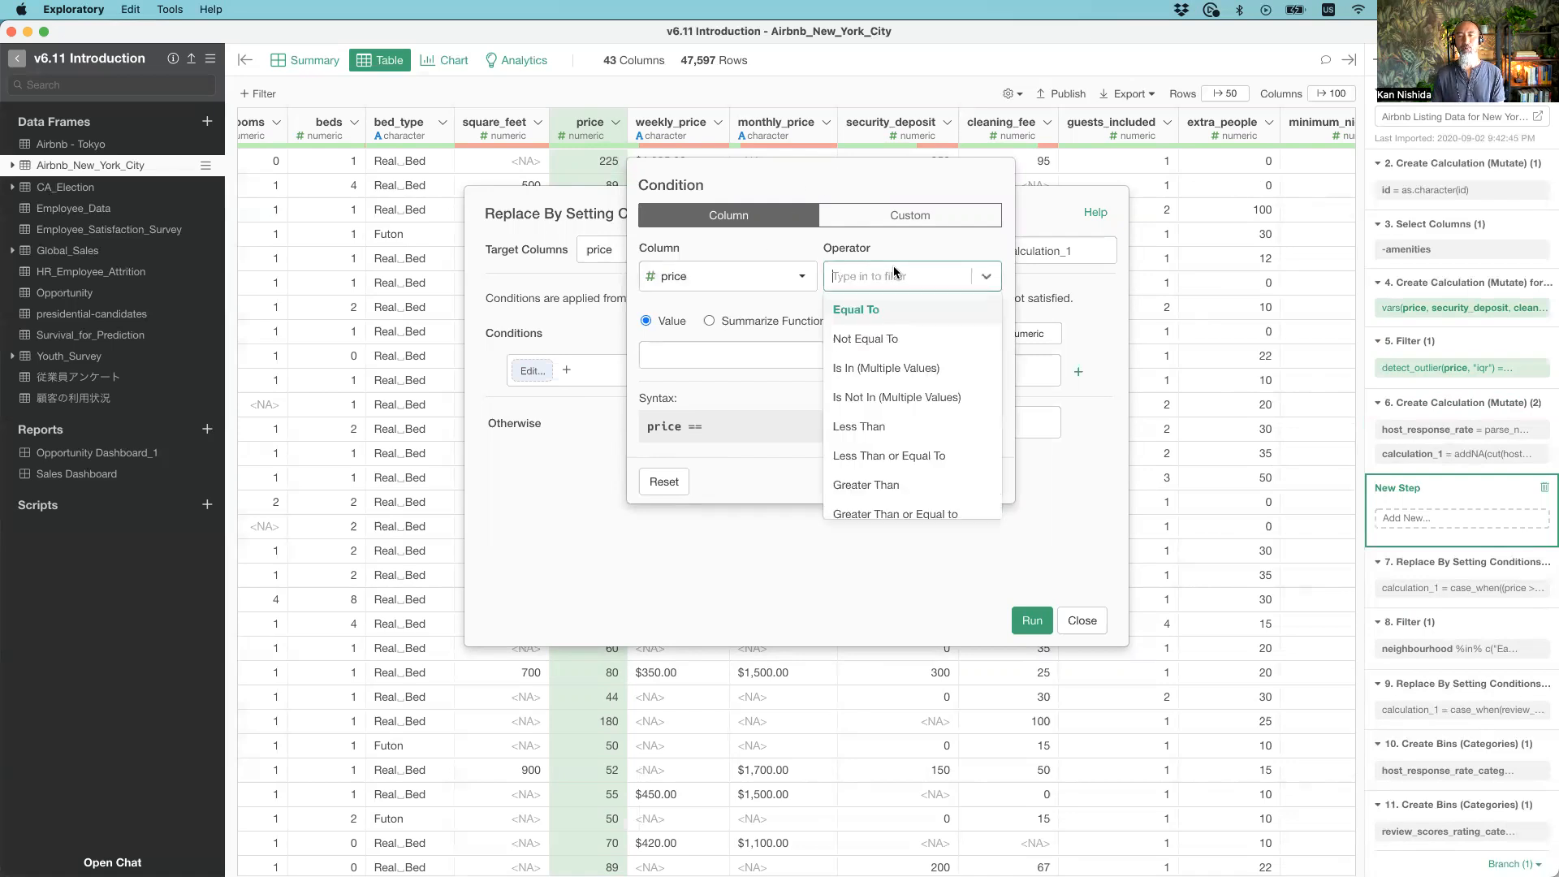
scroll(893, 470, "down", 3)
left_click(896, 445)
left_click(720, 353)
type("200")
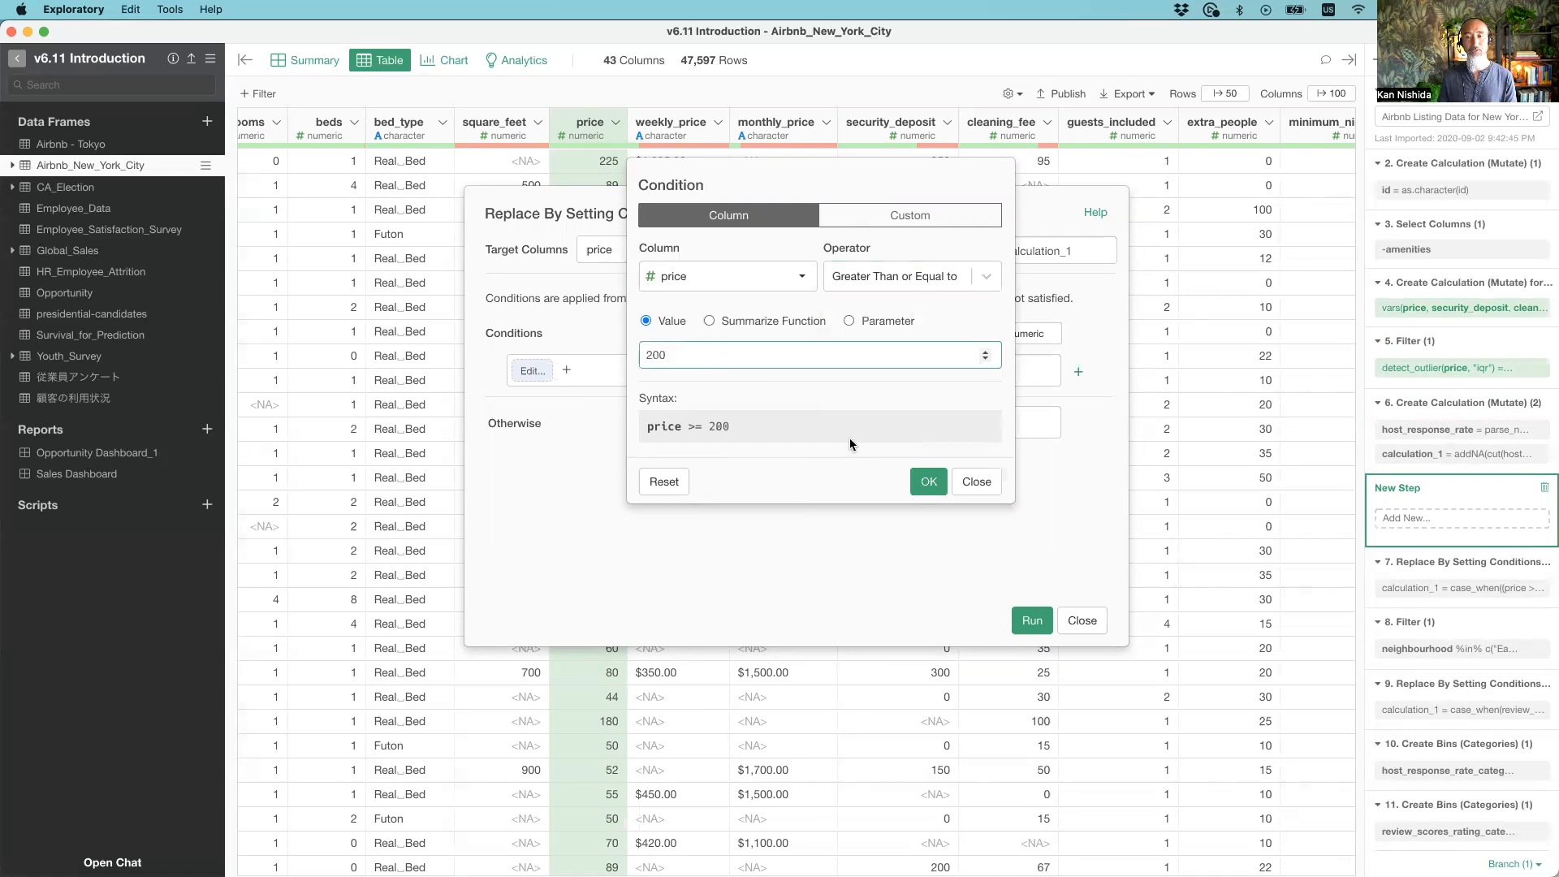
left_click(926, 487)
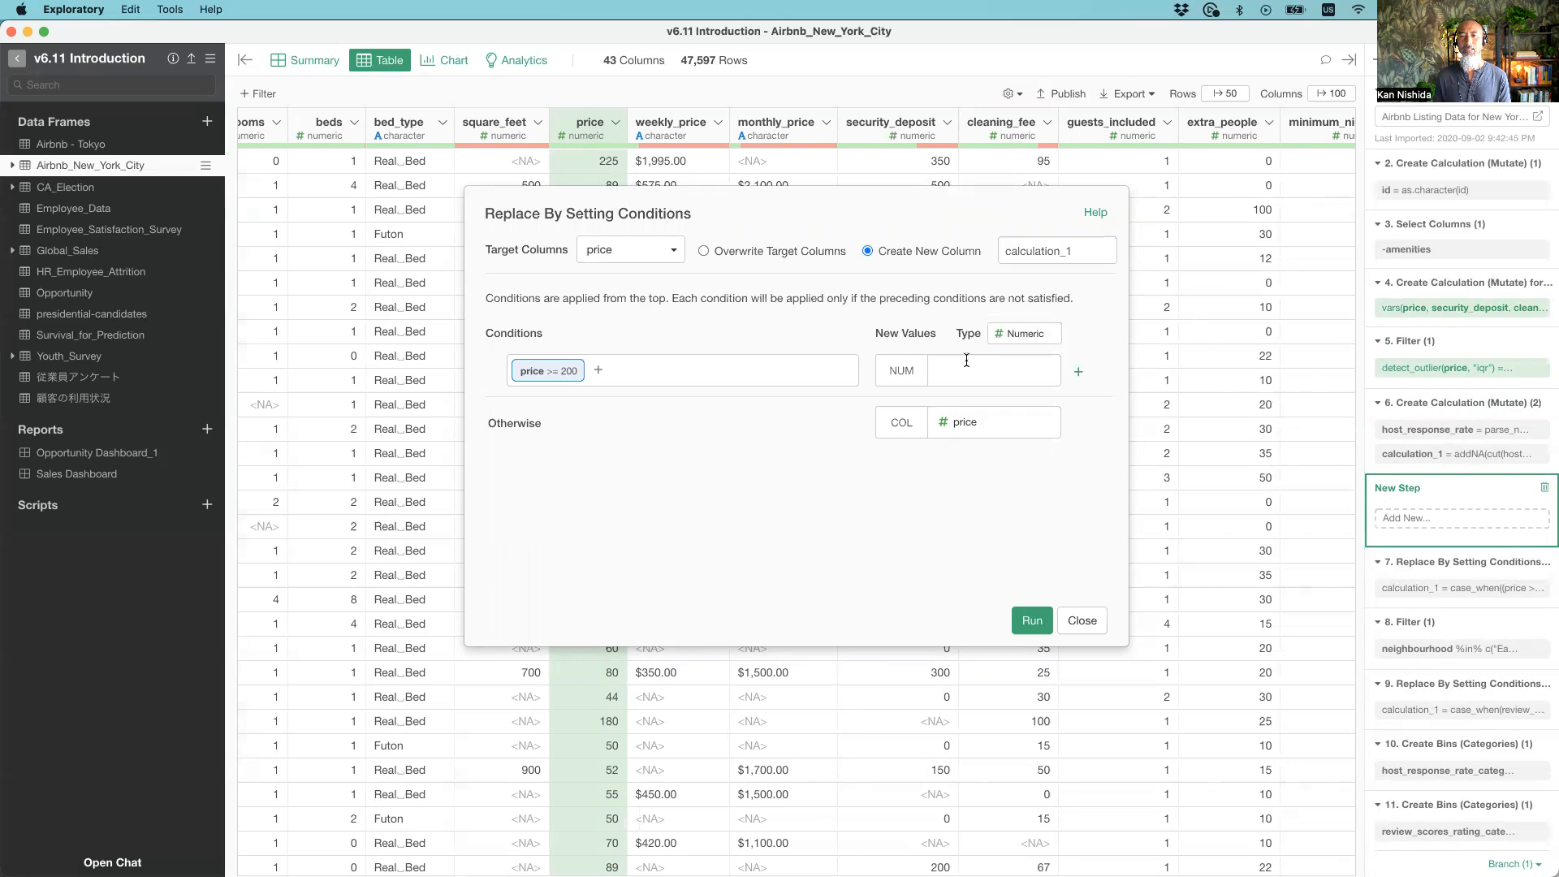
Set the new values' type to Character and enter "High" as the text for the price >= 200 condition
left_click(1028, 335)
left_click(1029, 418)
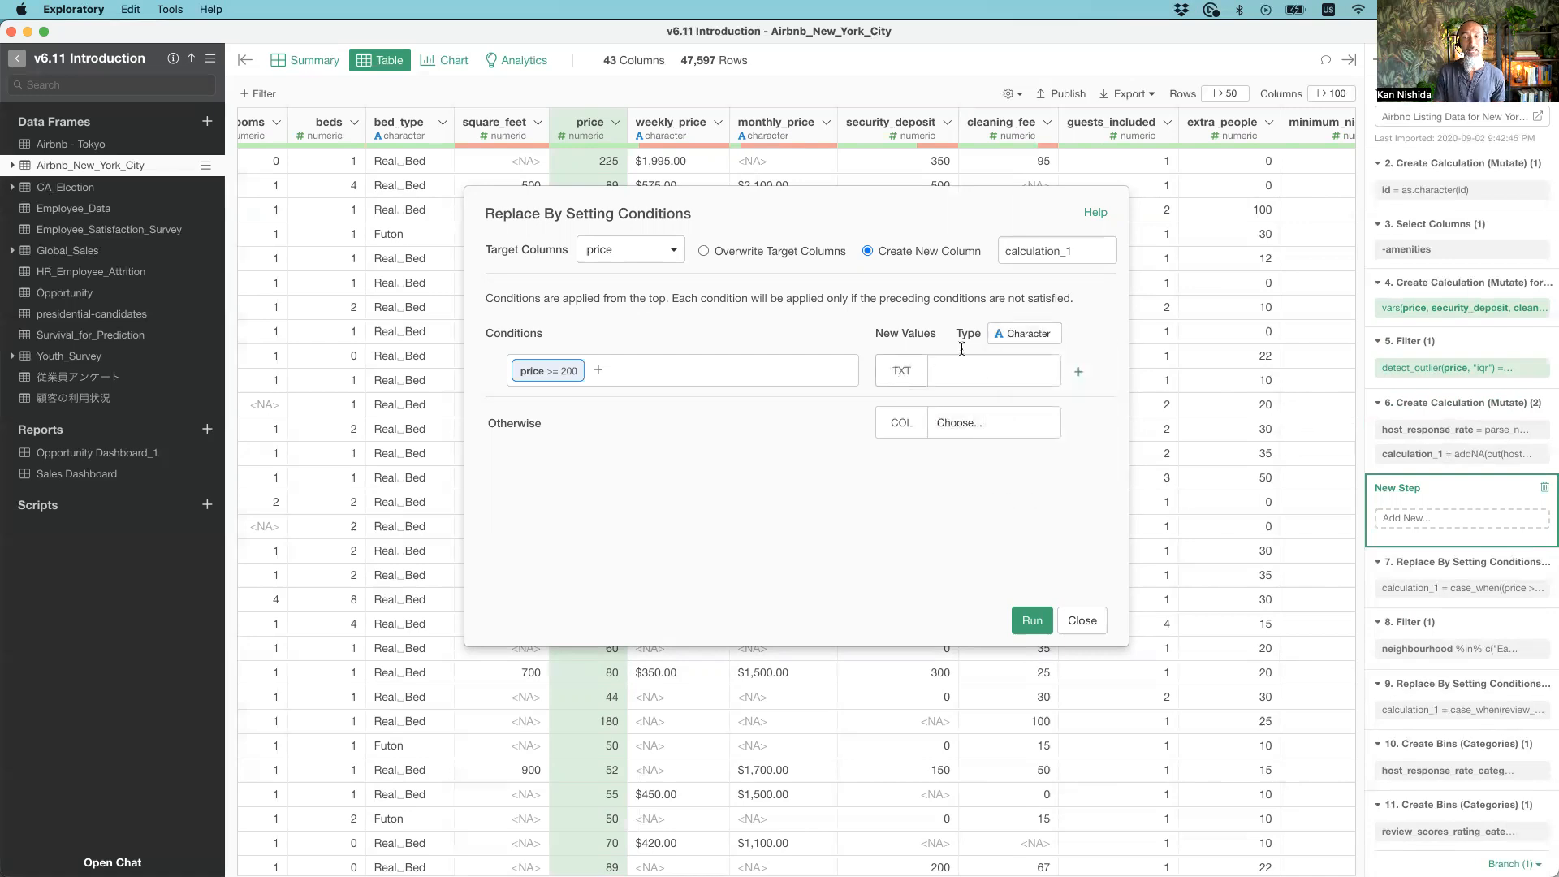
left_click(893, 375)
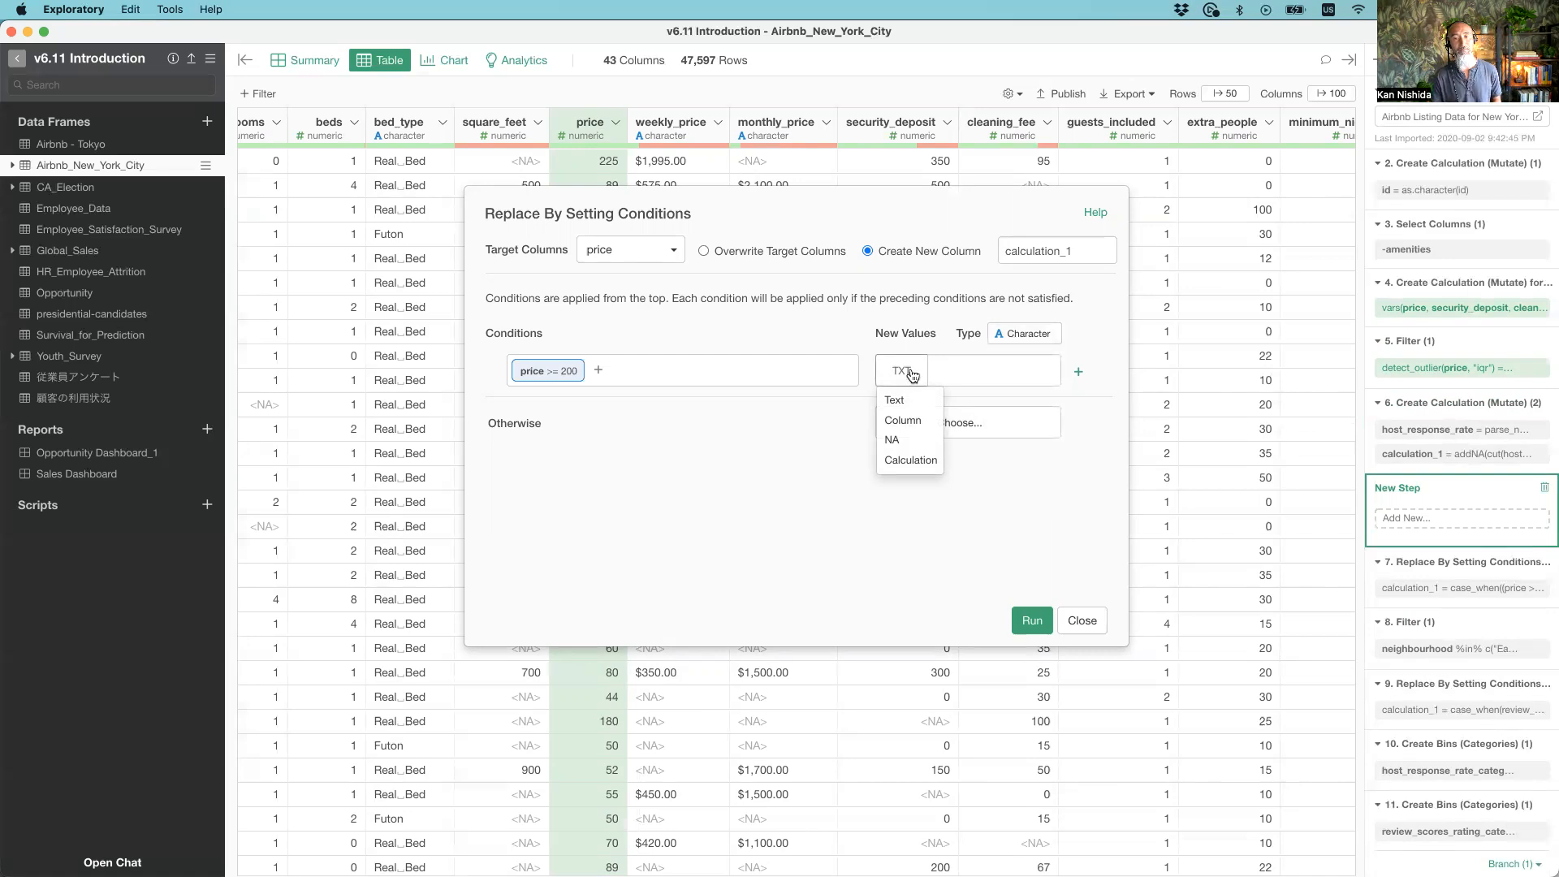
left_click(955, 370)
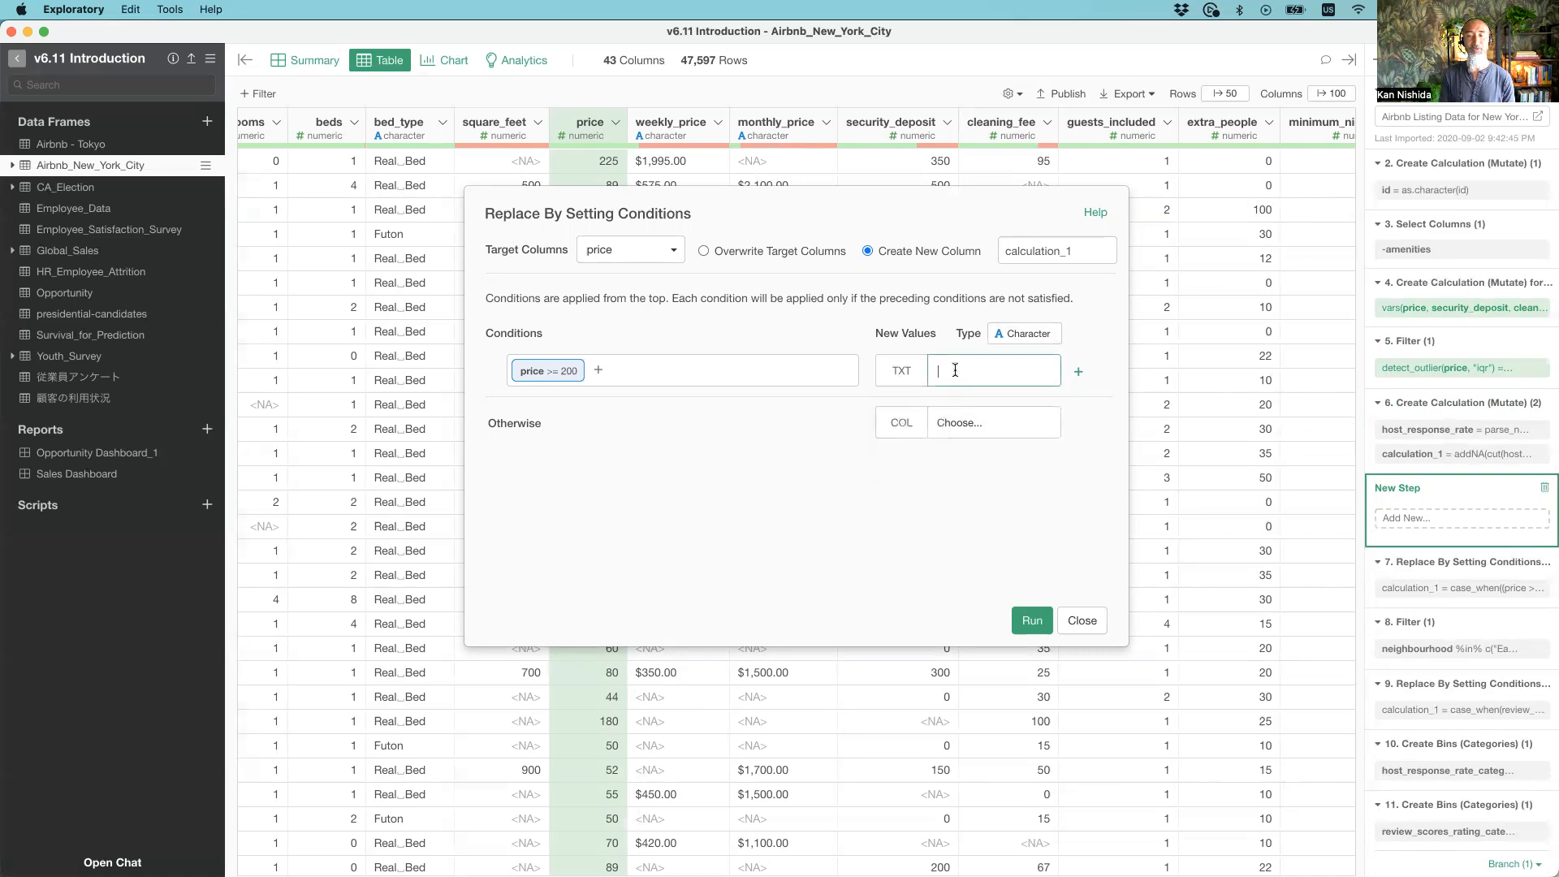
type("High")
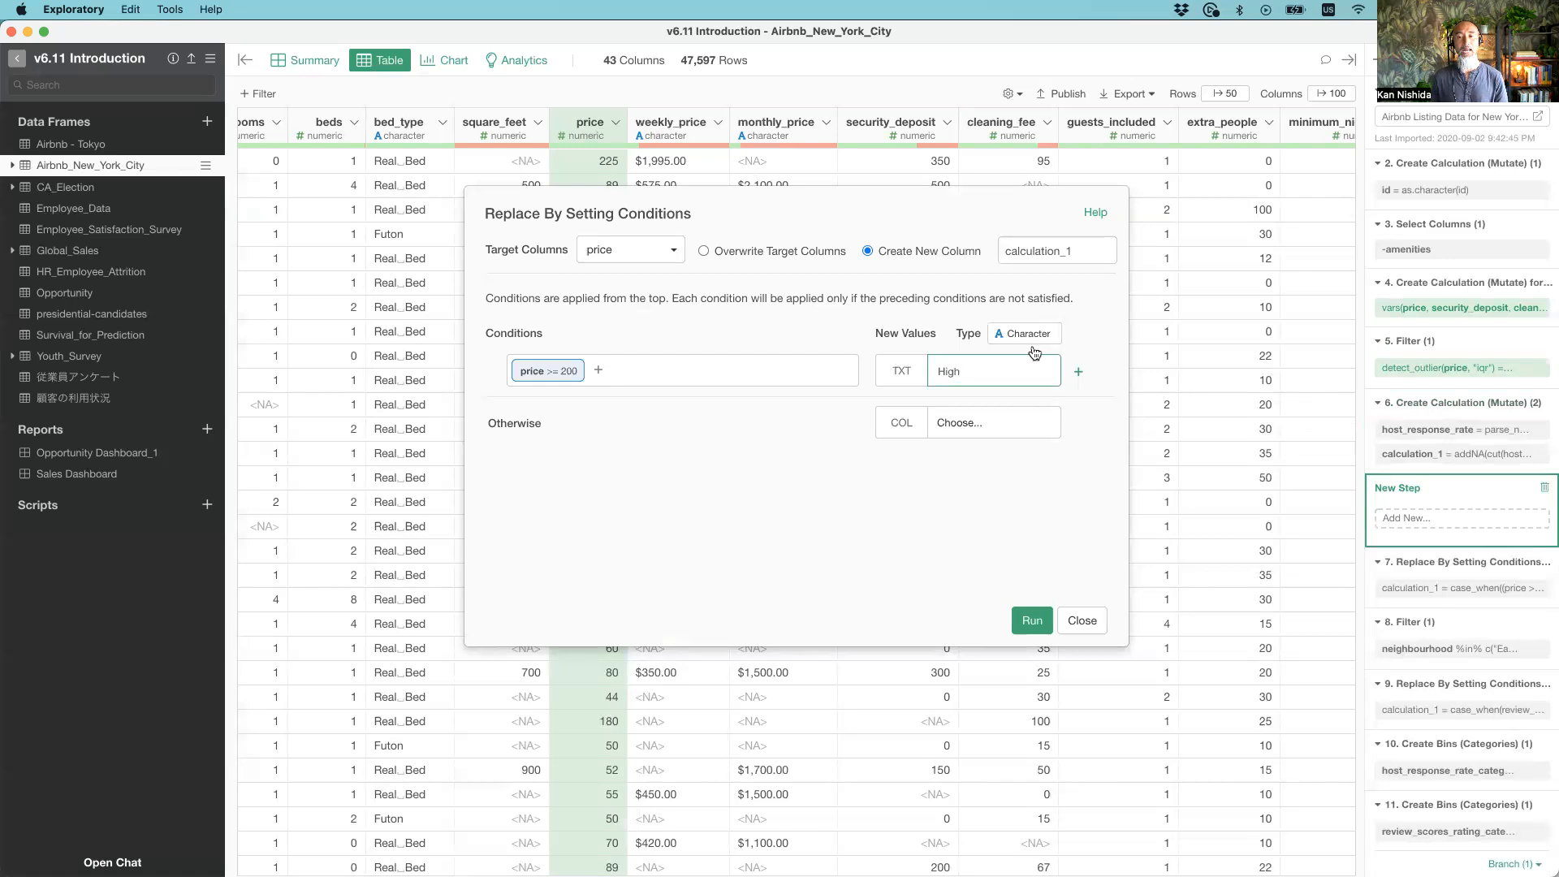
Add a second condition, price Greater Than or Equal to 100, with the text value "Middle"
left_click(1078, 374)
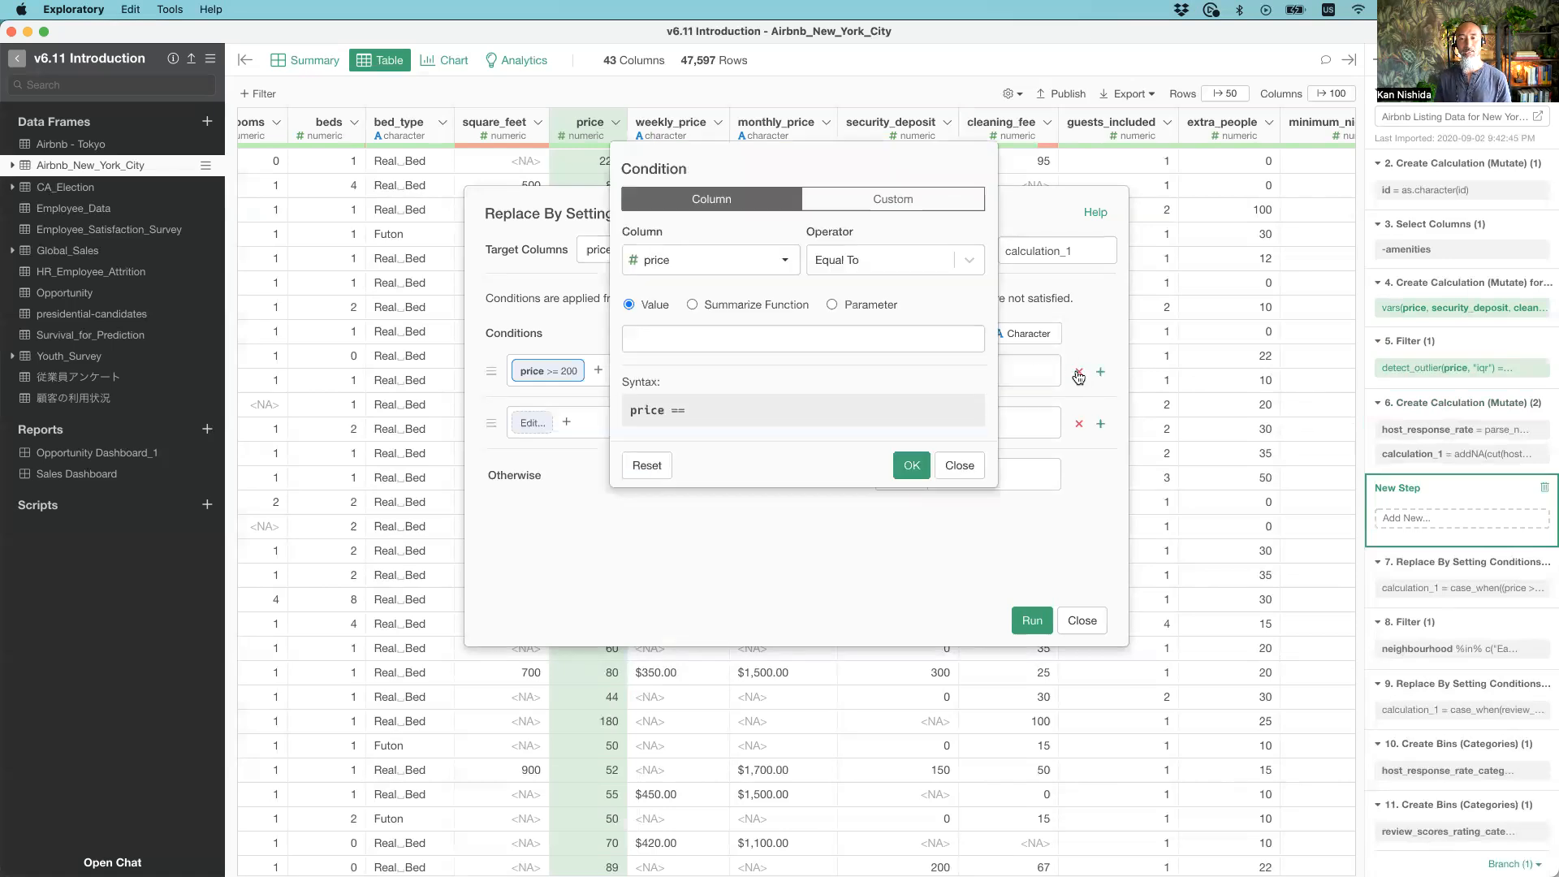
left_click(884, 268)
scroll(886, 431, "down", 2)
left_click(880, 422)
left_click(702, 337)
type("100")
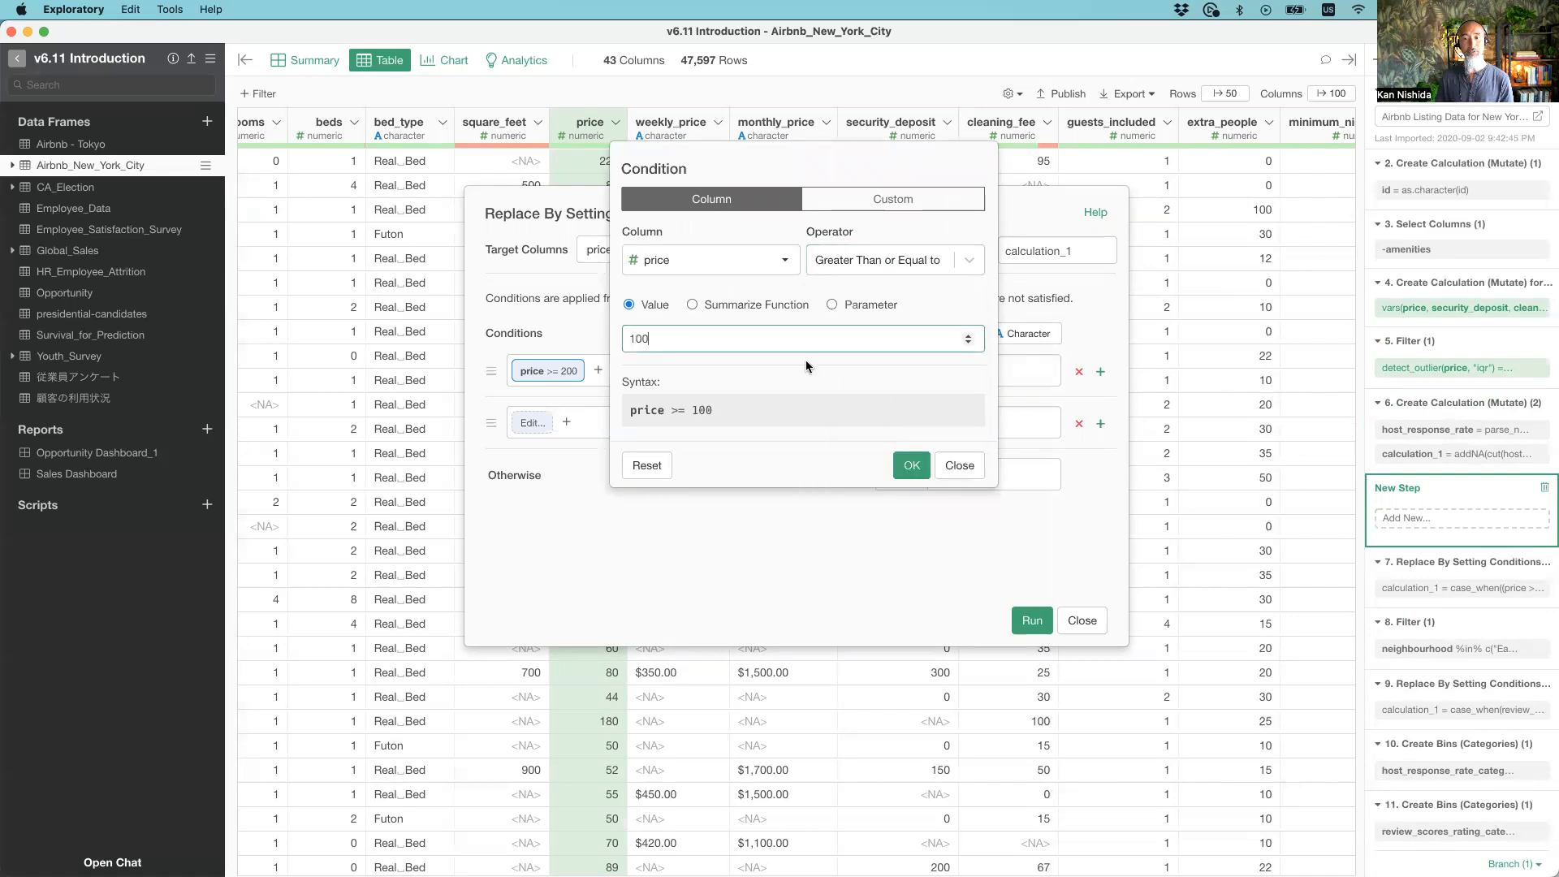
left_click(920, 474)
left_click(981, 429)
type("Middle")
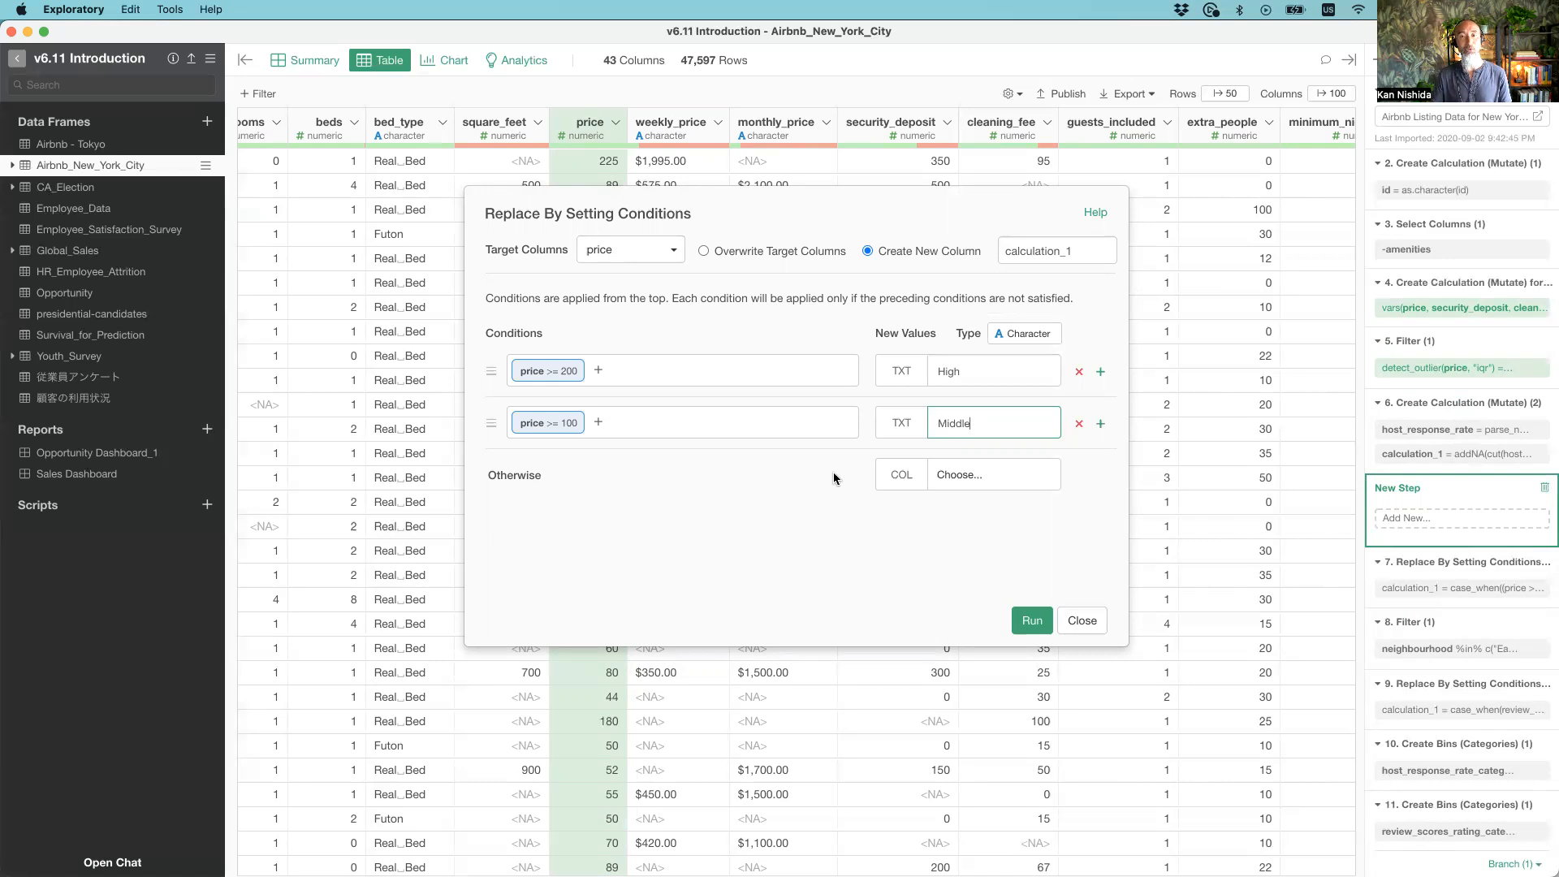
Set the Otherwise value to the text "Low", run the conditional calculation and select the resulting calculation_1 column
left_click(902, 481)
left_click(897, 503)
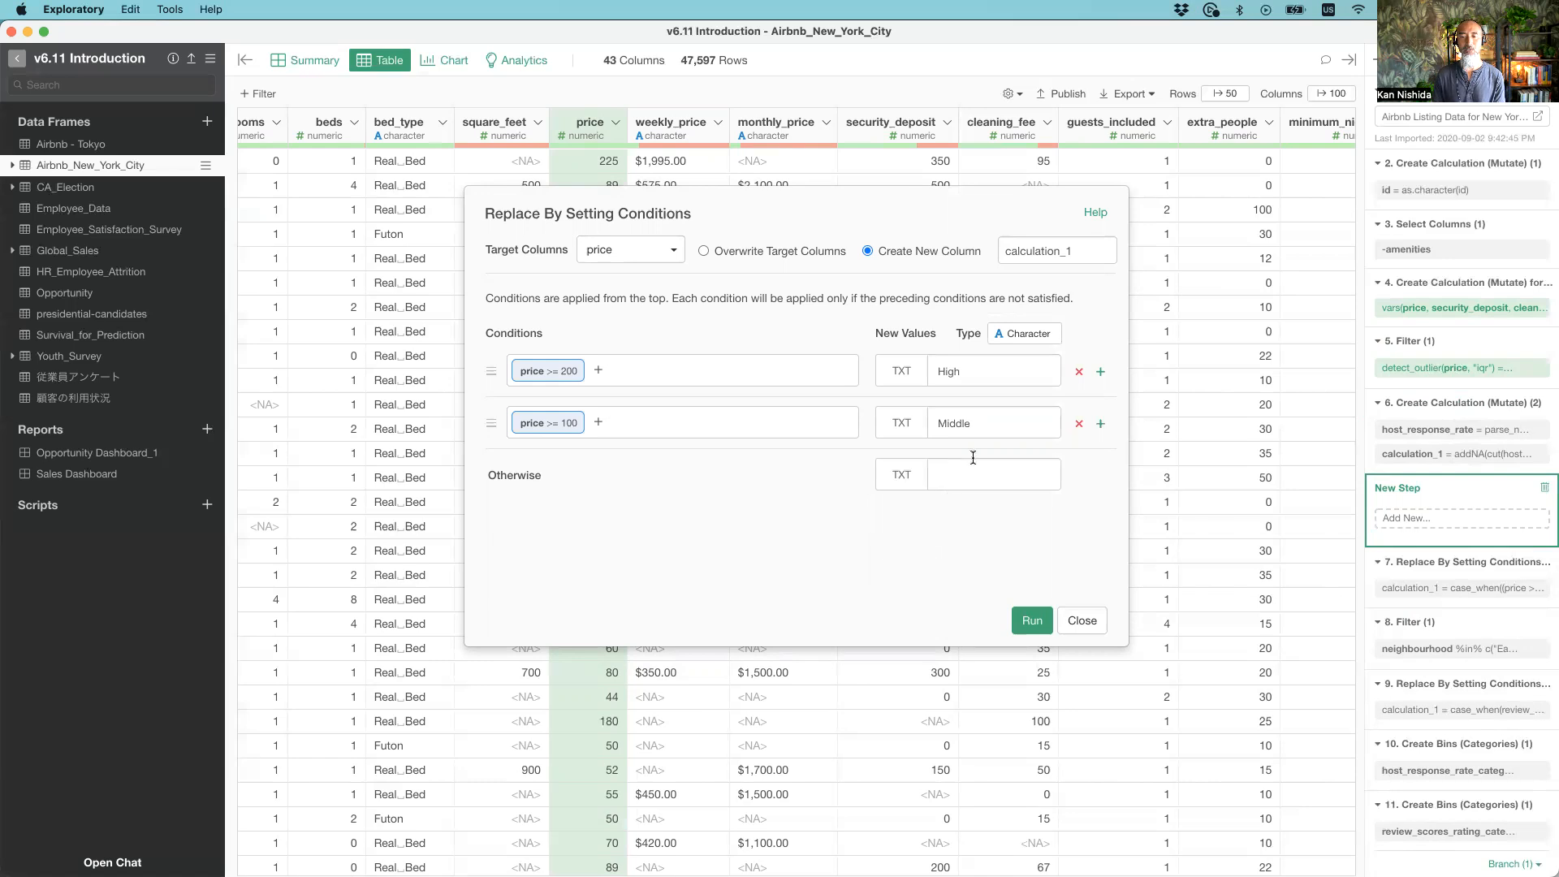
left_click(966, 474)
type("Low")
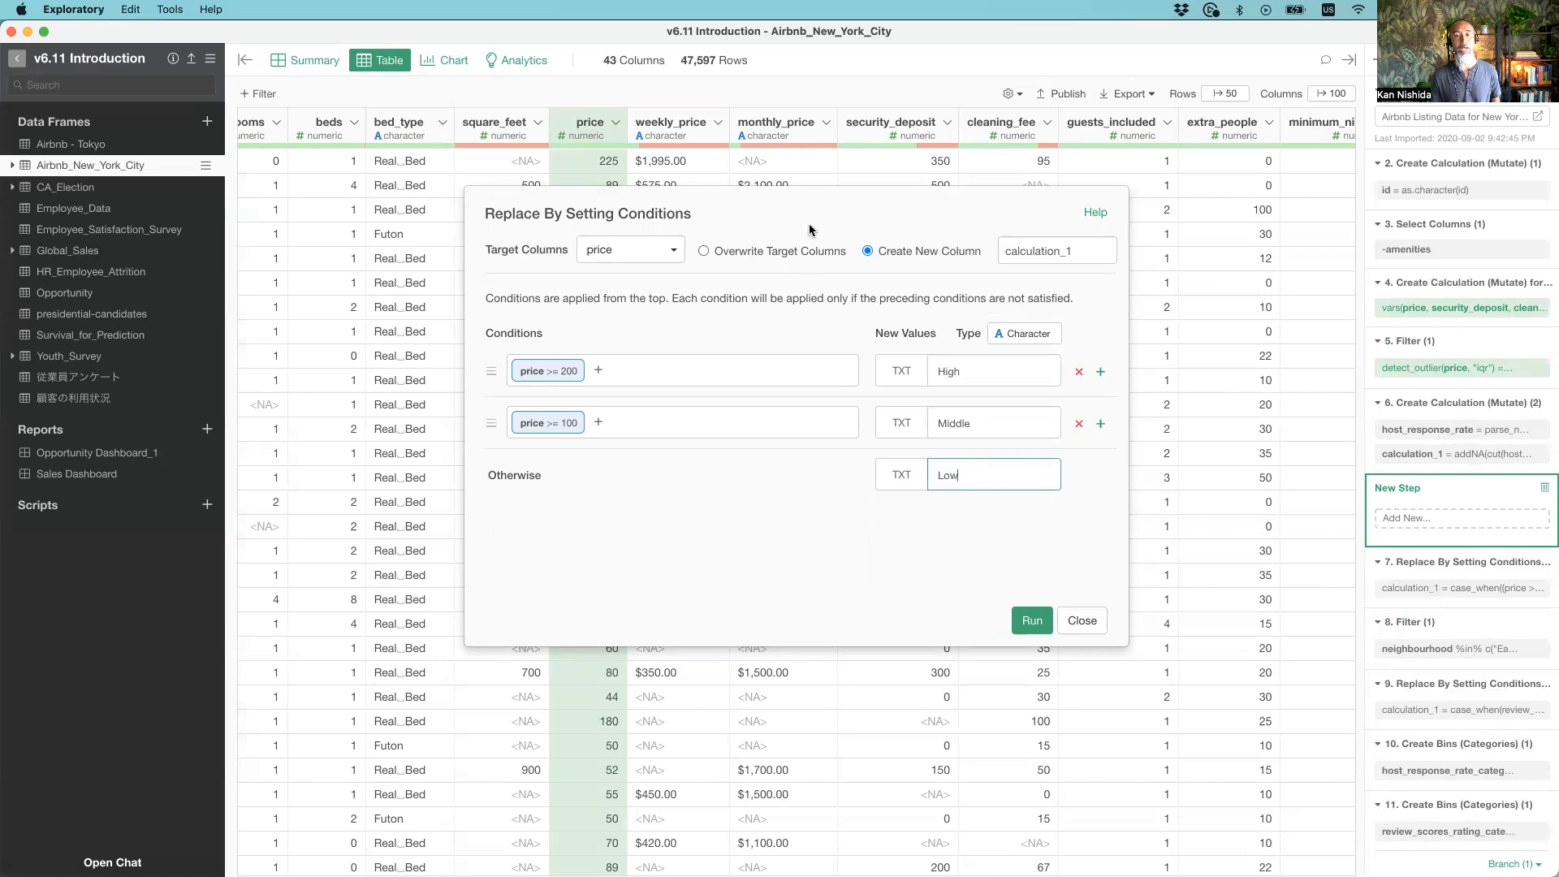
left_click_drag(809, 202, 979, 187)
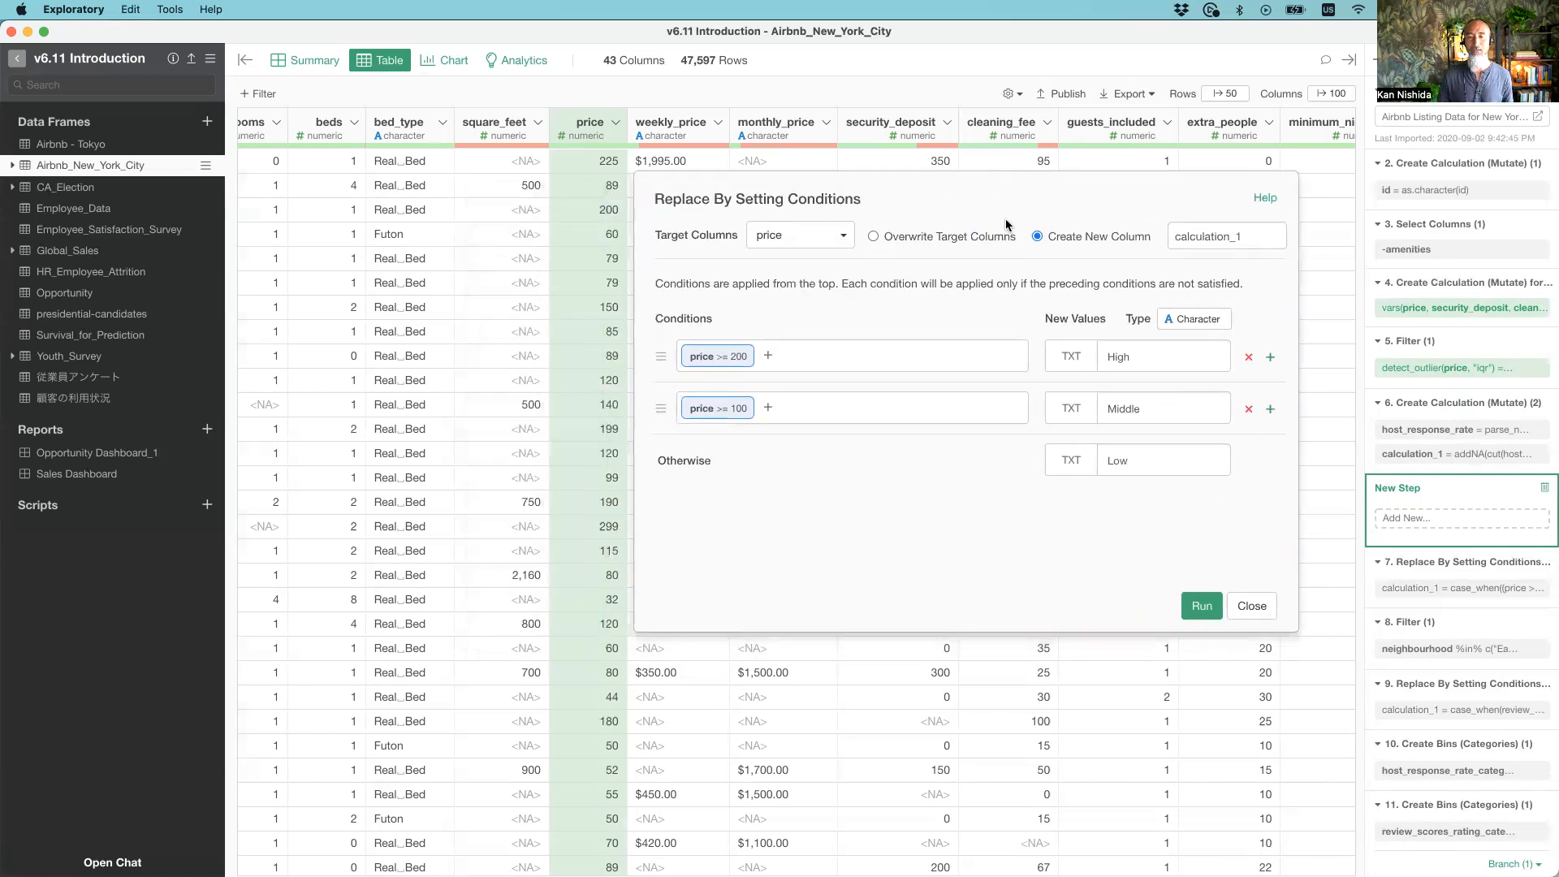
left_click(1200, 605)
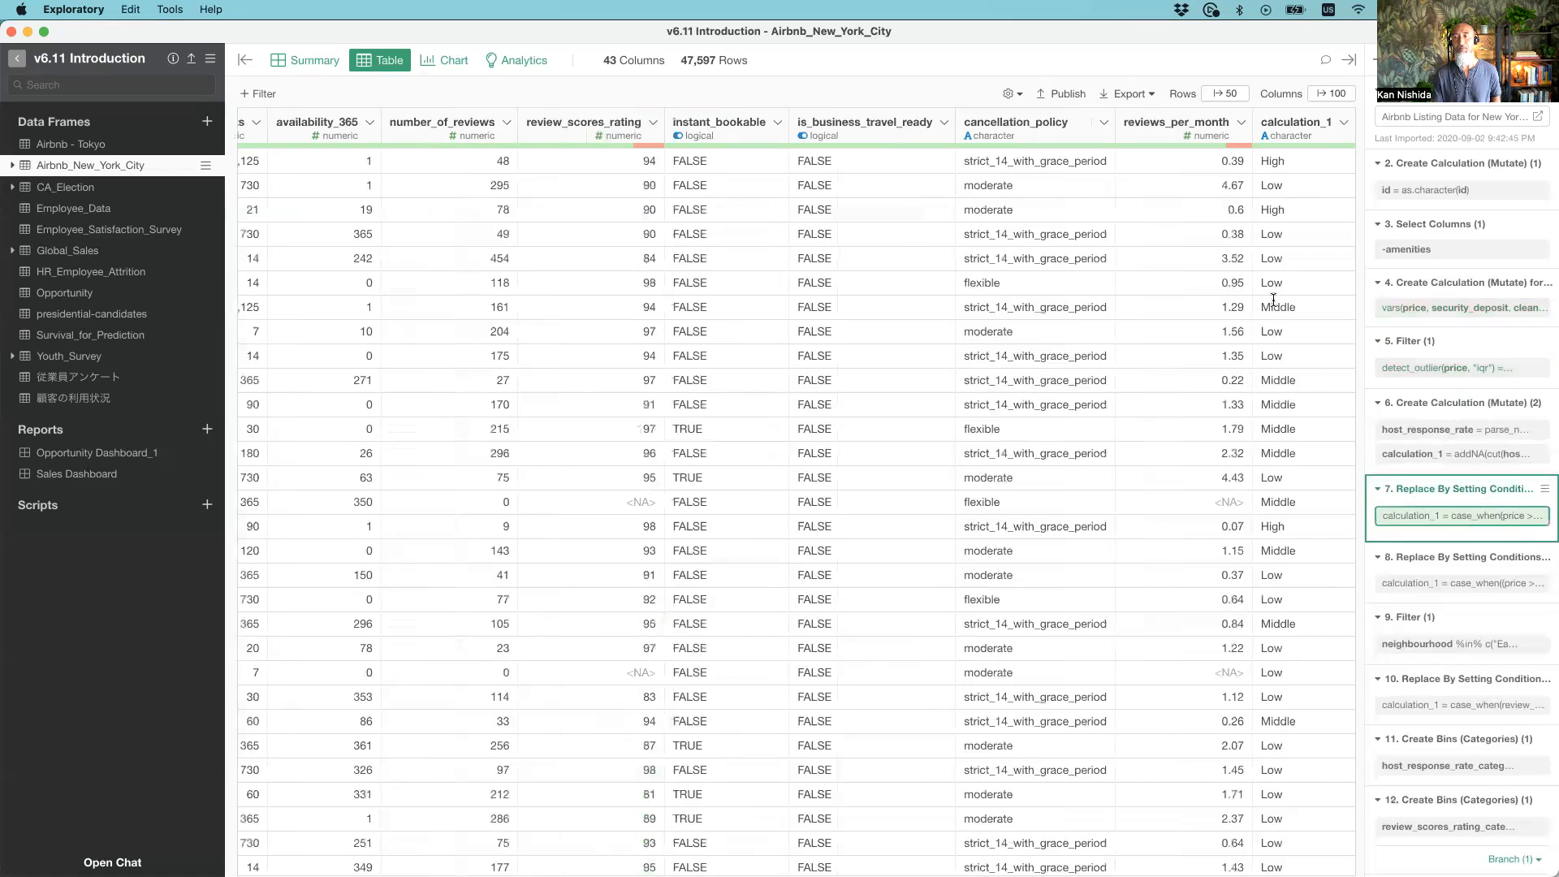
left_click(1281, 133)
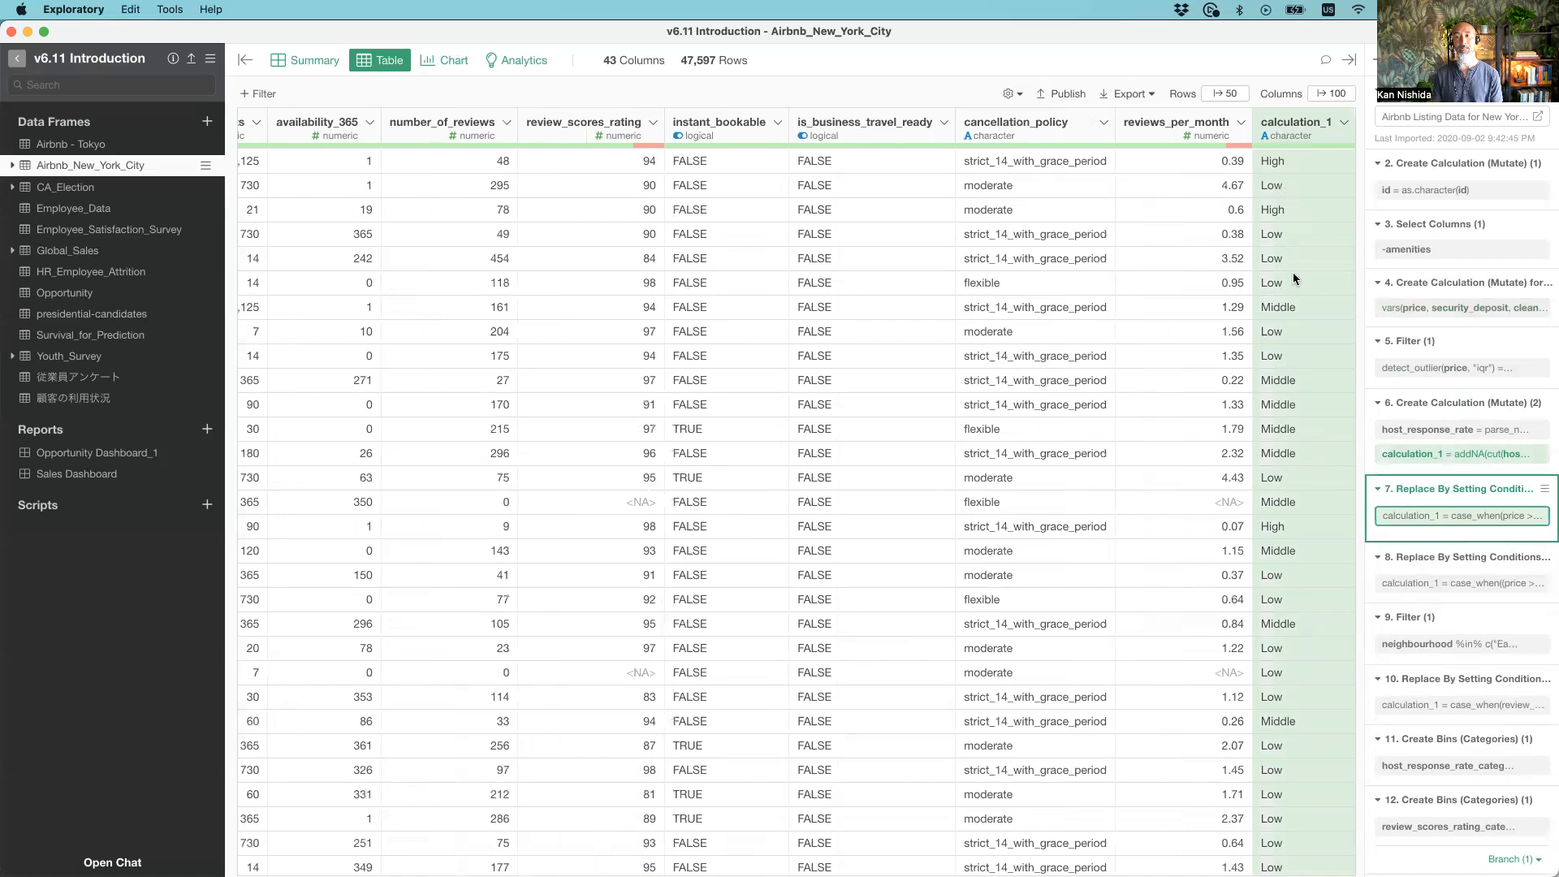
Reopen the calculation_1 conditional calculation and add a third condition, price Greater Than or Equal to 300
left_click(1408, 518)
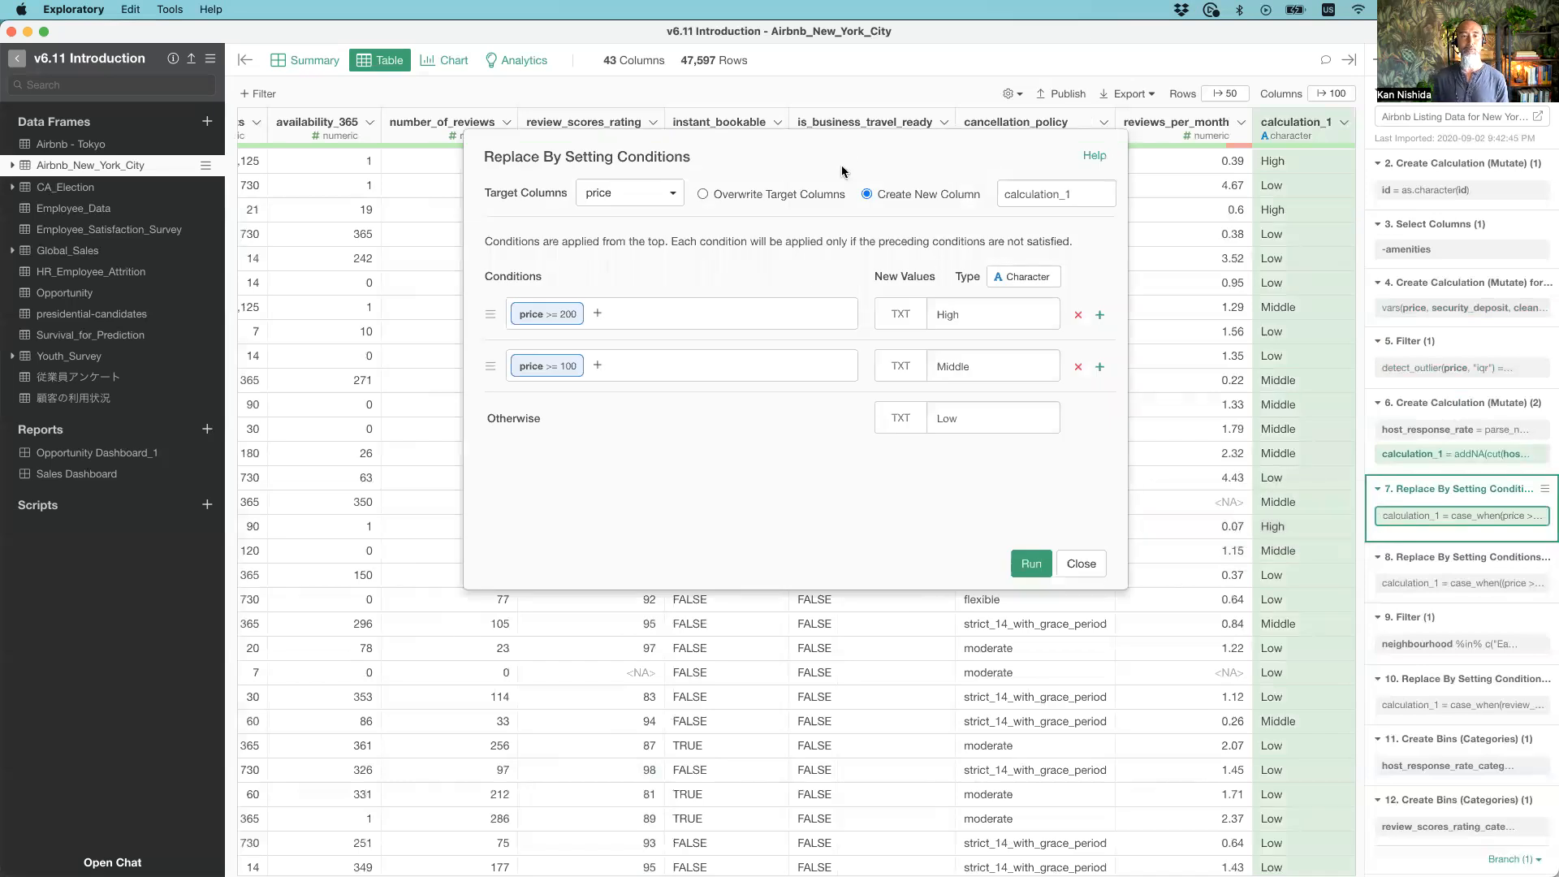
left_click_drag(842, 153, 868, 216)
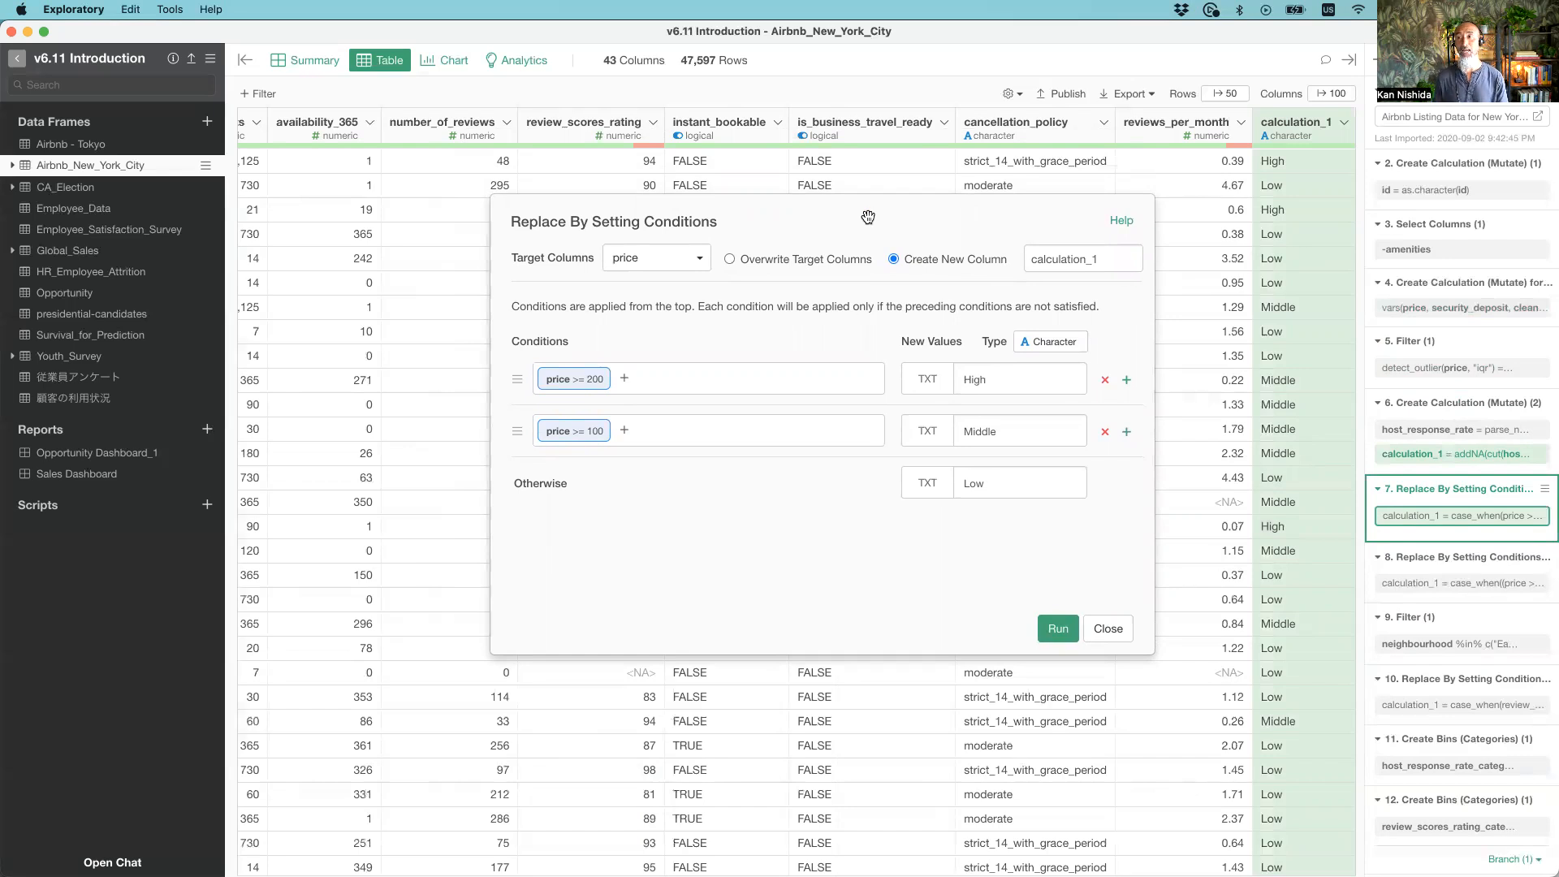
left_click(1127, 432)
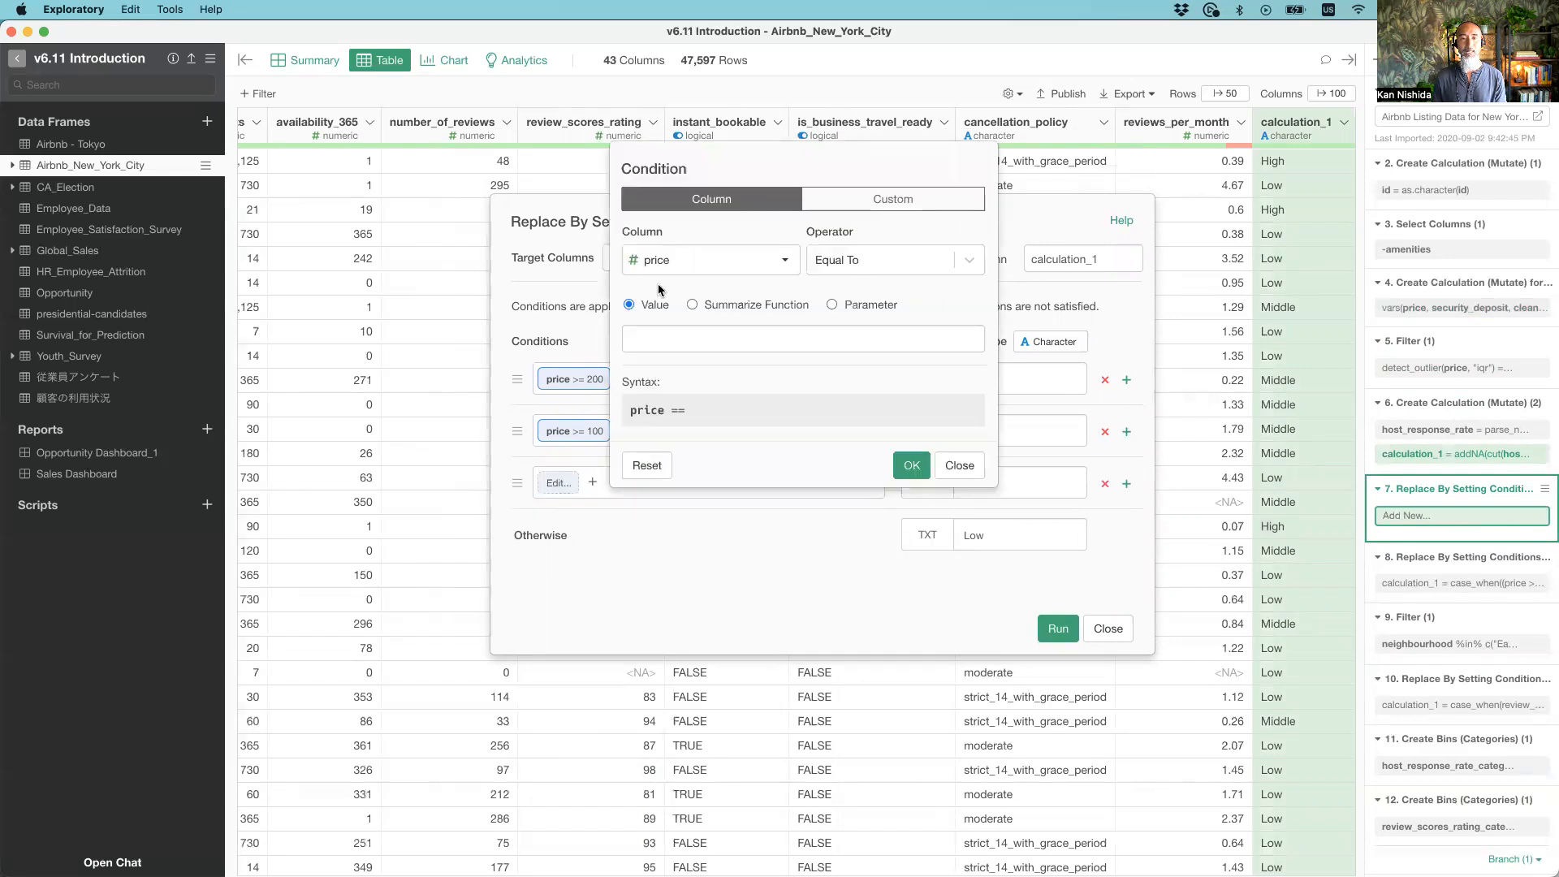
left_click(862, 260)
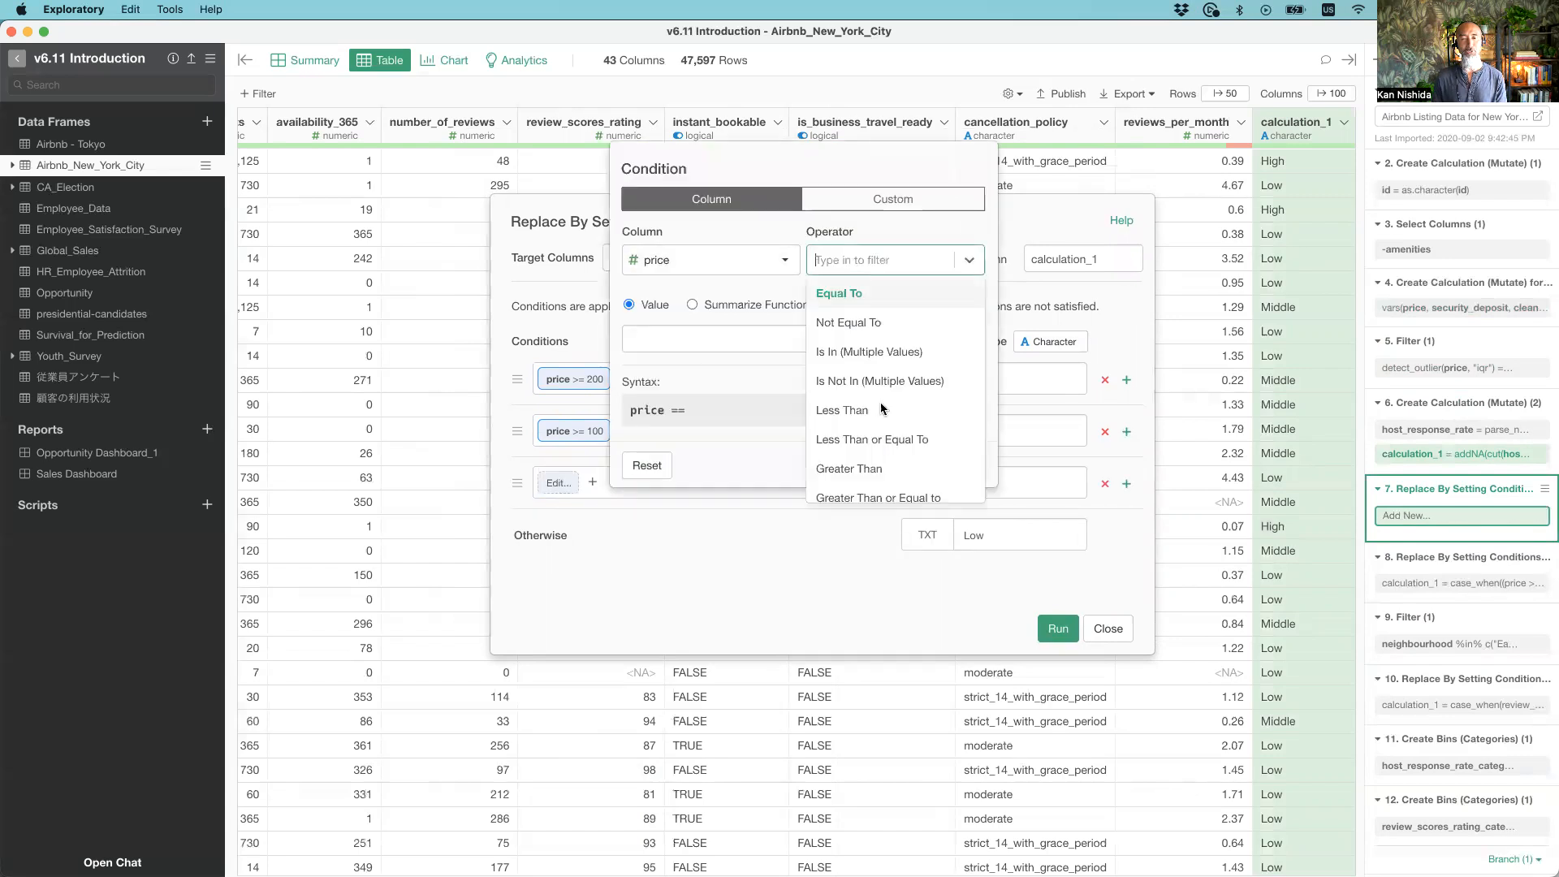
left_click(897, 498)
left_click(696, 341)
type("300")
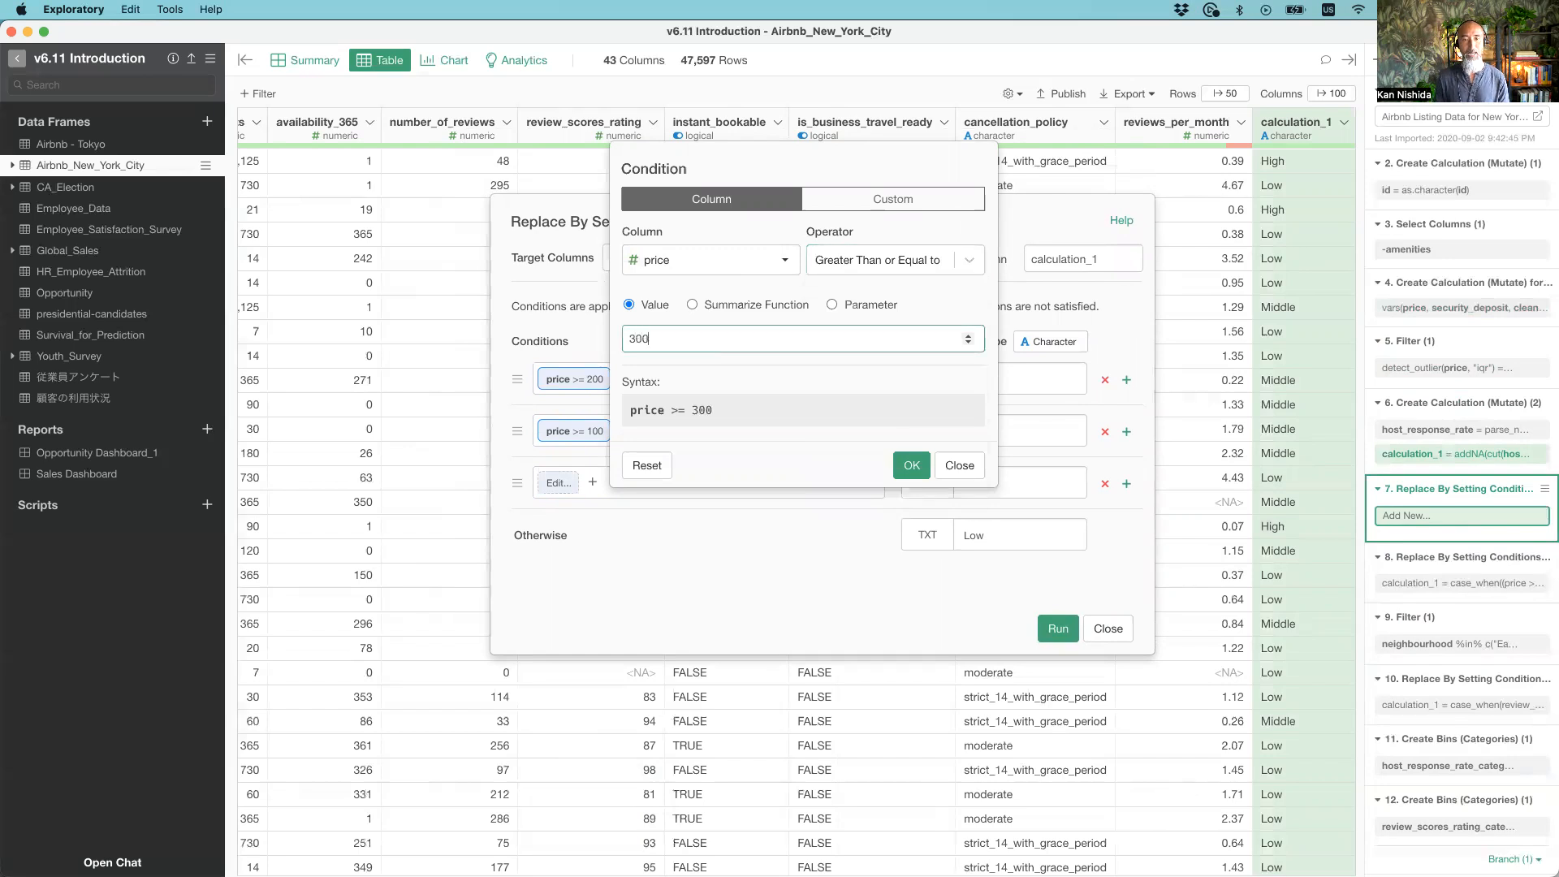
left_click(911, 466)
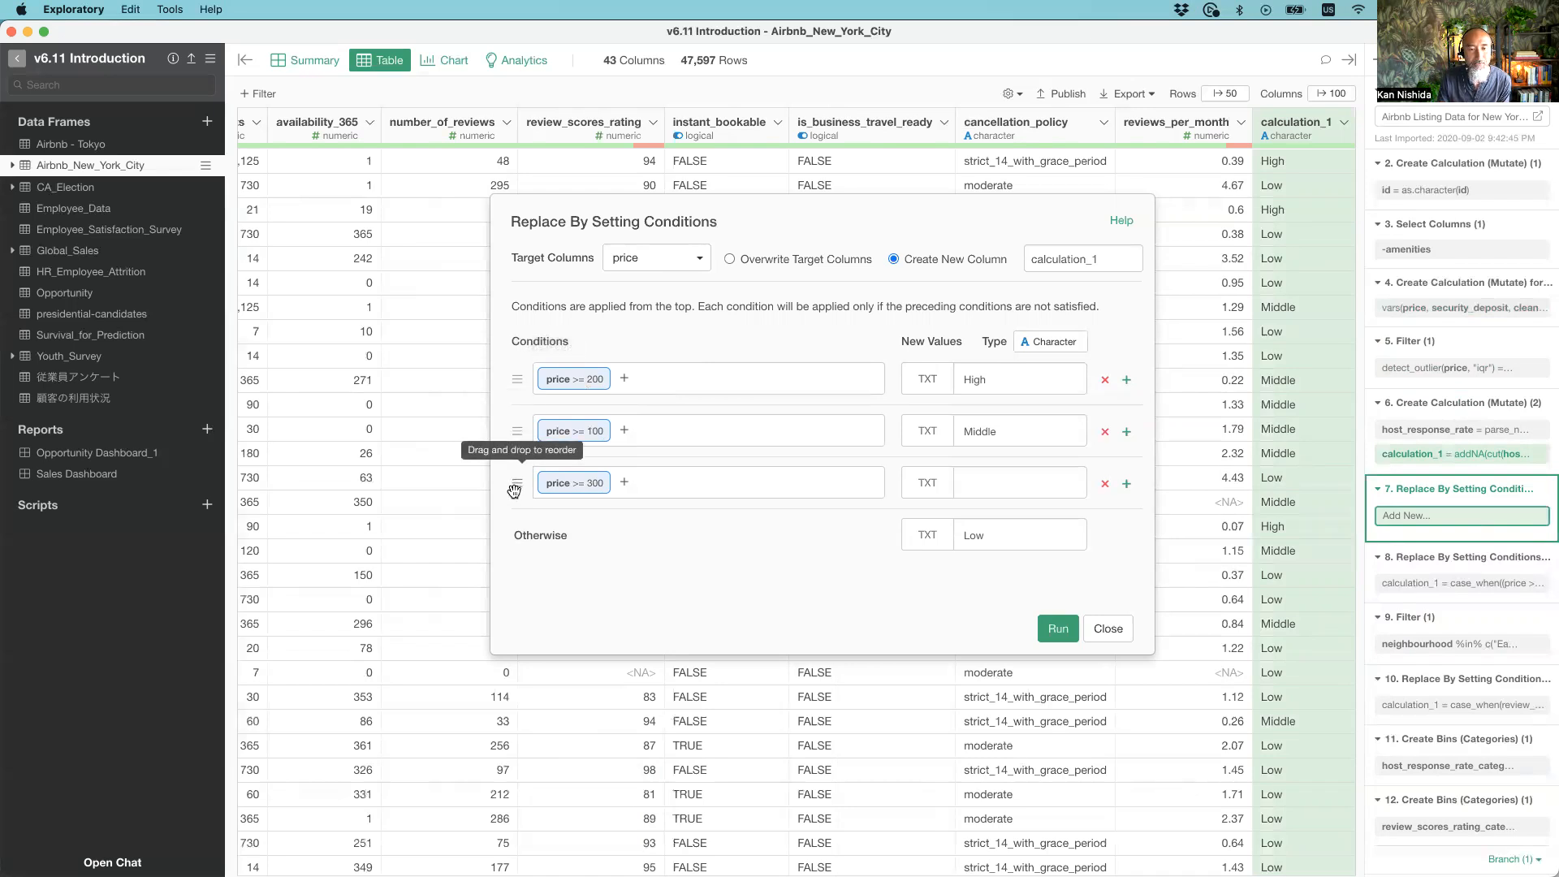
Move the price >= 300 condition to the front of the list, give it the text value "Premium" and run the calculation
left_click_drag(514, 490, 534, 347)
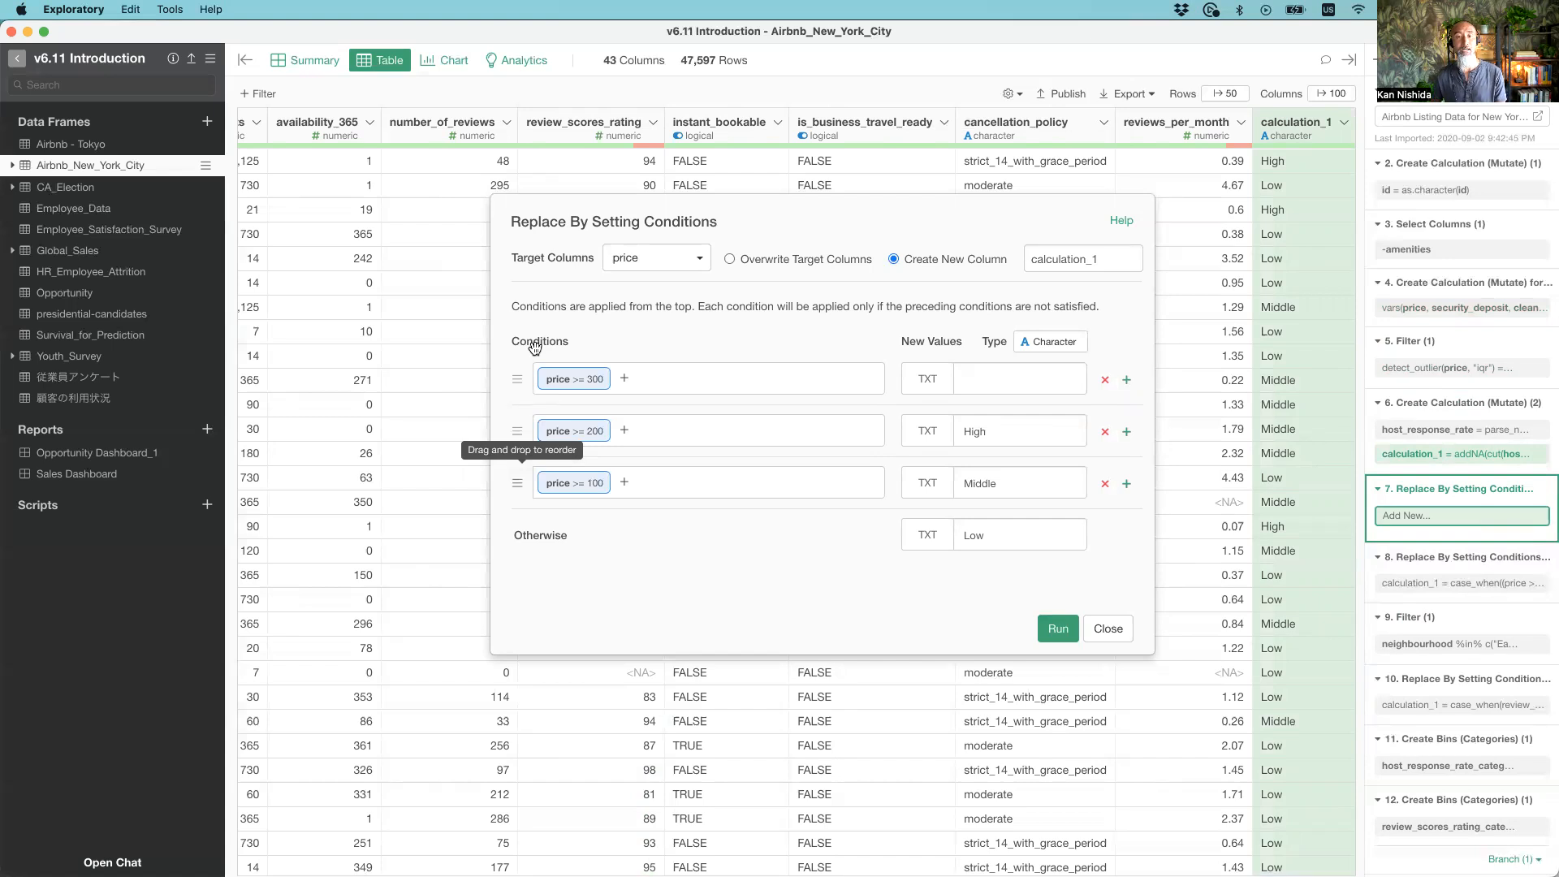
left_click(973, 375)
type("Premium")
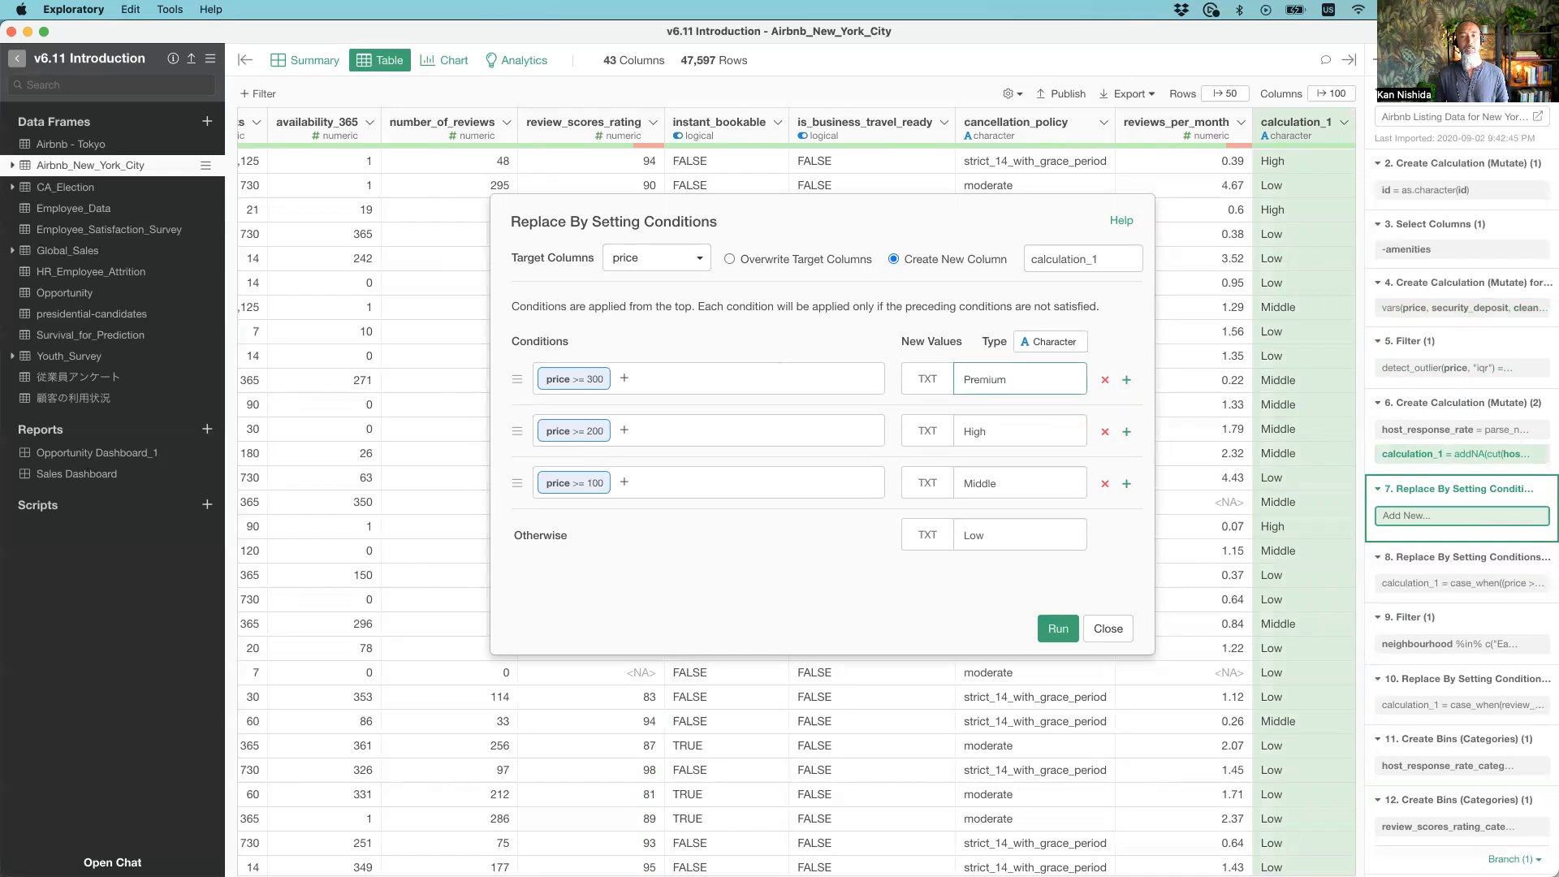
left_click(725, 334)
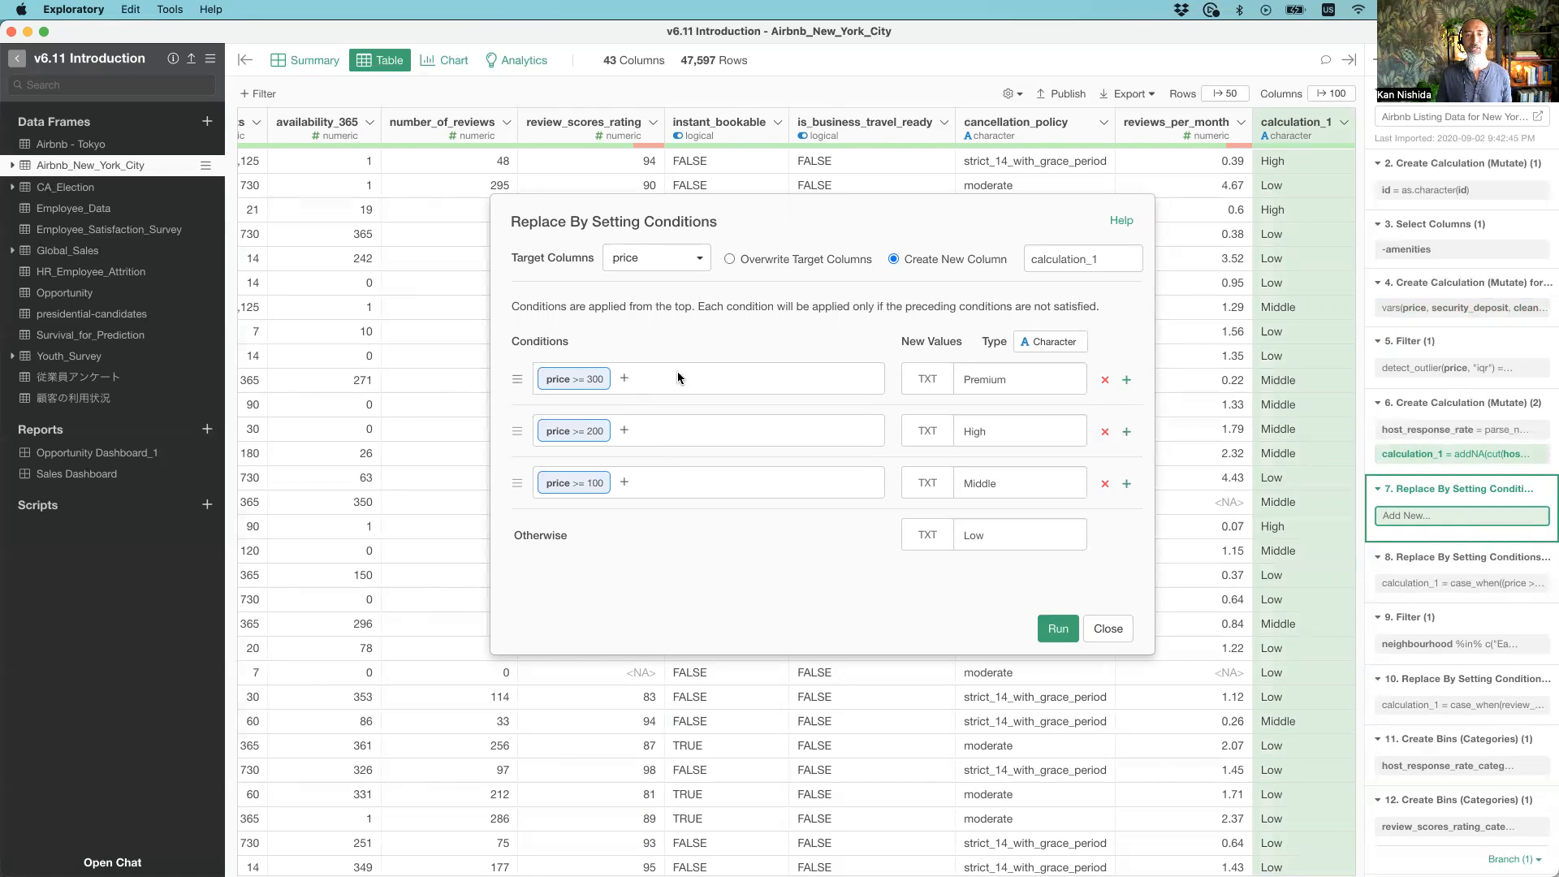
left_click(1056, 629)
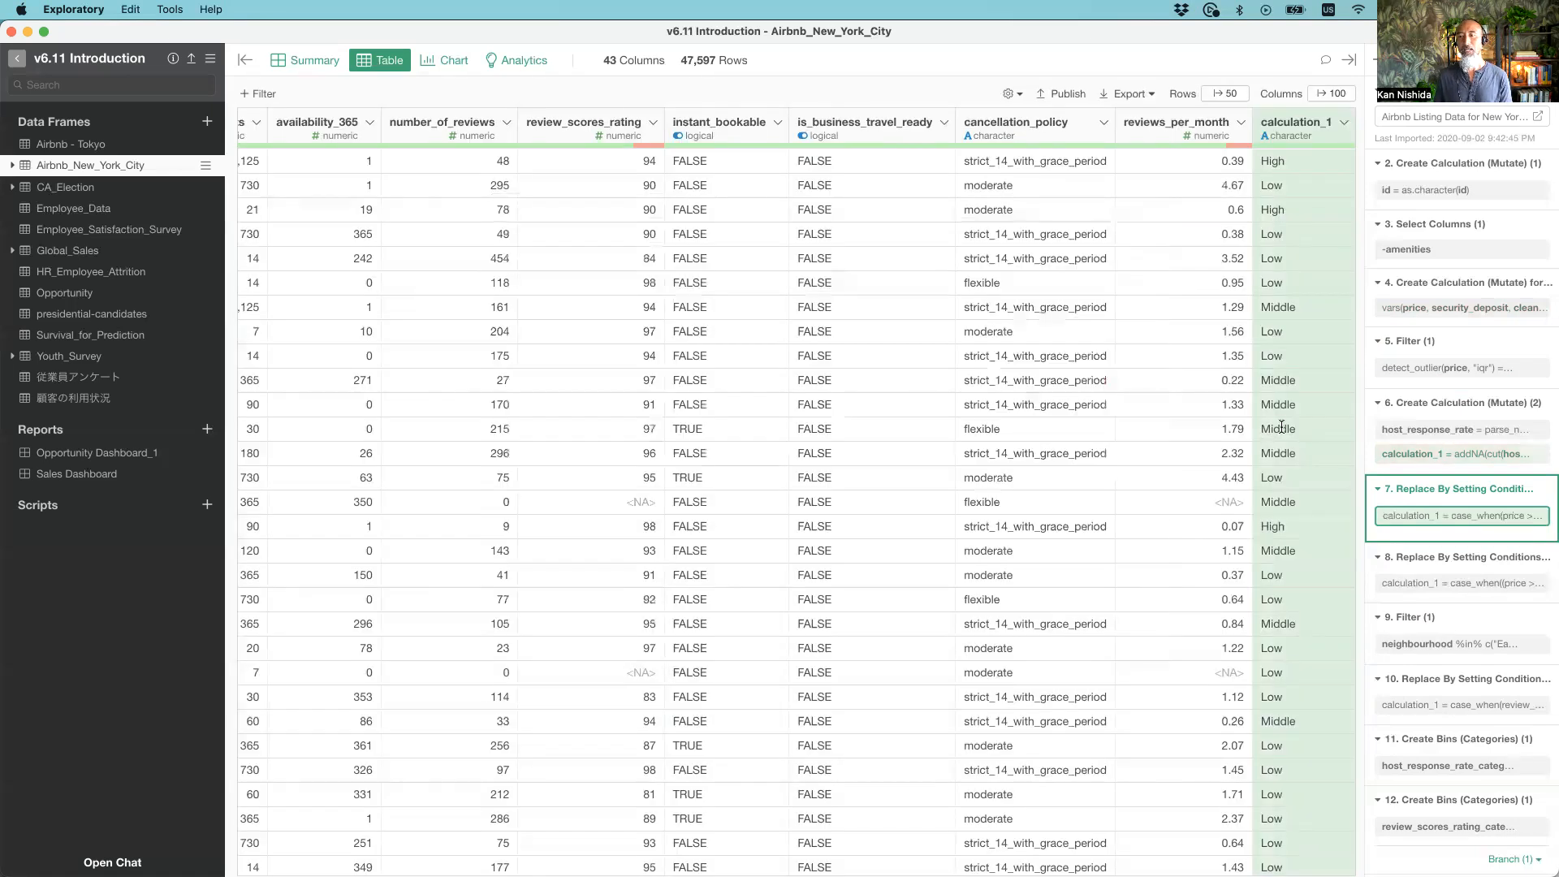
Examine the calculation_1 values in the table and their distribution in the column summary
scroll(1296, 479, "down", 6)
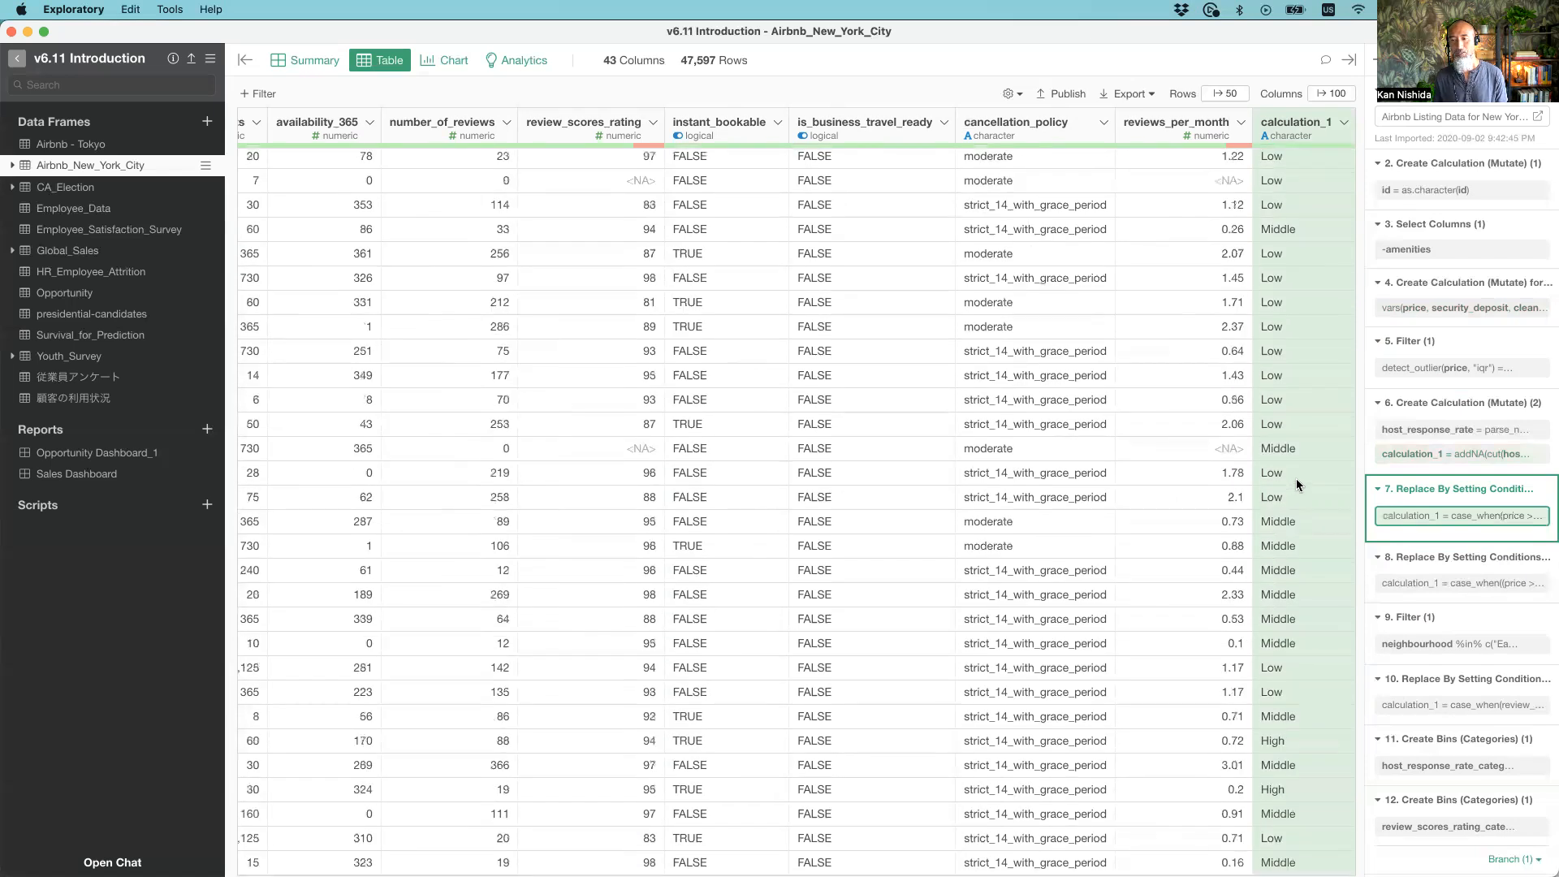
left_click(319, 61)
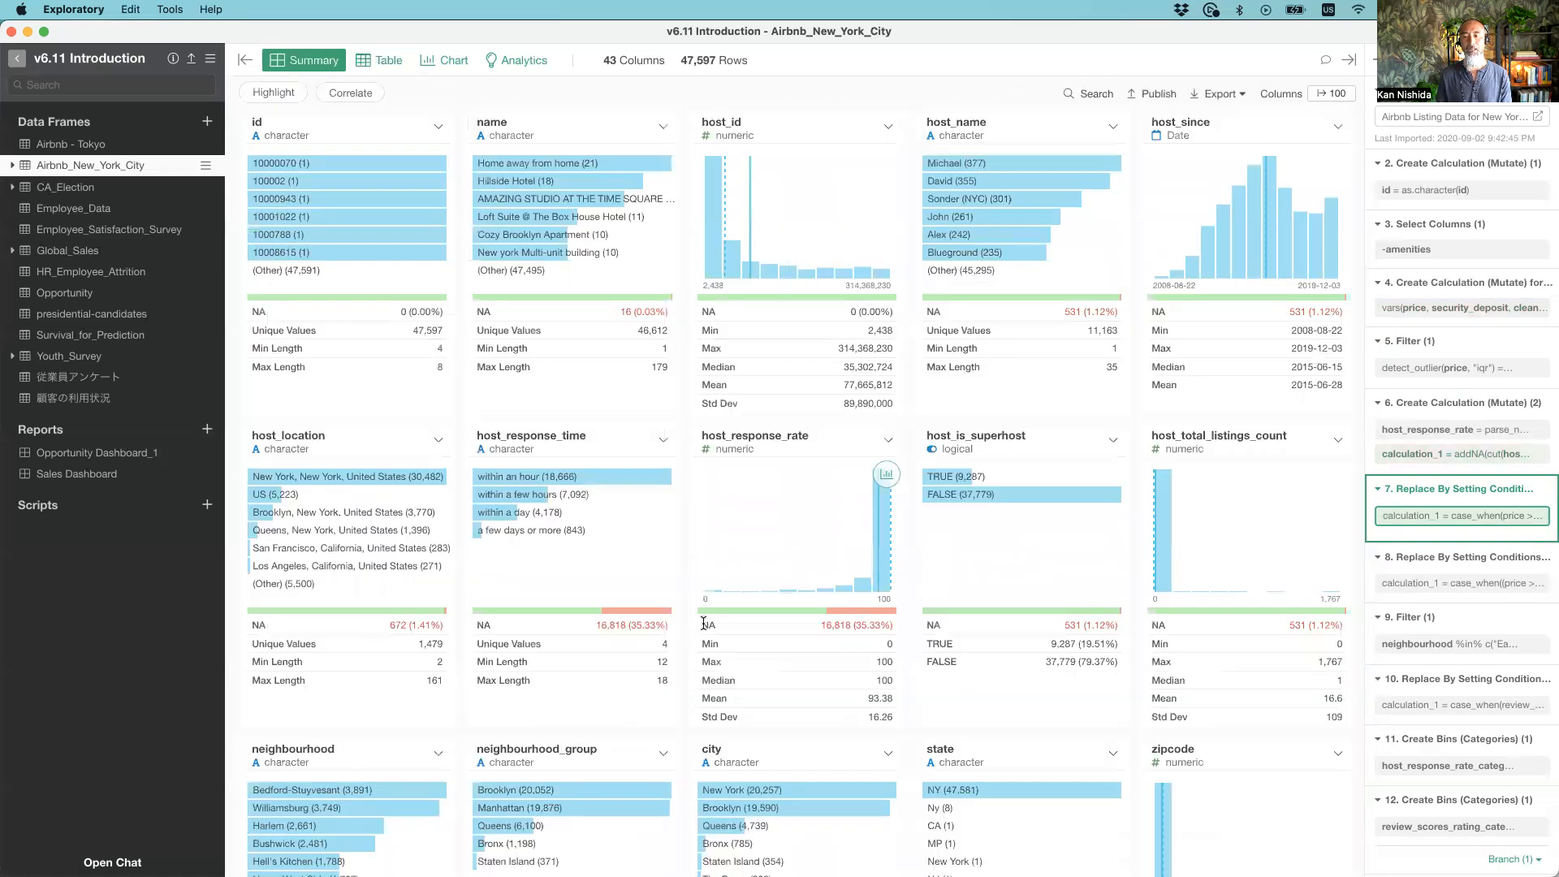
scroll(703, 624, "down", 20)
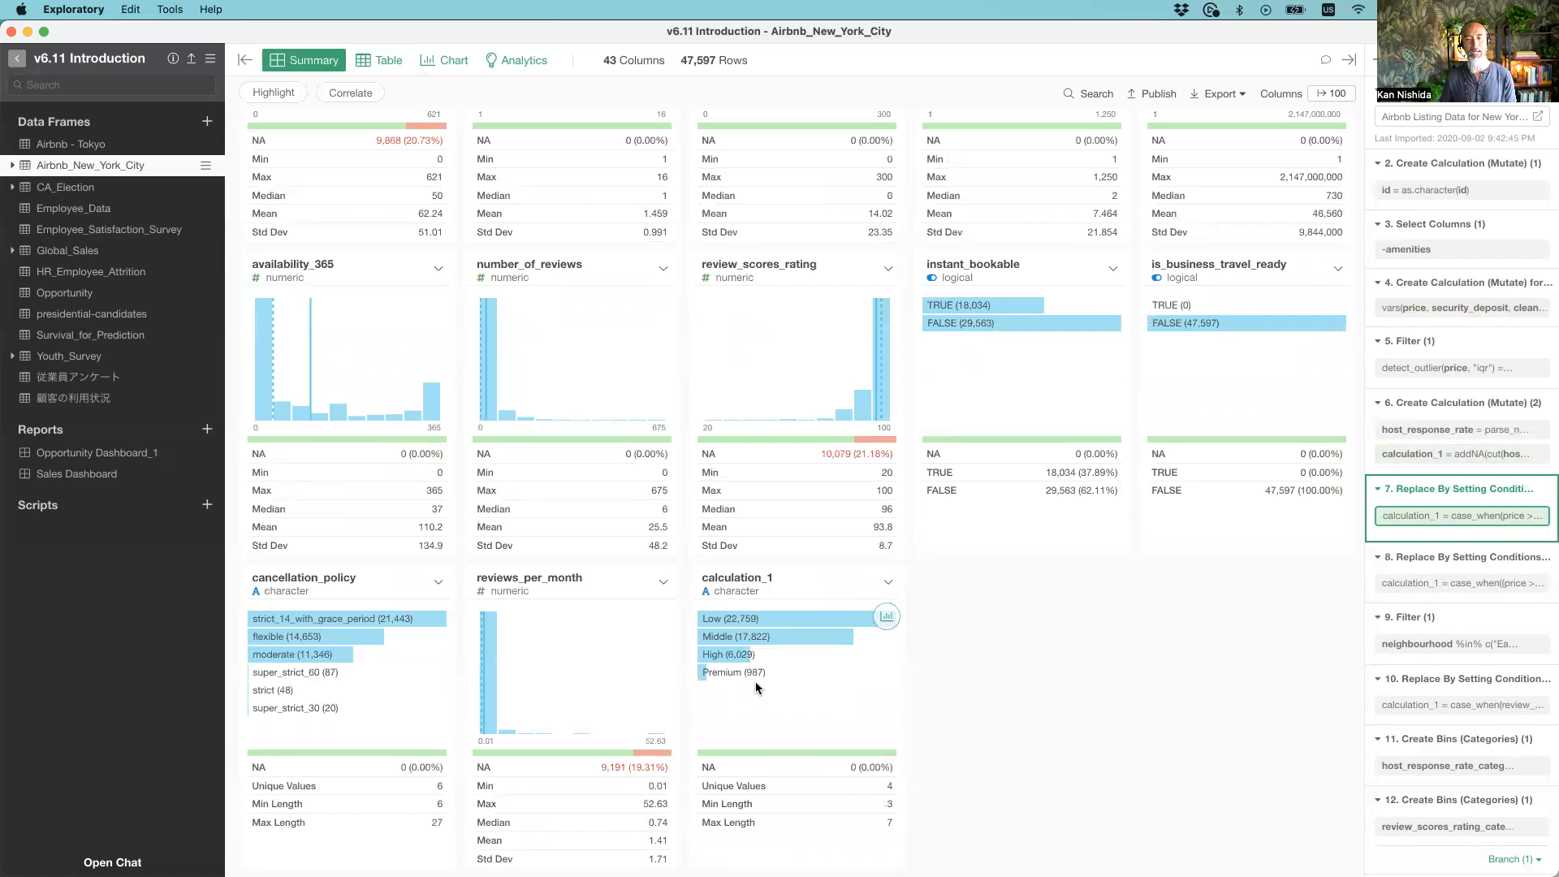
Reopen the conditional calculation and set the threshold of the "Premium" condition to price >= 200
left_click(1419, 523)
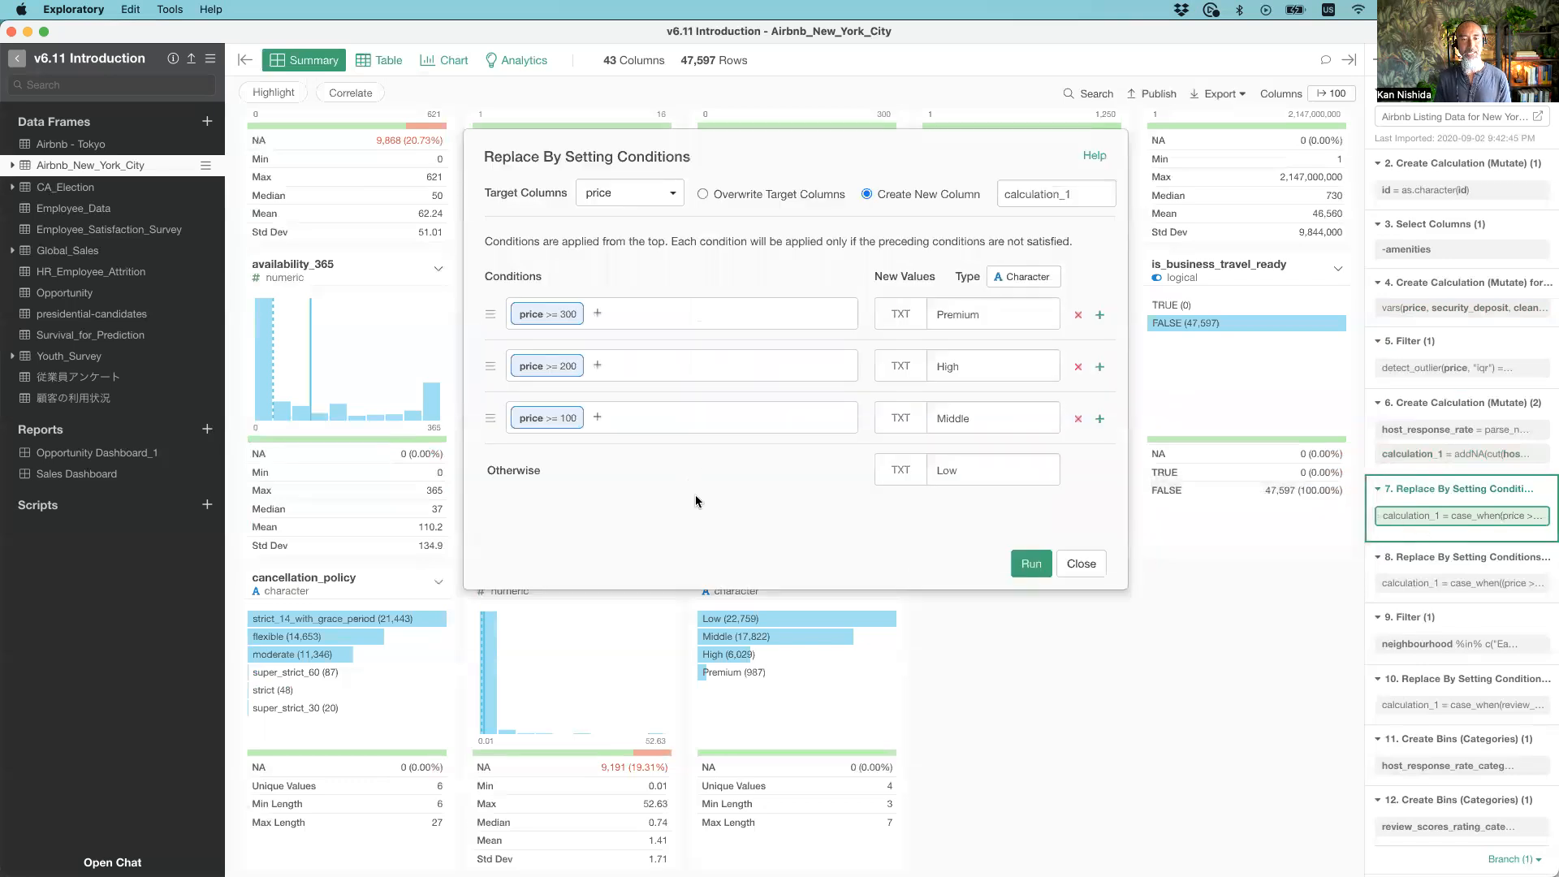
left_click(567, 316)
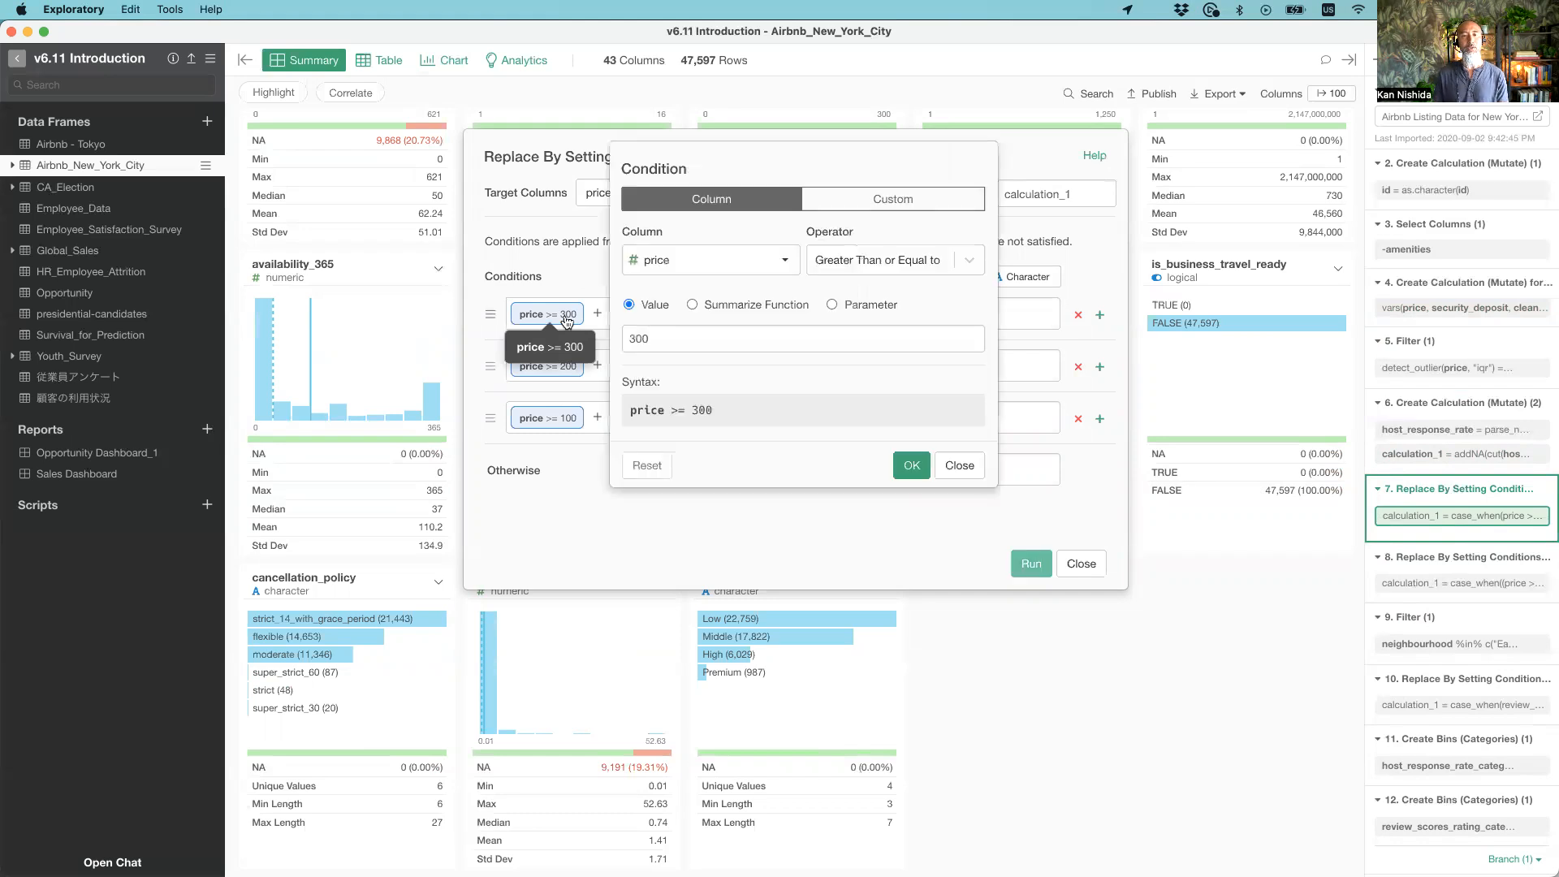
left_click(716, 331)
key("Right")
key("BackSpace")
type("2")
left_click(910, 467)
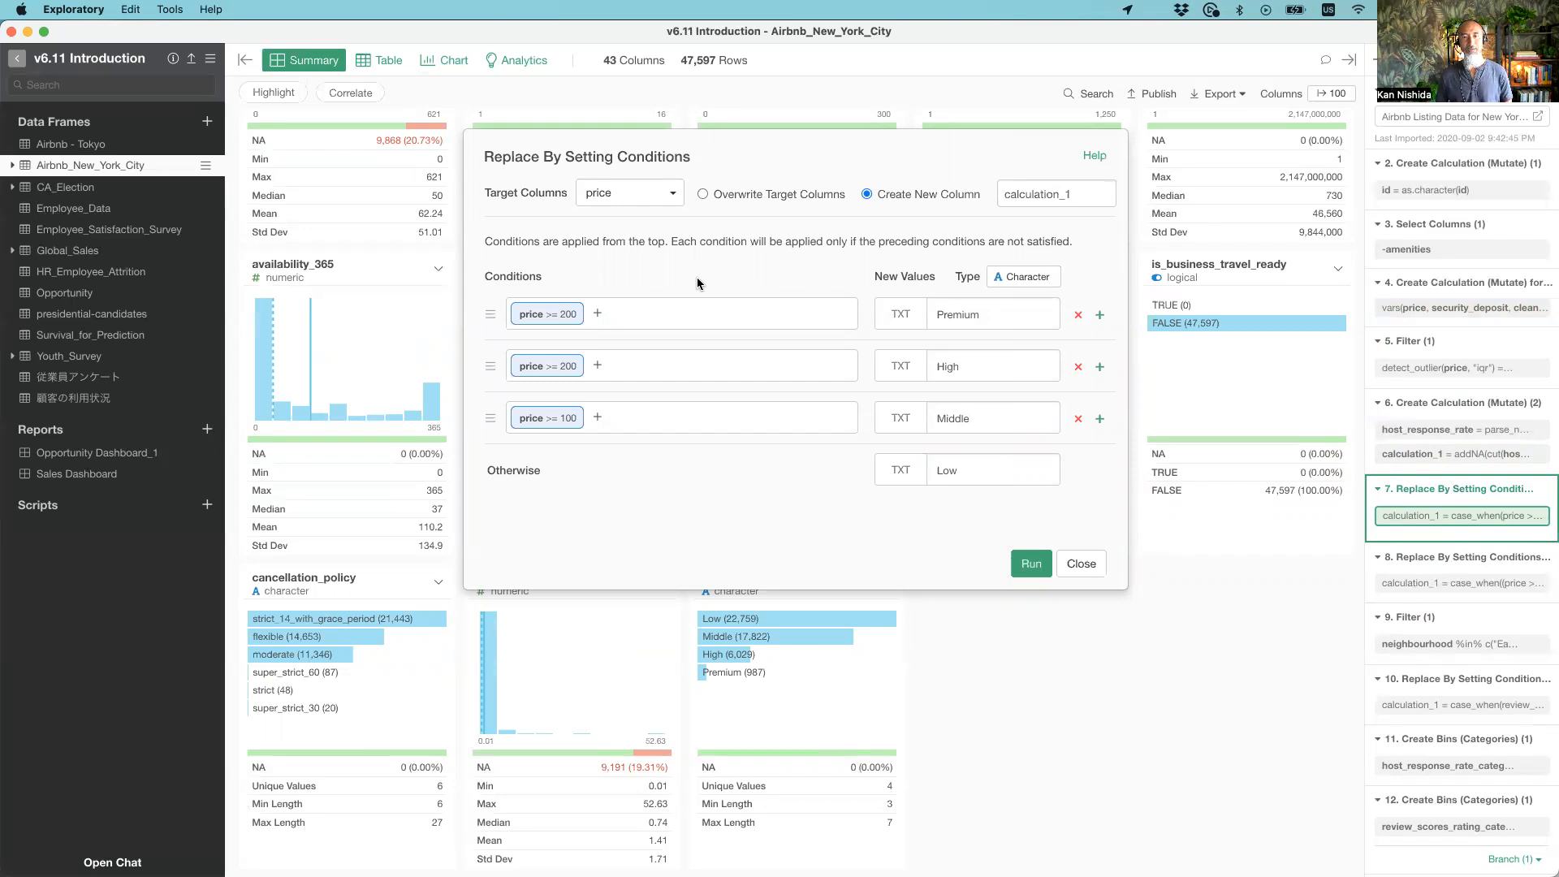
Add property_type Equal To "Apartment" as a second criterion to the "Premium" condition
left_click(599, 316)
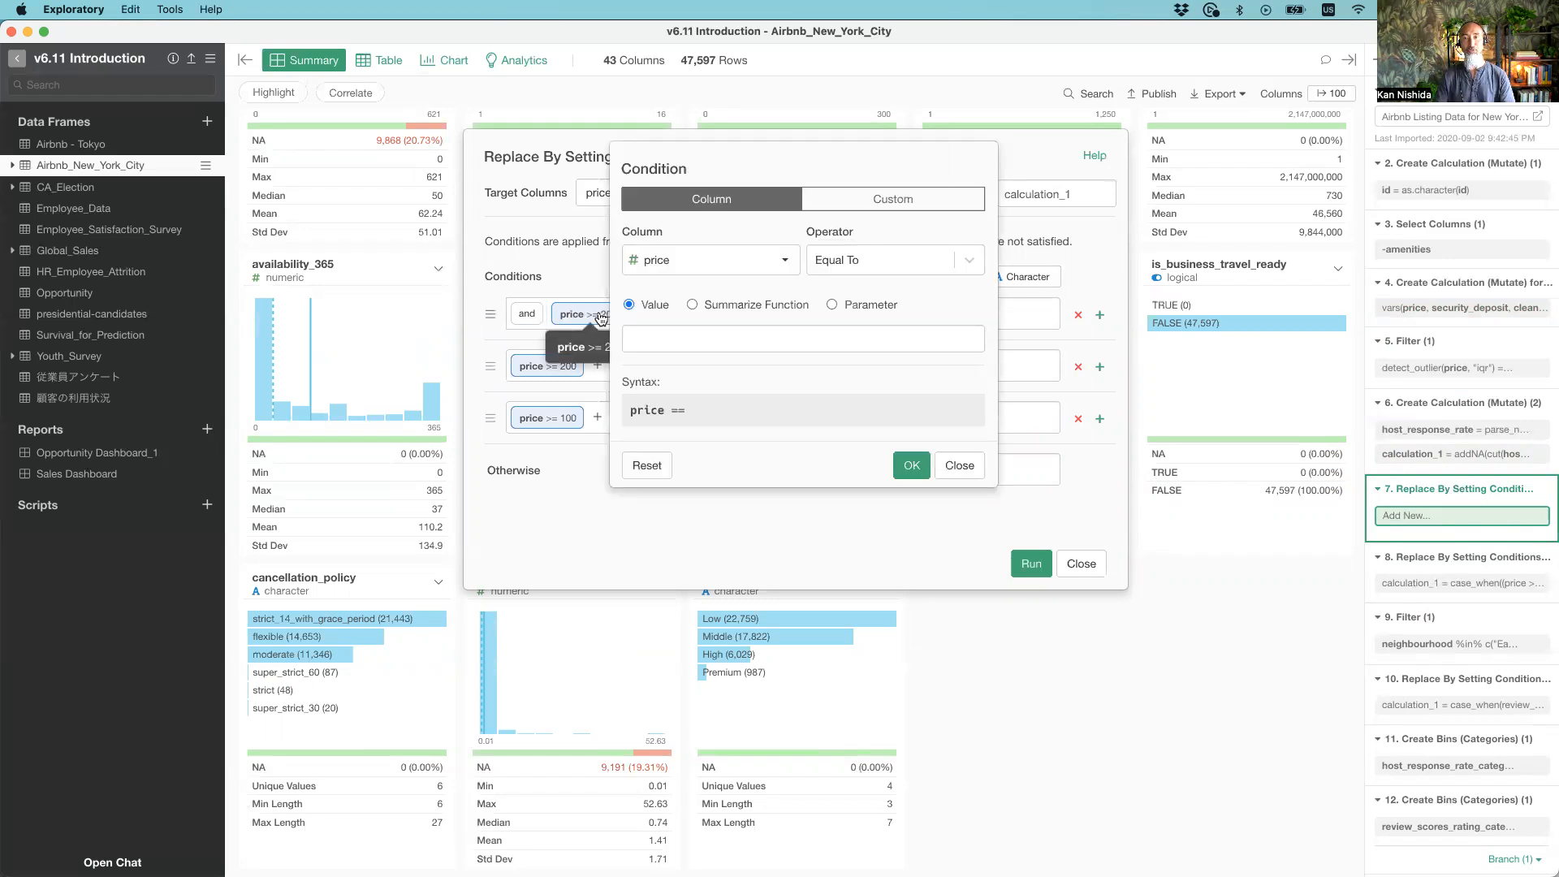
left_click(722, 265)
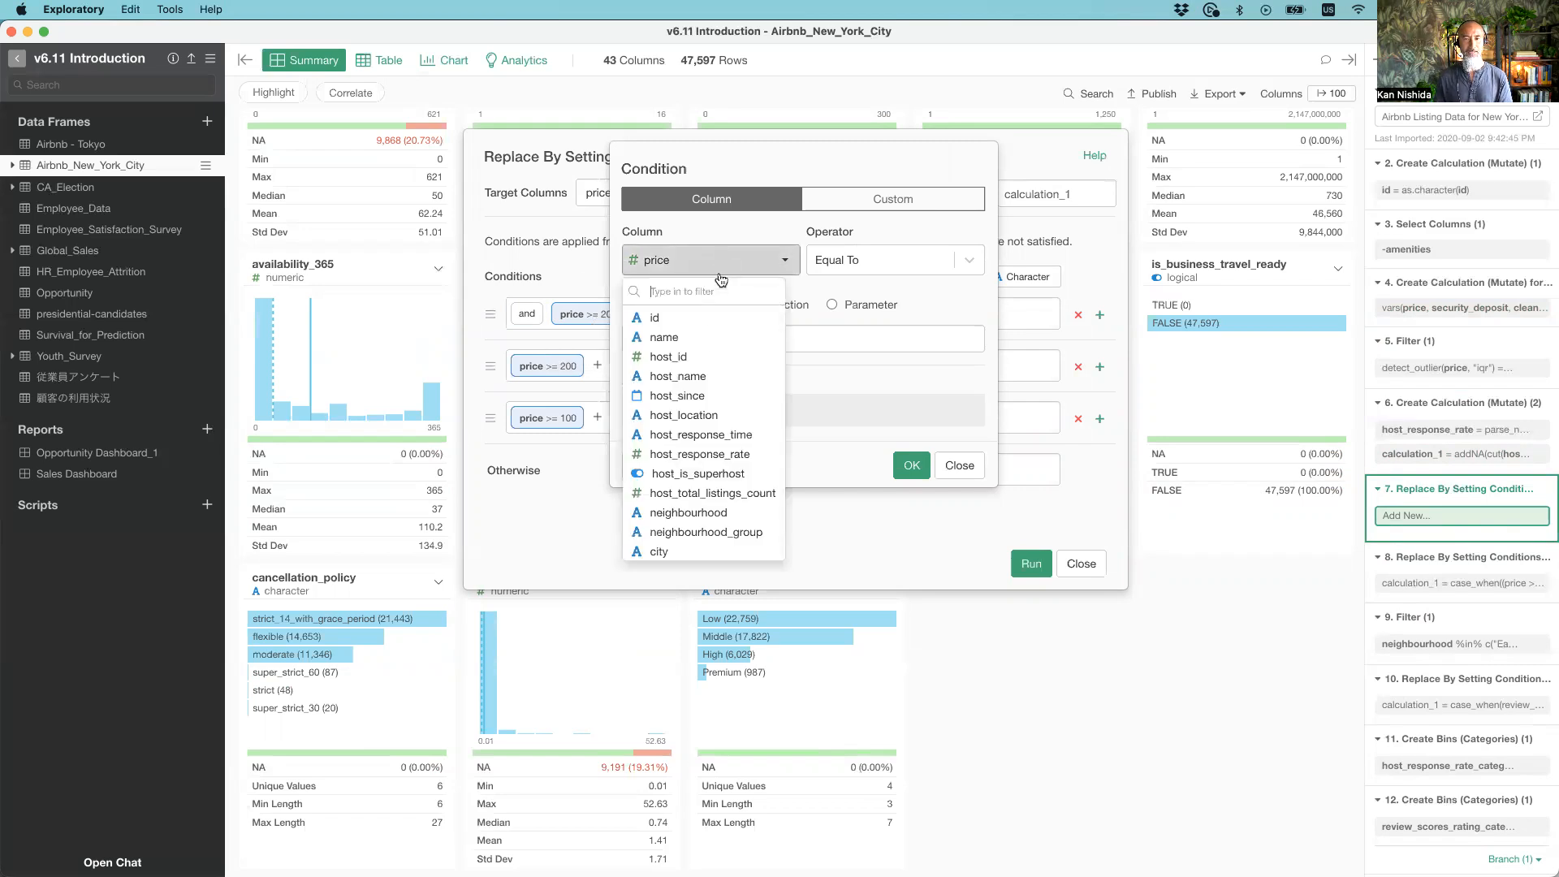
scroll(692, 547, "down", 5)
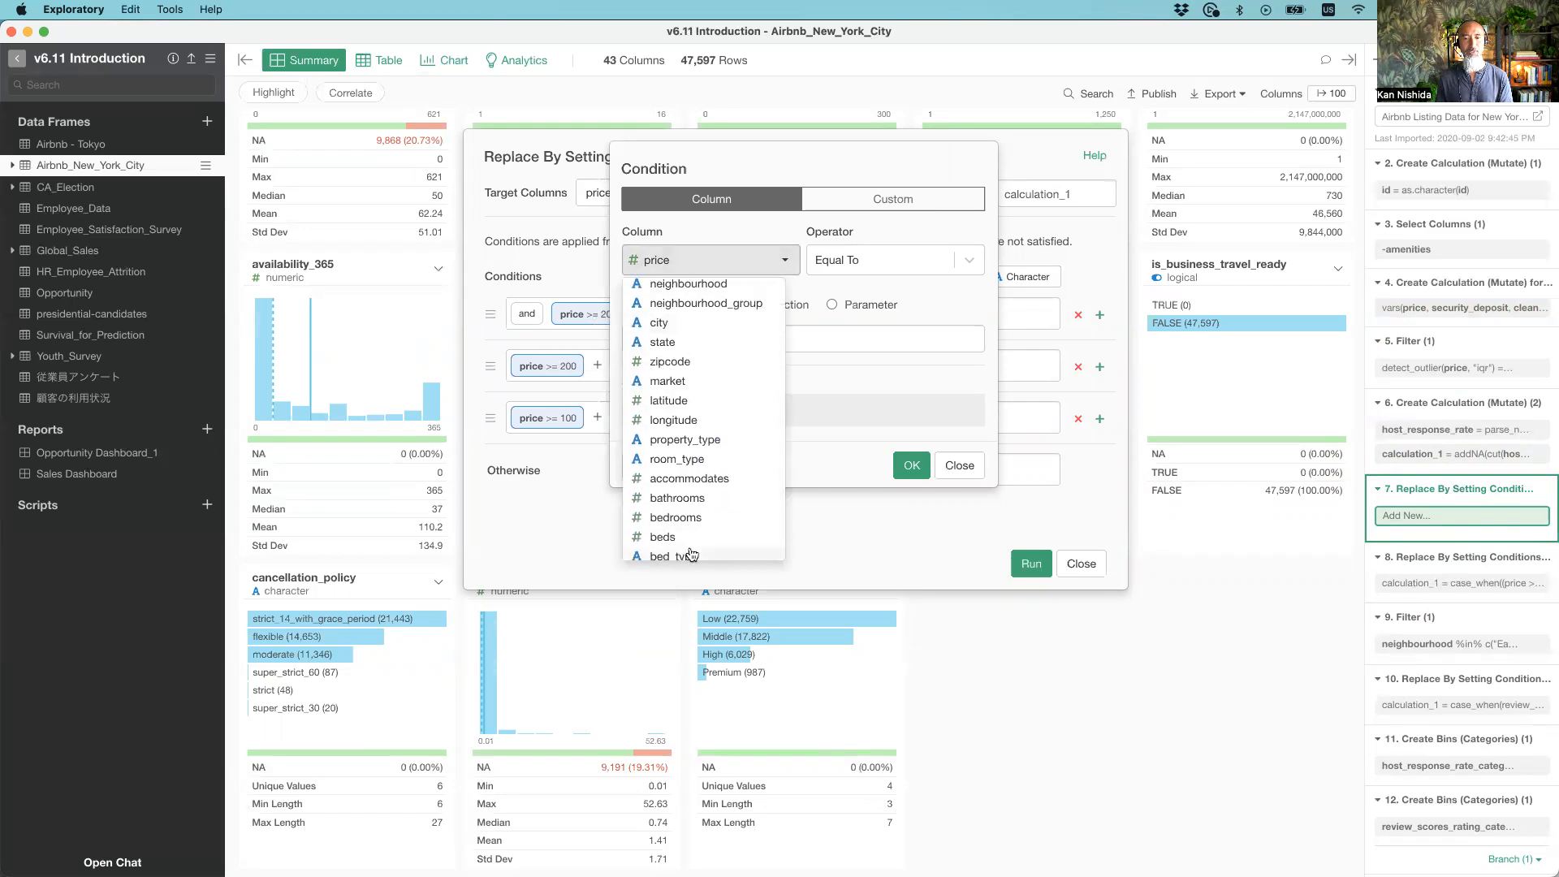
left_click(701, 439)
left_click(761, 346)
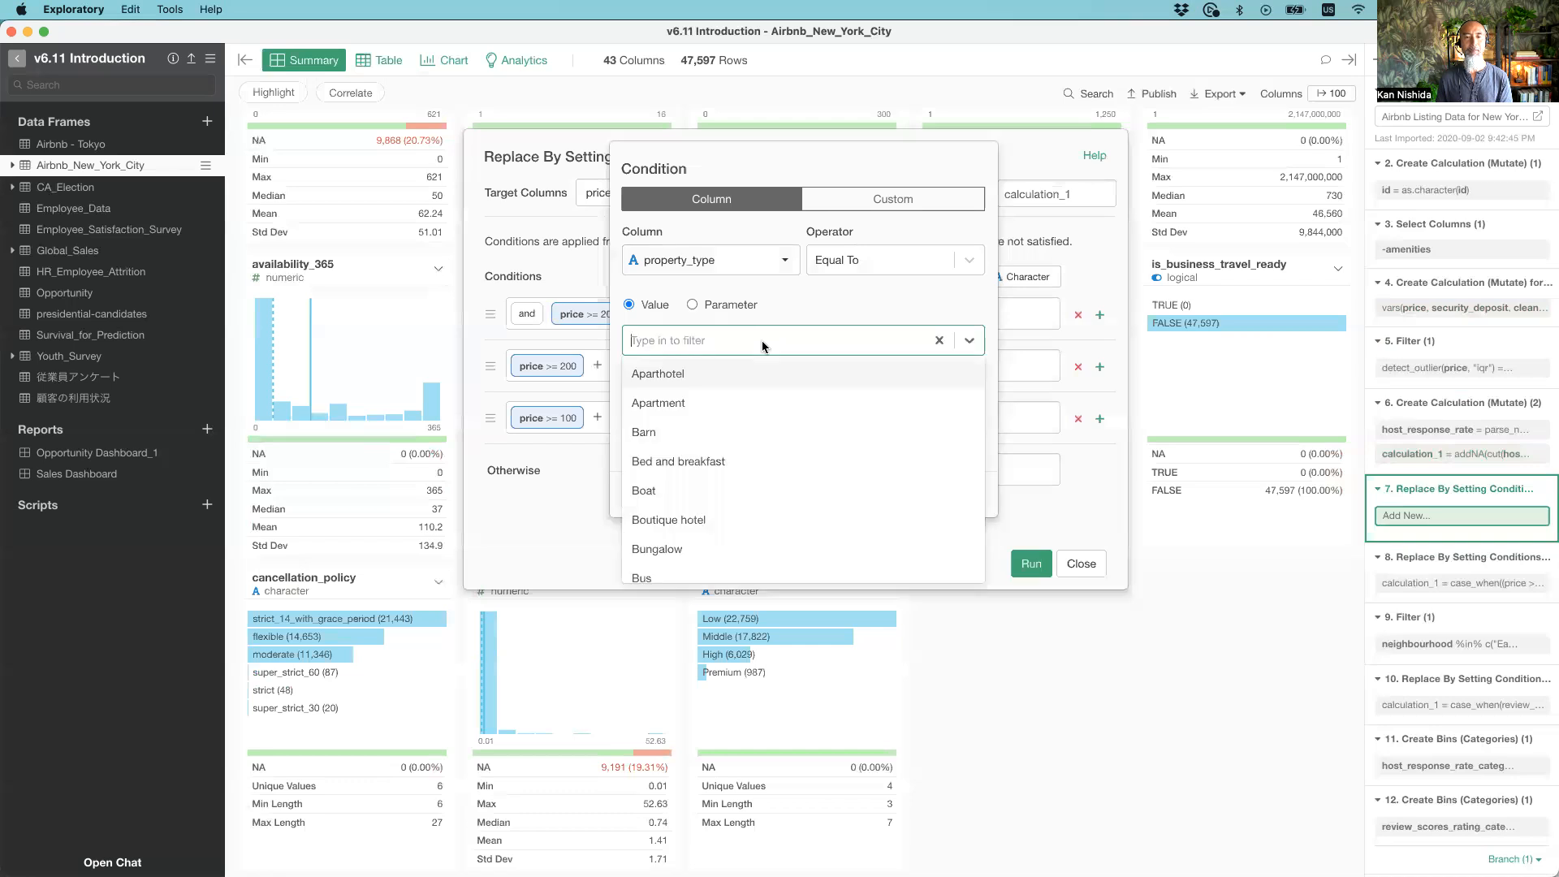
left_click(751, 375)
left_click(910, 496)
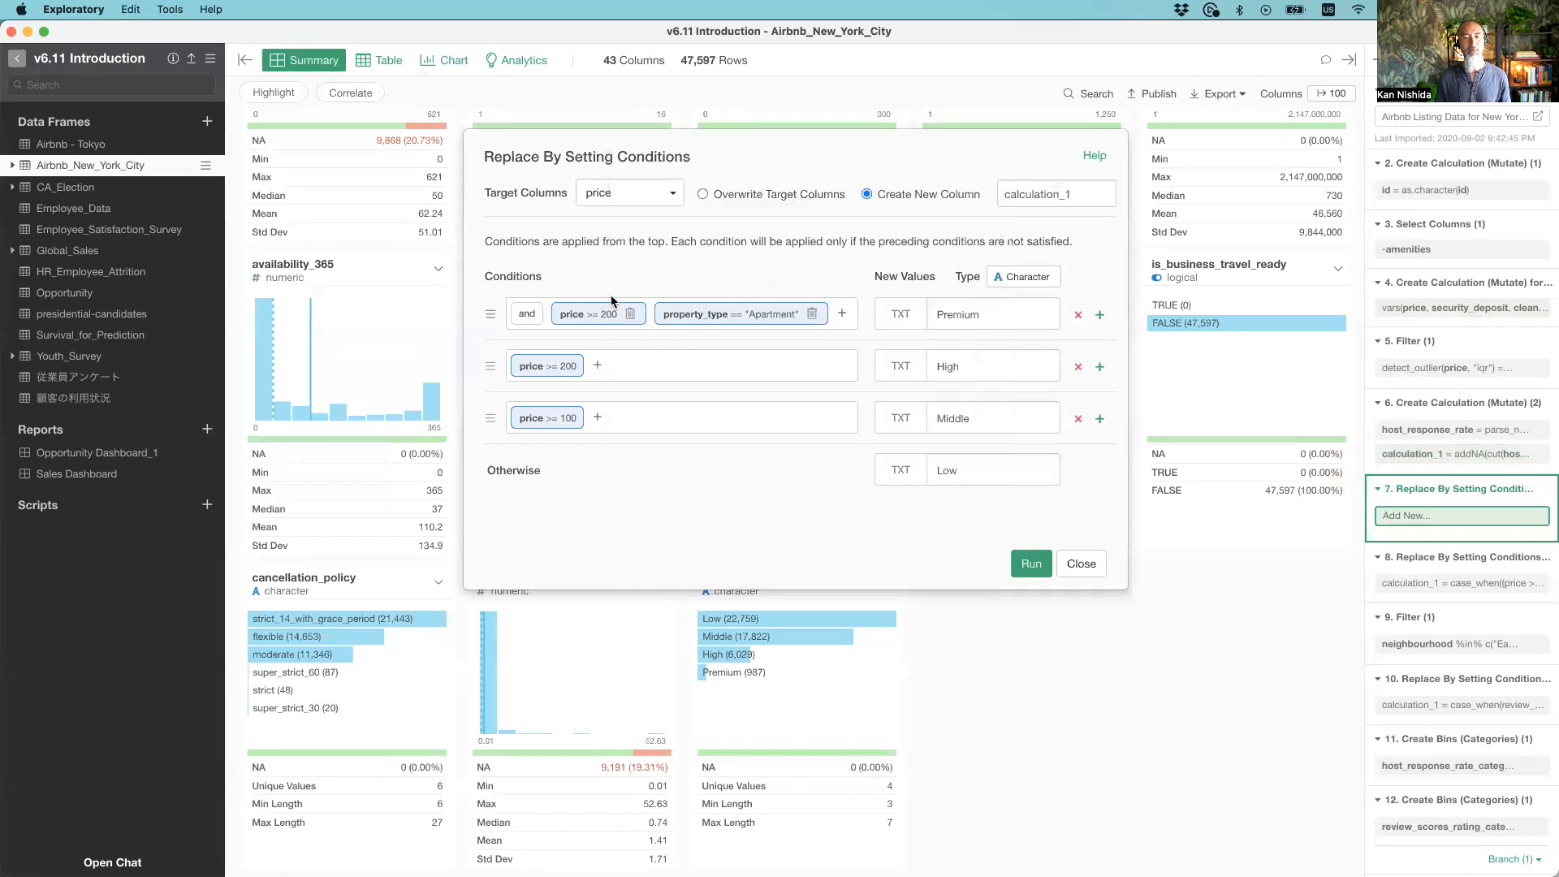
Set the text value of the combined price and Apartment condition to "High Price Apartment" and run the calculation
left_click(527, 317)
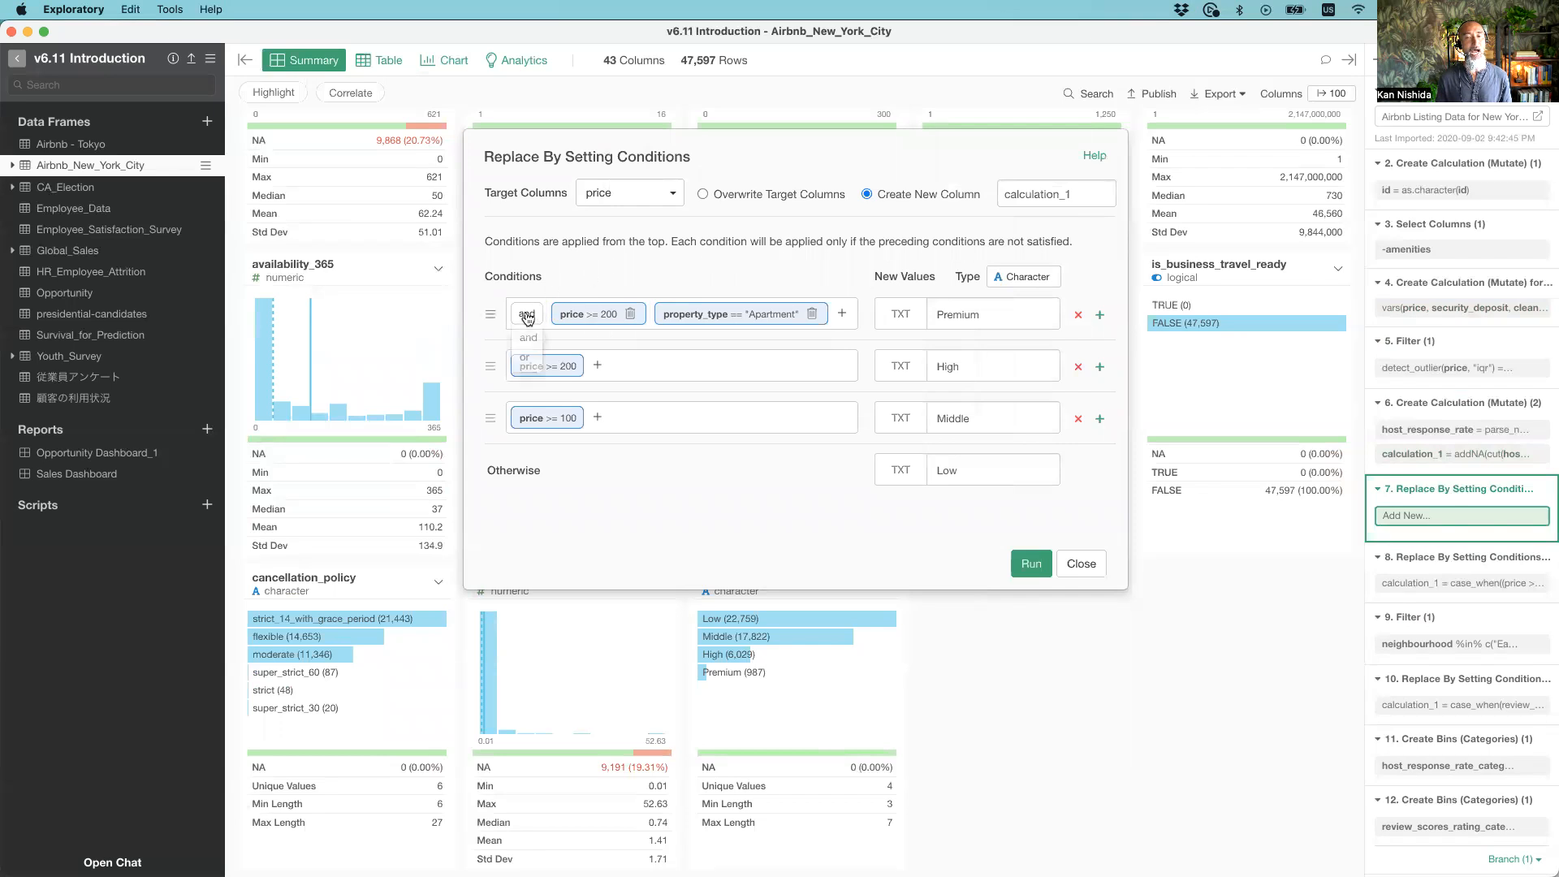
left_click(528, 317)
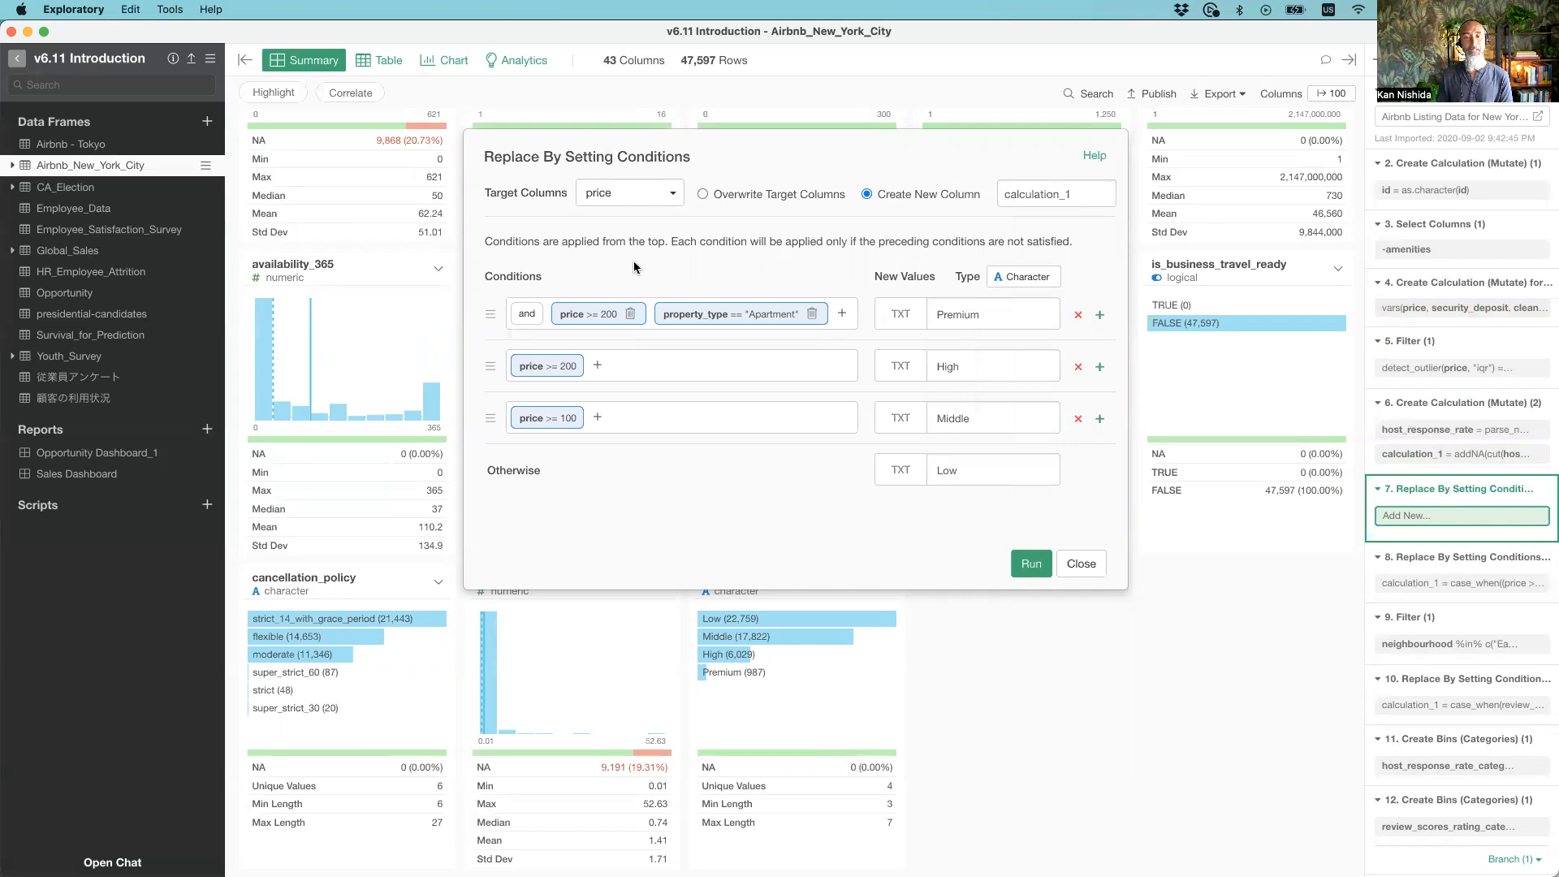
double_click(955, 315)
type("High A")
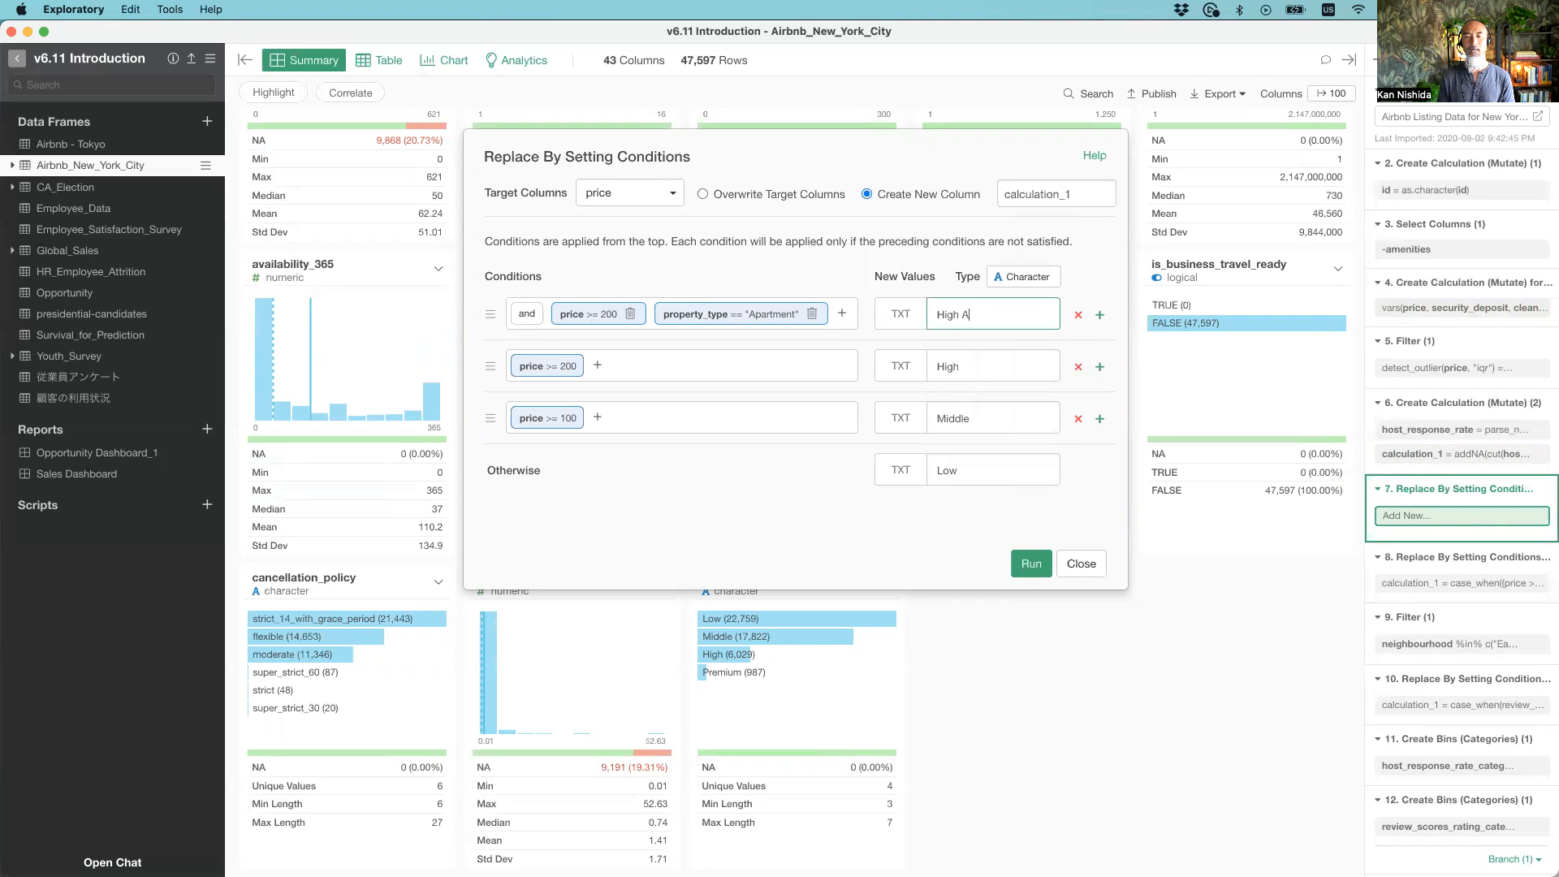
key("BackSpace")
type("Price ")
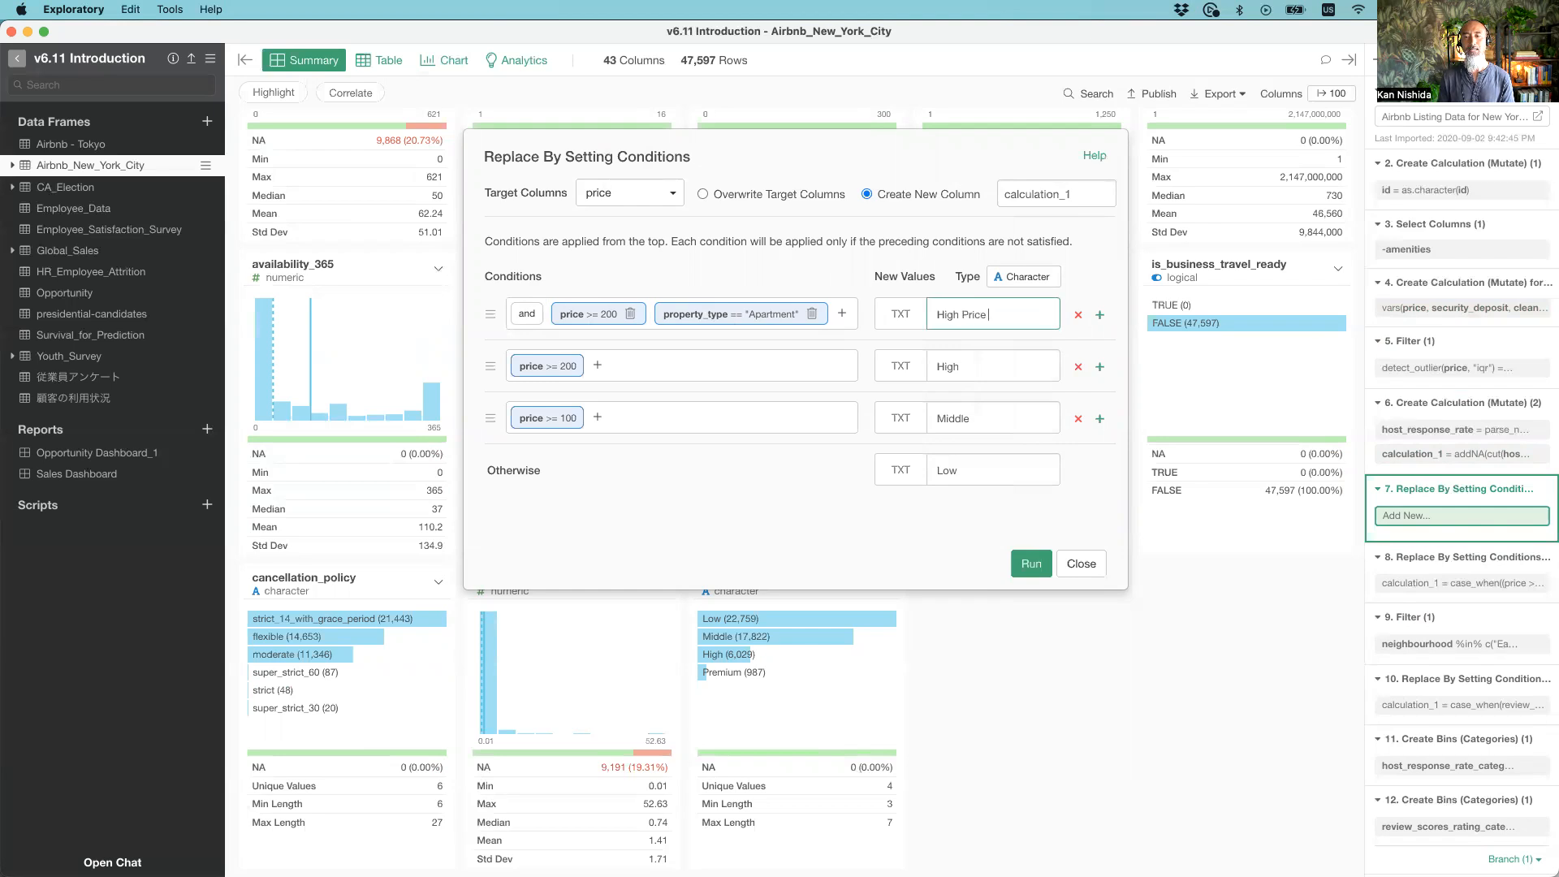
type("Apartment")
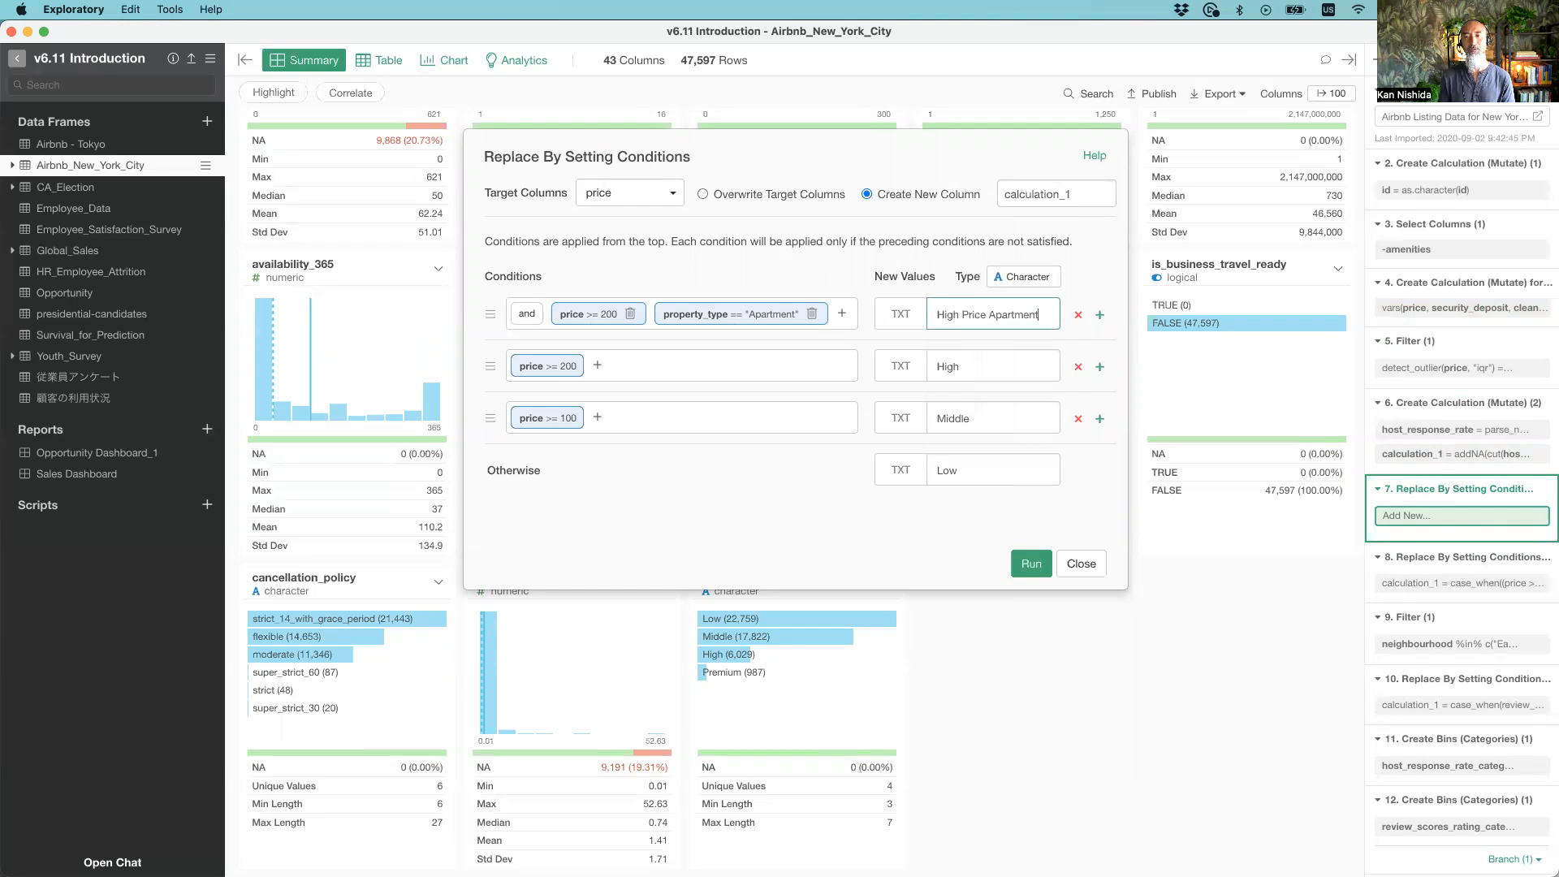
left_click(723, 264)
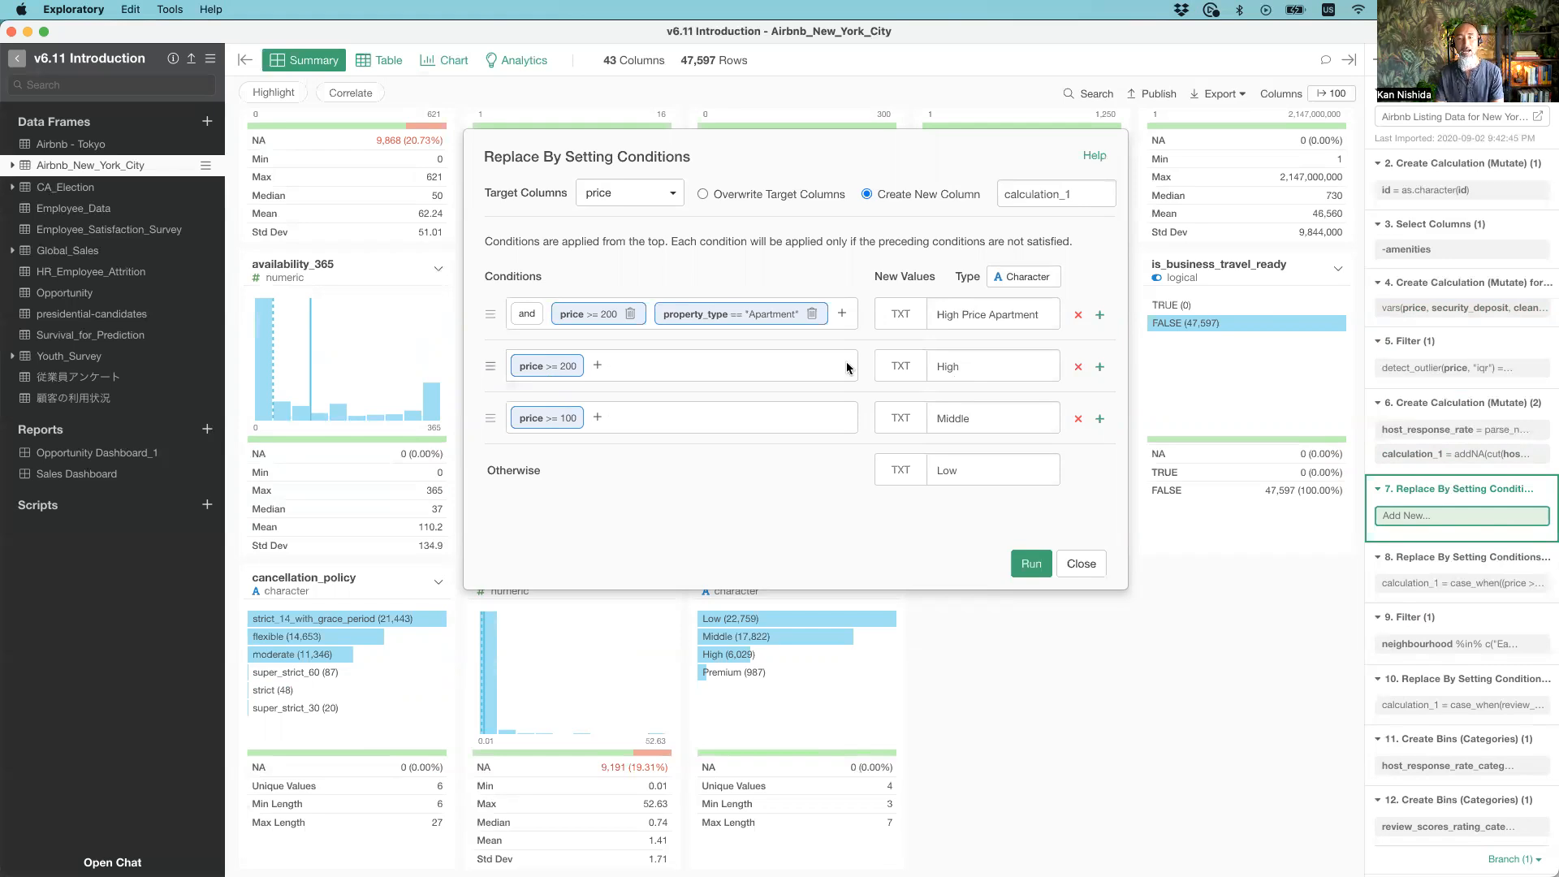
left_click(1028, 565)
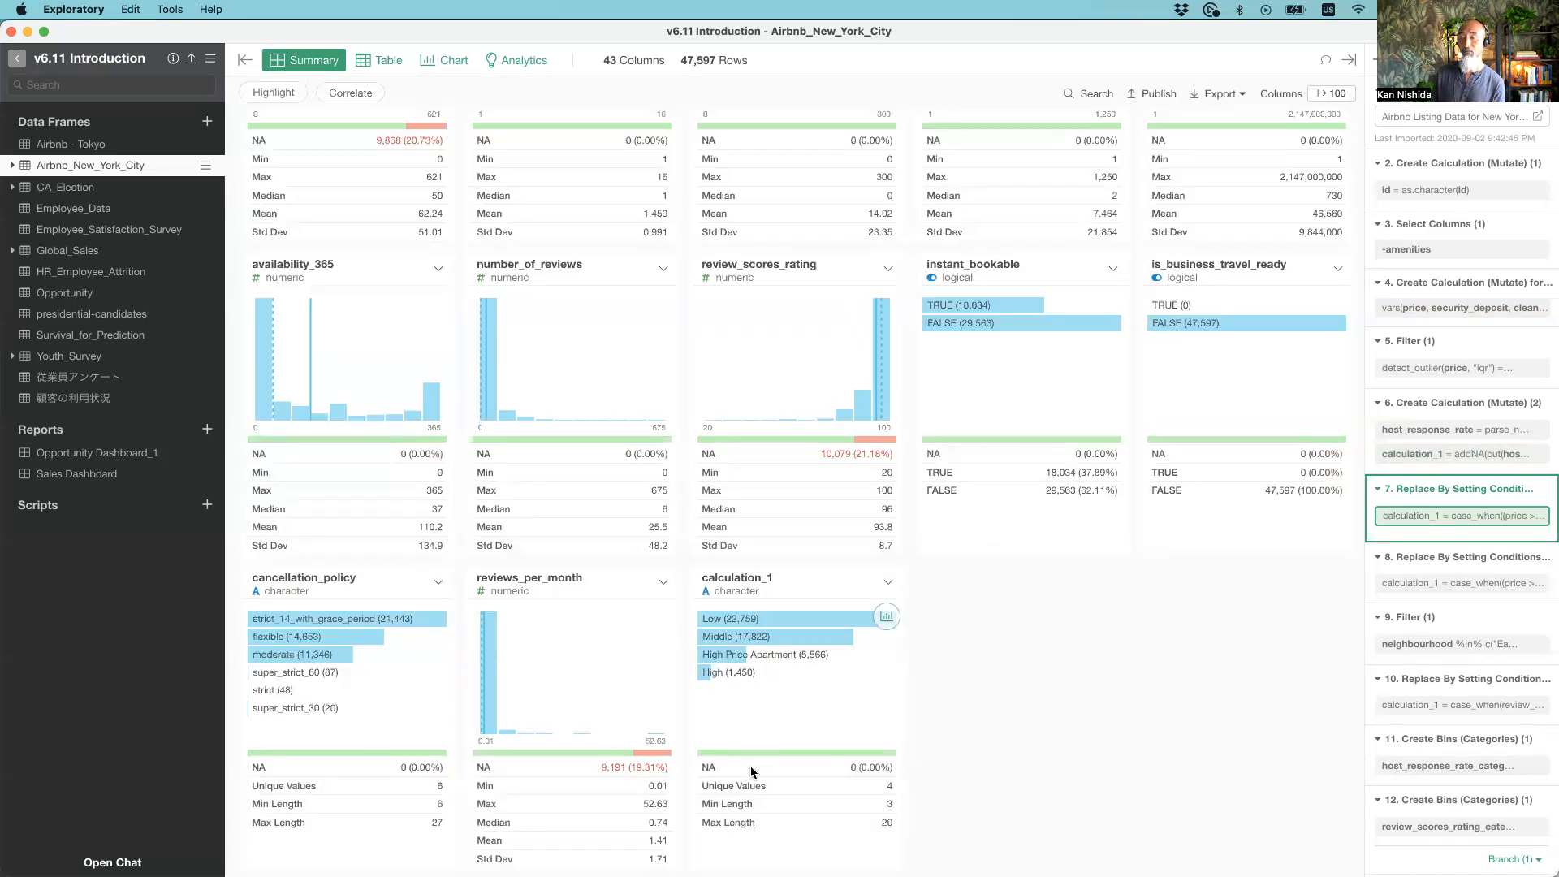
mouse_move(802, 670)
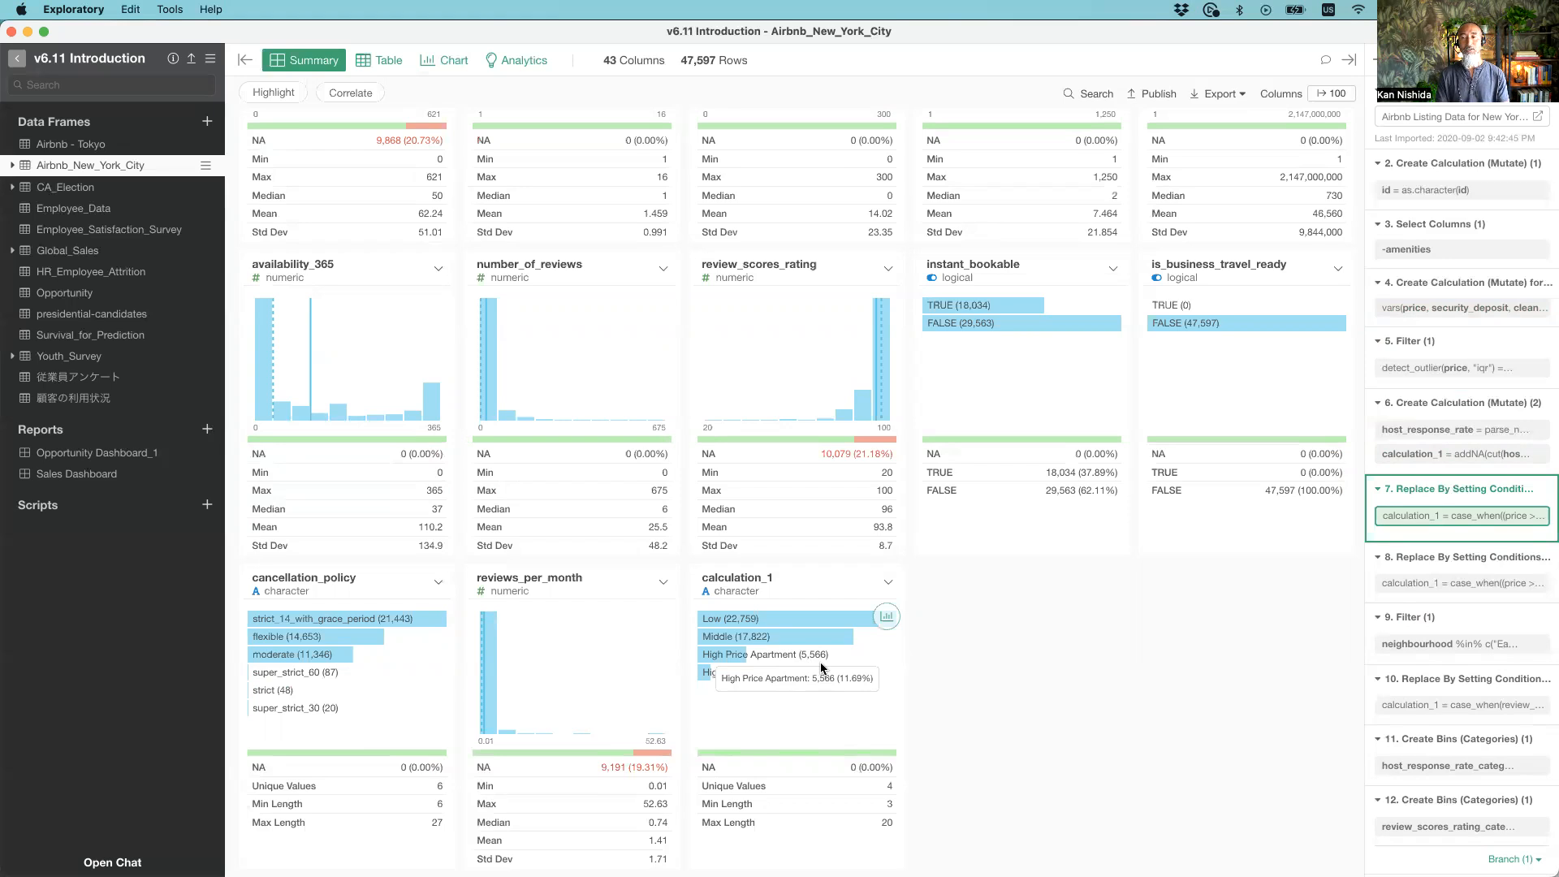
Reopen the conditional calculation and try the Calculation type for the Otherwise value, opening its expression and cancelling the edit
left_click(1435, 524)
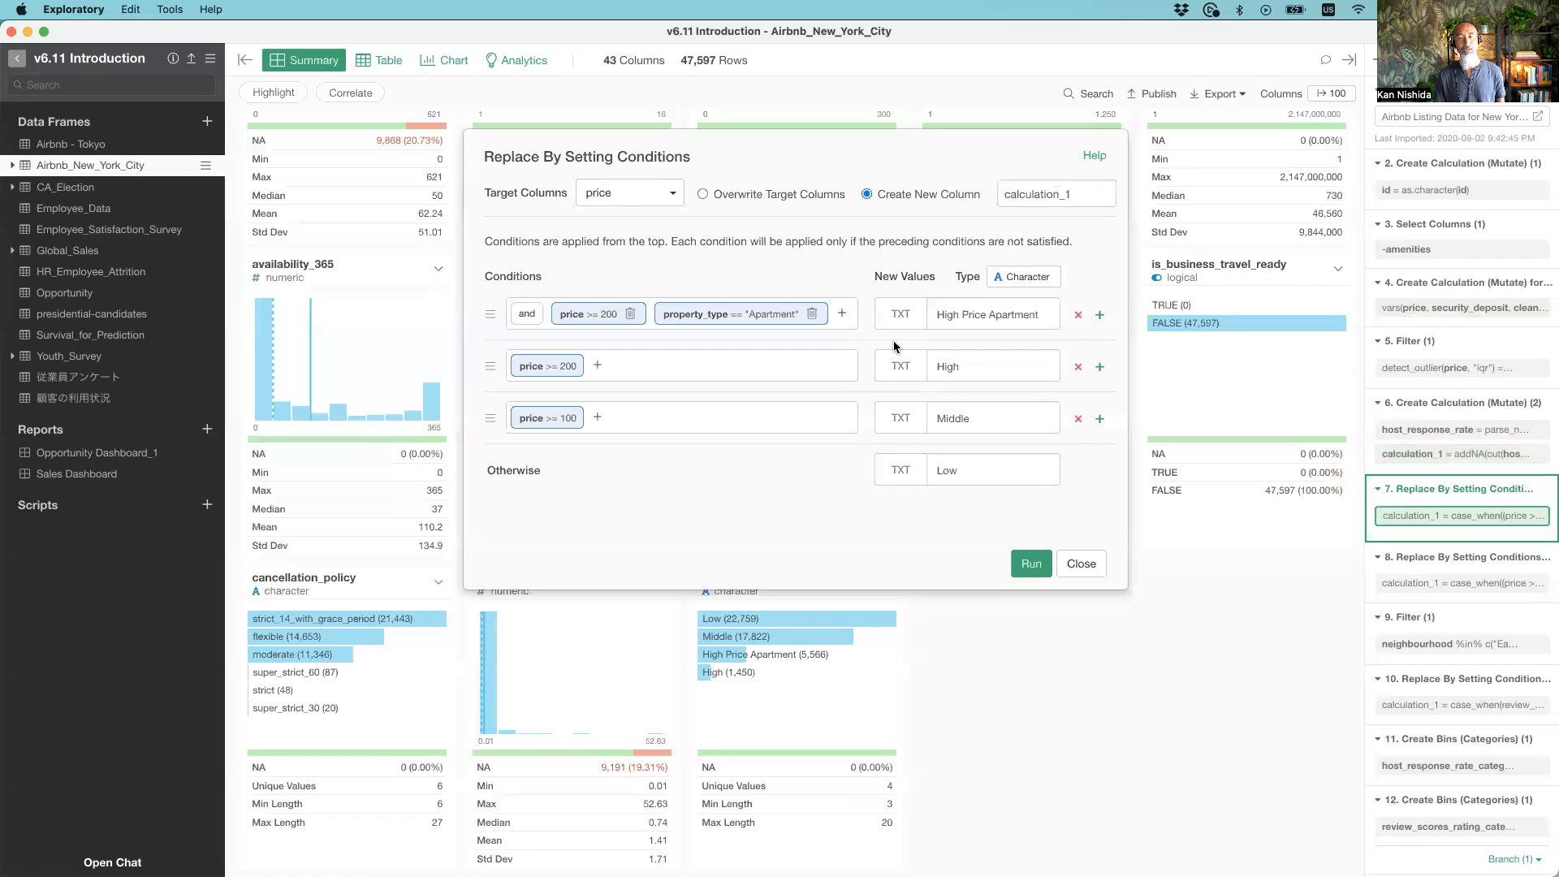
left_click(901, 474)
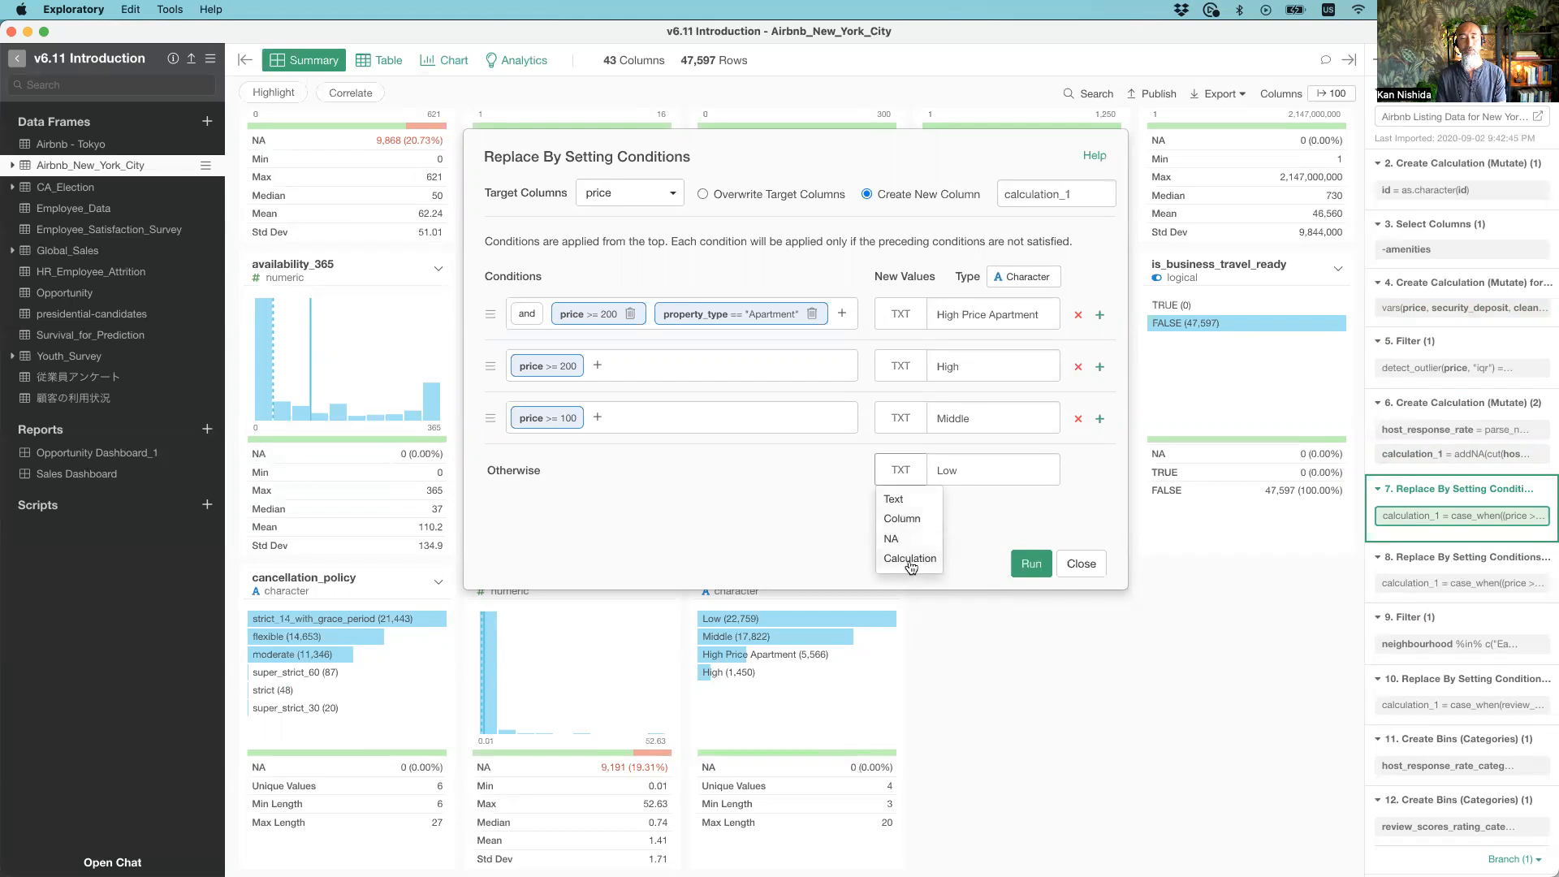
left_click(910, 568)
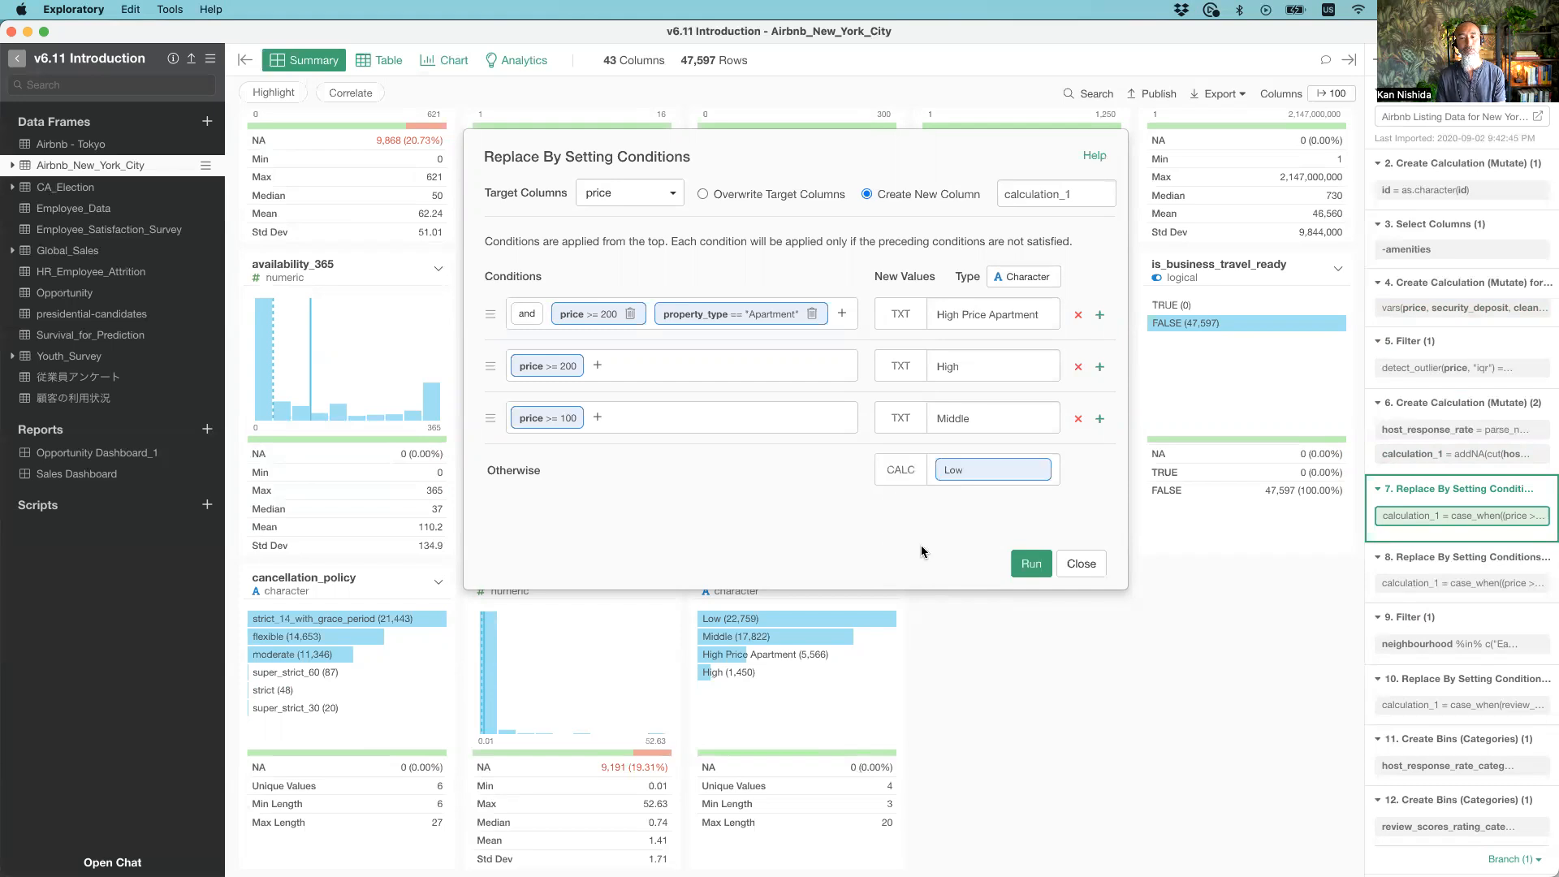
left_click(997, 470)
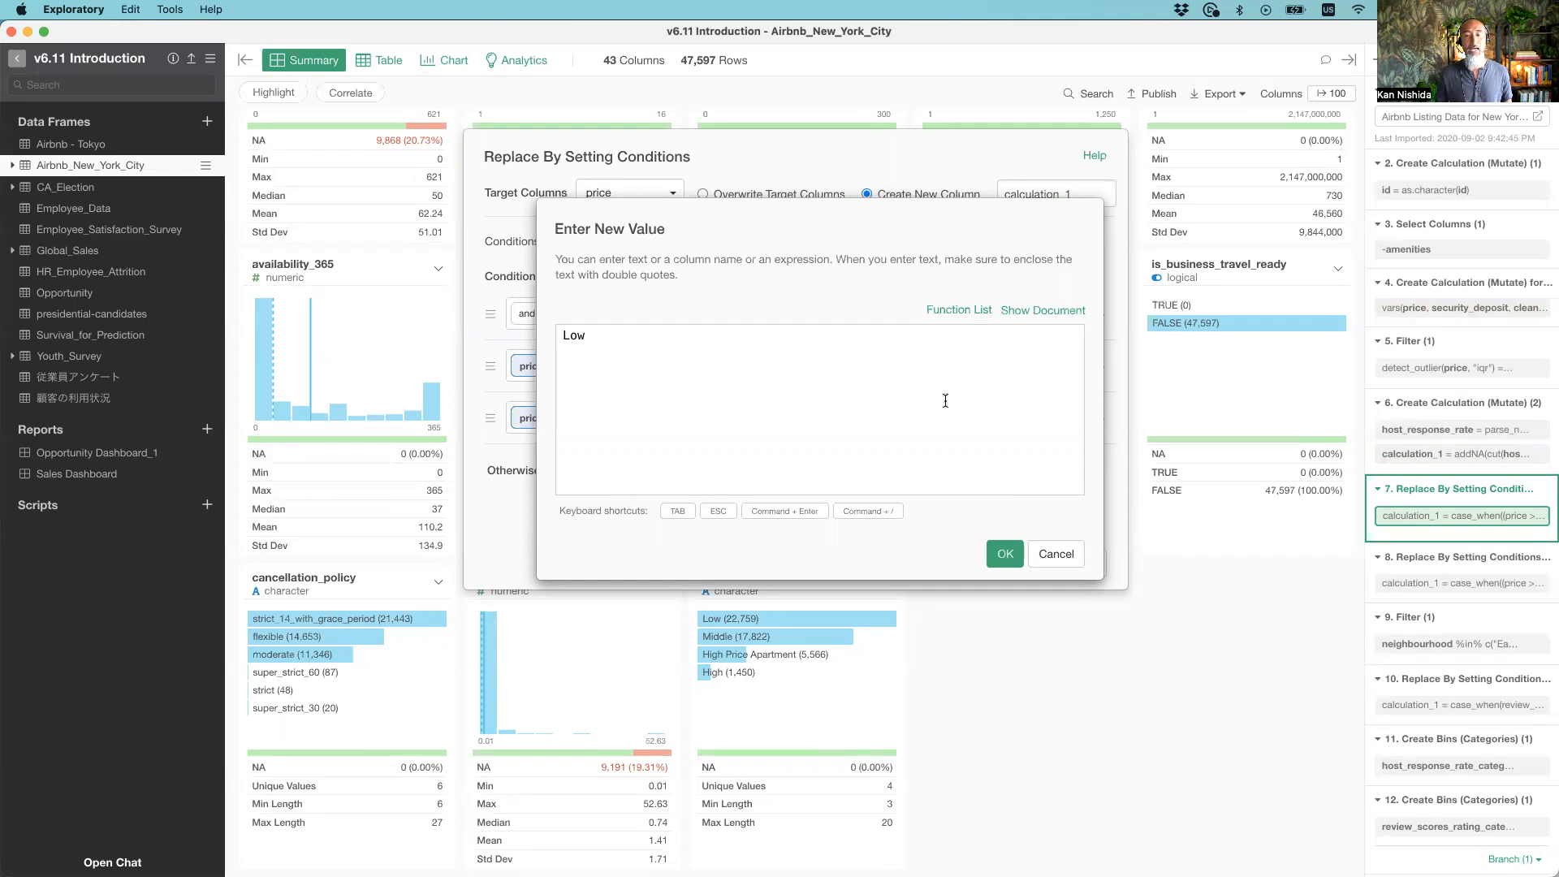
left_click(1054, 553)
Try NA as the Otherwise value and switch it back to Text
left_click(901, 469)
left_click(892, 539)
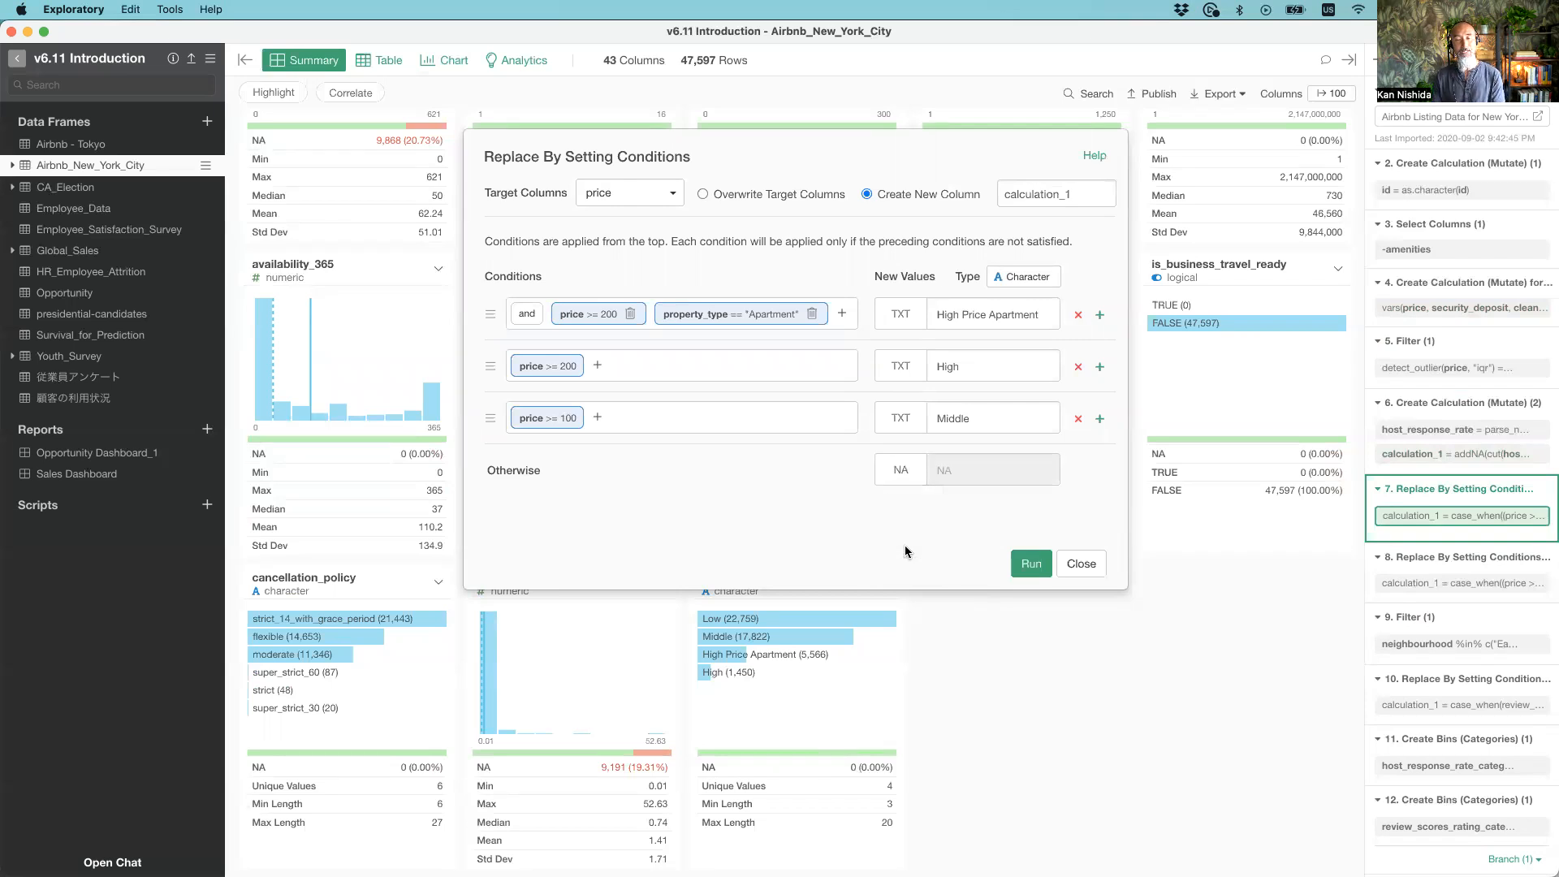
left_click(895, 471)
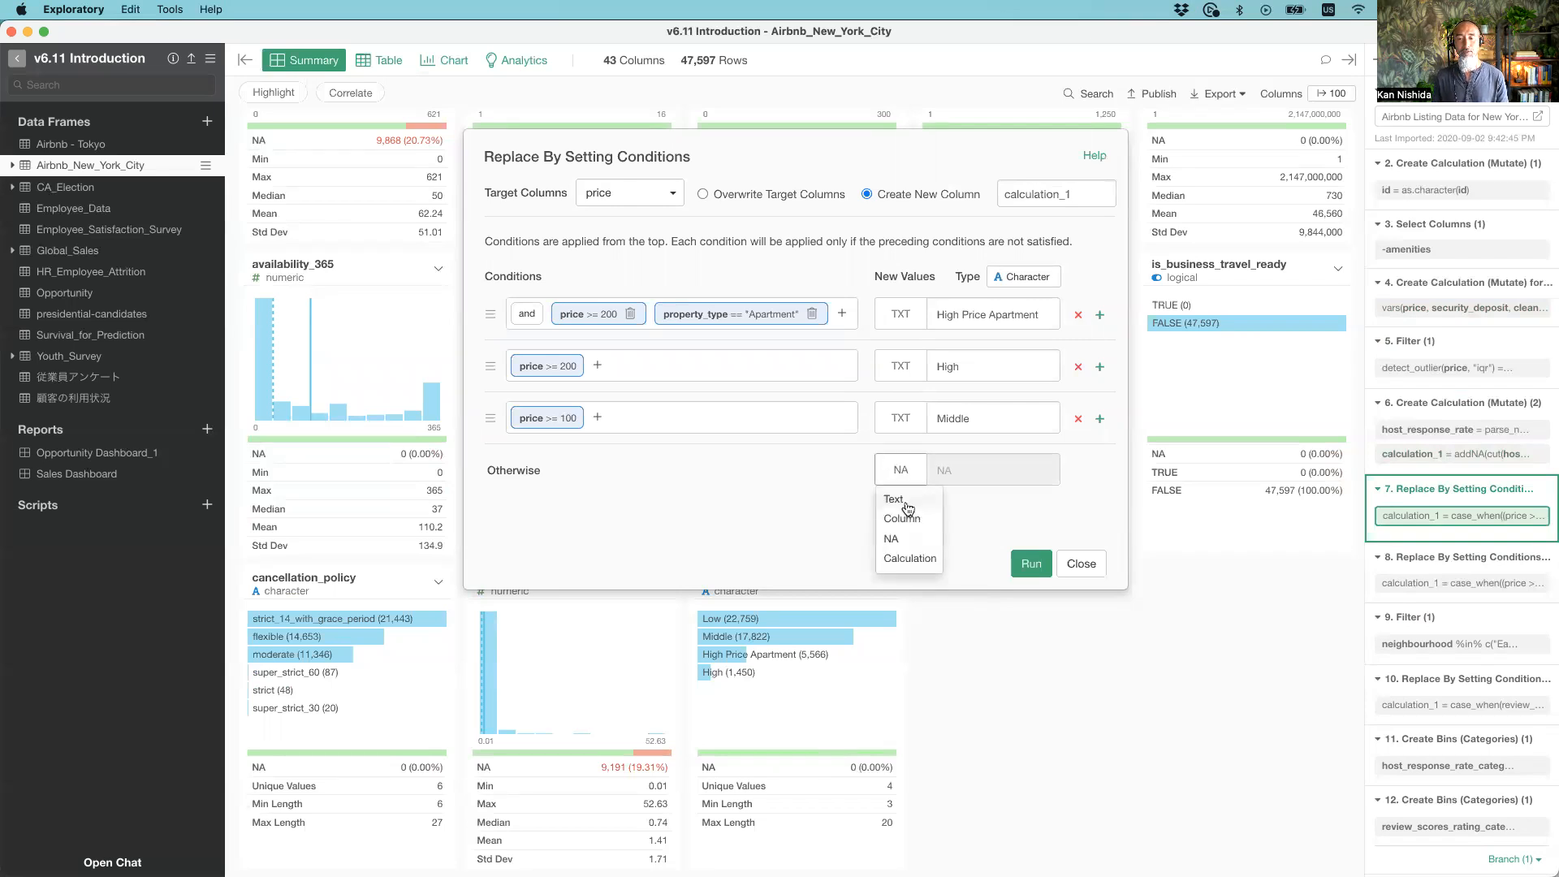
left_click(907, 500)
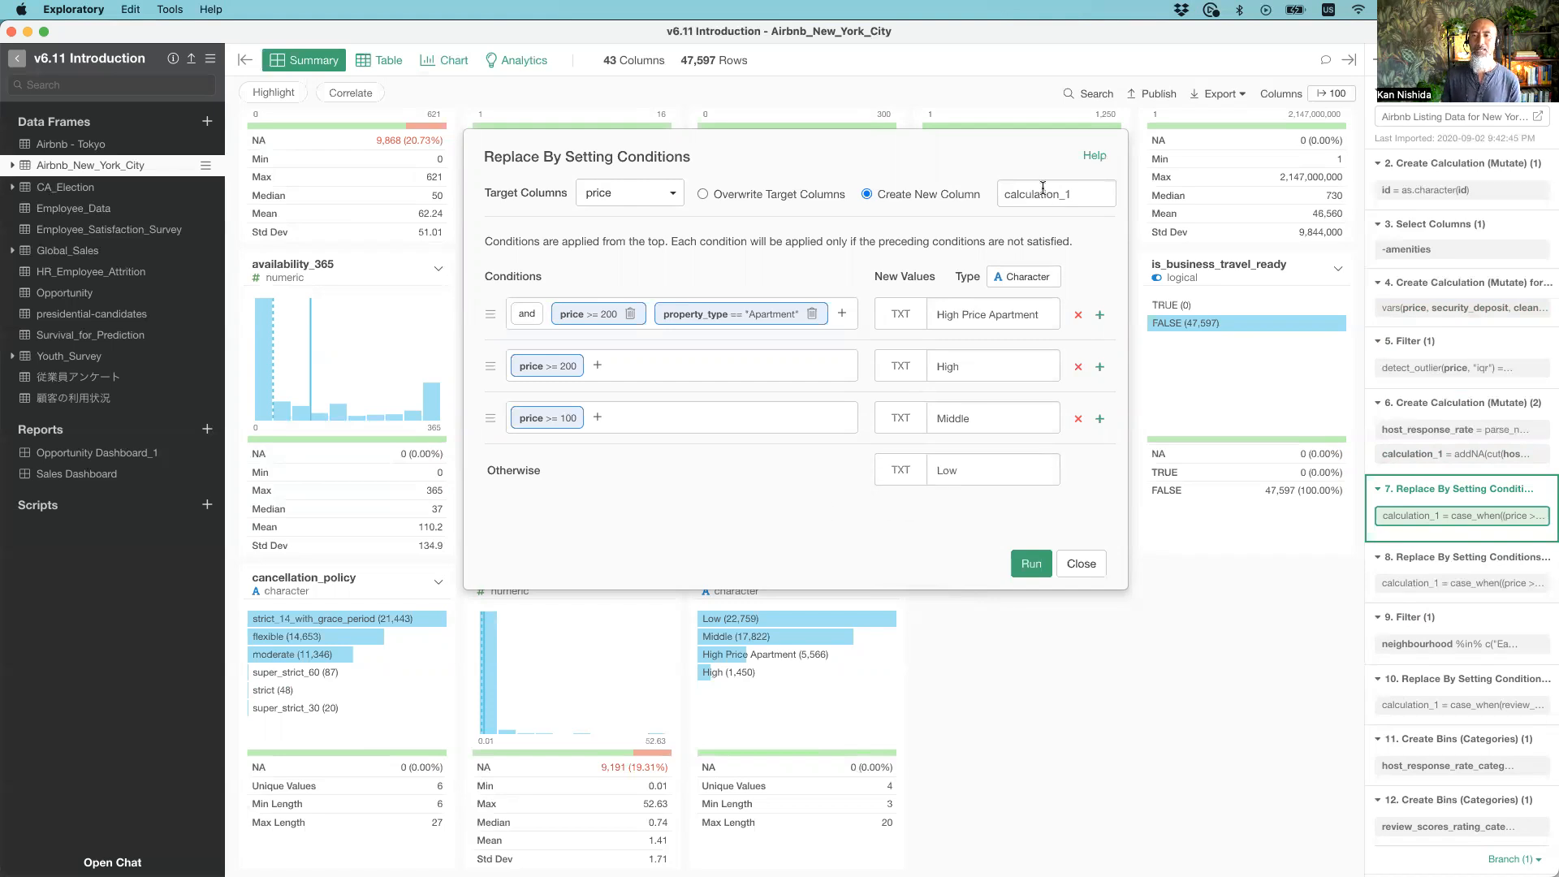
Review the data types available for the new values and close the conditional calculation without running it
left_click(1028, 277)
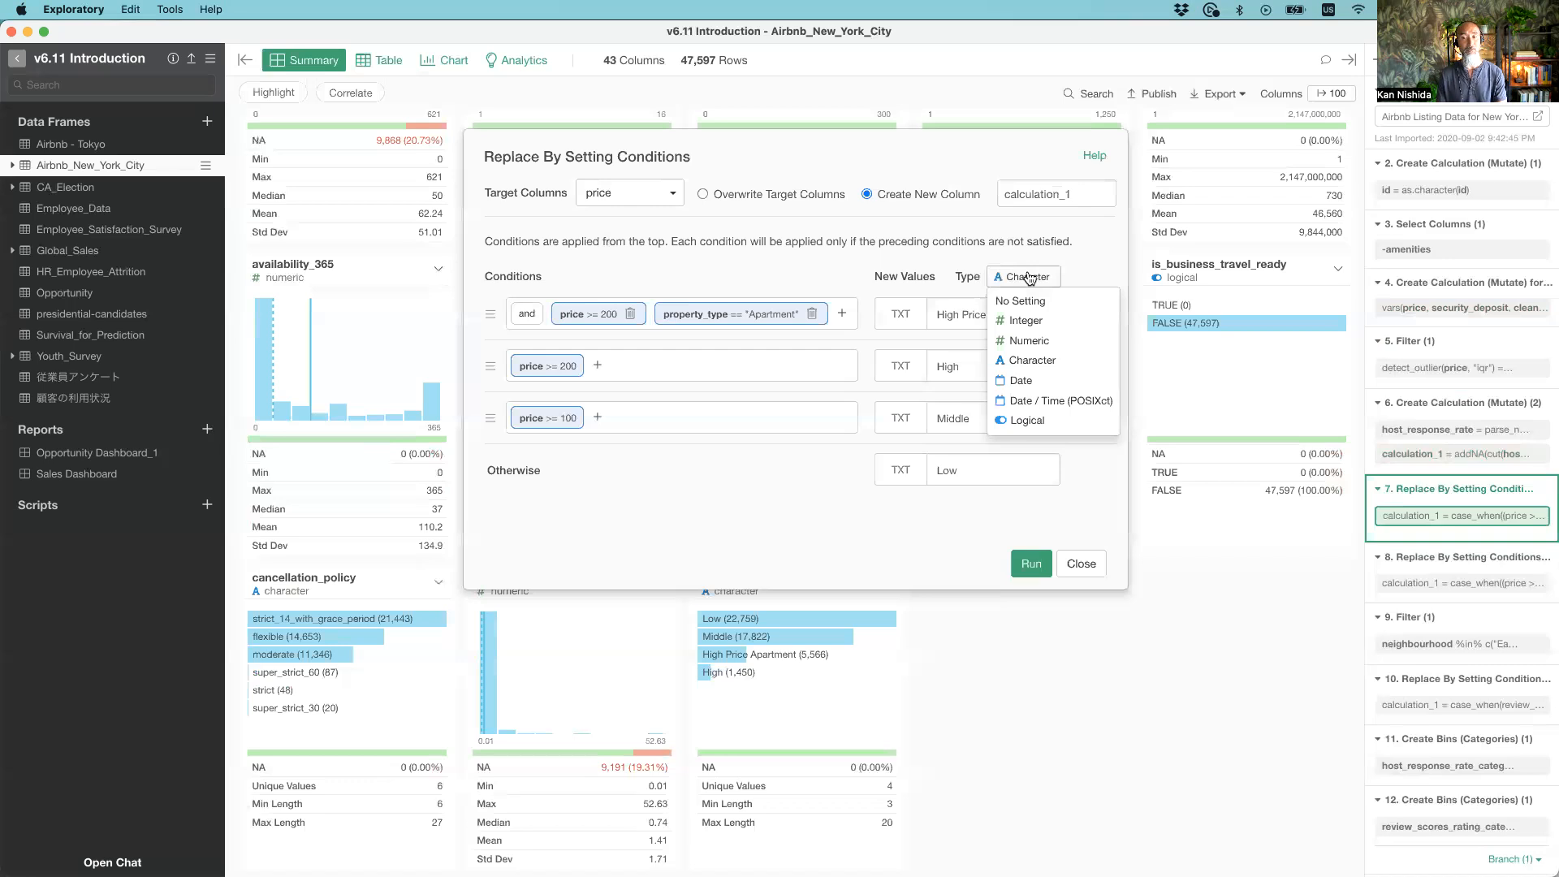
left_click(1026, 277)
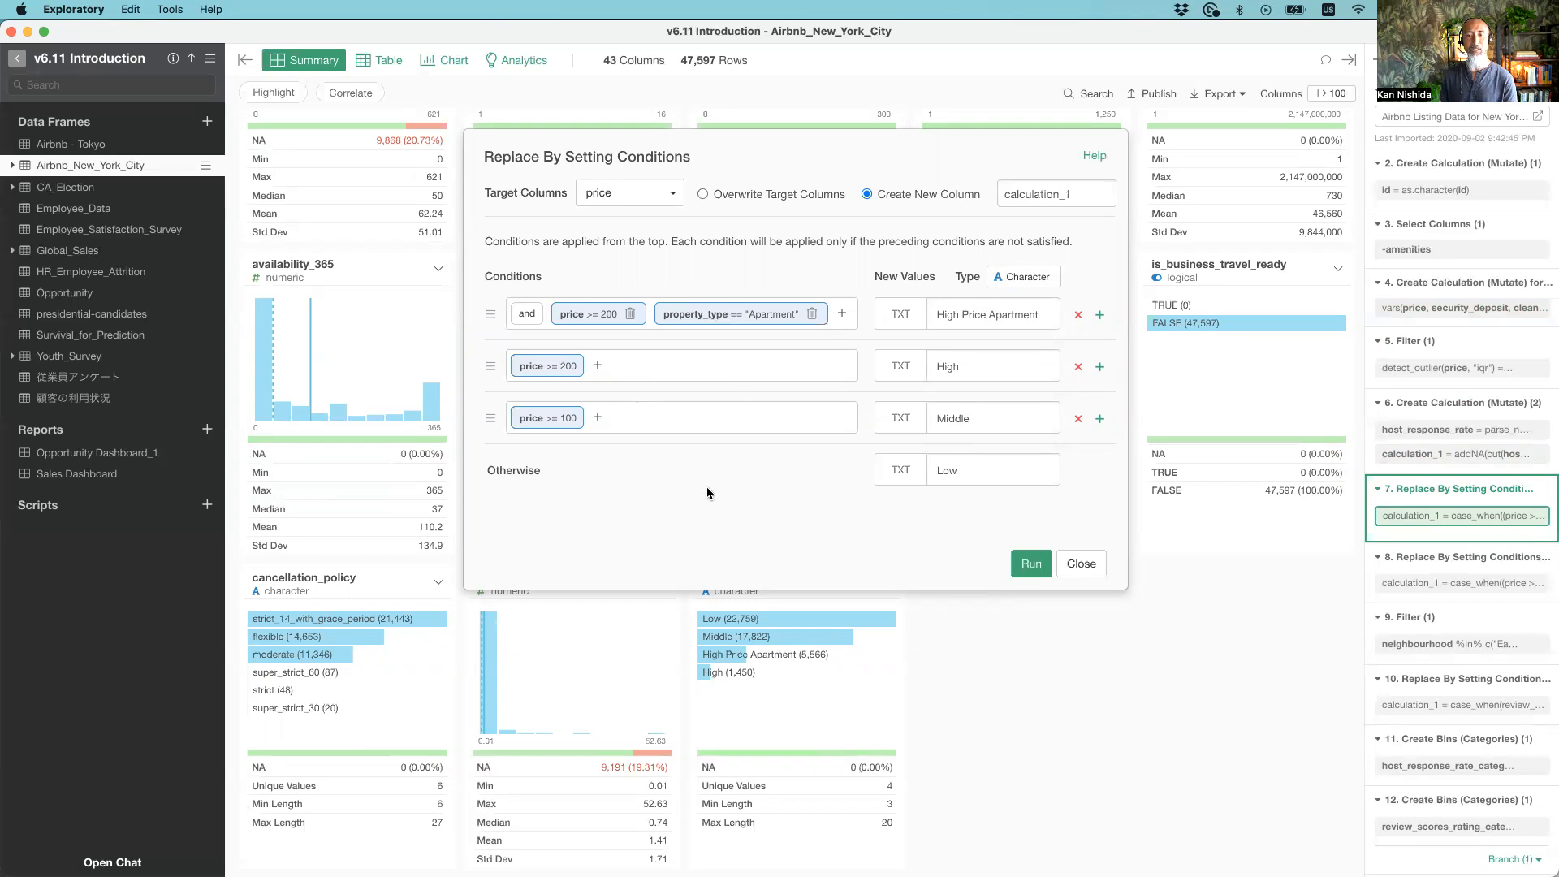
left_click(1088, 568)
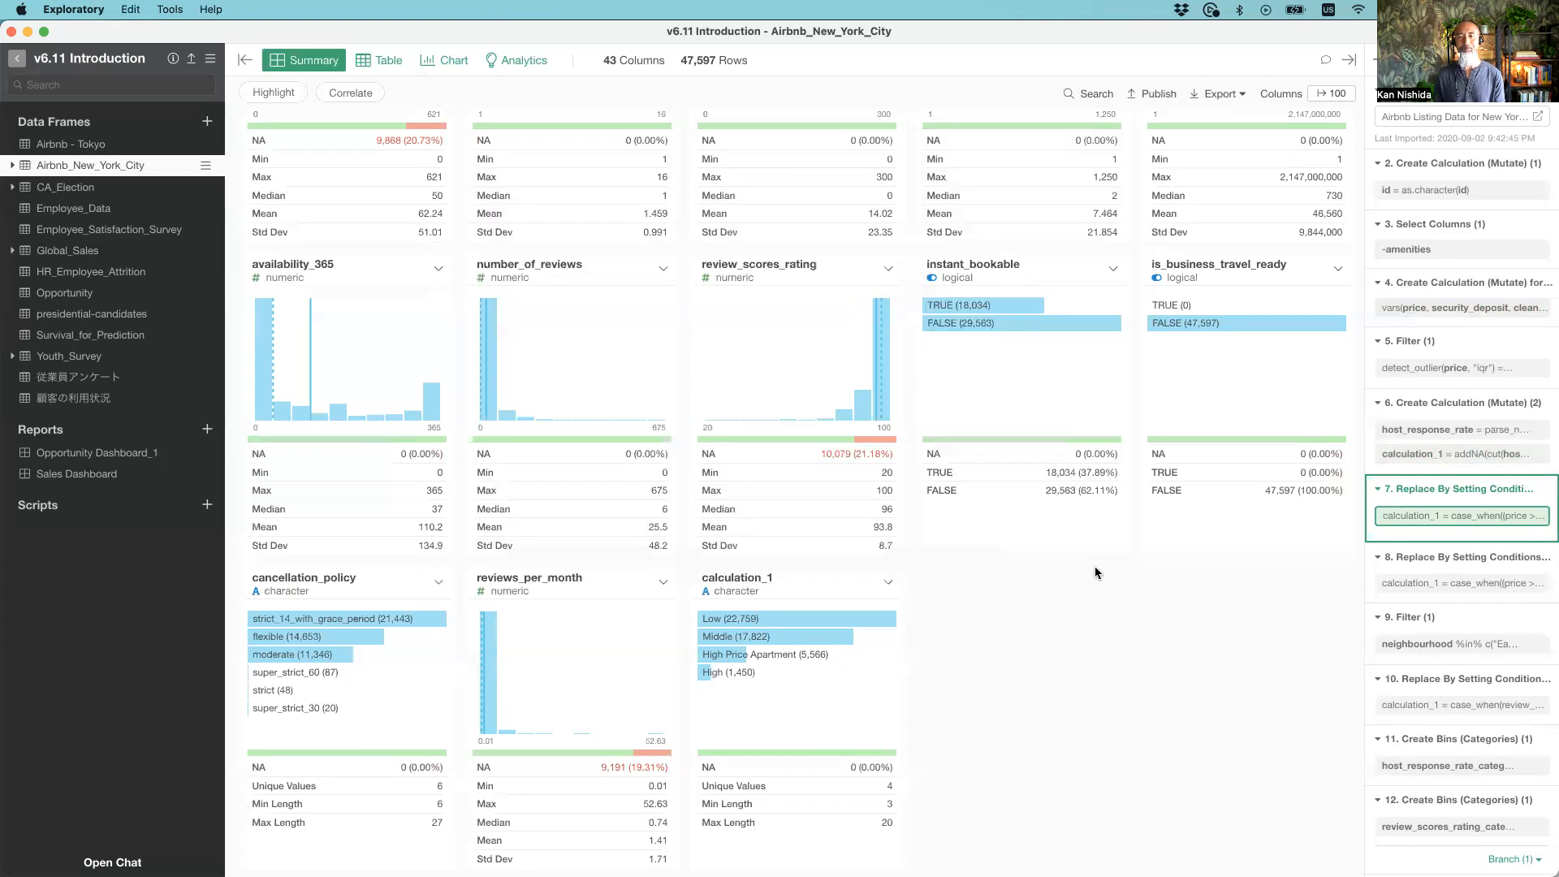
Switch to the Employee_Satisfaction_Survey data frame and open its Replace By Setting Conditions step for editing
scroll(994, 597, "up", 10)
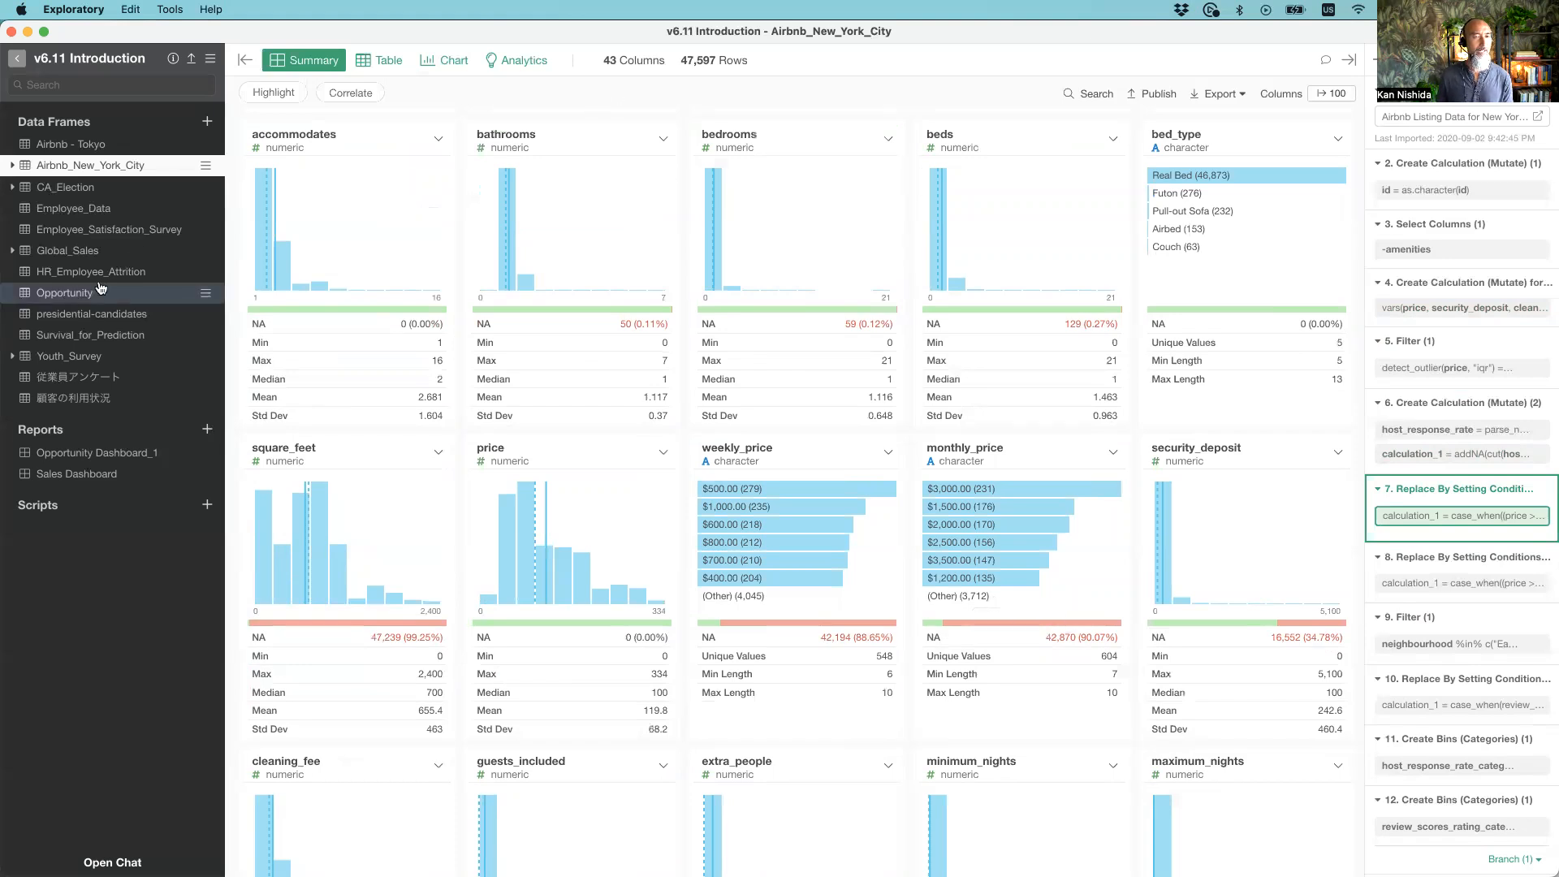
mouse_move(119, 282)
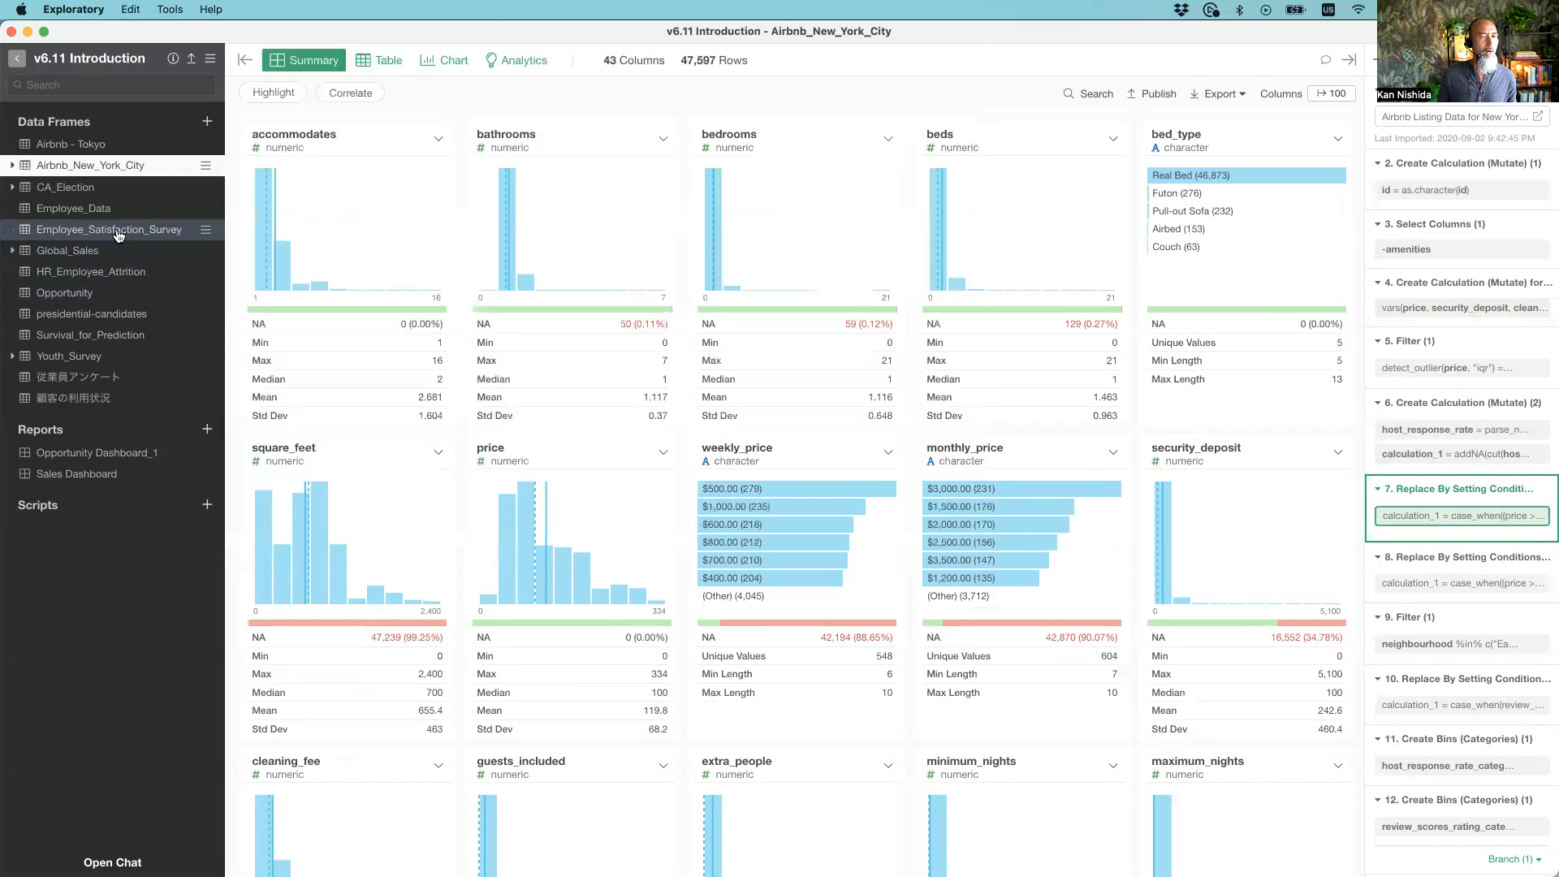
mouse_move(121, 211)
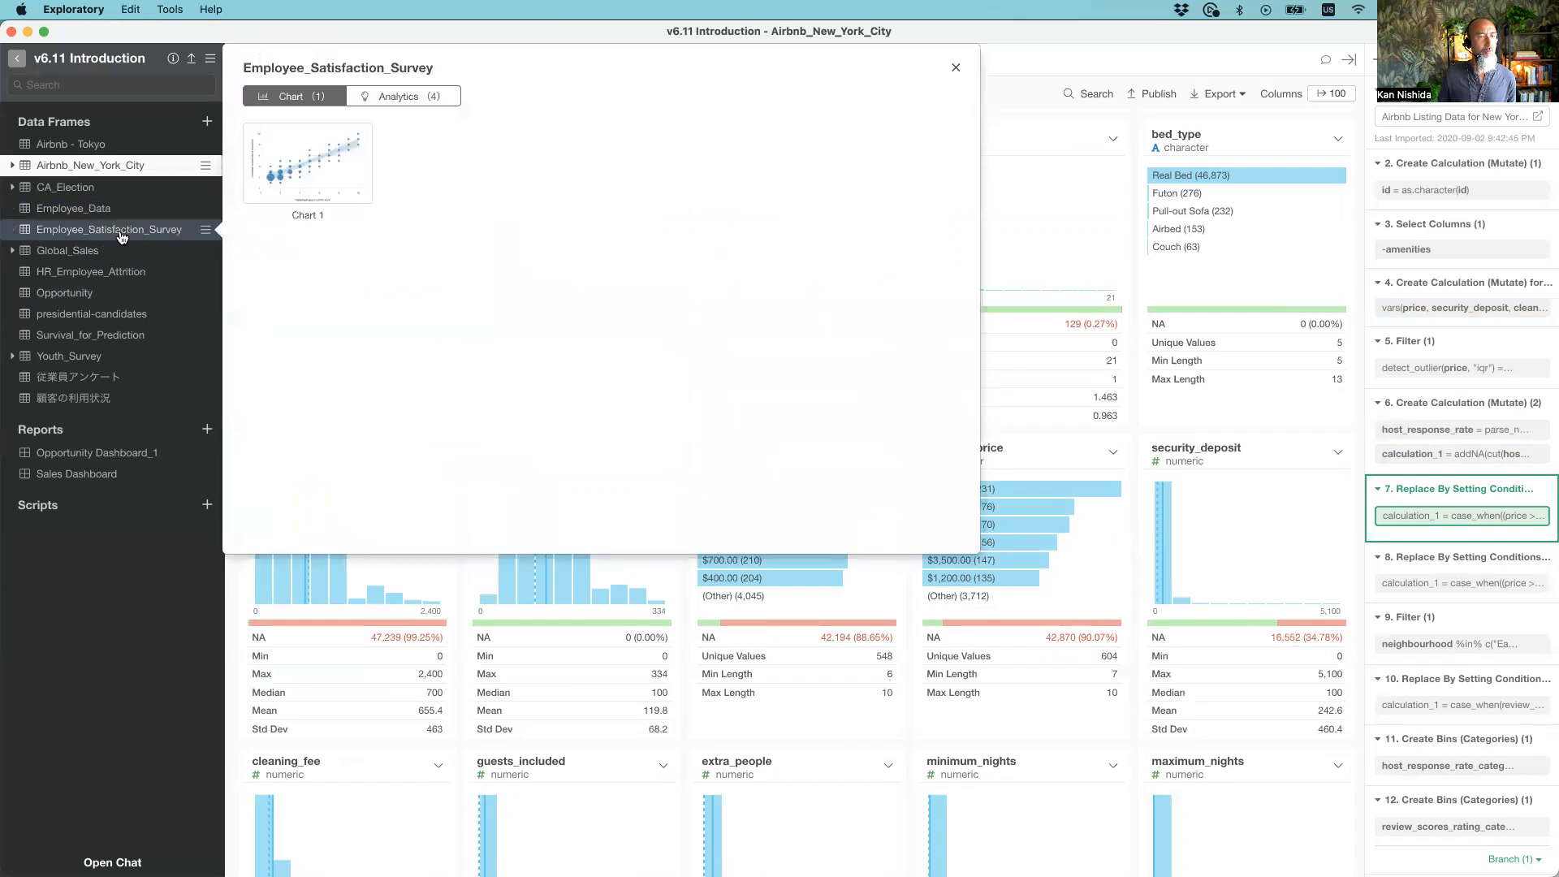
left_click(120, 229)
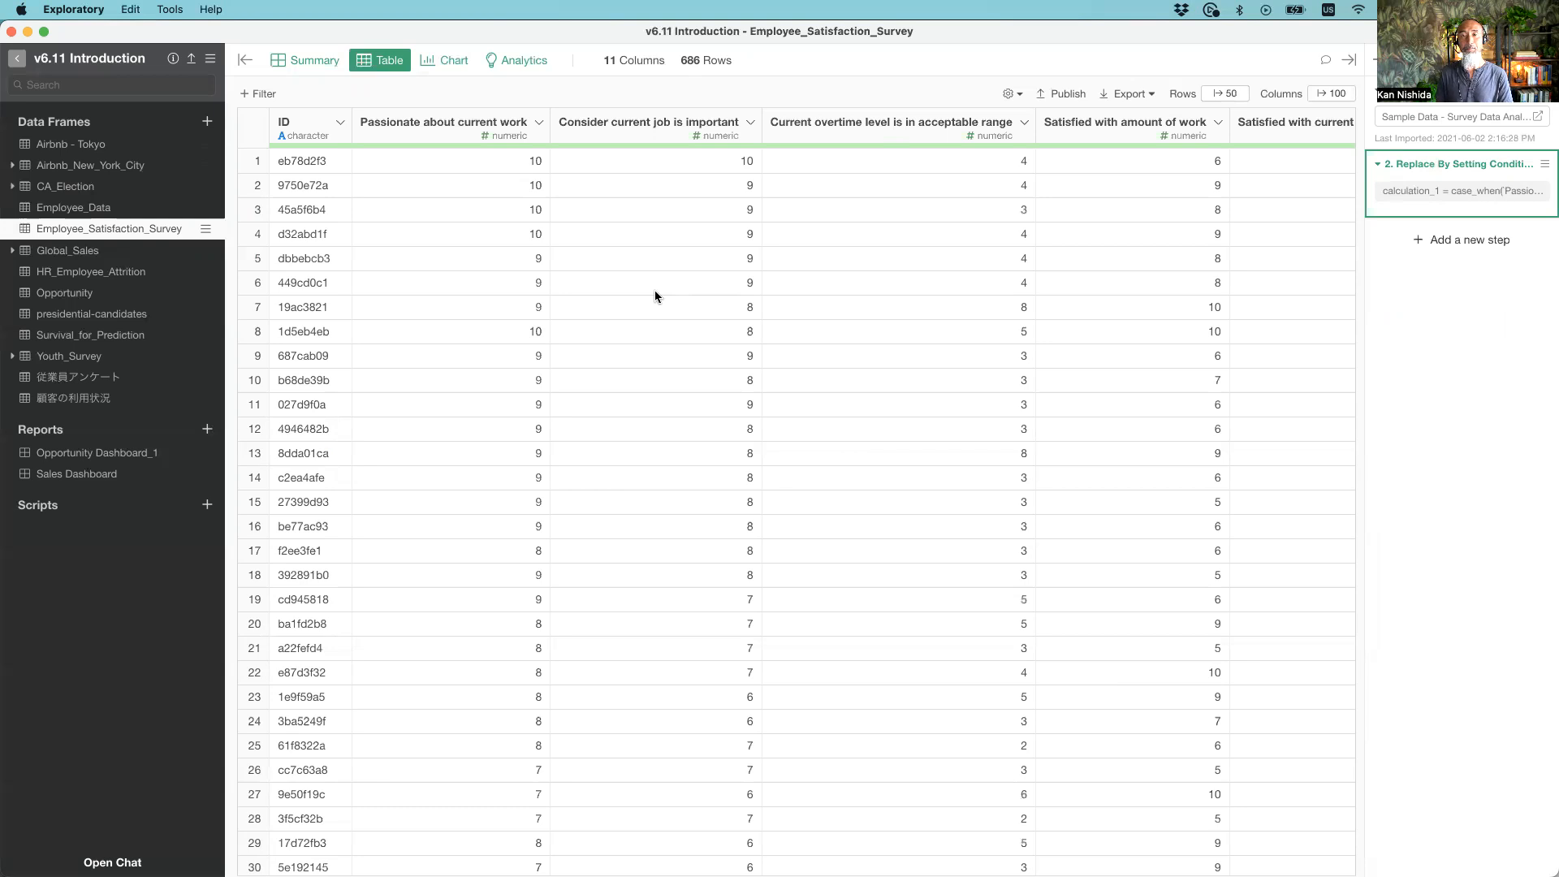
left_click(1429, 192)
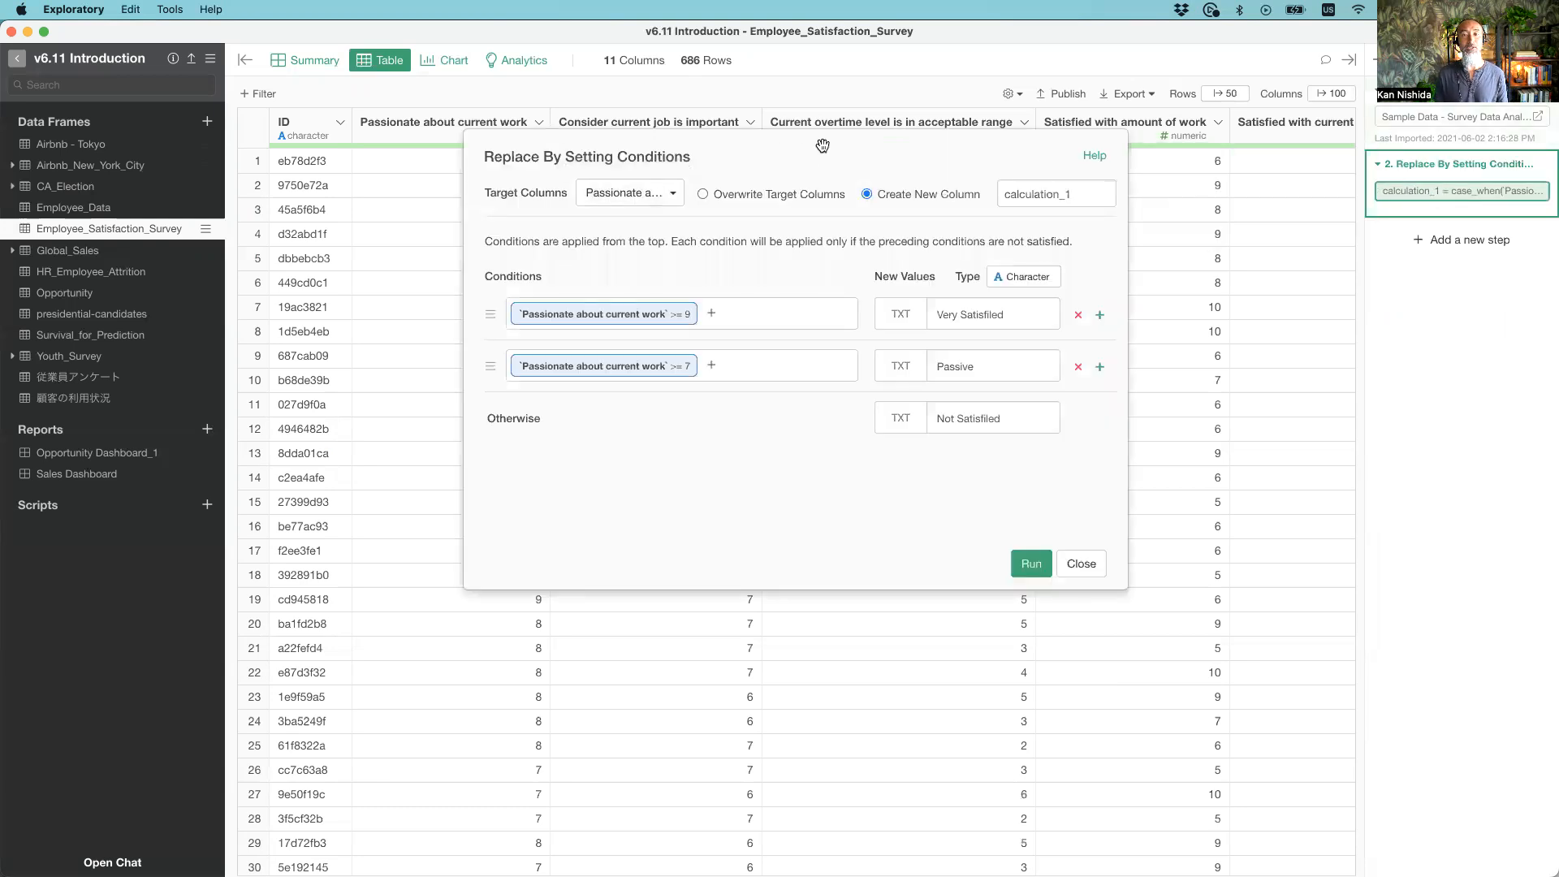
Add all numeric columns from "Consider current job is important" through "Support company's mission" to the target columns
left_click_drag(821, 147, 846, 225)
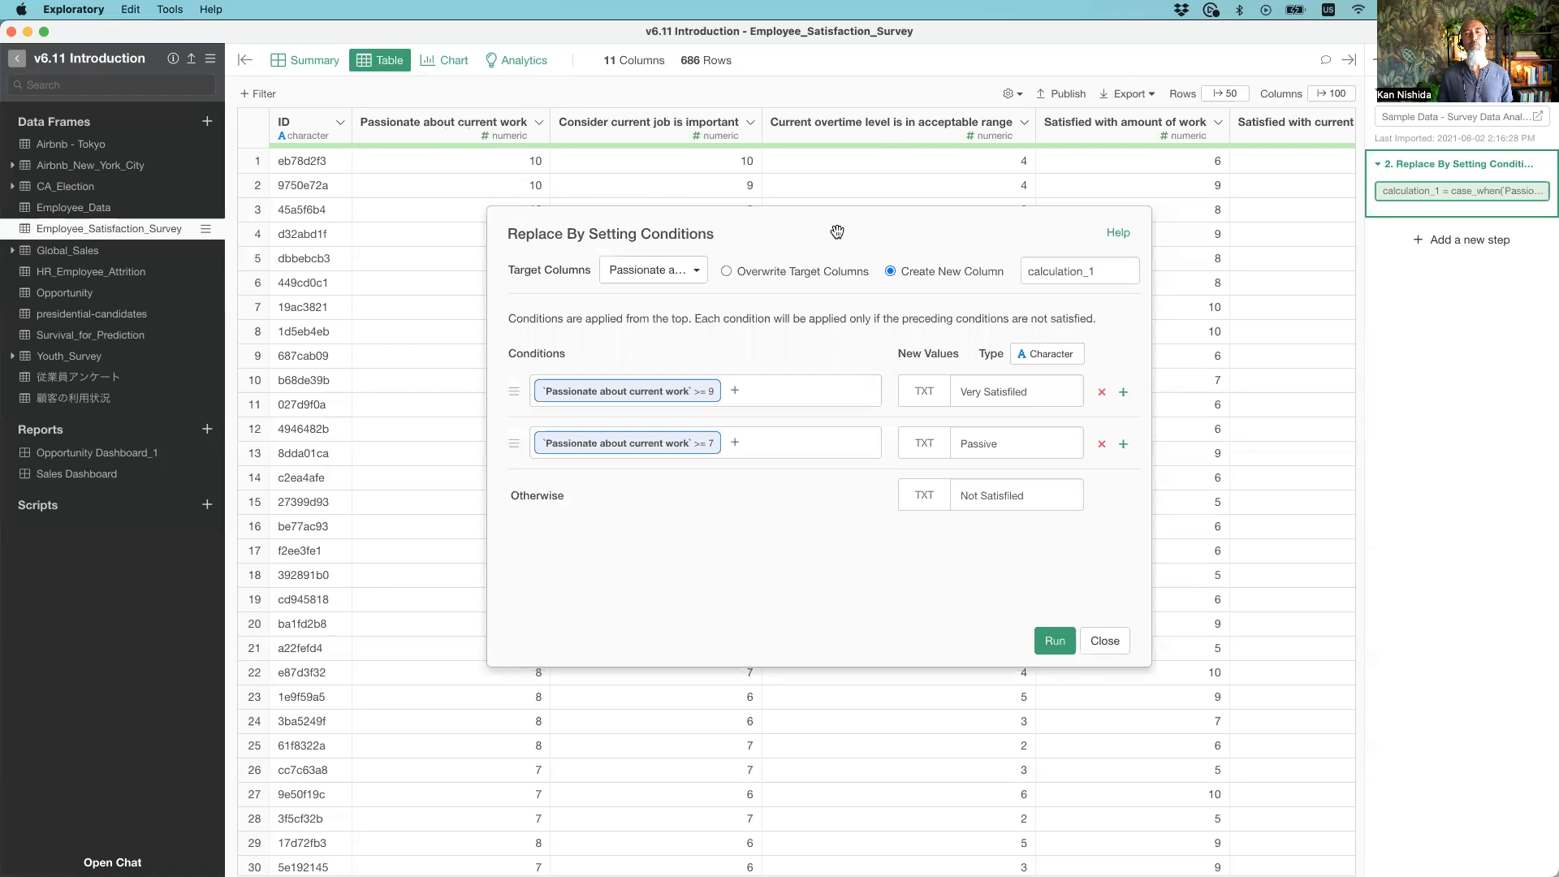
left_click_drag(836, 230, 944, 325)
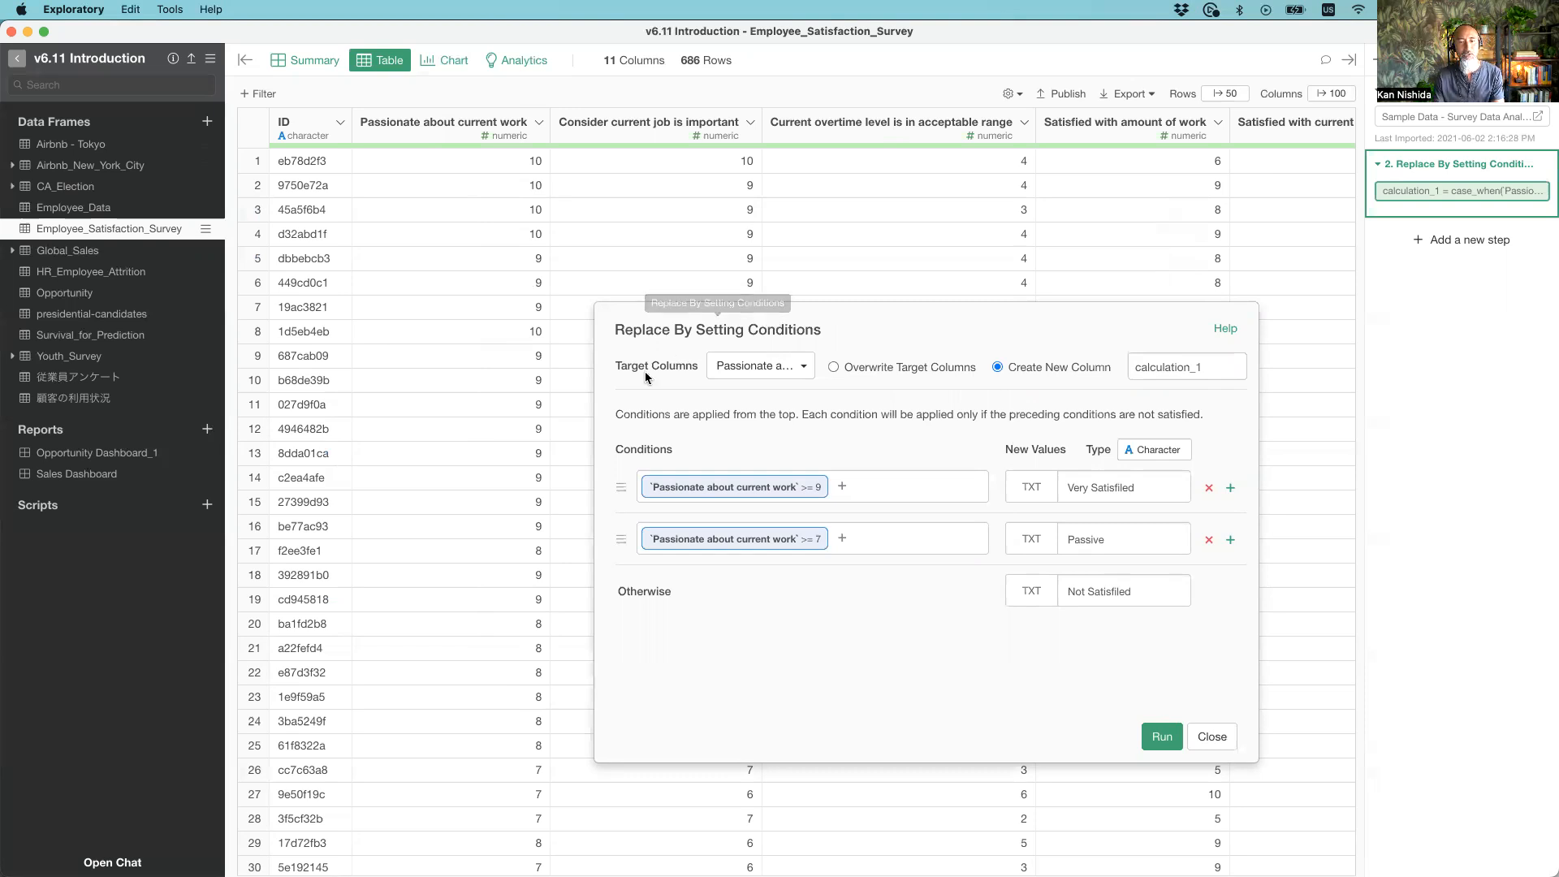
left_click(767, 368)
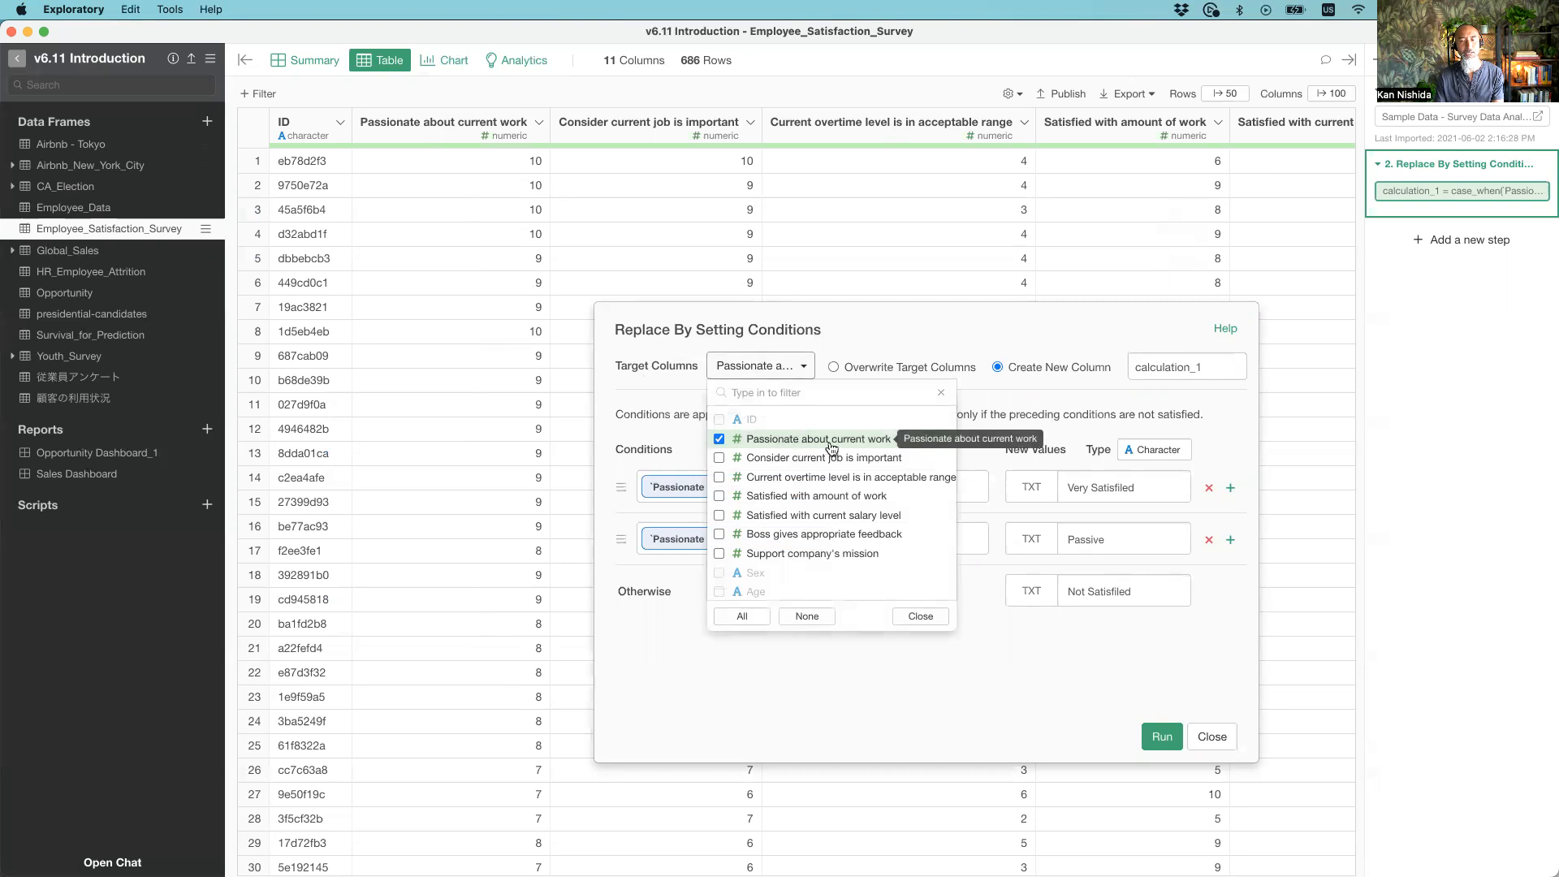
left_click(719, 458)
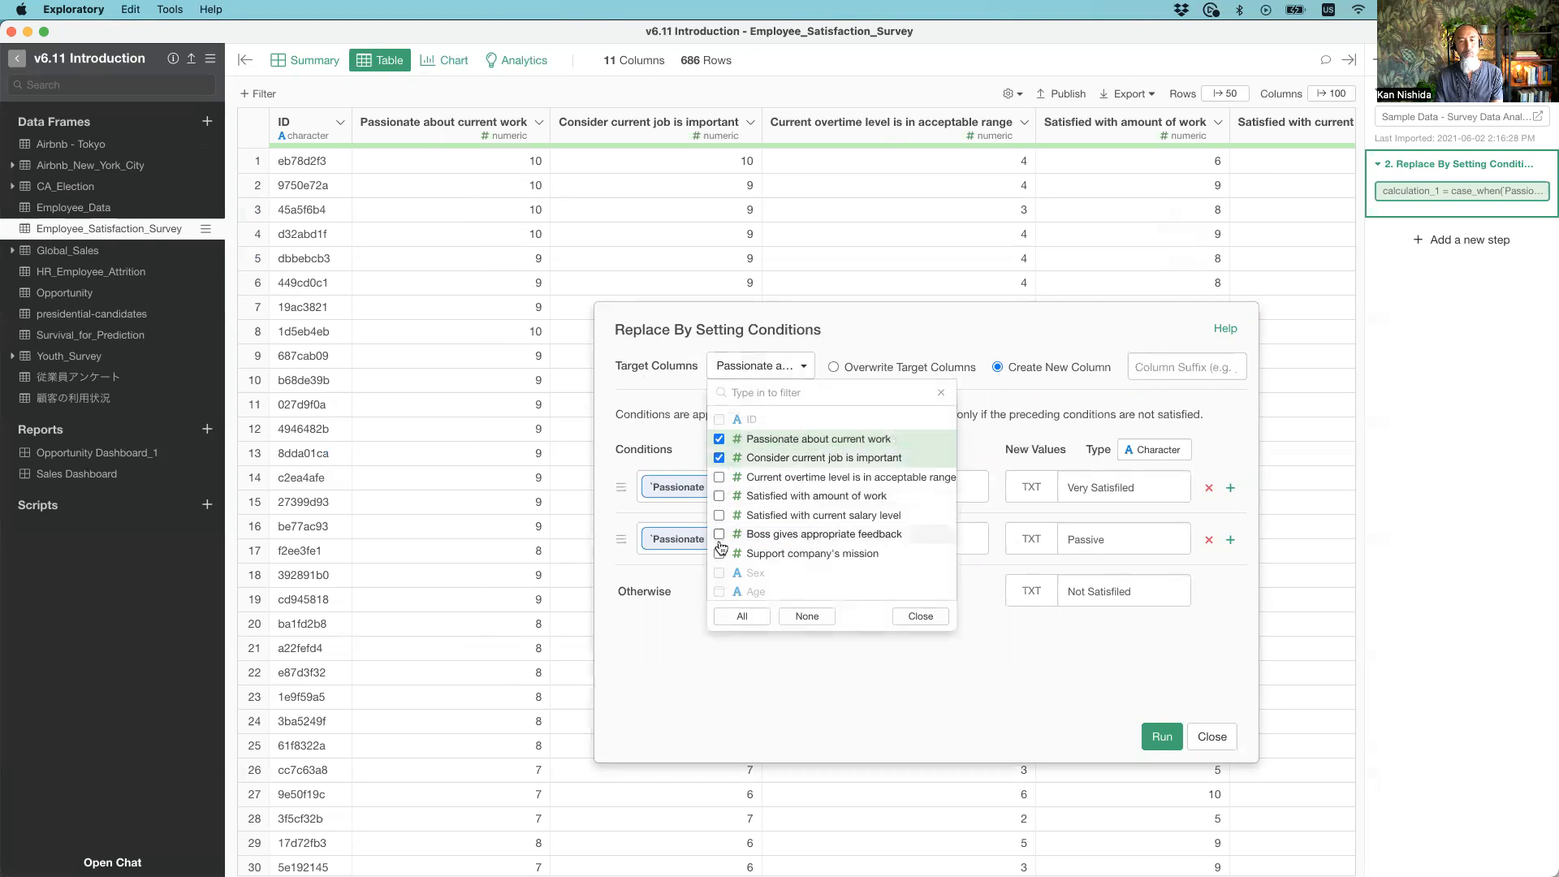
left_click(719, 554, "shift")
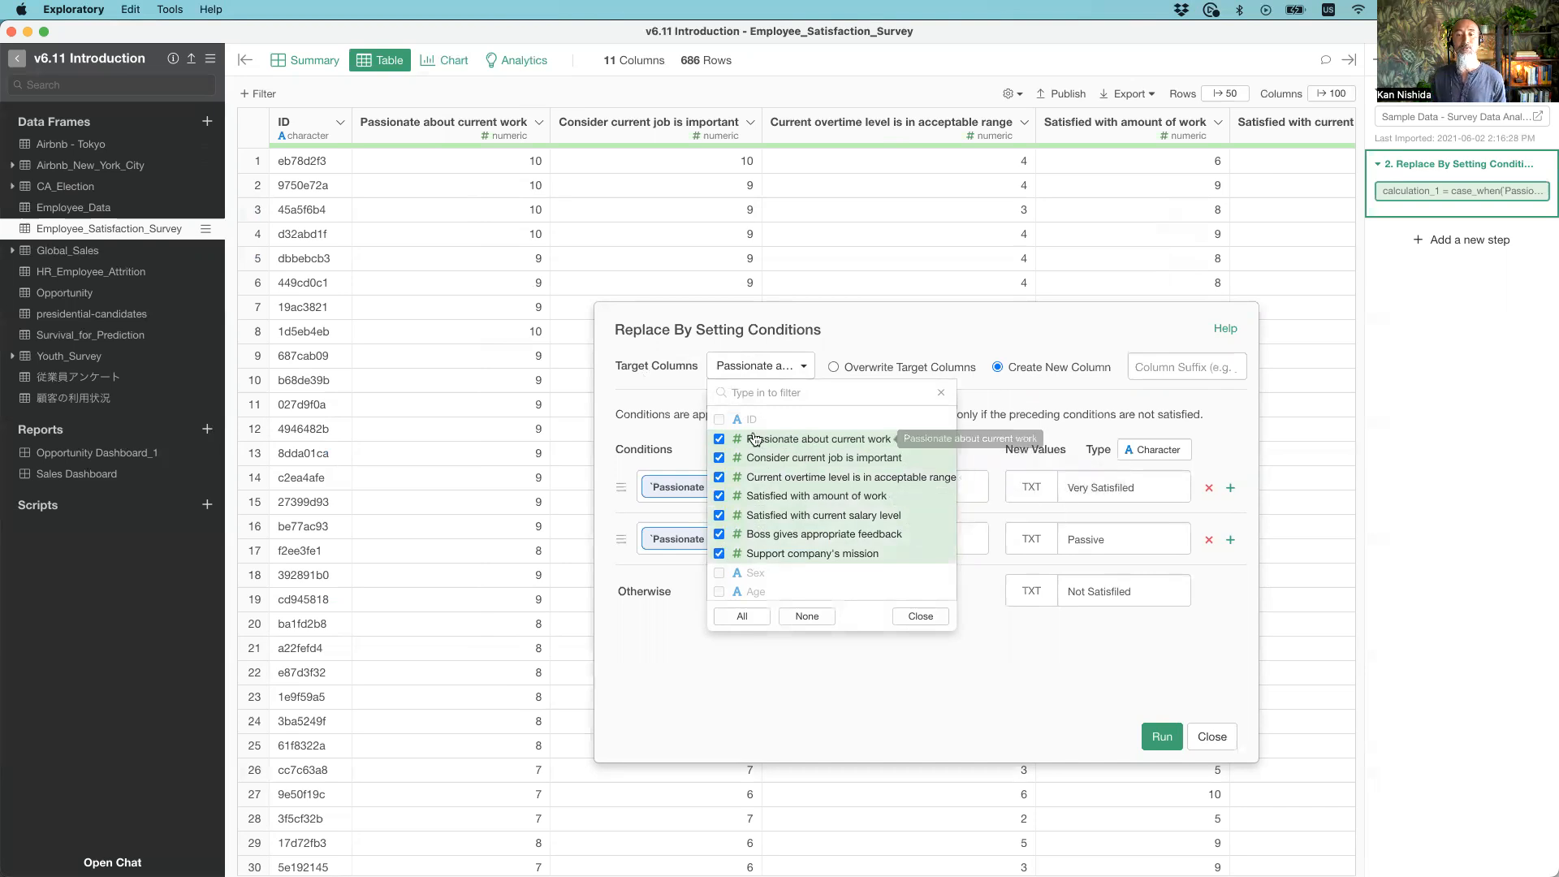
left_click(910, 616)
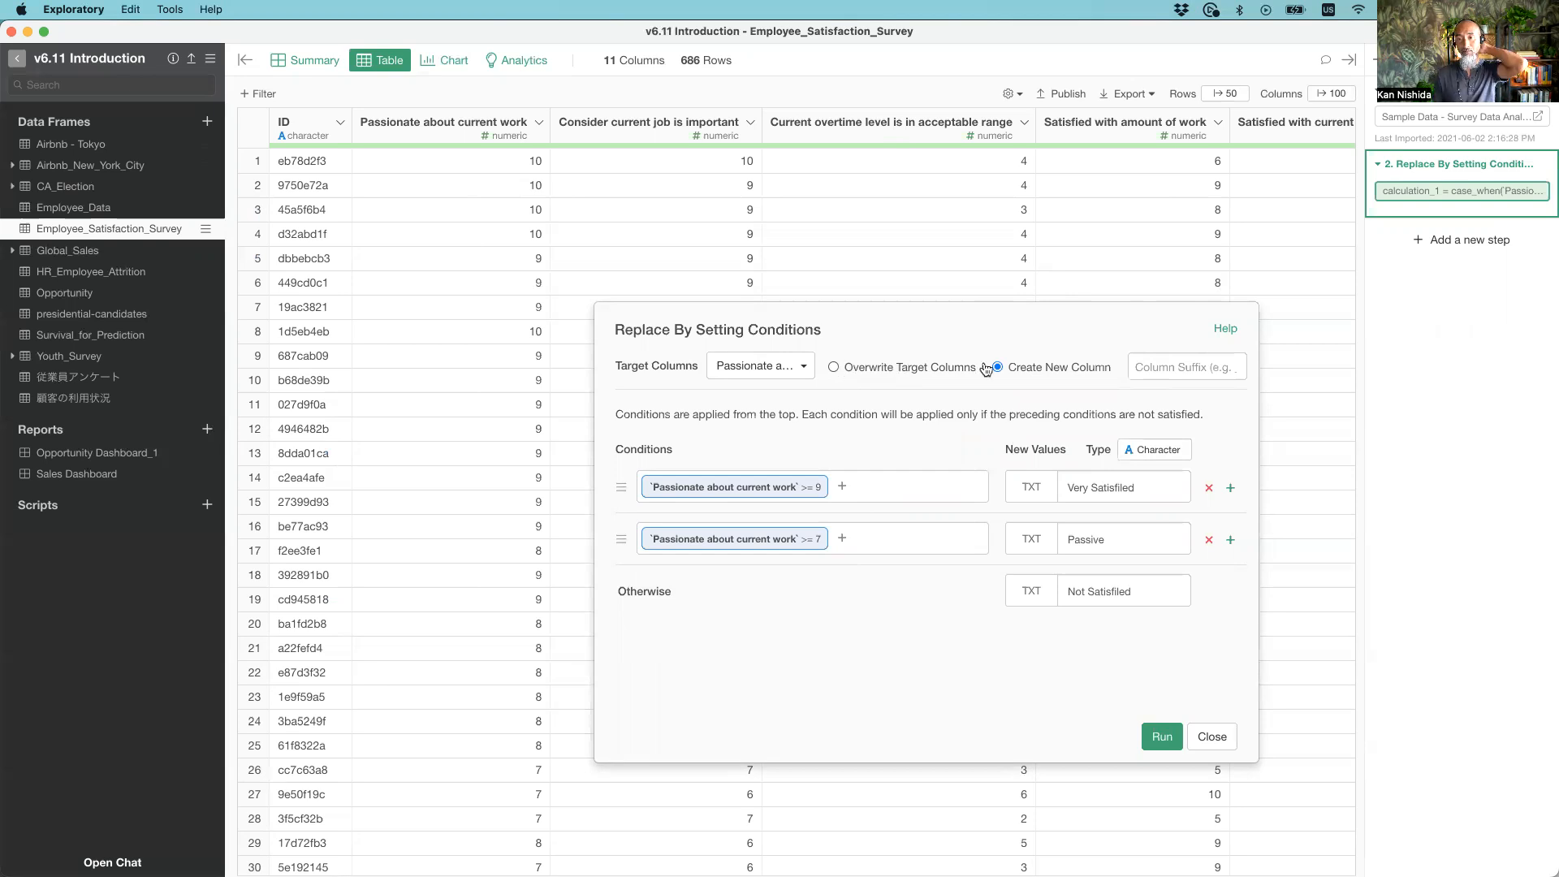
Set the suffix for the new columns to "_Type" and run the conditional replacement
left_click(1177, 368)
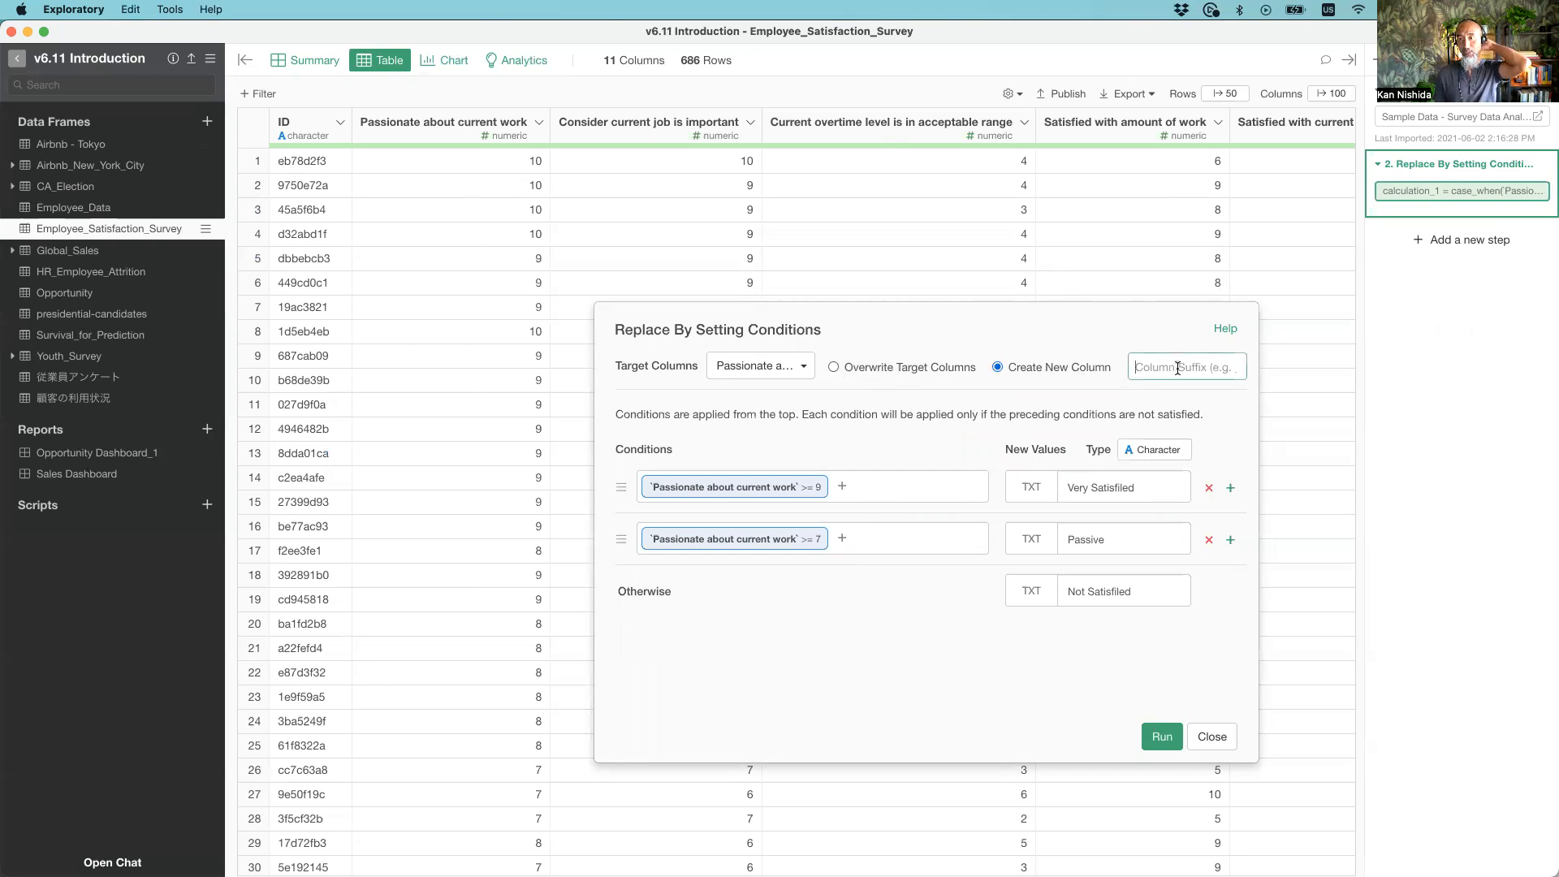
type("_Type")
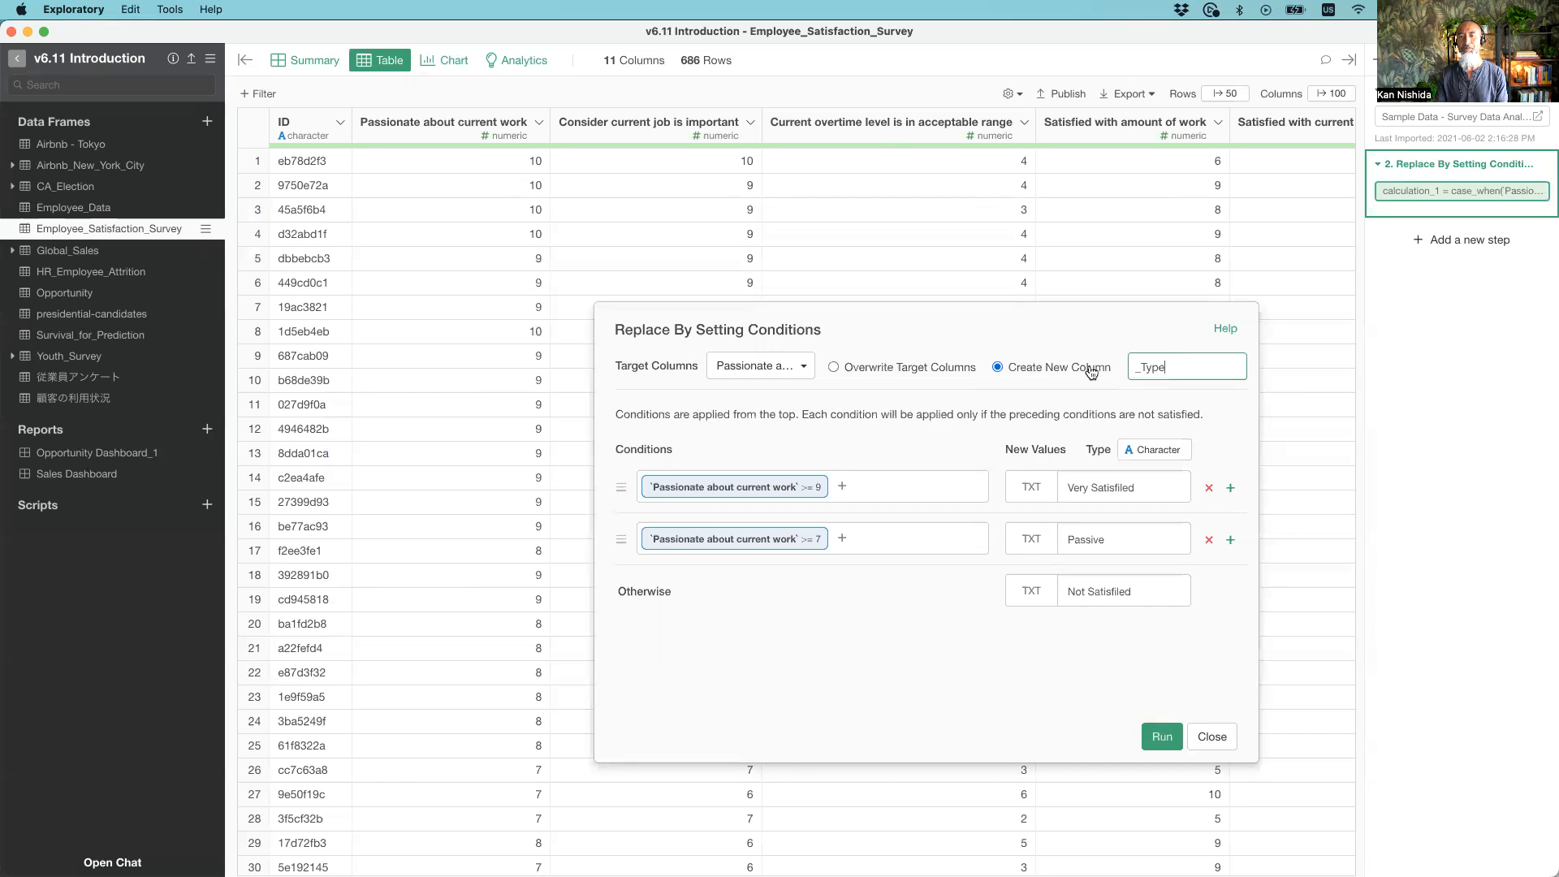
left_click(1162, 736)
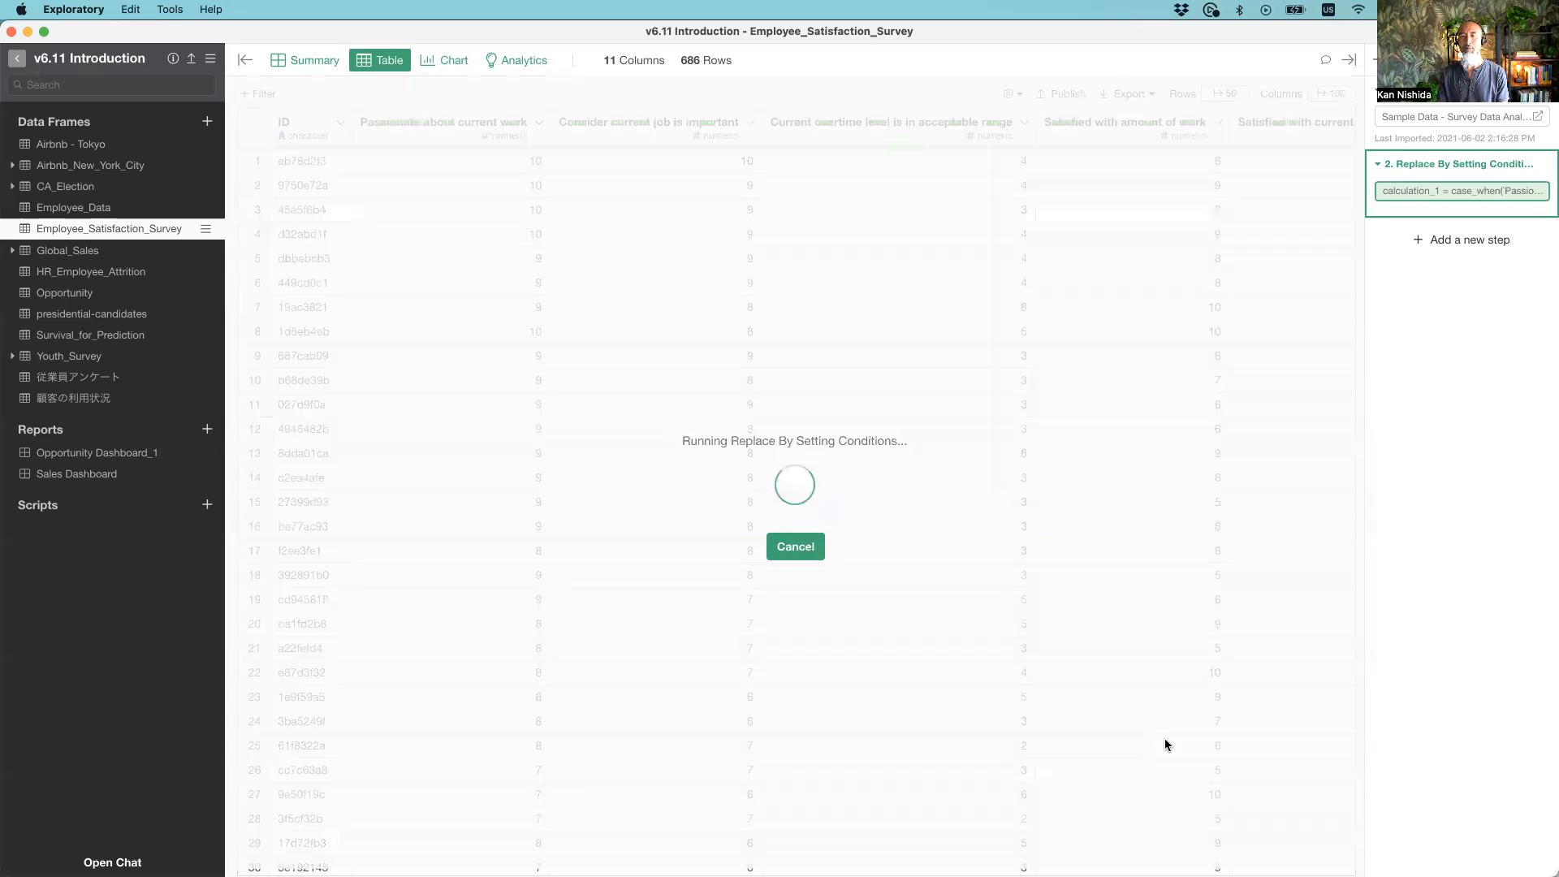
Examine the new _Type columns and compare them with the original numeric survey columns
scroll(1171, 288, "right", 15)
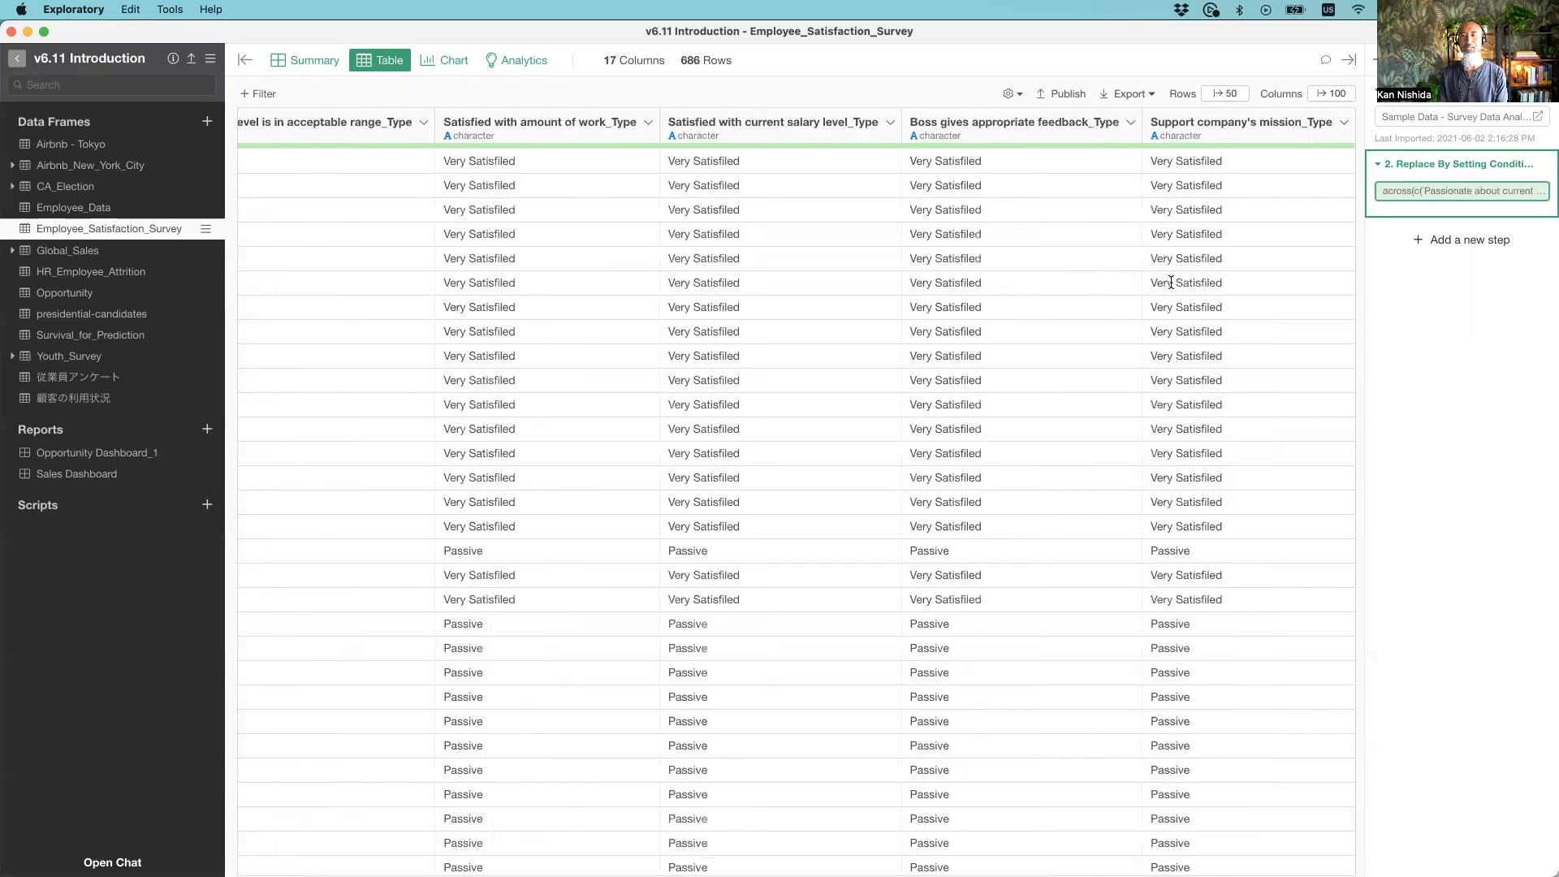
scroll(523, 276, "left", 15)
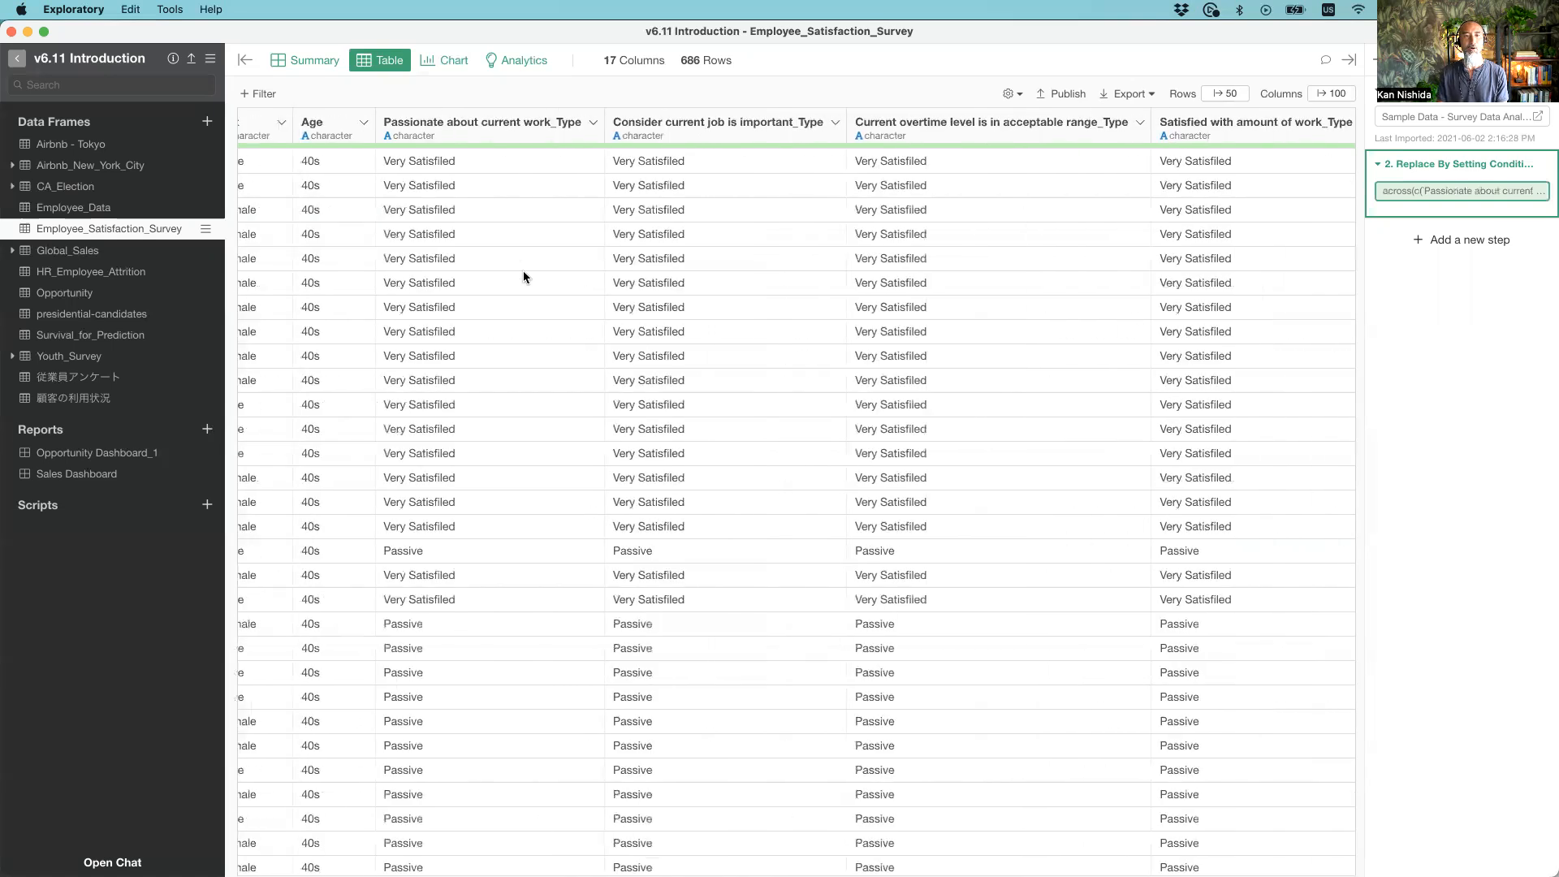
scroll(522, 273, "right", 3)
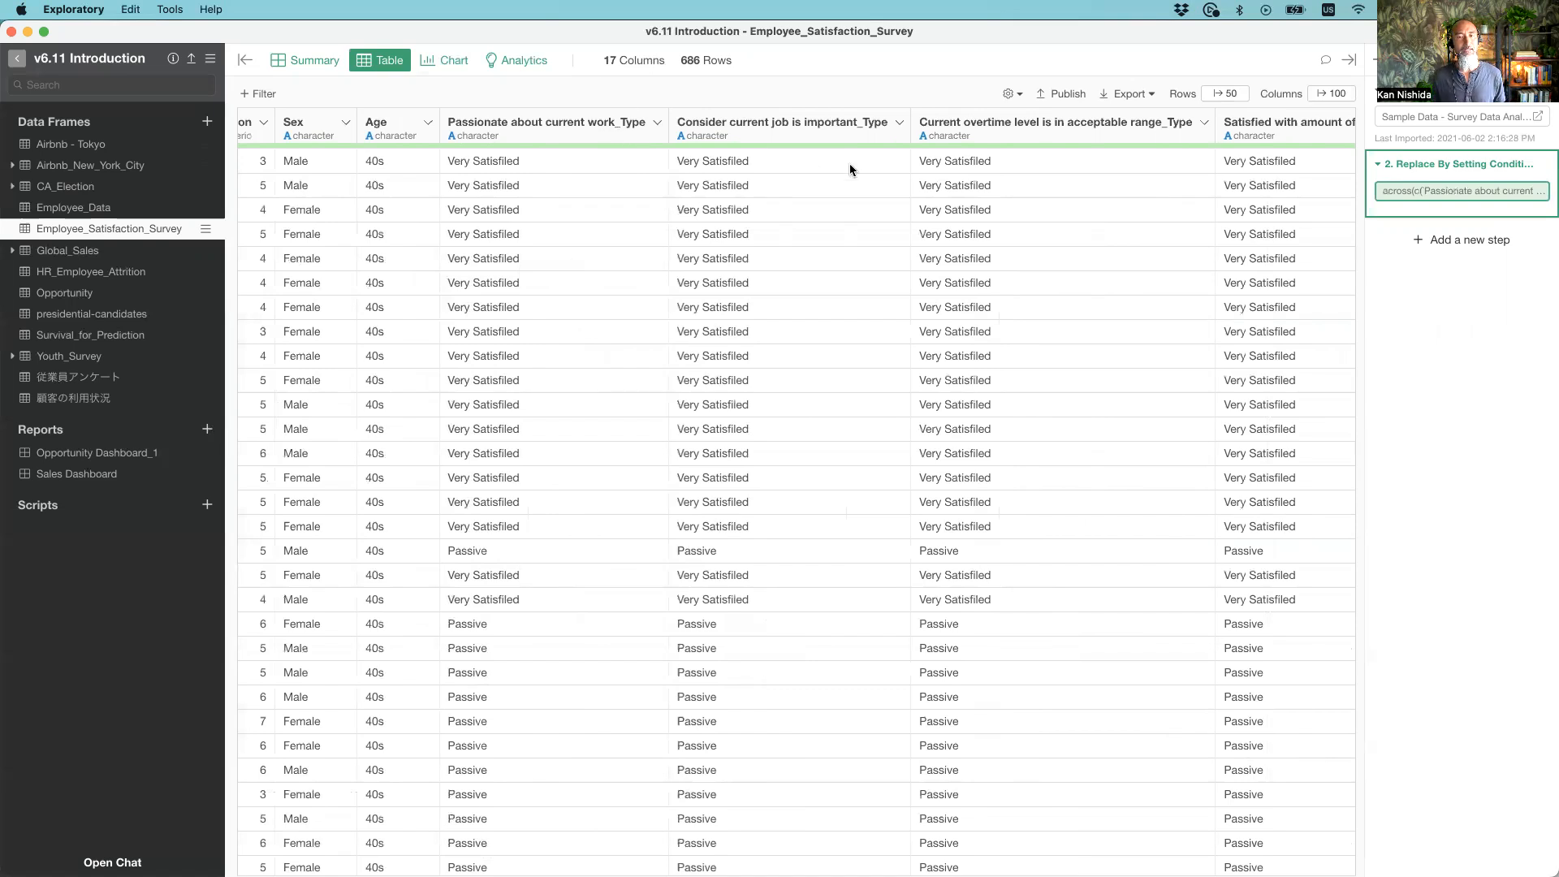
scroll(907, 234, "right", 10)
scroll(906, 235, "left", 10)
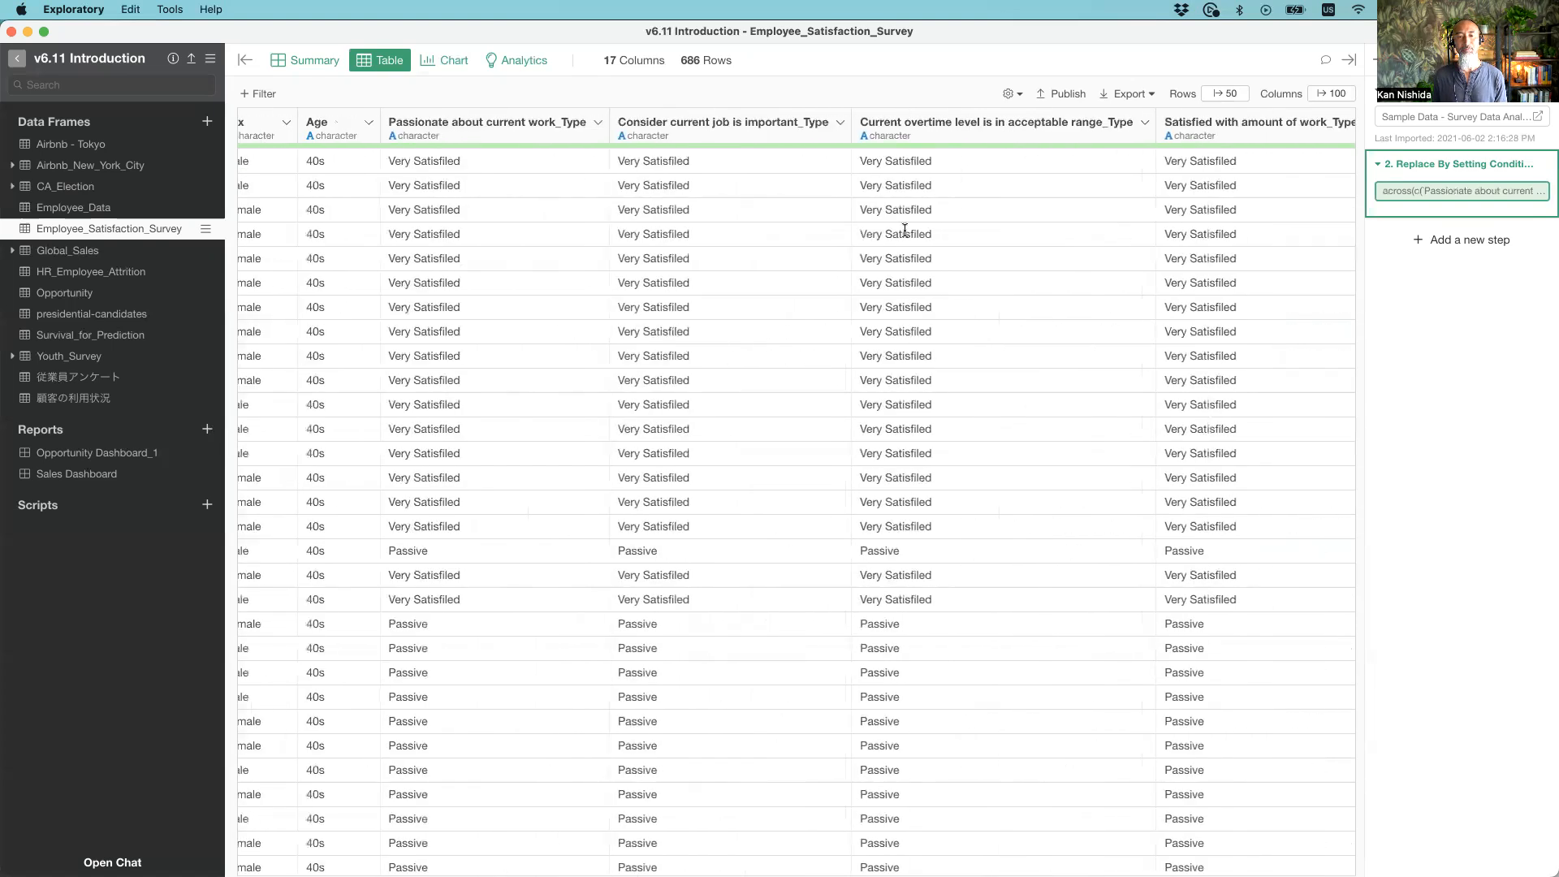
scroll(904, 230, "left", 15)
scroll(905, 231, "right", 2)
scroll(905, 233, "right", 5)
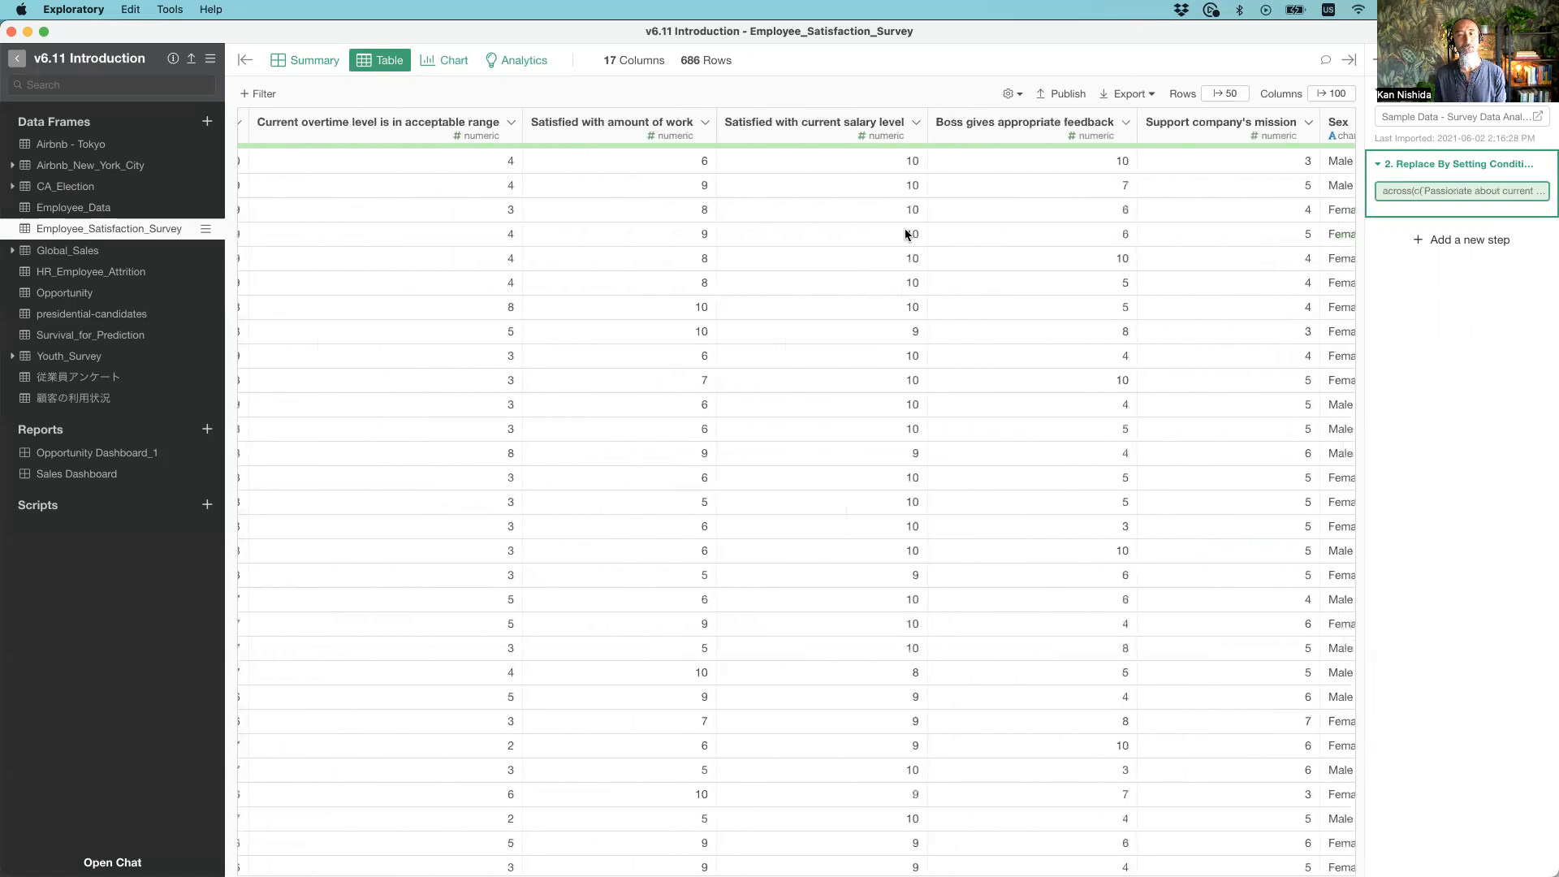
scroll(905, 234, "right", 8)
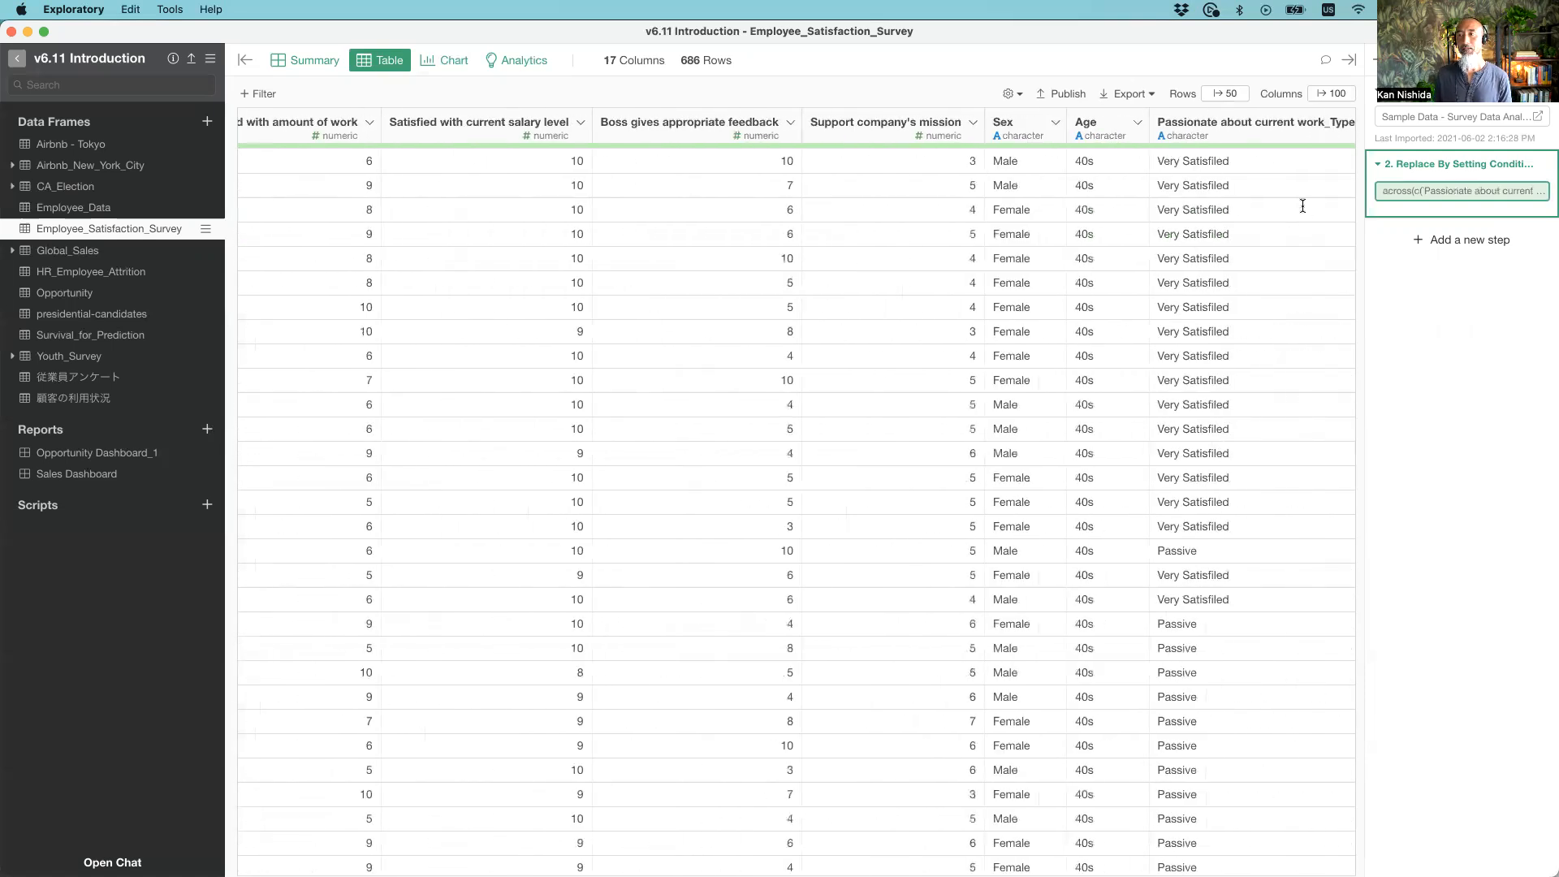
Reopen the conditional replacement and change the "Very Satisfied" condition to (Selected Column) Greater Than or Equal to 9
left_click(1462, 195)
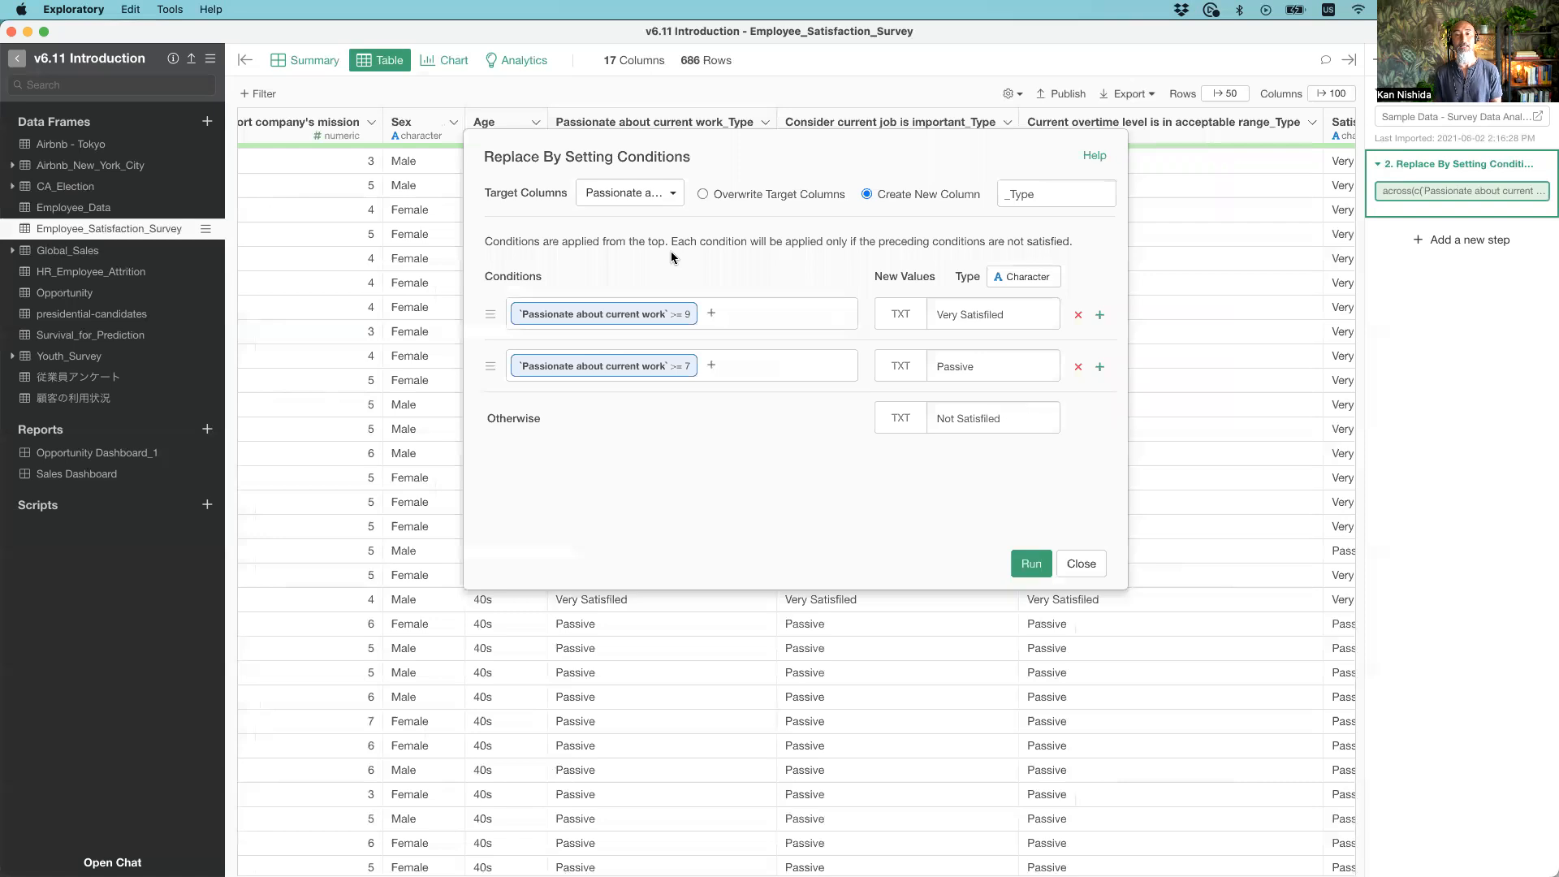
left_click(630, 192)
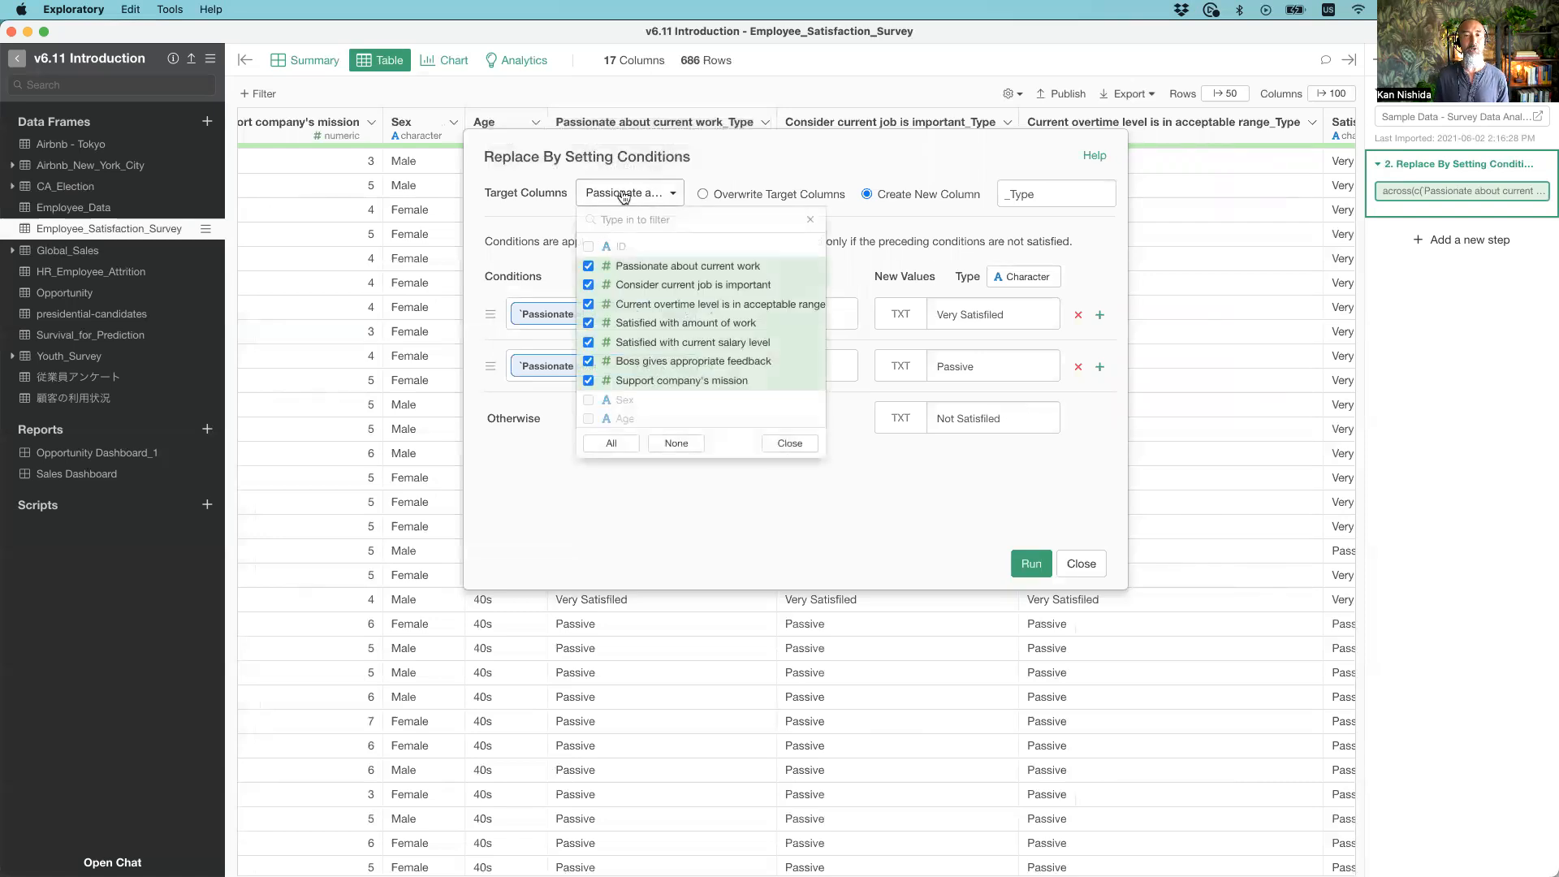
left_click(570, 315)
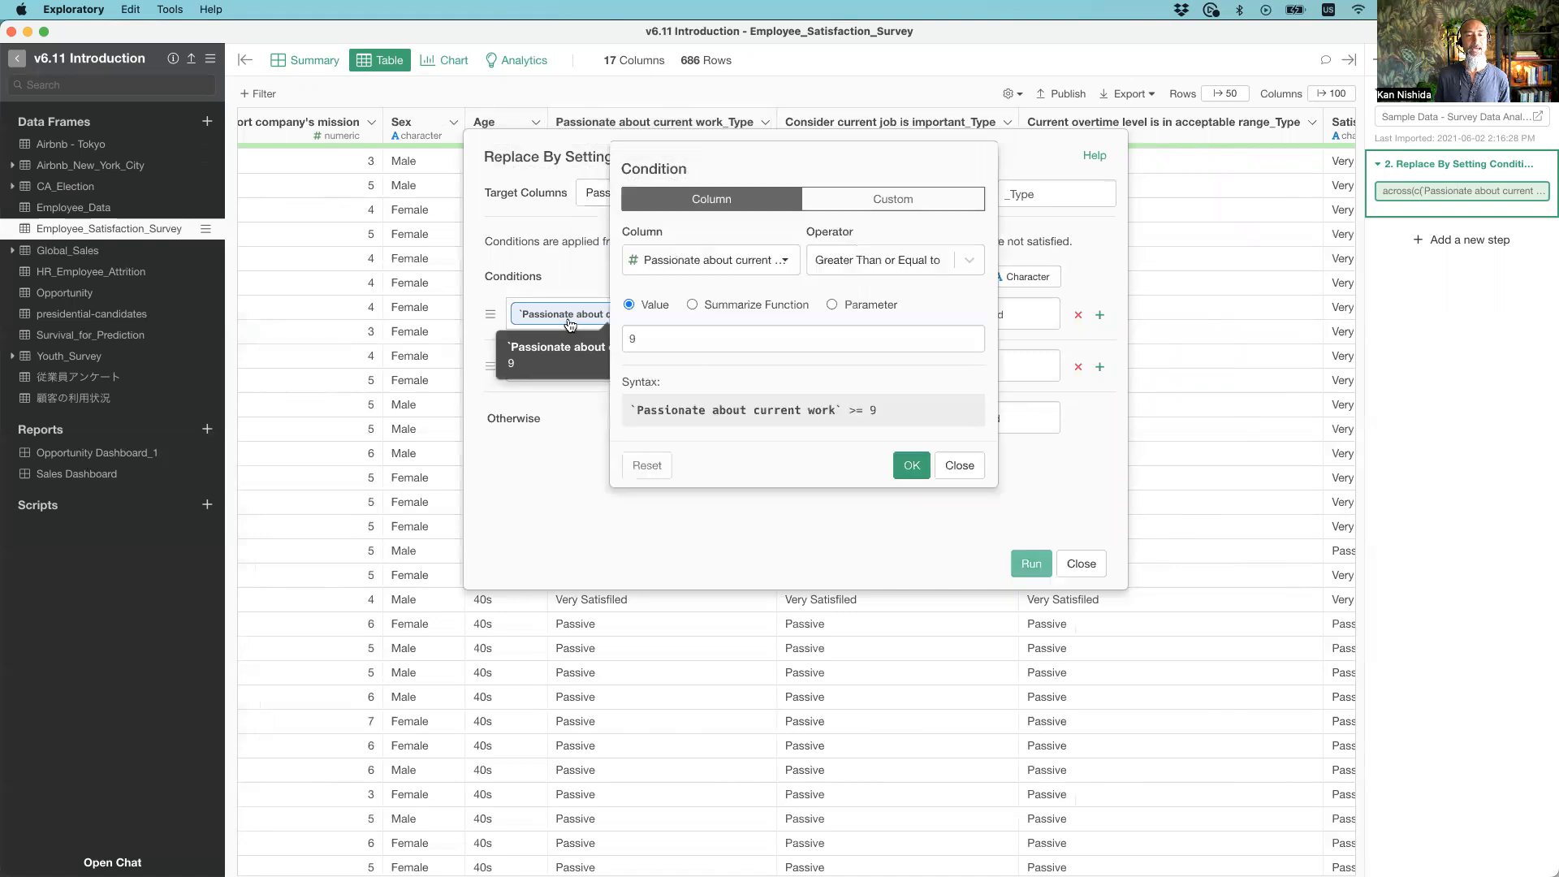
left_click(705, 262)
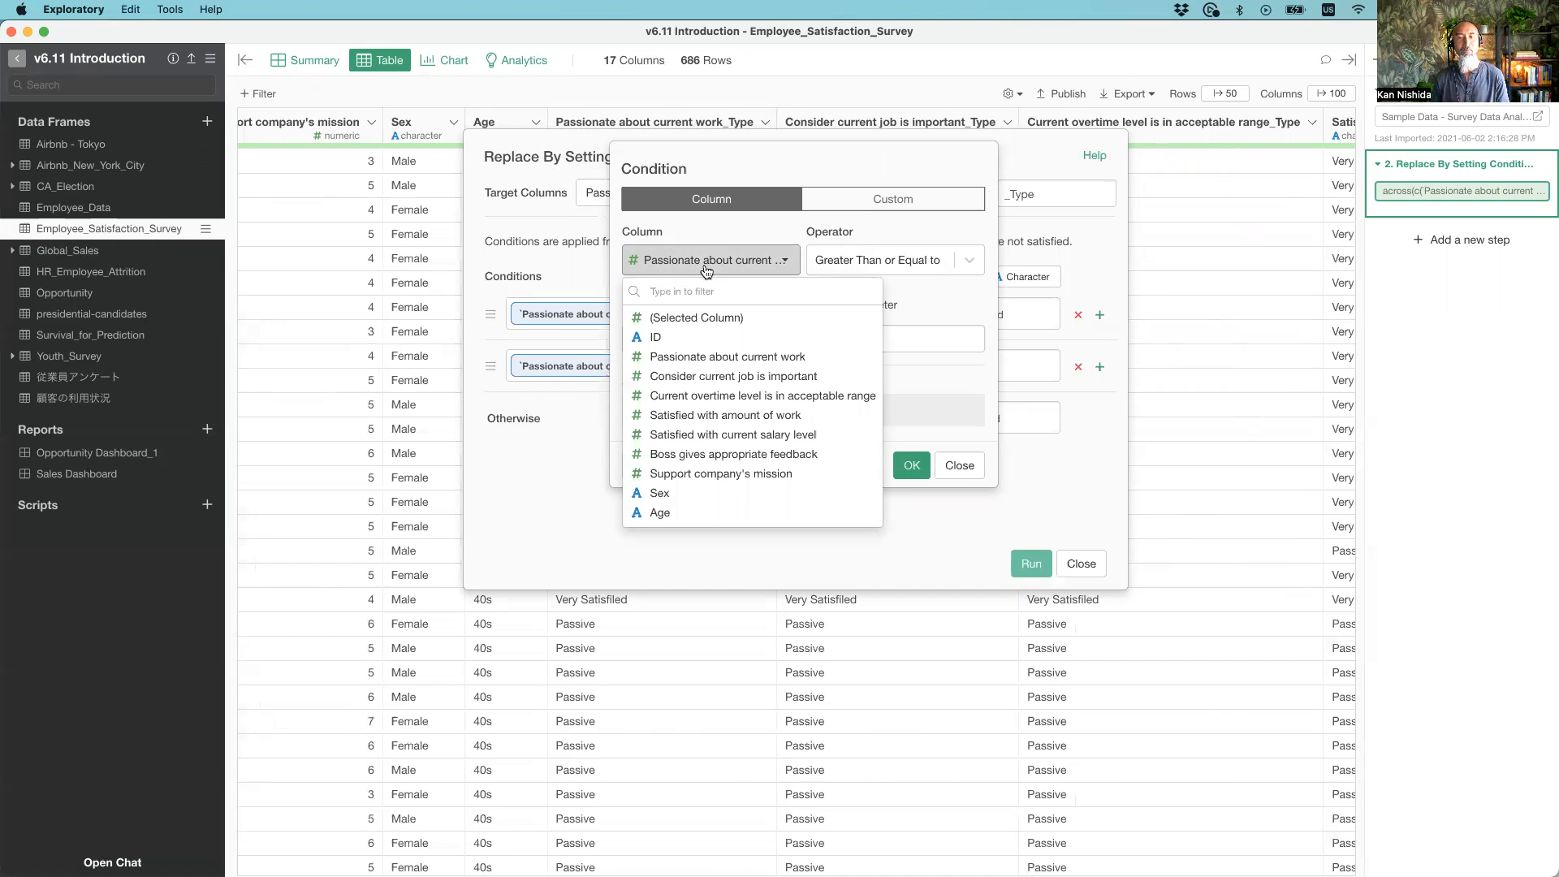
left_click(707, 319)
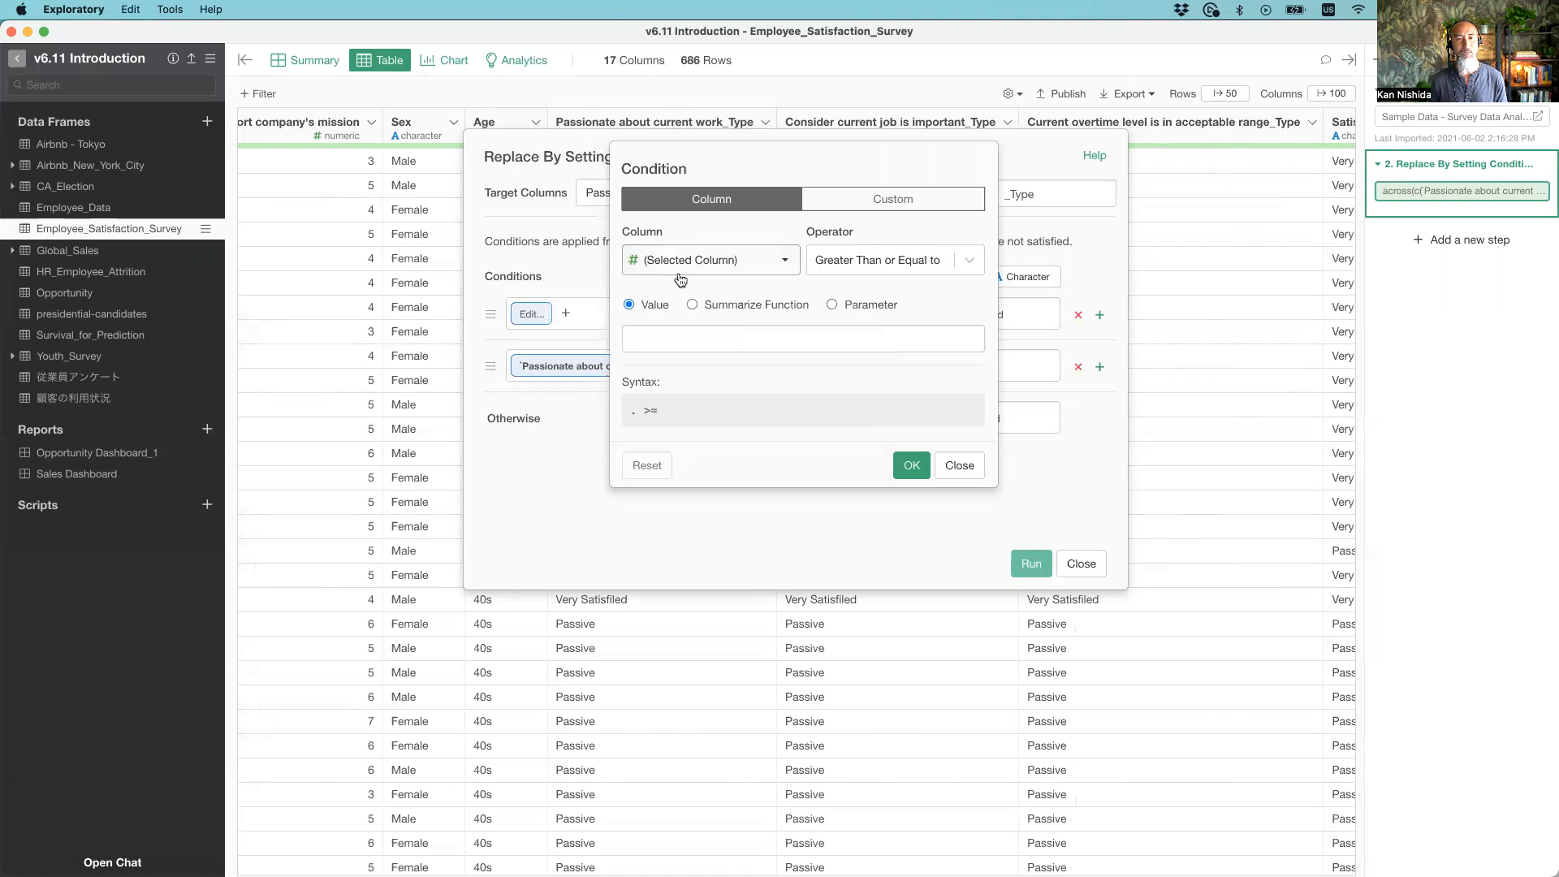
left_click_drag(775, 163, 1110, 195)
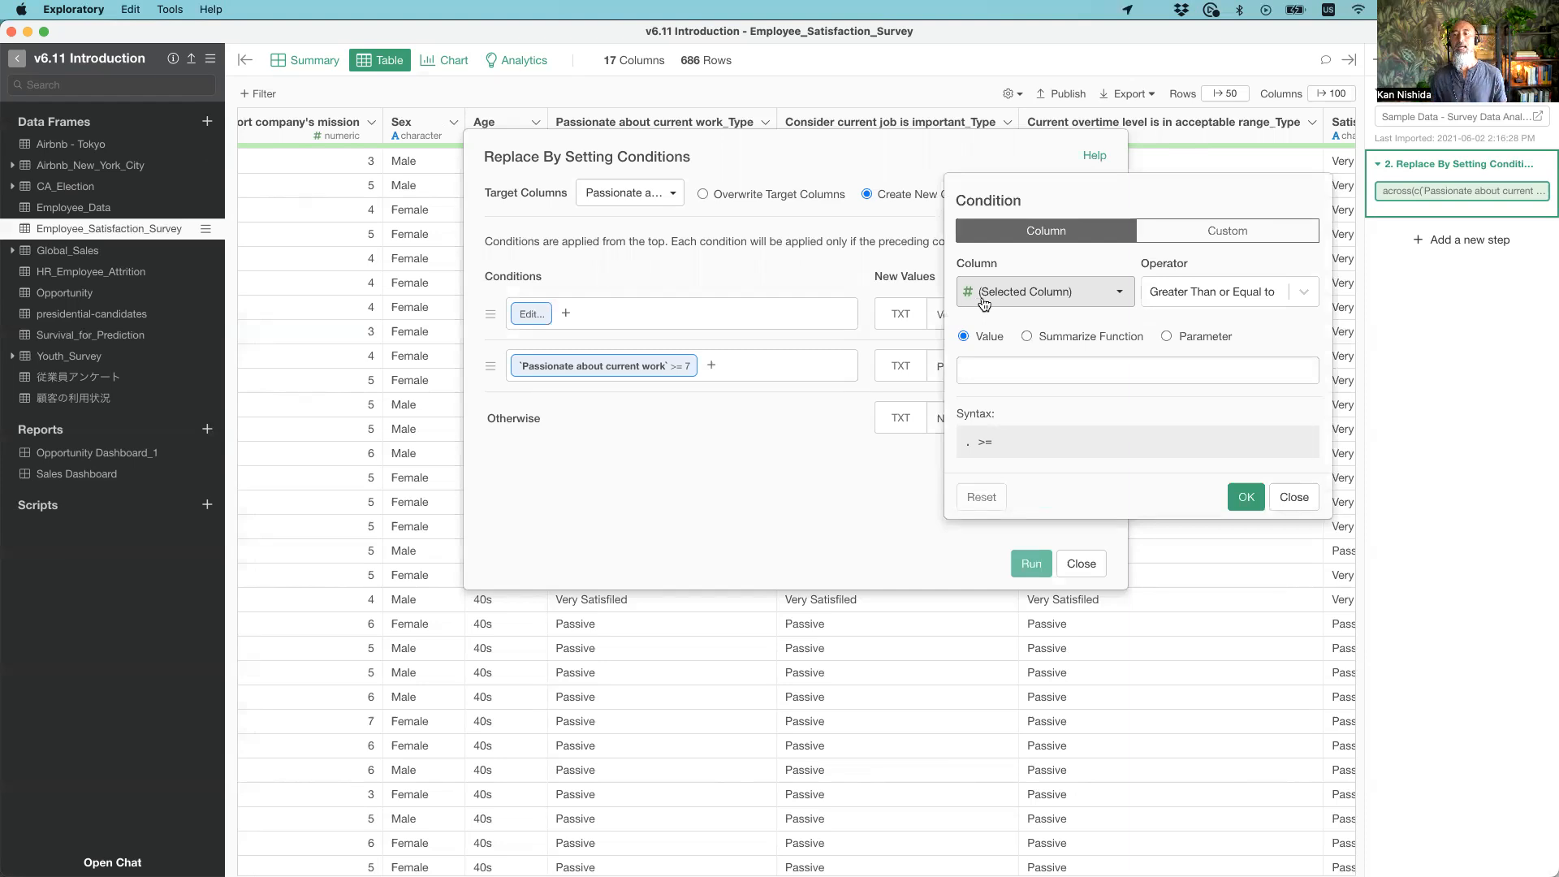
left_click(1061, 374)
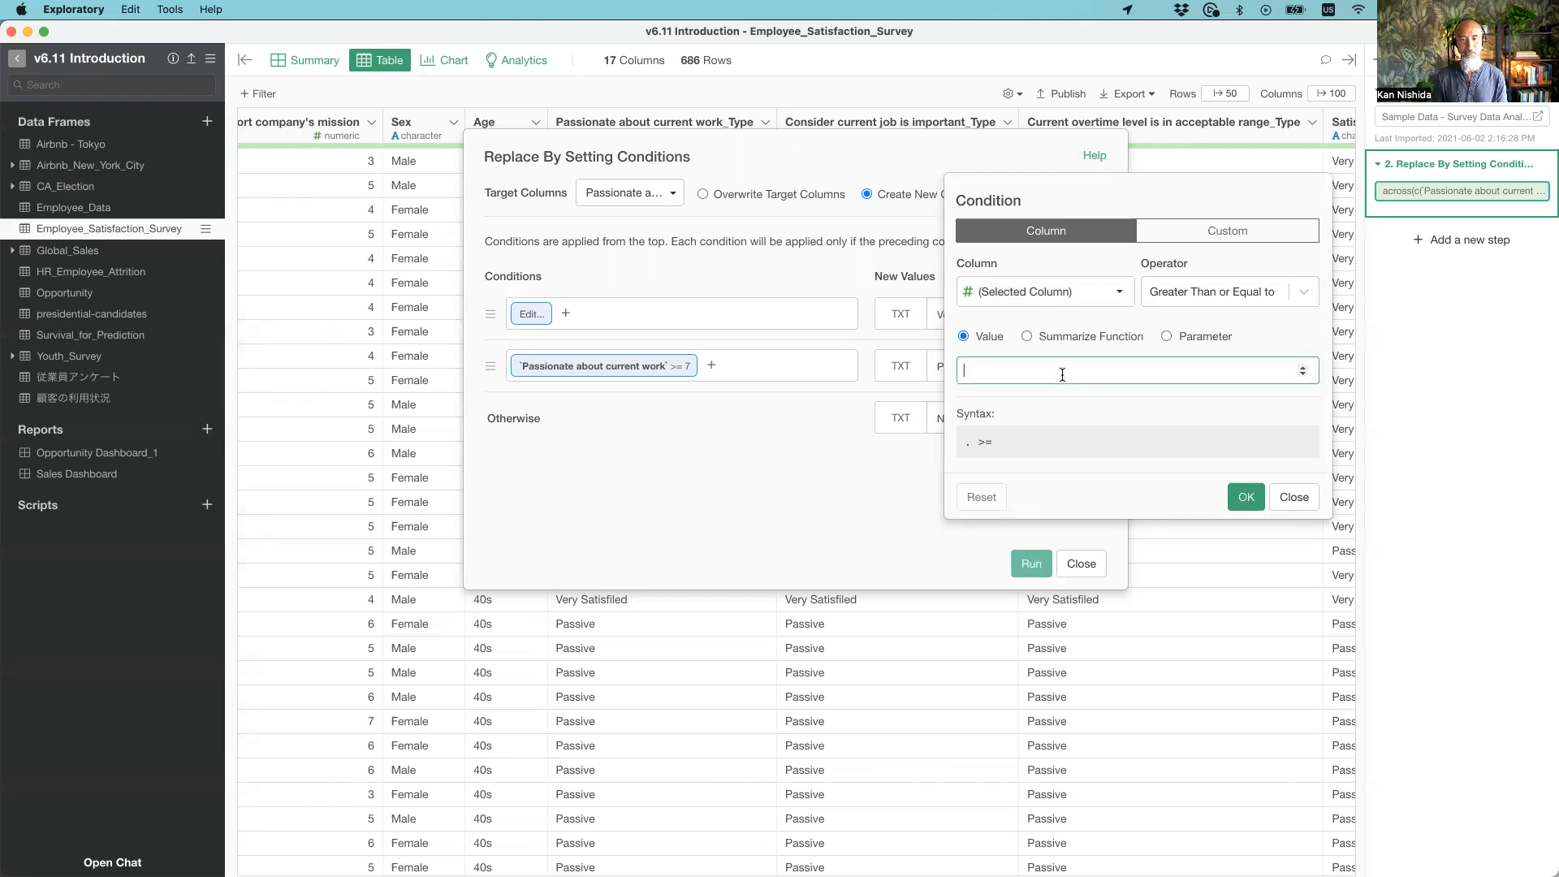
type("9")
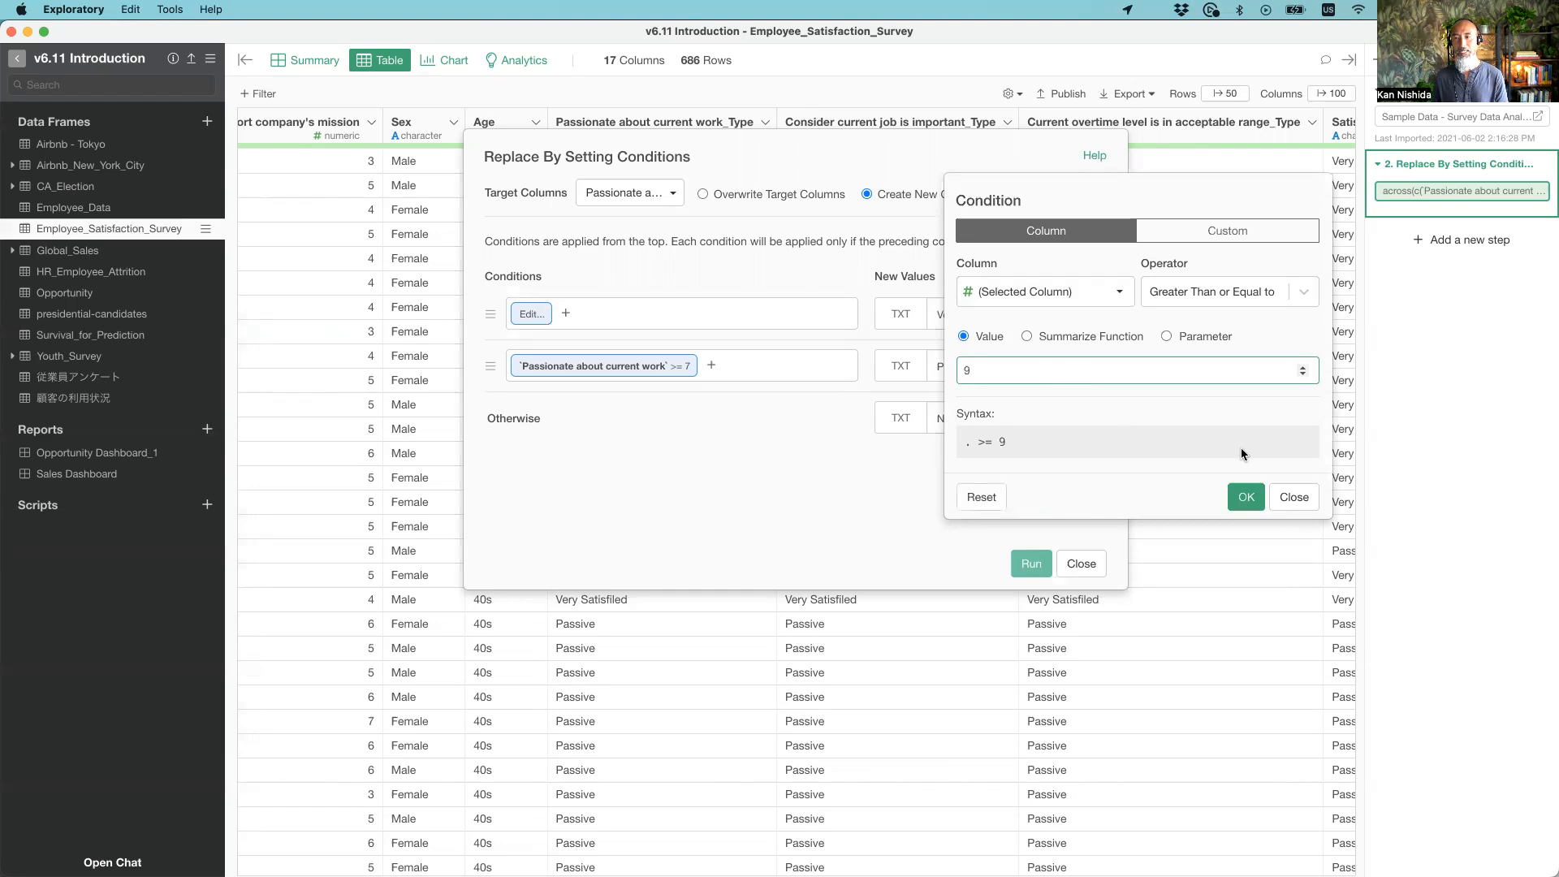
left_click(1246, 499)
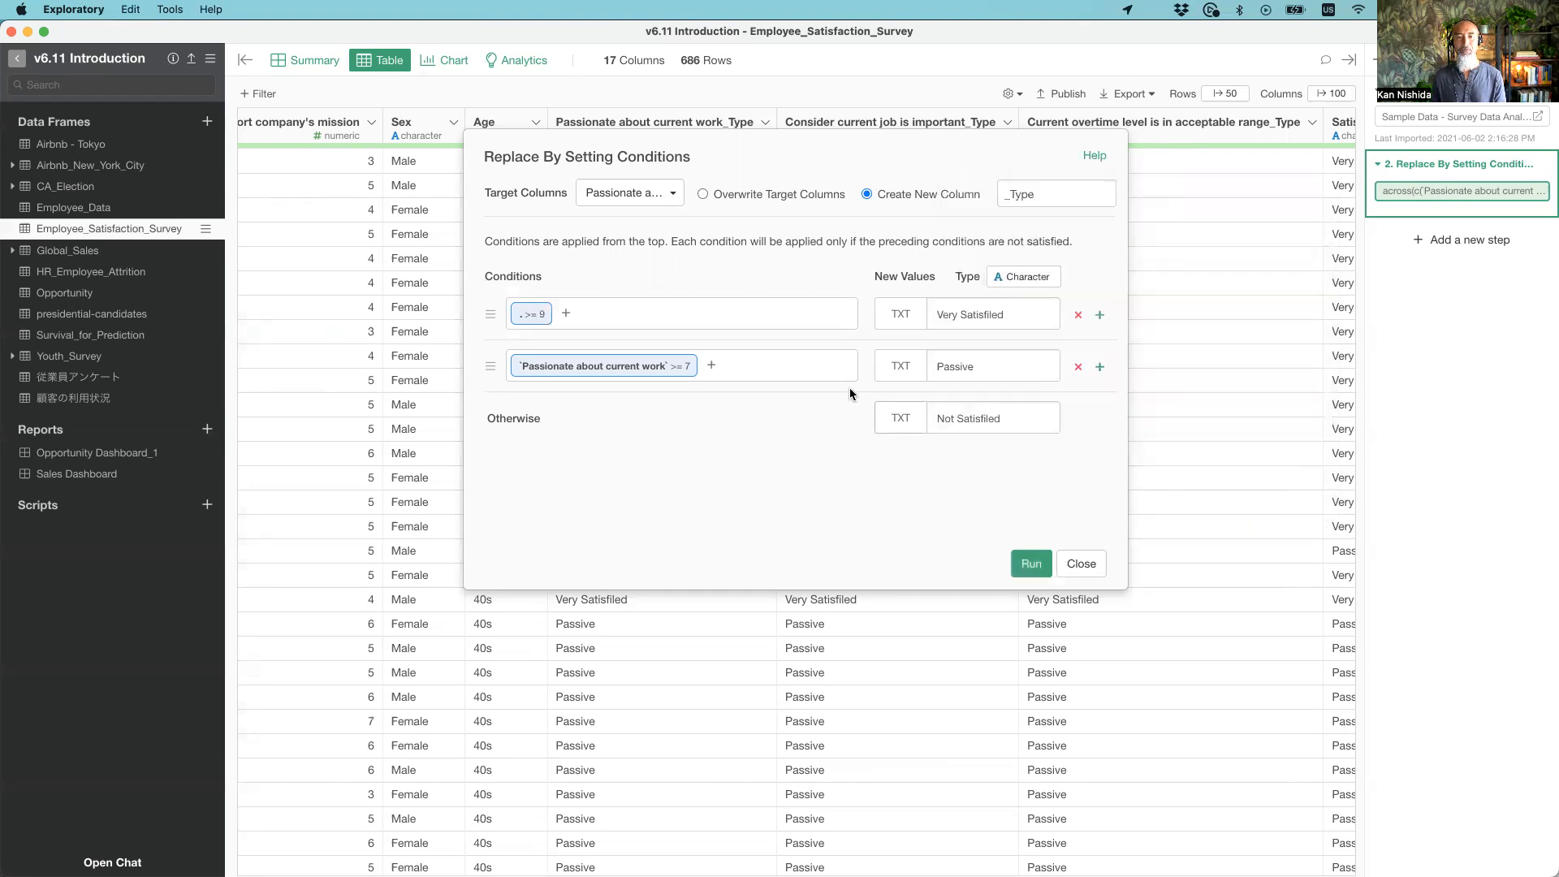
Change the "Passive" condition to (Selected Column) Greater Than or Equal to 7 and run the conditional replacement
left_click(578, 370)
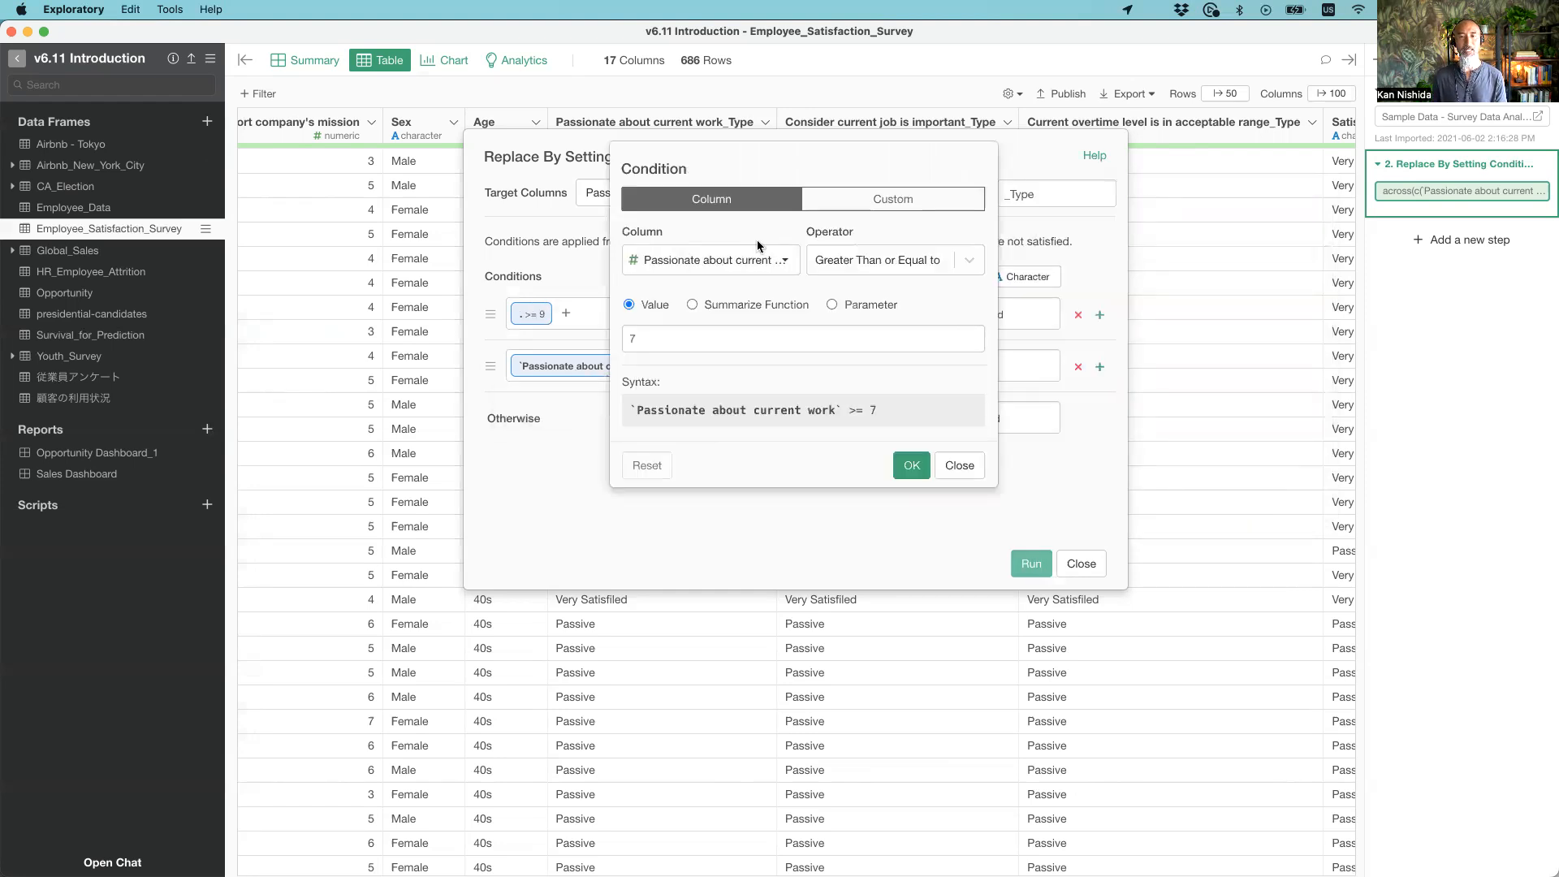
left_click(705, 260)
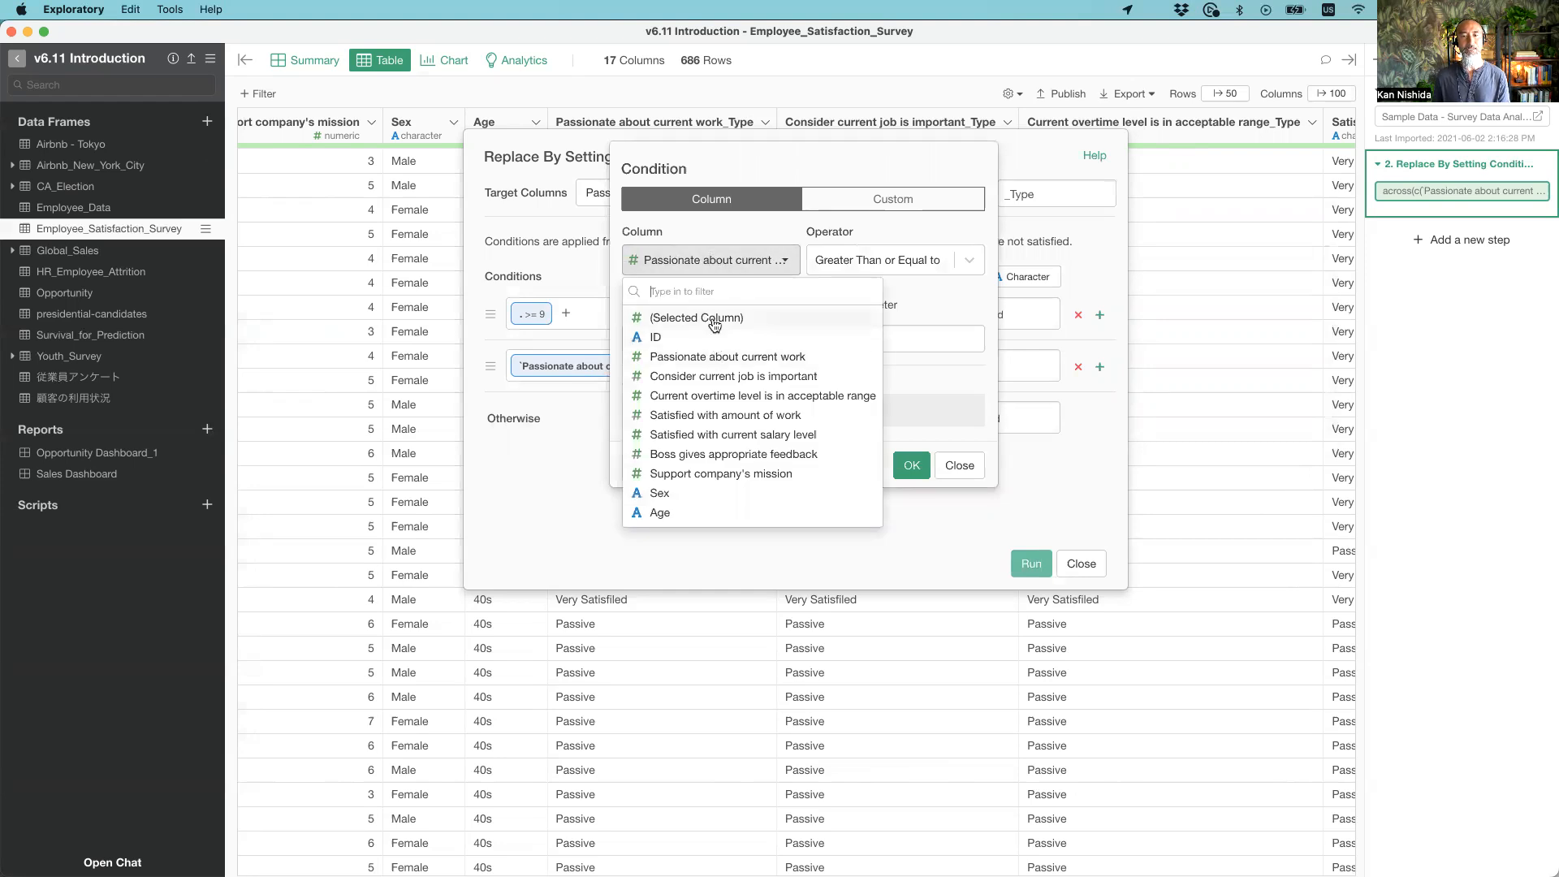
left_click(713, 319)
left_click(703, 338)
type("7")
left_click(911, 465)
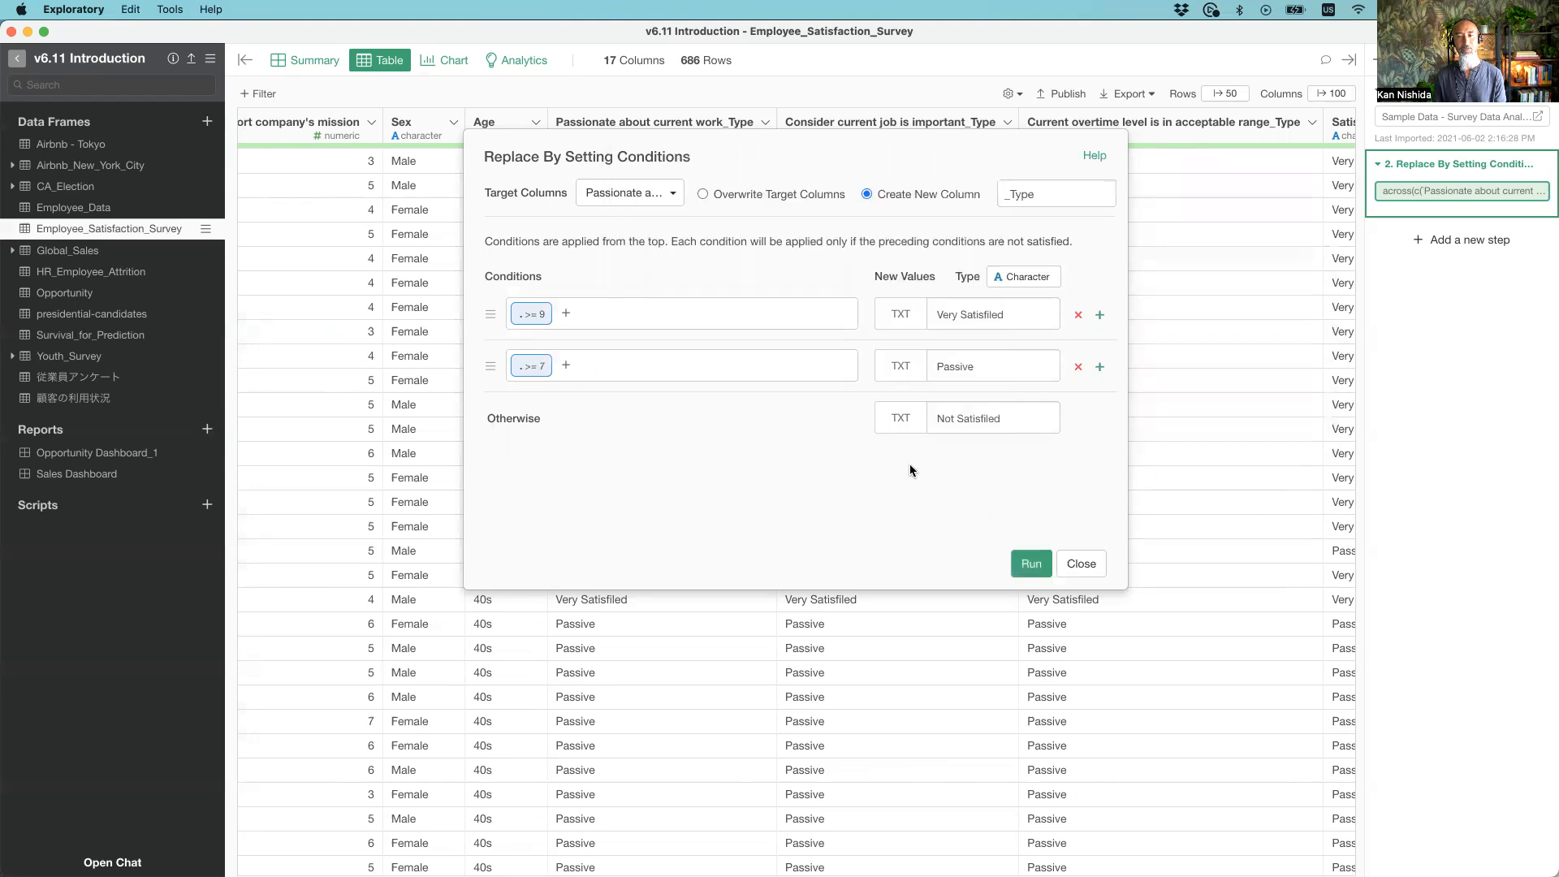
left_click(1029, 563)
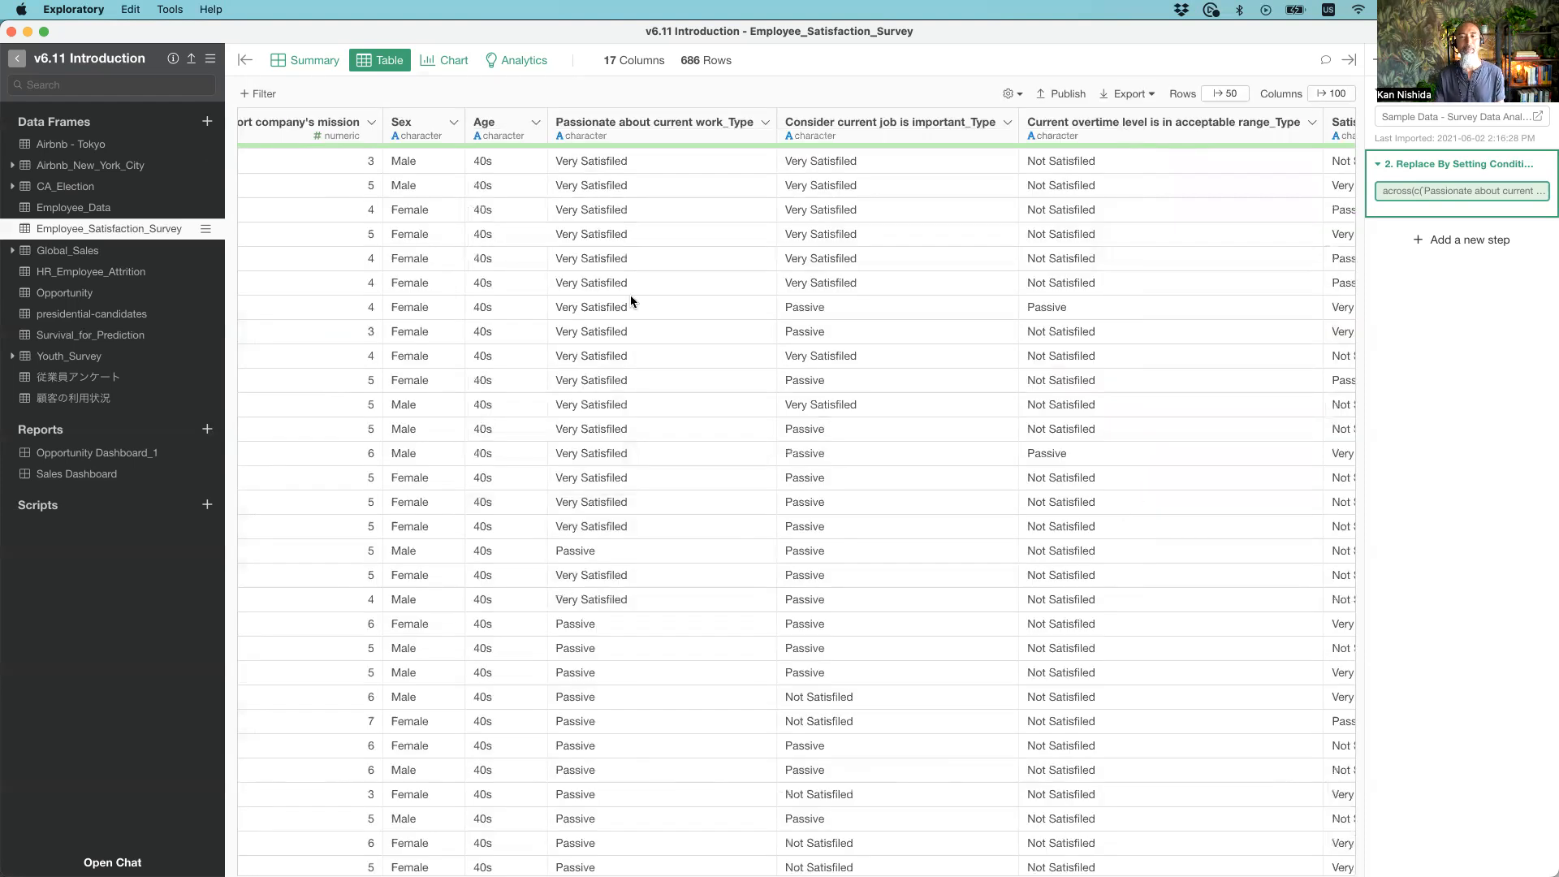
Check the recalculated _Type columns and open Replace Values With New Values for "Passionate about current work_Type" through "Current overtime level is in acceptable range_Type"
scroll(1156, 265, "right", 10)
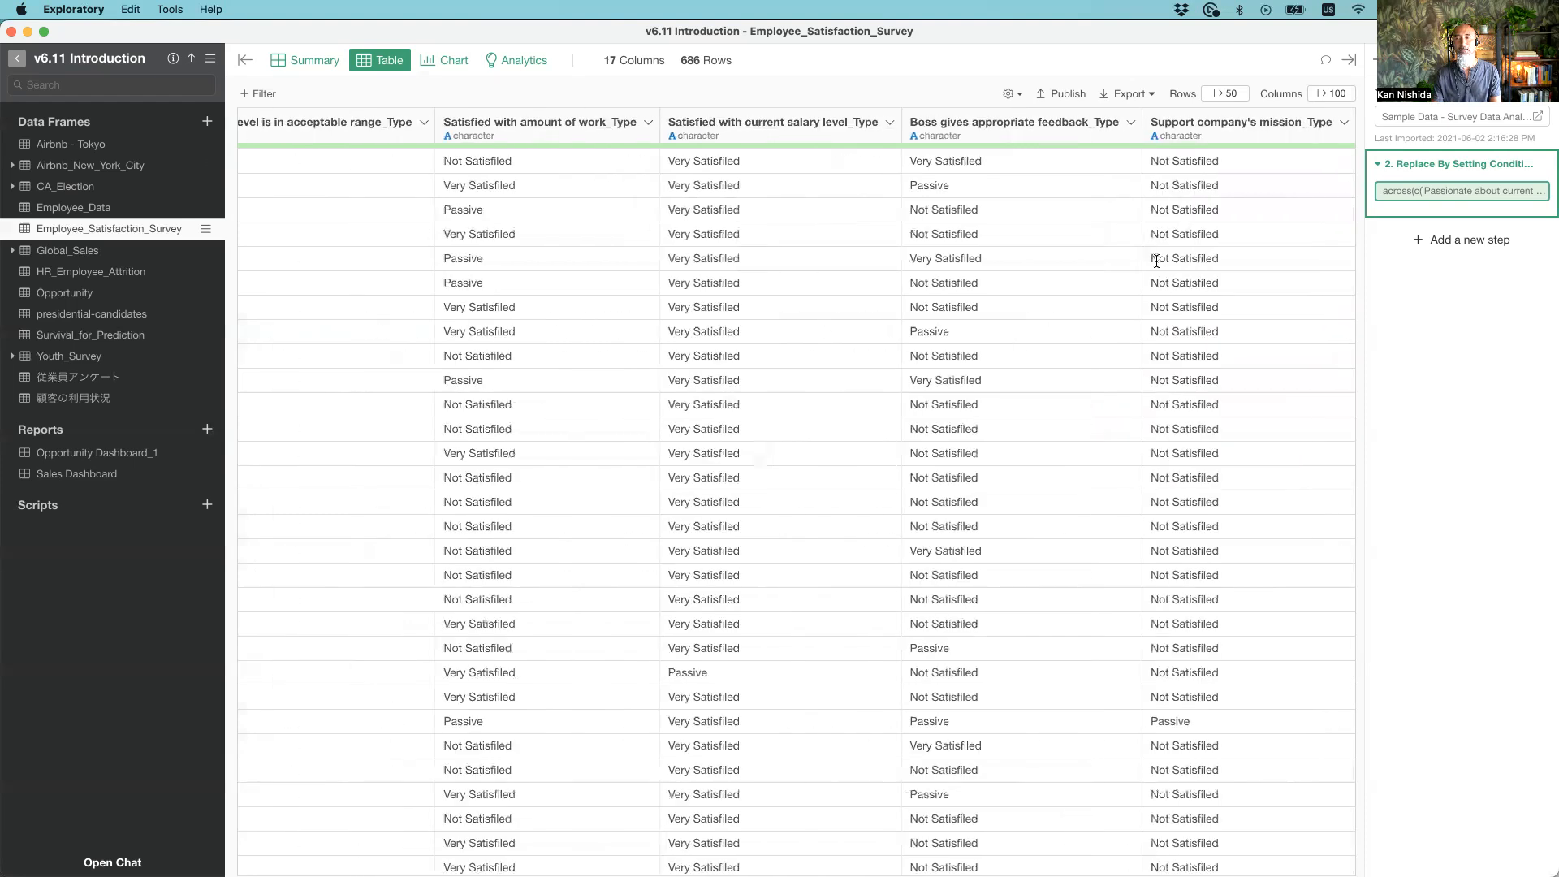
scroll(1156, 266, "left", 15)
scroll(1156, 265, "right", 5)
scroll(1157, 265, "right", 8)
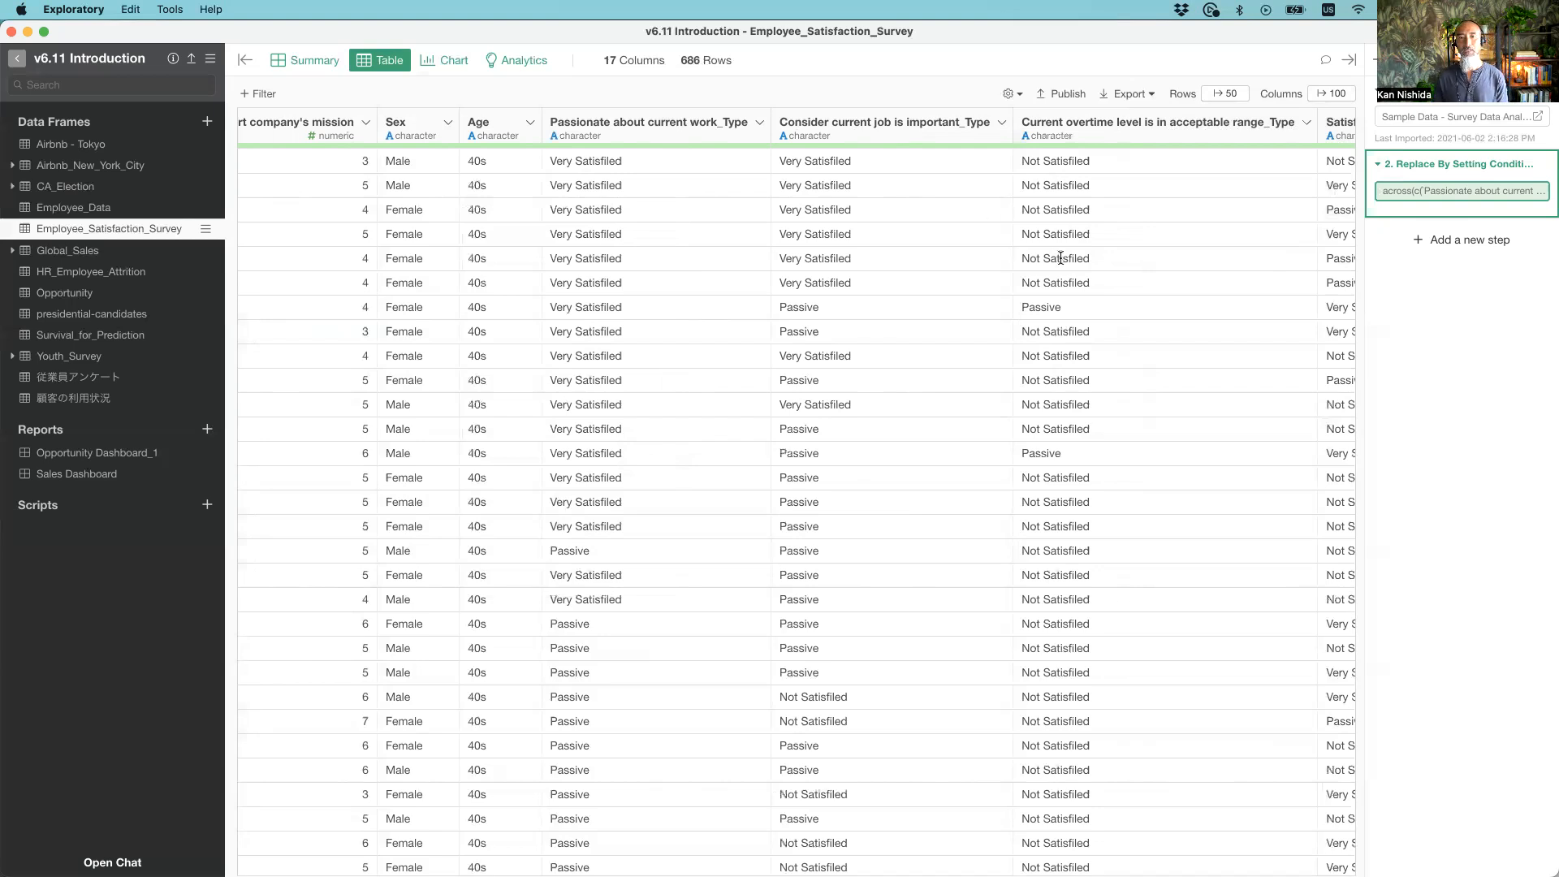
key("super+Tab")
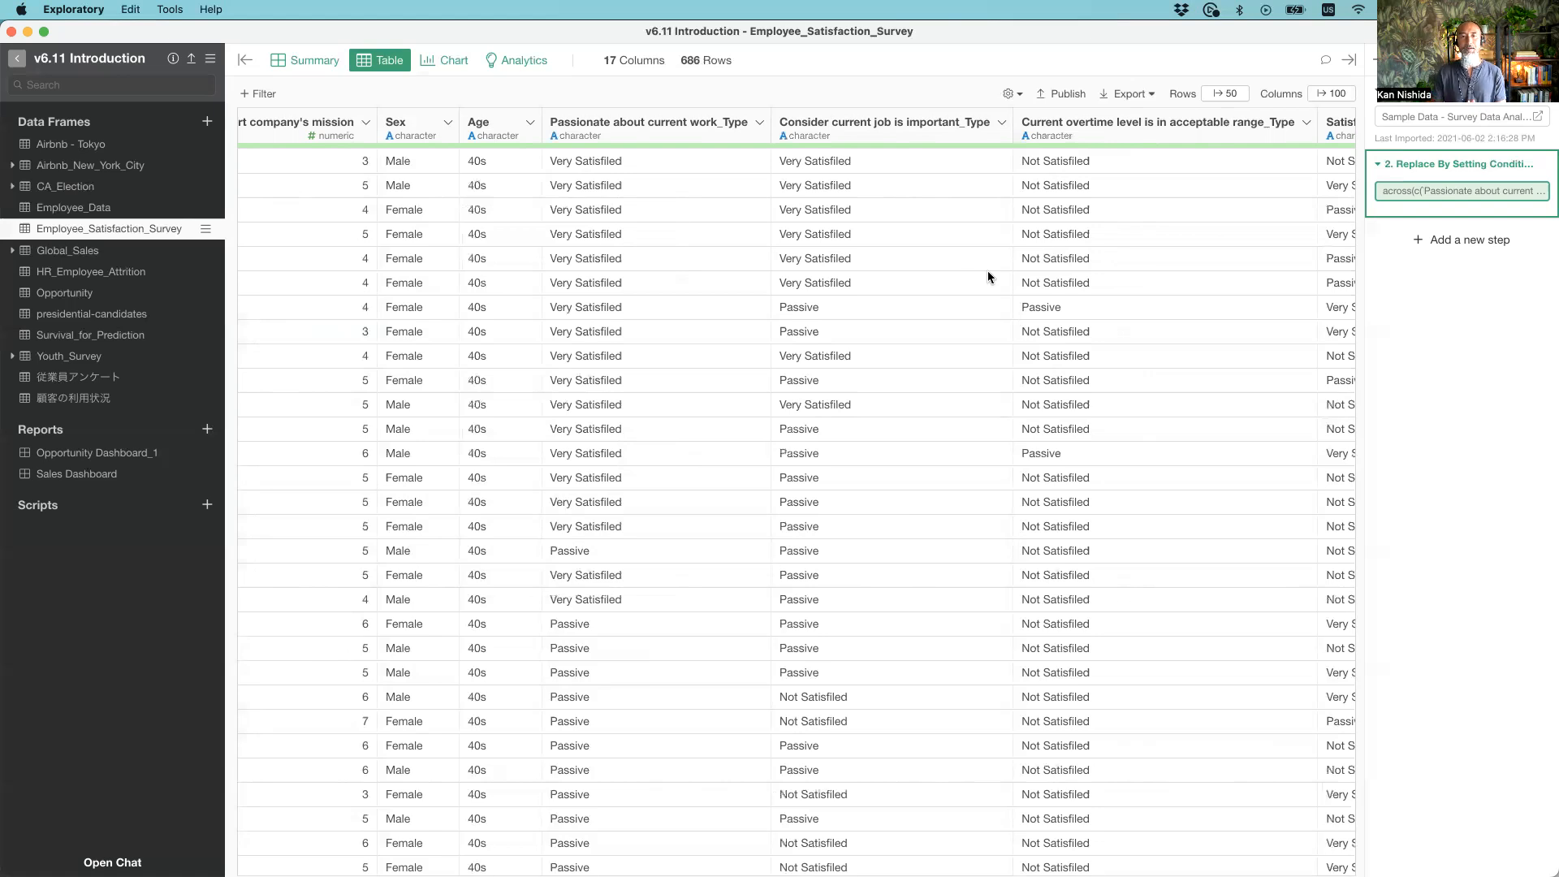
left_click(693, 128)
left_click(1088, 140, "shift")
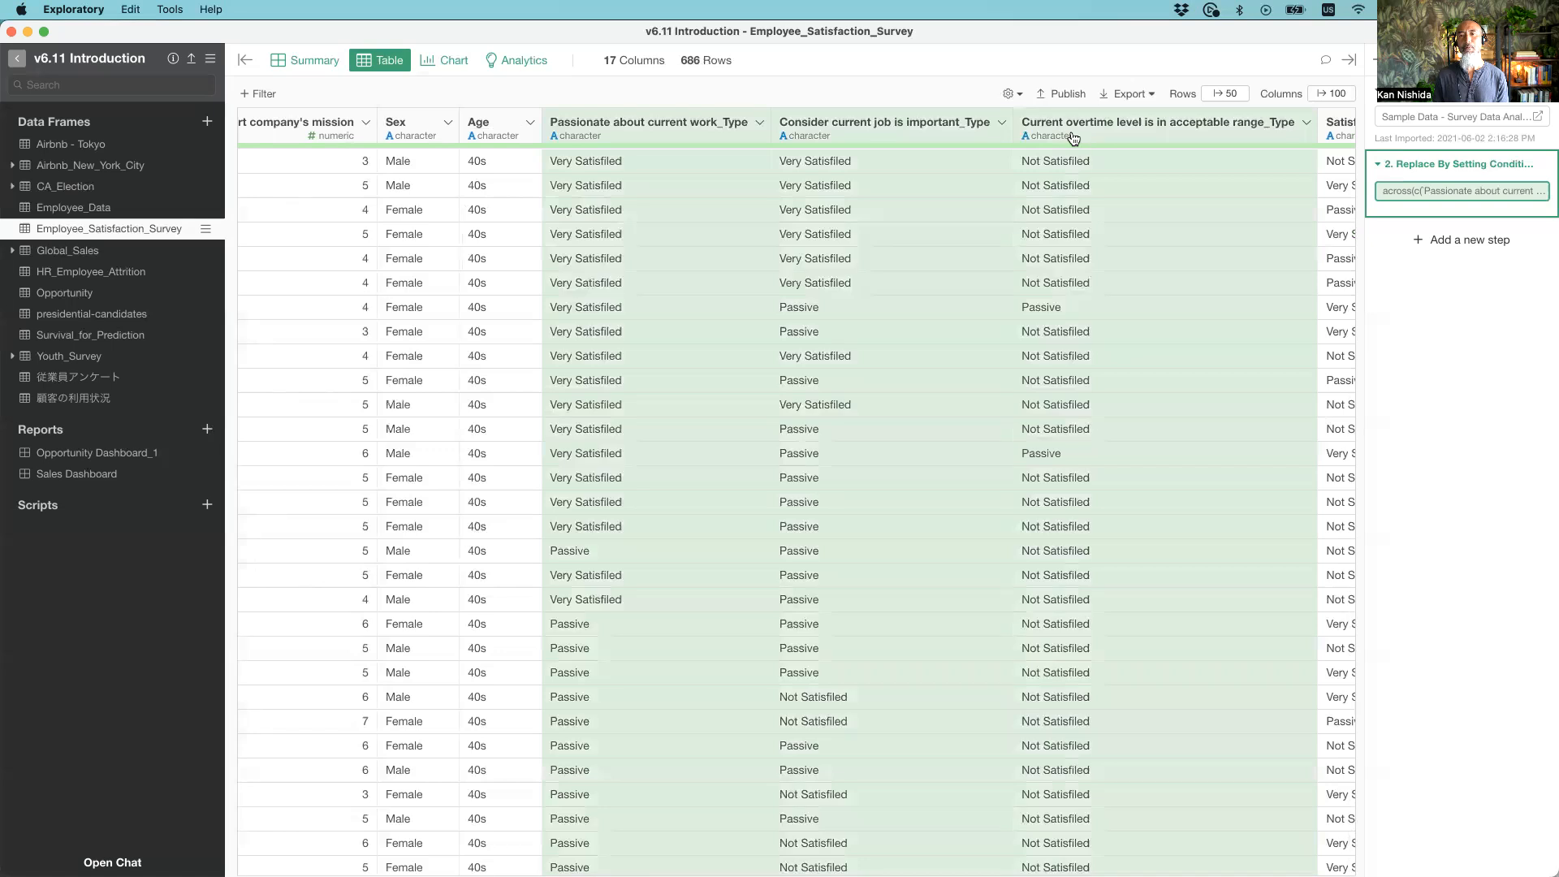
left_click(1003, 128)
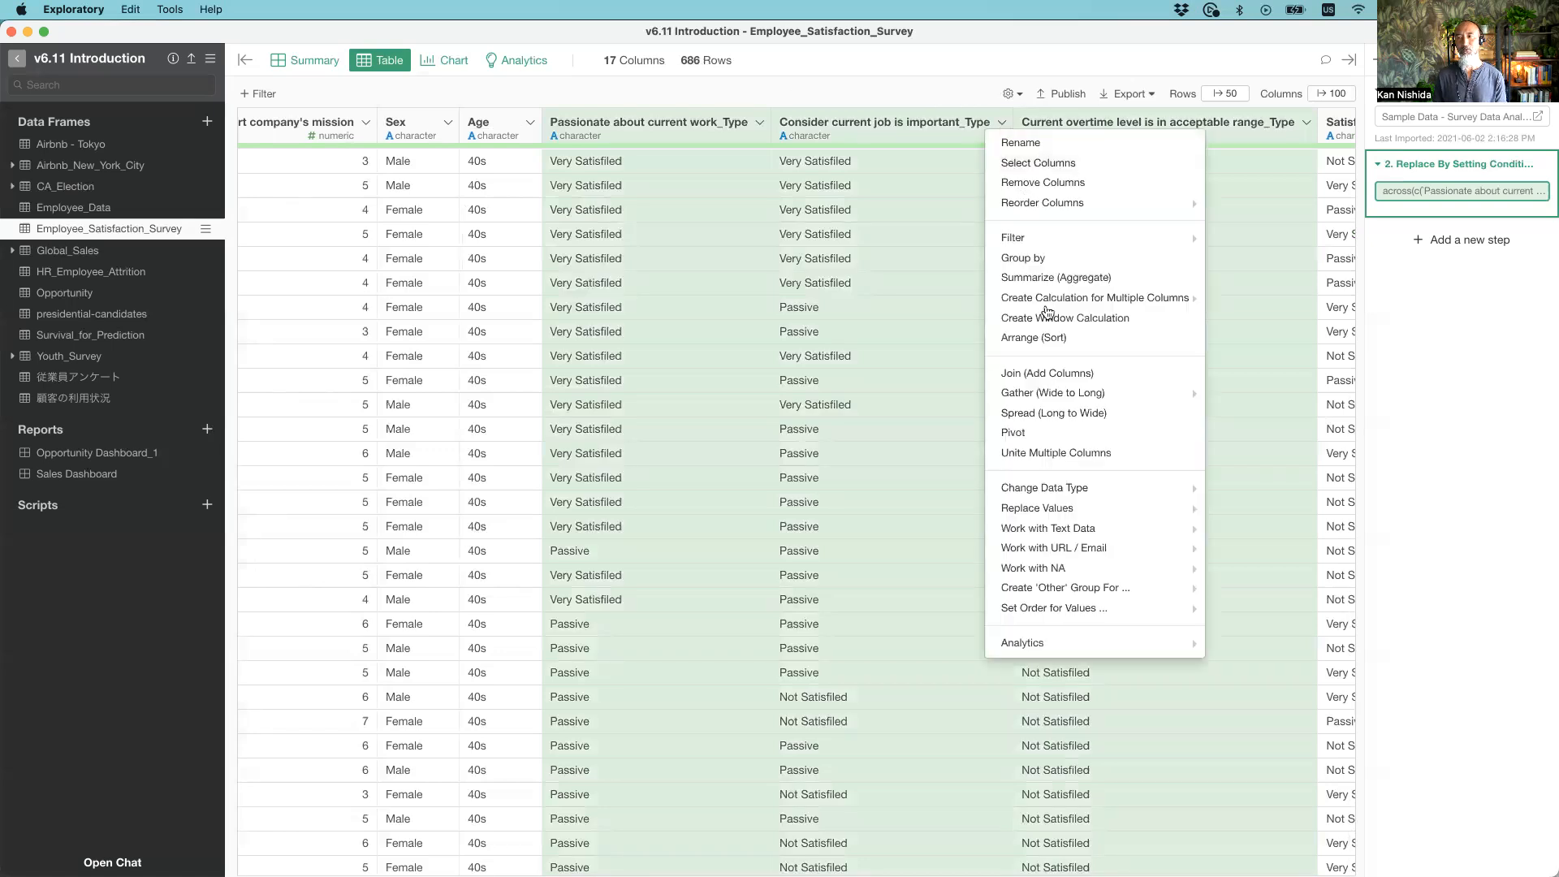
mouse_move(1052, 516)
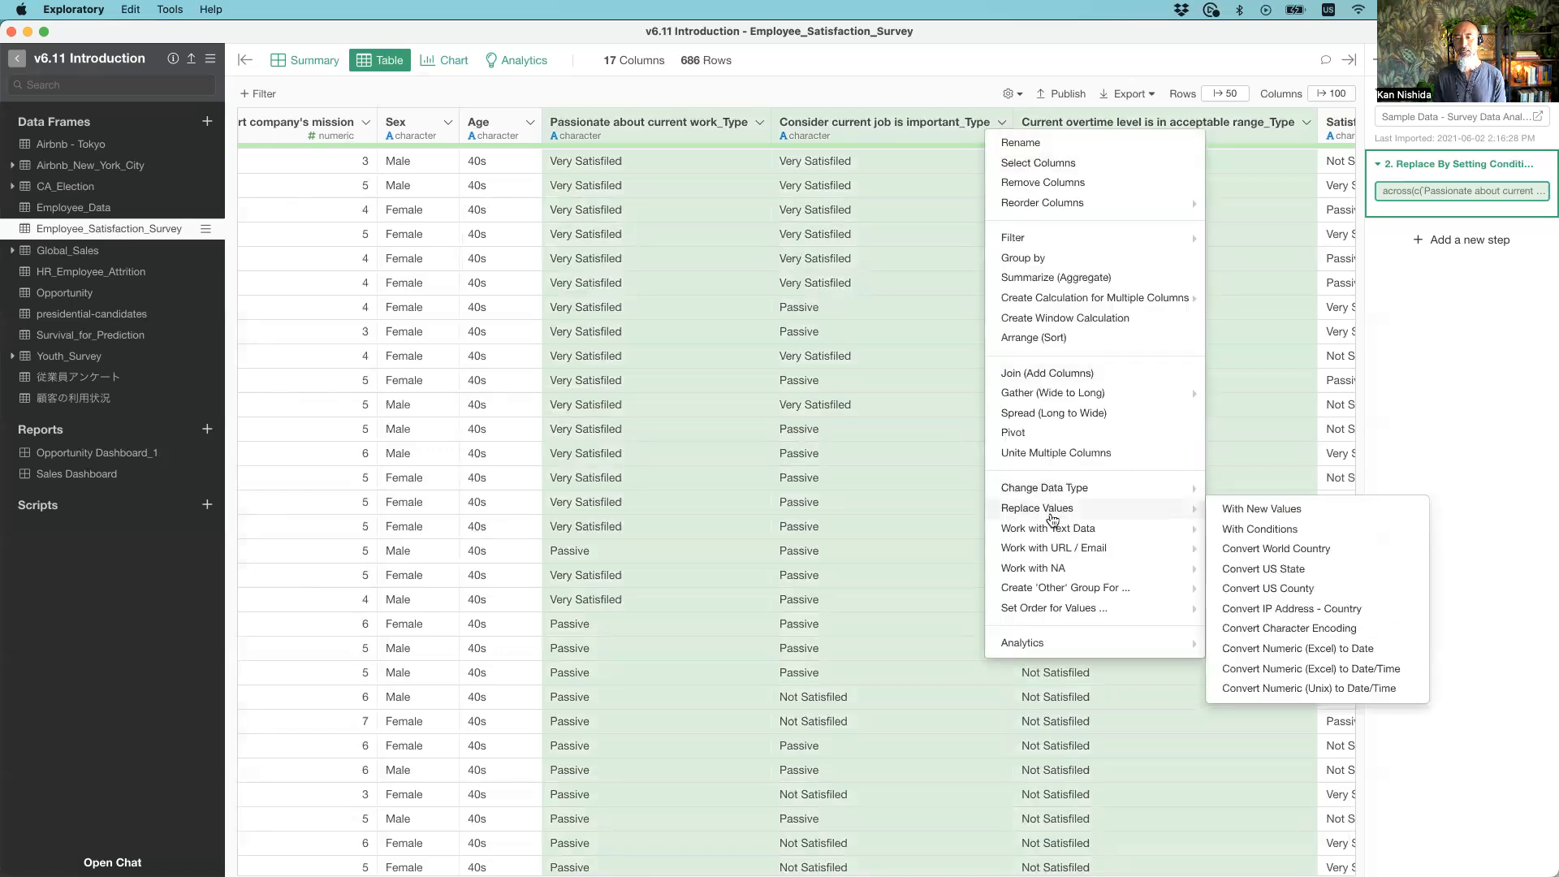
left_click(1253, 512)
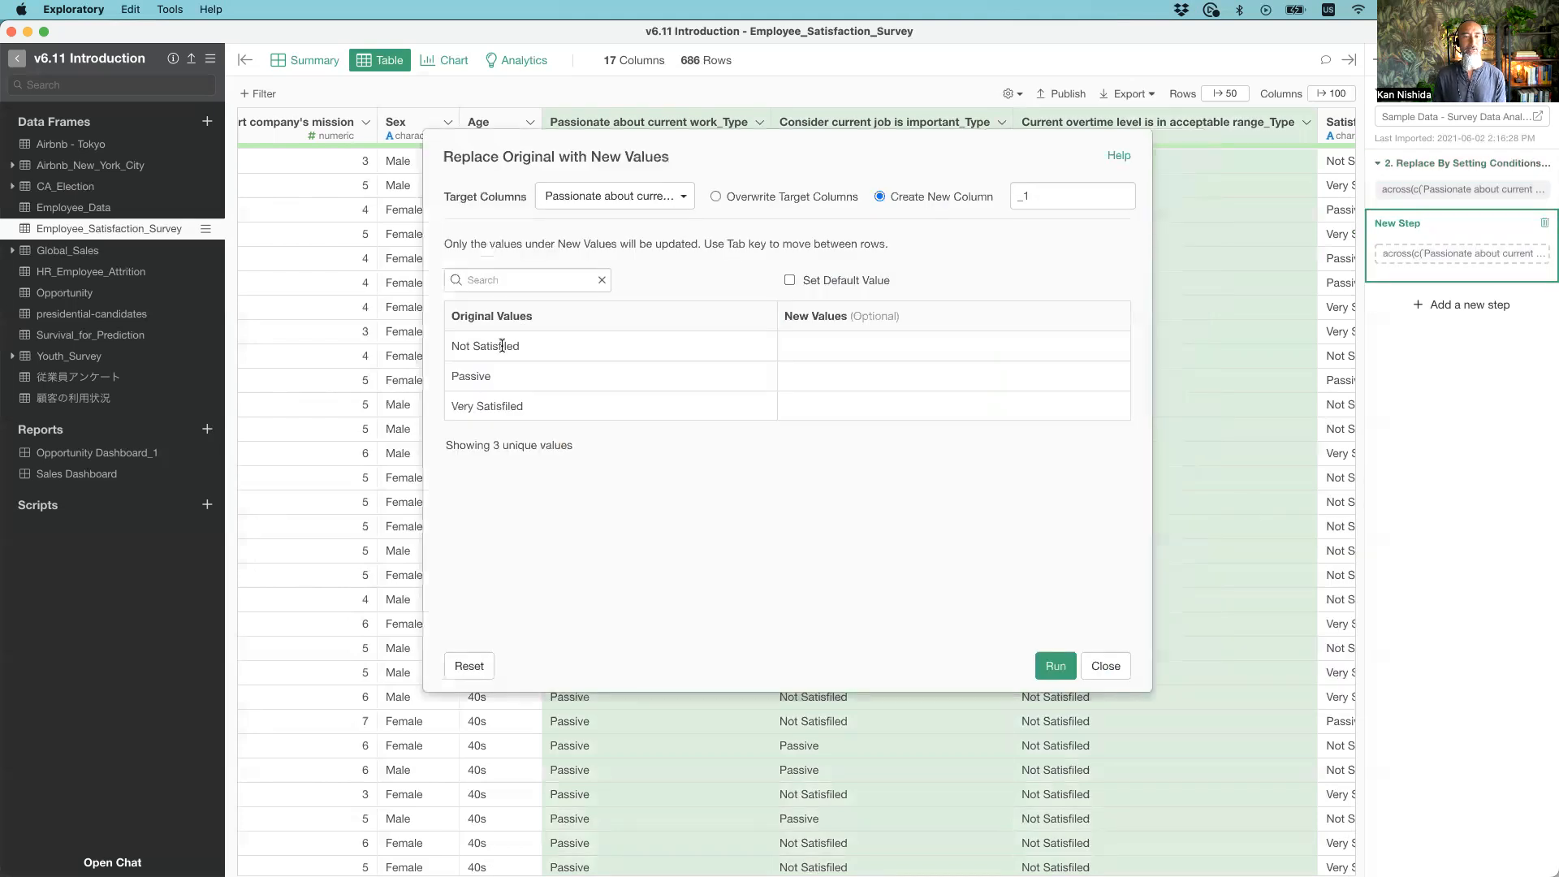
Set the new values to 1 for "Not Satisfiled", 2 for "Passive" and 3 for "Very Satisfiled"
left_click(818, 349)
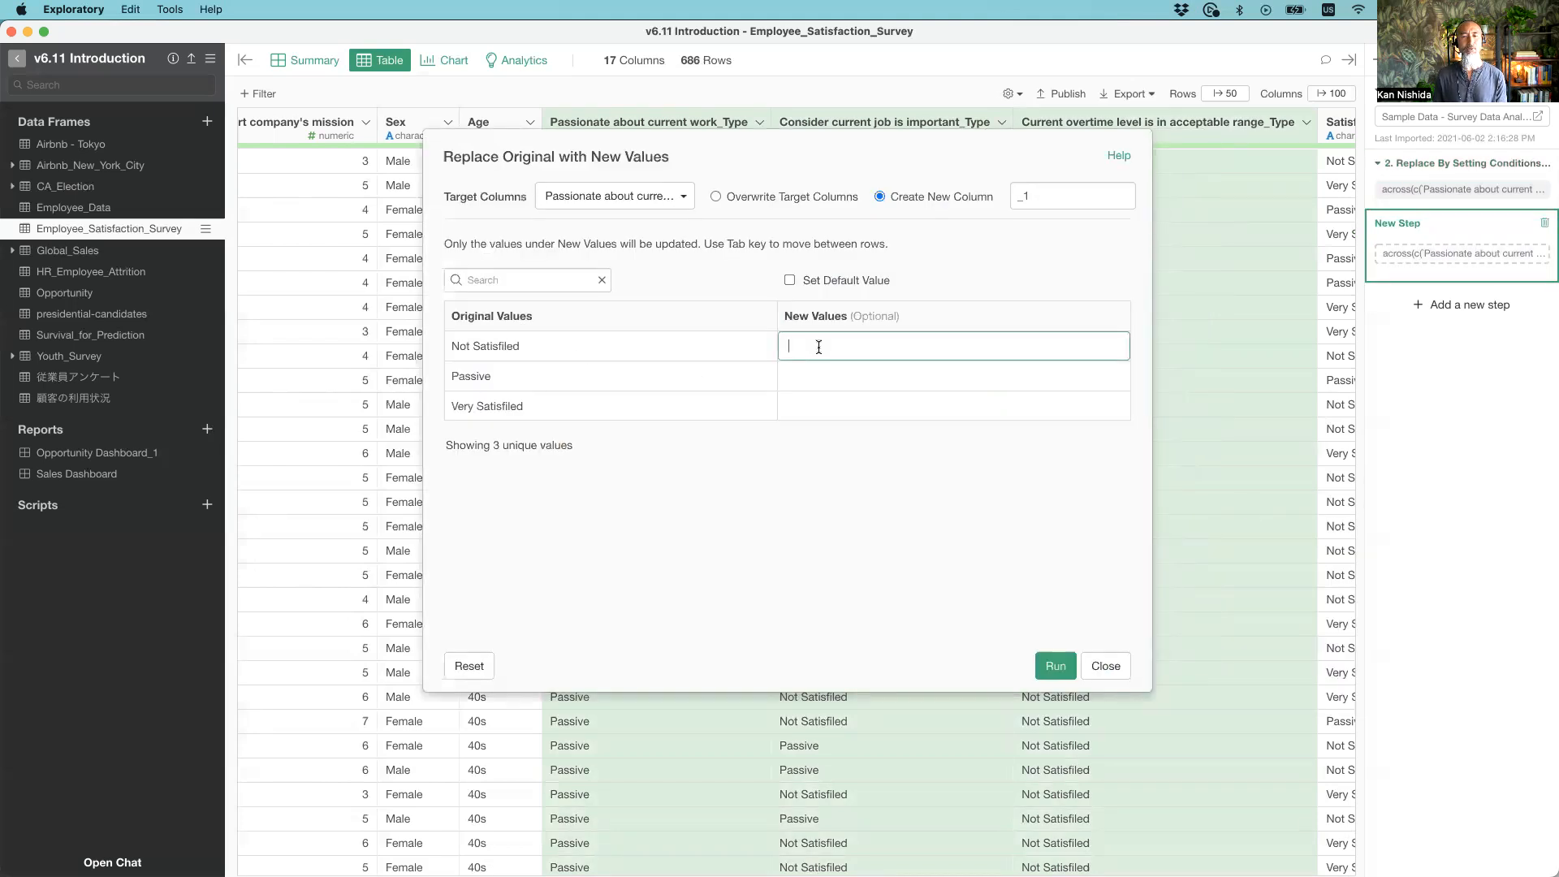
type("1")
left_click(820, 376)
type("2")
left_click(819, 404)
type("3")
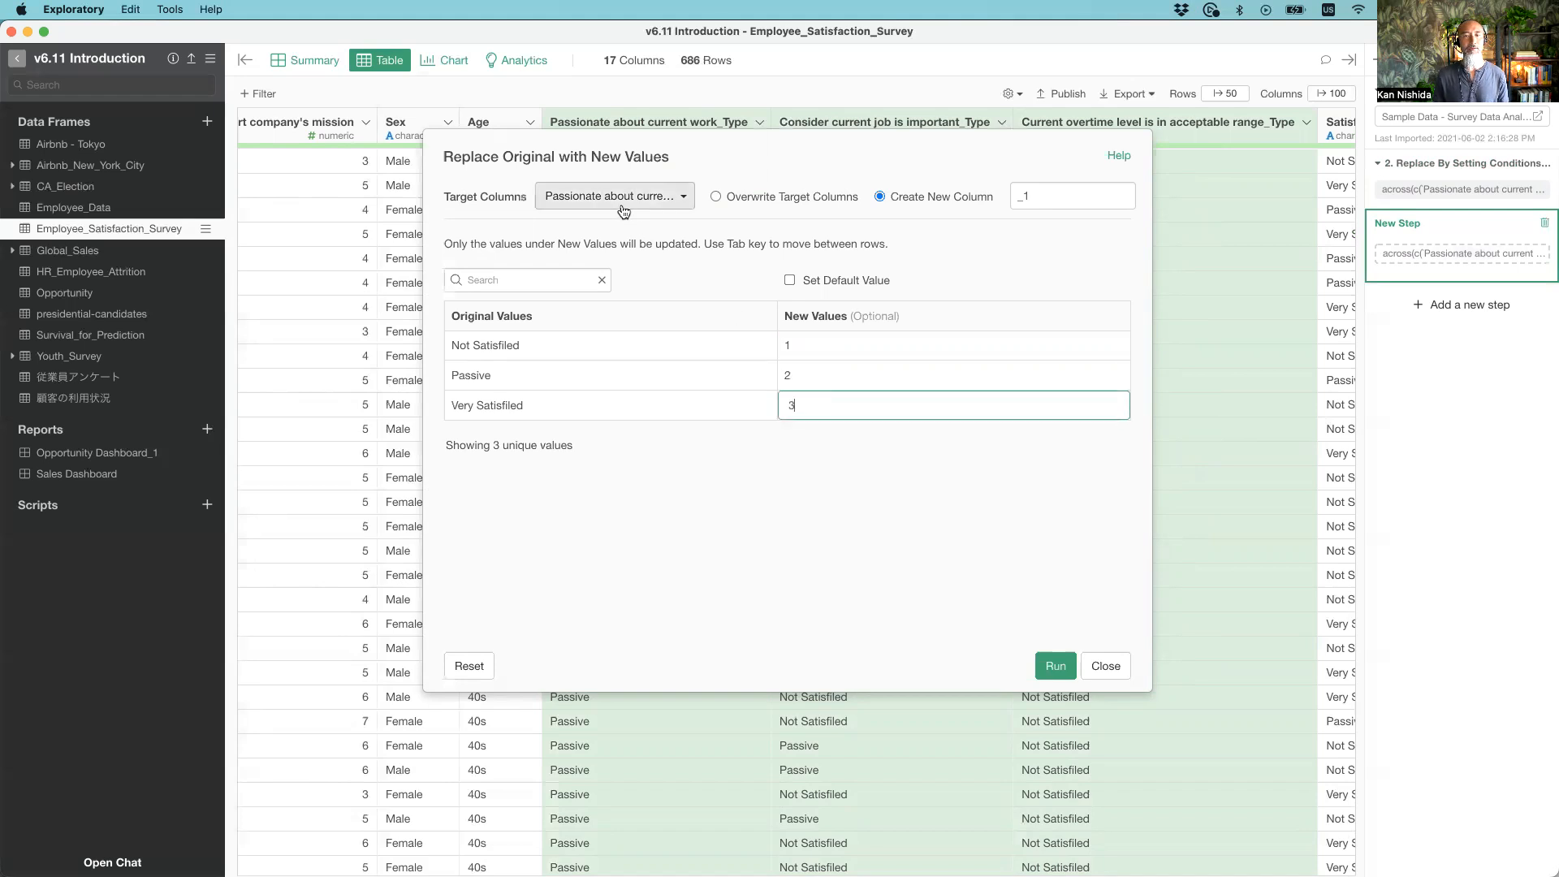
Review the selected target columns and run the value replacement, creating new columns with the suffix "_1"
left_click(596, 202)
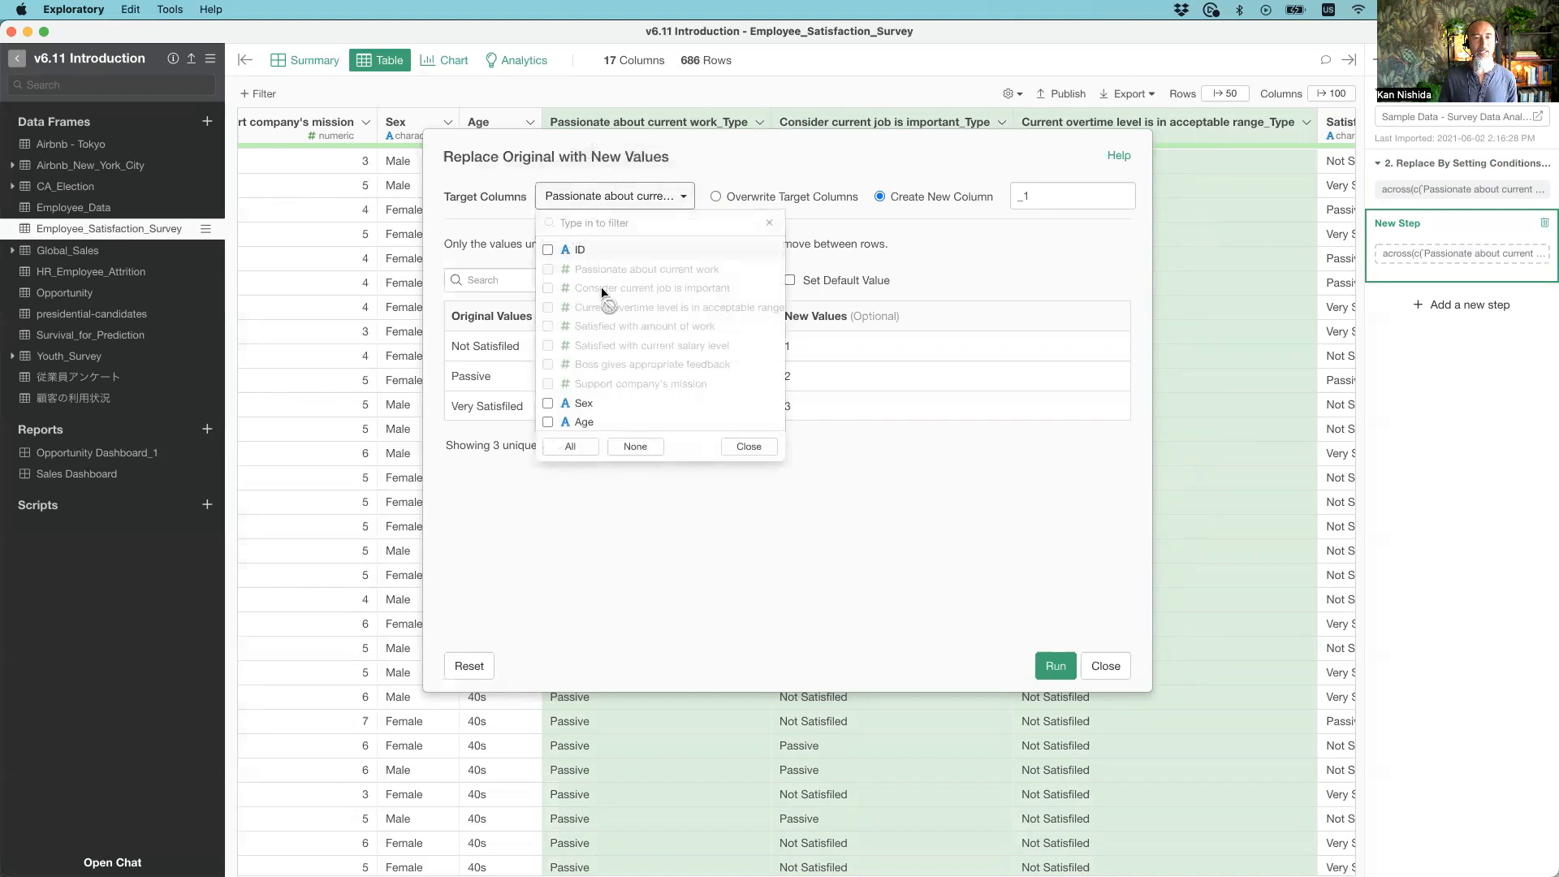
scroll(605, 300, "down", 3)
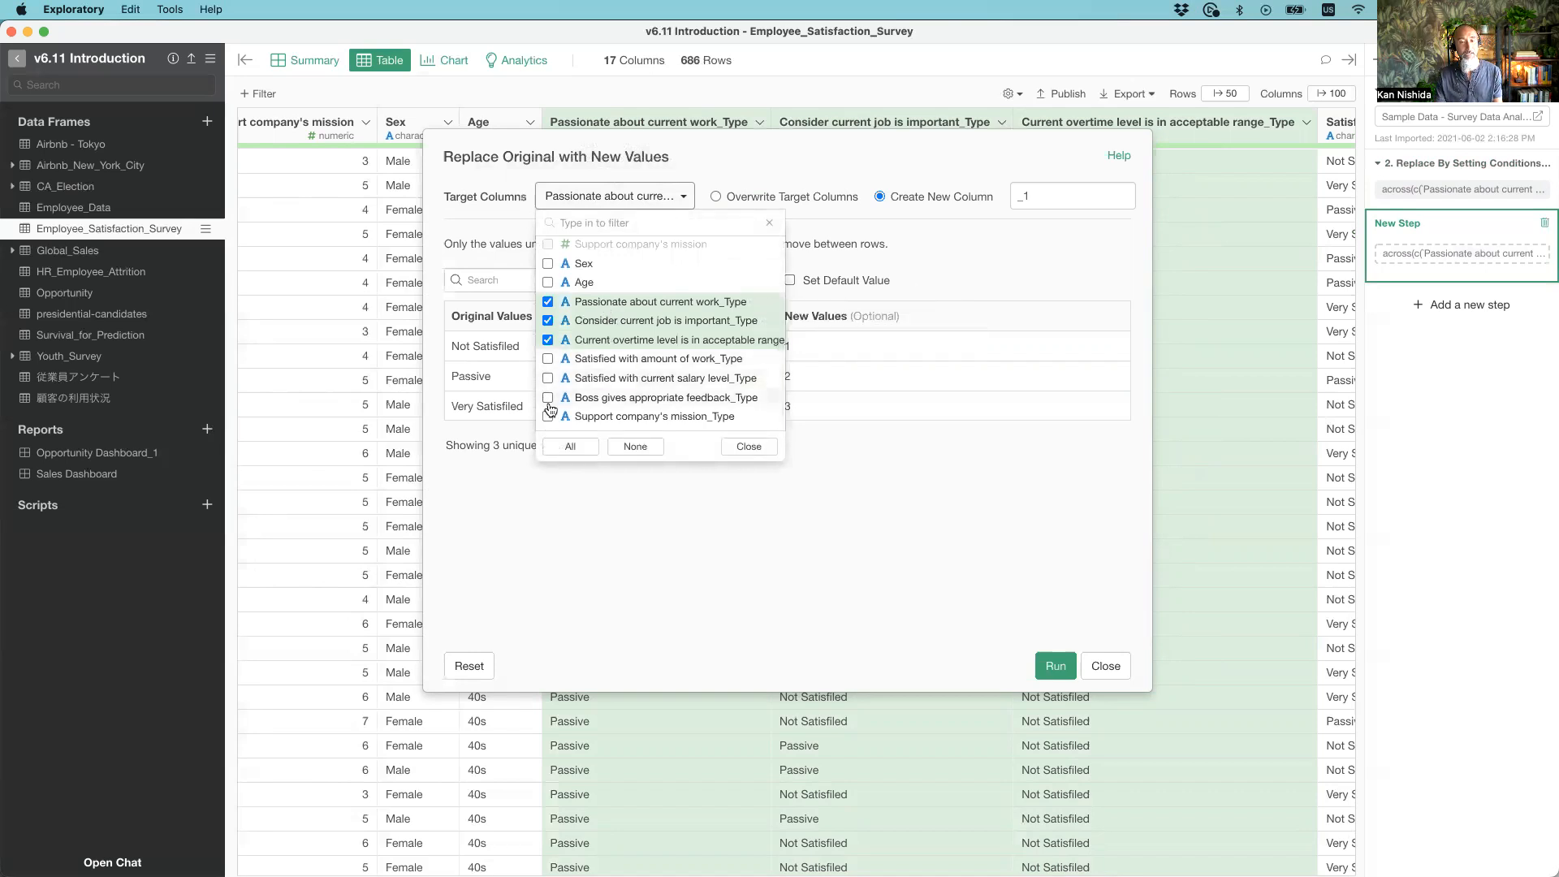
left_click(722, 163)
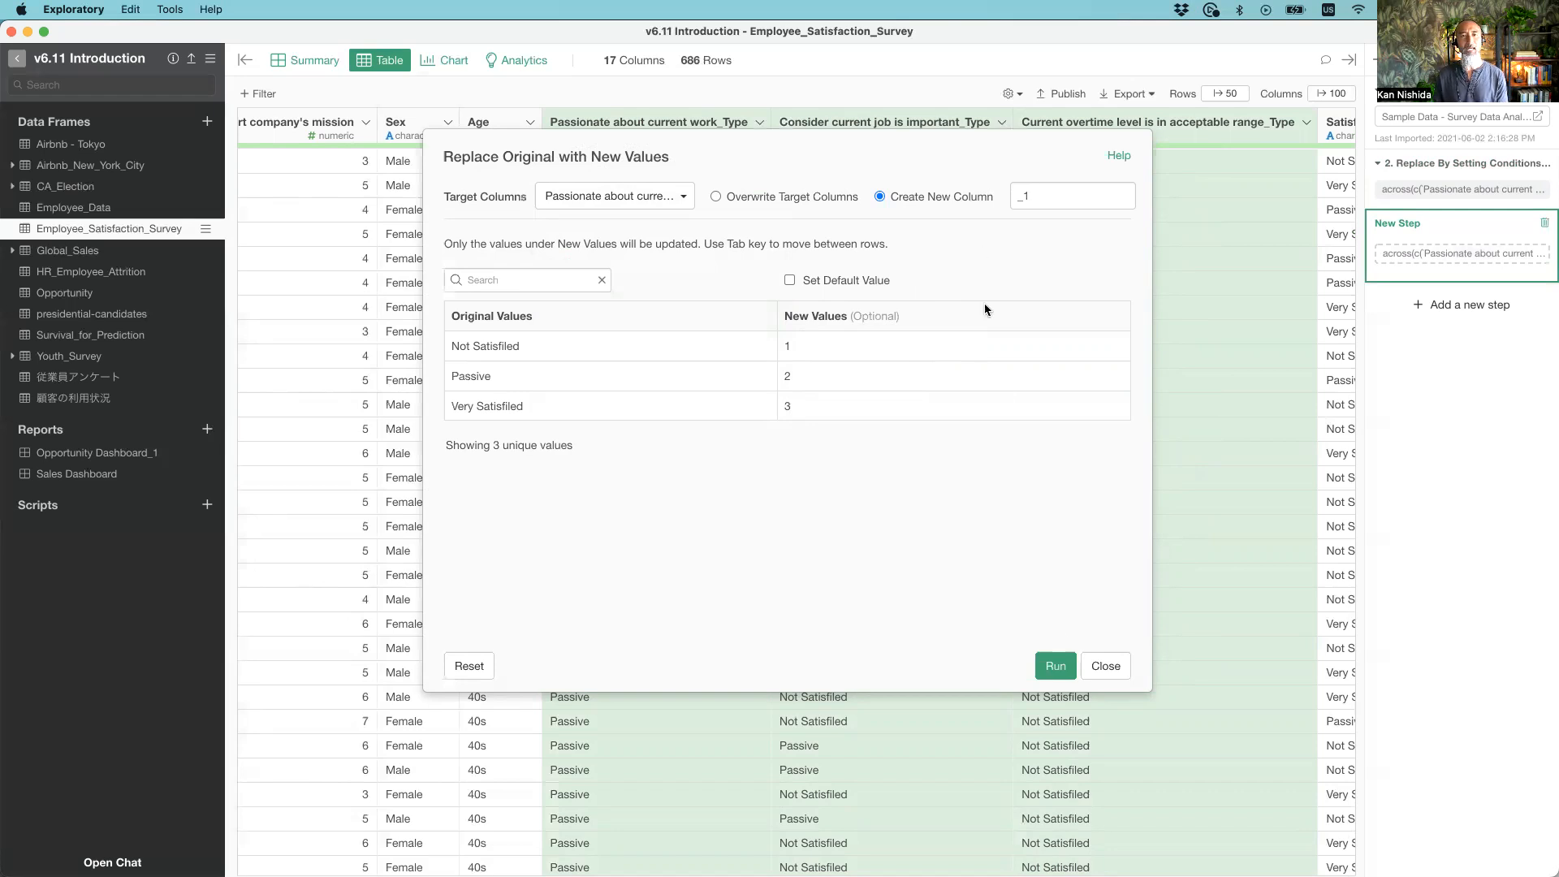
left_click(1055, 666)
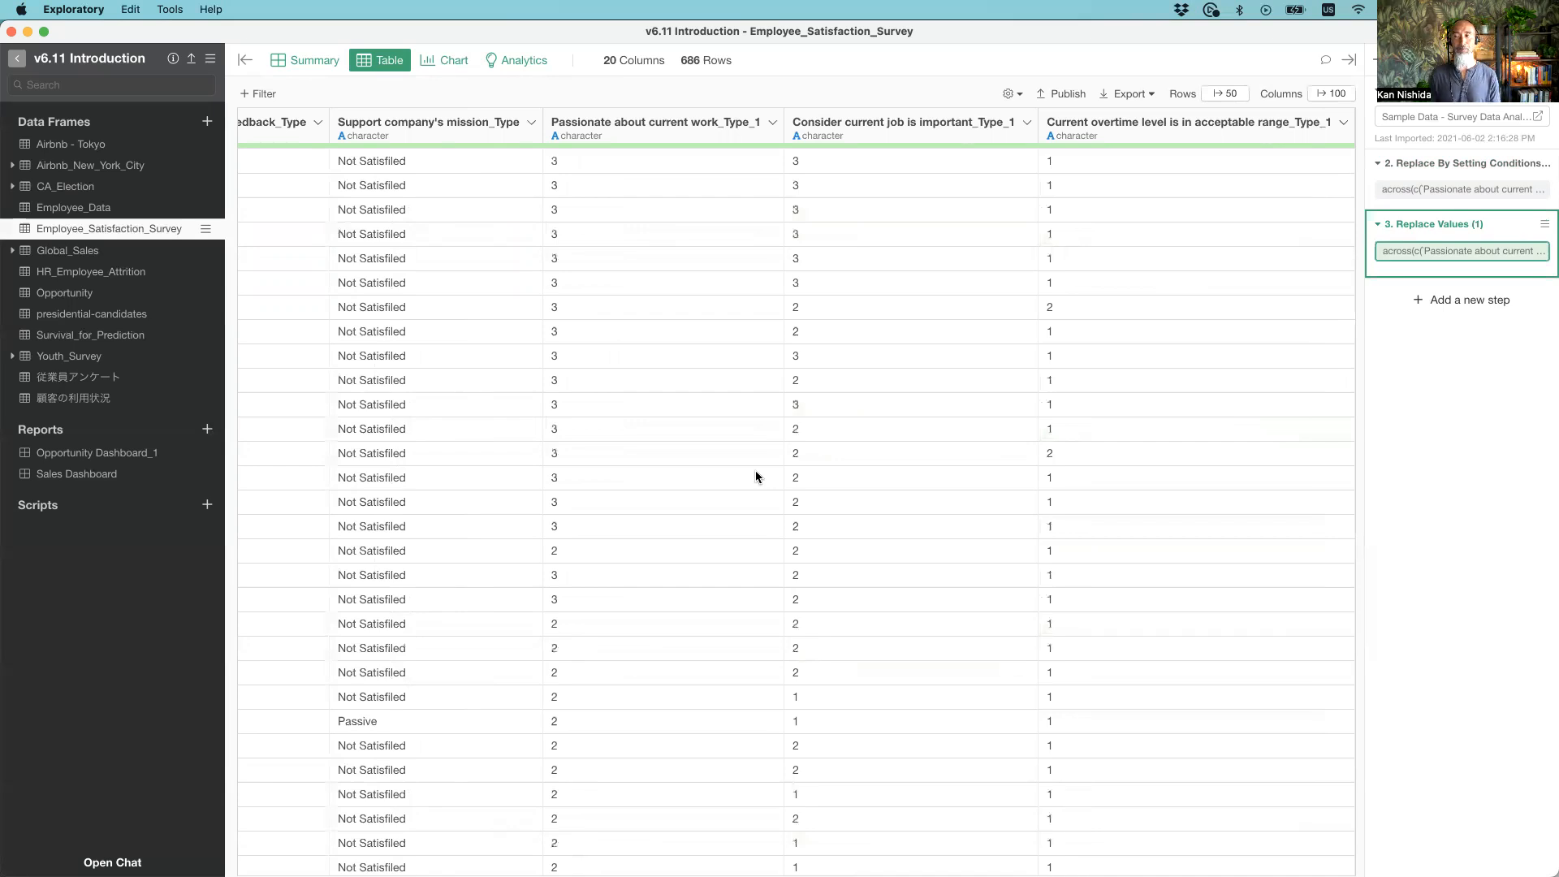
Switch to the Keynote presentation and play it from slide 47, which shows the Replace By Setting Conditions dialog
key("super+Tab")
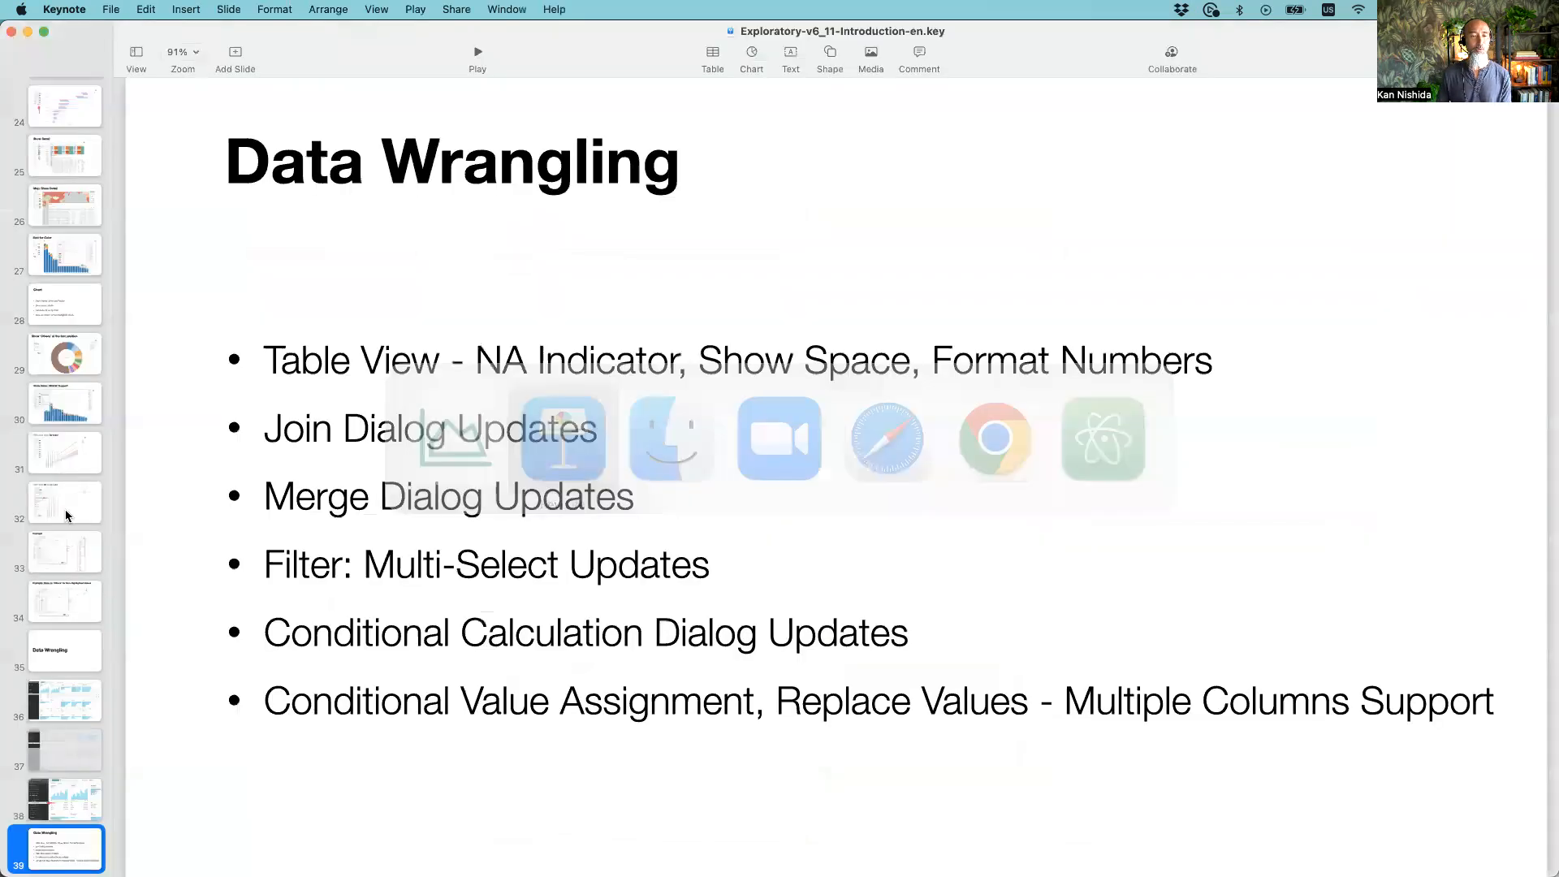
scroll(68, 515, "down", 10)
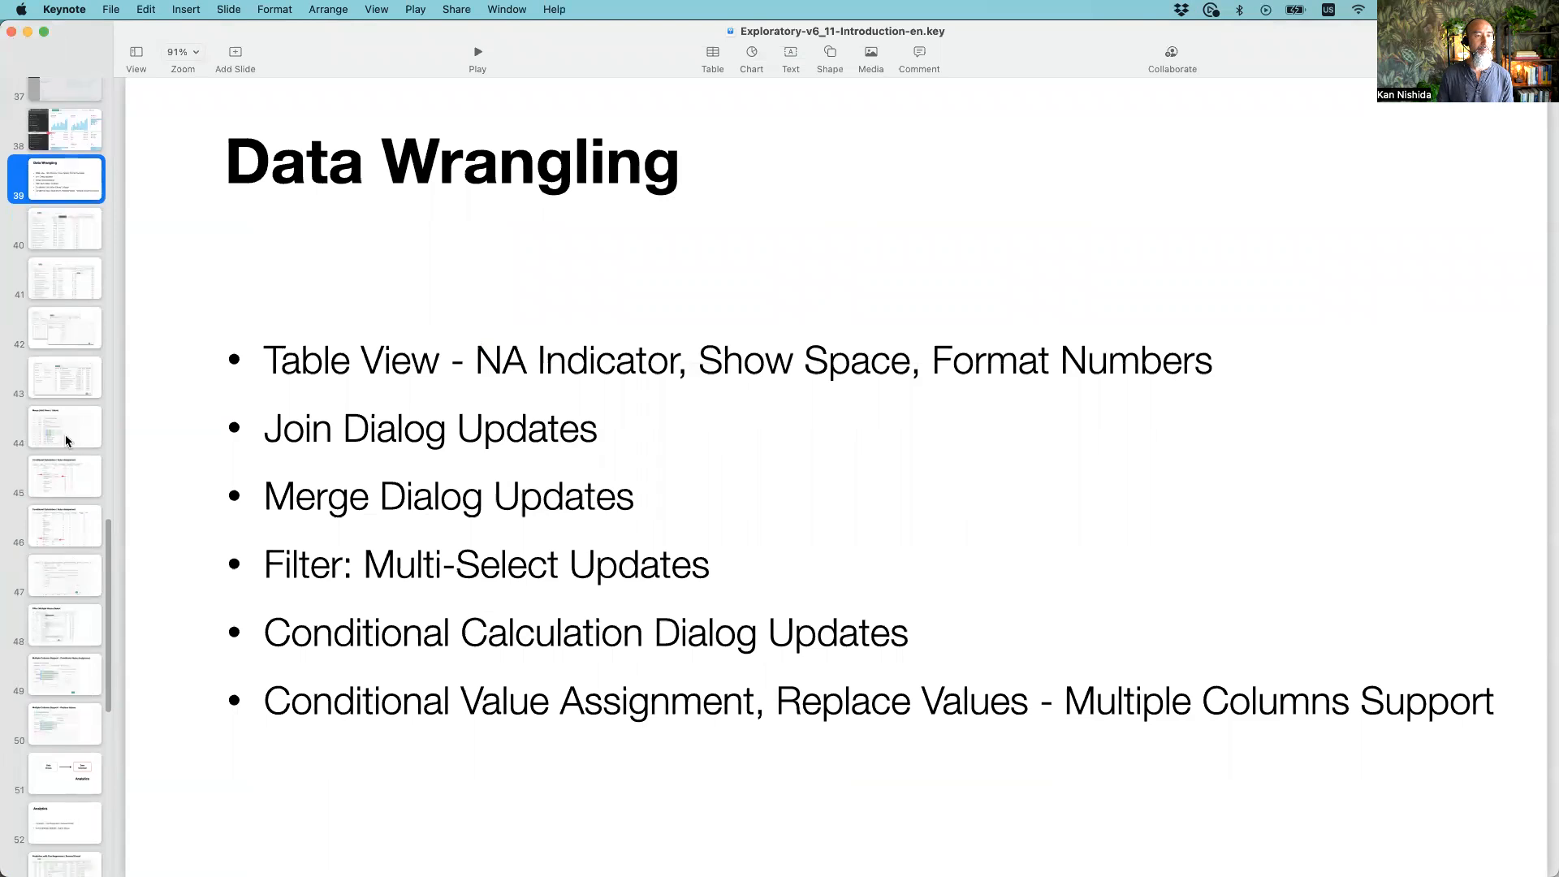
left_click(59, 646)
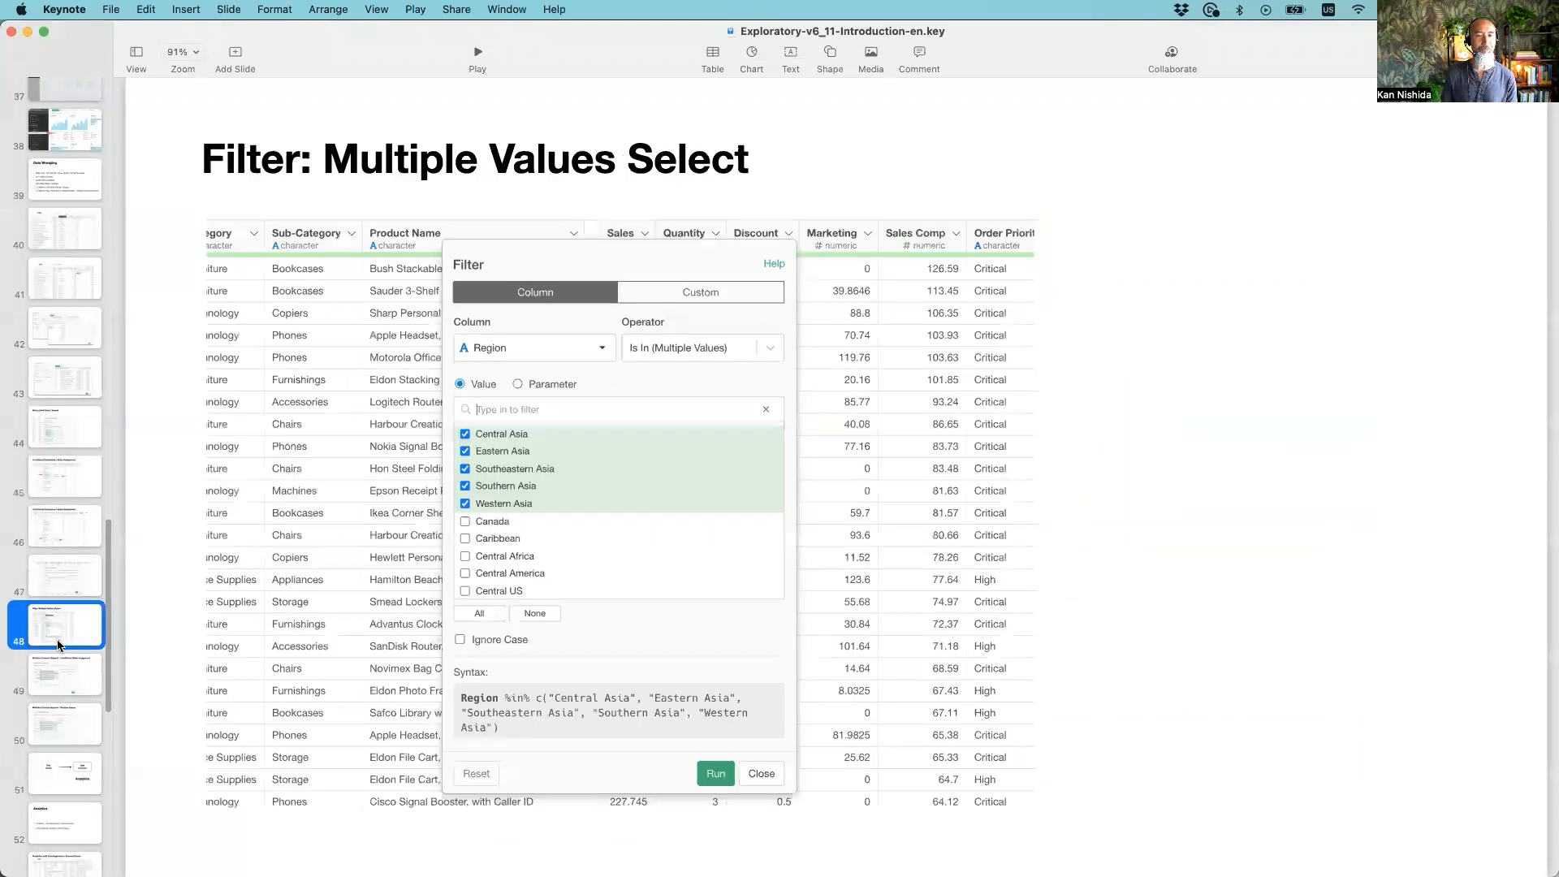
left_click(60, 575)
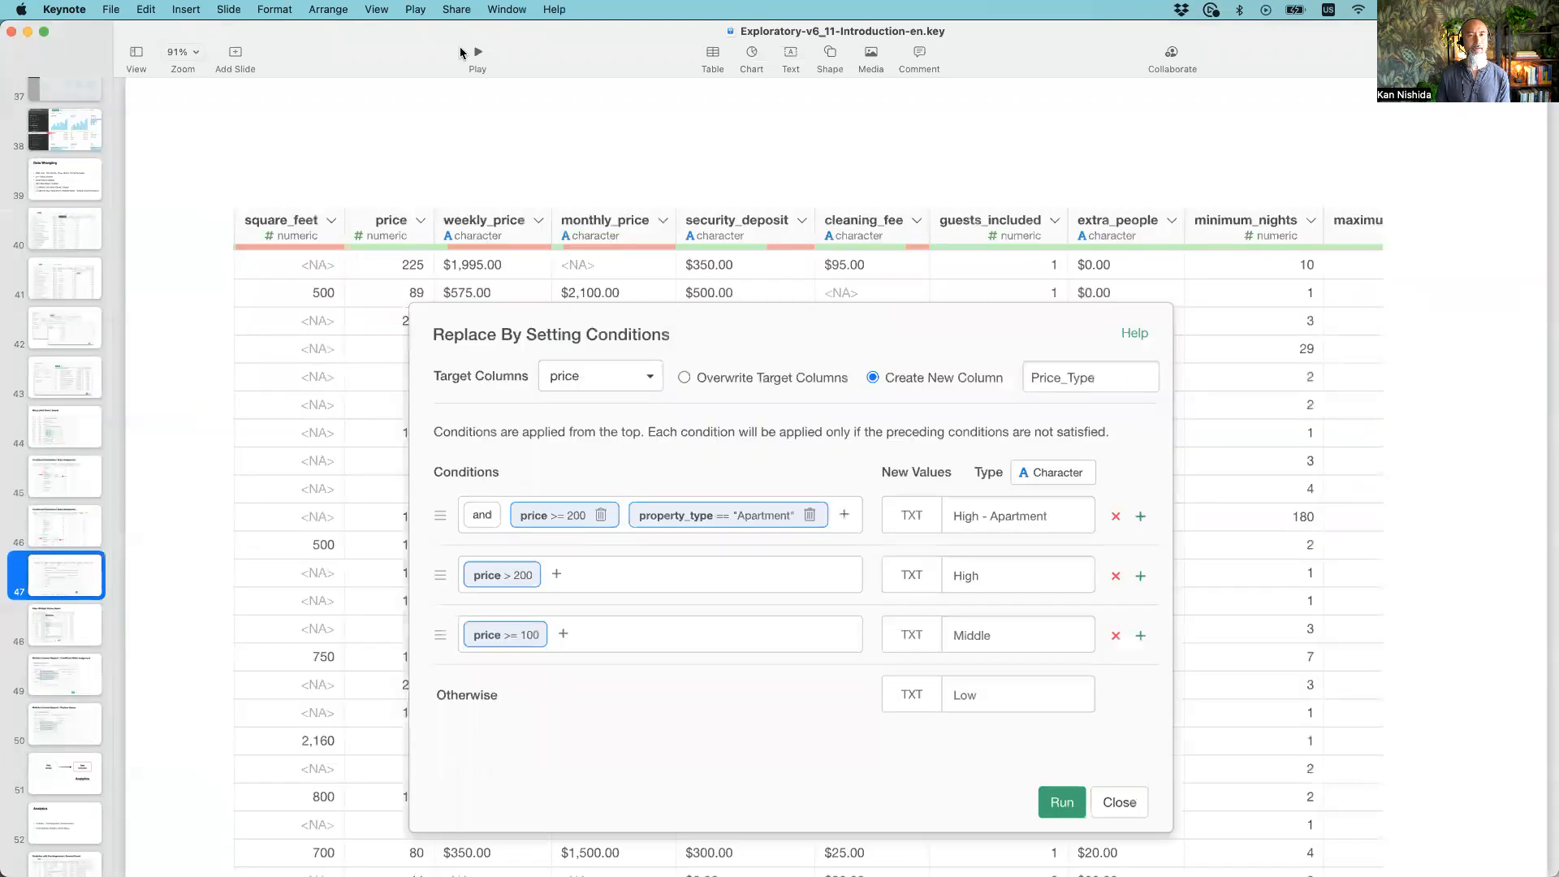
left_click(477, 52)
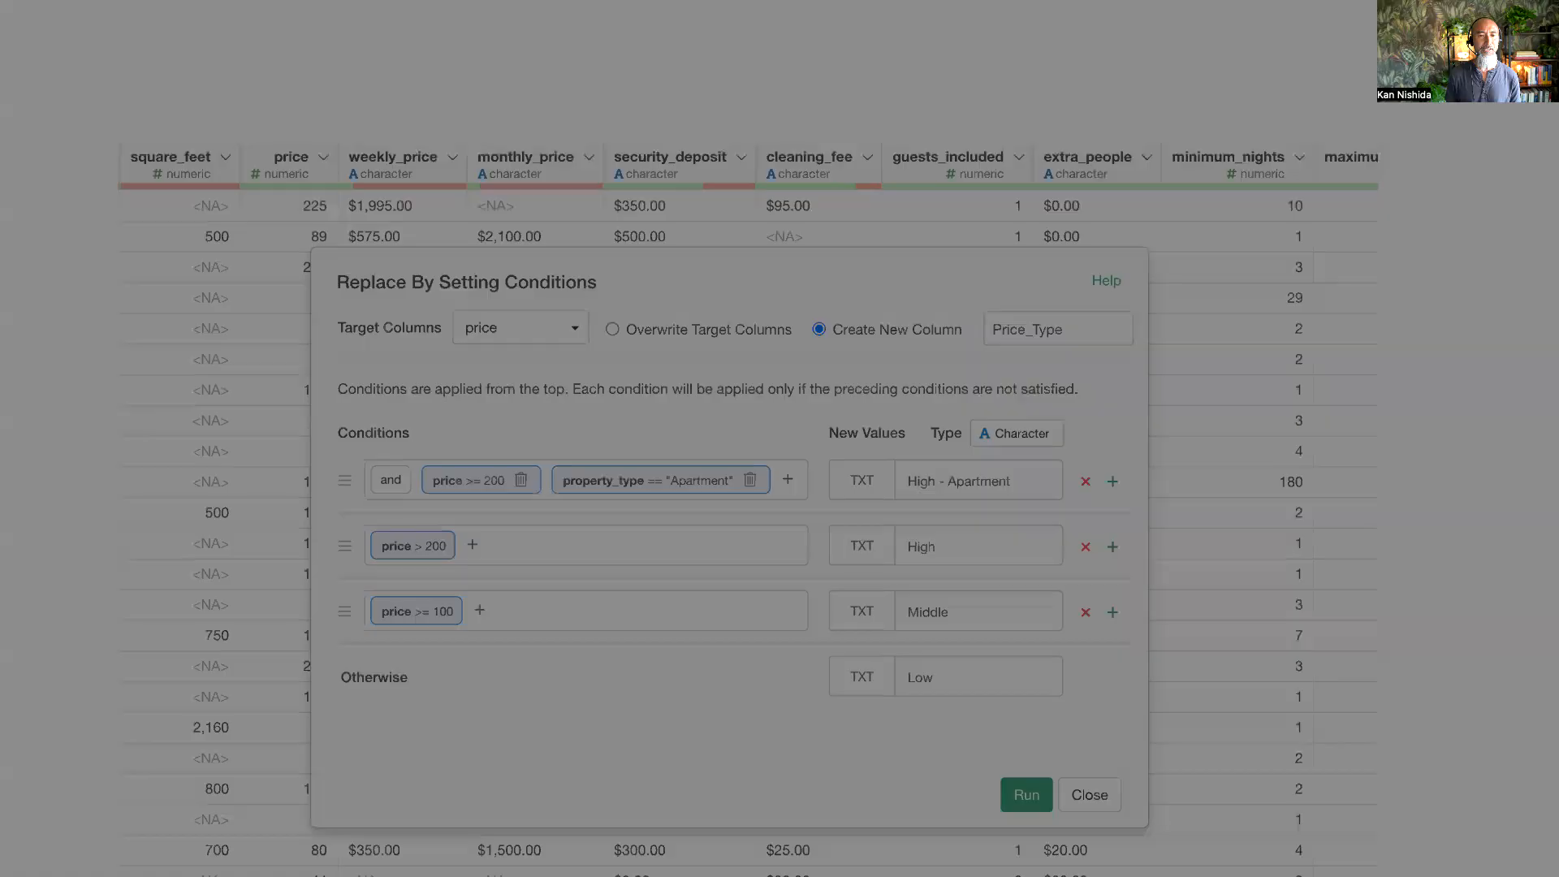
Page through the data wrangling slides covering filter, multiple columns support, conditional calculation, join and merge
key("Right")
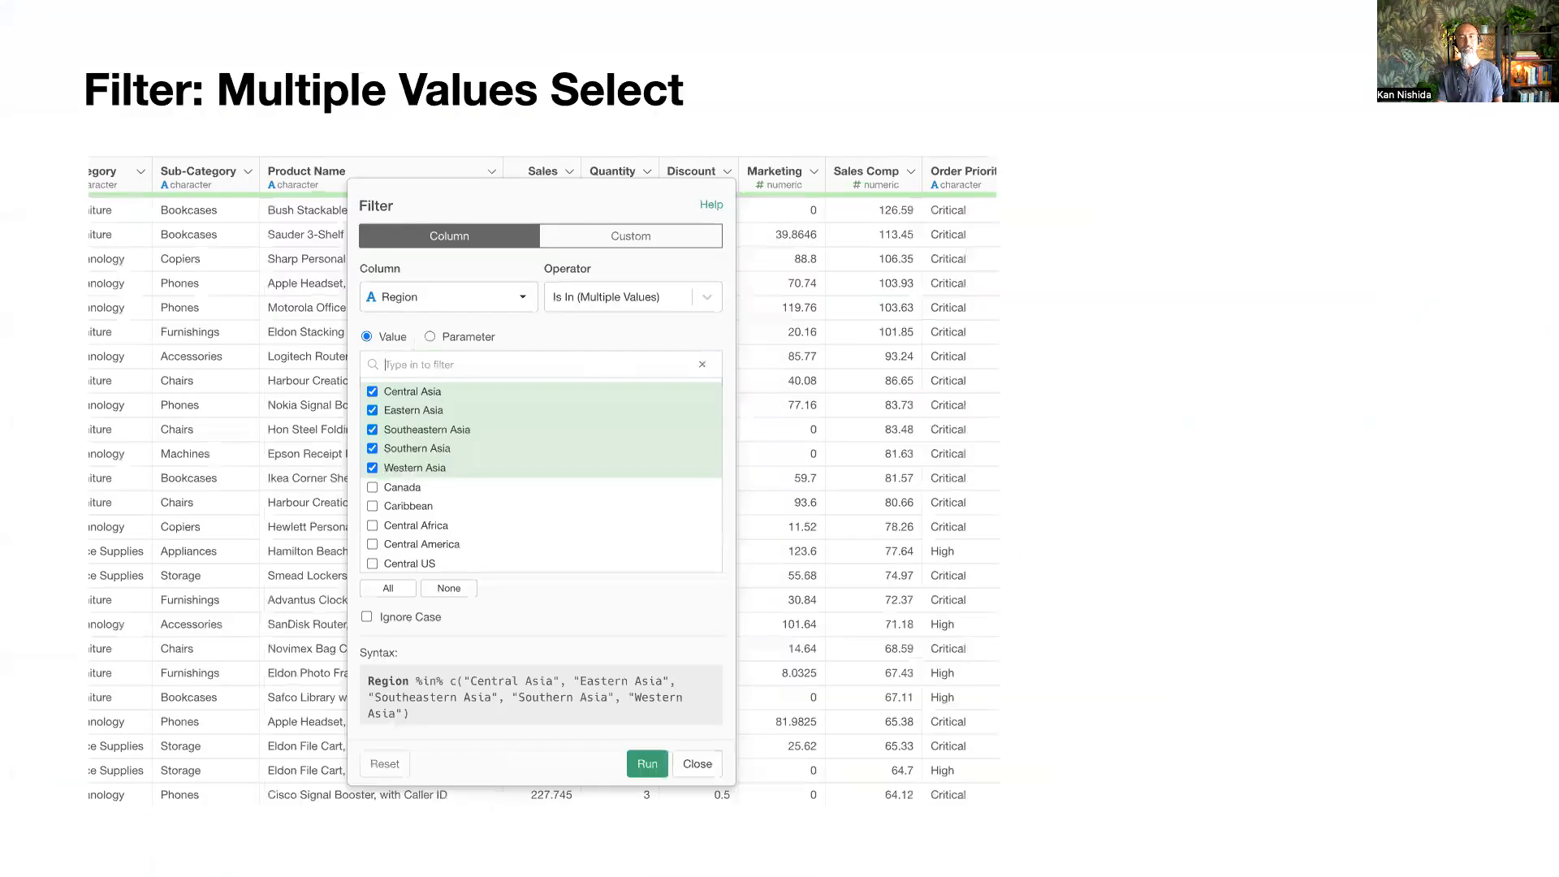
key("Right")
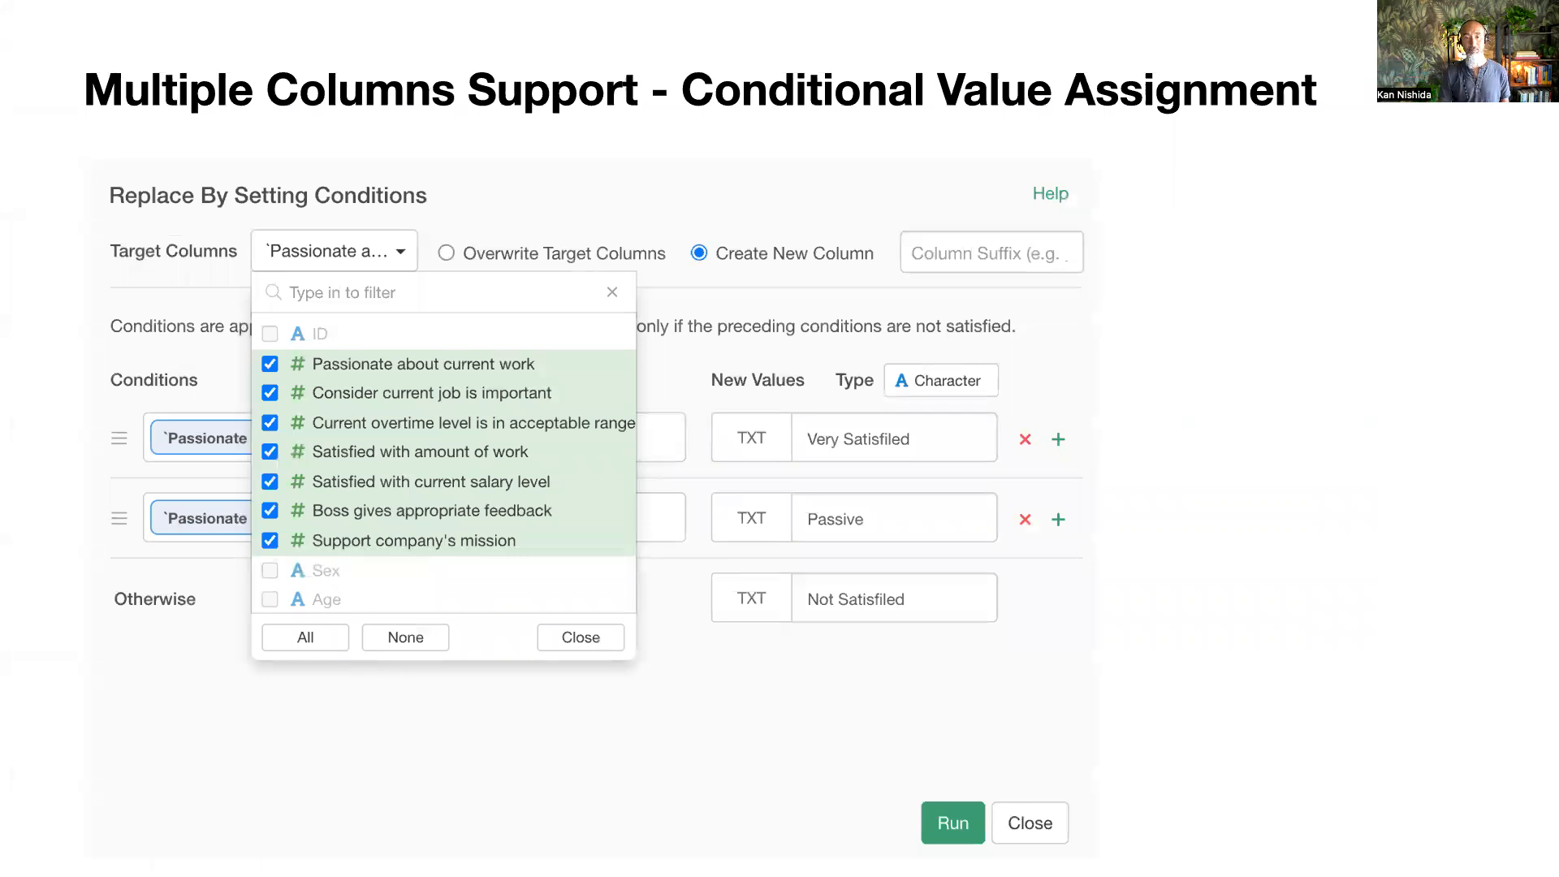
key("Right")
key("Right")
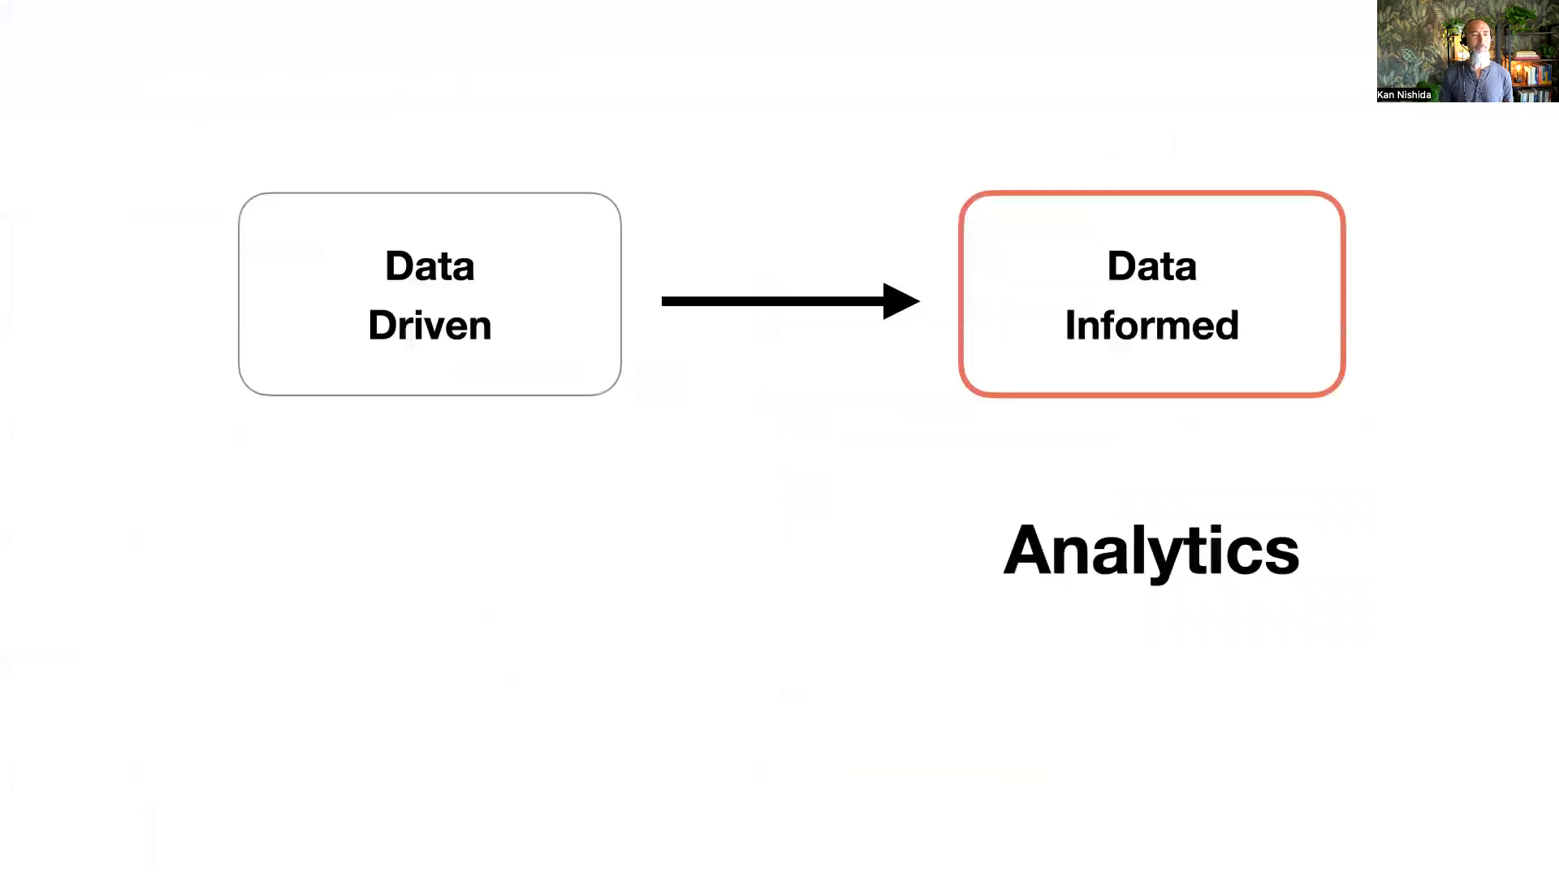
key("Left")
key("Left")
key("Left")
key("Left")
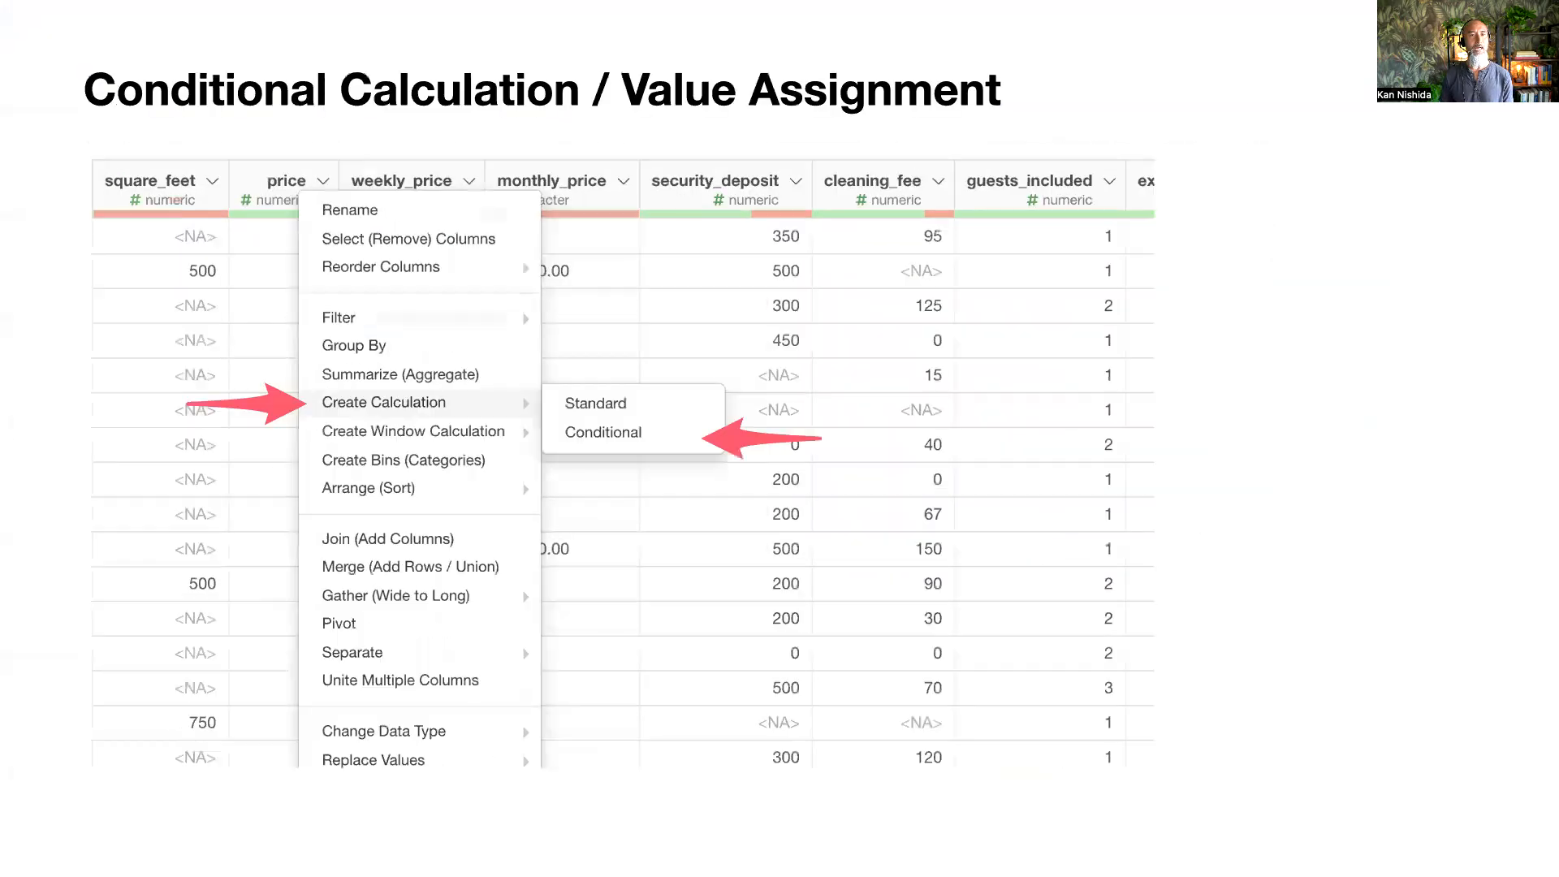
key("Left")
key("Left")
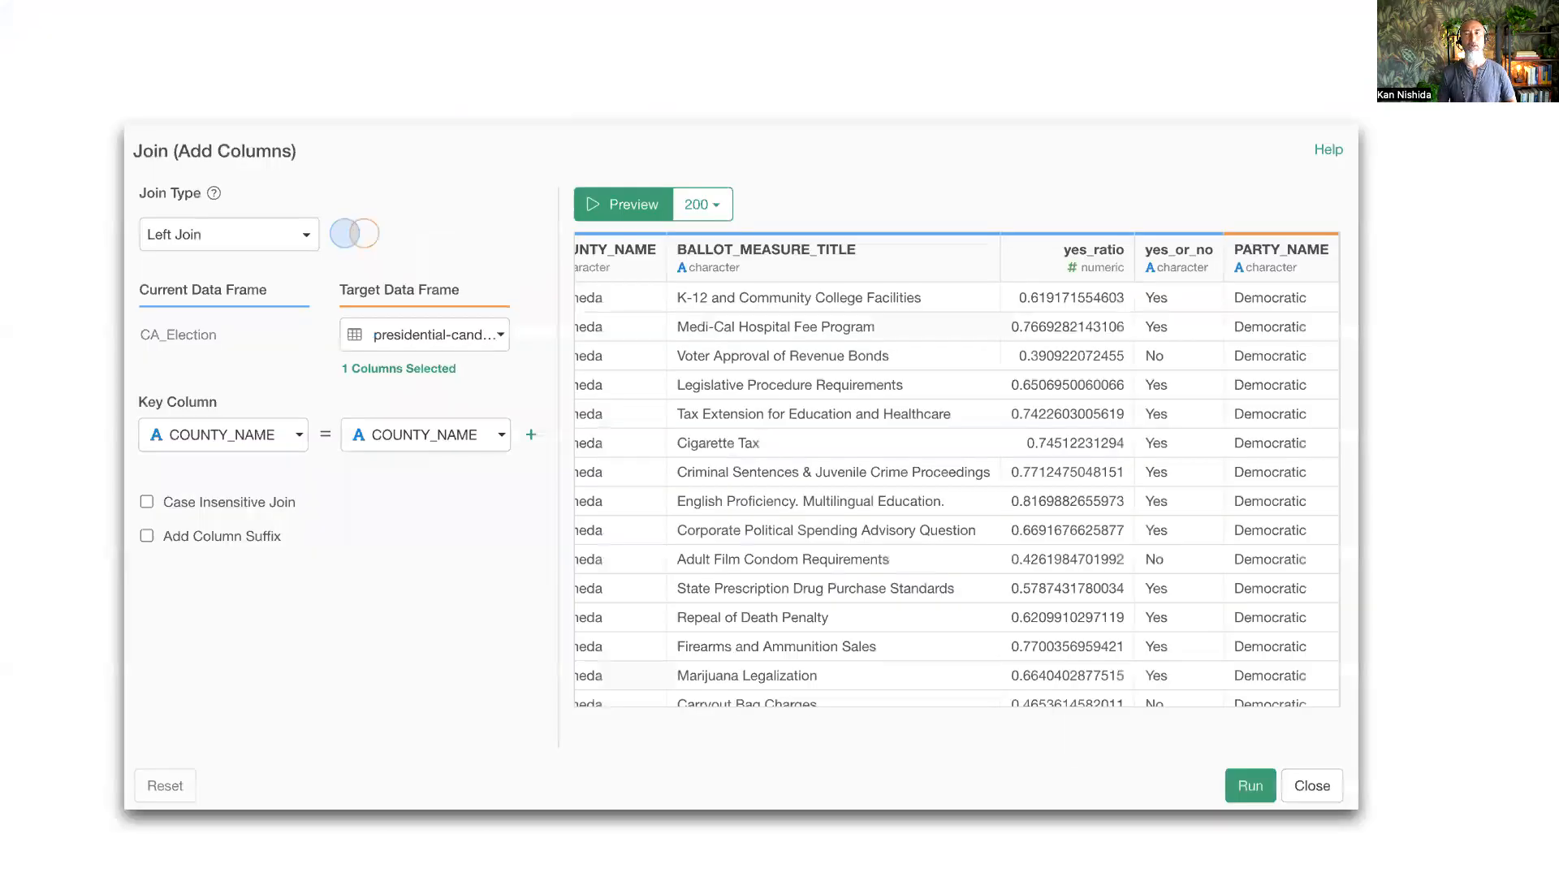
key("Right")
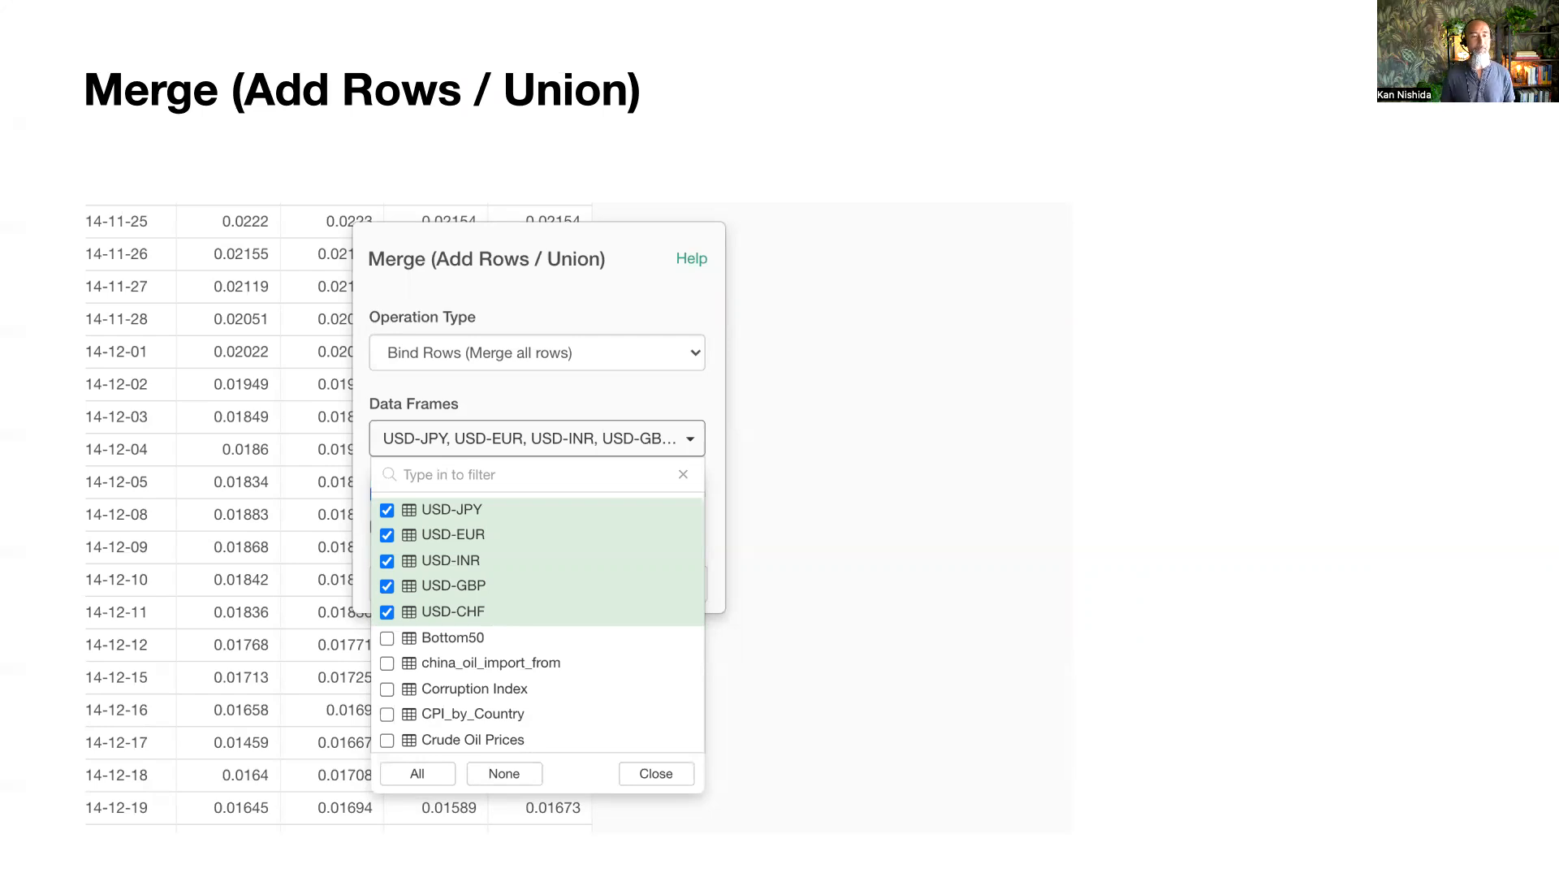
Exit the slideshow and restart it from slide 51, the "Data Driven" to "Data Informed" Analytics slide
key("Escape")
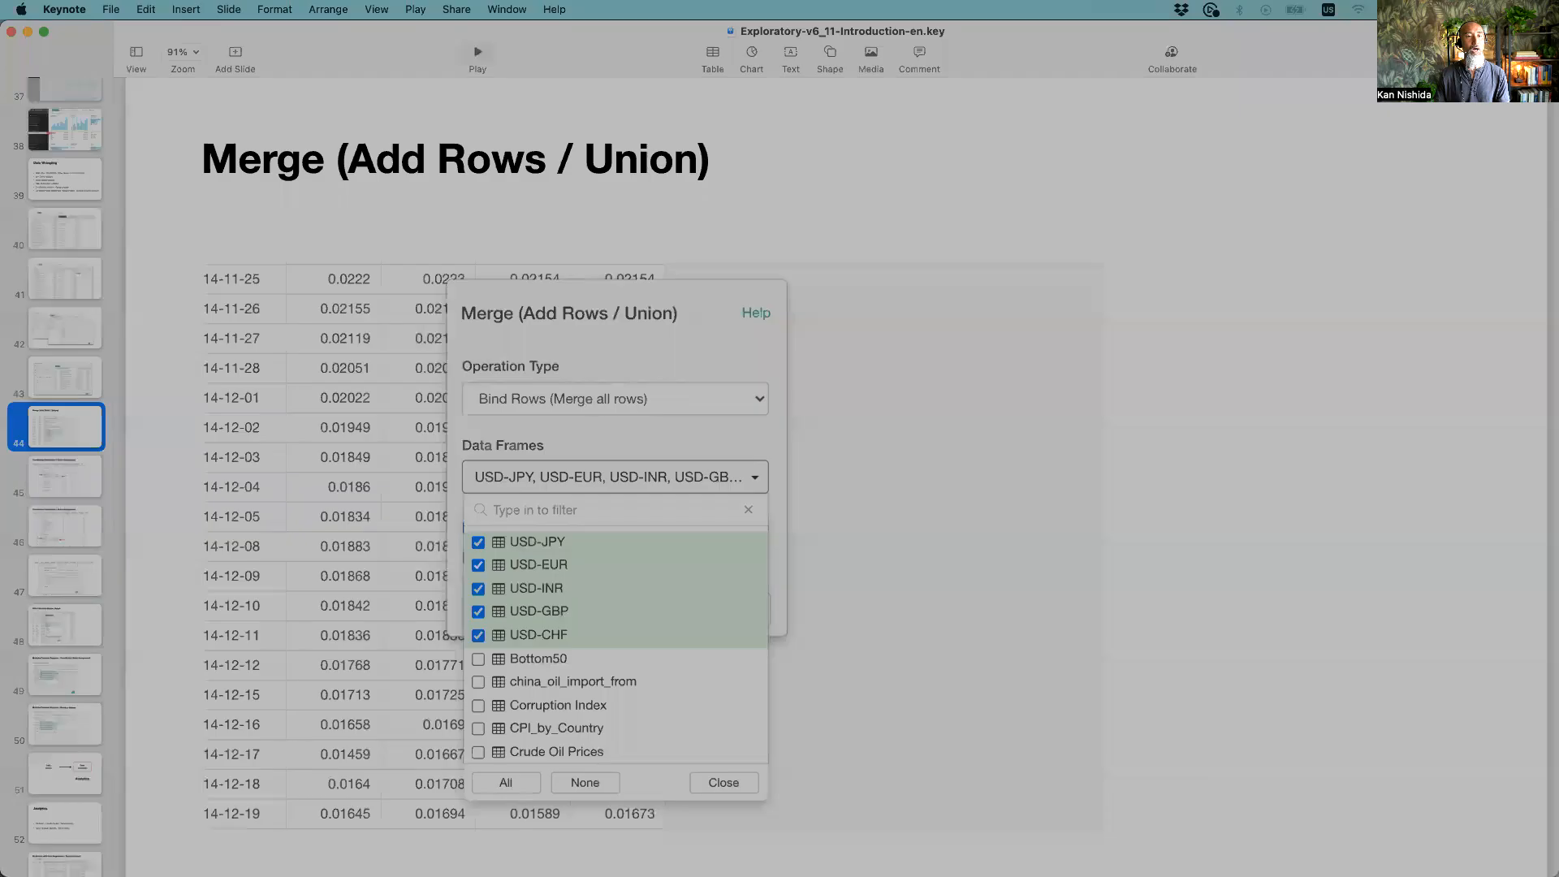
scroll(76, 584, "down", 5)
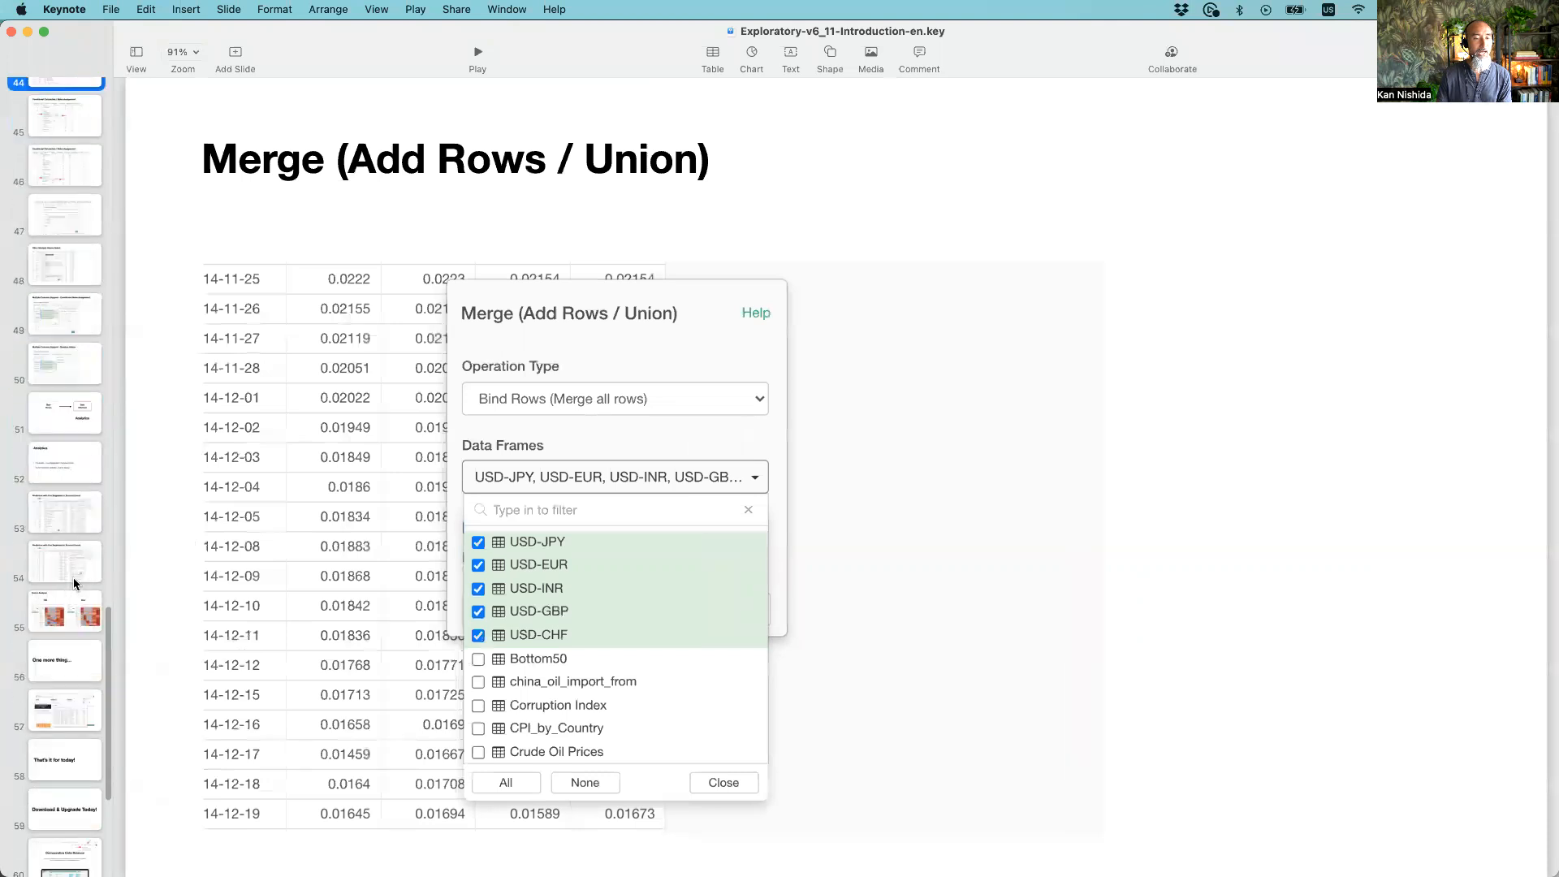
left_click(53, 410)
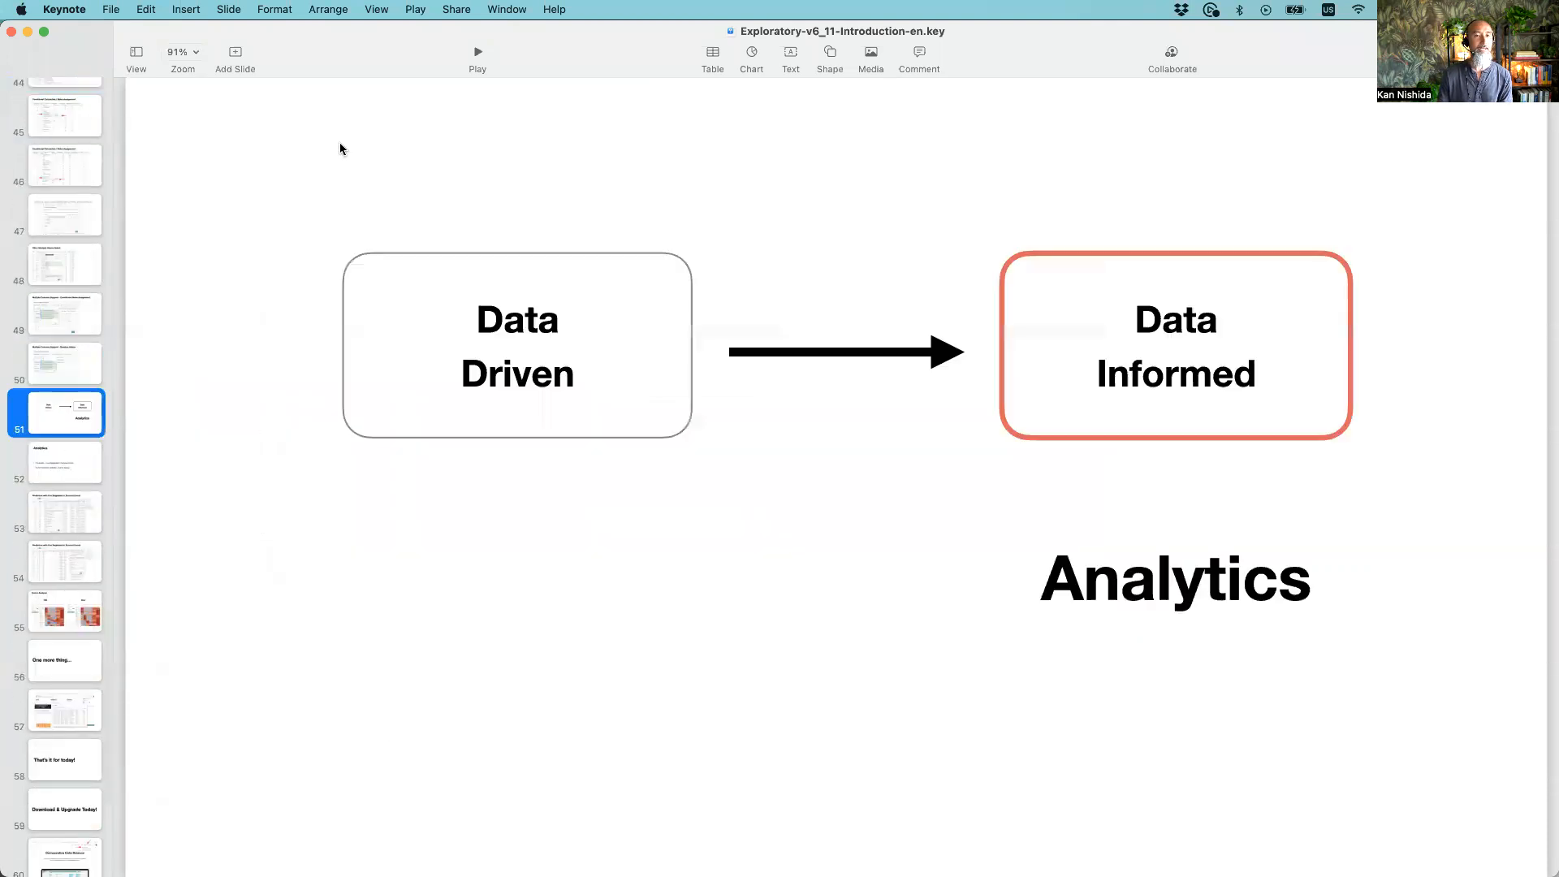
left_click(478, 54)
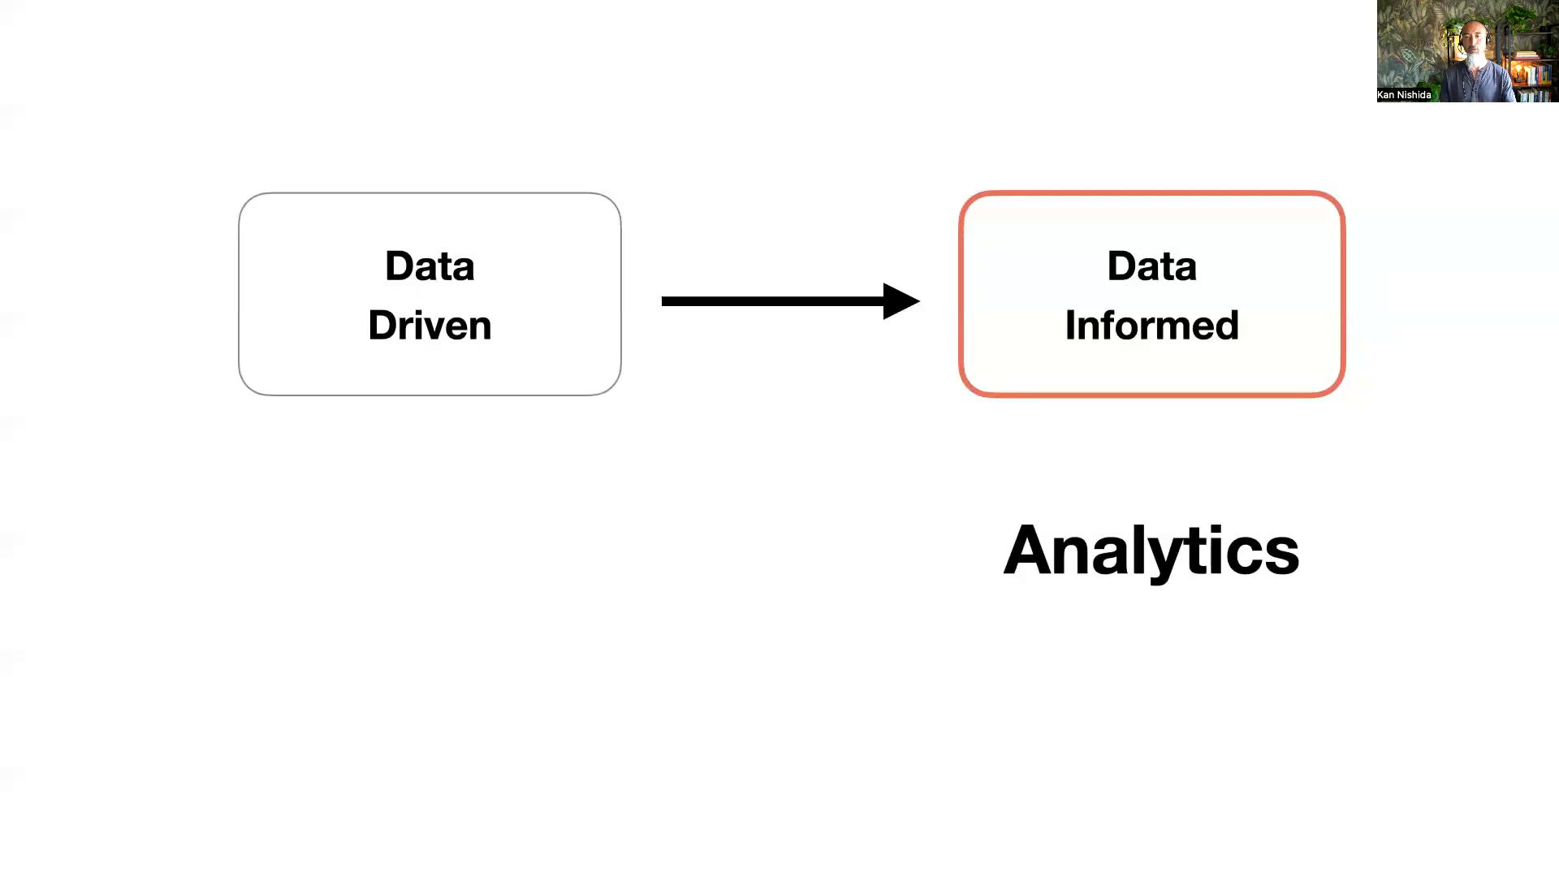
Advance through the Analytics overview and Cox Regression / Survival Forest prediction slides to the Factor Analysis comparison
key("Right")
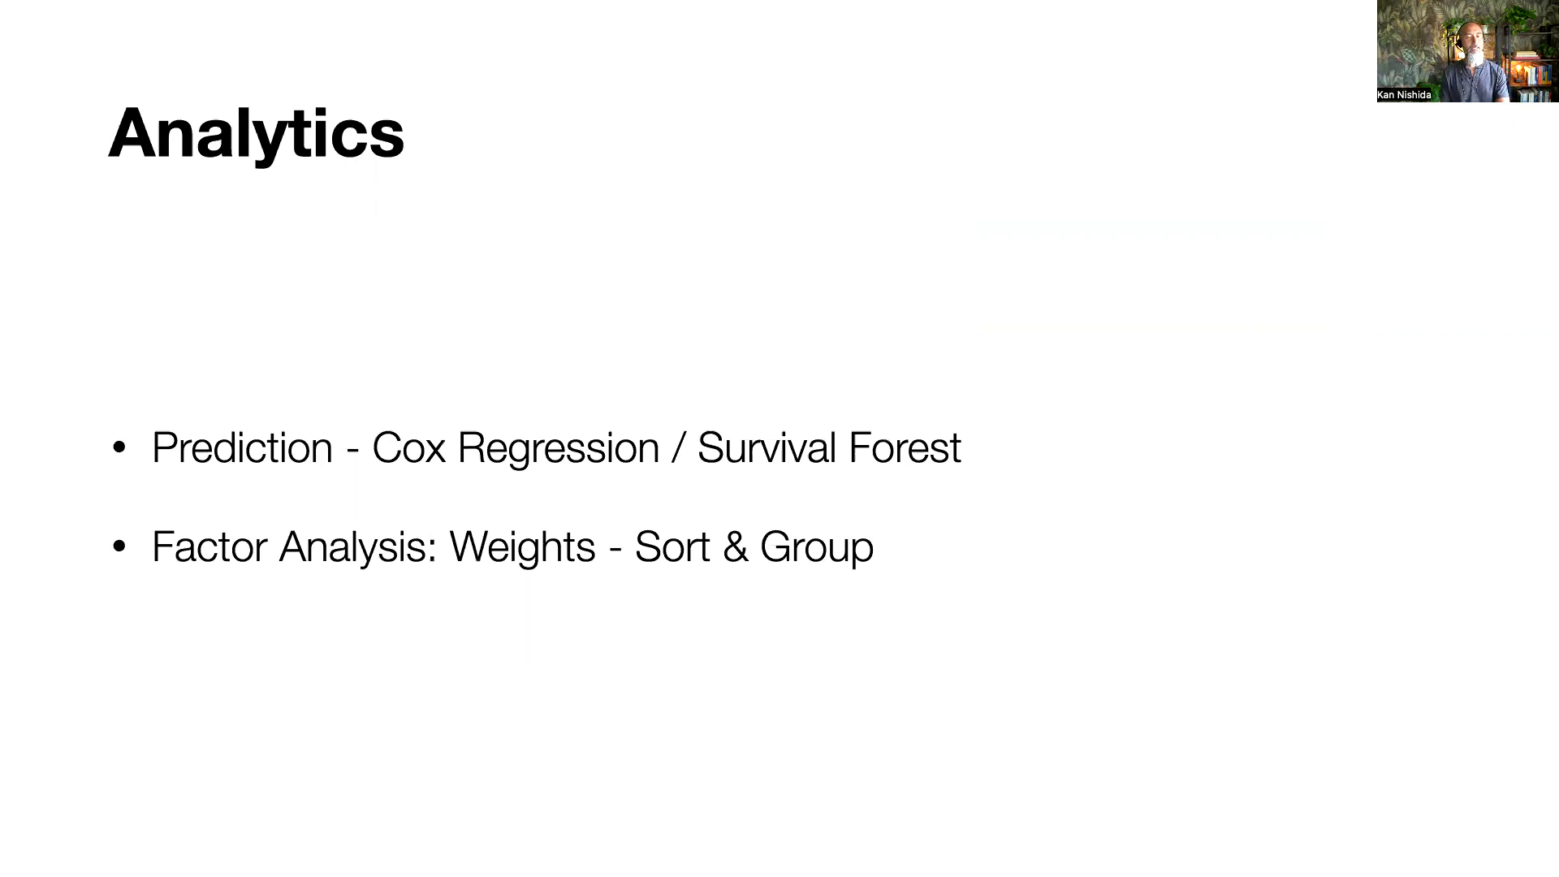
key("Right")
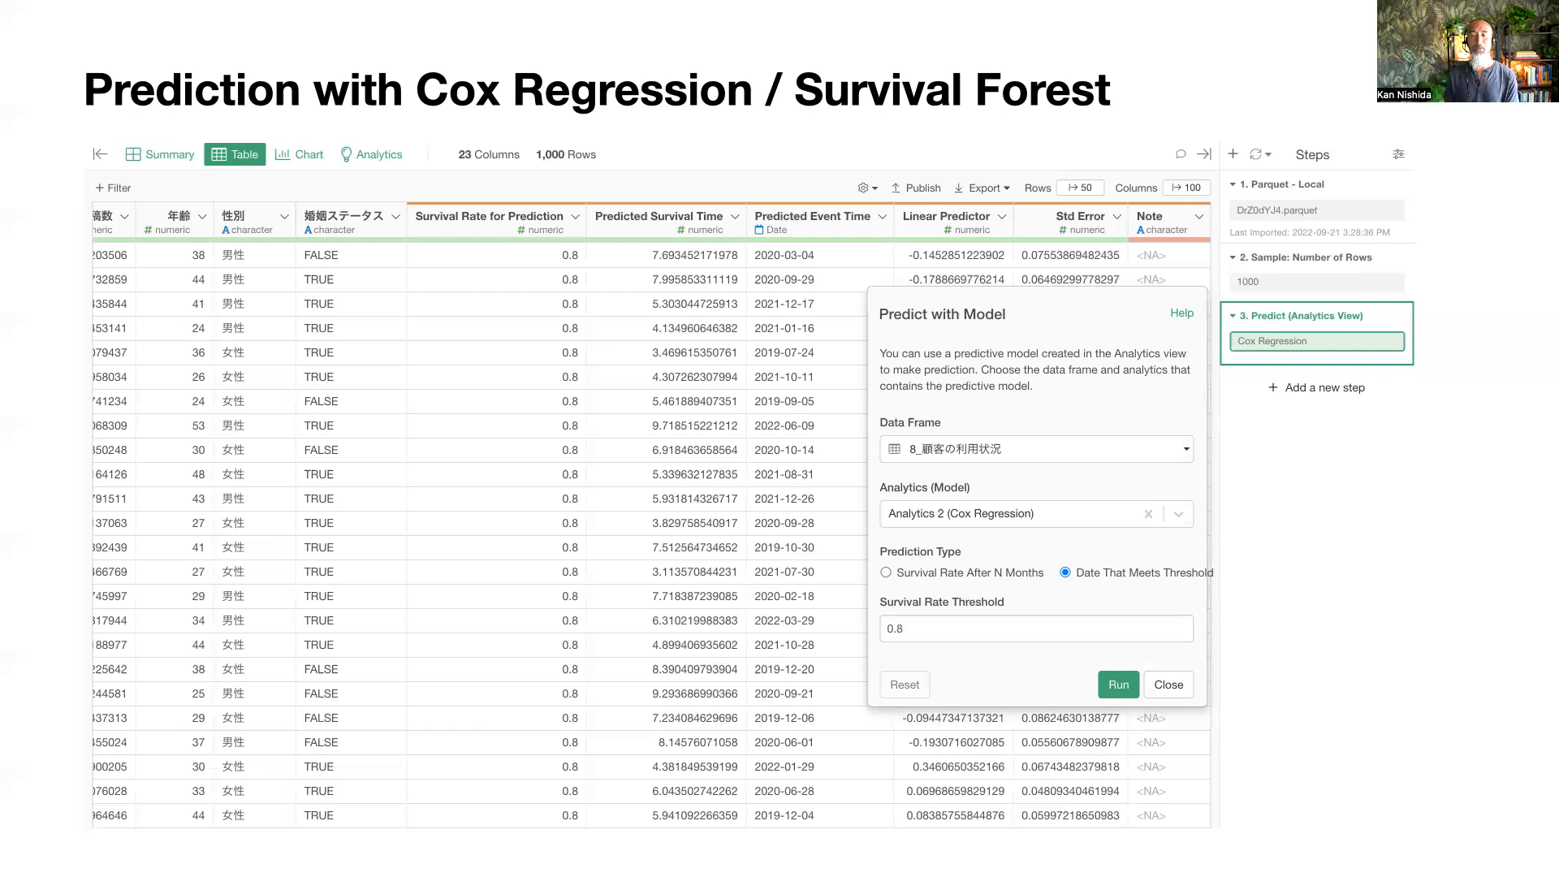
key("Right")
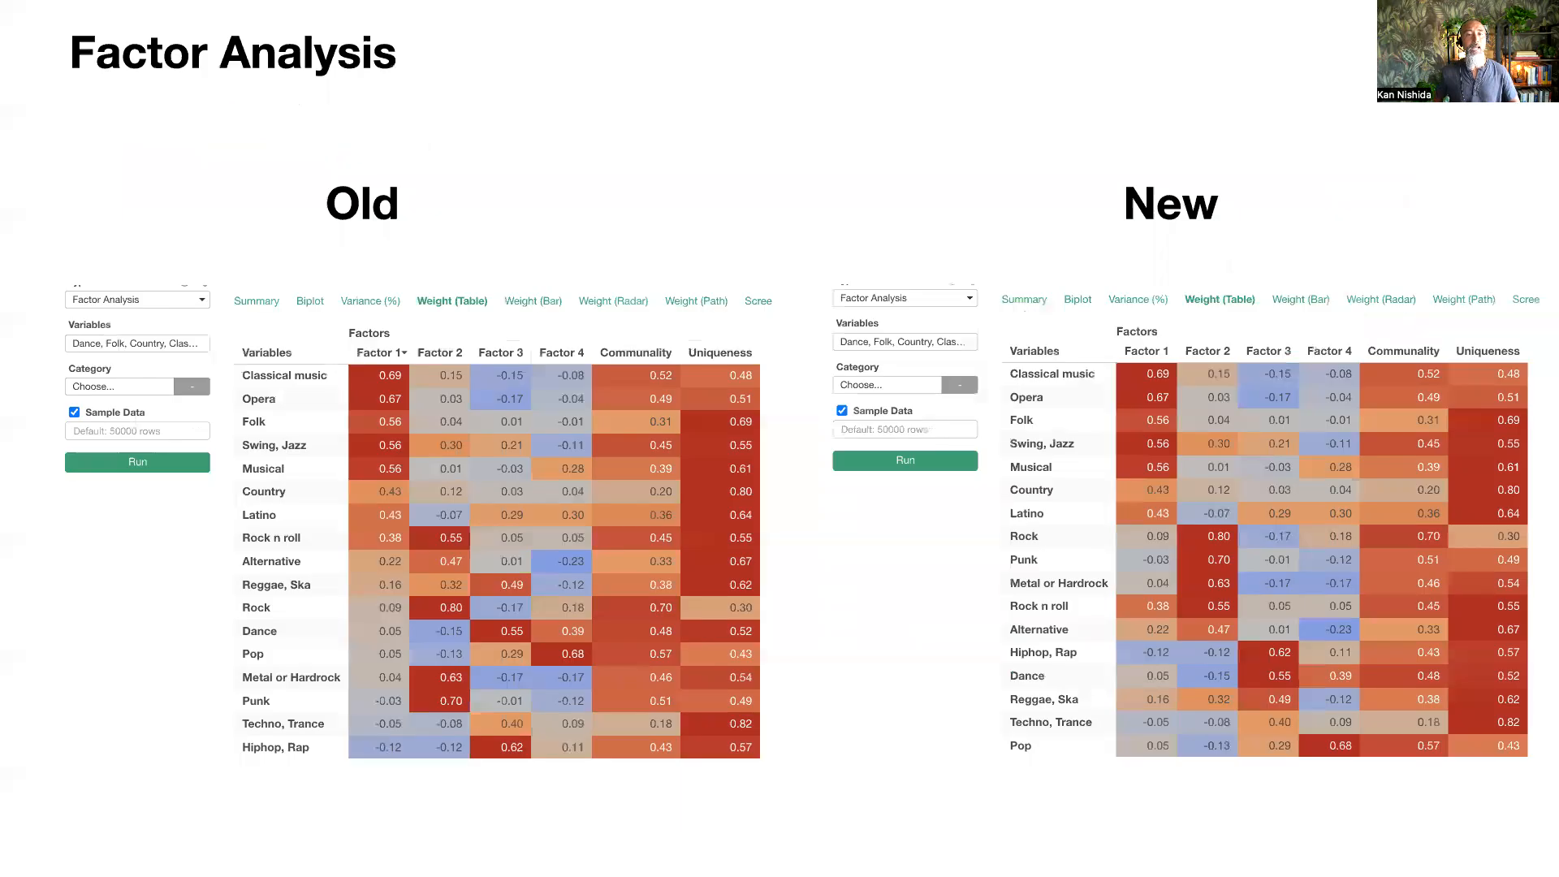
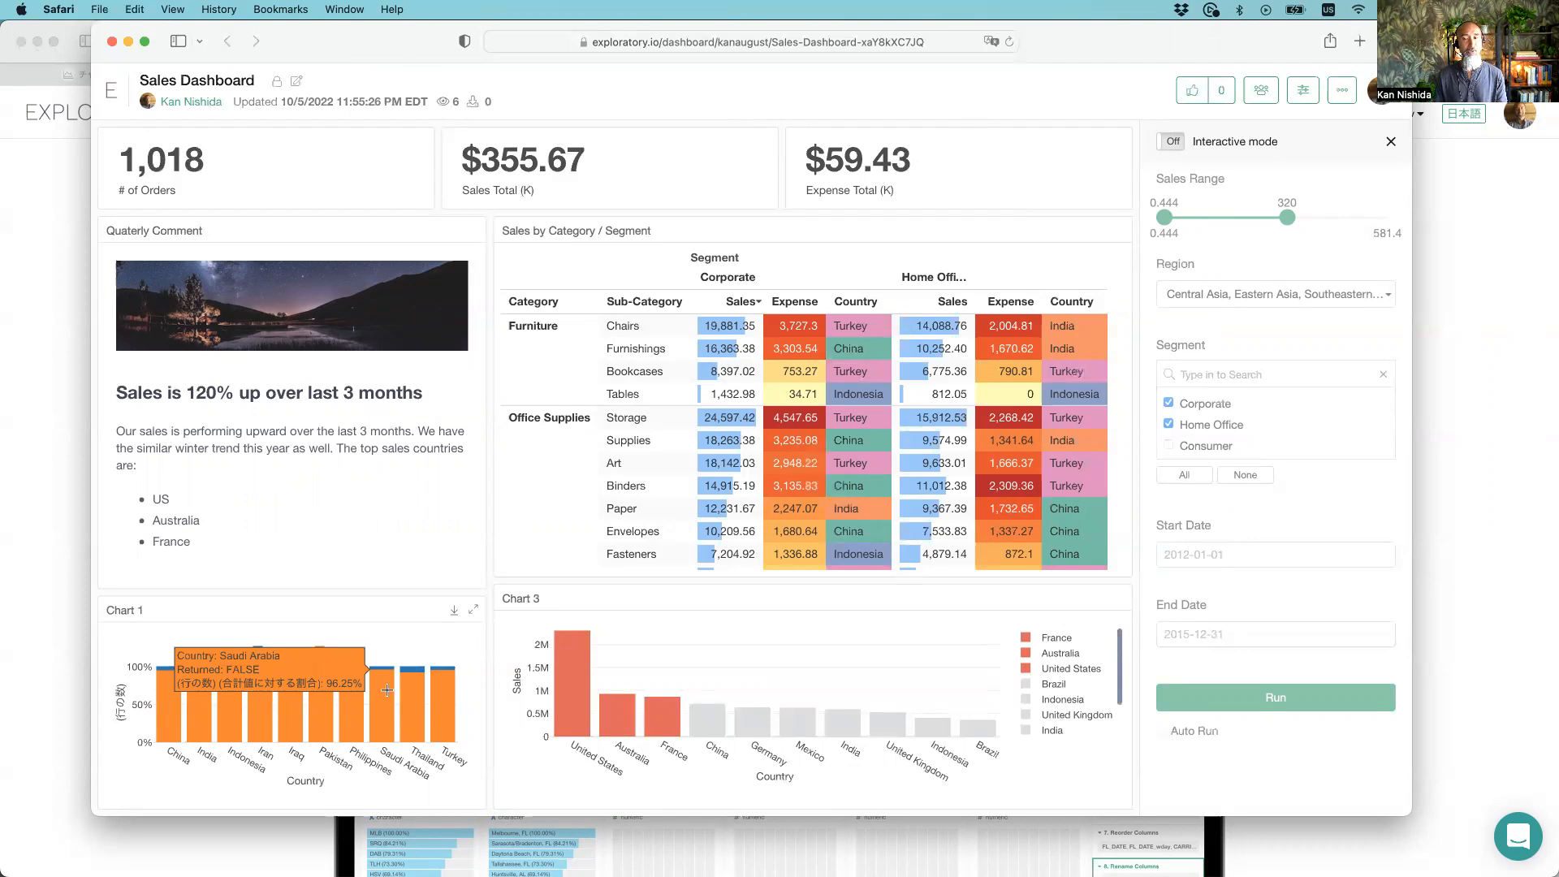
Start Interactive Mode on the Sales Dashboard and view the Chart 1 data rows for Thailand with Returned TRUE, closing the data view when done
left_click(386, 689)
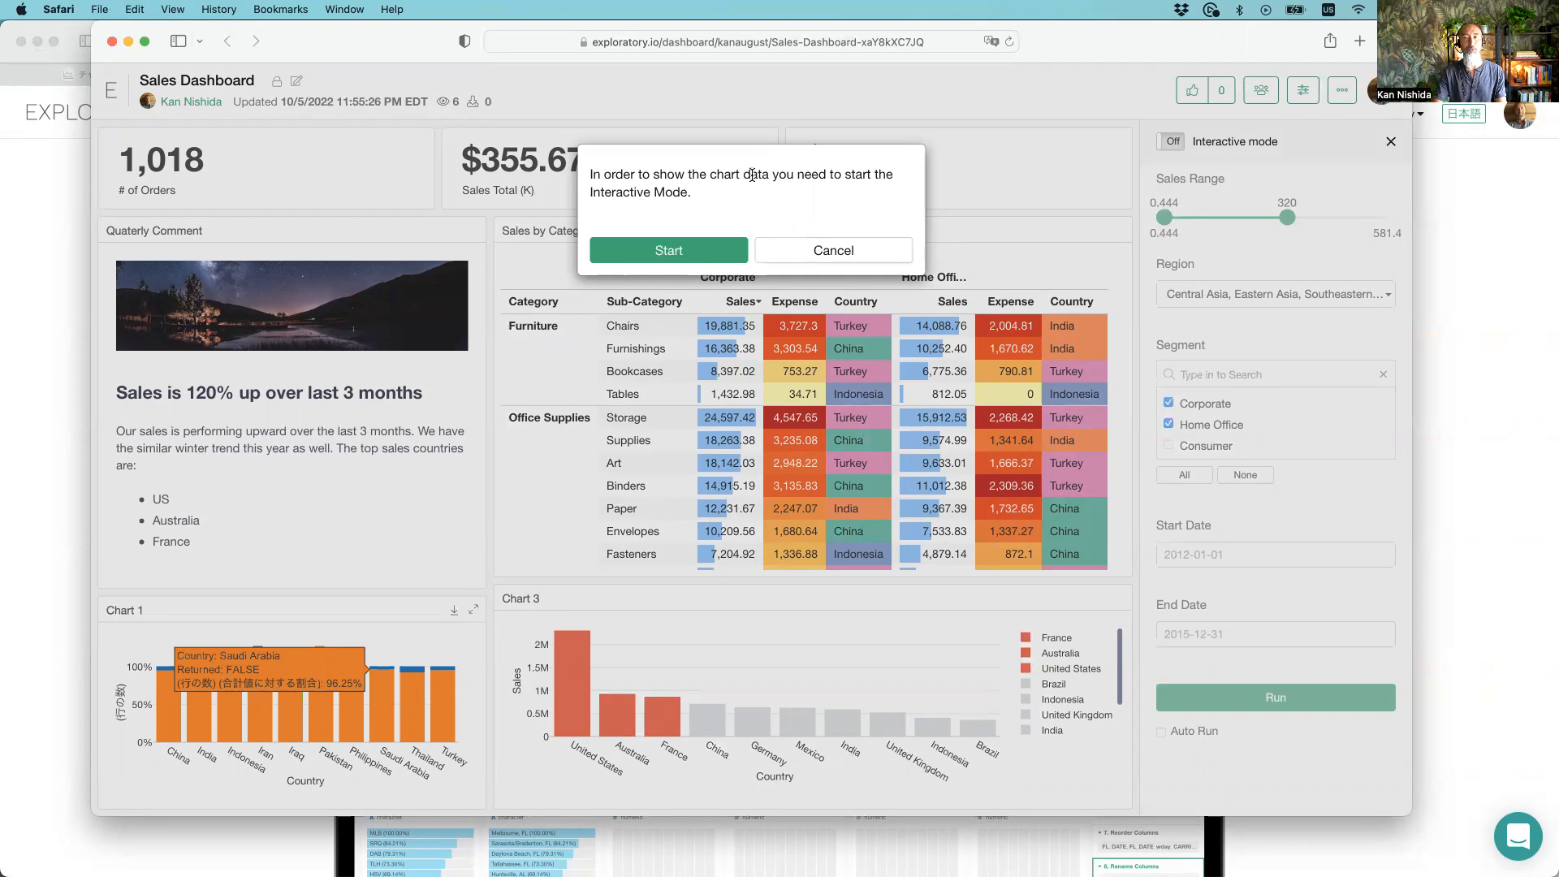
left_click(669, 251)
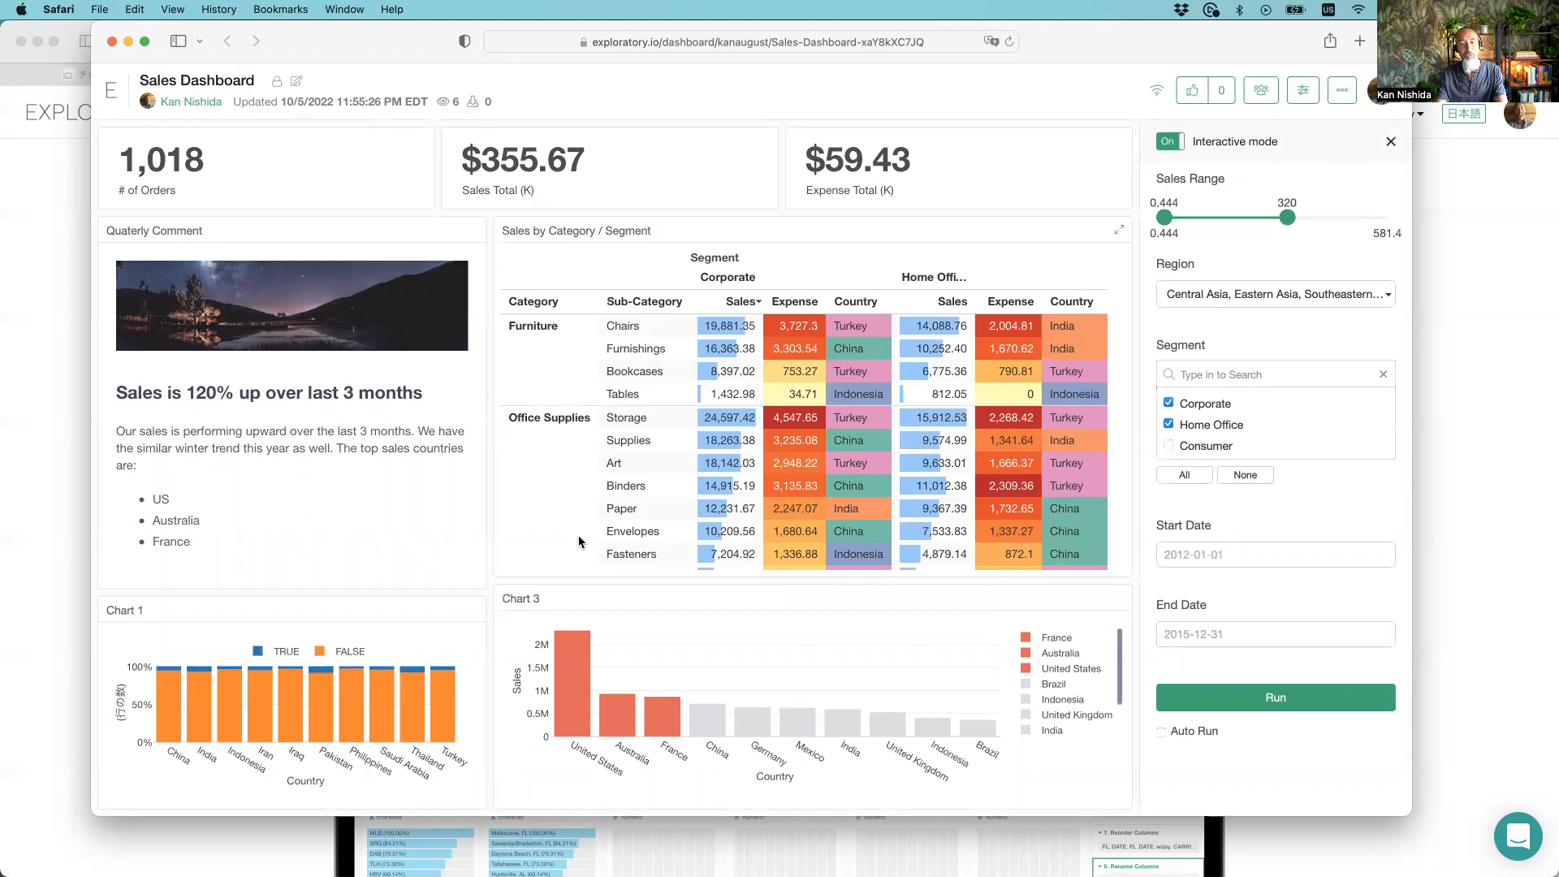
mouse_move(381, 697)
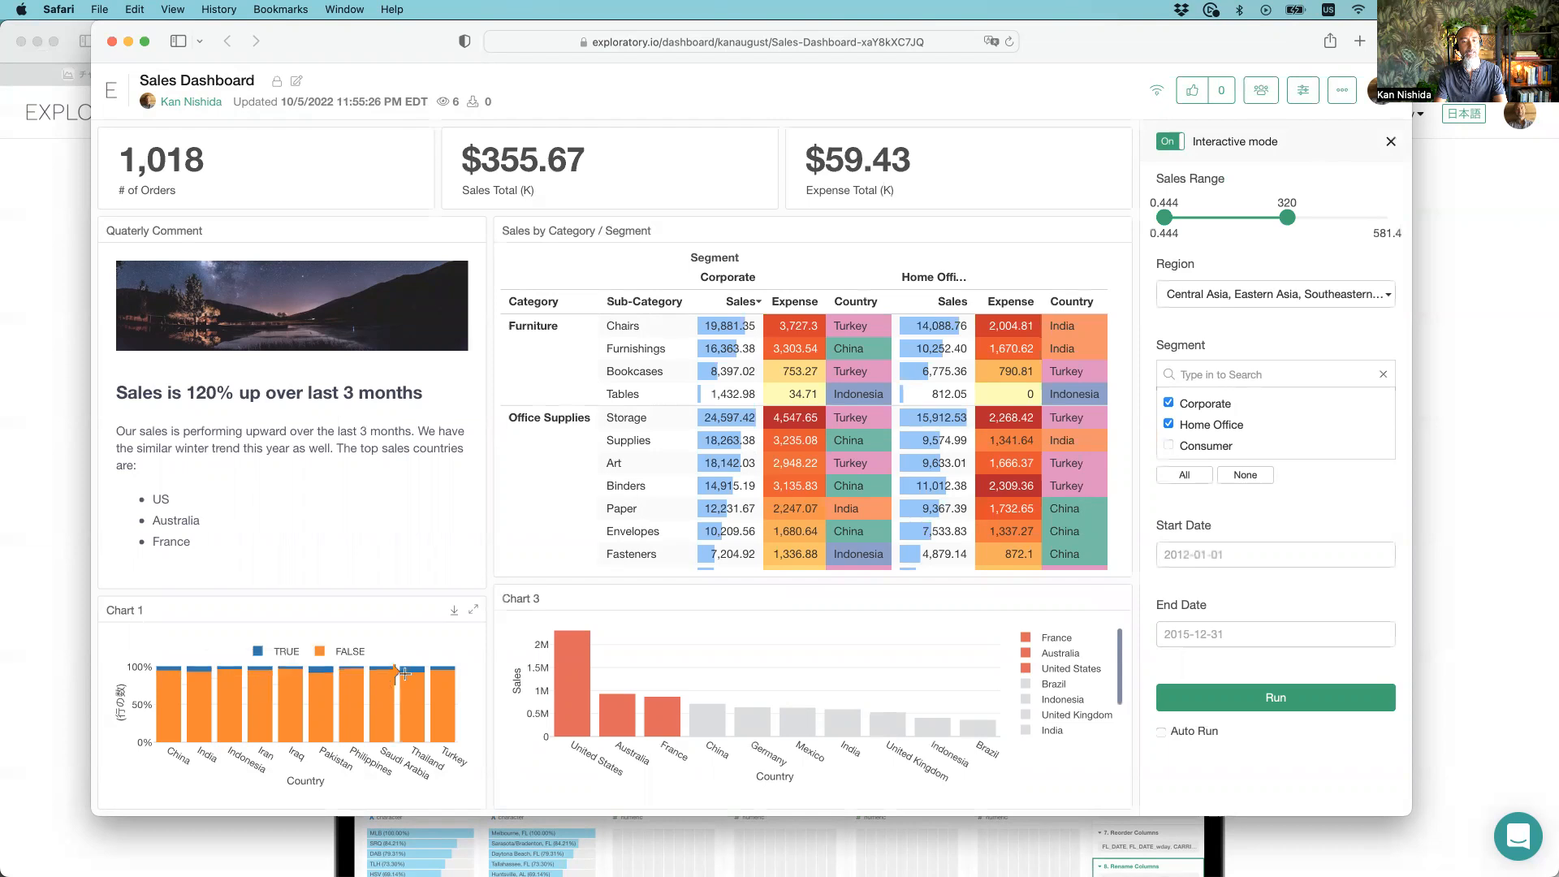
left_click(412, 670)
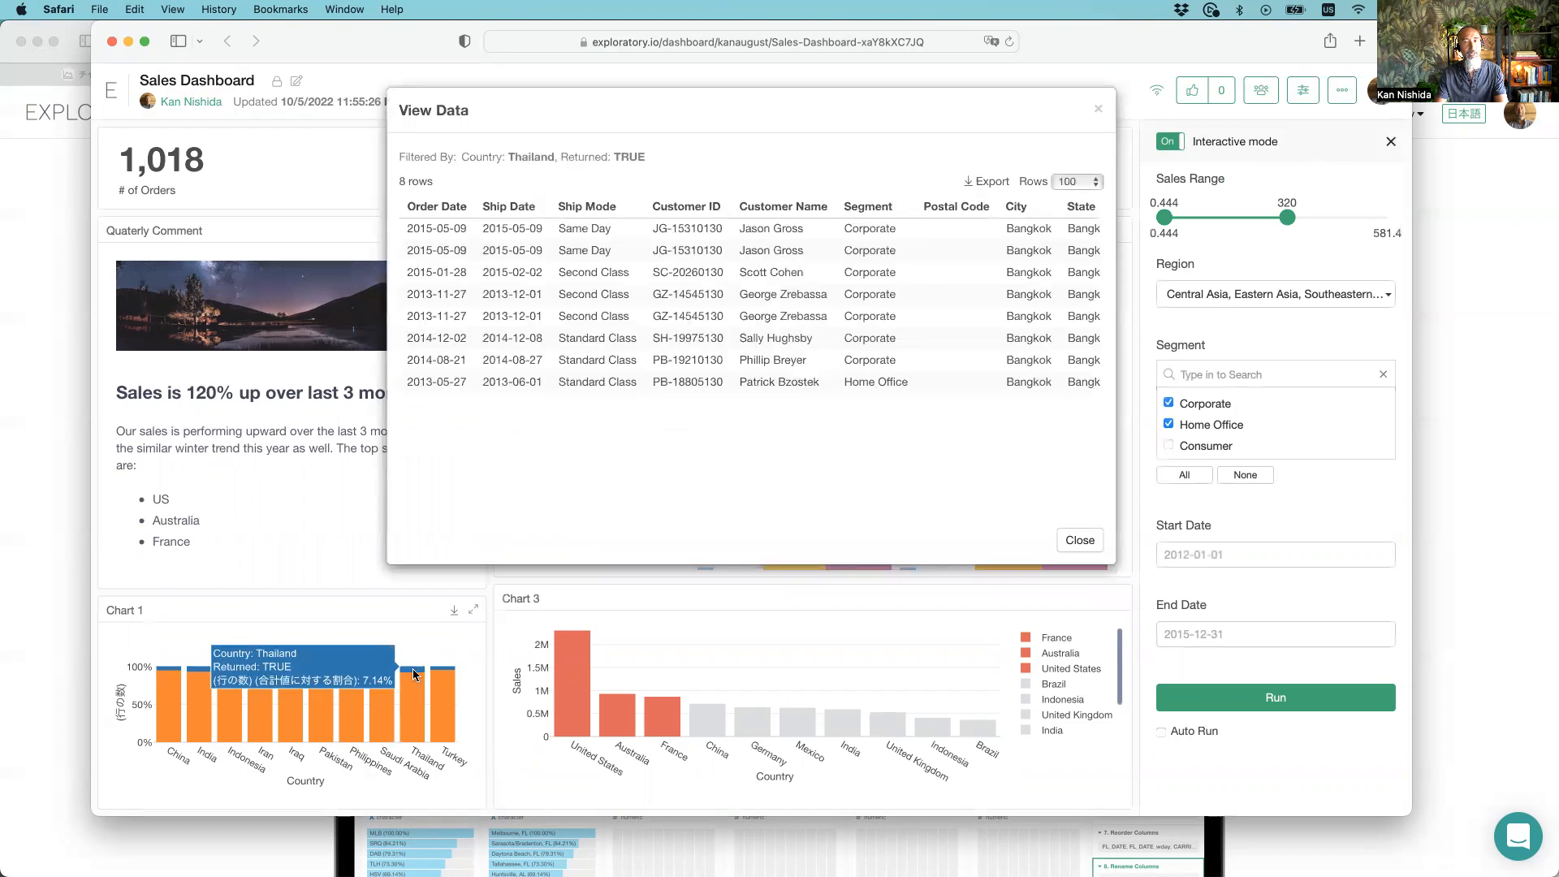
left_click(1078, 540)
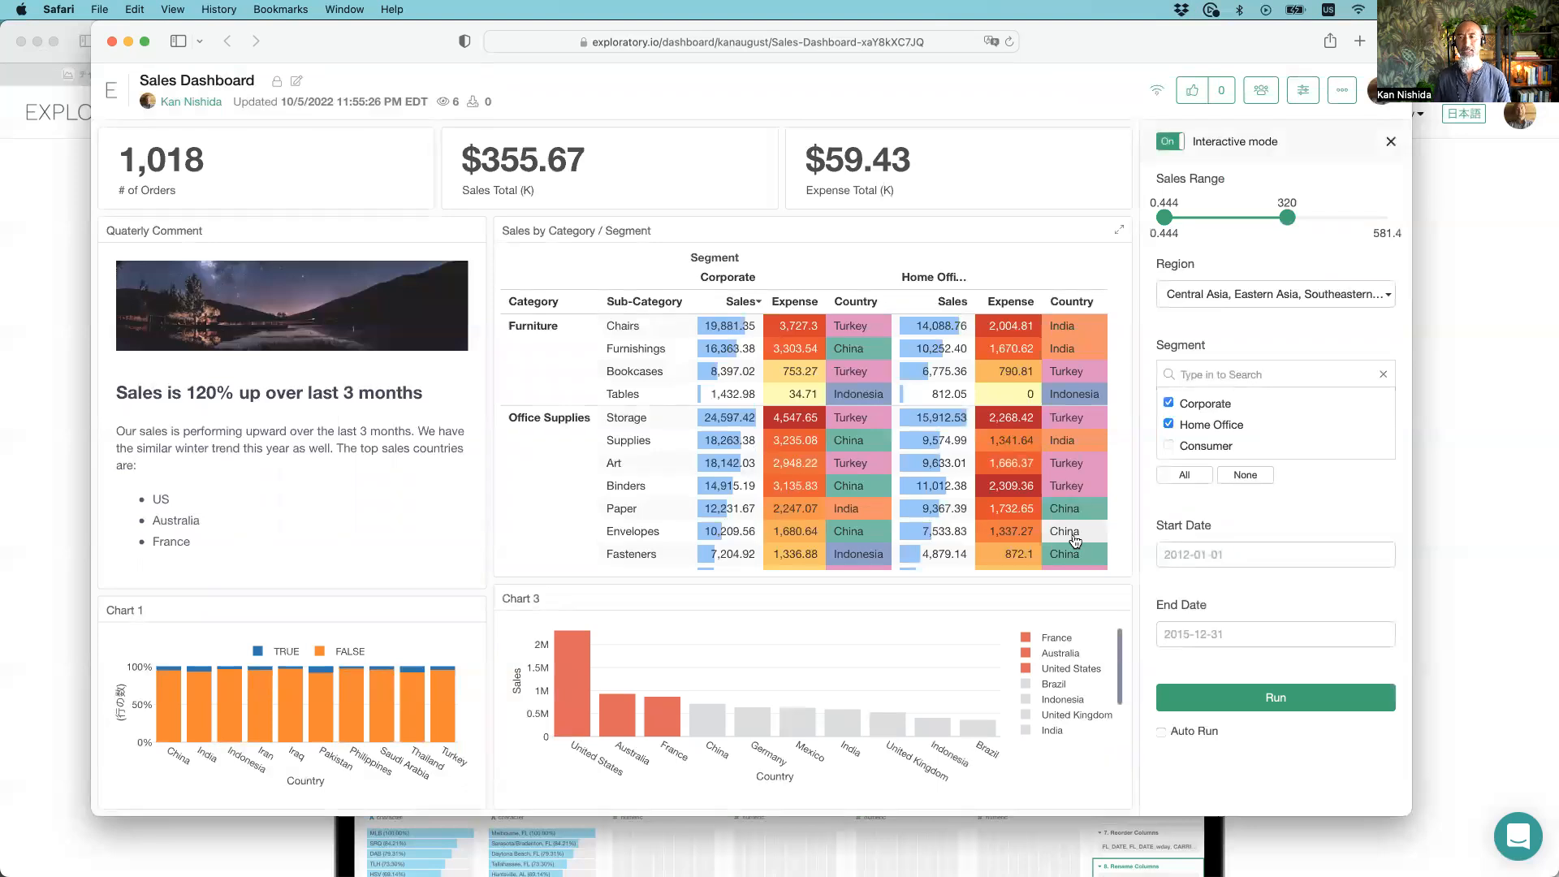
left_click(1243, 297)
left_click(1243, 299)
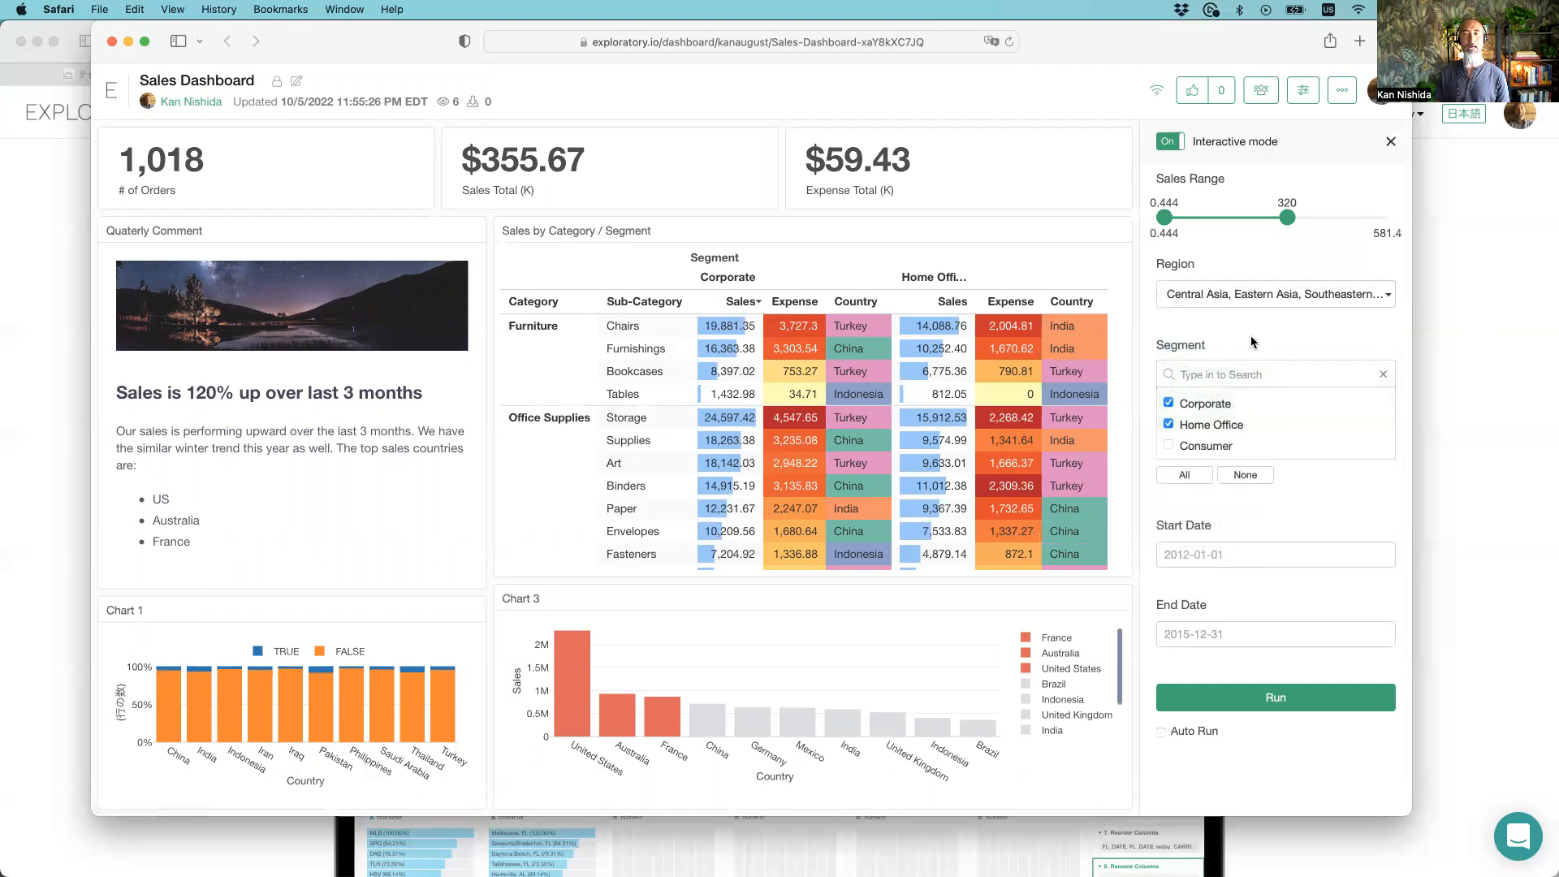
Switch to the Keynote presentation and play it from slide 57, the Sales Dashboard View Data slide
key("super+Tab")
key("super+Tab")
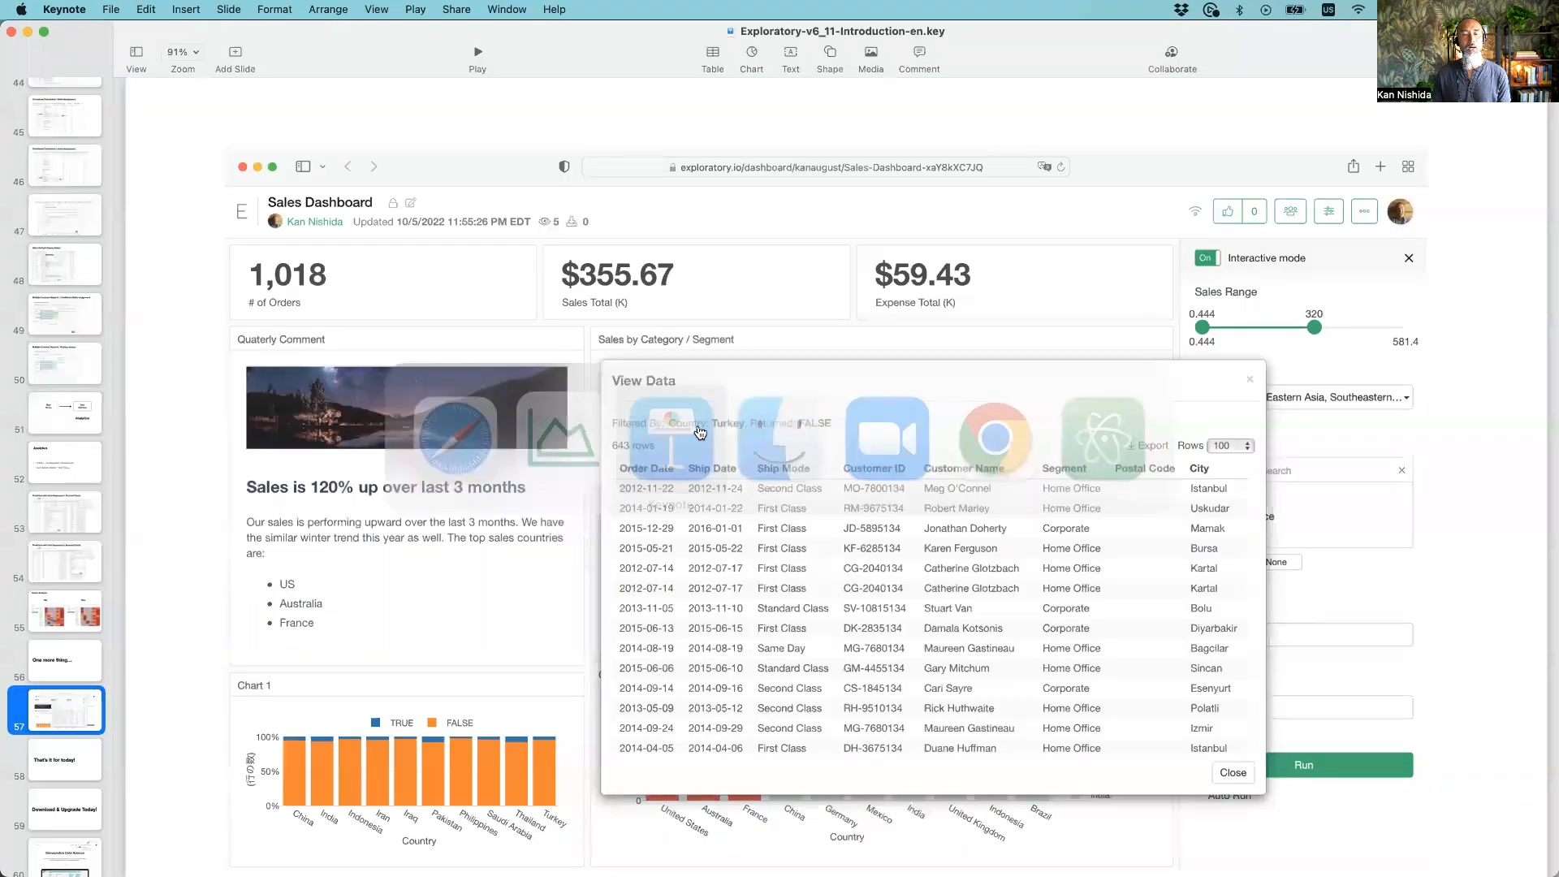
scroll(79, 577, "down", 5)
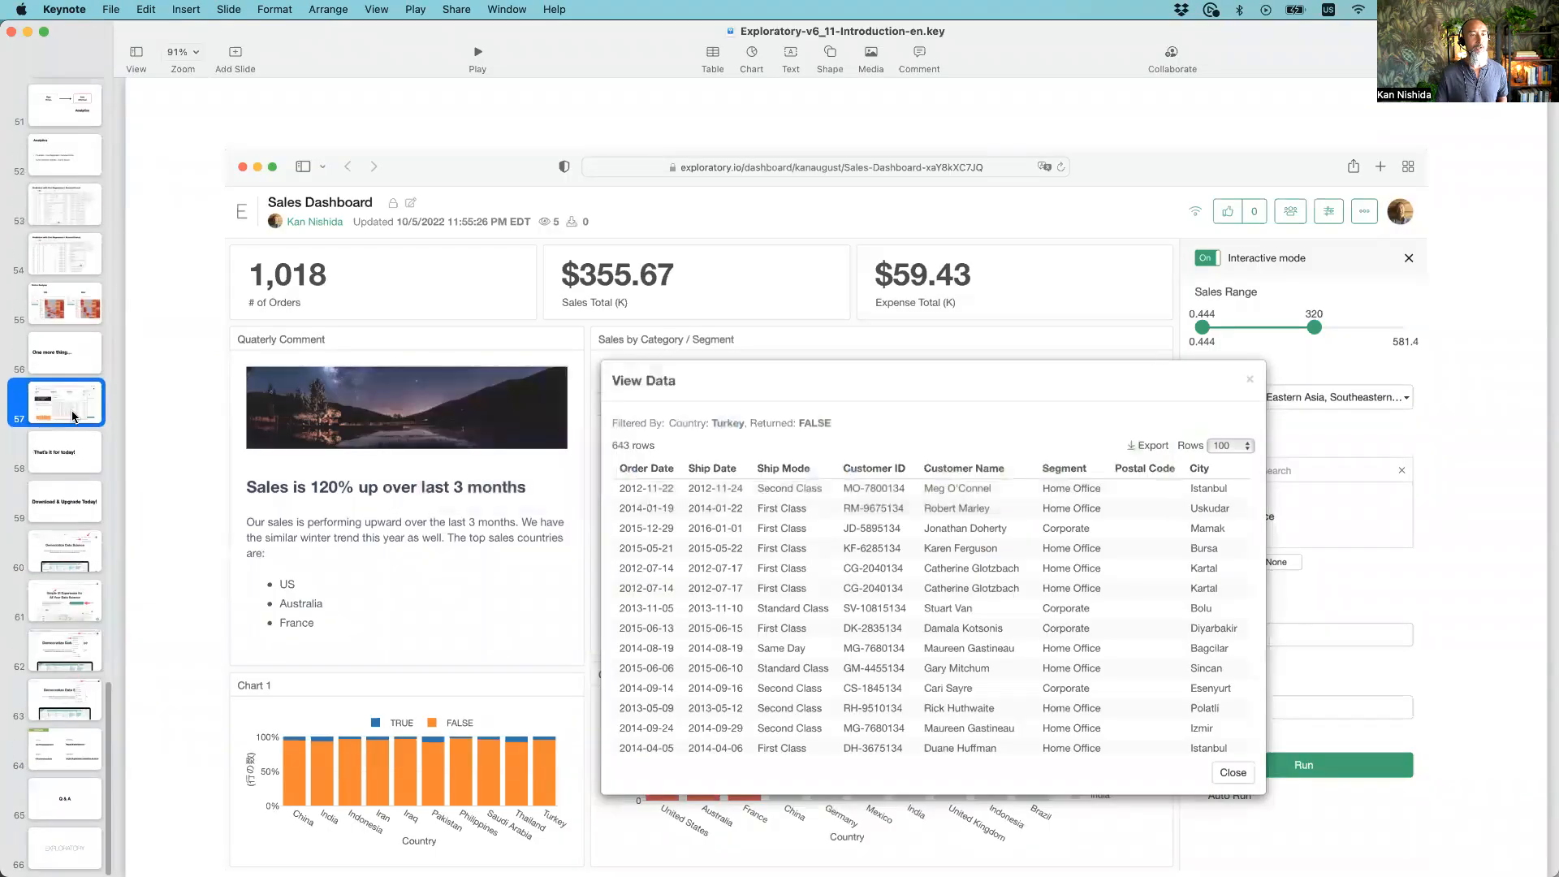
left_click(477, 51)
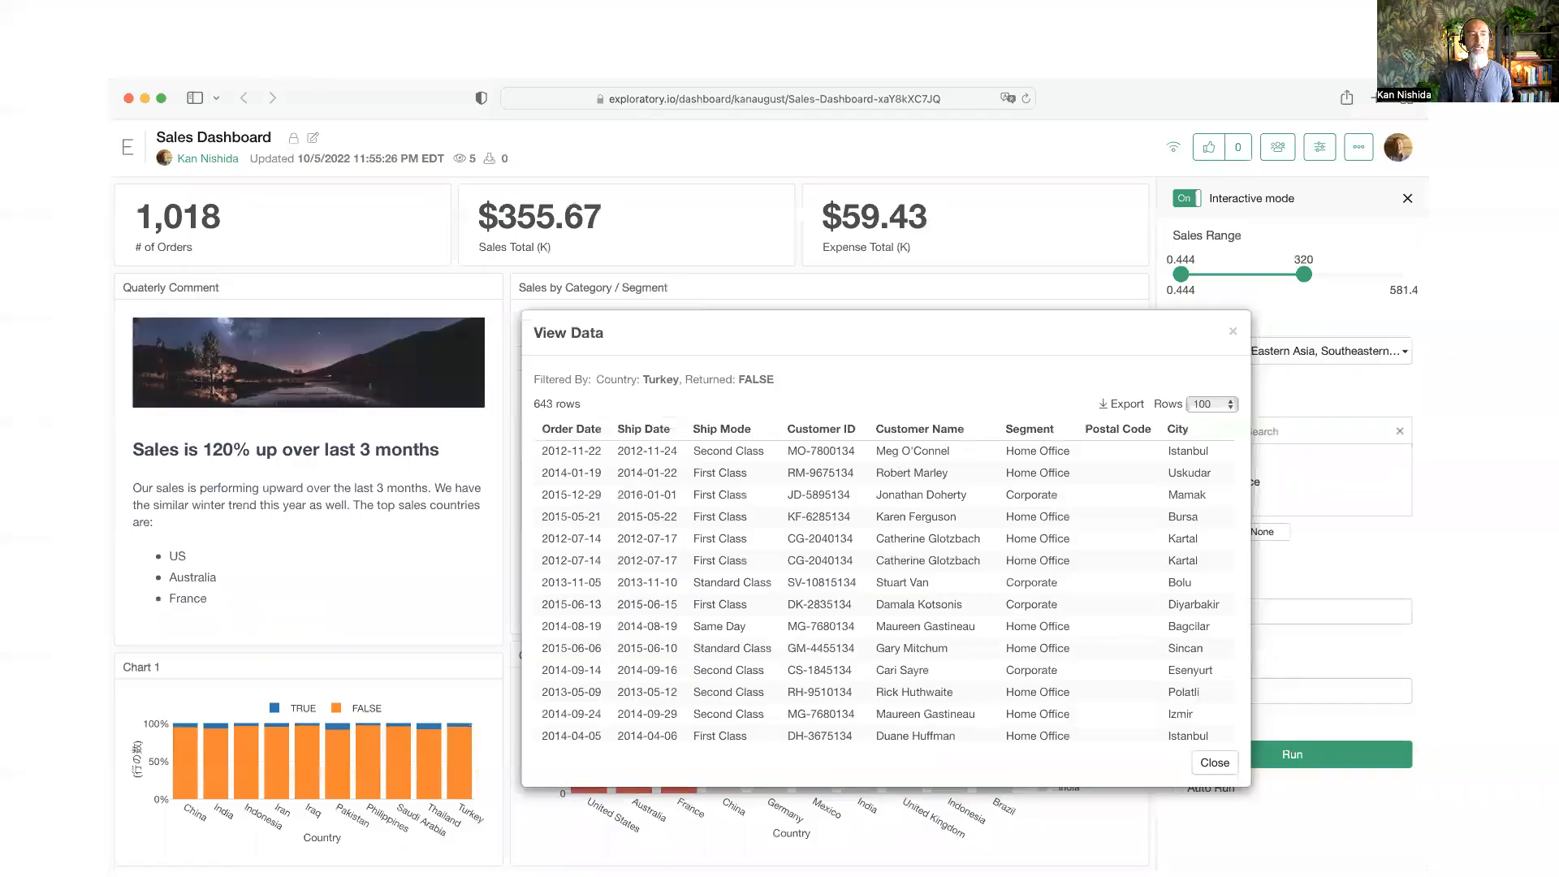
Advance through the closing slides on downloading Exploratory Desktop 6.11.1, release notes and how-to resources to the Information contact slide
key("Right")
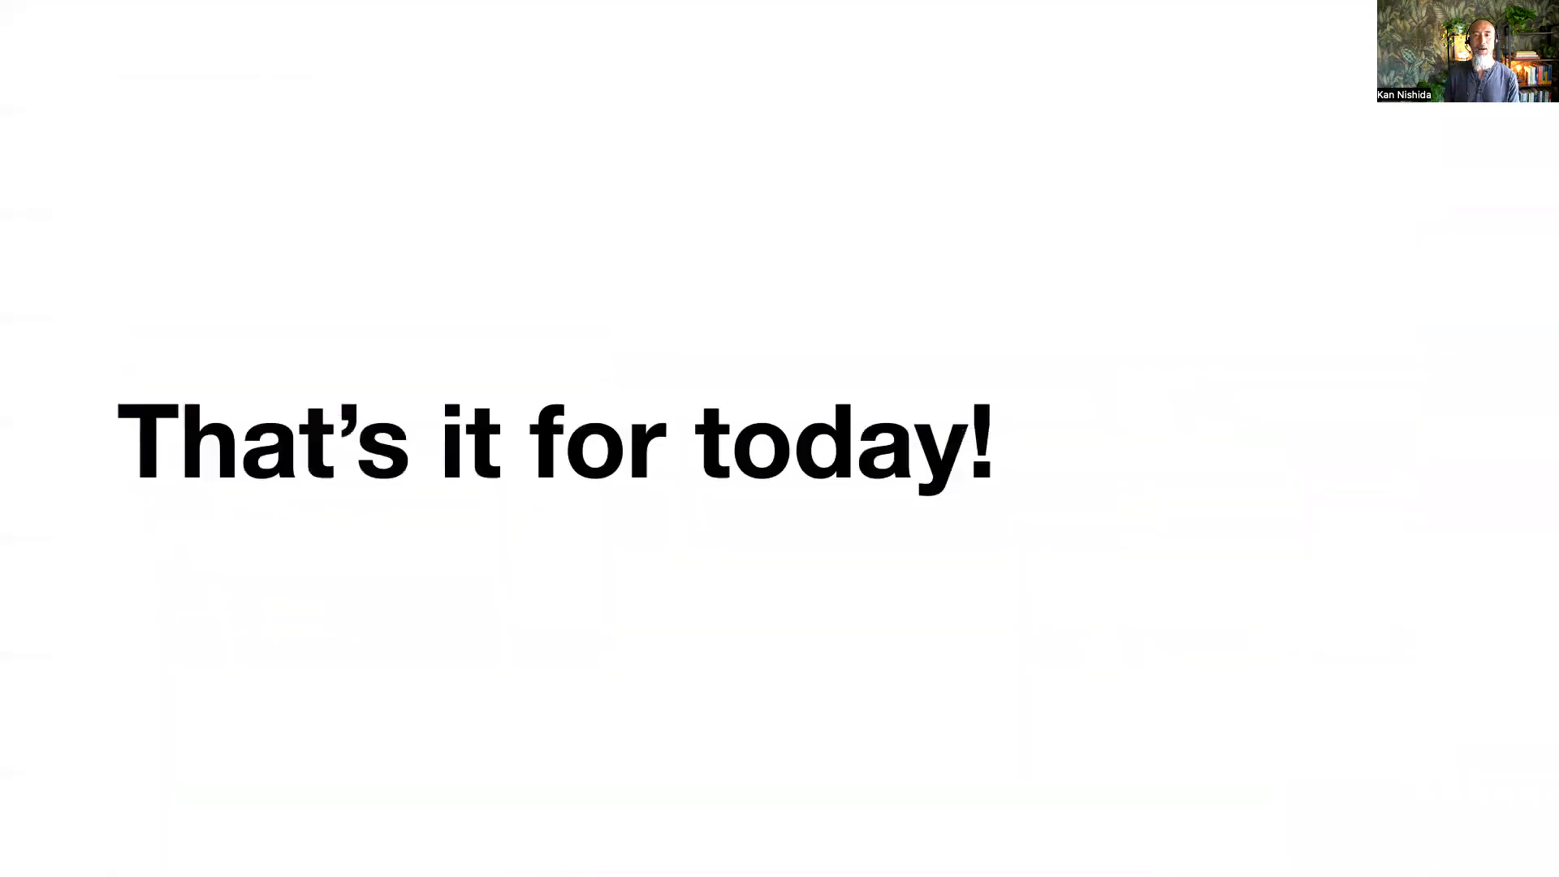
key("Right")
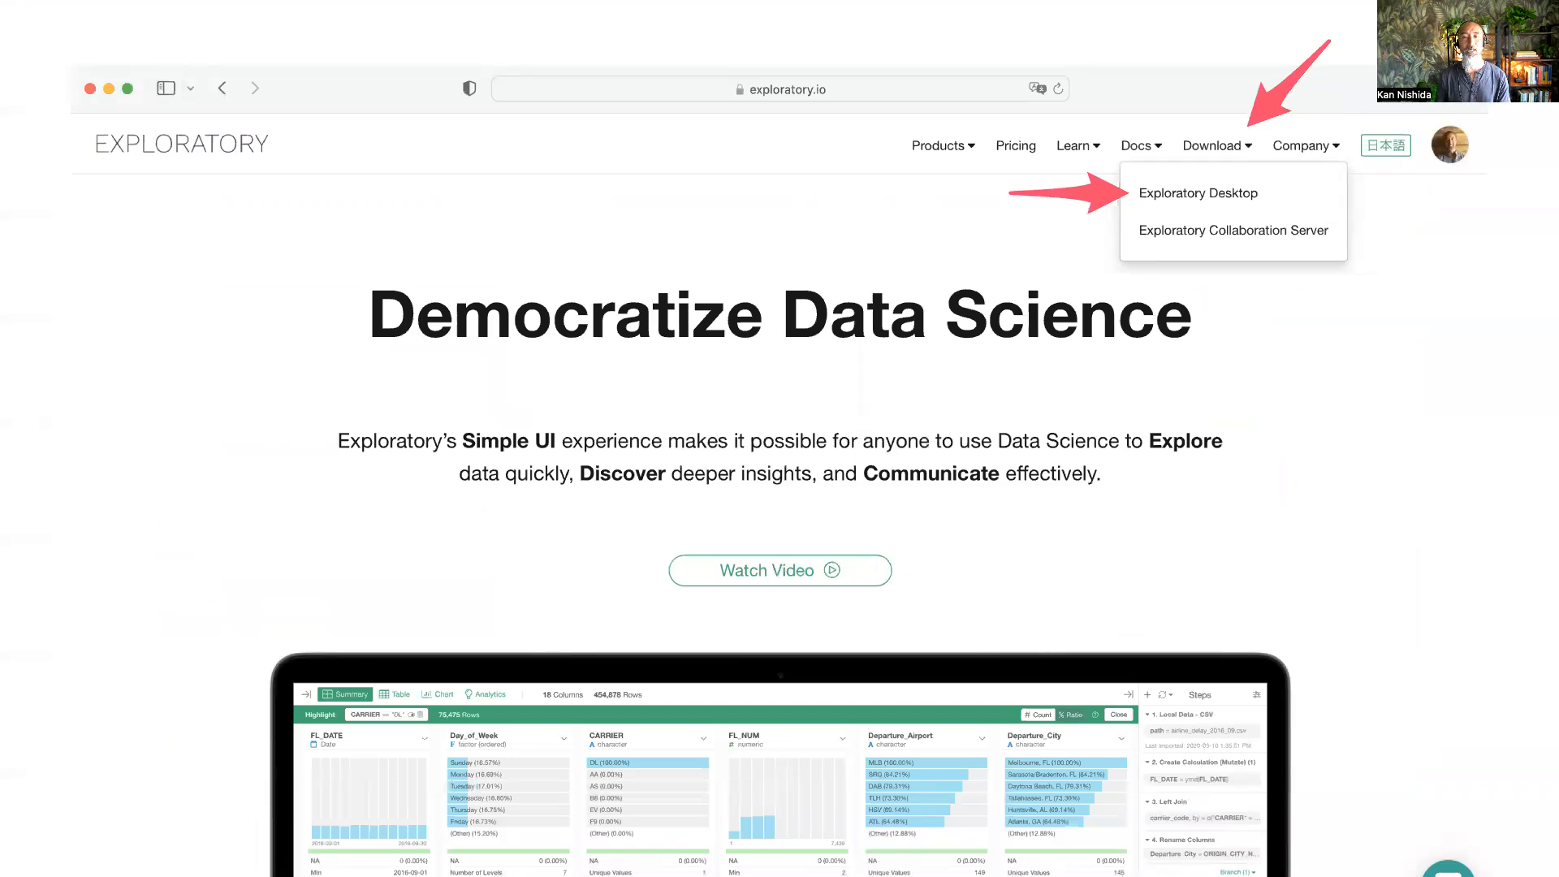
key("Right")
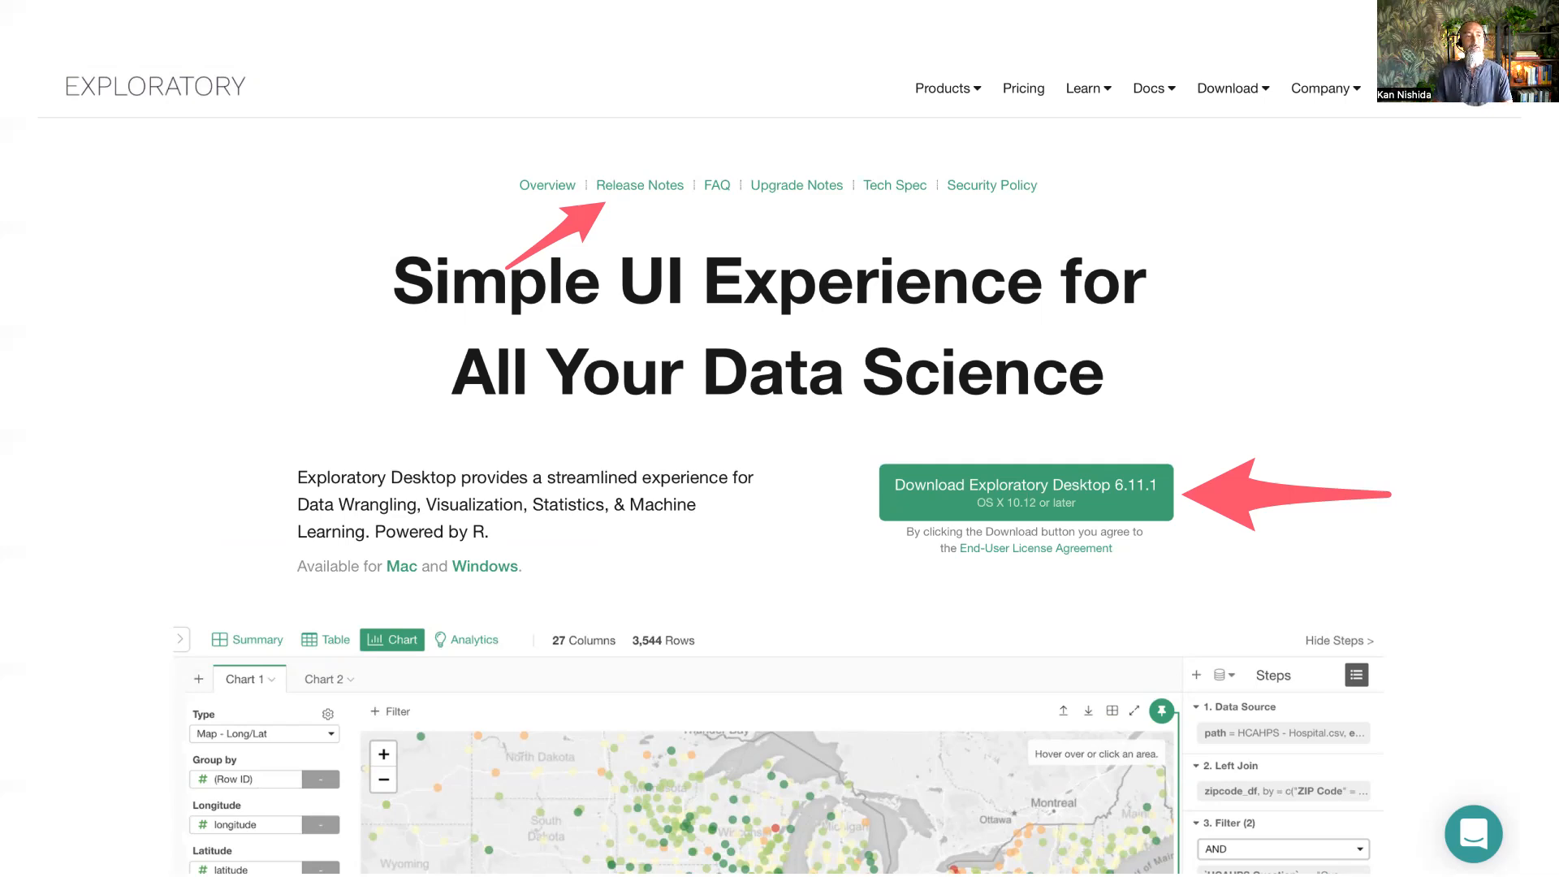
key("Right")
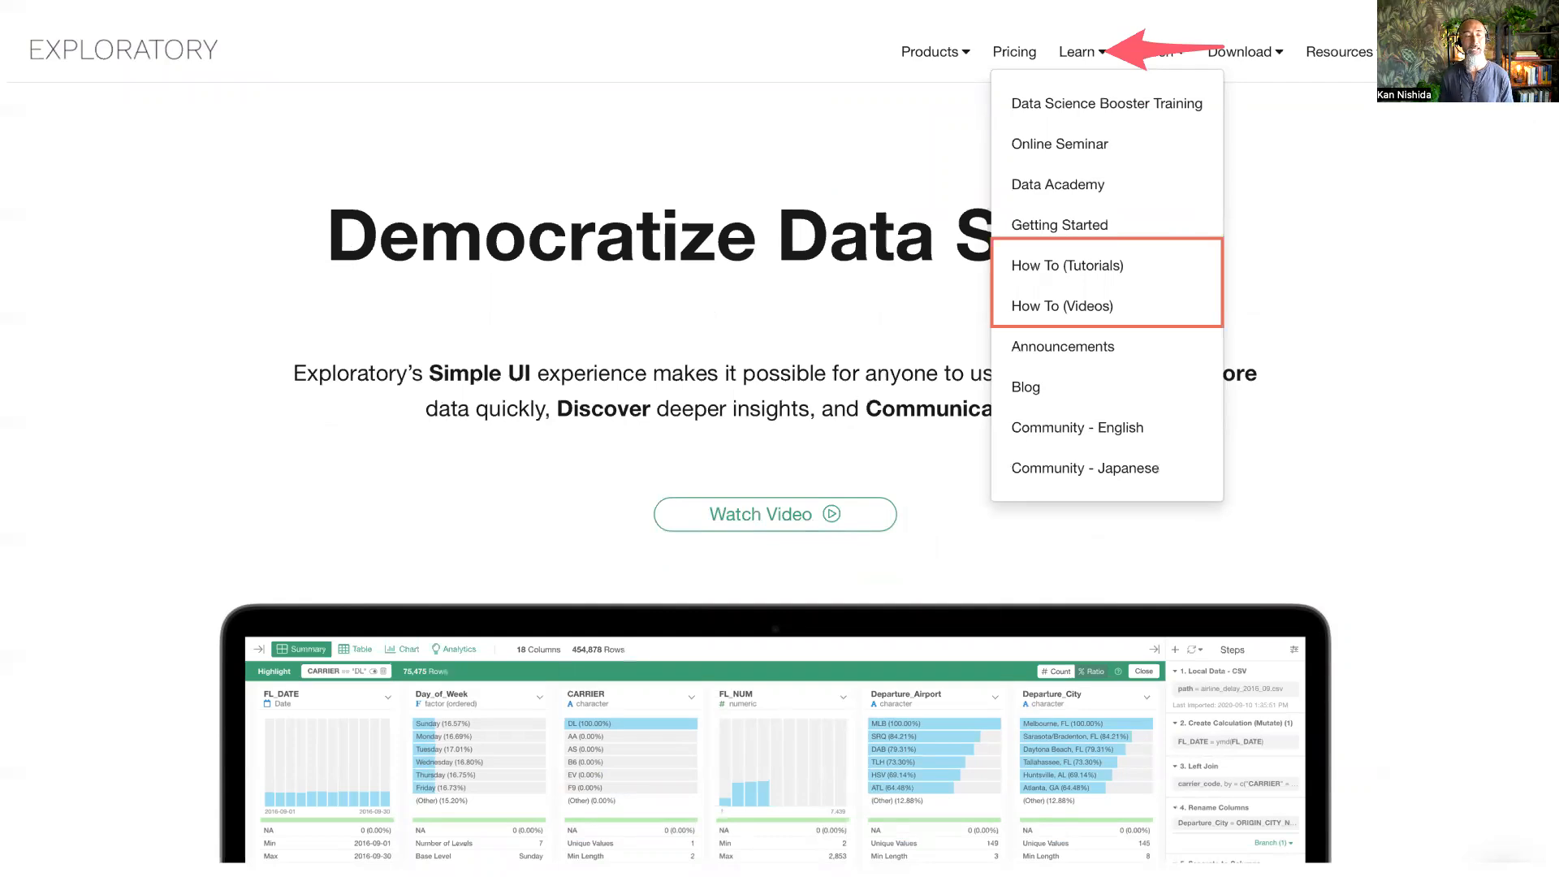
key("Right")
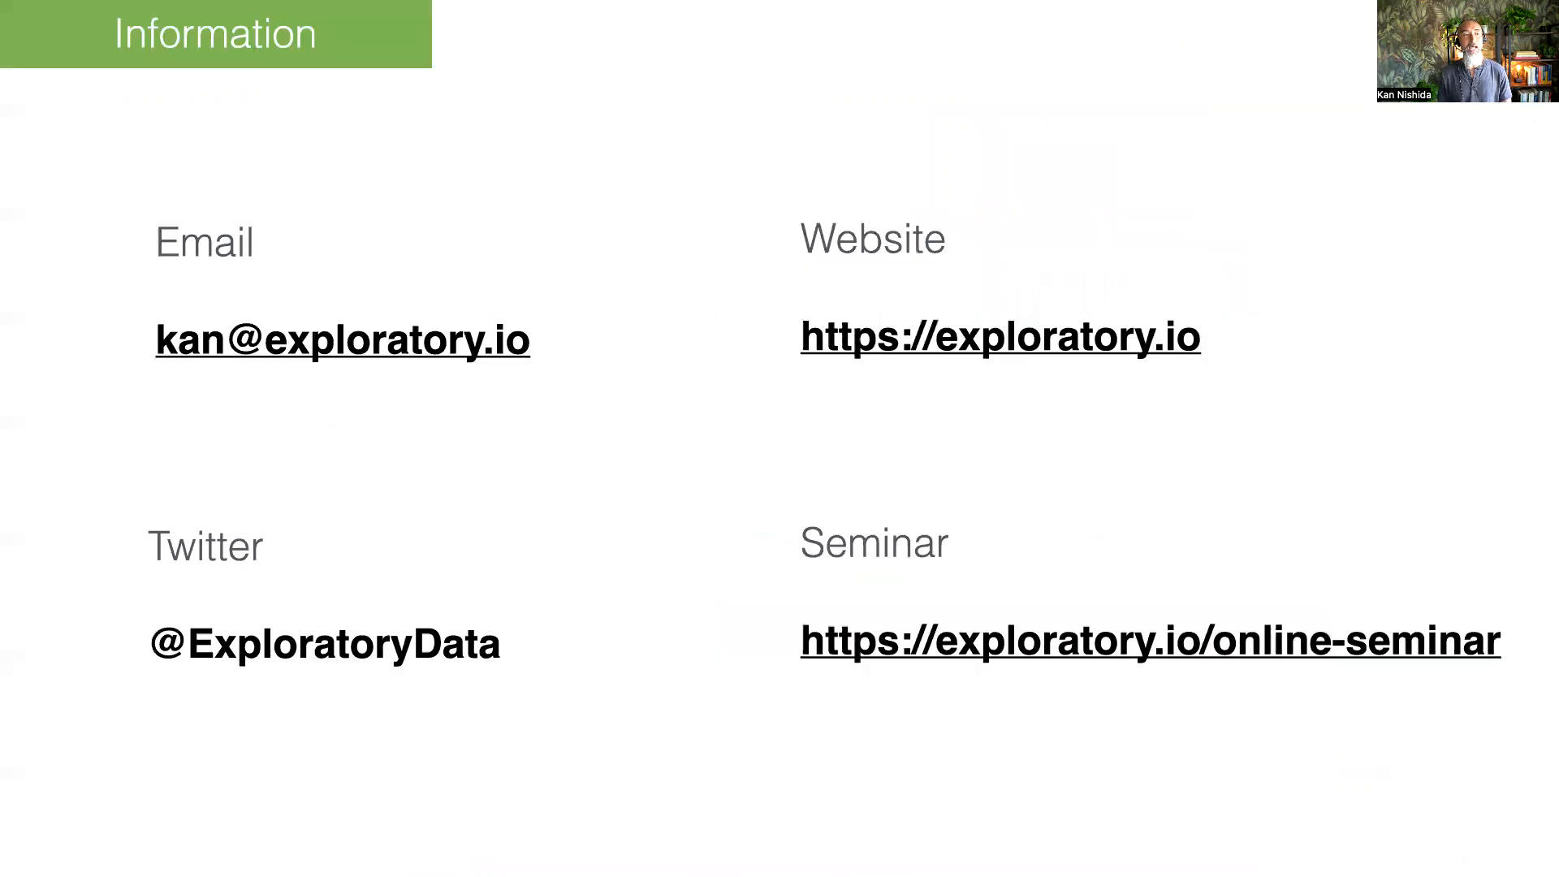